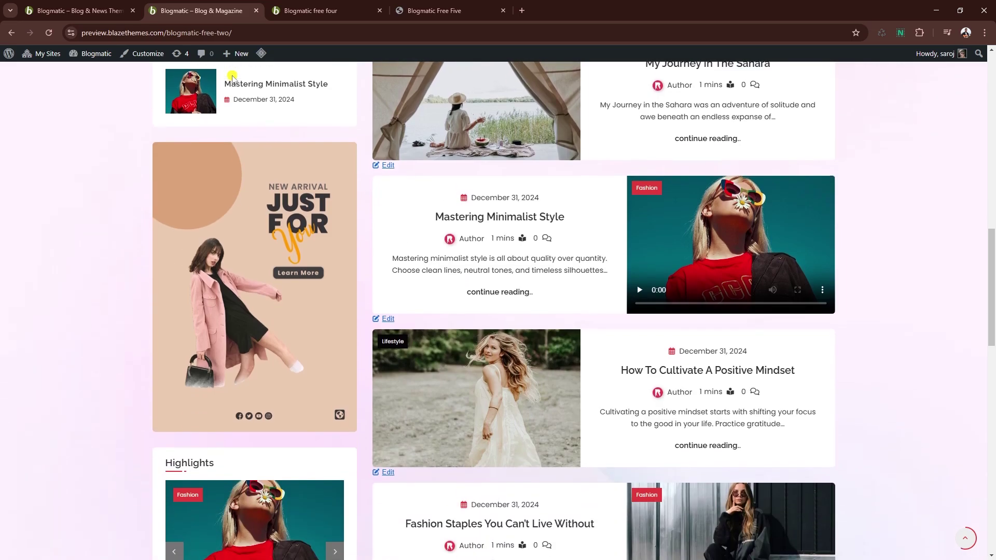
Step: Look through the Blogmatic Free Two, Free Four and Free Five demo homepages from header to footer
scroll(231, 79, "down", 10)
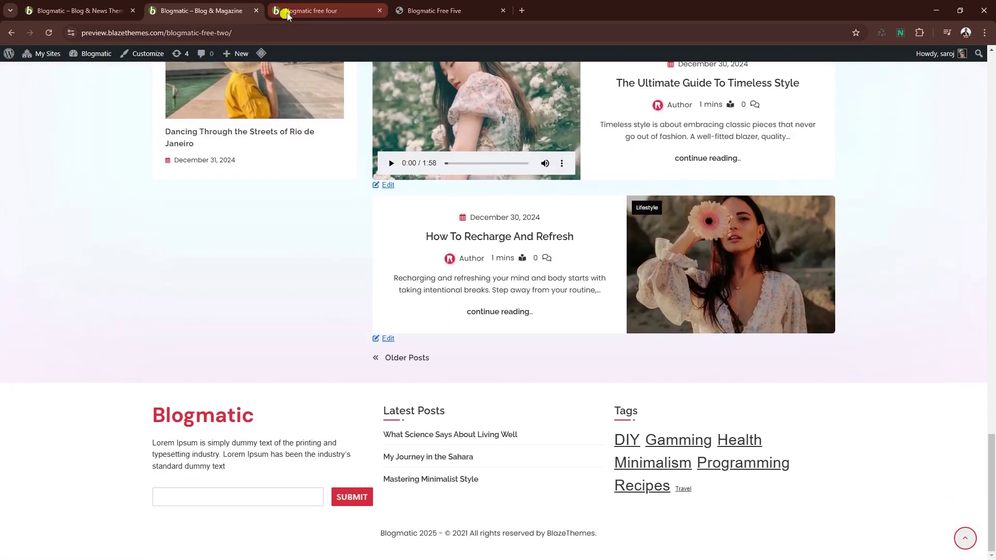
left_click(287, 15)
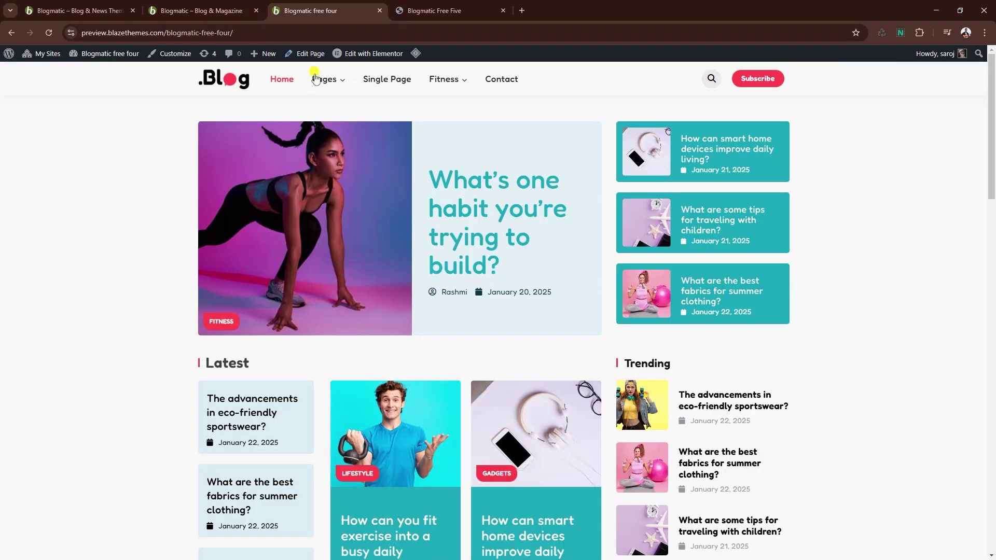
scroll(315, 79, "down", 7)
scroll(316, 78, "down", 17)
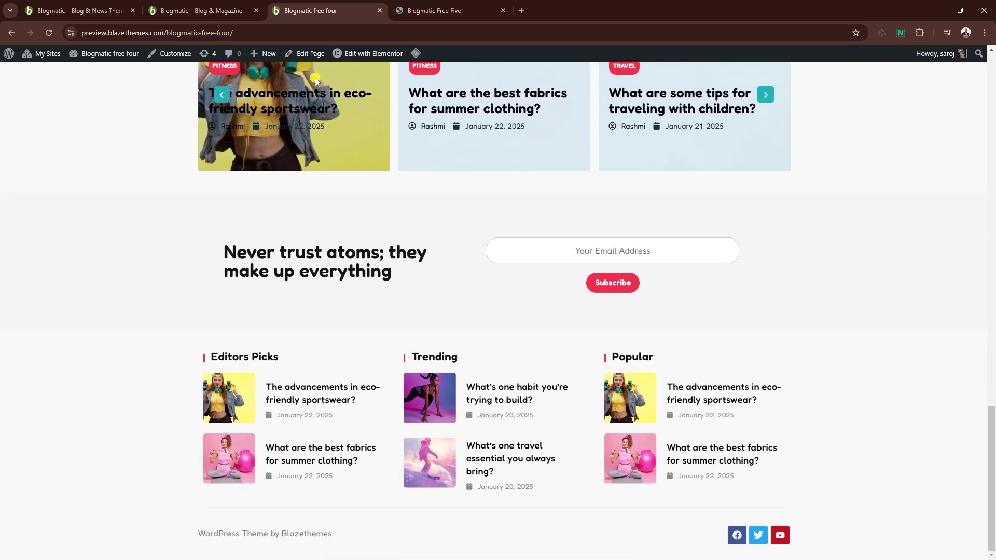
left_click(424, 11)
scroll(433, 56, "down", 2)
scroll(434, 56, "down", 18)
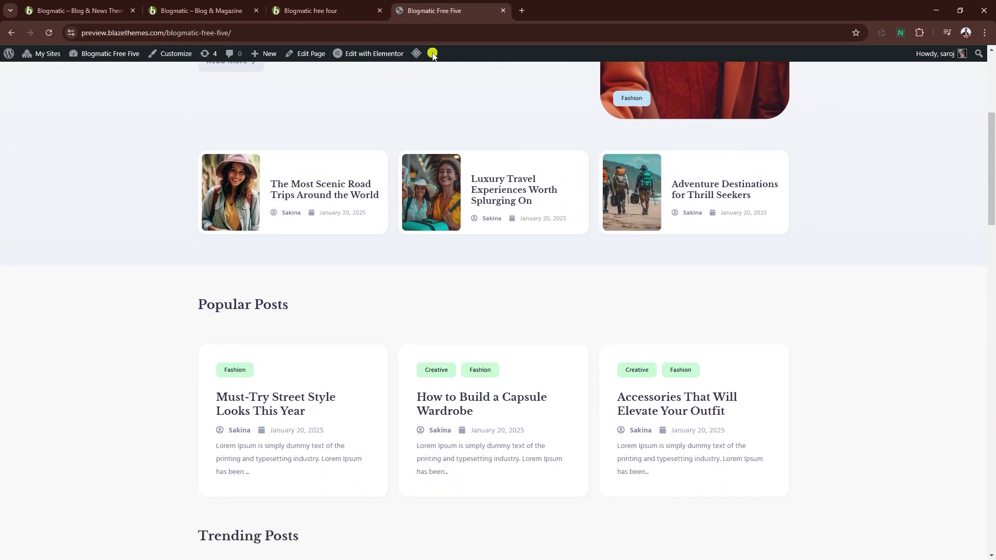
scroll(435, 56, "down", 13)
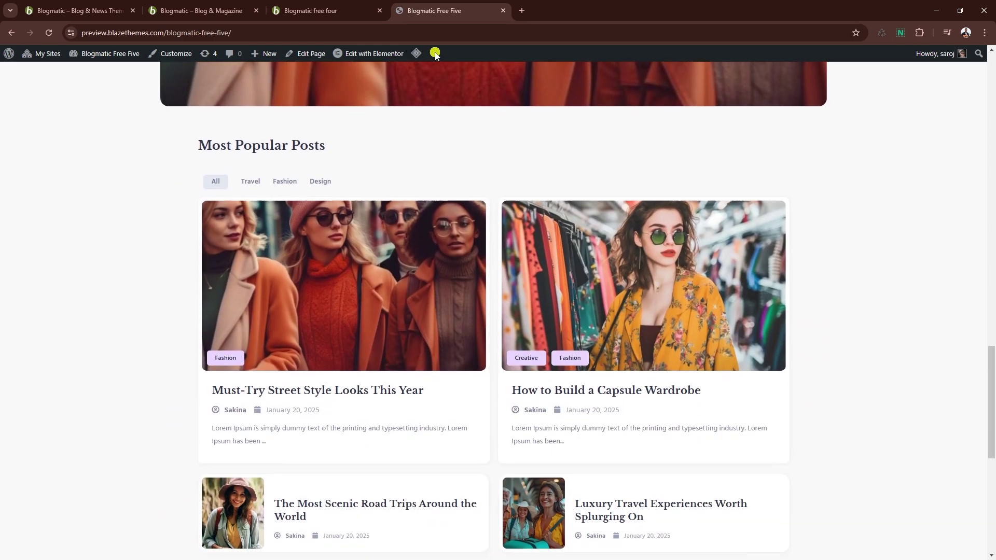
Step: Switch to the browser window with the Pro demos and look through the Blogmatic Pro Five and Pro Eight homepages
left_click(936, 10)
scroll(700, 69, "down", 12)
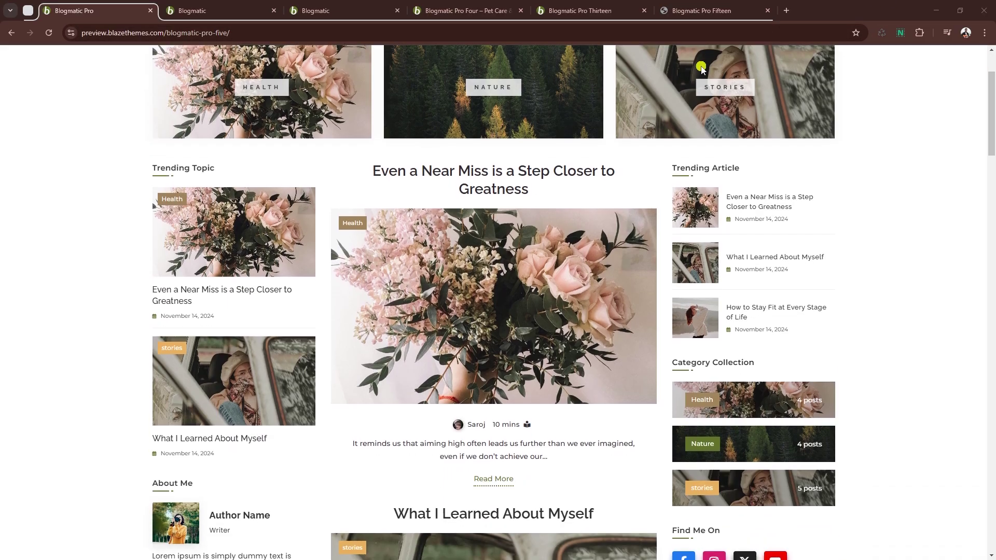
scroll(701, 69, "down", 15)
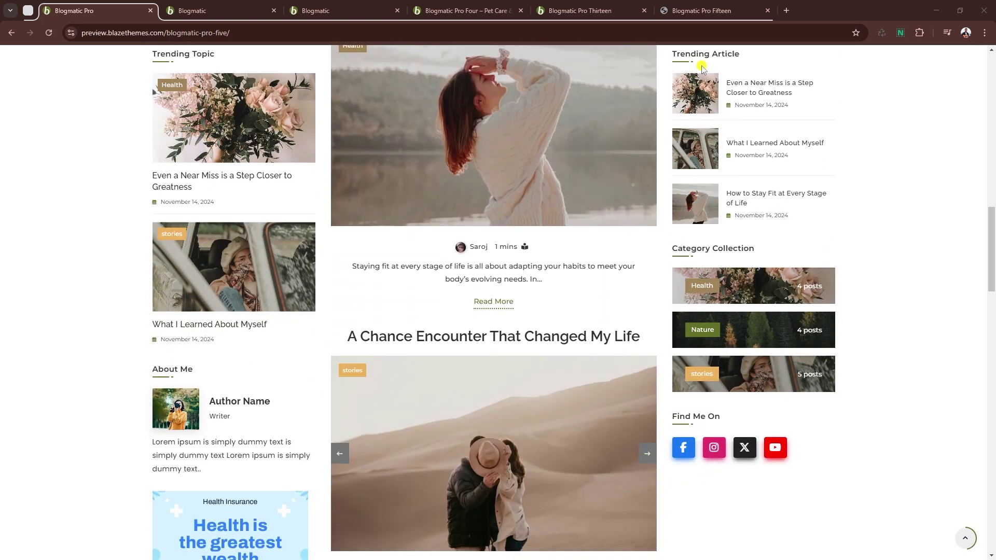
scroll(703, 69, "down", 15)
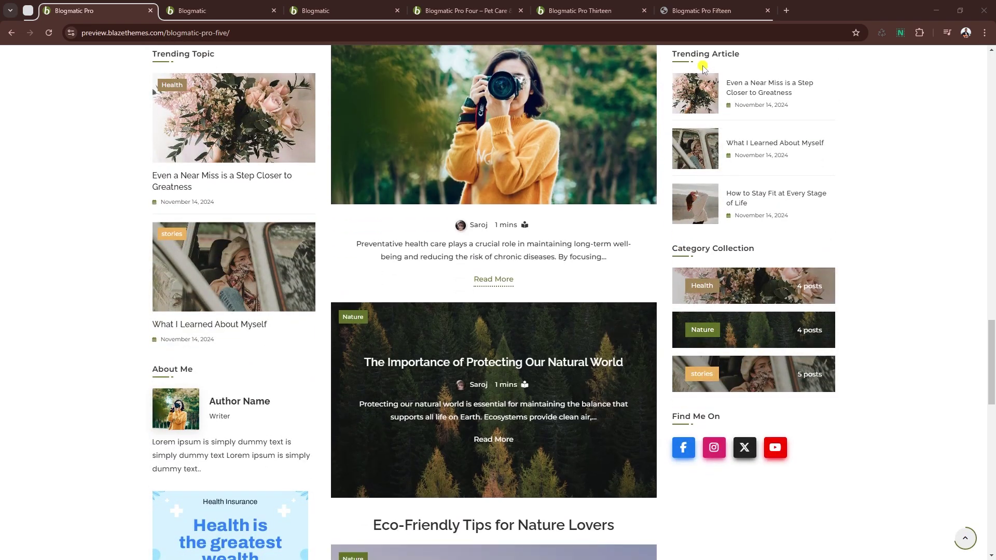
scroll(703, 69, "down", 3)
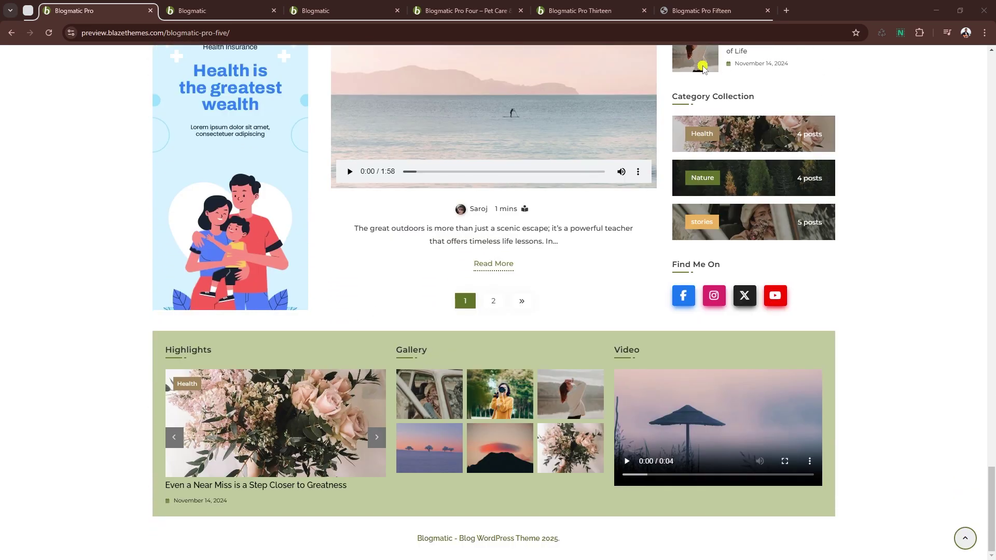
left_click(232, 9)
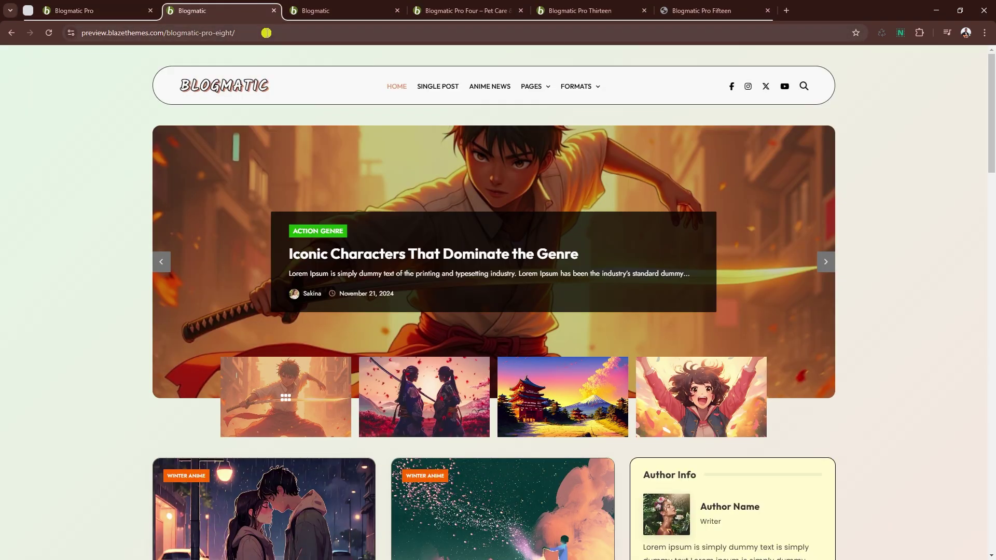
scroll(266, 48, "down", 12)
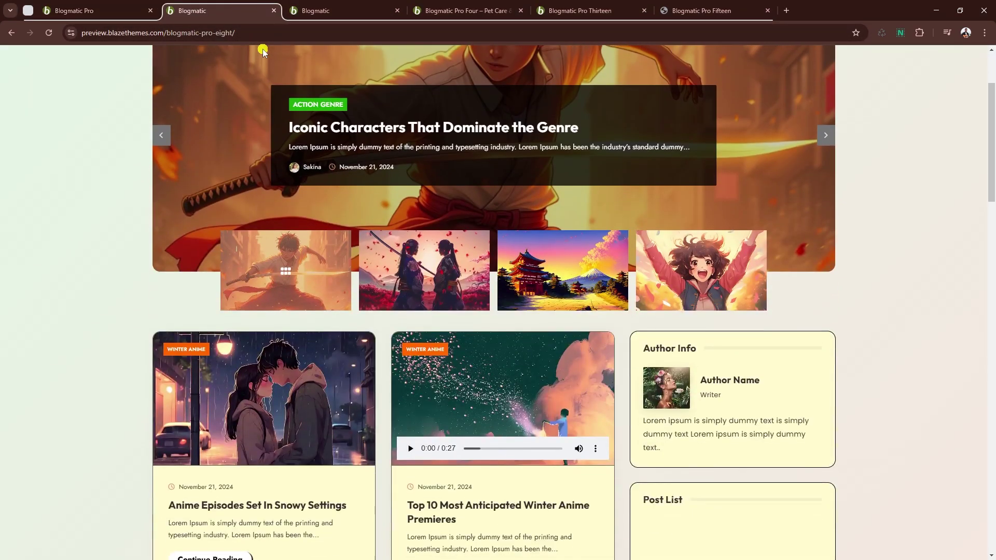
scroll(264, 52, "down", 15)
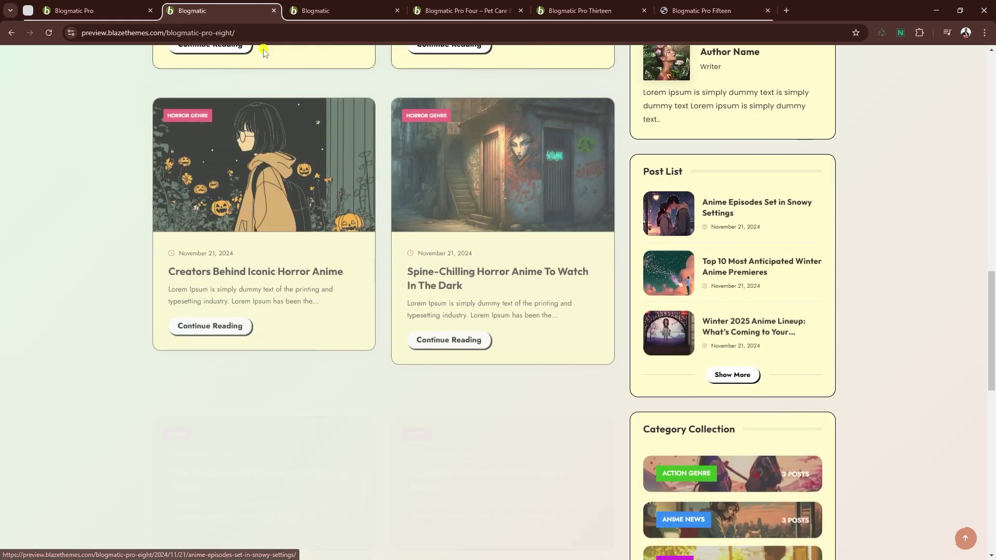
scroll(264, 50, "down", 2)
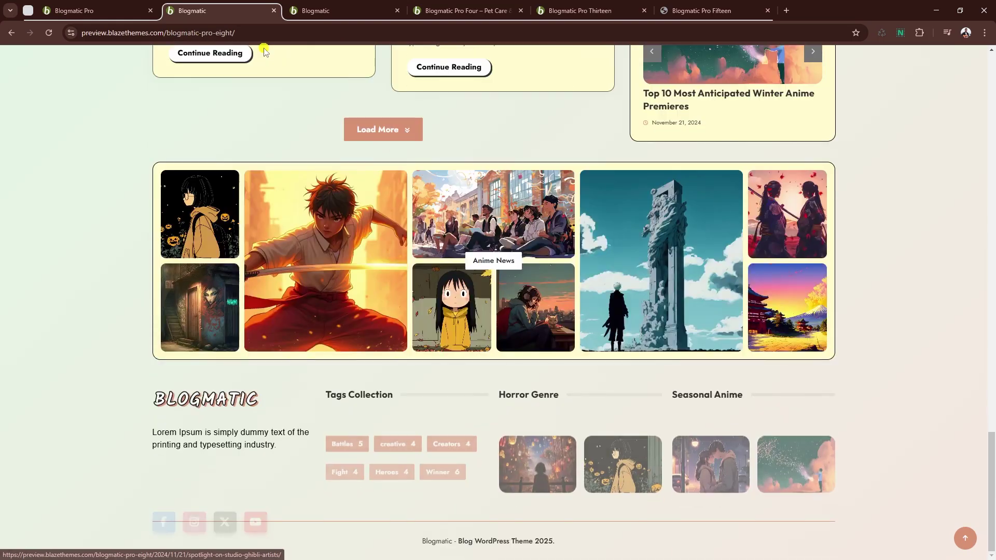
Step: Look through the Blogmatic Pro Two and Pro Four demo homepages down to their footers
left_click(340, 10)
scroll(129, 75, "down", 15)
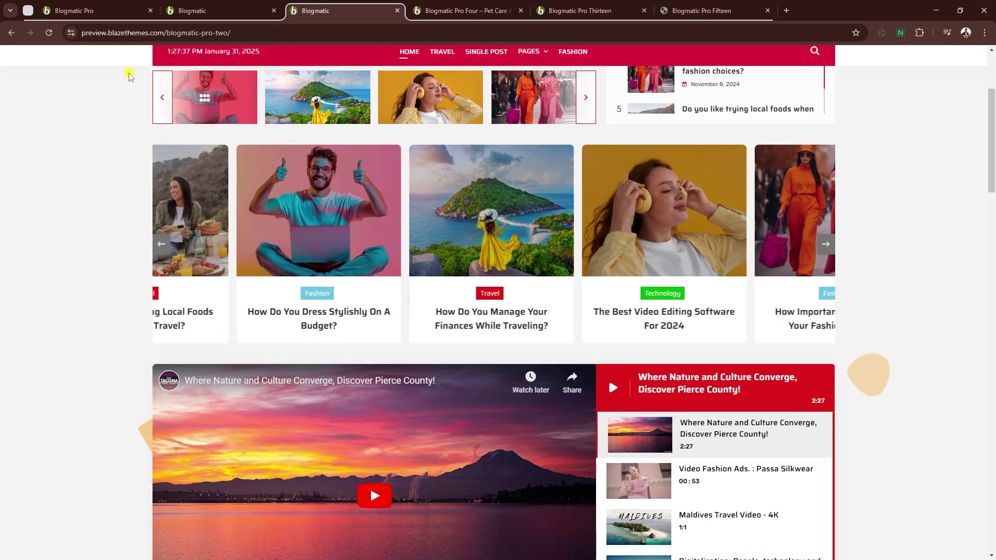
scroll(132, 76, "down", 10)
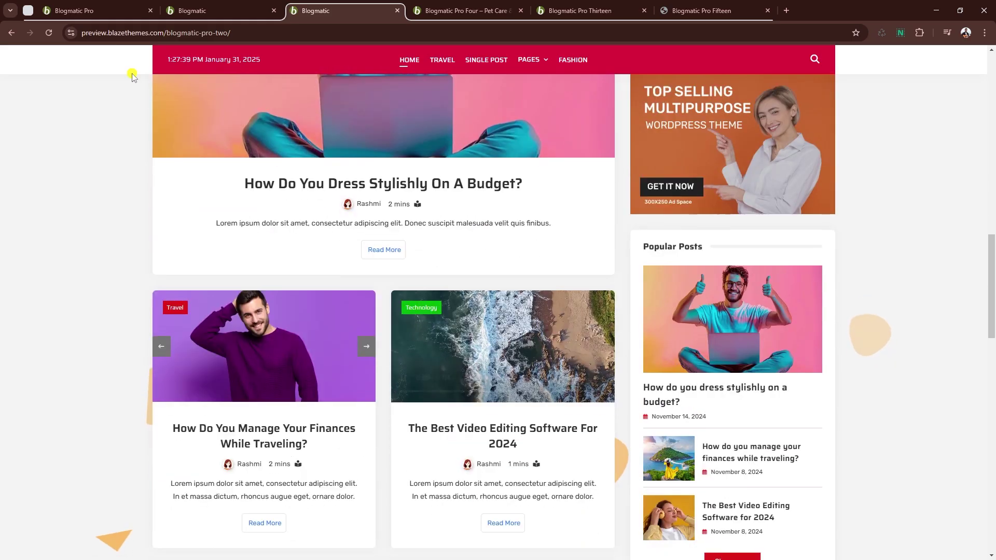
scroll(133, 76, "down", 10)
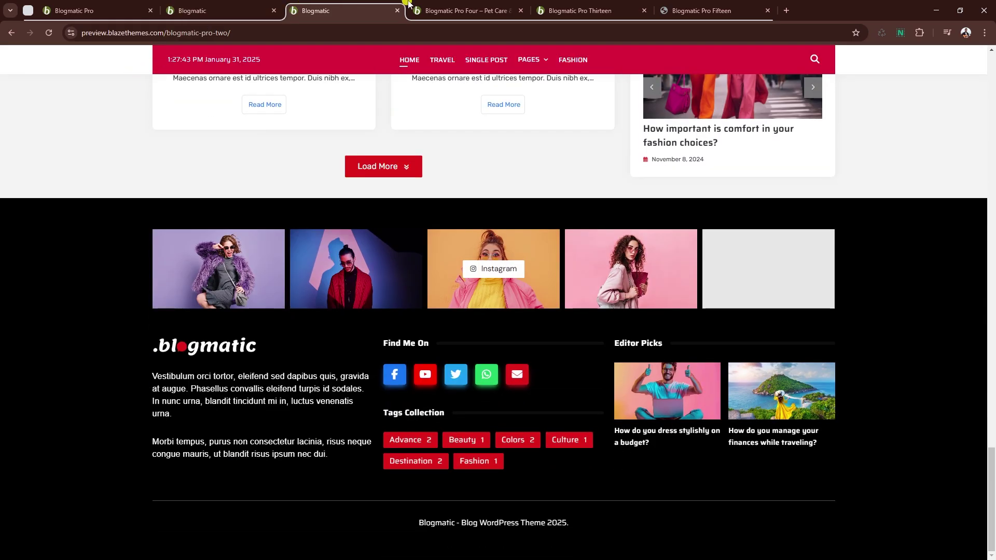
left_click(467, 10)
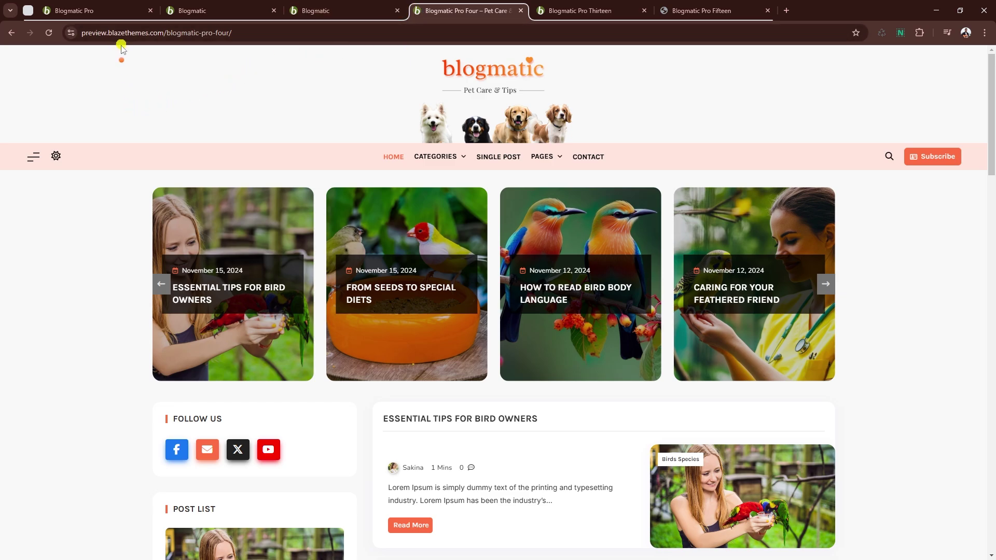
scroll(123, 74, "down", 15)
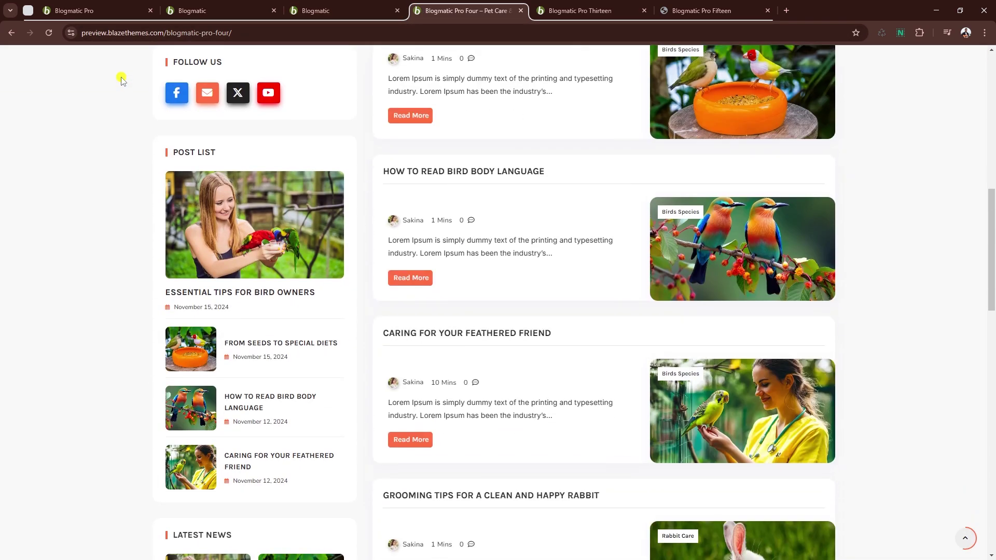
scroll(122, 78, "down", 15)
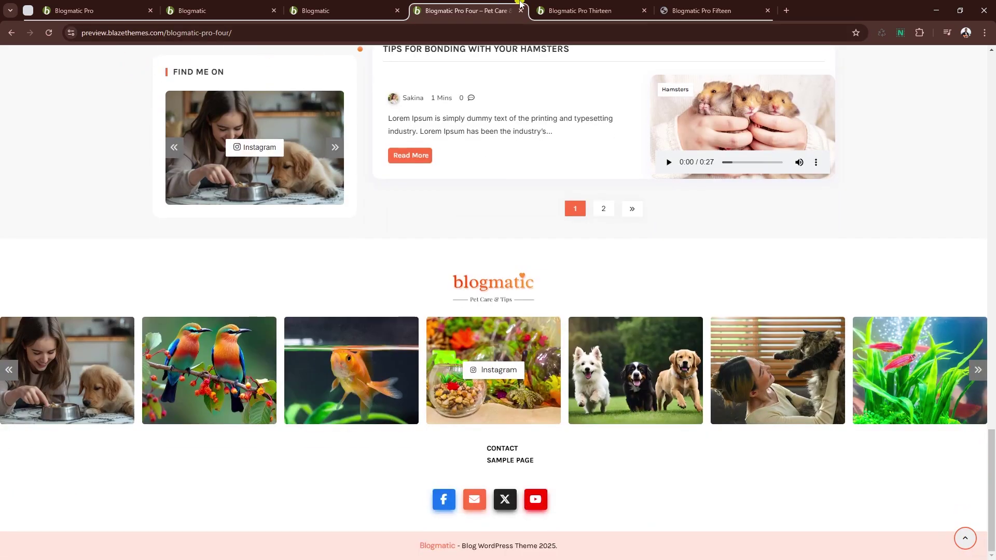
Step: Look through the Blogmatic Pro Thirteen and Pro Fifteen demo homepages and examine their post sections and sidebars
left_click(576, 10)
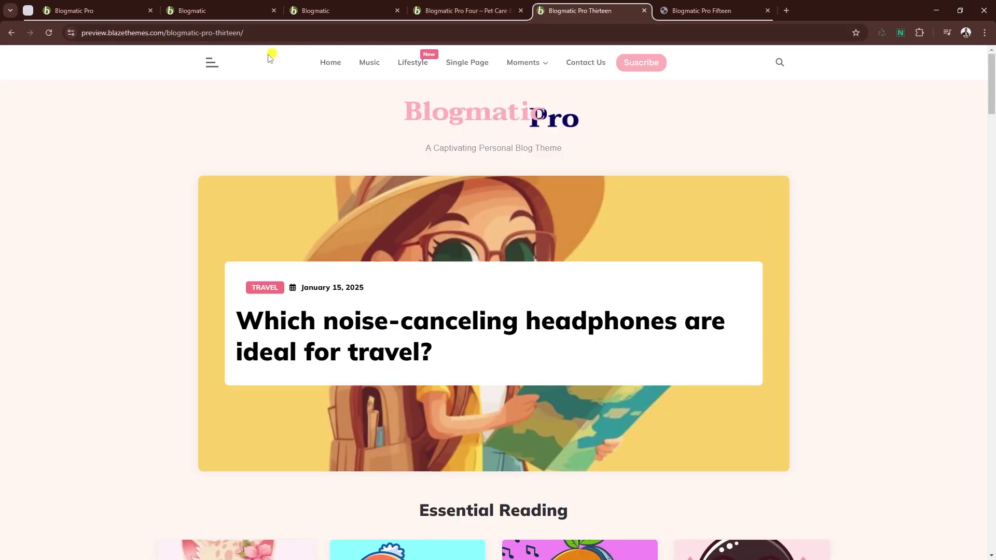
scroll(153, 95, "down", 10)
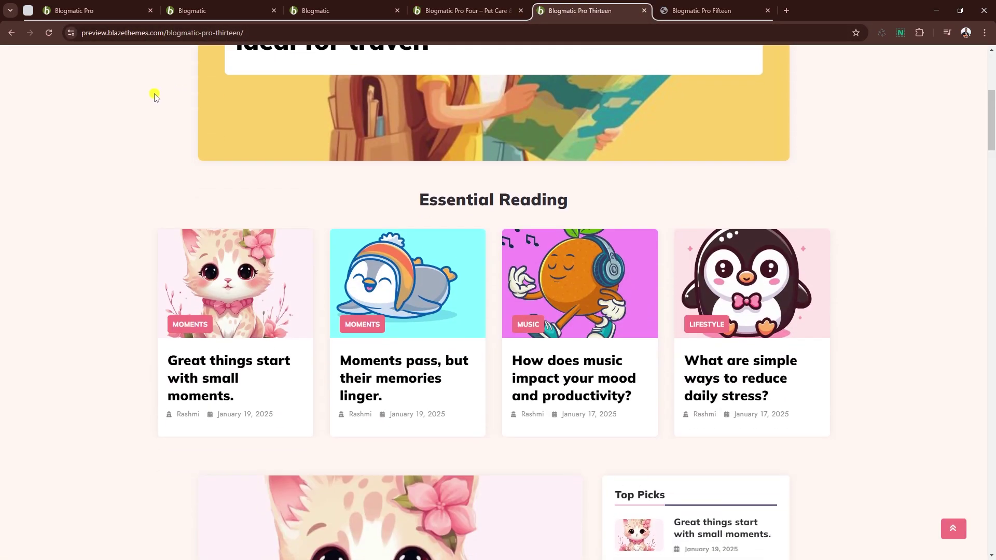
scroll(158, 98, "down", 17)
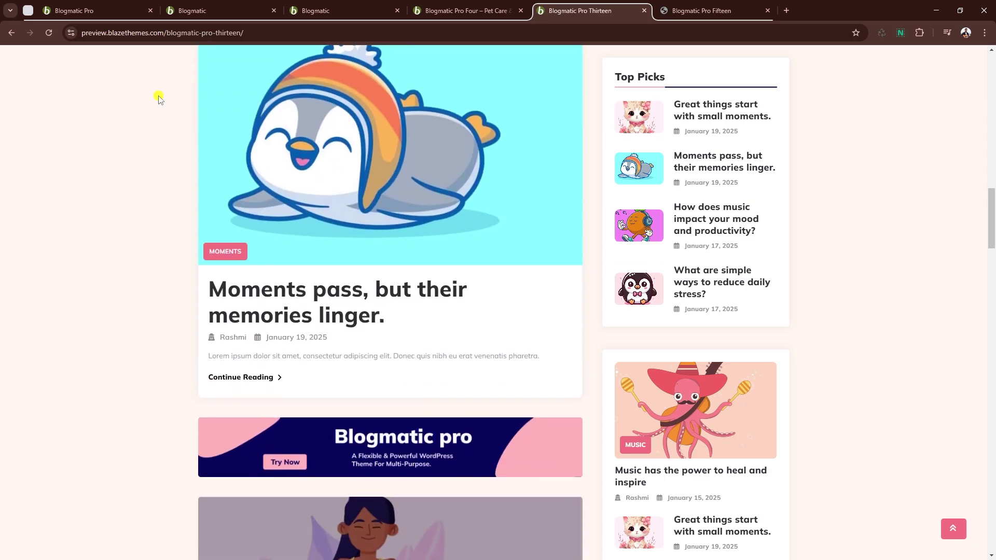
scroll(160, 98, "down", 20)
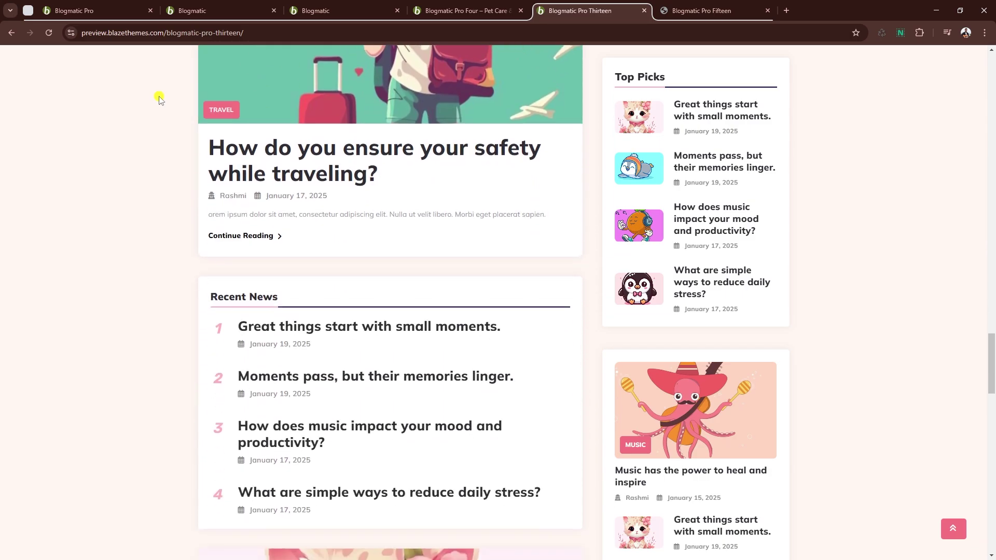
scroll(160, 99, "down", 15)
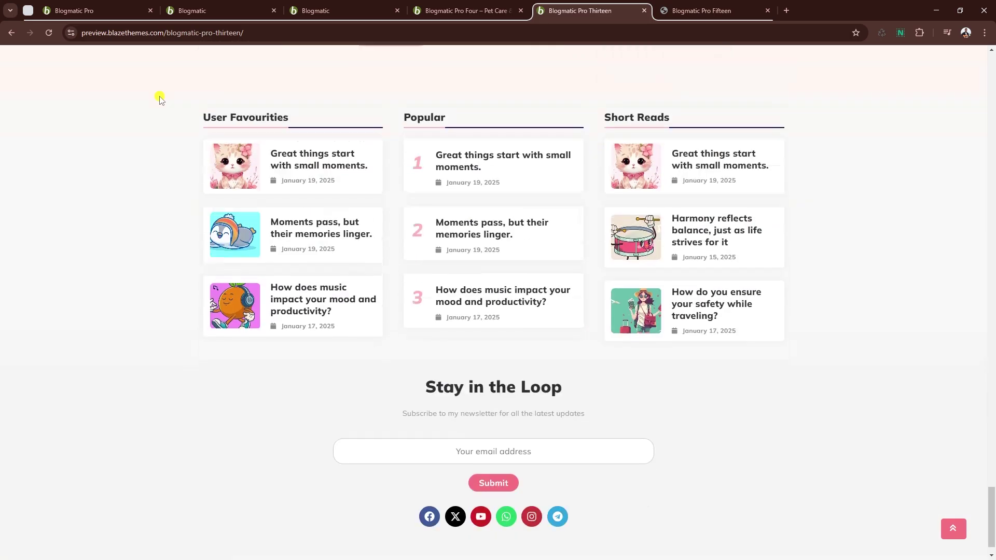
left_click(695, 11)
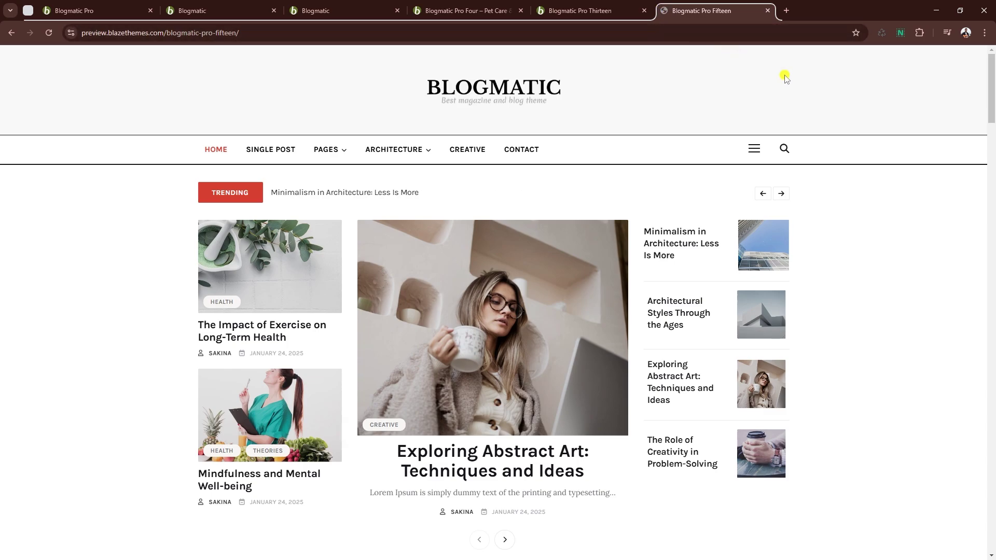
scroll(785, 78, "down", 14)
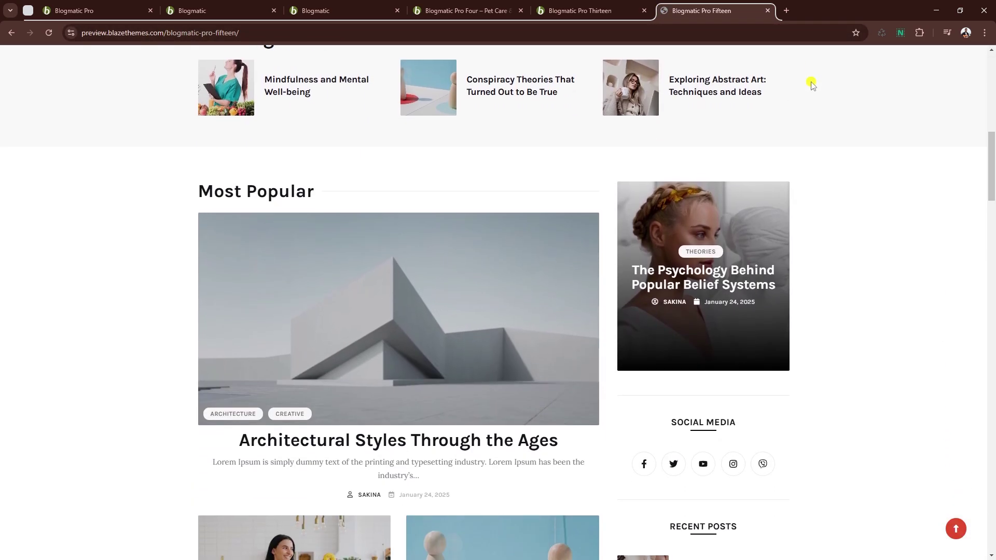
scroll(810, 85, "down", 15)
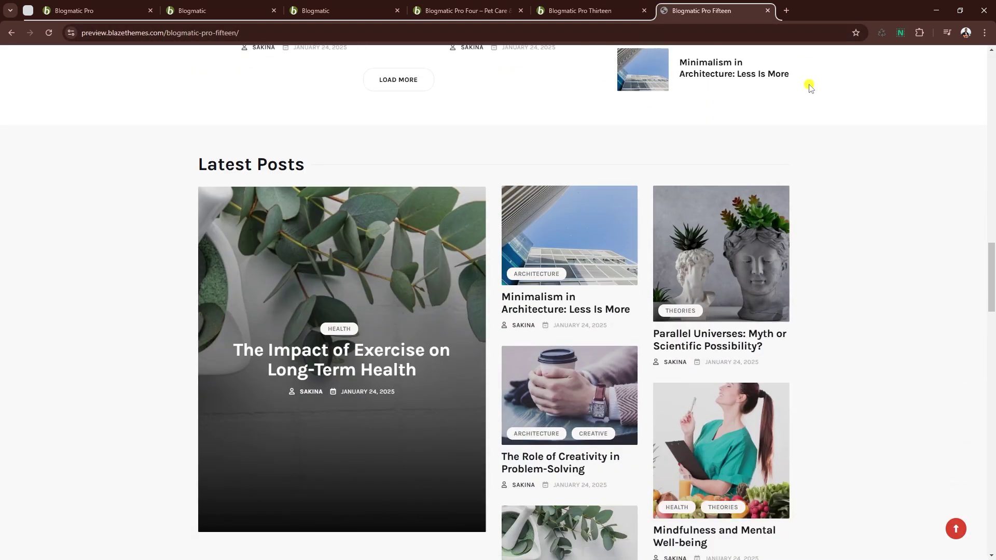
scroll(811, 89, "down", 15)
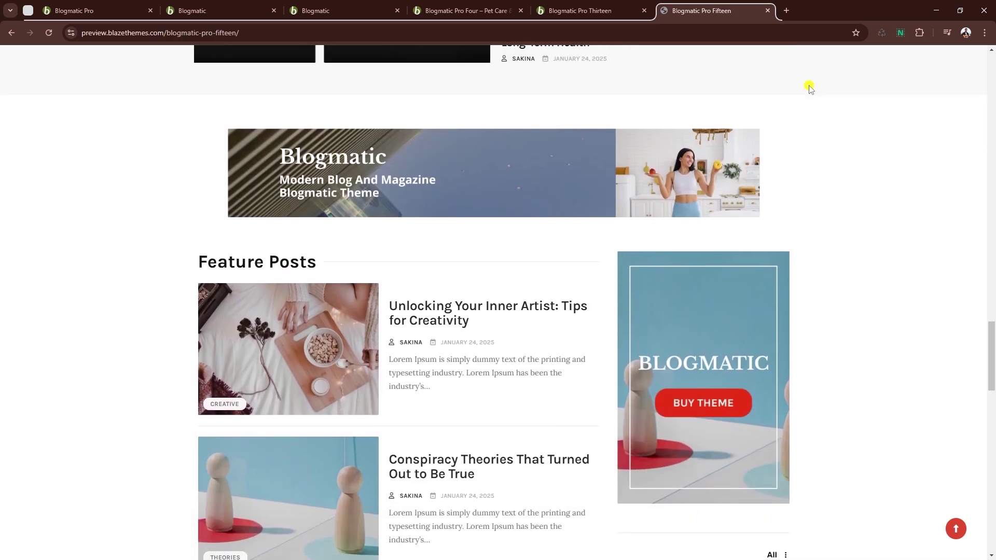
scroll(811, 89, "down", 12)
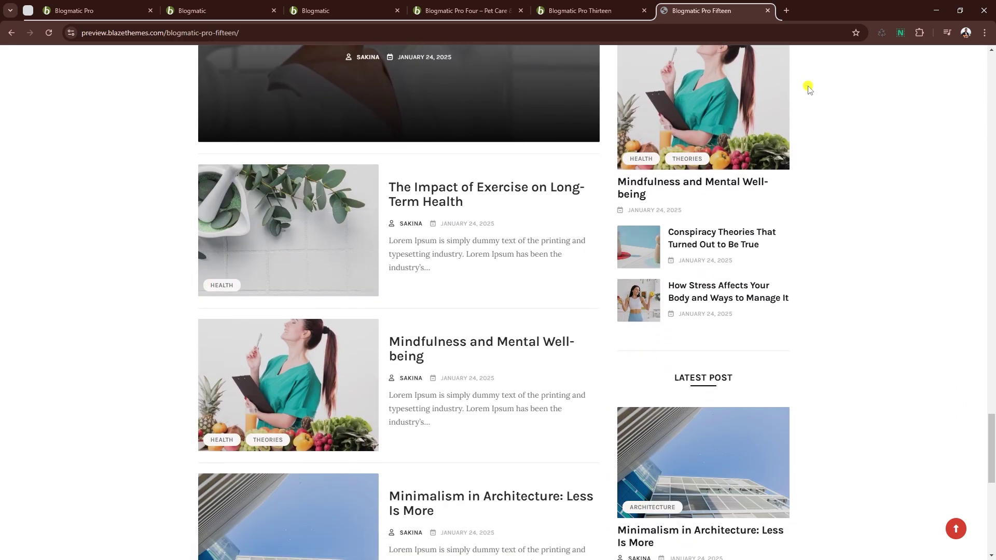
scroll(810, 88, "down", 7)
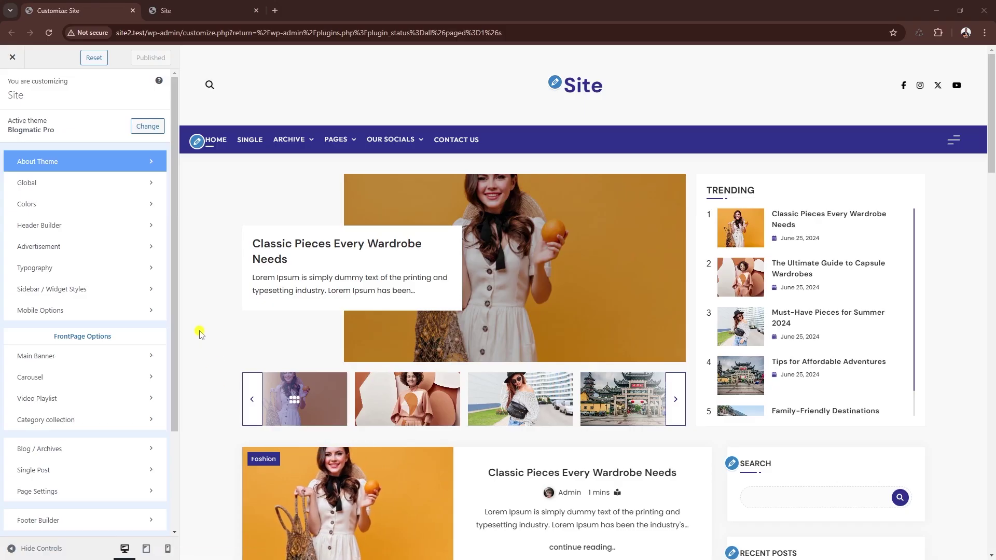
Step: Open the Header Builder in the site customizer and view the elements available for the first row's middle column
left_click(60, 224)
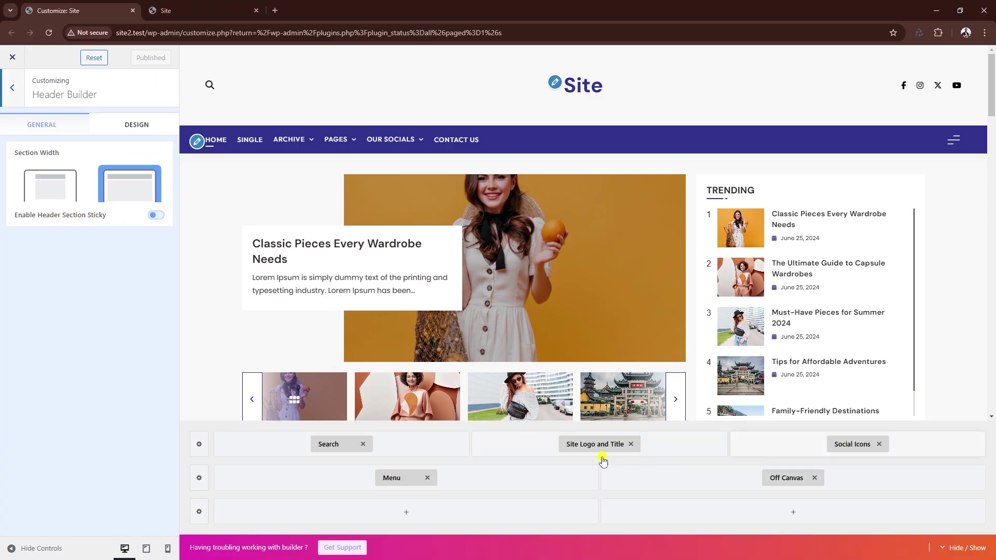
left_click(496, 447)
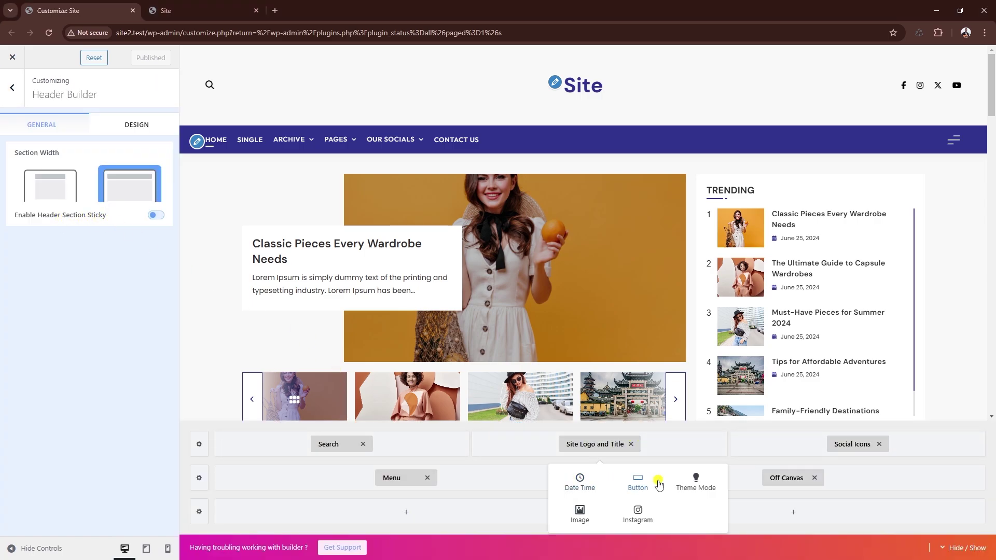
left_click(516, 453)
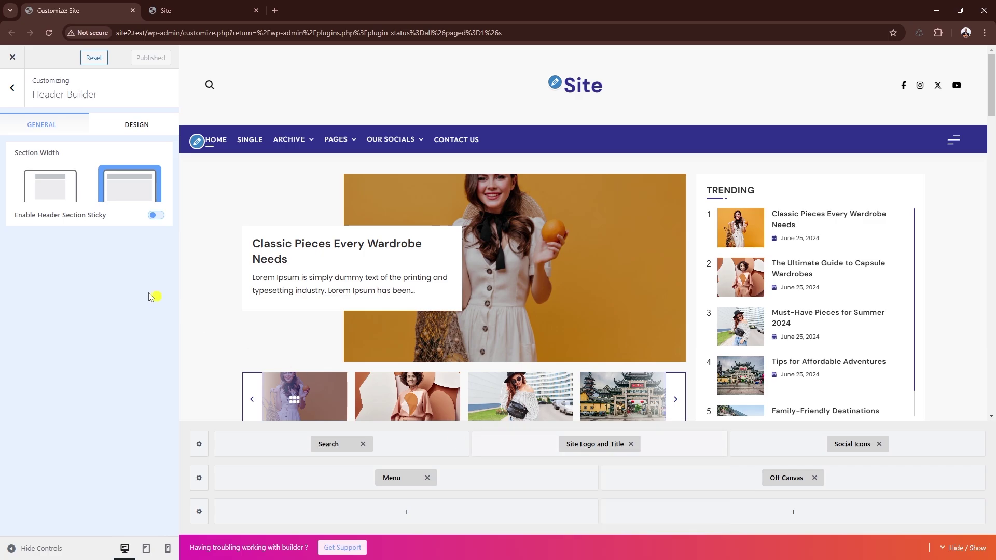
Step: Set the header's section width to the narrower contained layout and open the header's design settings
left_click(66, 195)
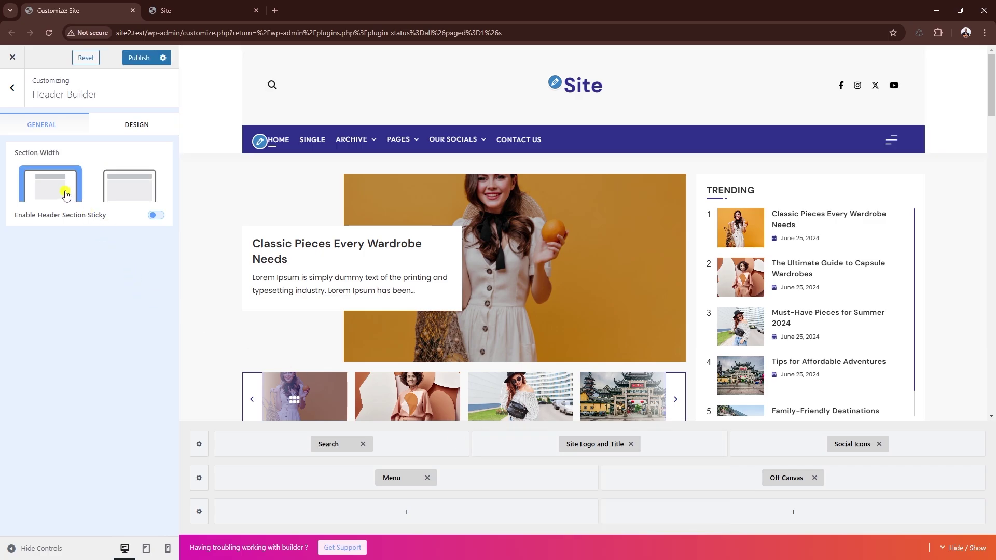
left_click(135, 126)
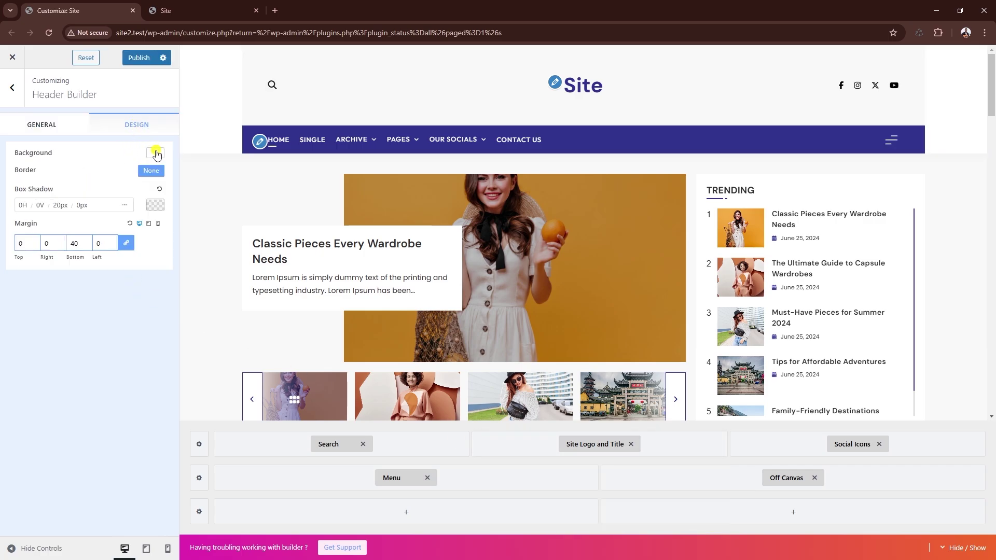
Step: Try red and green header backgrounds, and set the solid background colour to #f8f8f8
left_click(157, 155)
left_click_drag(100, 234, 125, 233)
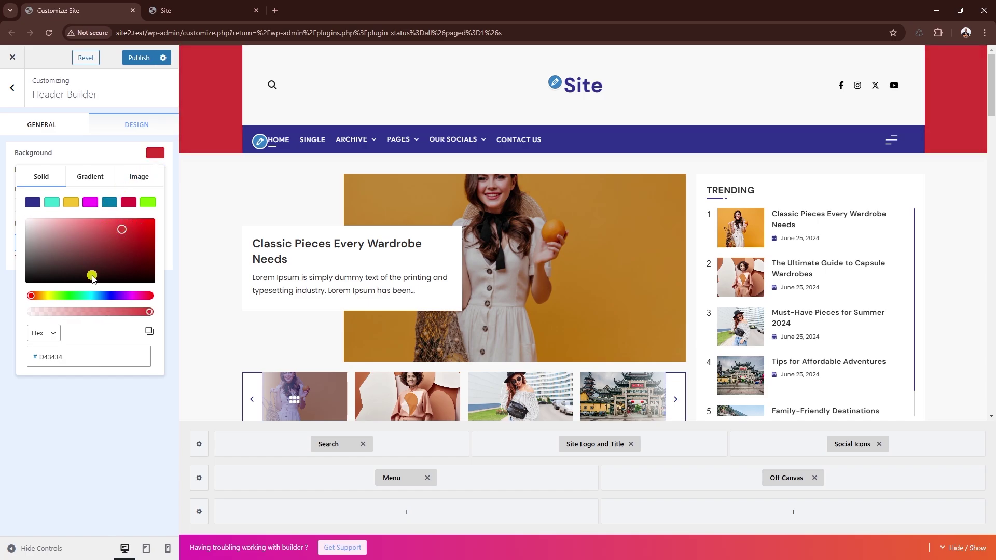
left_click_drag(68, 297, 81, 299)
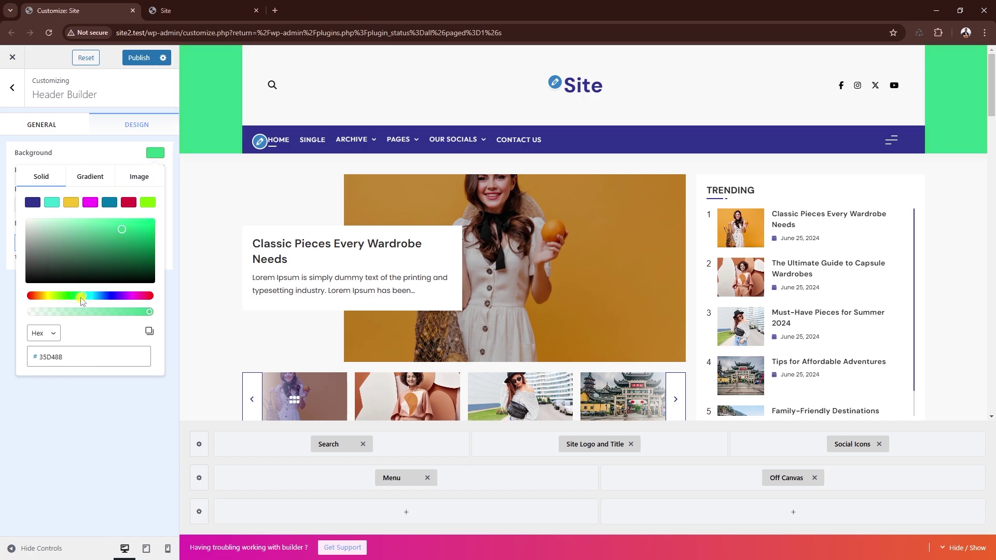
double_click(61, 354)
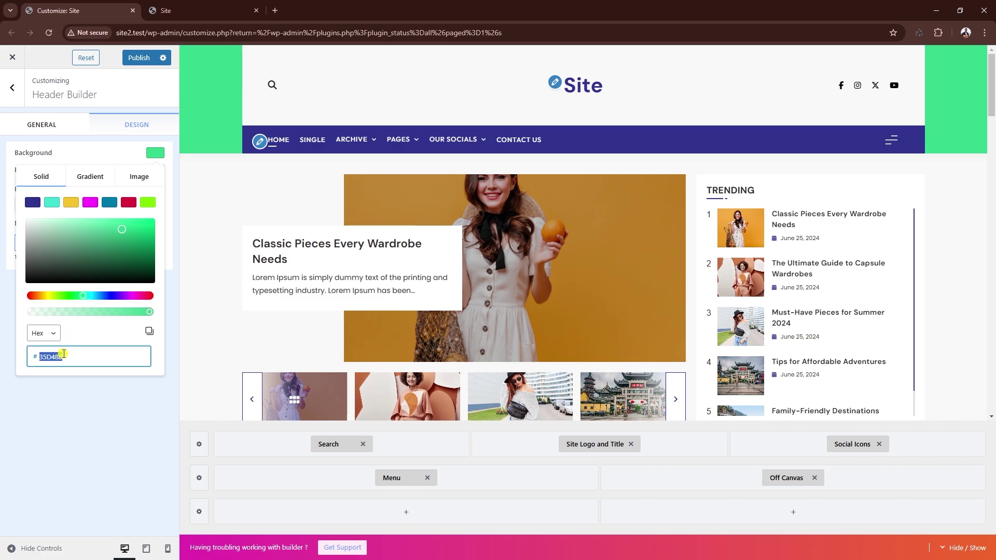
type("f8f8f8")
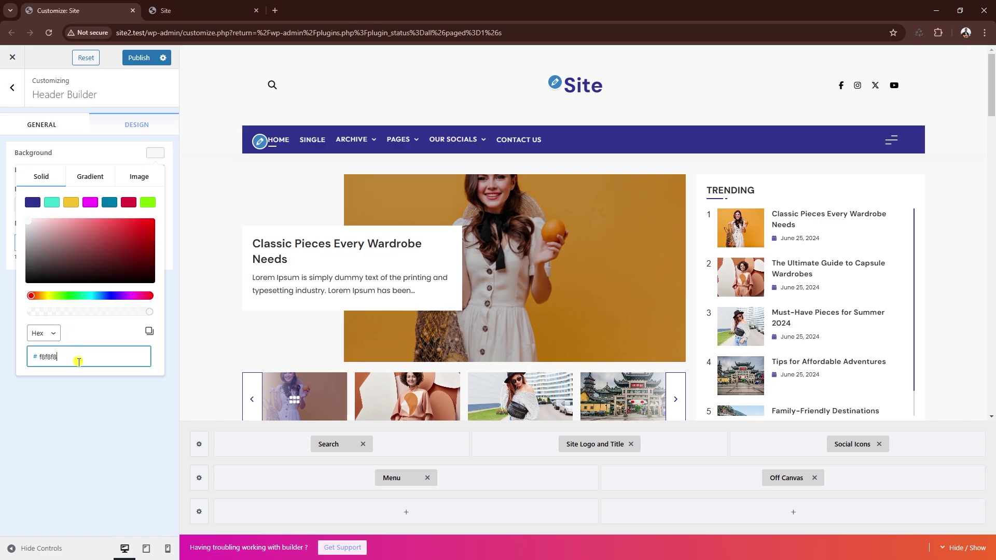
left_click(106, 410)
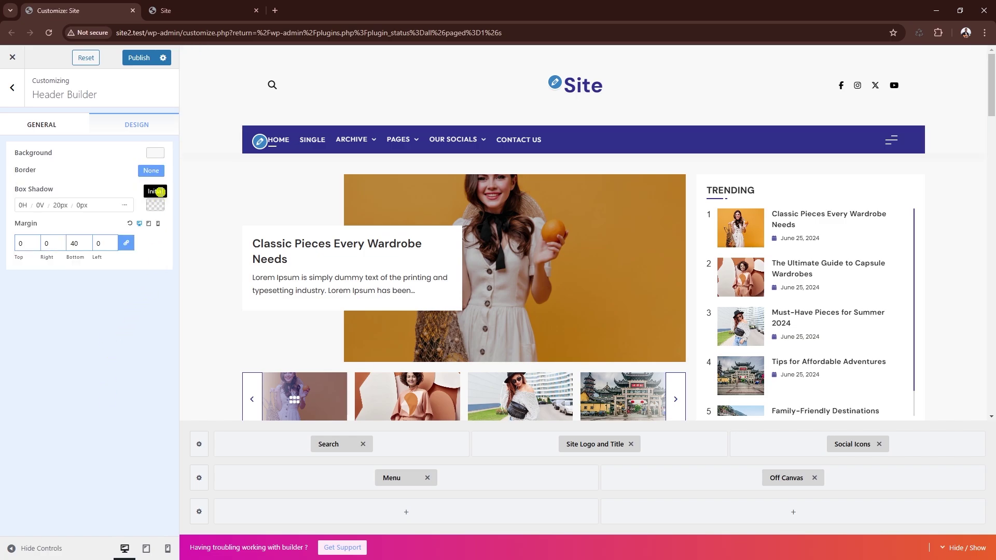
Step: Try a solid border of width 4 on all sides of the header, and set the border back to None
left_click(151, 170)
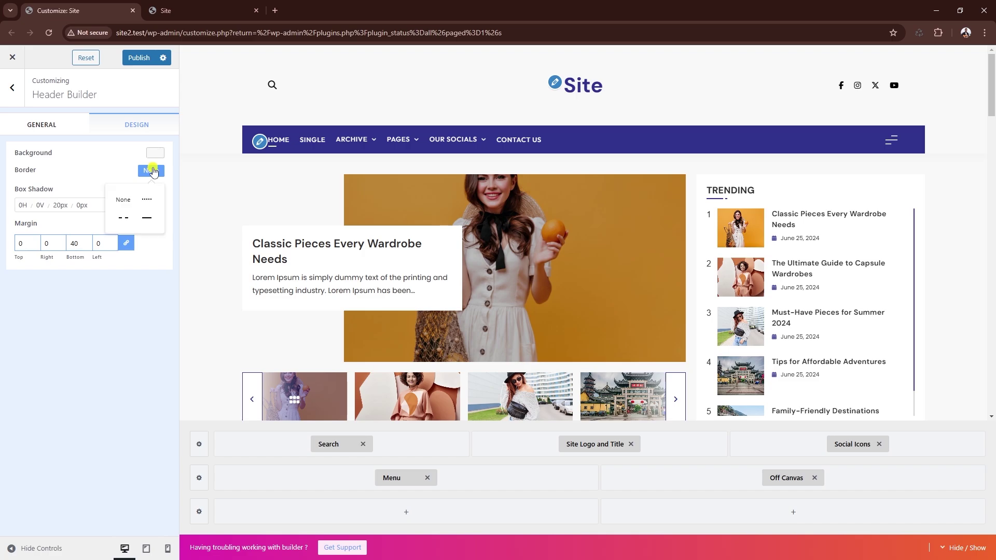
left_click(147, 217)
left_click(140, 187)
left_click(140, 187)
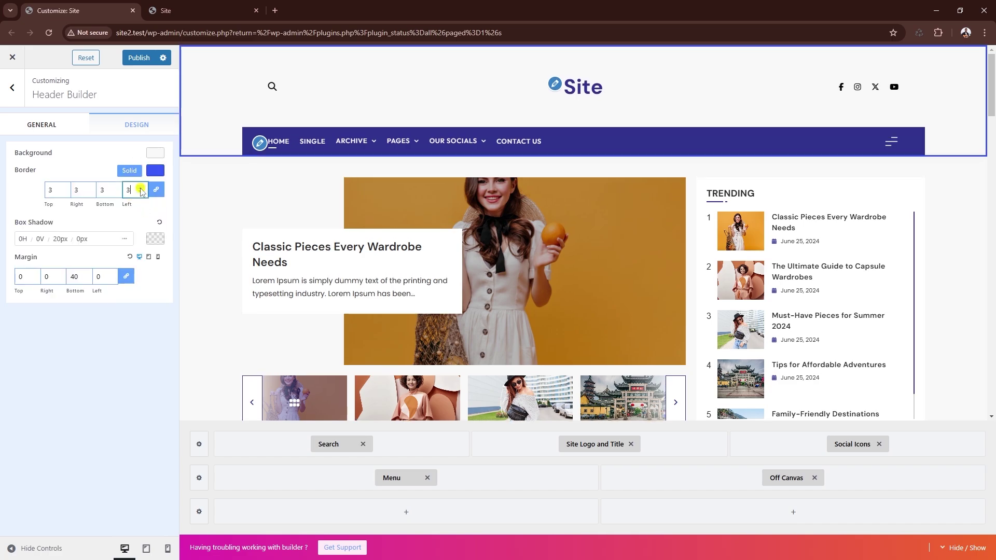
left_click(140, 188)
left_click(129, 171)
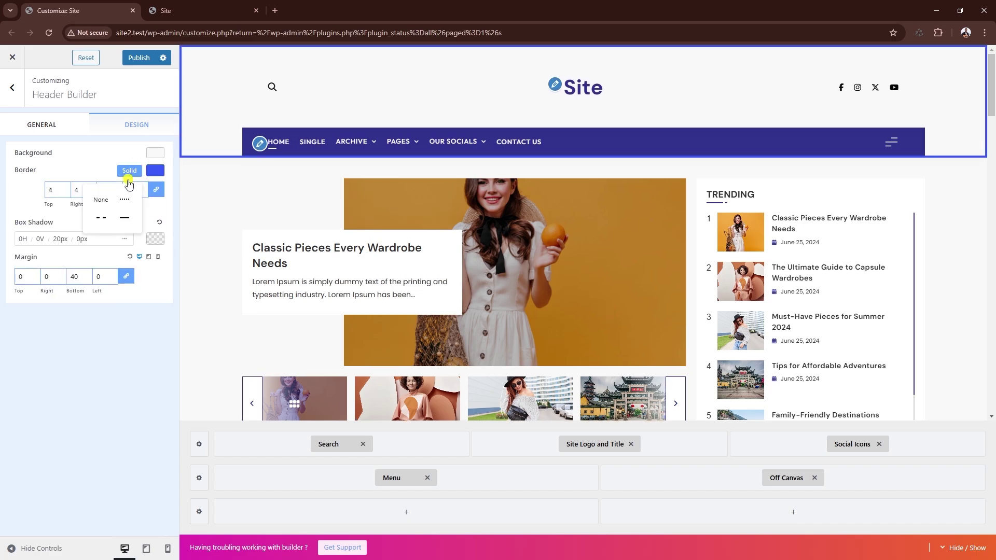
left_click(106, 206)
Step: Try a semi-transparent red box shadow, #D61212C2, on the header
left_click(79, 205)
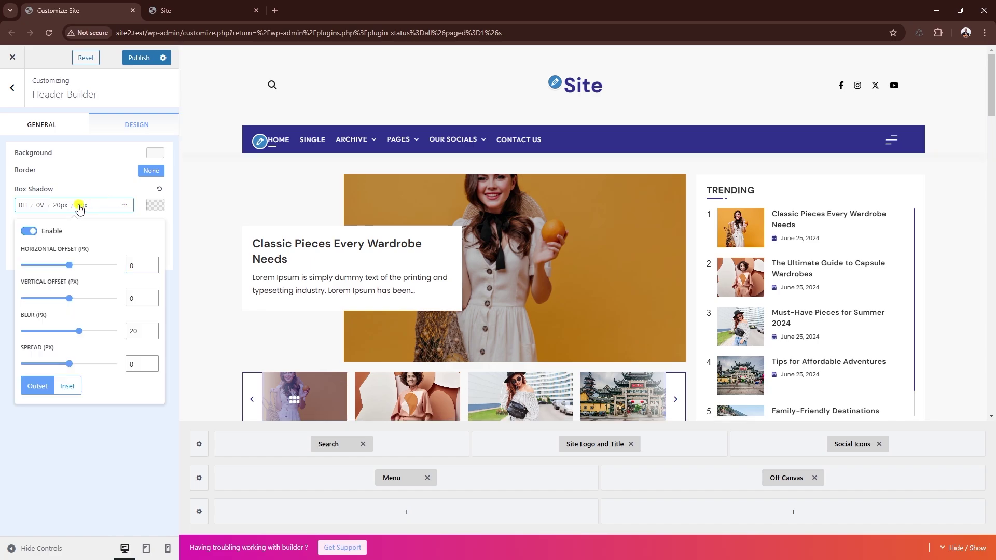
left_click(155, 205)
left_click(141, 261)
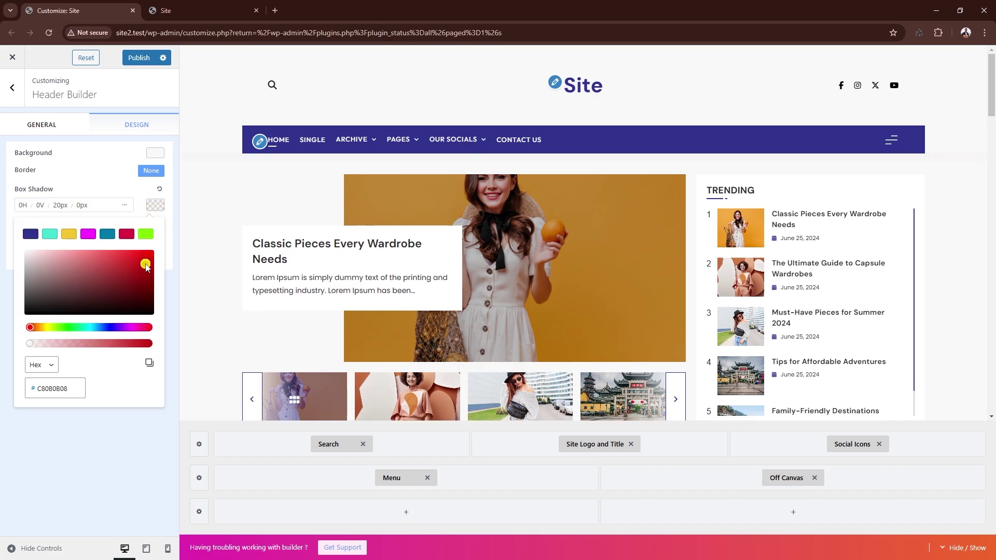
left_click(81, 343)
left_click_drag(92, 344, 119, 344)
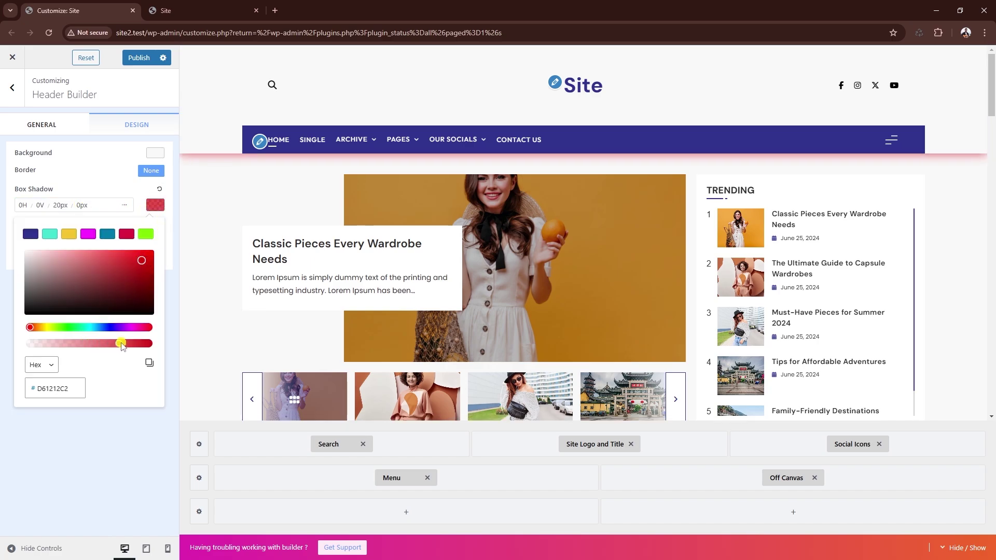
Step: Disable the header's box shadow in its shadow settings
left_click(60, 204)
left_click(60, 205)
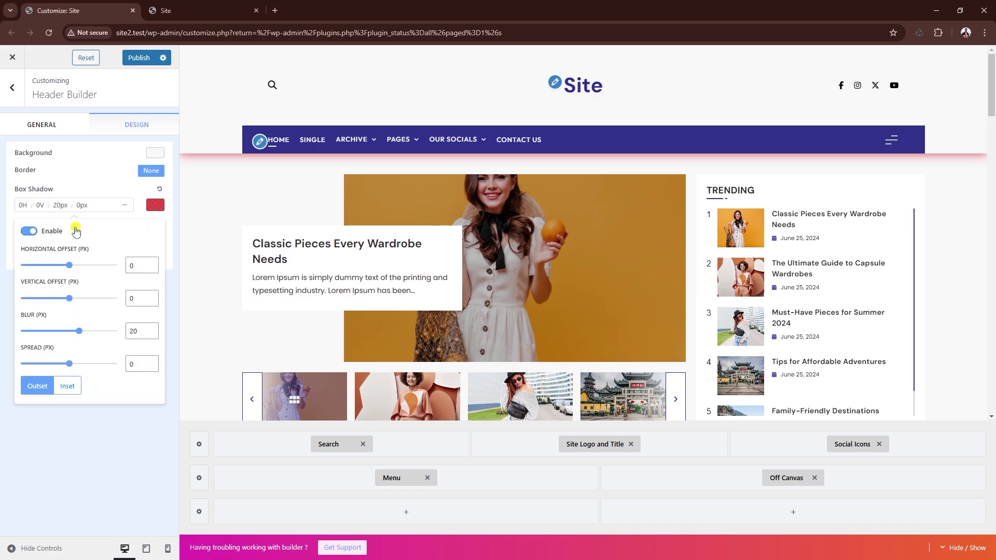
left_click(32, 234)
left_click(85, 193)
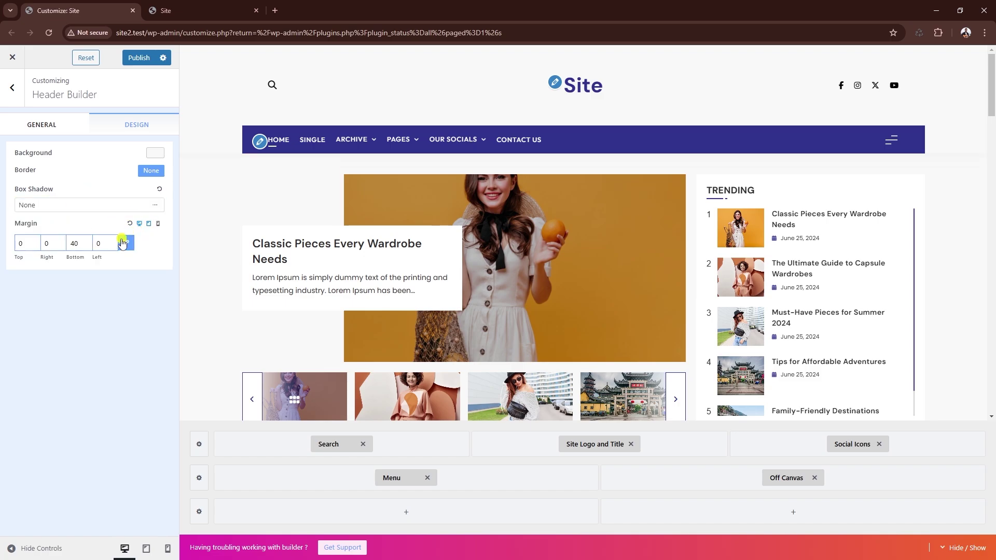
Step: Unlink the header's margin values and set only the bottom margin to 45
left_click(85, 242)
left_click(85, 242)
left_click(84, 241)
left_click(85, 242)
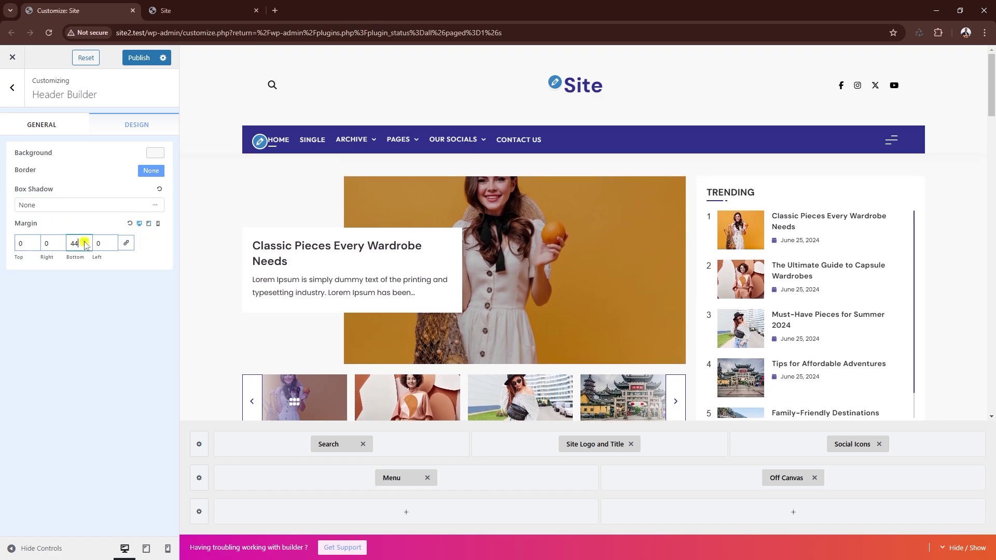
left_click(84, 242)
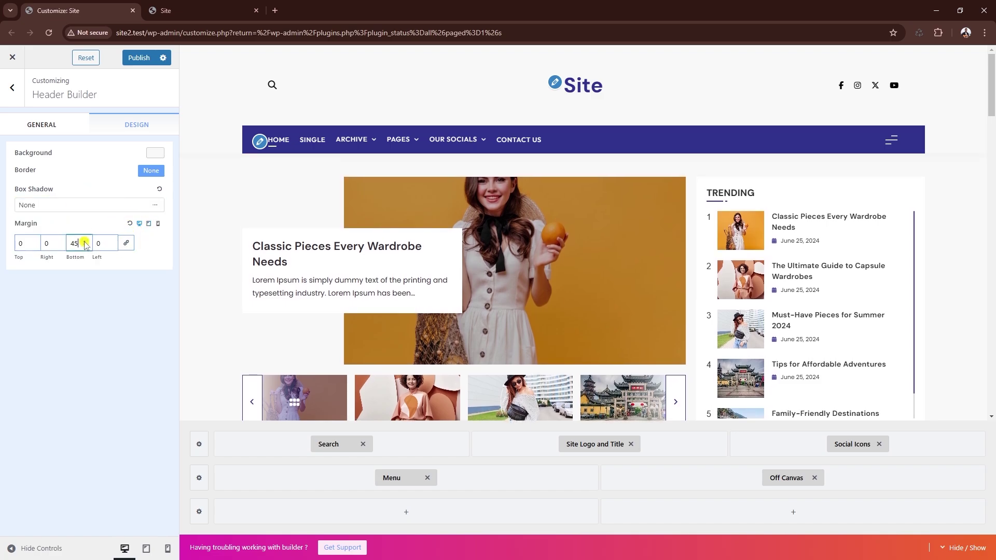
Step: In the first header row, replace Search with Social Icons and add a Button element to the emptied third column
left_click(365, 444)
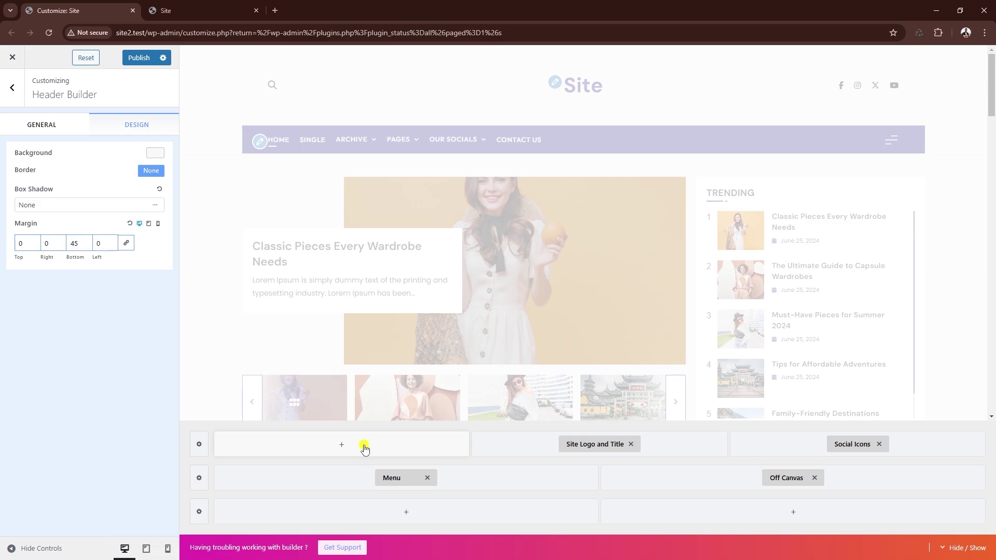
left_click_drag(850, 444, 446, 442)
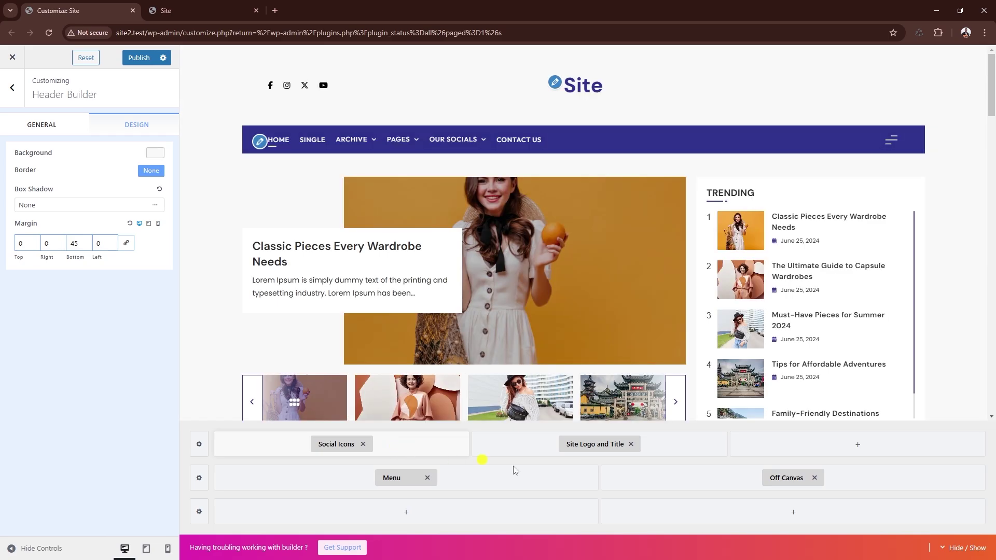
left_click(815, 450)
left_click(952, 483)
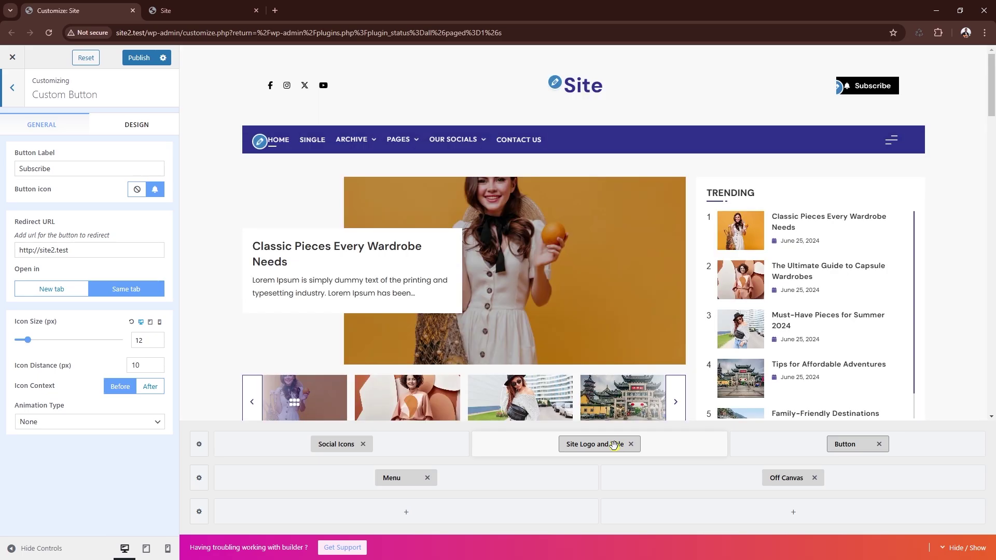
Step: Set the .blogmatic image with the red dot as the uncropped site logo and set the logo width to 228 px
left_click(590, 445)
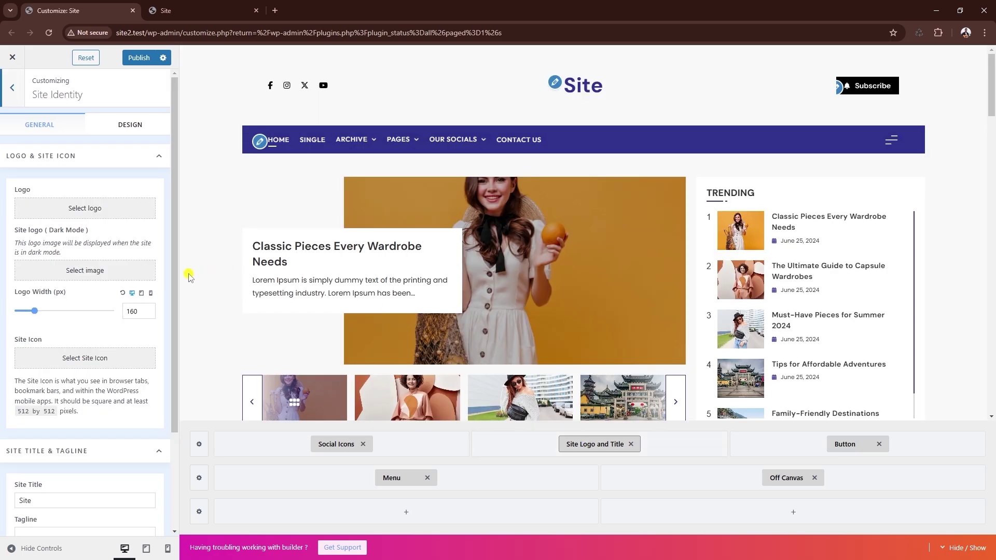
left_click(70, 212)
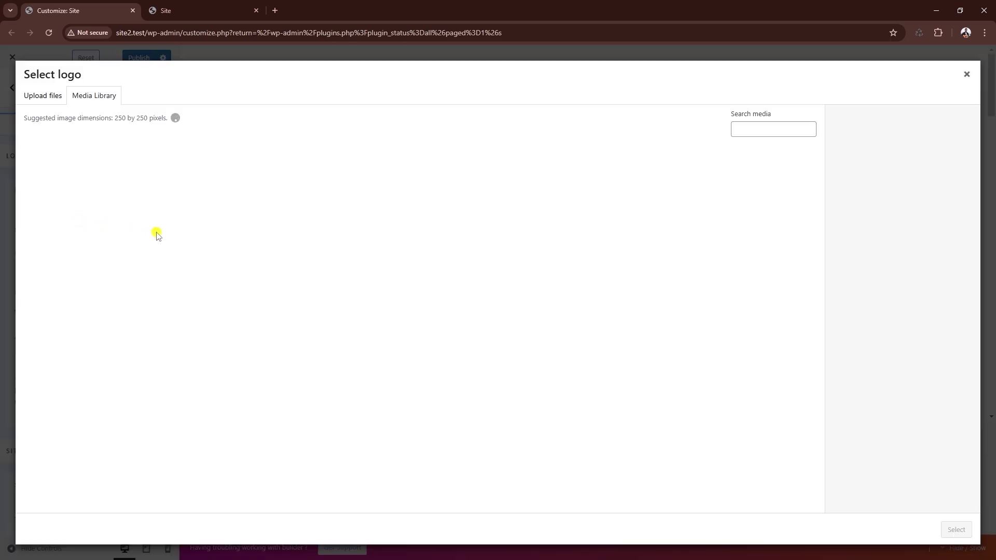
left_click(213, 196)
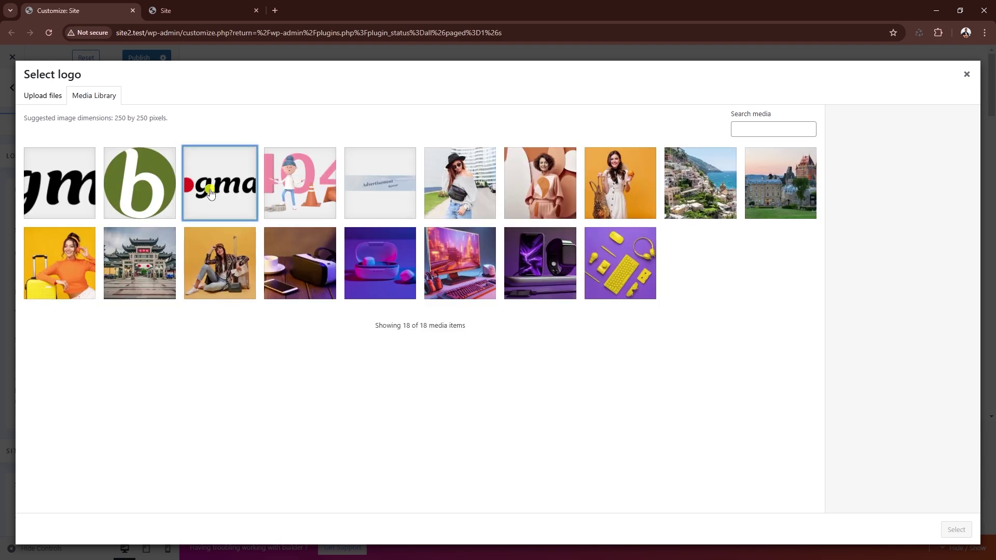
left_click(957, 529)
left_click(891, 531)
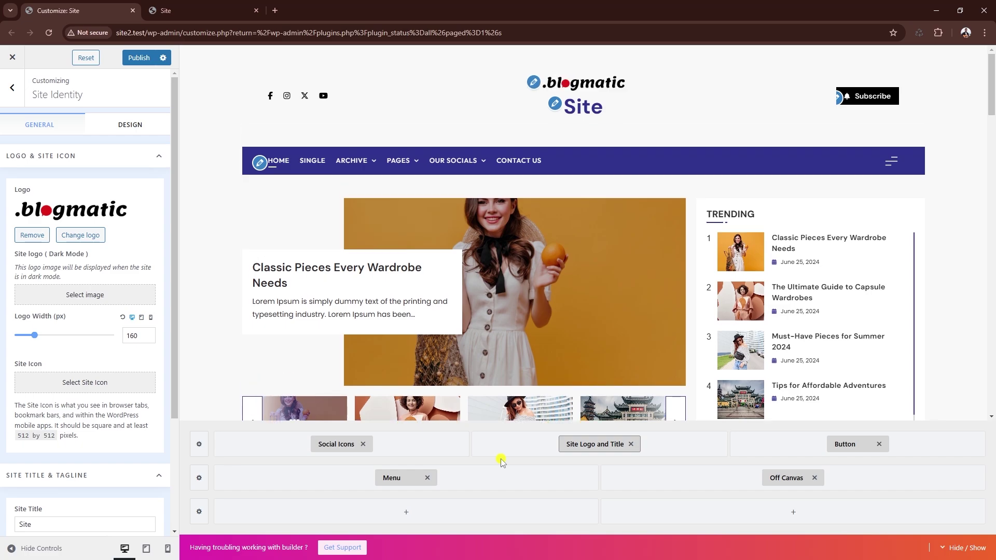
left_click_drag(35, 336, 58, 339)
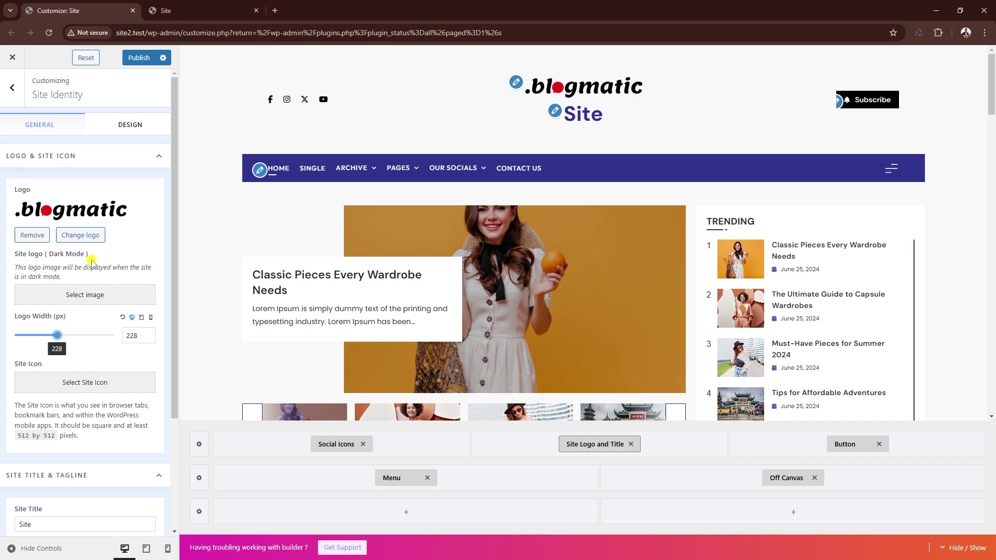
Step: Set the green circular b image as the uncropped site icon and turn off the site title display
scroll(88, 312, "down", 2)
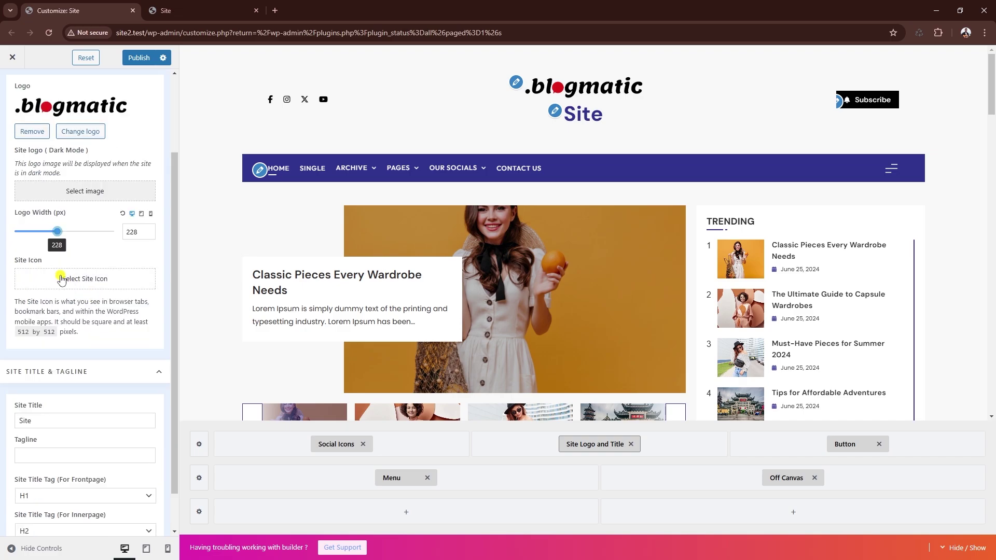
left_click(61, 279)
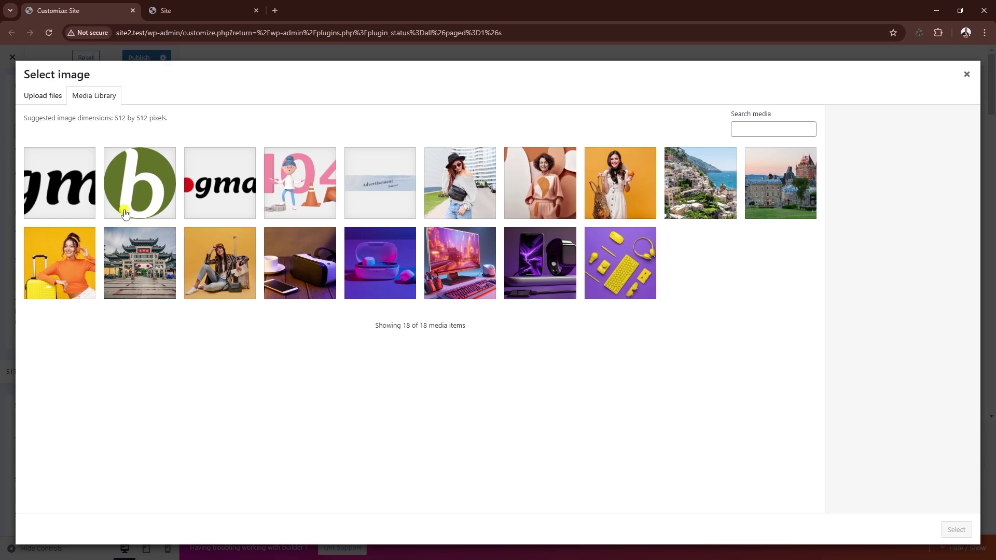
left_click(125, 214)
left_click(955, 530)
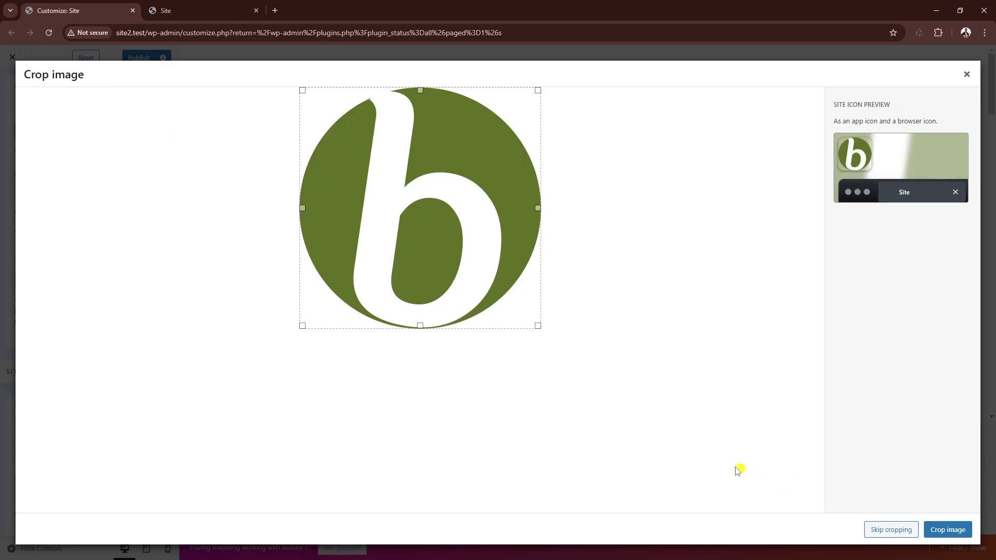
left_click(875, 529)
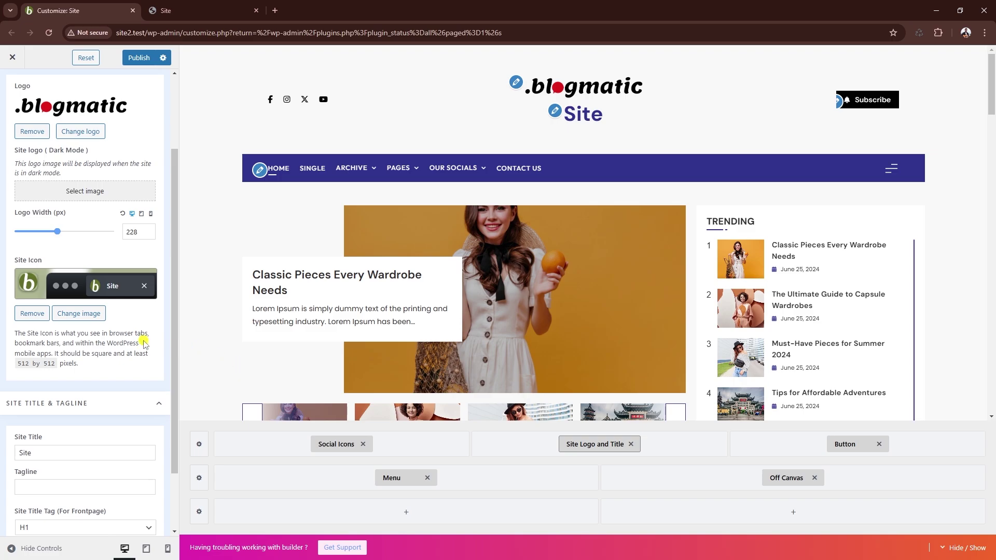
scroll(135, 337, "down", 2)
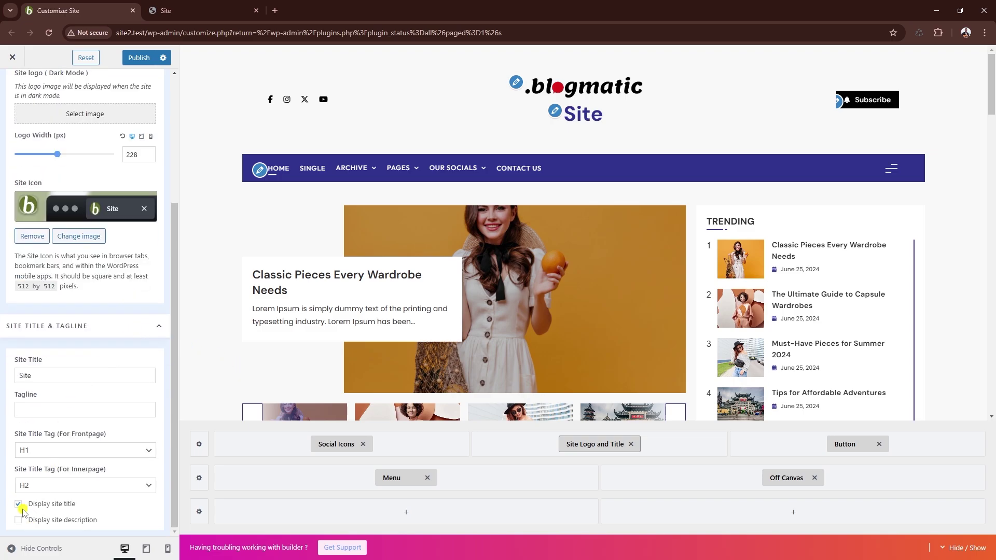
left_click(18, 505)
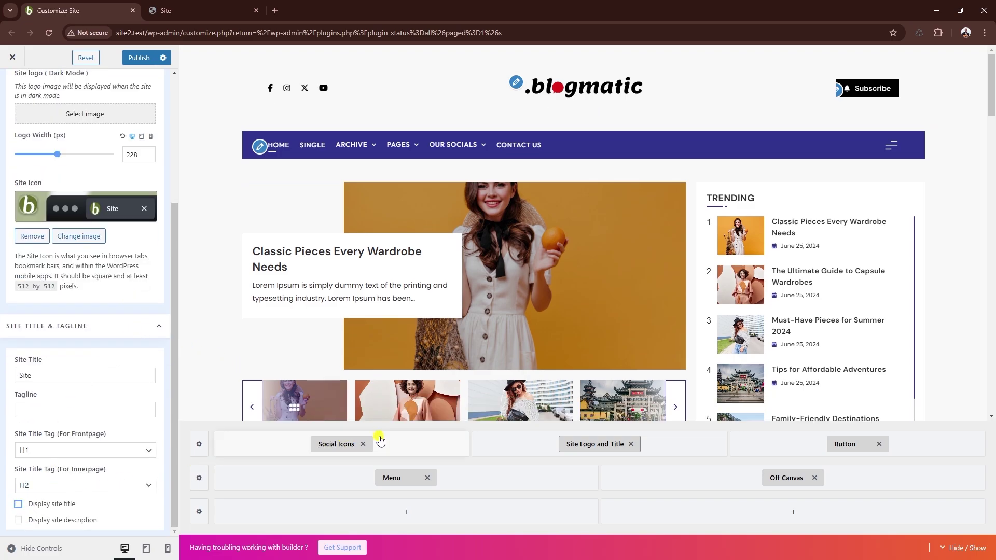
Step: In the header's Social Icons settings, replace the Facebook icon with the Twitch icon
left_click(338, 439)
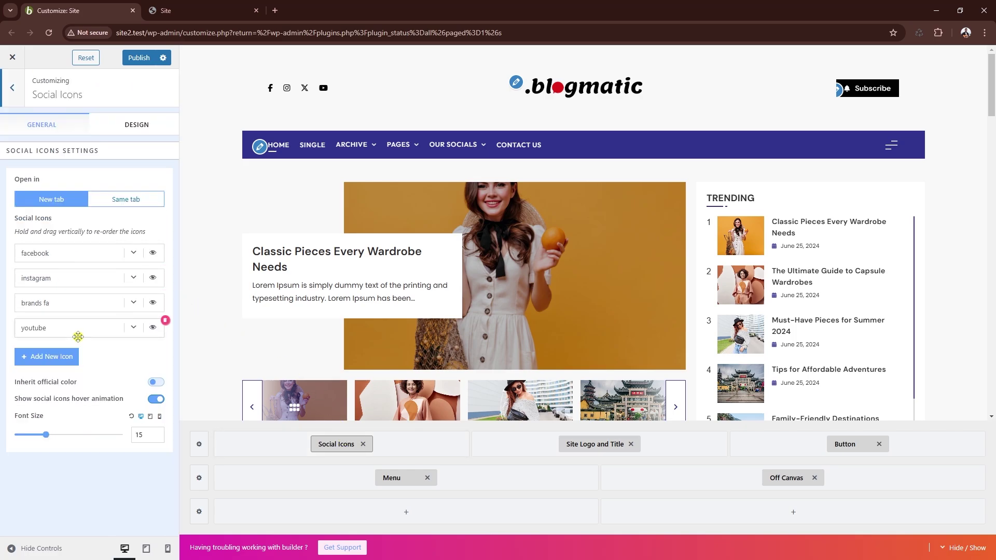
left_click(133, 253)
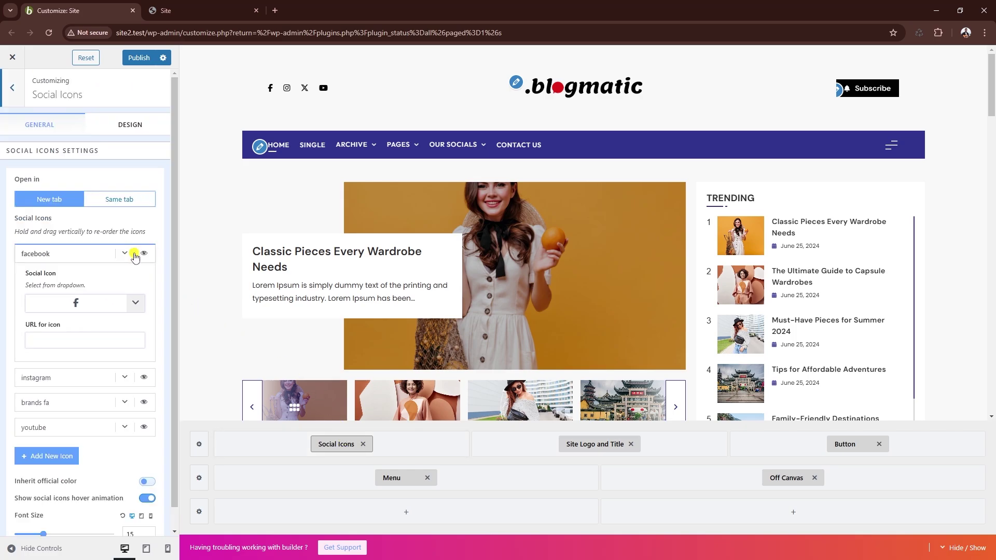
left_click(140, 309)
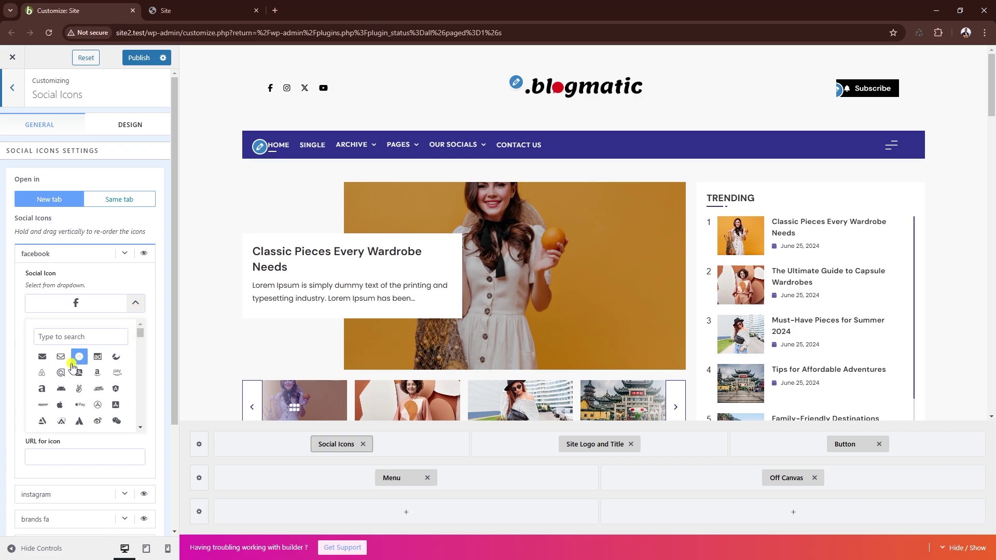
scroll(70, 364, "down", 3)
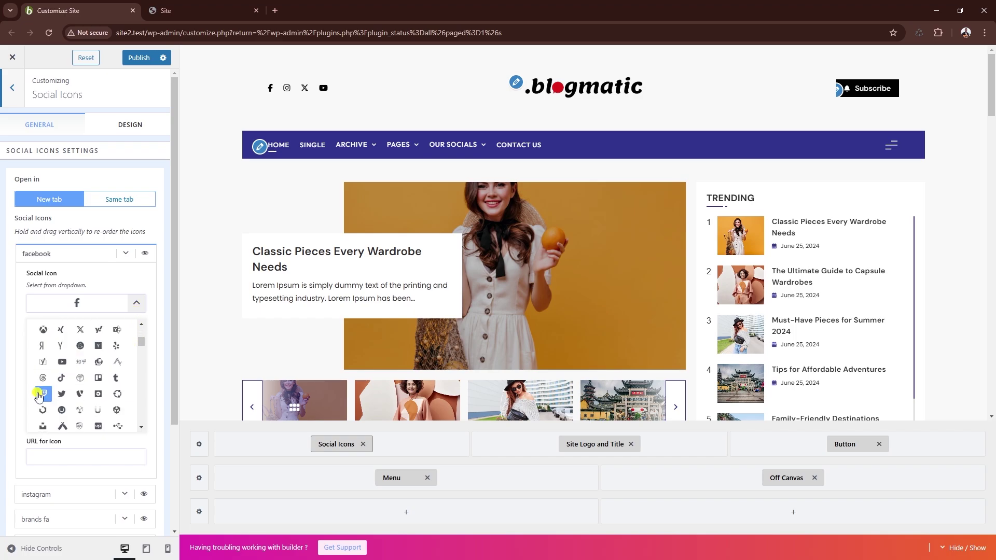
scroll(62, 373, "up", 3)
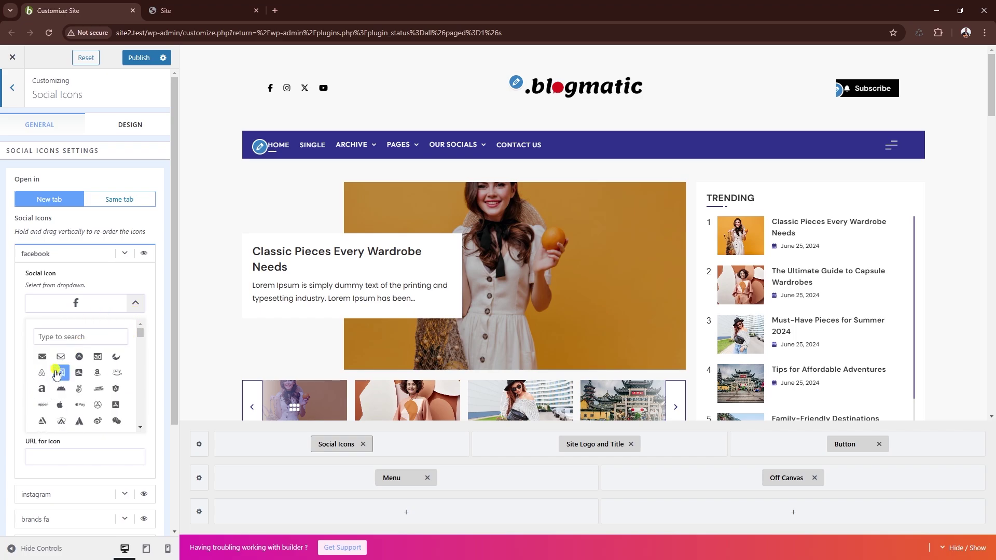
scroll(55, 405, "down", 1)
scroll(52, 402, "down", 3)
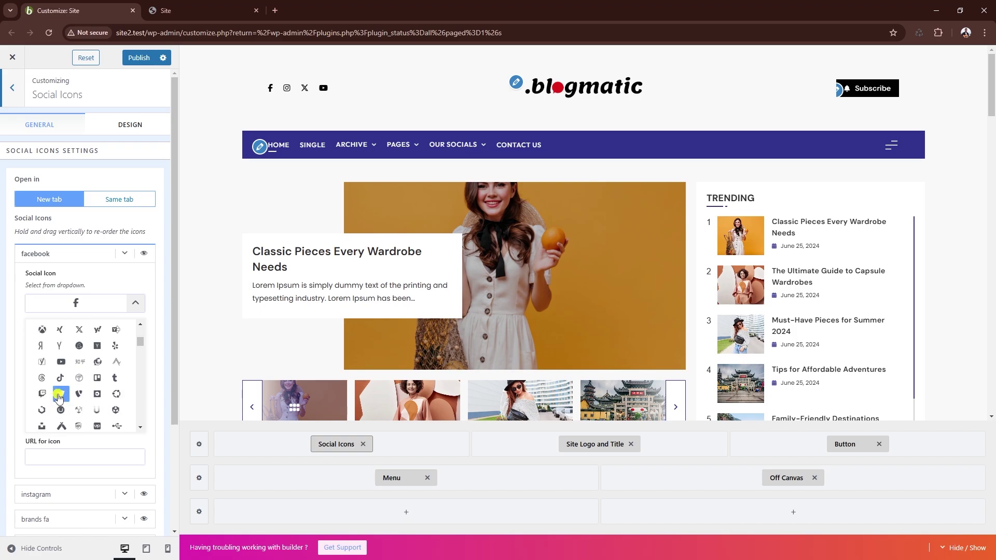
left_click(44, 395)
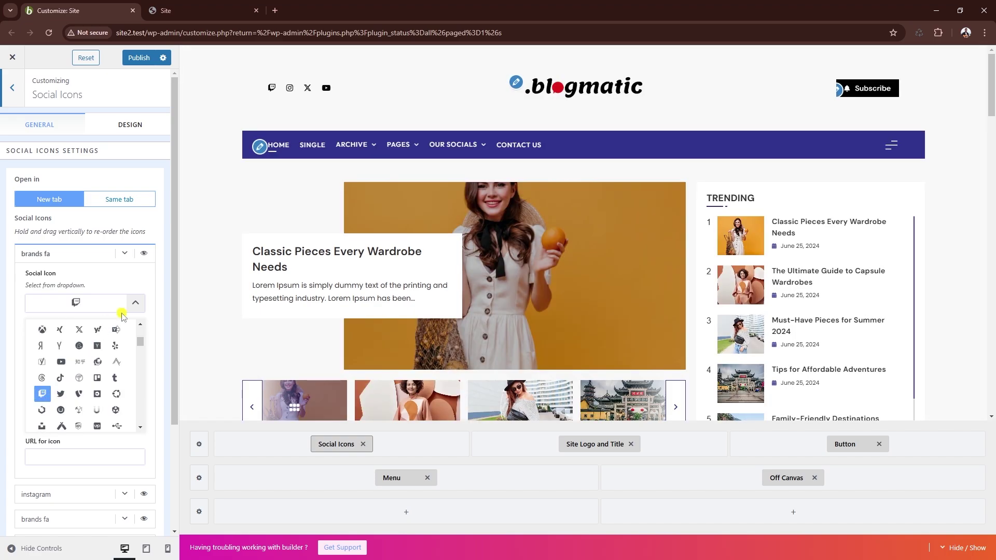
left_click(140, 303)
Step: Hide the first social icon and move the X icon below YouTube
left_click(145, 256)
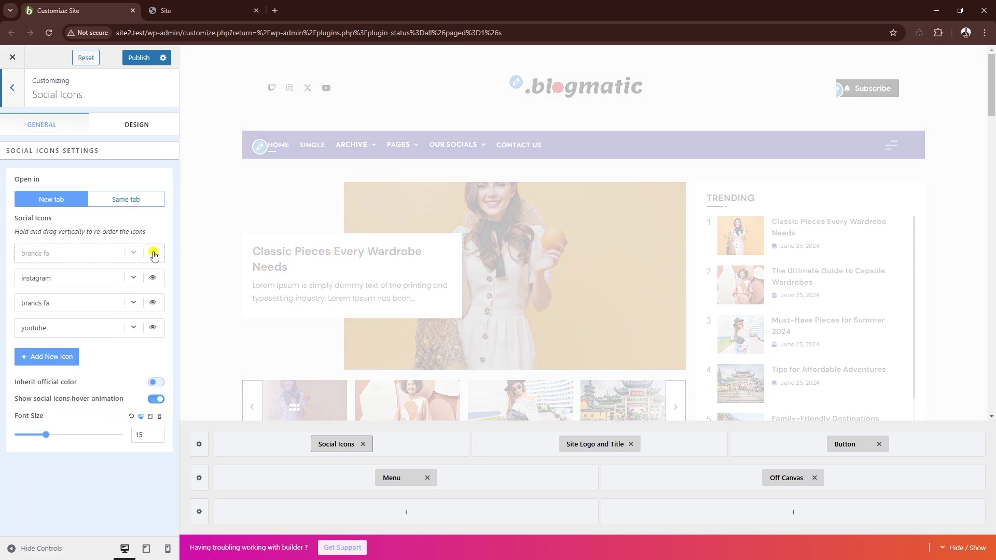
left_click_drag(65, 303, 63, 328)
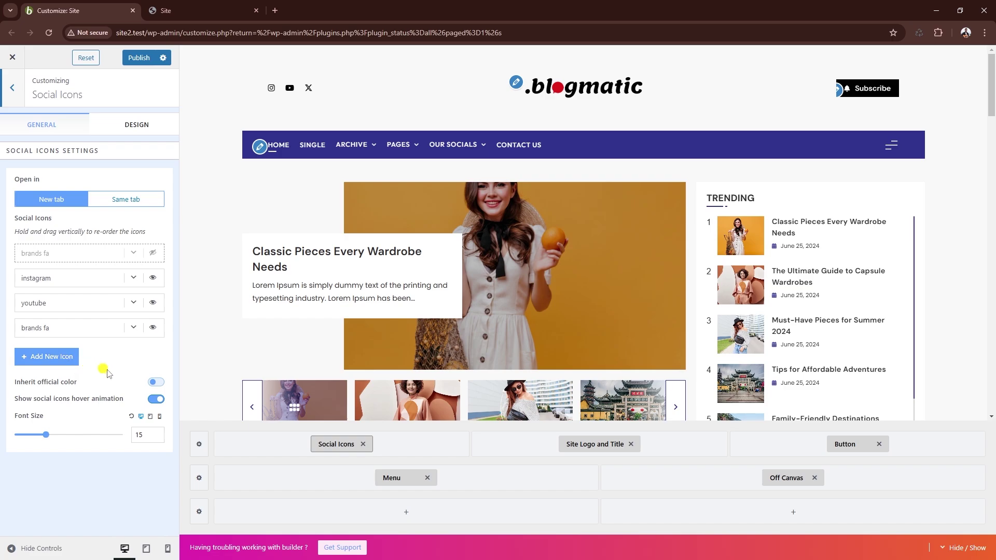
Step: Enable official colors for the social icons and set their font size to 16
left_click(155, 384)
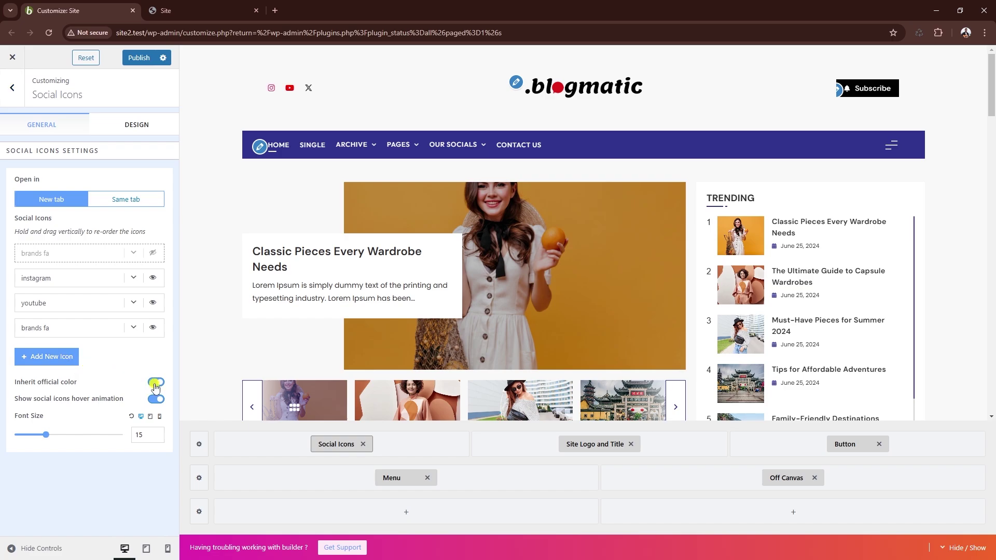
left_click(156, 432)
left_click(155, 432)
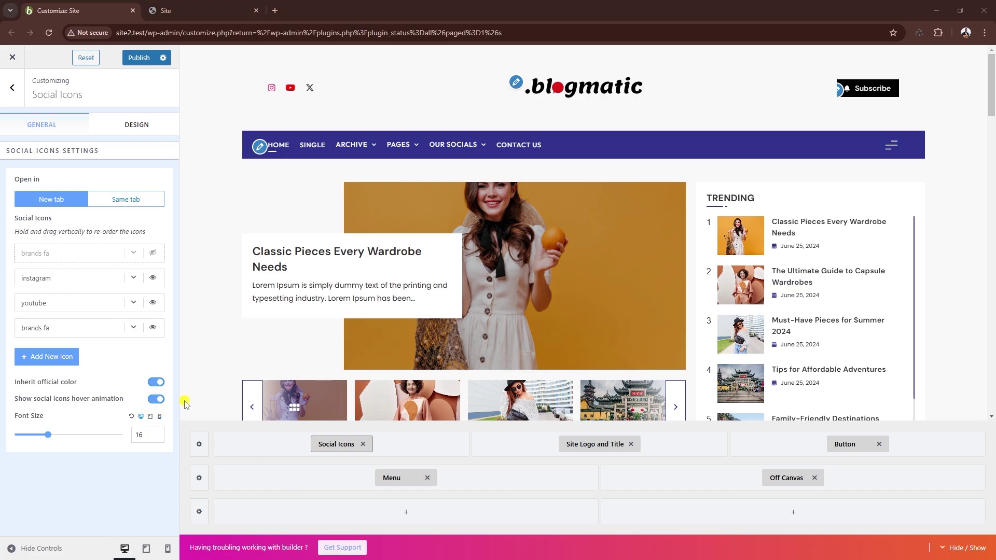
Step: For the header's Subscribe button, set the icon size to 14 px and the icon distance to 12 px
left_click(854, 445)
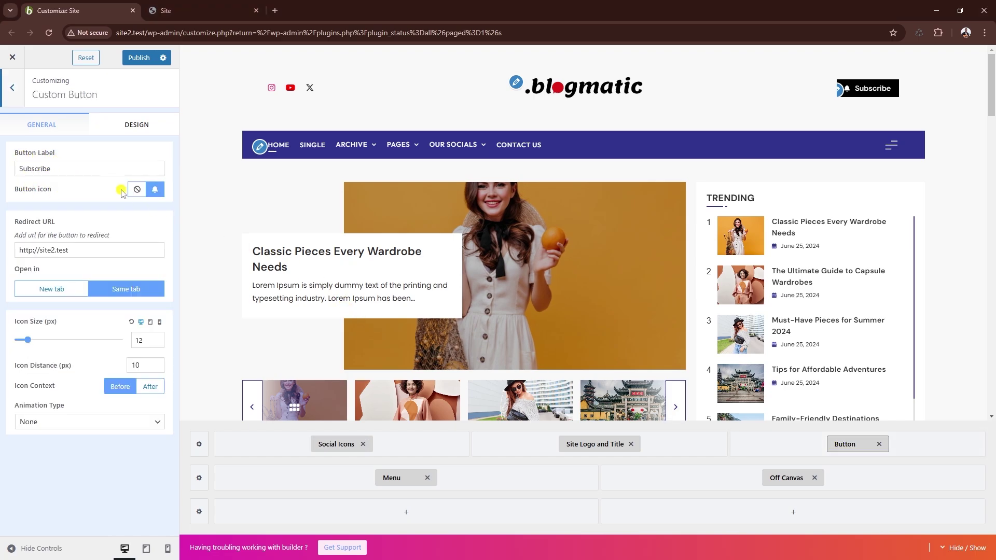
left_click(154, 189)
scroll(103, 250, "down", 10)
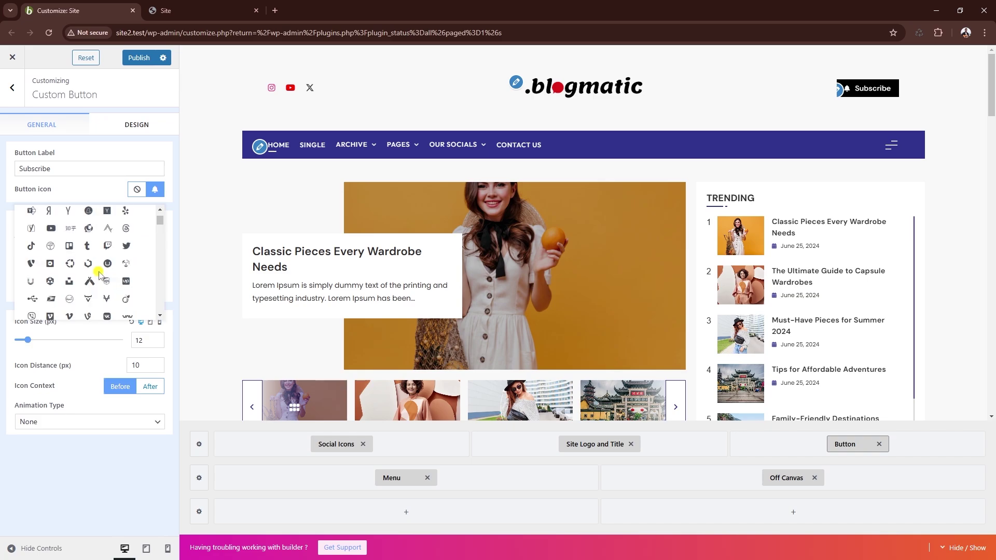
left_click(105, 194)
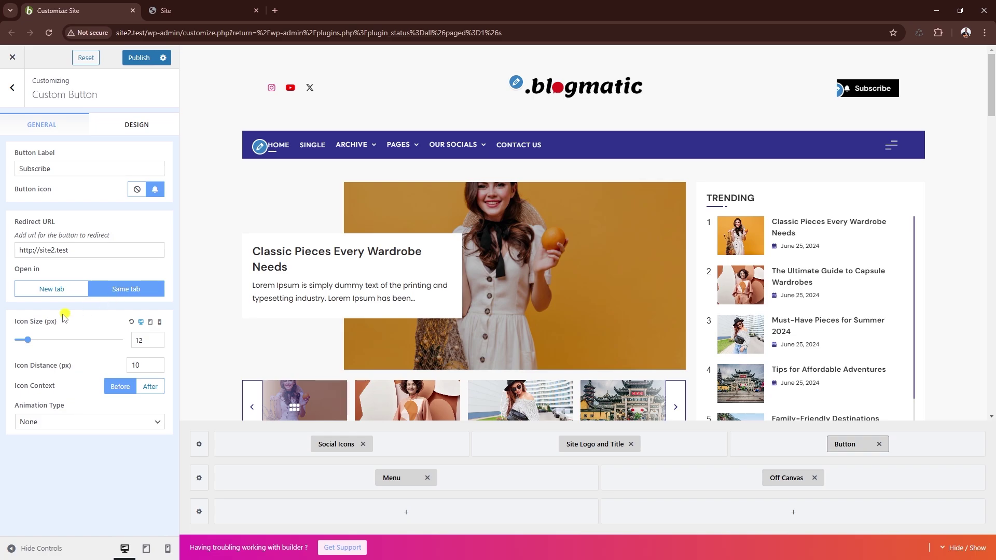
double_click(157, 338)
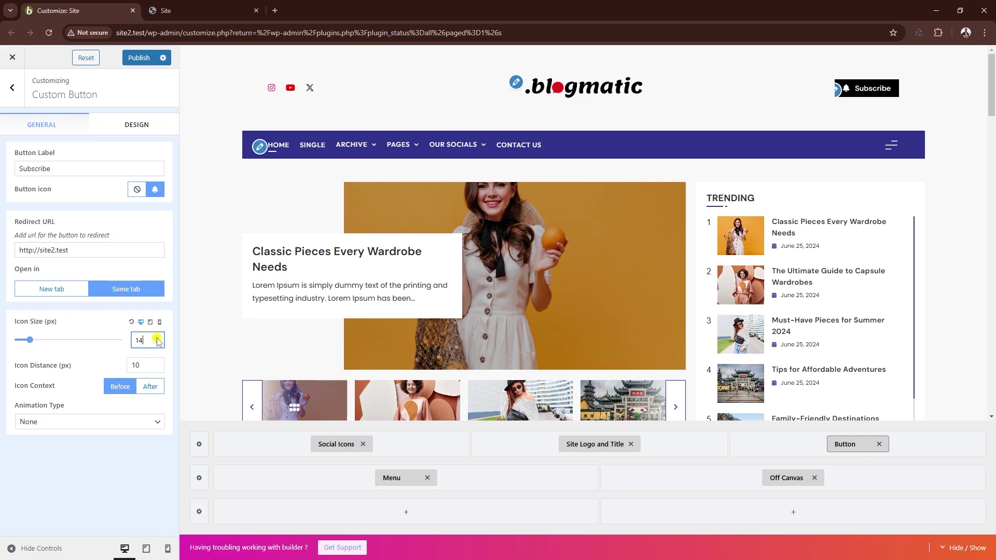
left_click(155, 366)
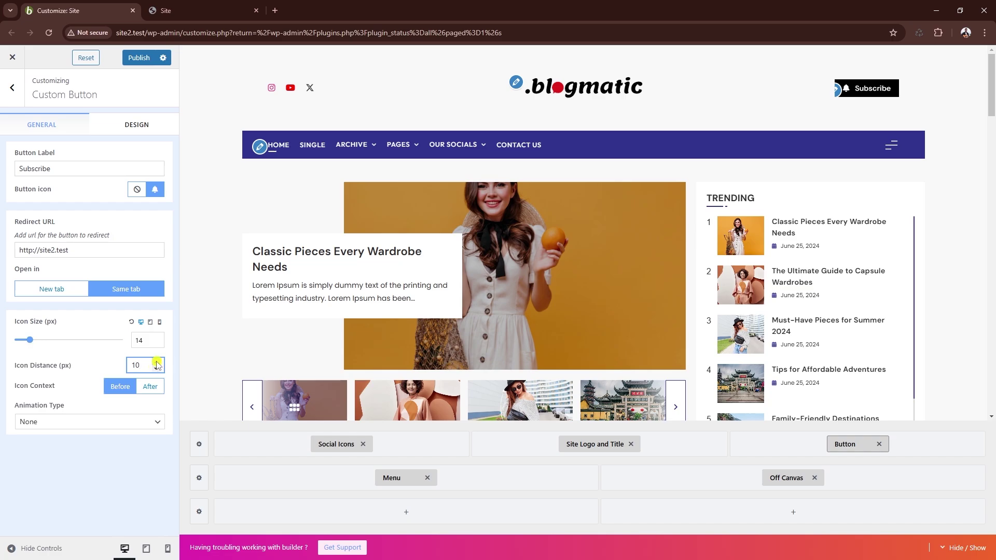
Step: Place the button's icon after its label and set the animation type to Effect one
left_click(150, 387)
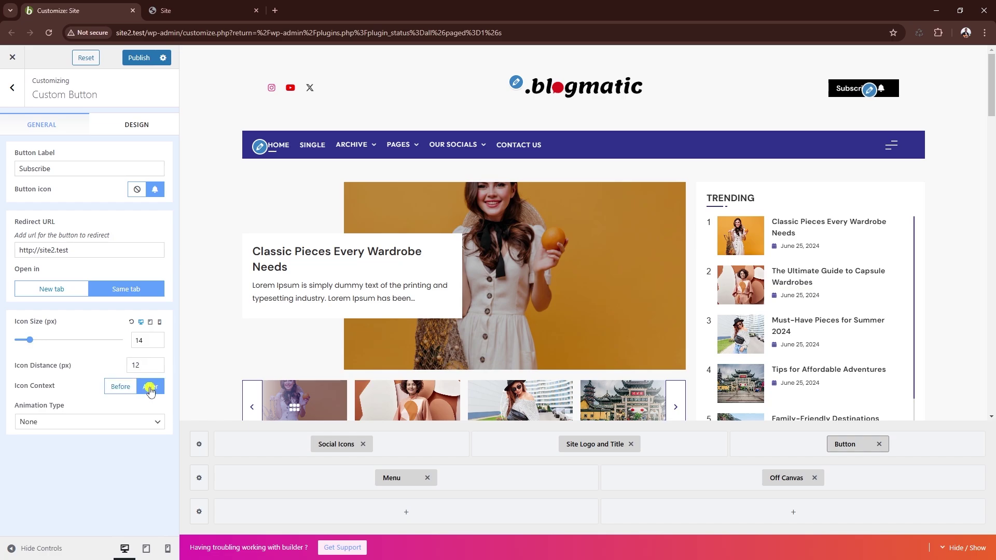
left_click(75, 422)
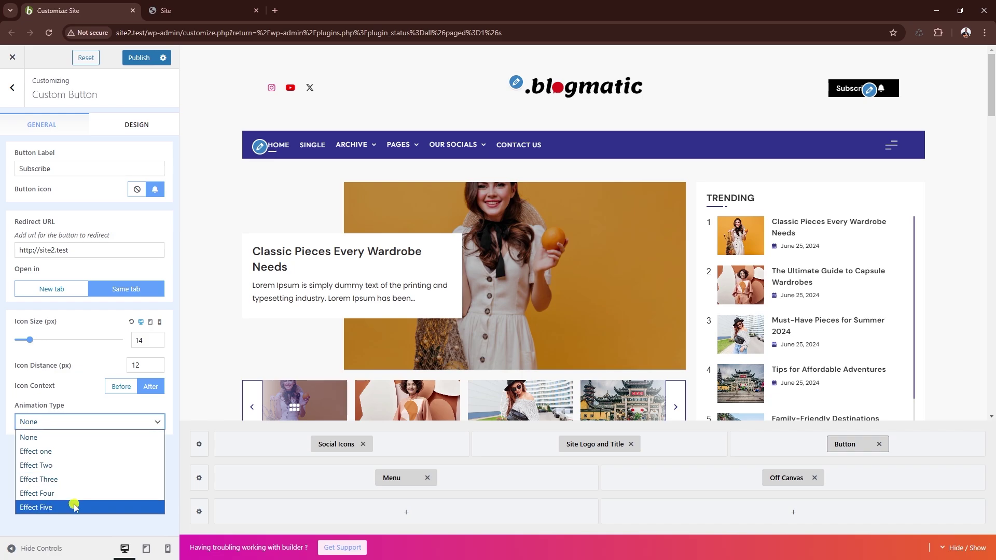
left_click(60, 452)
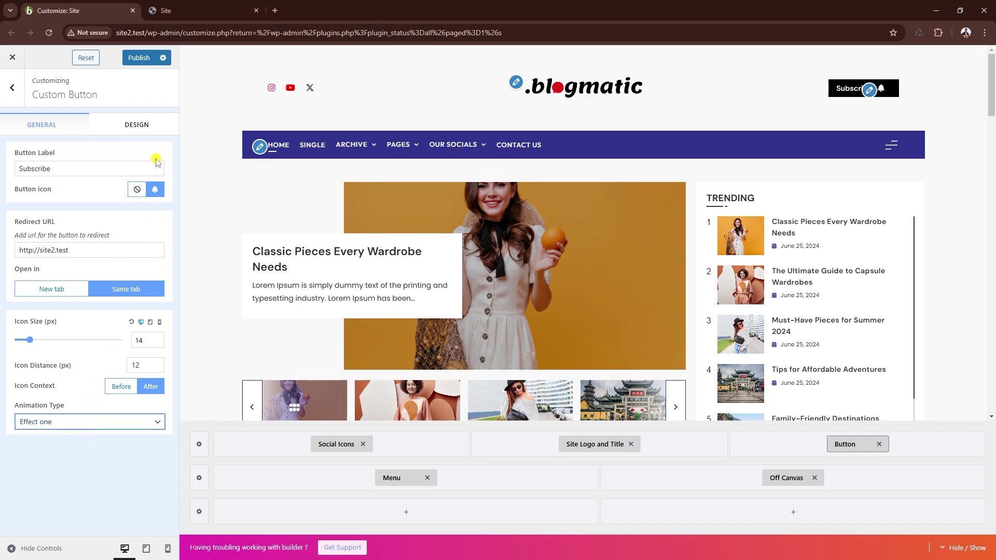
Step: Set the button text's custom font to ADLaM Display and apply the Menu typography preset
left_click(139, 129)
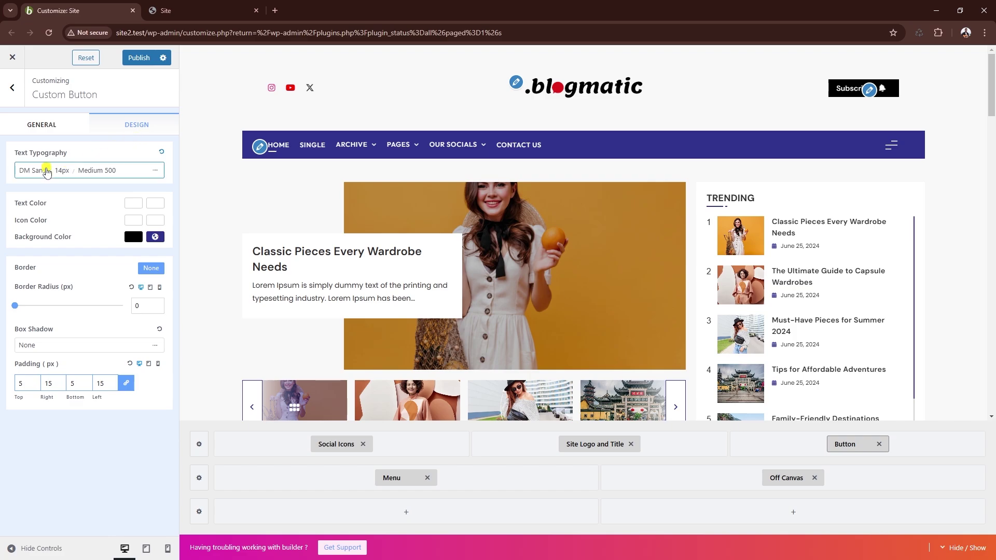
left_click(47, 171)
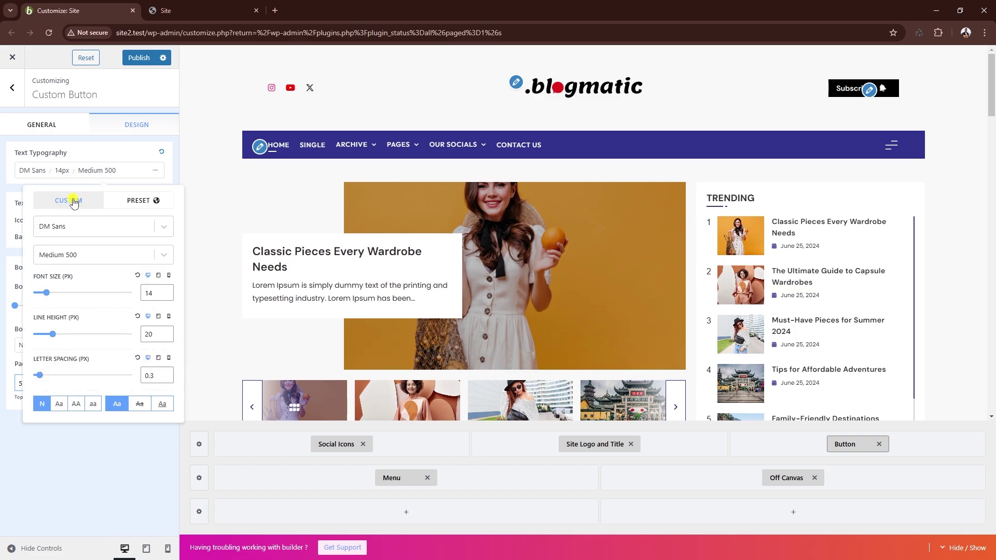
left_click(62, 234)
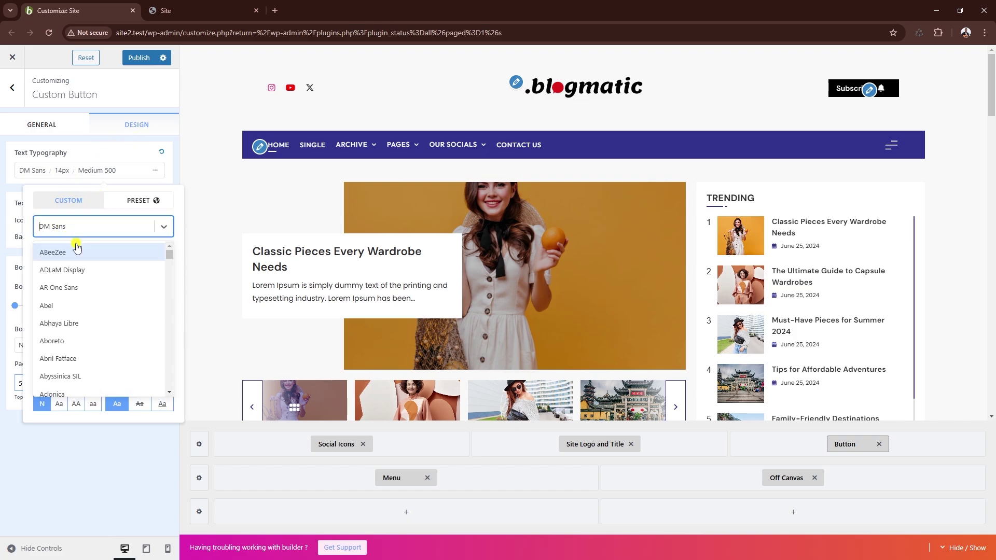
left_click(98, 274)
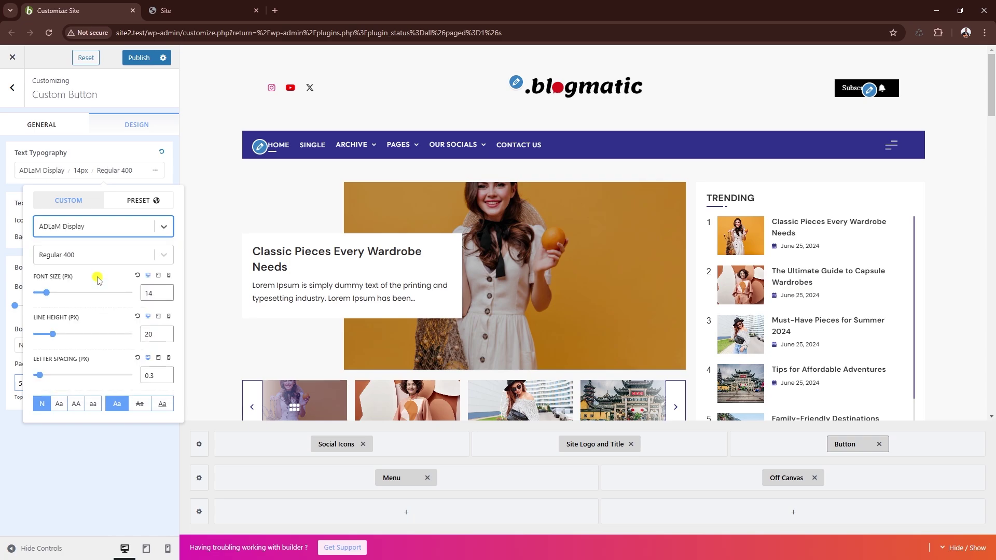
left_click(139, 201)
left_click(52, 235)
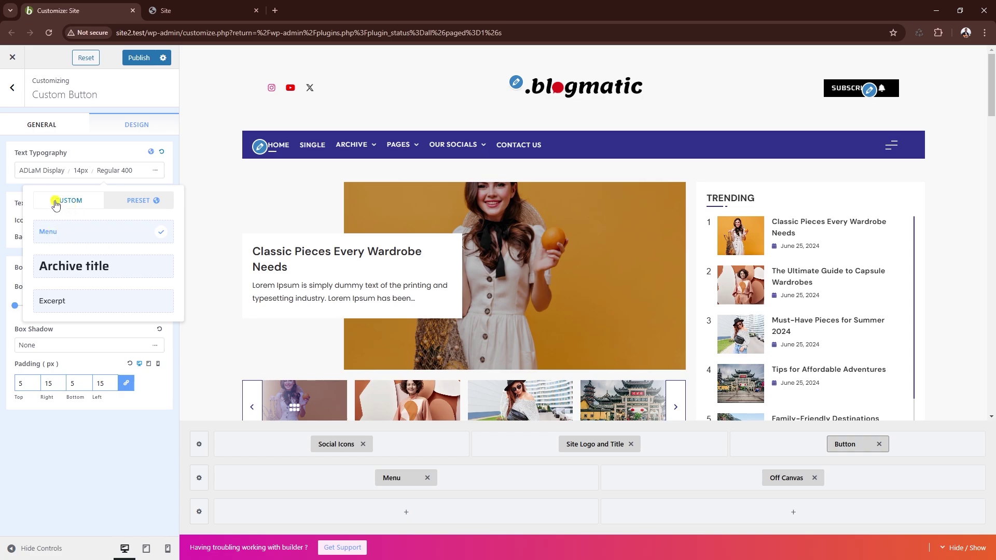
left_click(11, 192)
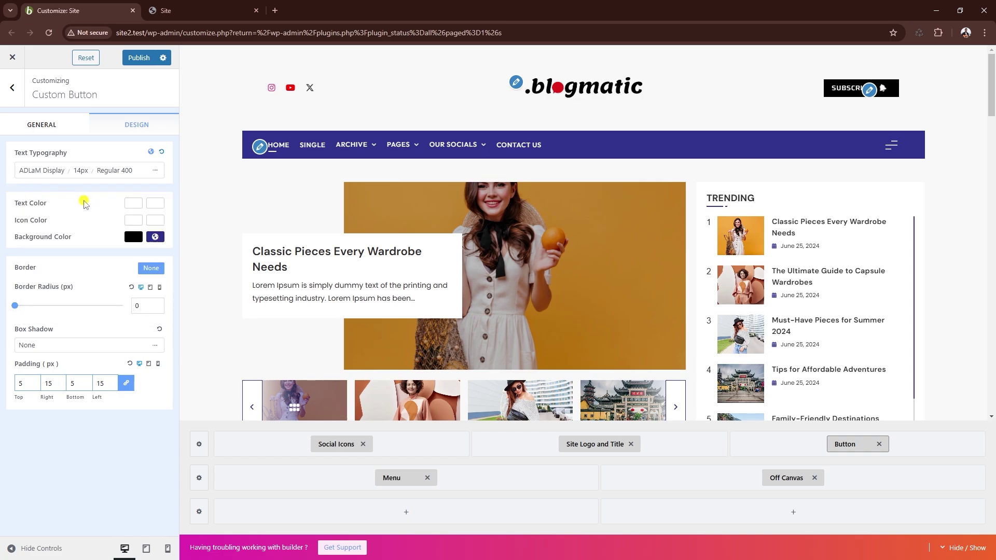
Step: Set the button's background color to the olive green preset #607027 and its hover background color to black #000000
left_click(136, 238)
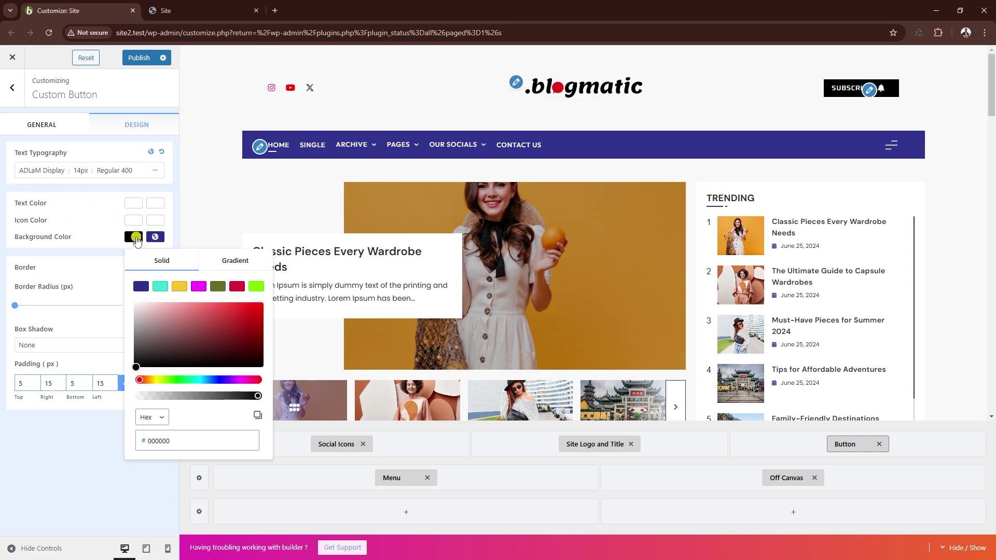
left_click(218, 288)
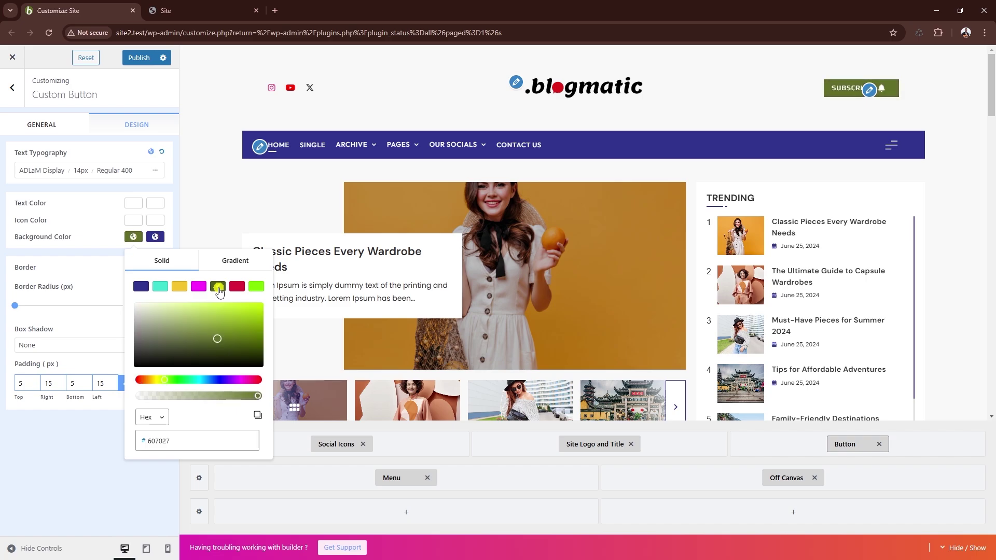
left_click(155, 238)
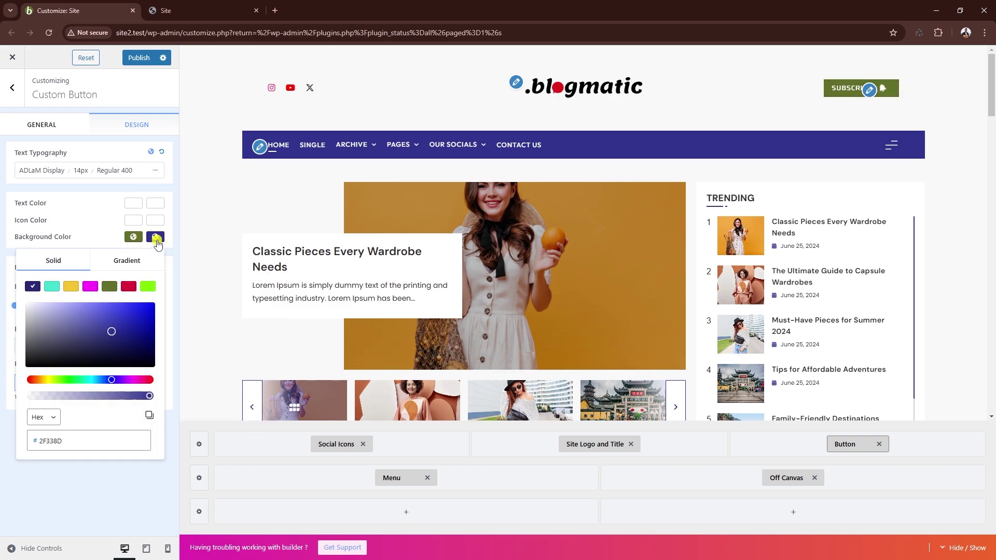
left_click_drag(61, 355, 56, 367)
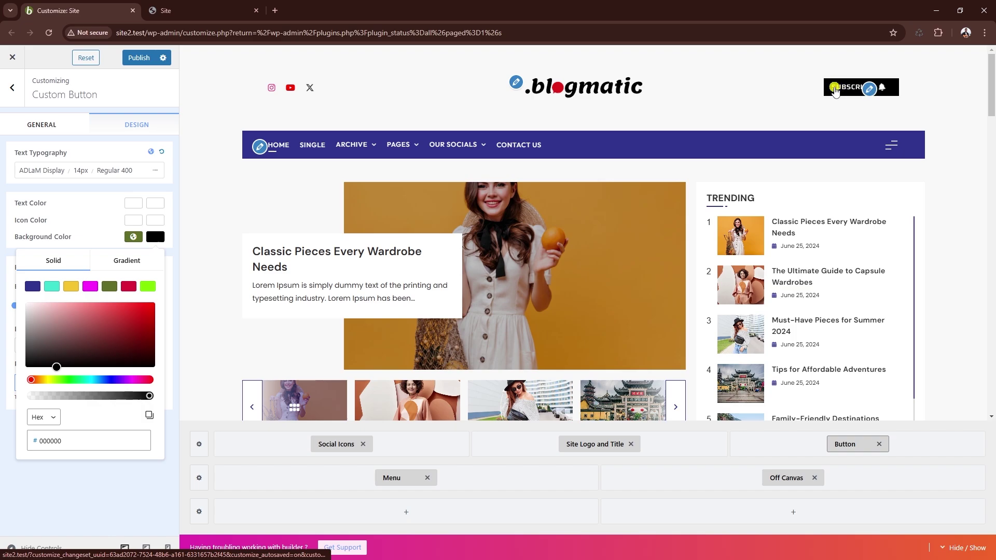
left_click(114, 227)
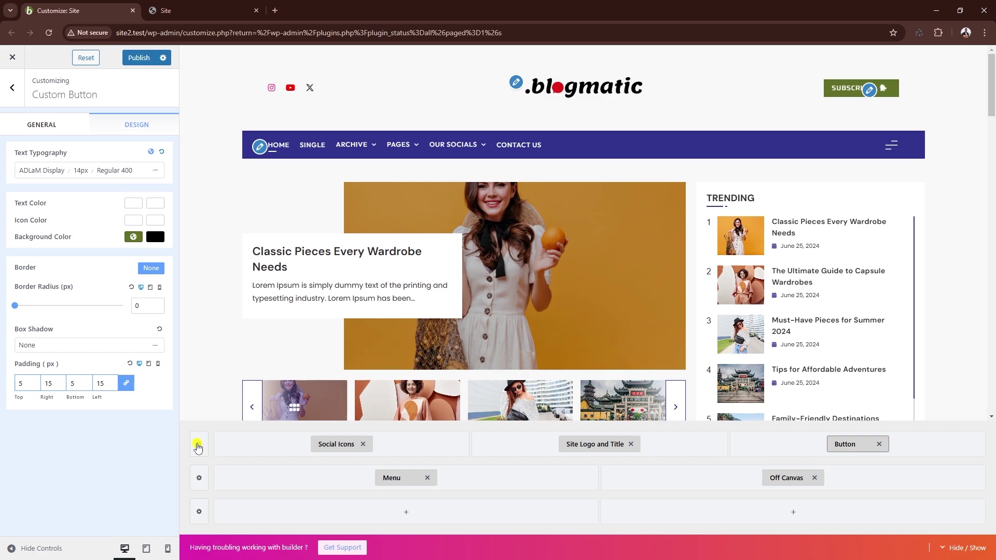
Step: Try column counts of 4 and 2 for the header's first row and return it to 3 columns
left_click(200, 445)
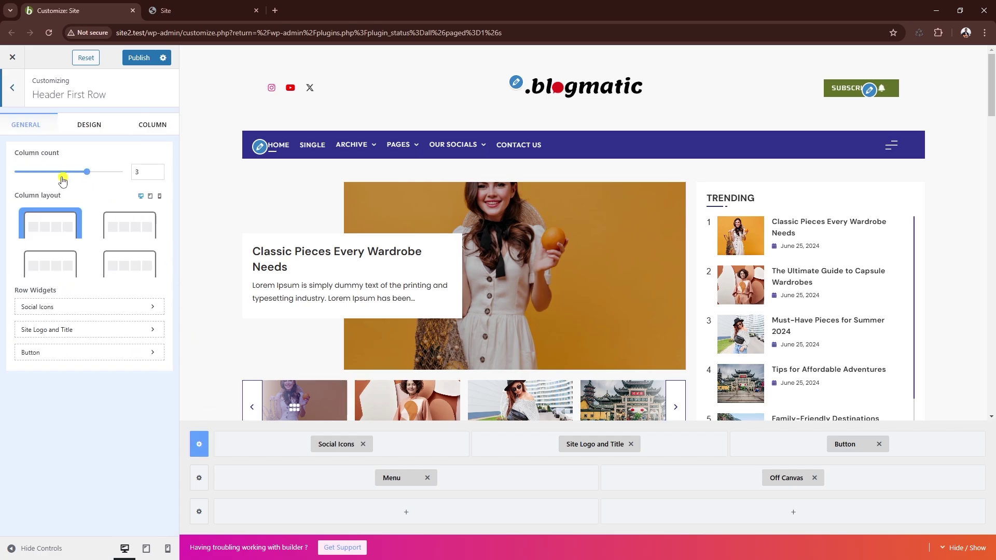
left_click(158, 170)
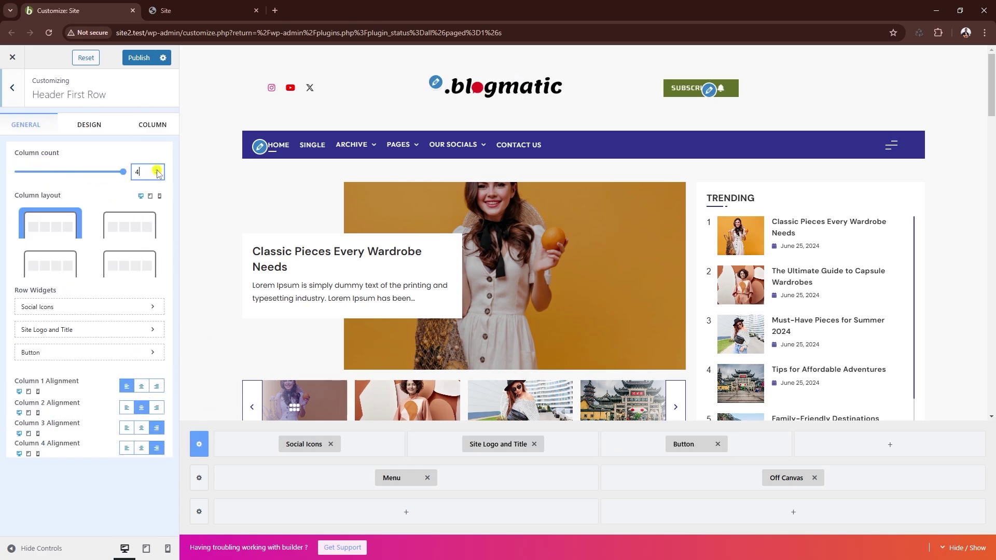
left_click(158, 175)
left_click(157, 175)
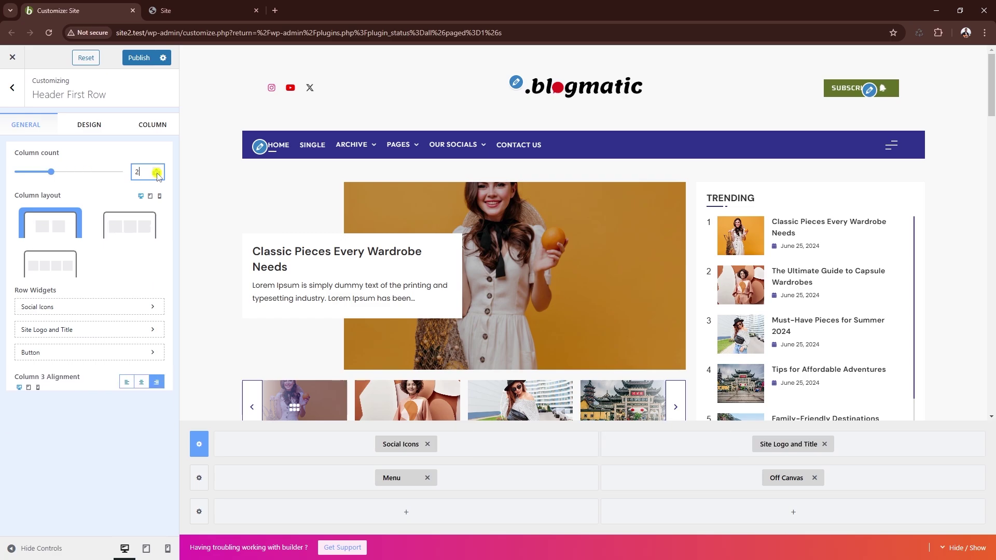
left_click(158, 171)
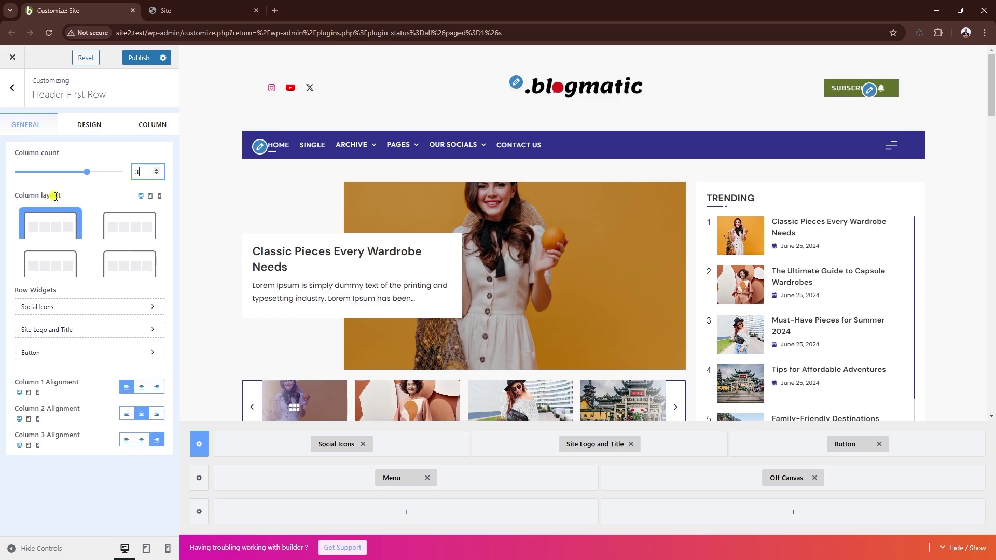
Step: Try two unequal column layouts for the header's first row and return it to three equal columns
left_click(123, 224)
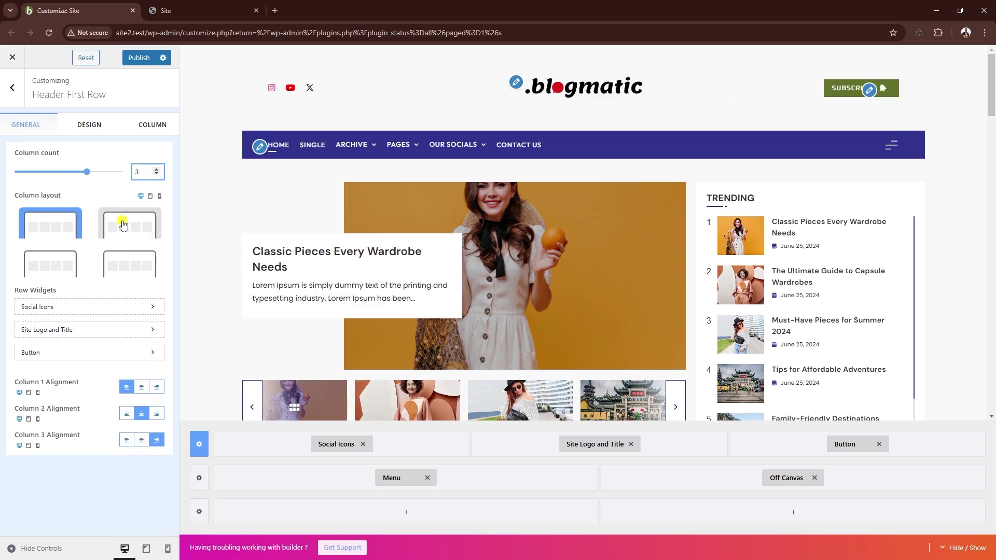
left_click(62, 265)
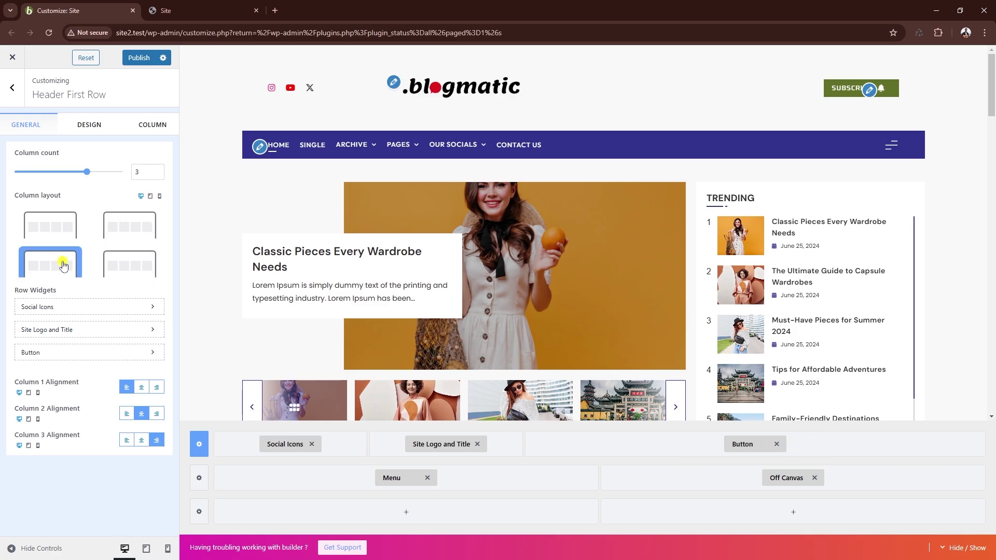
left_click(70, 236)
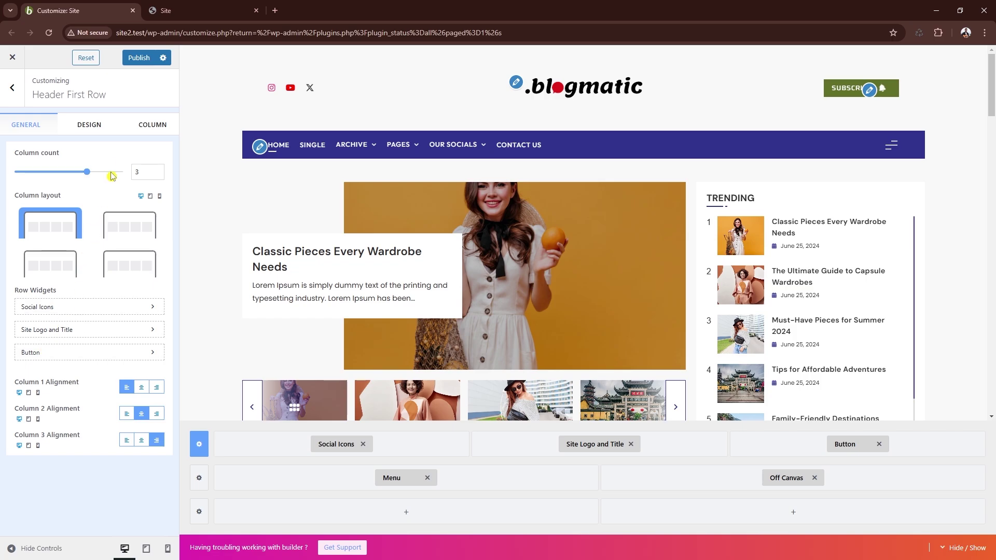
Step: Try a red background color for the header's first row, settling on #f8f8f8
left_click(90, 126)
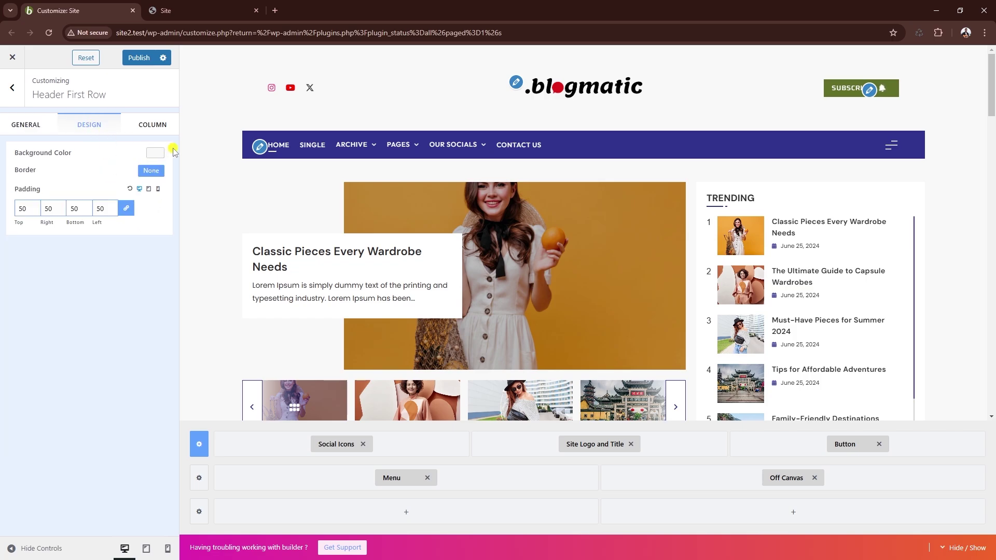
left_click(155, 153)
mouse_move(115, 237)
left_mouse_down()
mouse_move(59, 231)
mouse_move(89, 251)
mouse_move(105, 230)
mouse_move(110, 245)
left_mouse_up()
left_click(50, 357)
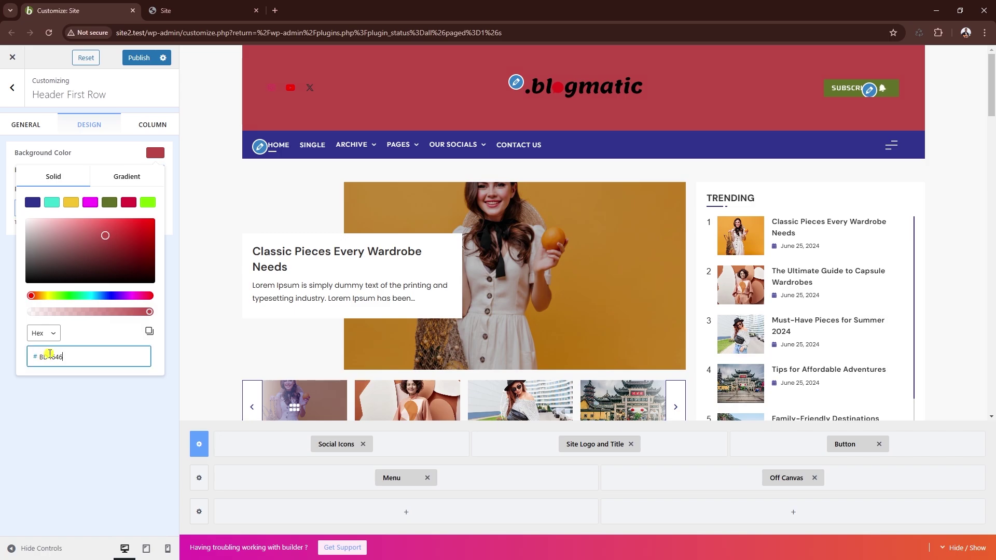
key("ctrl+a")
type("B03C3C")
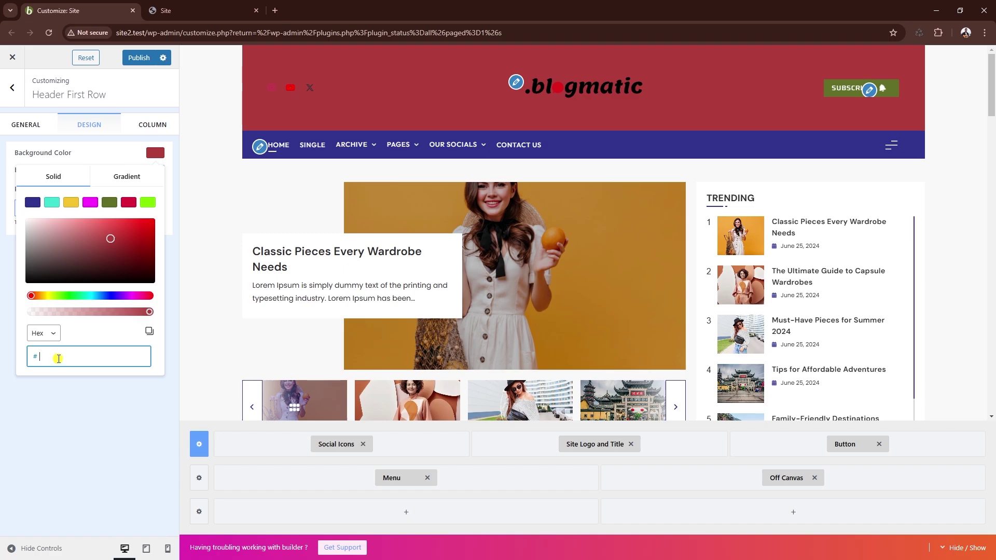
type("f8f8f8")
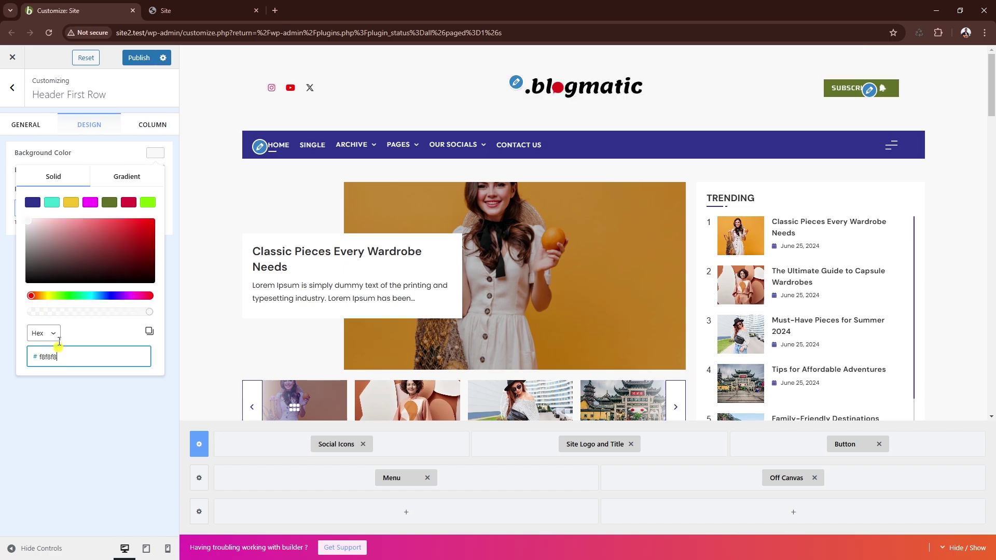
left_click(115, 148)
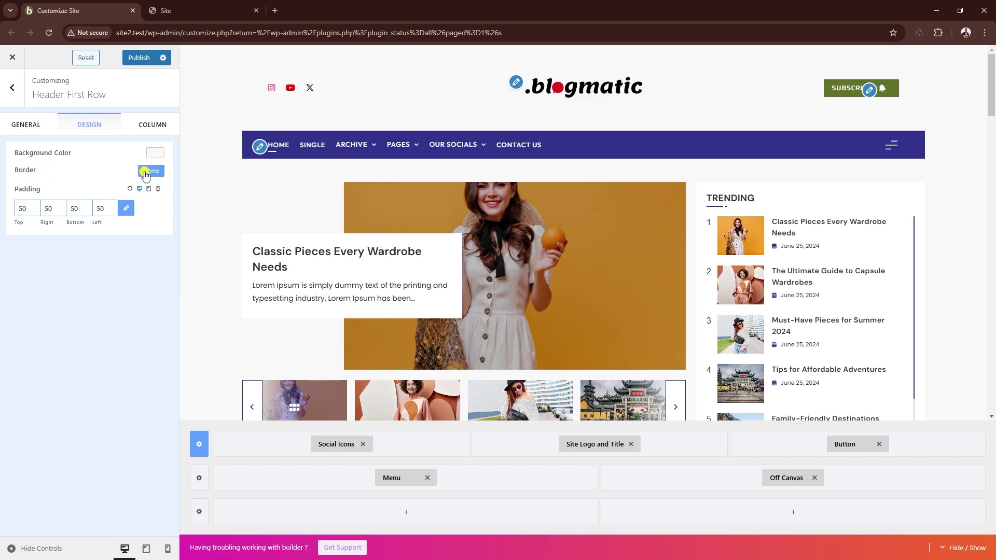
Step: Set the first row's right and left padding to 0 with the padding values unlinked
left_click(50, 209)
key("BackSpace")
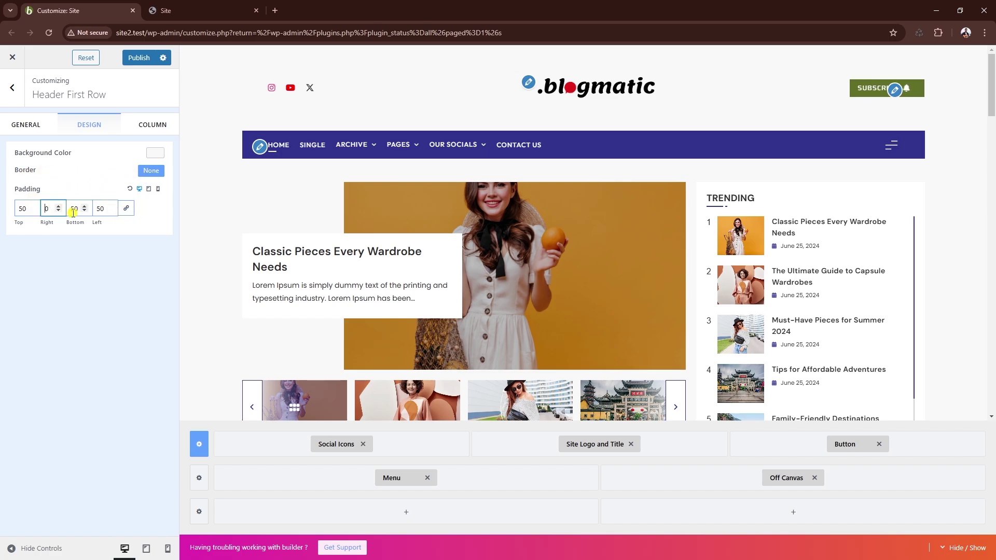
left_click(101, 209)
key("BackSpace")
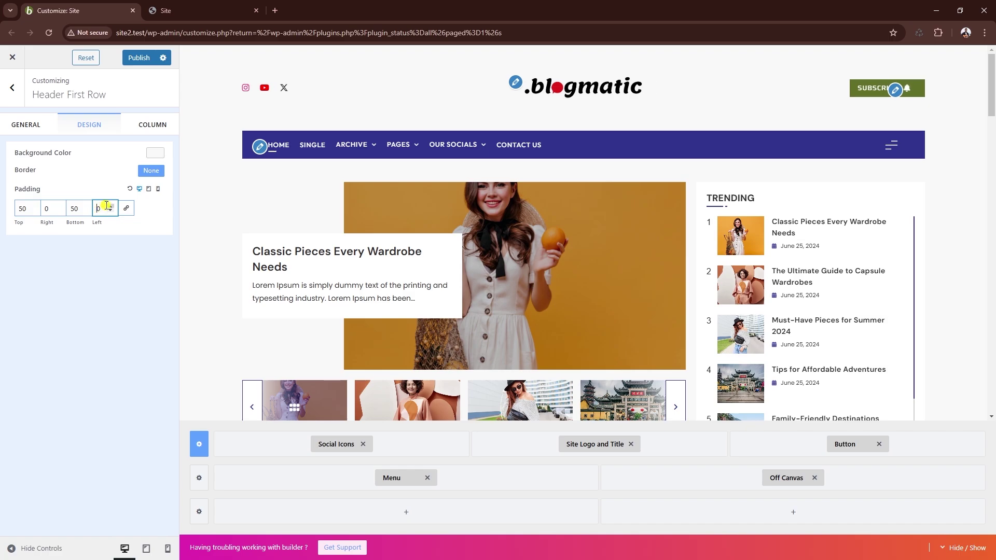
Step: Try center and right alignment for column 1 of the header's first row and return it to left alignment
left_click(150, 126)
left_click(141, 158)
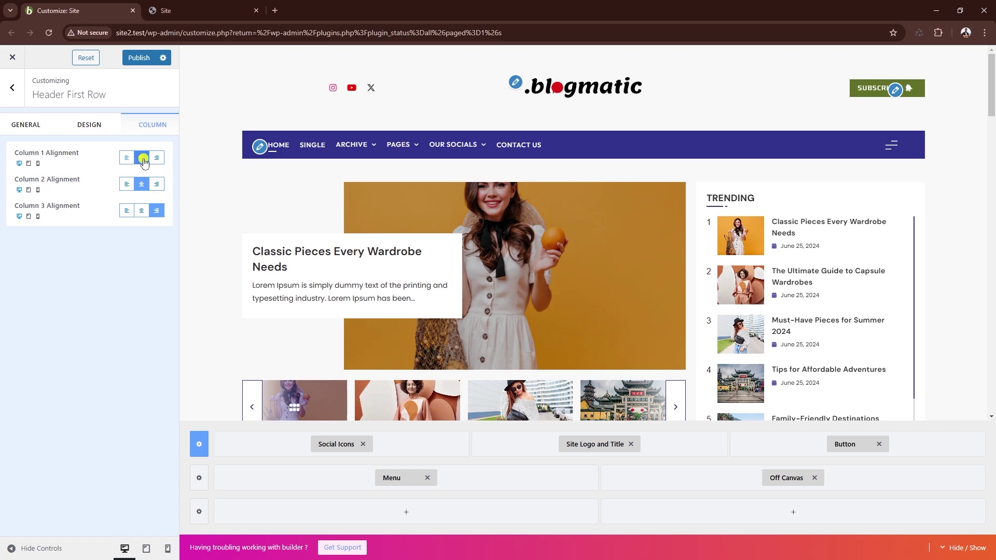
left_click(157, 158)
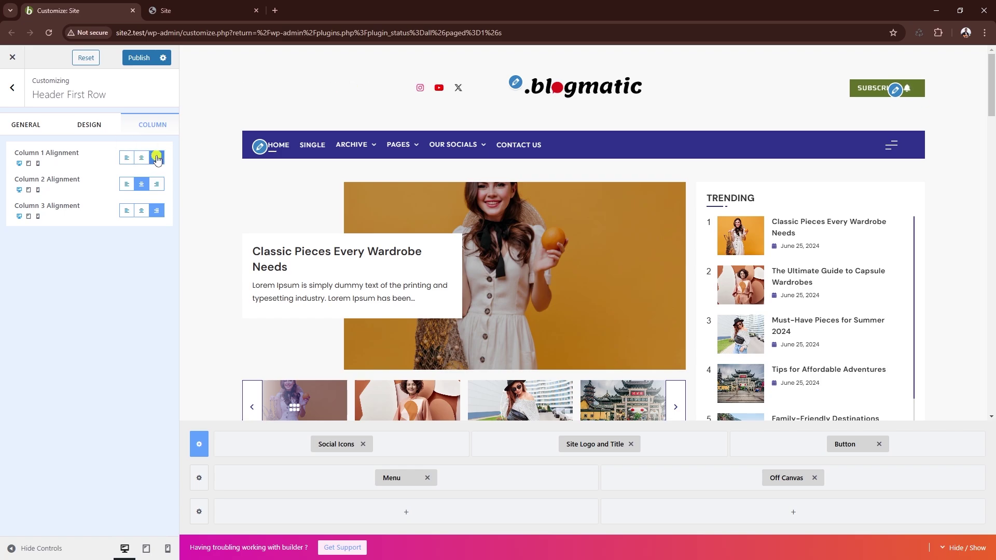
left_click(127, 158)
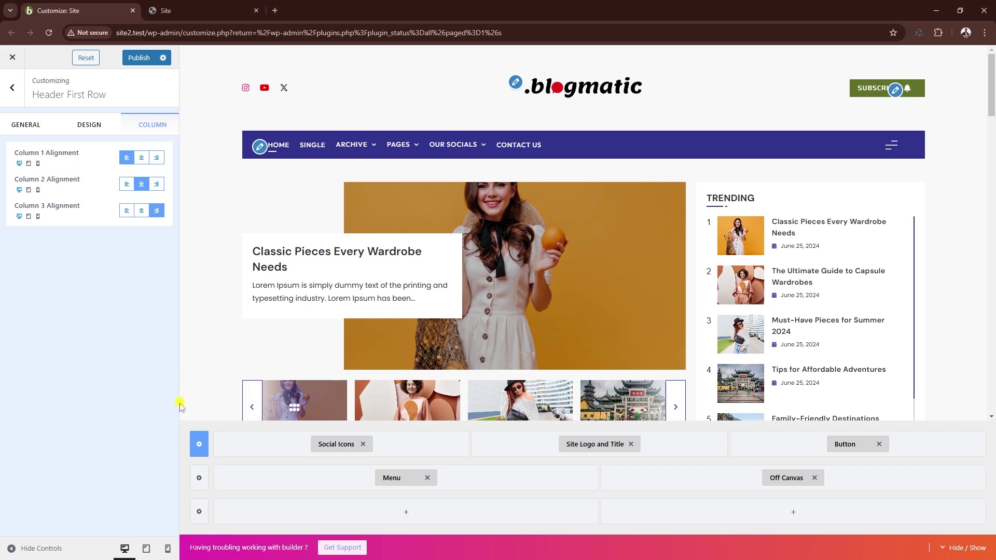
Step: Set the header's second row to 3 columns with a wide middle column between two narrow ones
left_click(198, 480)
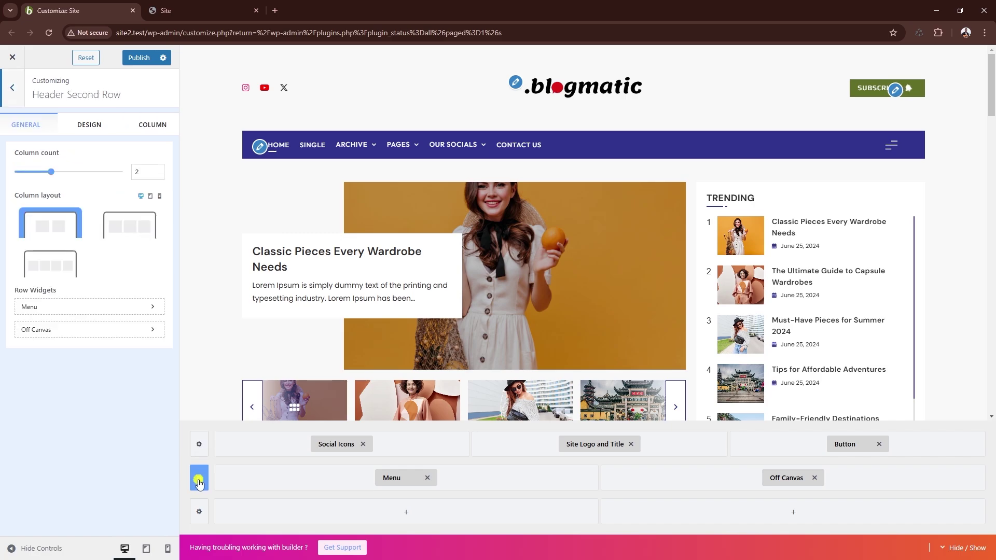
left_click(156, 170)
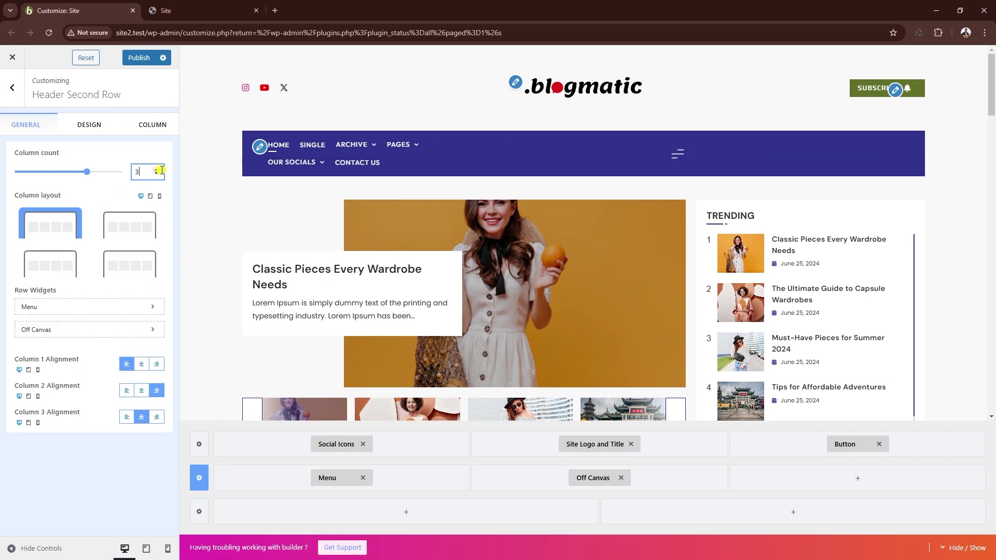
left_click(120, 265)
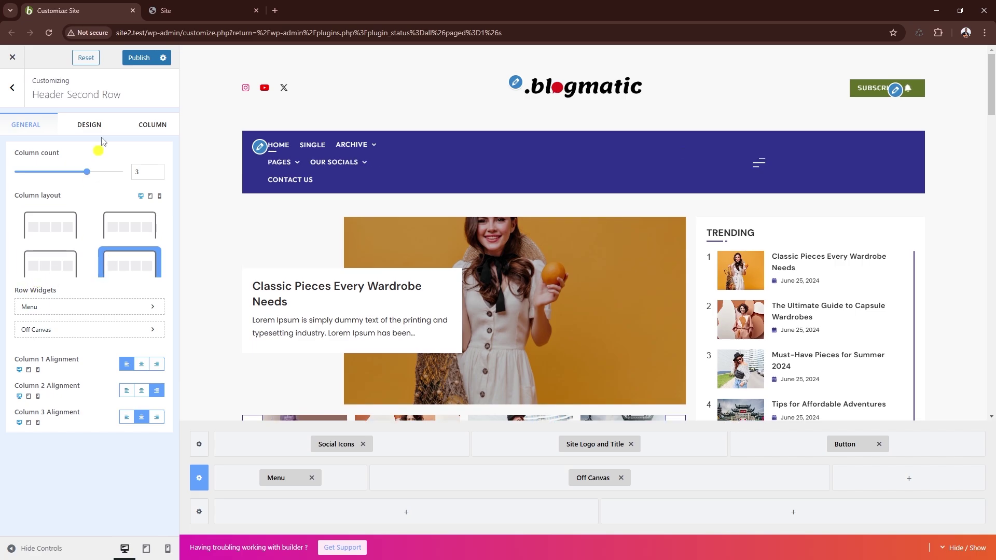
Step: Set the second row's background color to the olive green preset #607027
left_click(90, 126)
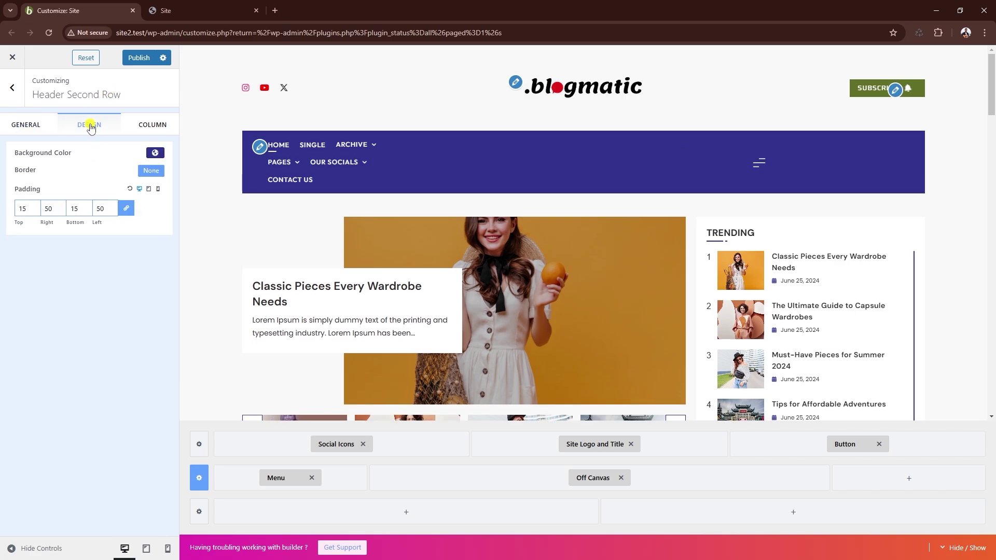
left_click(156, 152)
left_click(108, 203)
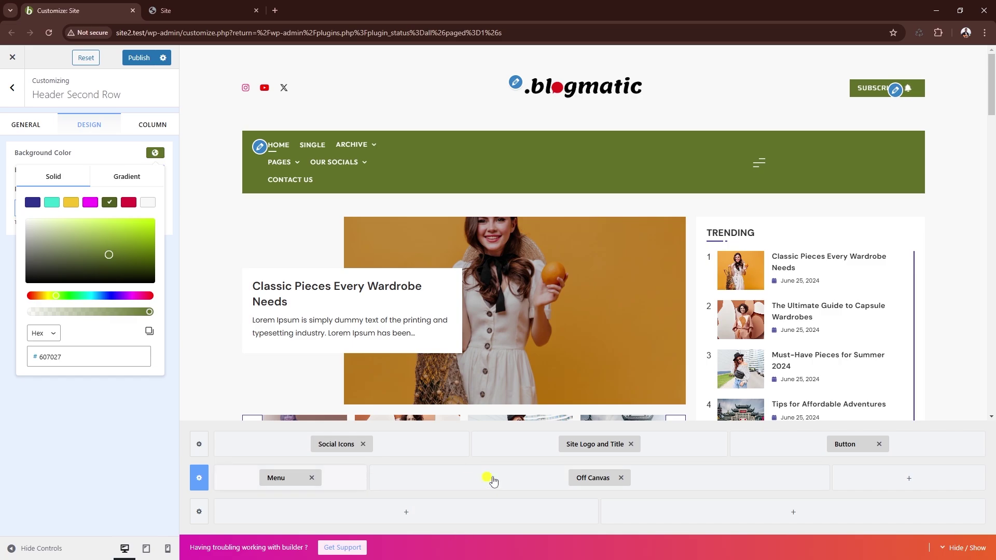
Step: Arrange the second row with a new Date Time widget in the first column, Menu in the middle and Off Canvas in the third
left_click_drag(585, 480, 874, 479)
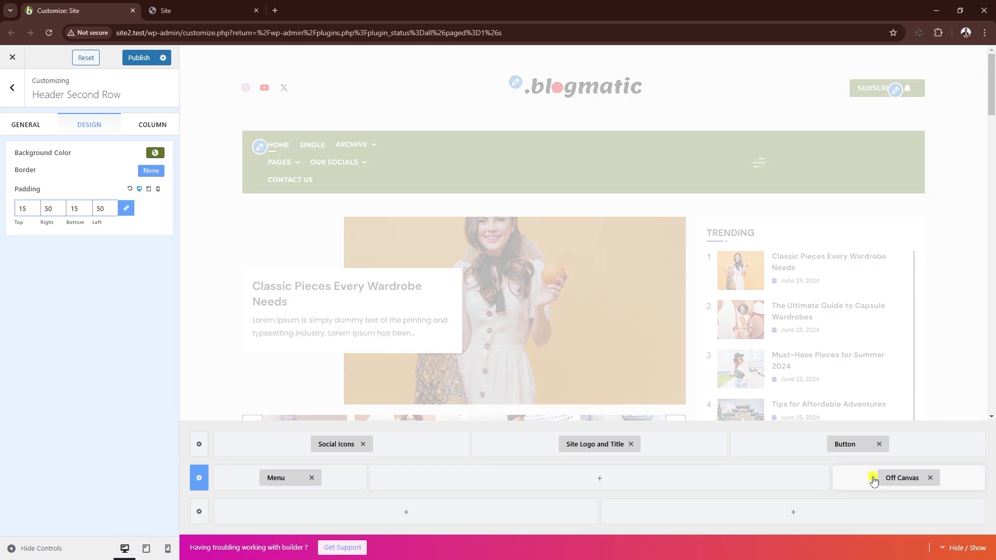
left_click_drag(285, 478, 537, 484)
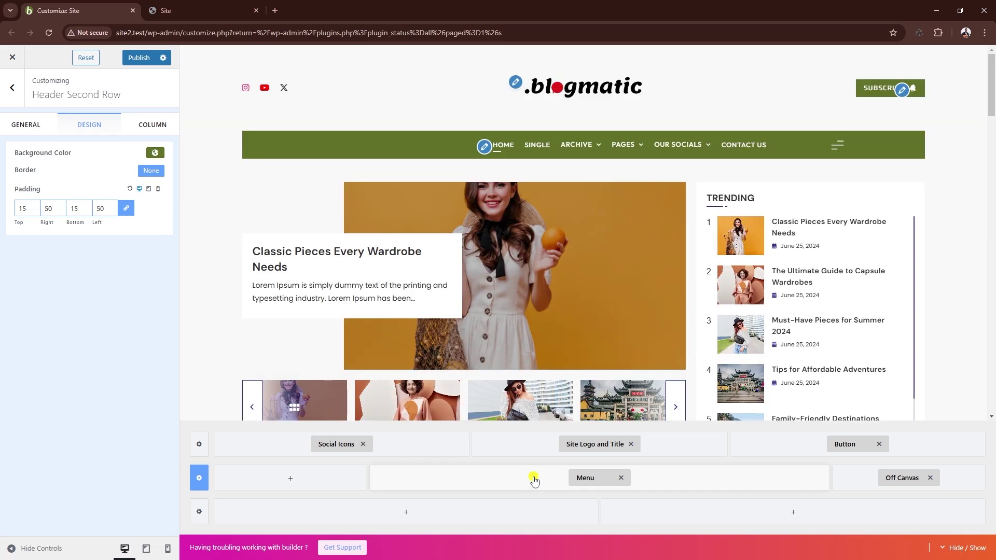
left_click(290, 477)
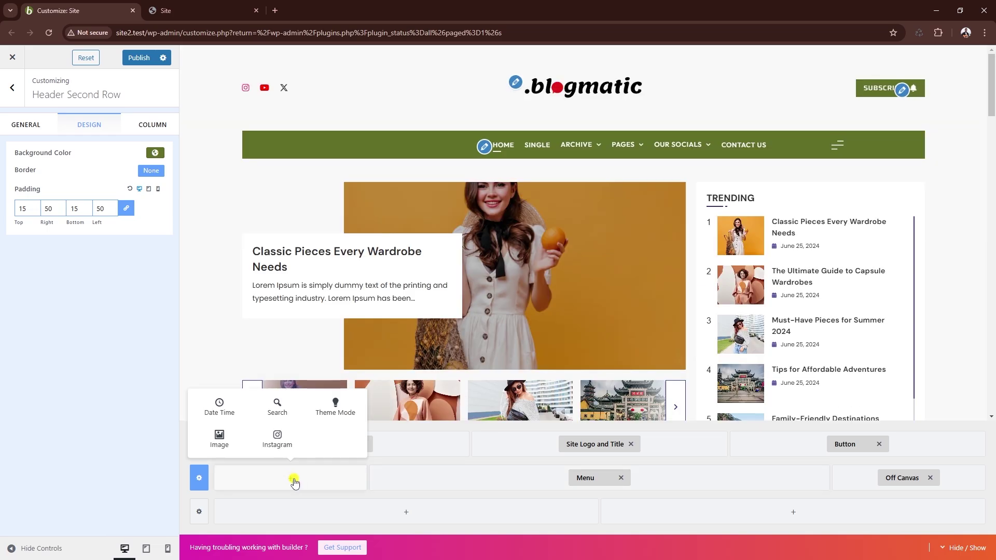
left_click(219, 407)
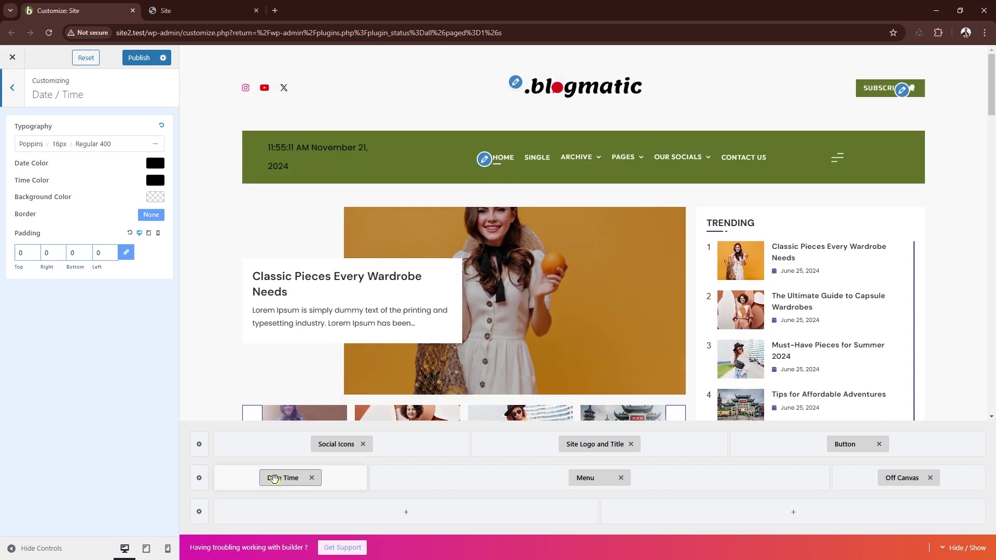
Step: Apply the Menu typography preset to the Date Time widget
left_click(62, 144)
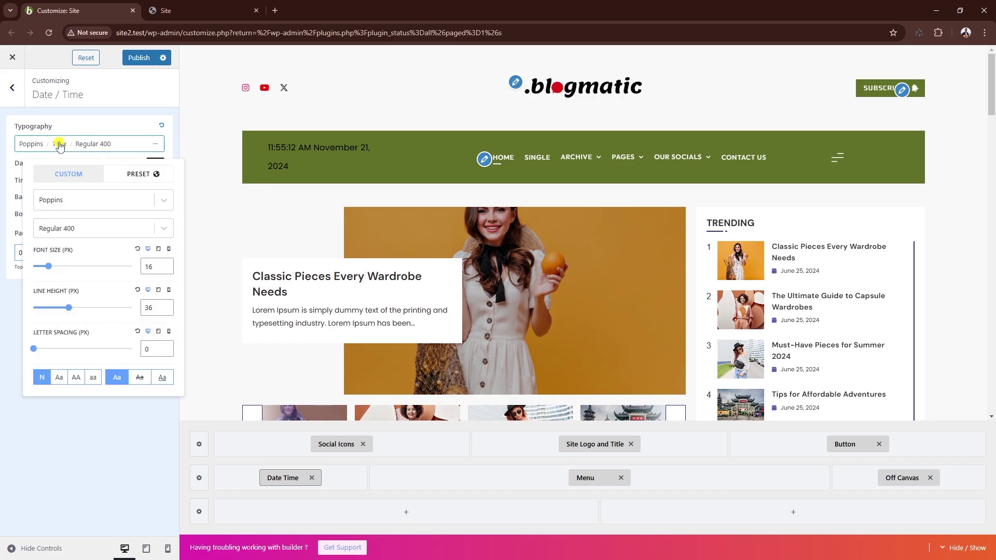
left_click(123, 176)
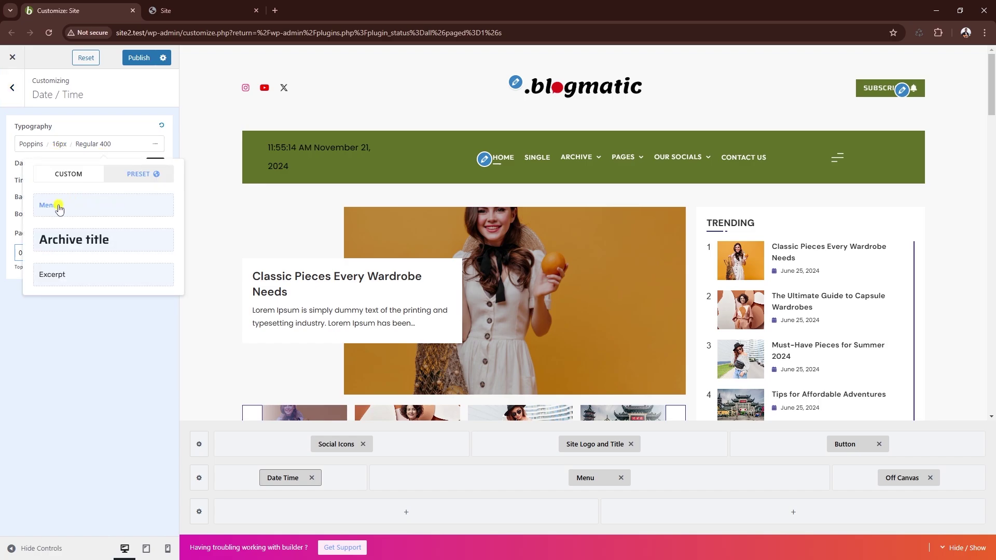
left_click(58, 206)
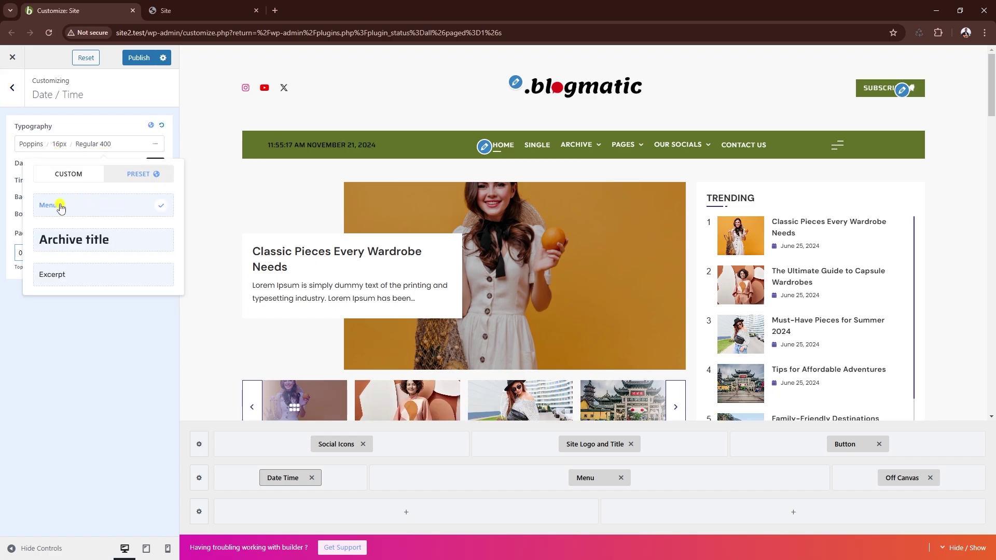
left_click(71, 146)
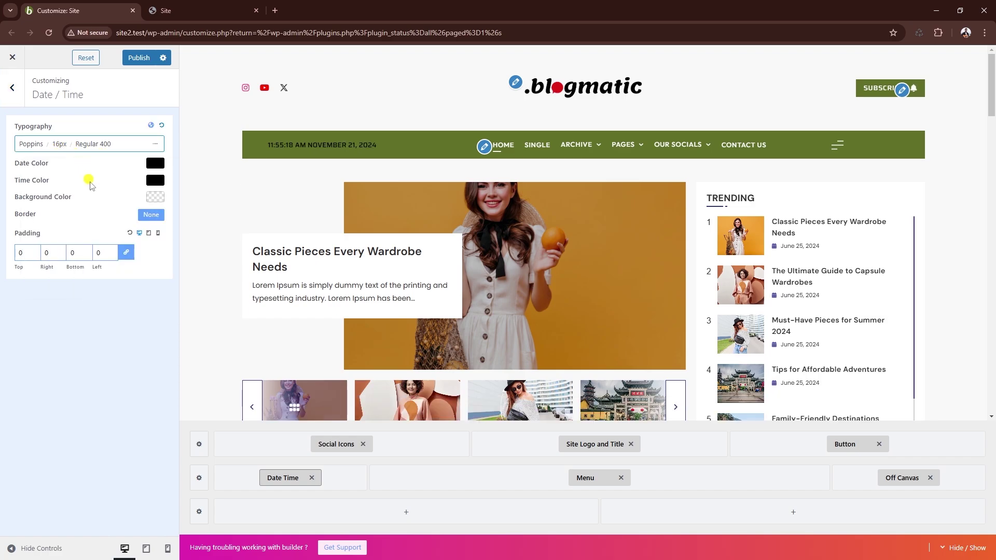
Step: Set the Date Time widget's date color to white #FFFFFF
left_click(155, 162)
left_click_drag(76, 223, 5, 203)
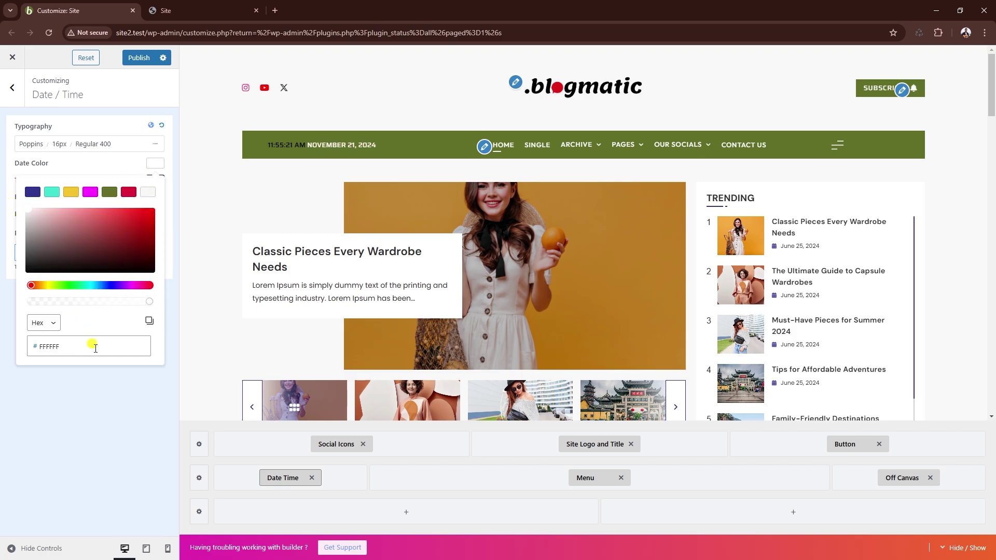
left_click(110, 384)
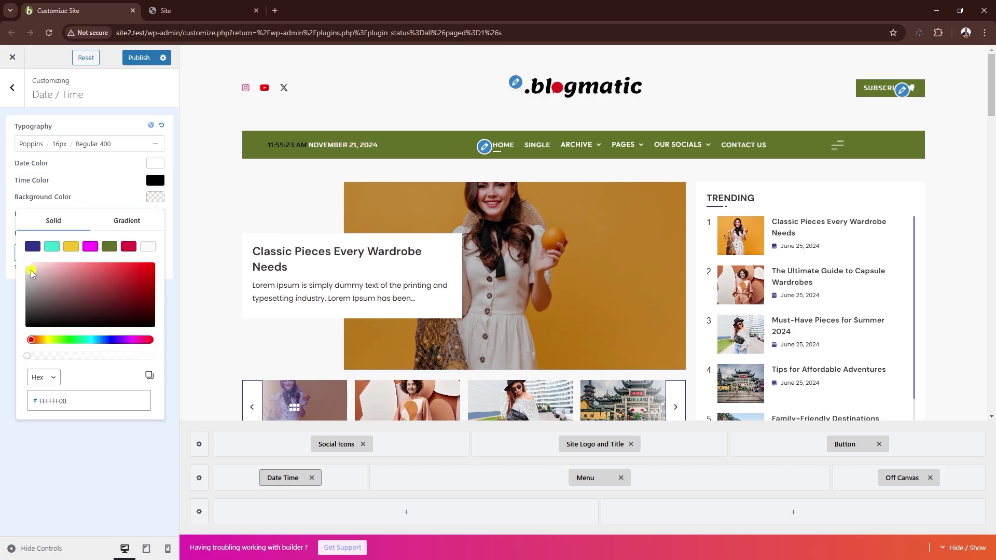
Step: Try an opaque white background color on the Date Time widget and return it to fully transparent
left_click(105, 355)
left_click(156, 356)
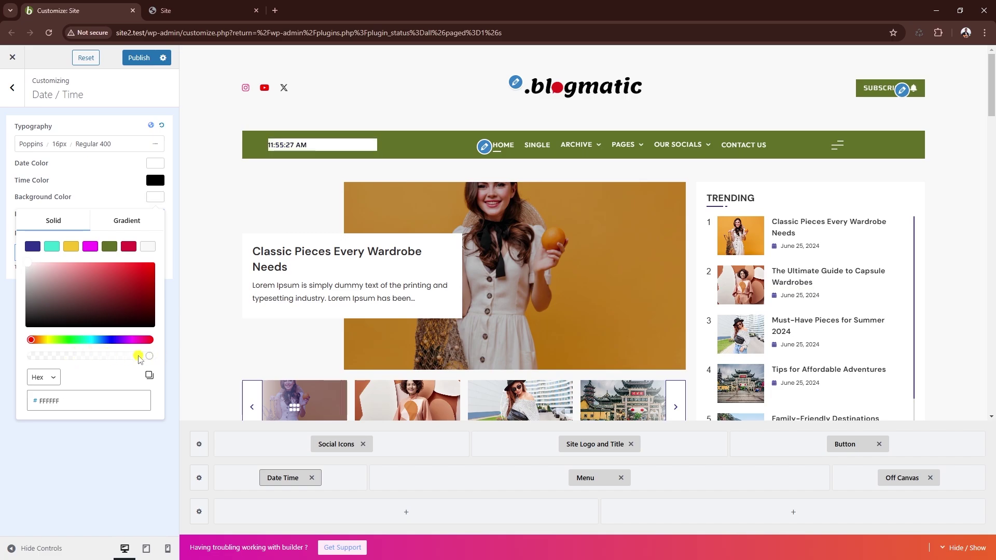
left_click(29, 356)
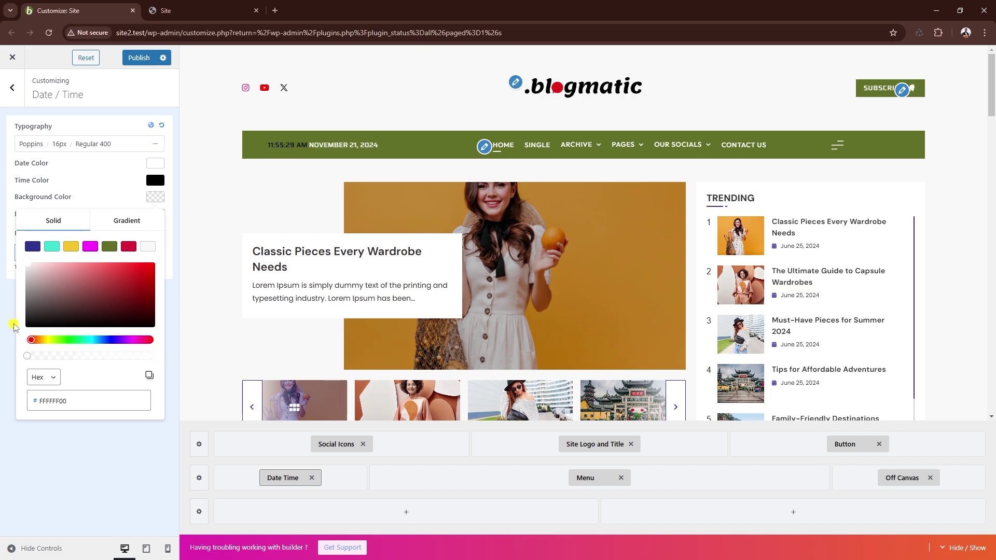
left_click(14, 326)
Step: Set the Date Time widget's time color to white #FFFFFF
left_click(155, 180)
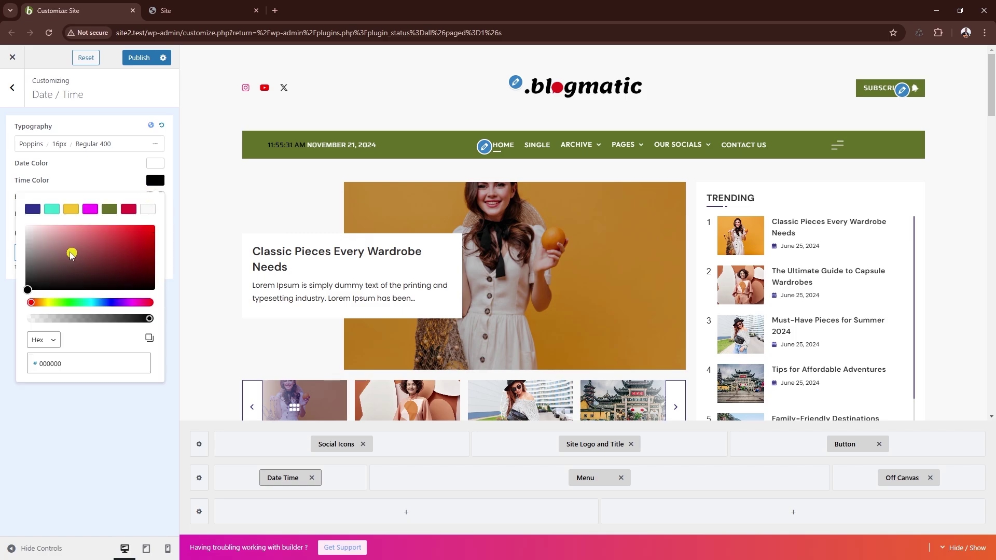
left_click_drag(72, 255, 6, 223)
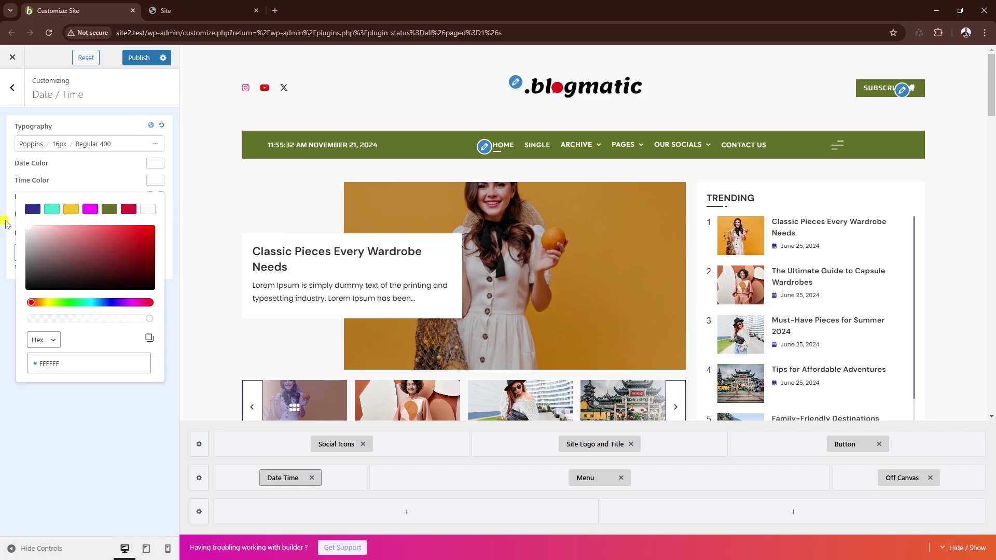
left_click(87, 411)
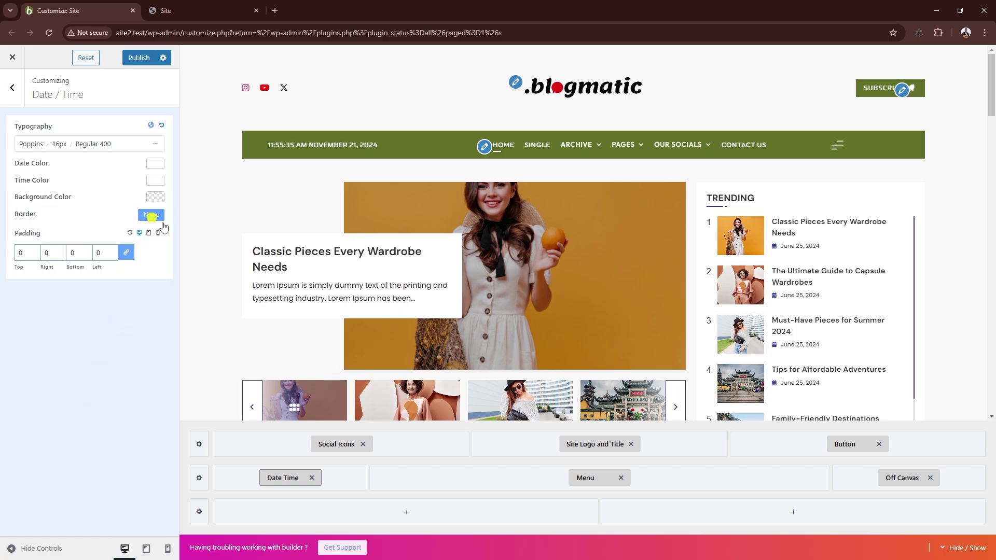
Step: Set the header menu's hover effect to Effect 1 and its menu cutoff to 6 items
left_click(588, 478)
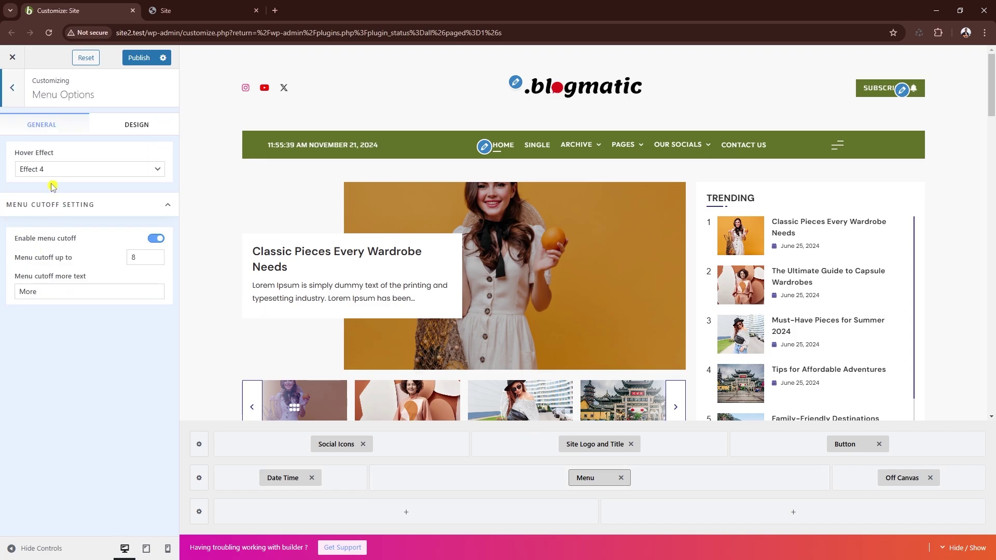
left_click(46, 169)
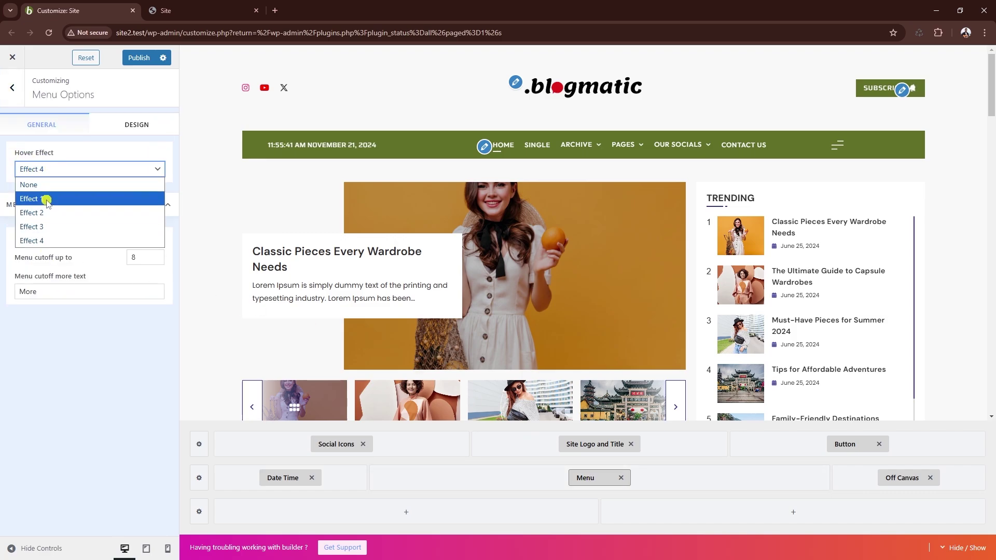
left_click(45, 198)
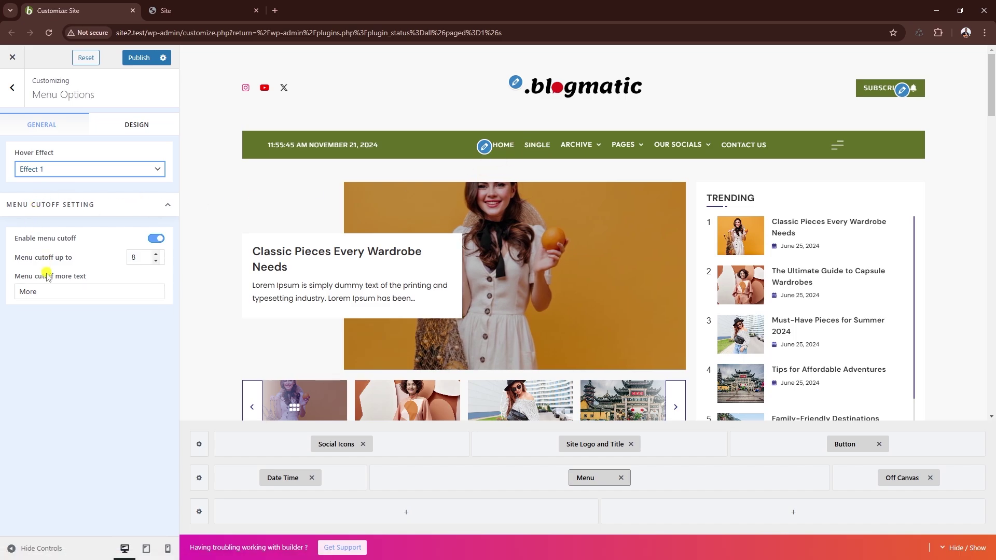
left_click(156, 261)
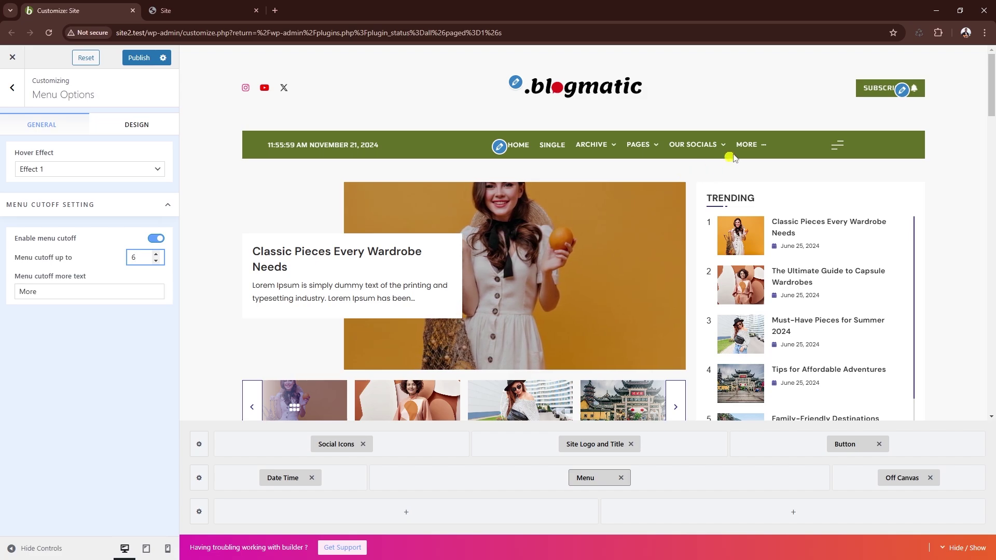
mouse_move(745, 150)
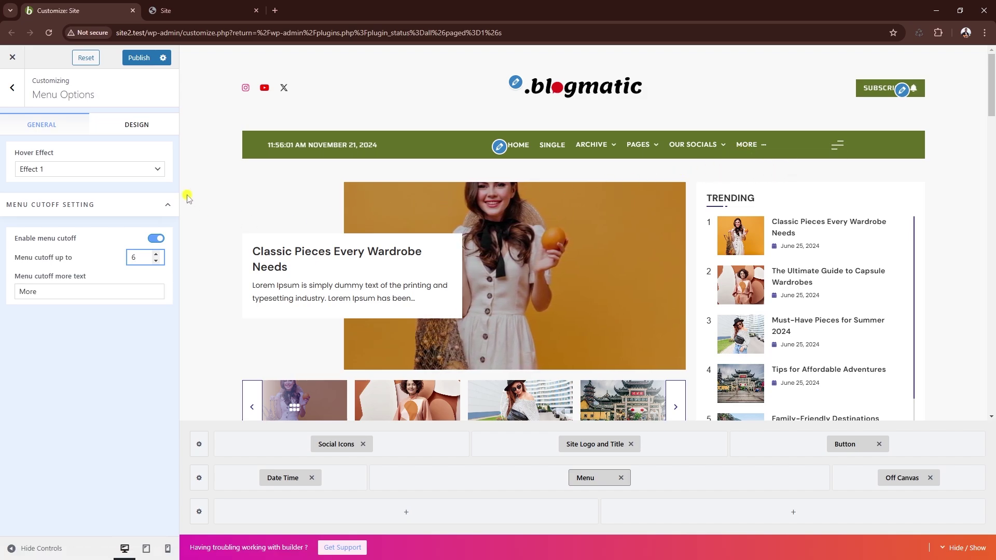
Step: Apply the Menu typography preset to both the main menu and the sub menu
left_click(138, 127)
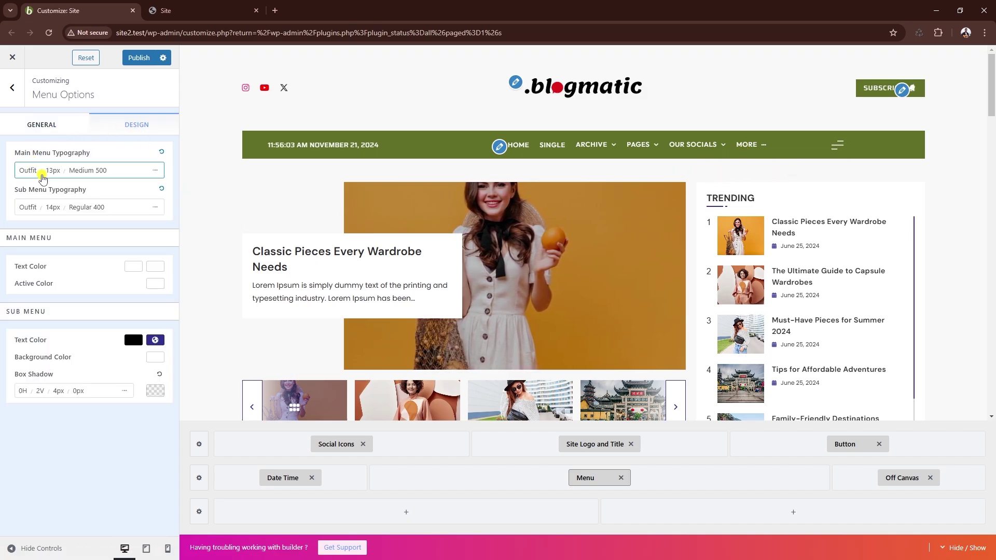
left_click(36, 172)
left_click(133, 207)
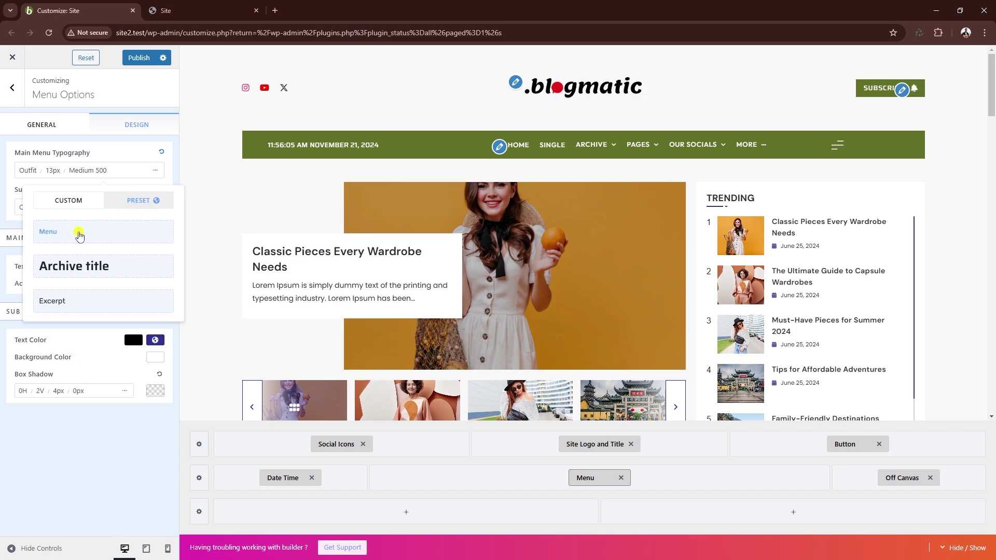
left_click(79, 233)
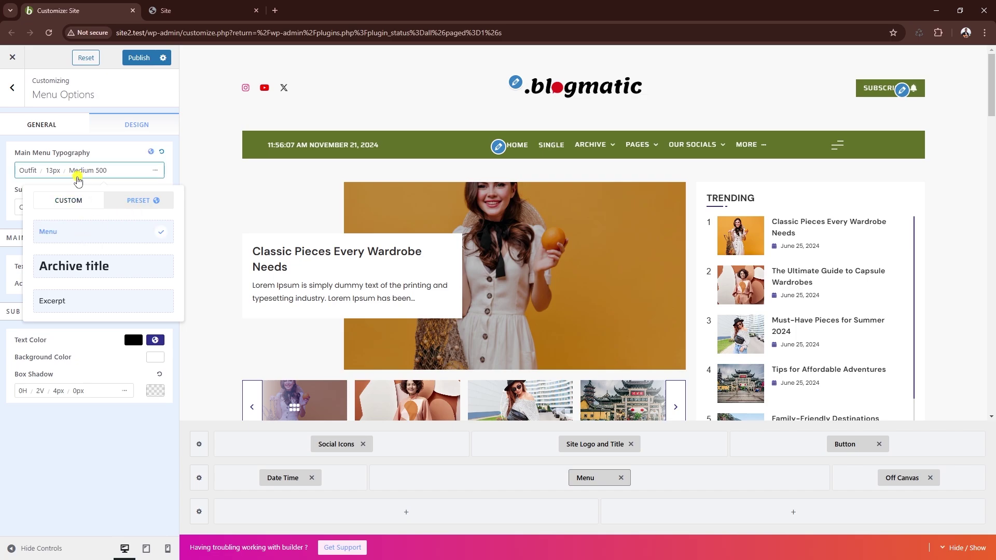
left_click(77, 172)
left_click(54, 207)
left_click(134, 238)
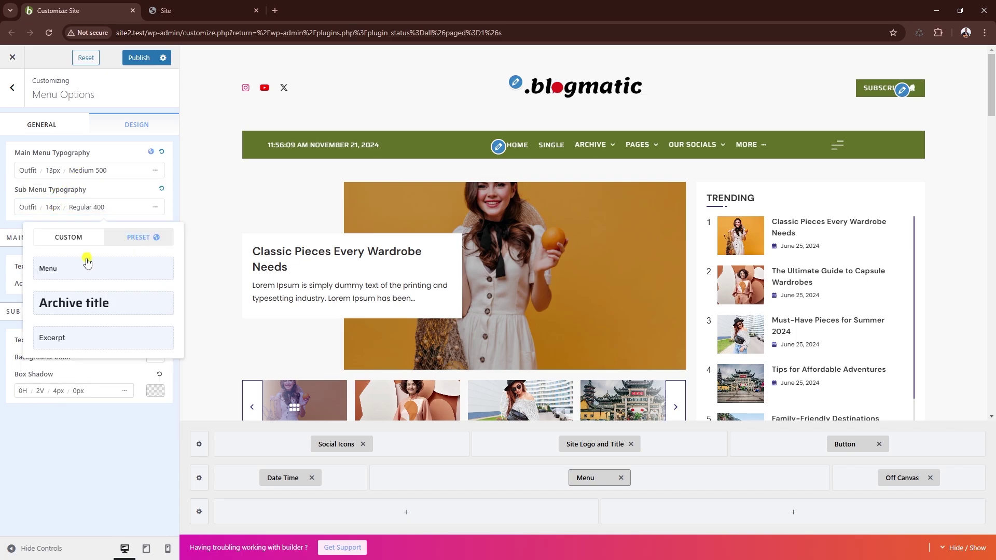
left_click(108, 208)
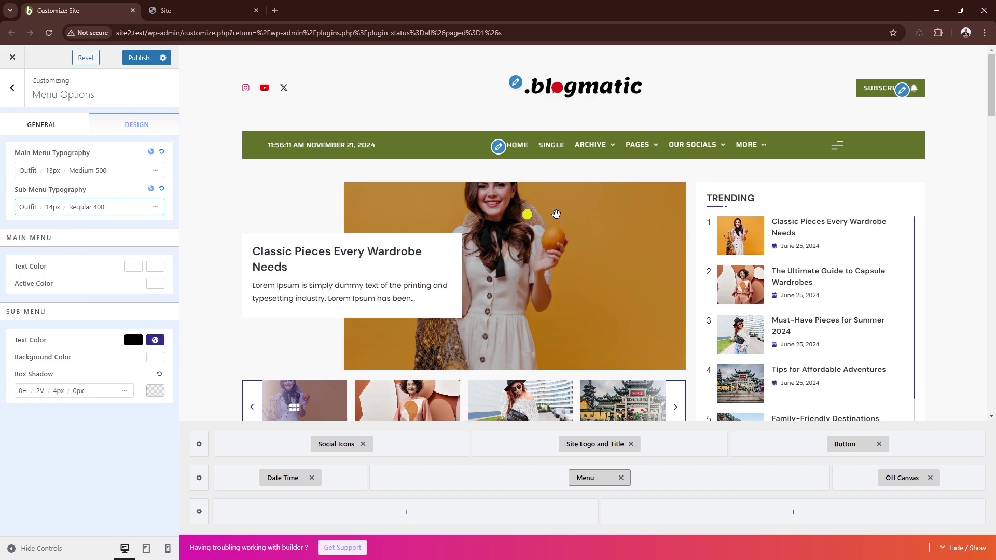
mouse_move(640, 157)
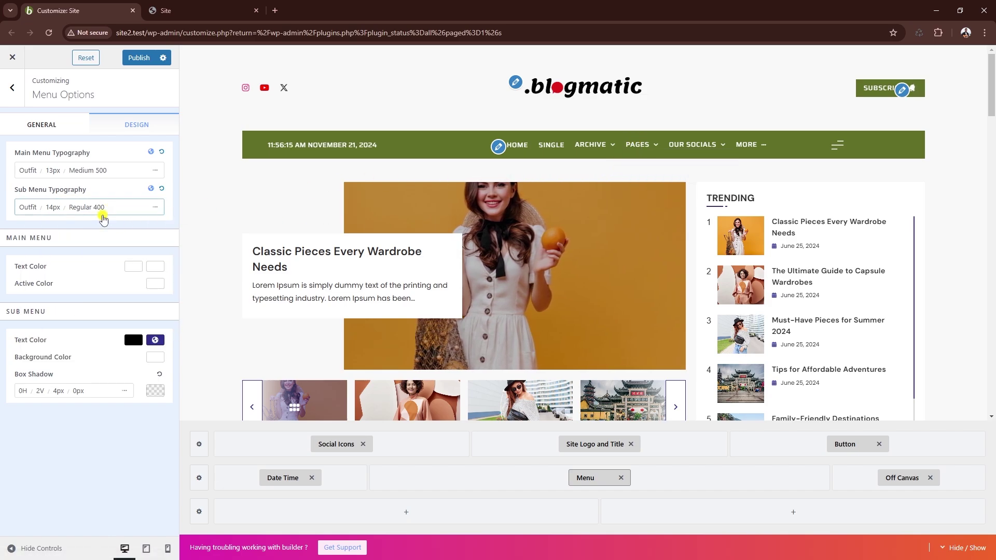
Step: Set the Off Canvas widget's canvas position to right, checking the open canvas in the preview
left_click(897, 475)
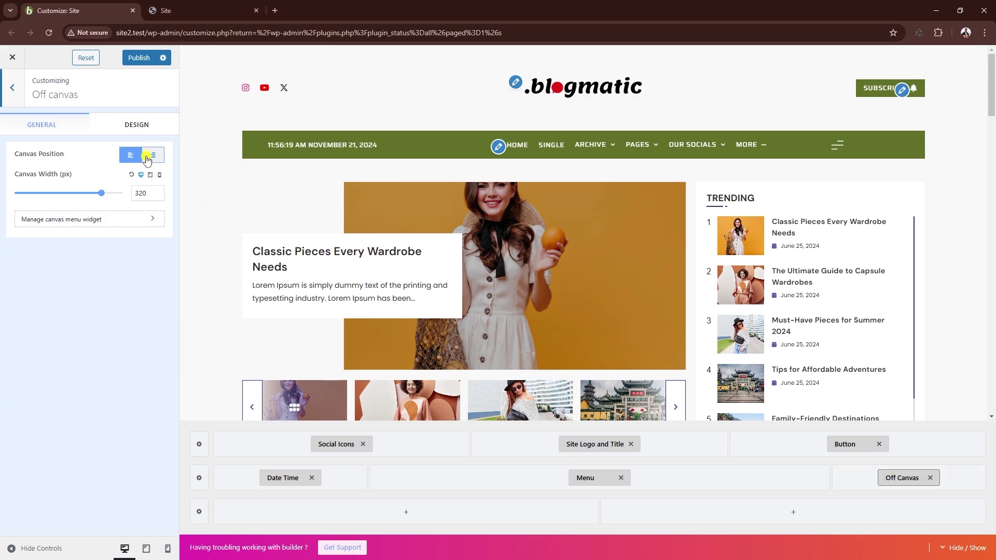
left_click(836, 154)
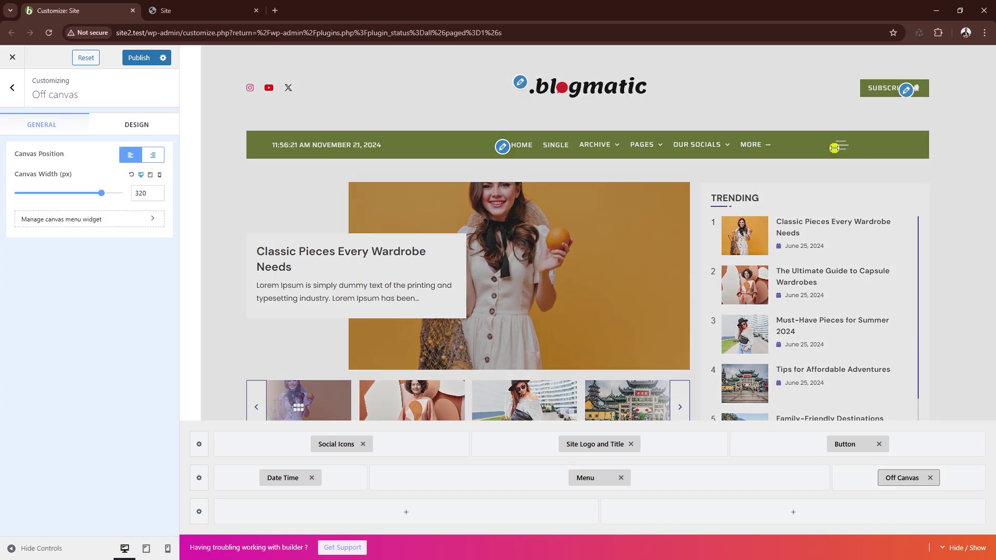
left_click(153, 155)
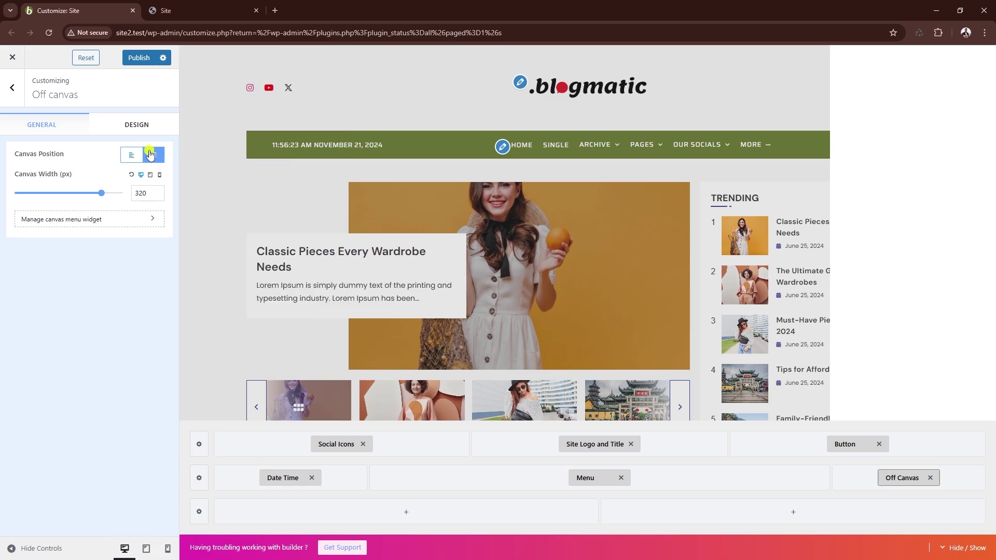
left_click(566, 182)
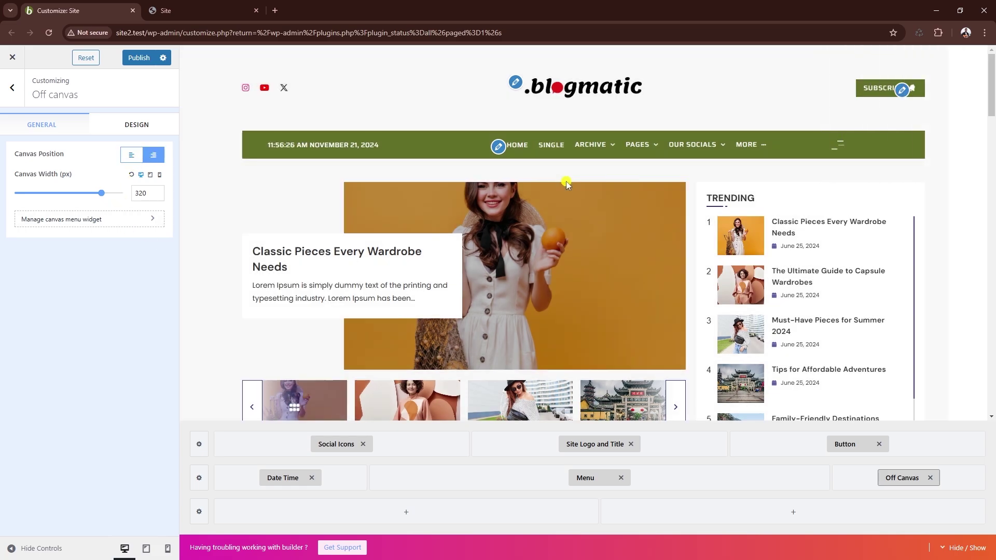
Step: Add a Search widget beside Off Canvas in the second header row and set its search type to Default
left_click(956, 483)
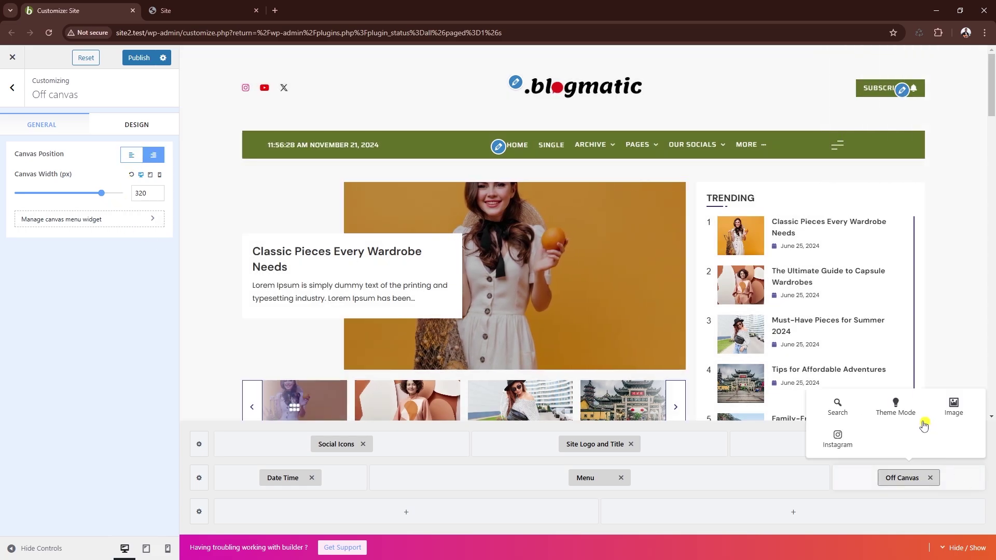
left_click(837, 407)
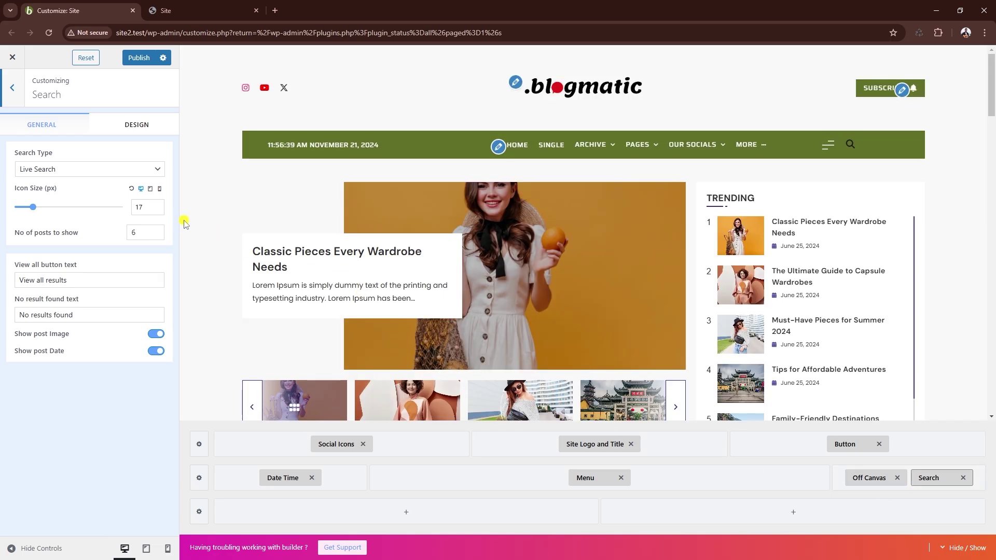
left_click(57, 170)
left_click(54, 185)
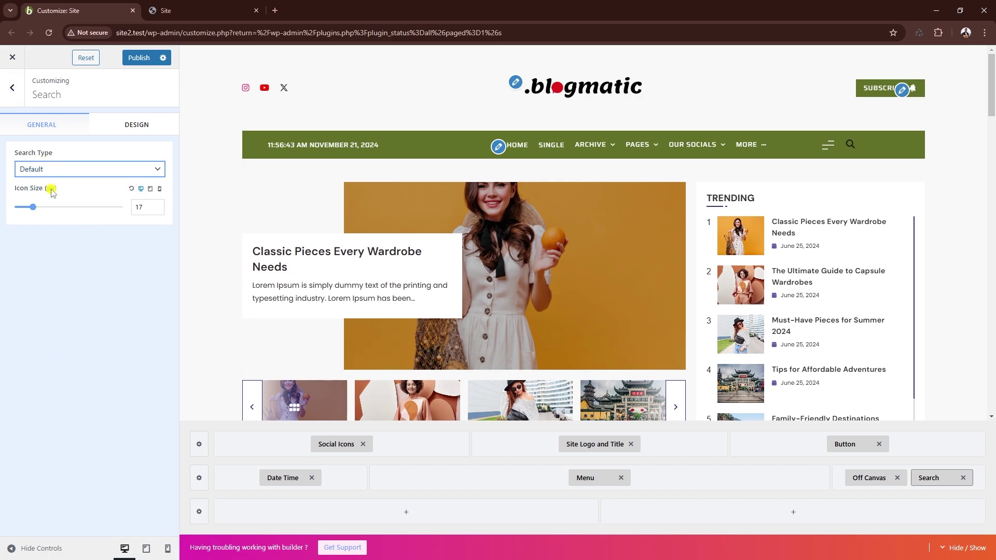
Step: Set the Search widget's normal icon color to white #FFFFFF
left_click(145, 134)
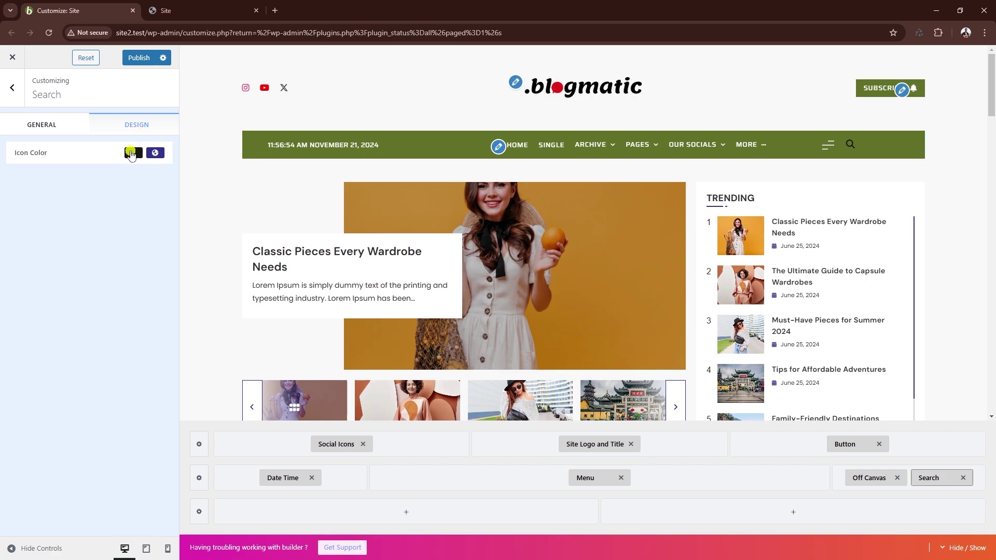
left_click(132, 153)
left_click(137, 205)
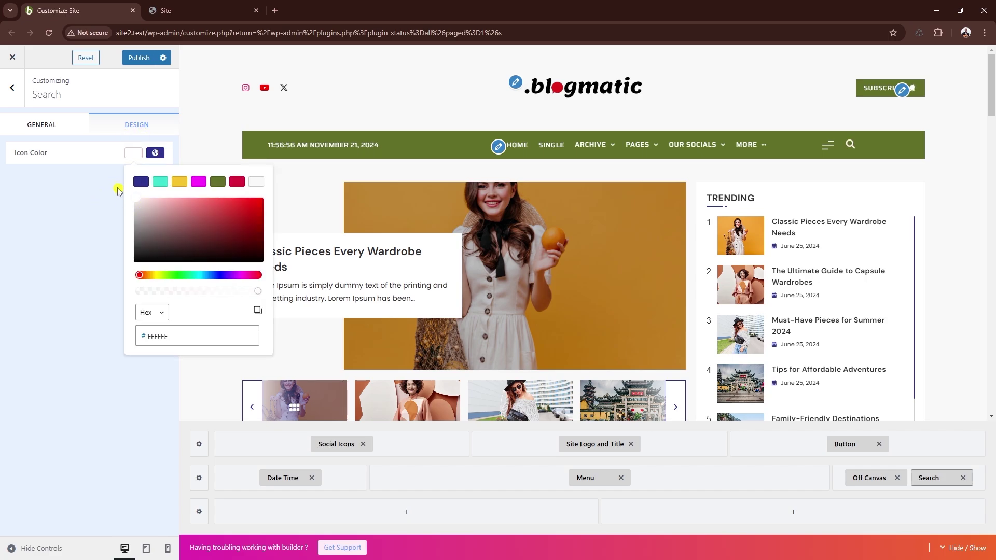
left_click(120, 191)
left_click(154, 163)
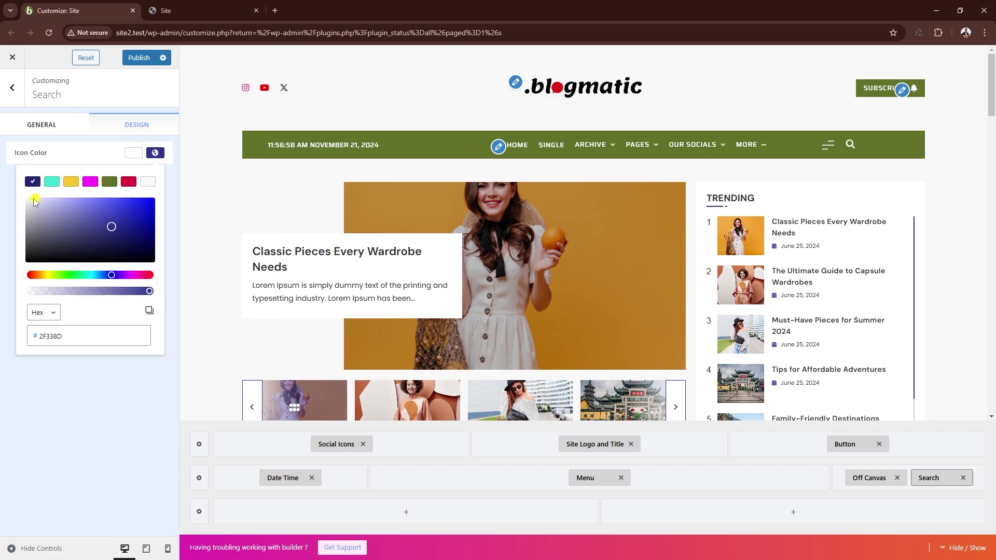
left_click(52, 133)
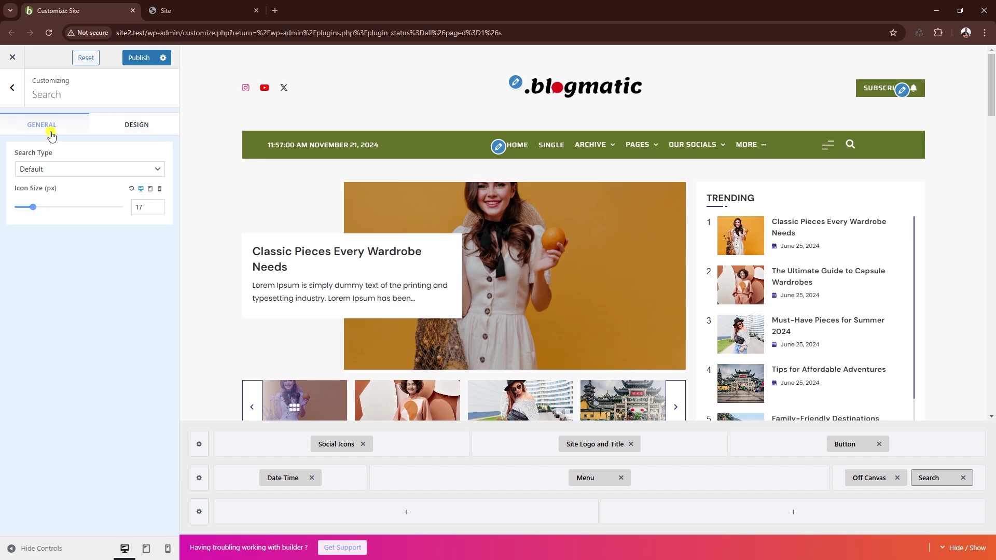
left_click(158, 211)
Step: Align column 2 of the second header row to the center and column 3 to the right
left_click(199, 478)
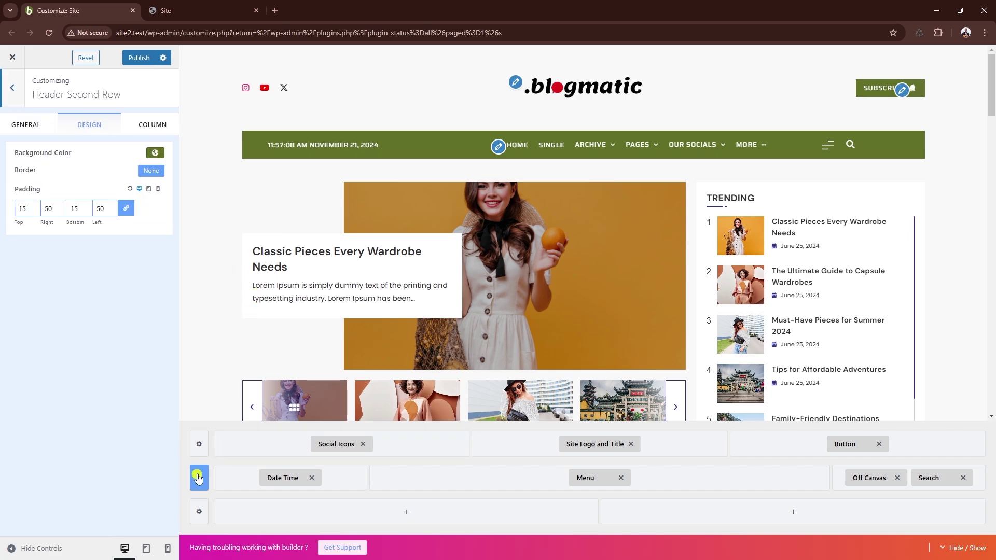
left_click(152, 125)
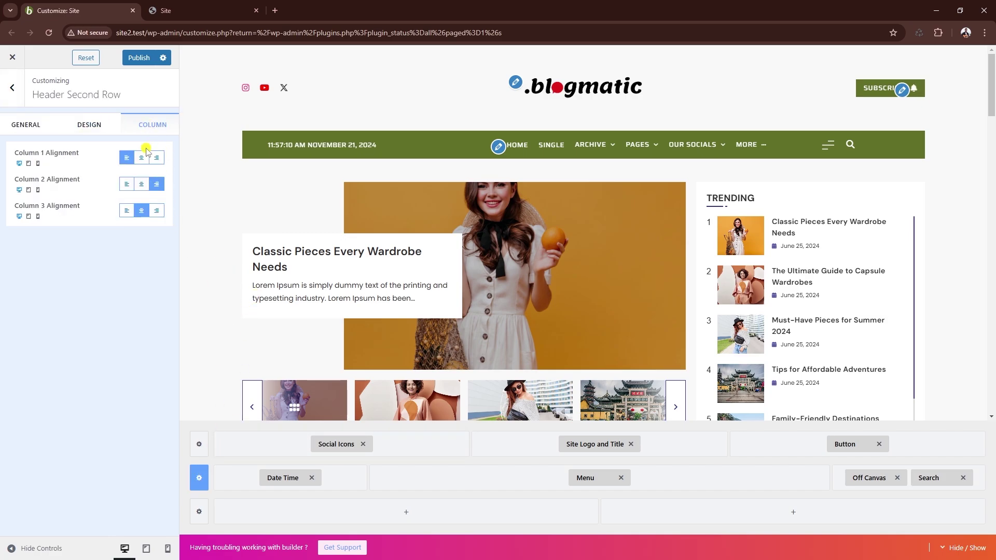
left_click(141, 184)
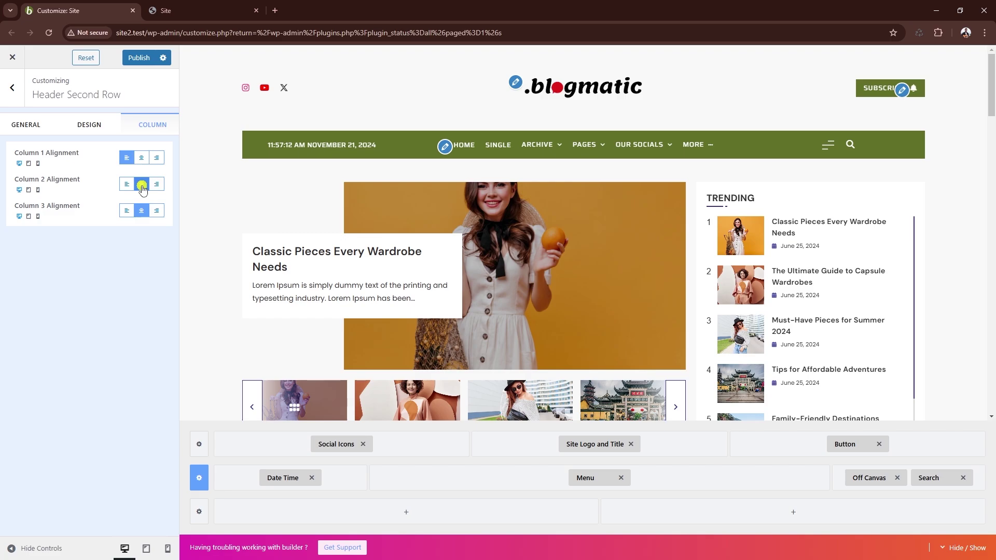
left_click(158, 211)
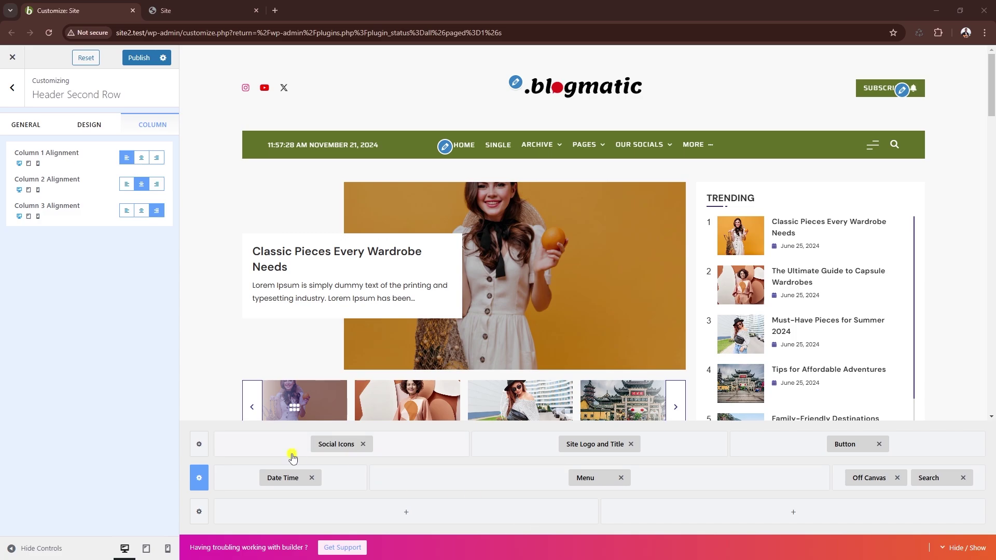
Step: Set the first header row's top and bottom padding to 45 each
left_click(201, 444)
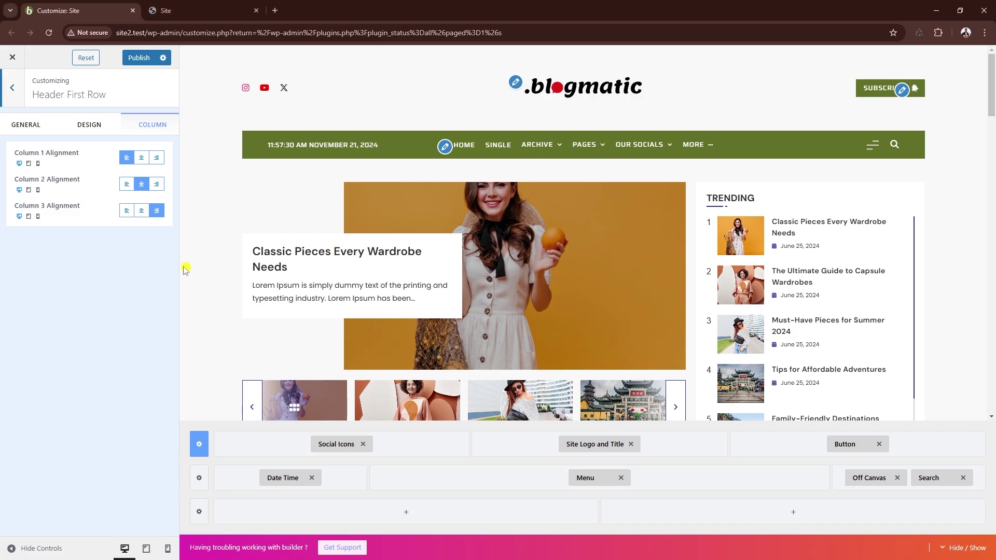
left_click(95, 127)
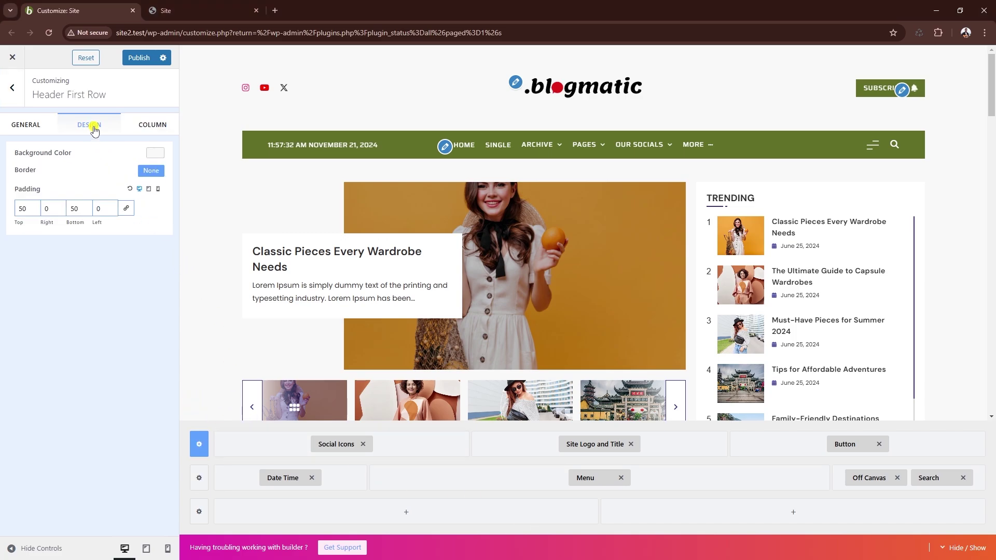
left_click(34, 212)
left_click(33, 212)
left_click(34, 212)
left_click(33, 212)
left_click(33, 212)
left_click(34, 211)
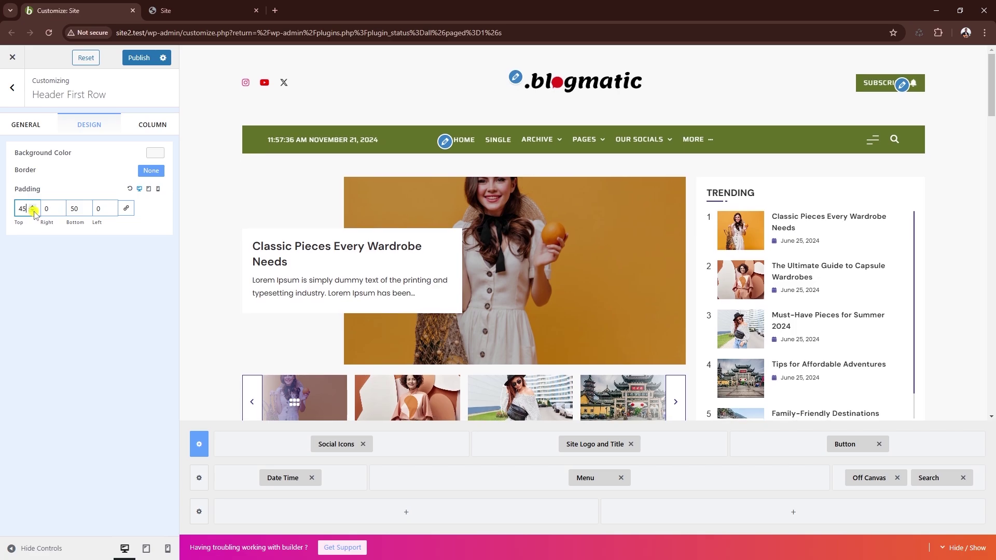
left_click(84, 211)
left_click(84, 210)
left_click(84, 211)
left_click(84, 211)
left_click(84, 211)
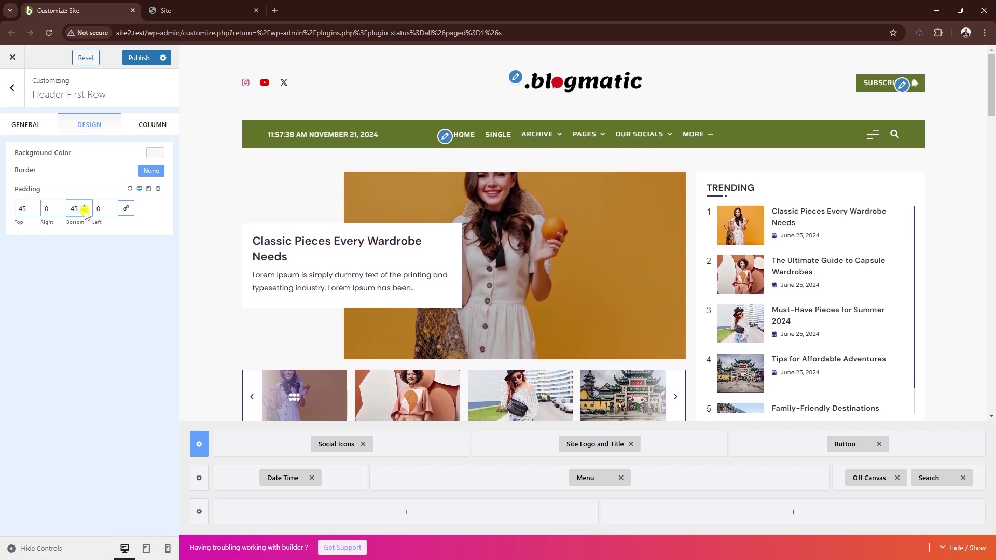
Step: Publish the customizations and reload the live site2.test page to check the header's Archive and More submenus
left_click(139, 58)
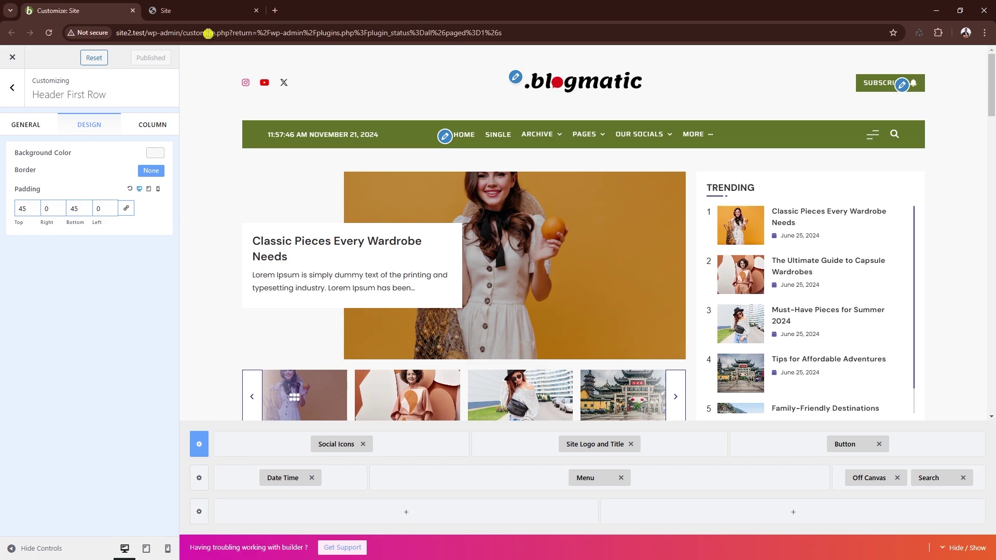
left_click(210, 10)
left_click(216, 32)
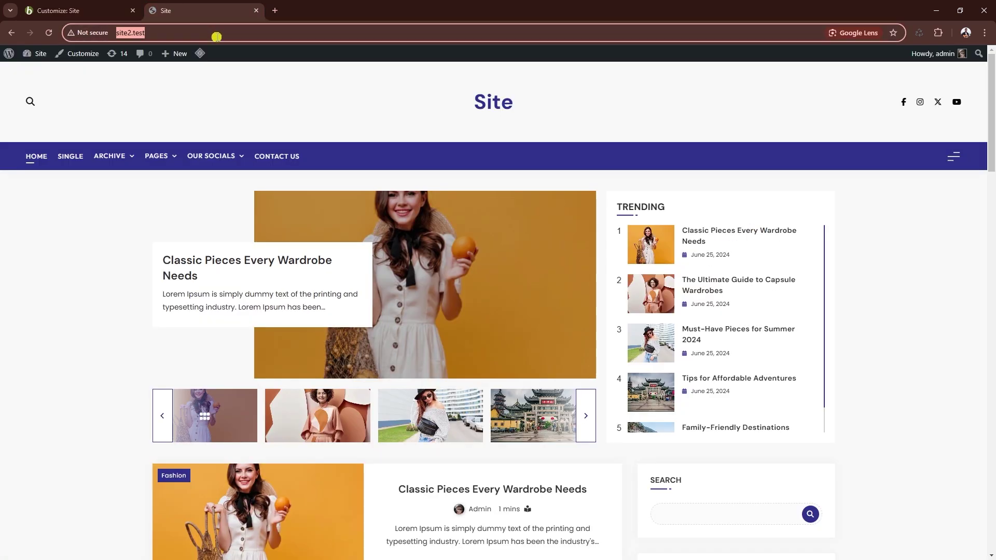
key("Return")
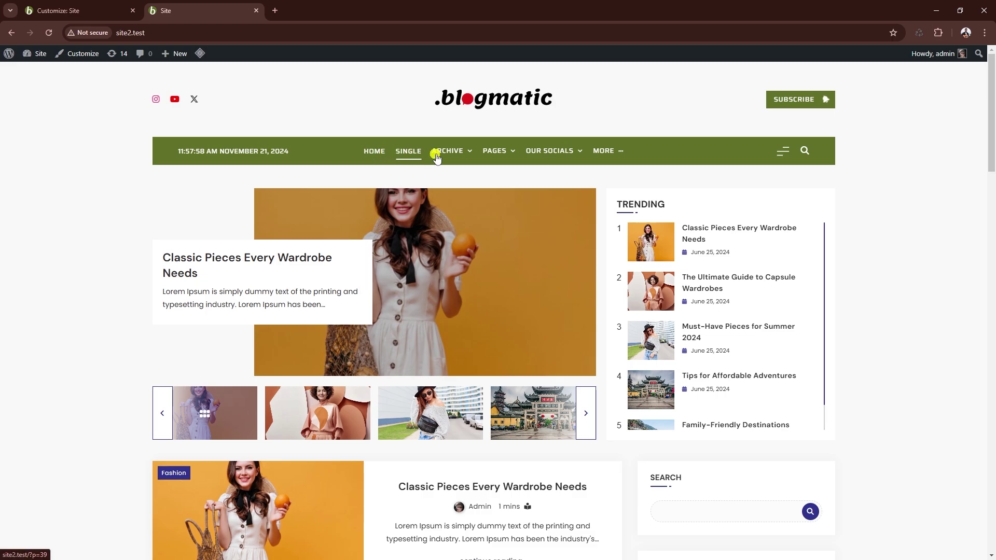
mouse_move(441, 151)
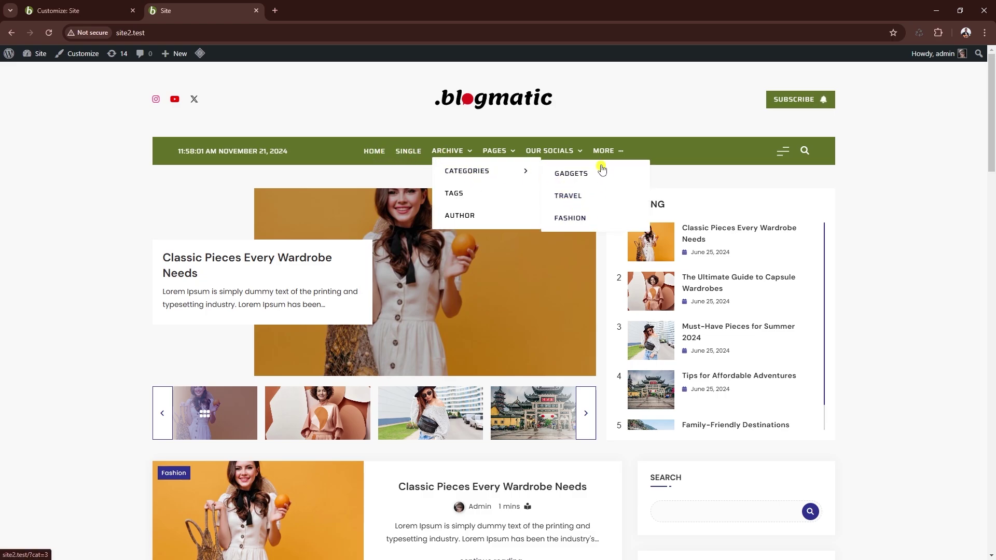
mouse_move(608, 155)
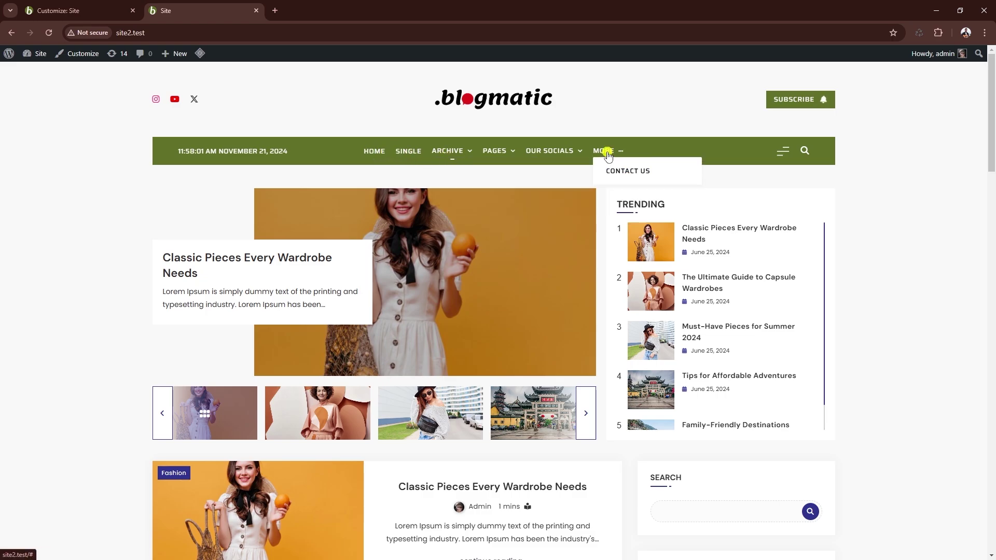
Step: Check the header's Off Canvas and Search widgets on the live site
left_click(783, 151)
left_click(784, 152)
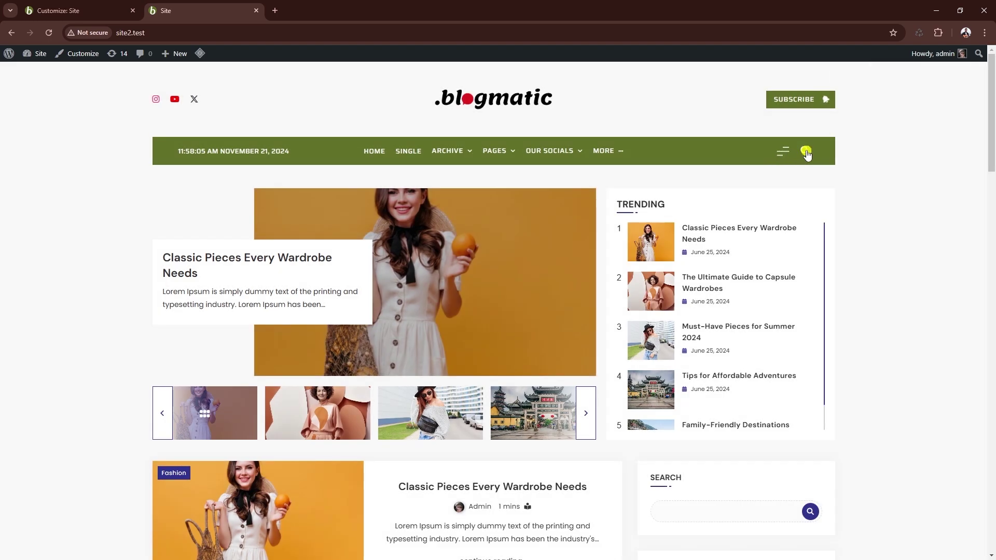
left_click(808, 151)
left_click(805, 154)
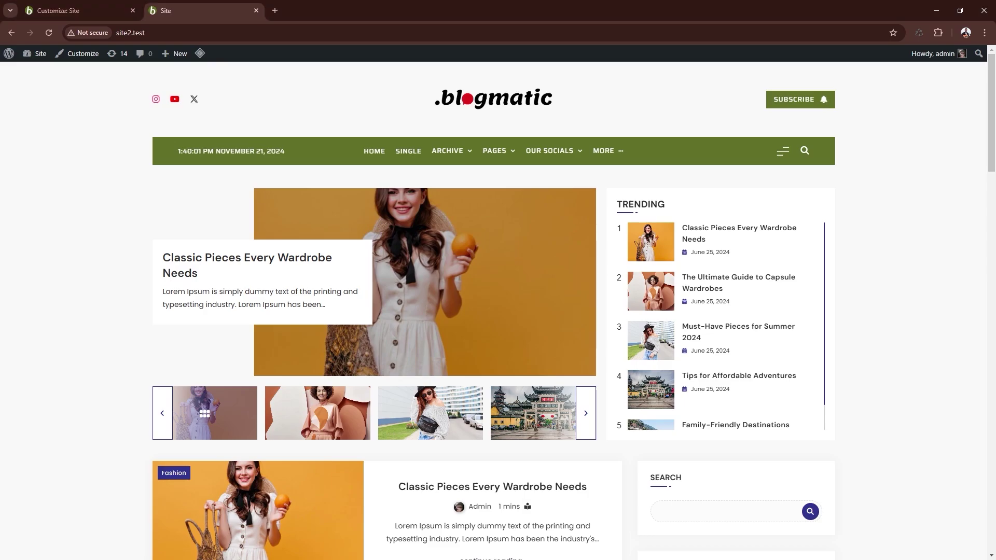
Step: Return to the customizer and enable social share for the front page's Main Banner
left_click(82, 11)
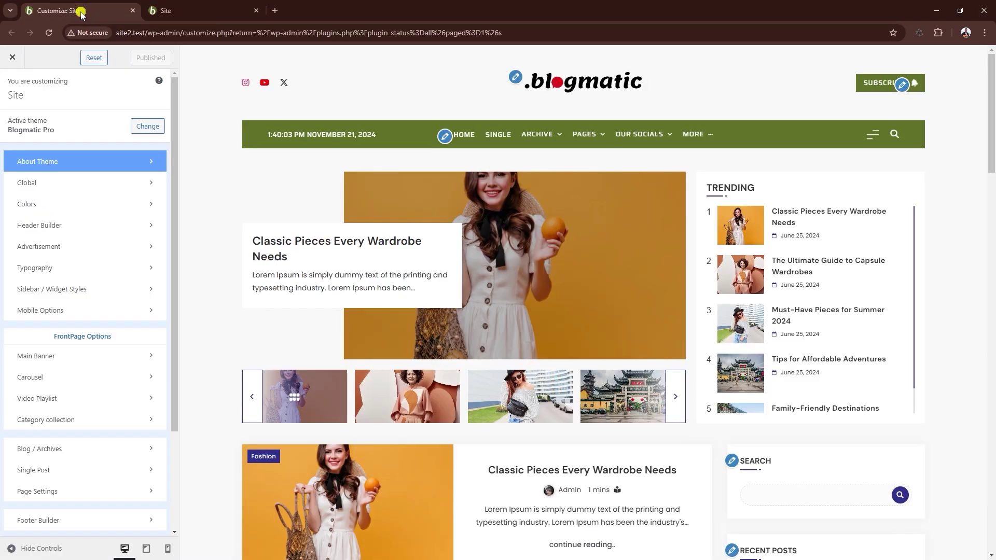
left_click(81, 357)
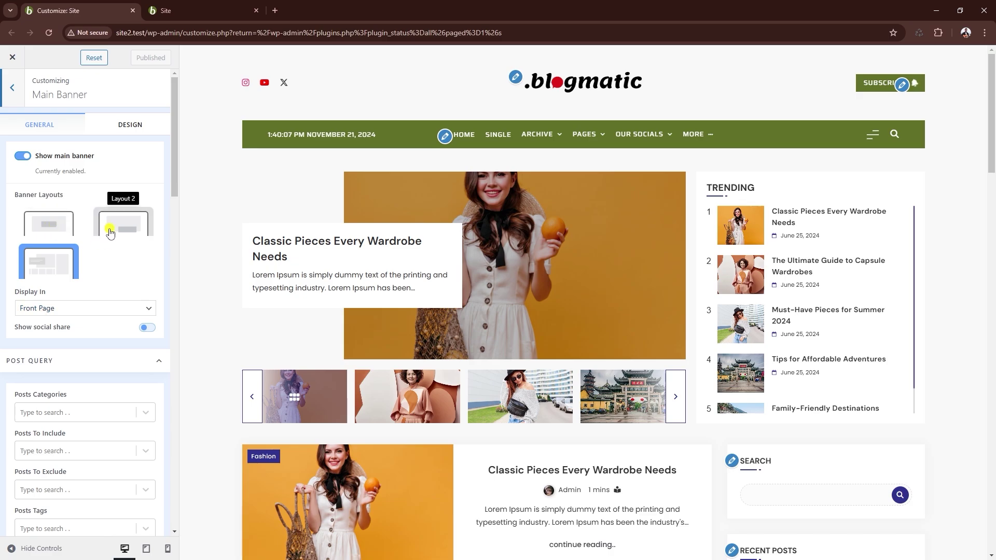
scroll(71, 258, "down", 1)
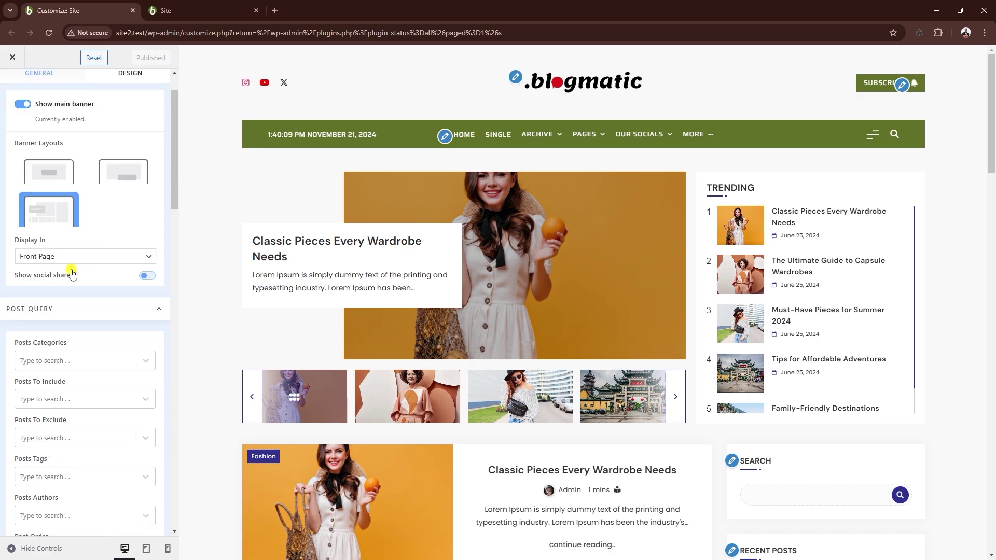
left_click(140, 274)
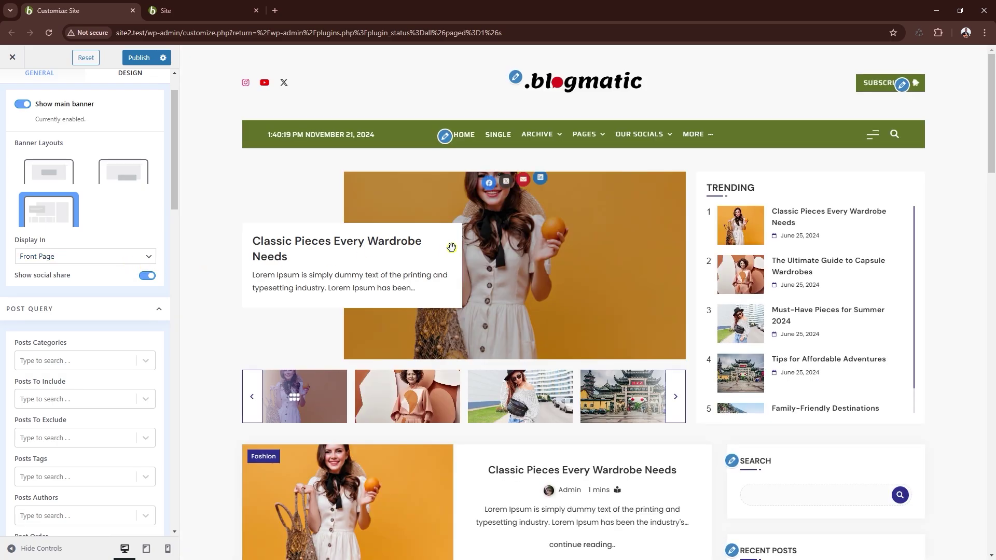
Step: Set the Main Banner's post query order to Oldest - Newest
scroll(129, 239, "down", 2)
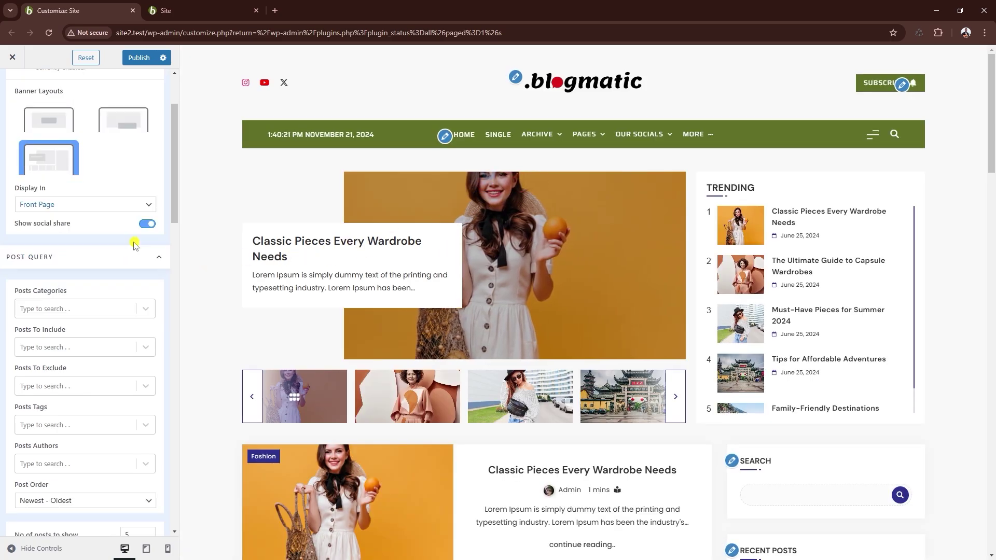
scroll(103, 231, "down", 1)
scroll(47, 236, "down", 2)
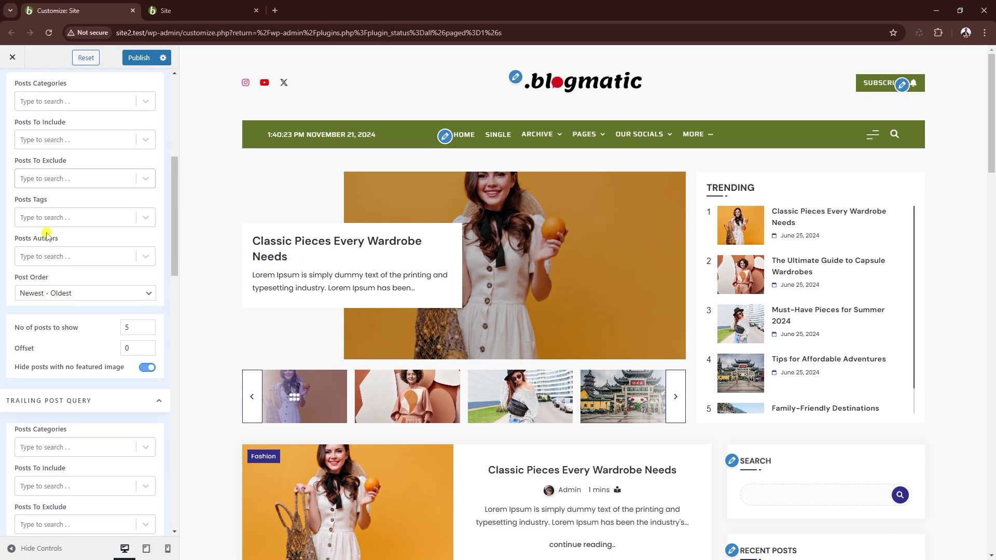
left_click(62, 293)
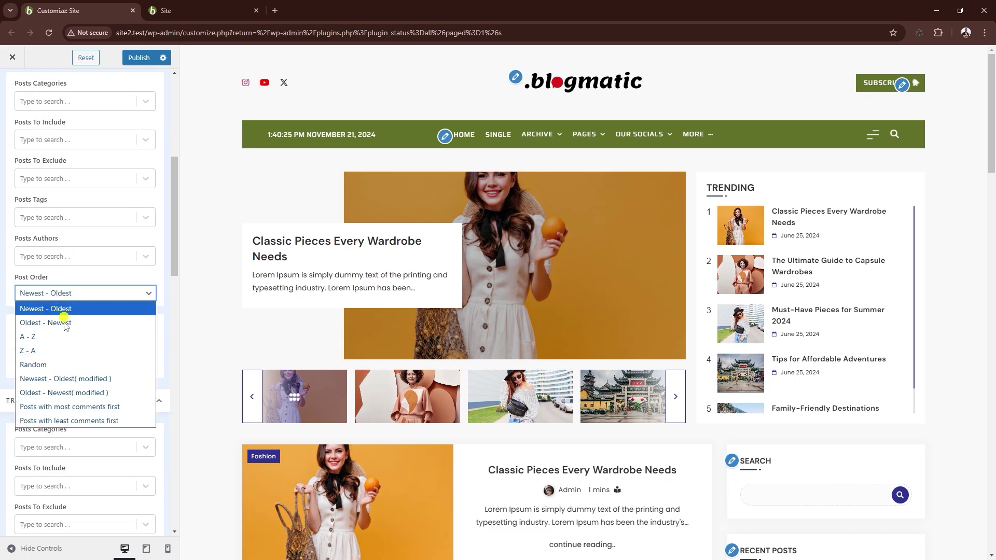
left_click(58, 323)
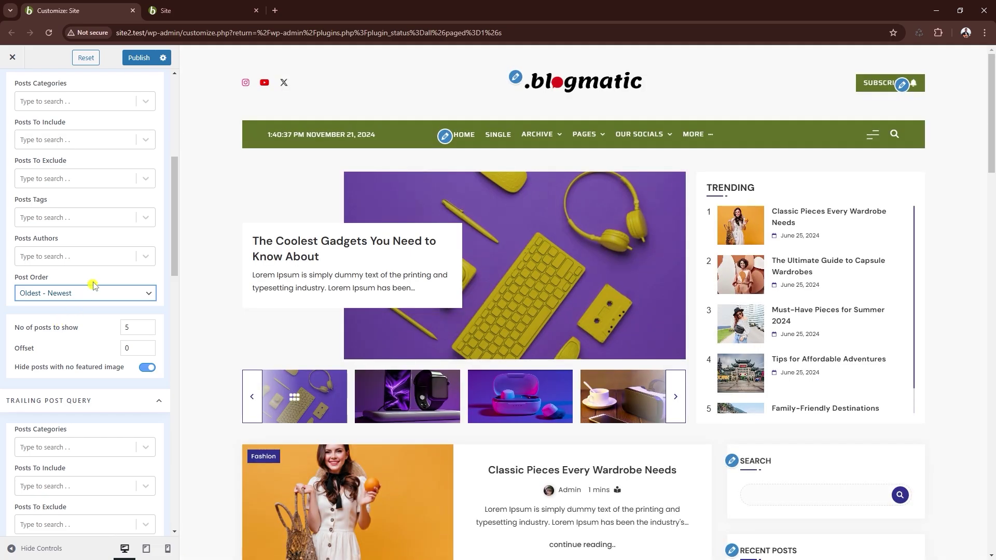
Step: Set the Main Banner's trailing post query order to A - Z and check the Trending list in the preview
scroll(90, 283, "down", 1)
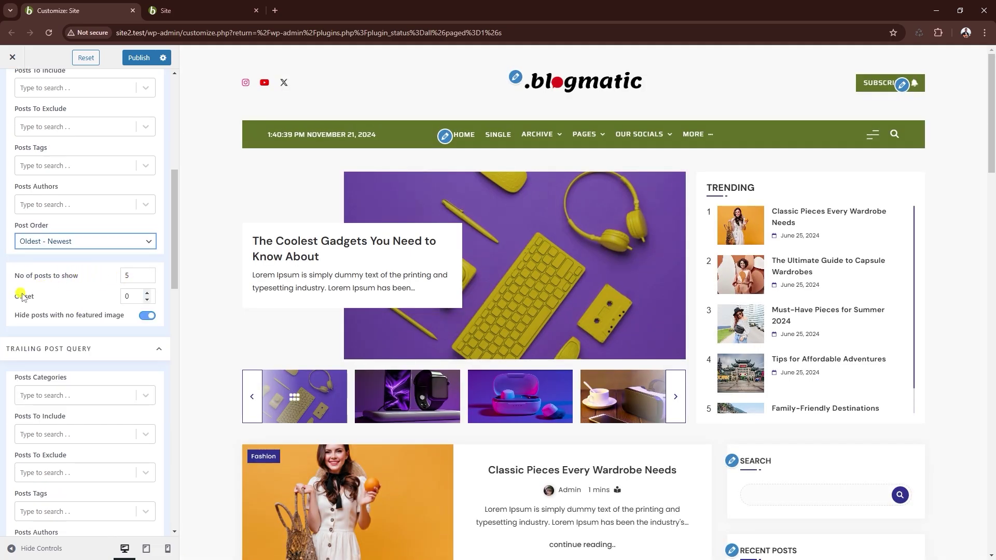
scroll(123, 292, "down", 5)
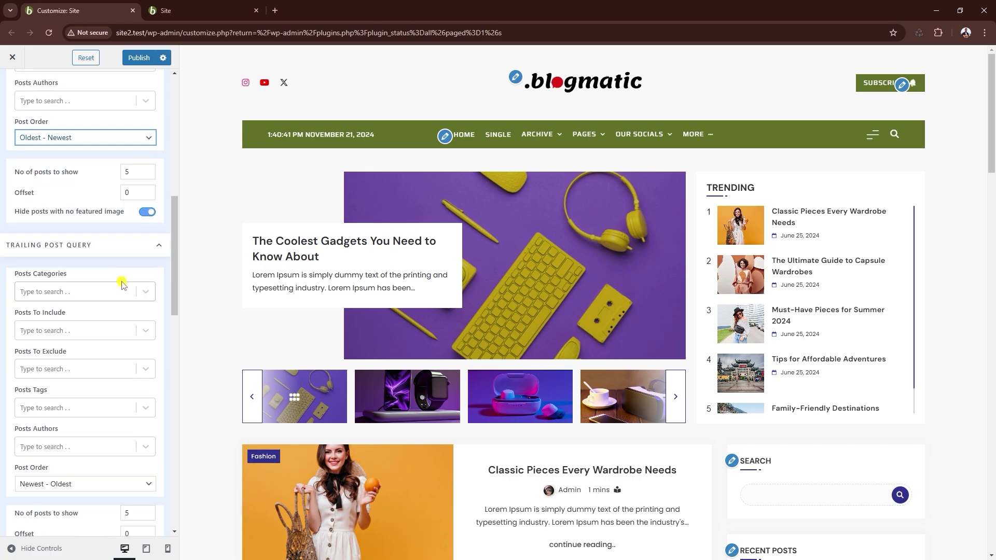
scroll(125, 249, "down", 2)
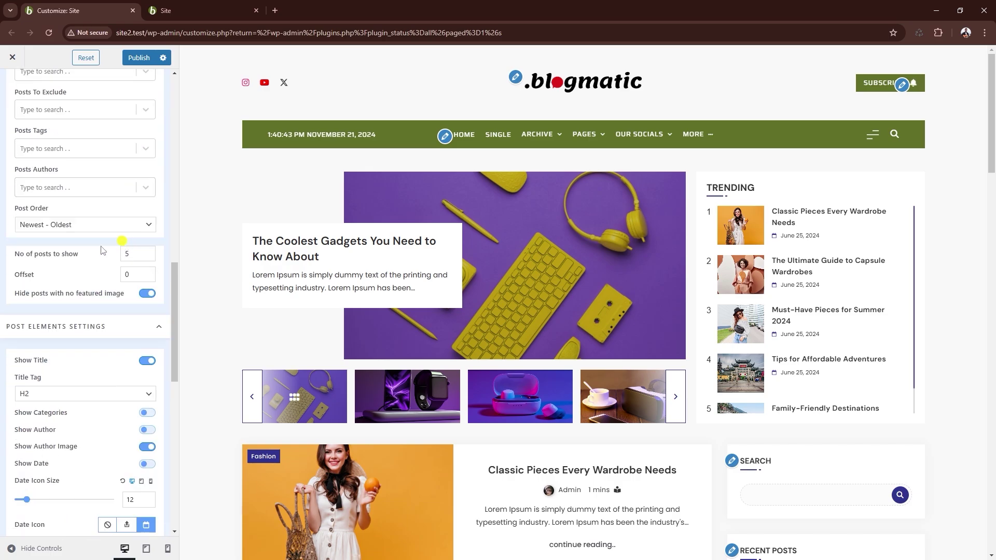
left_click(54, 225)
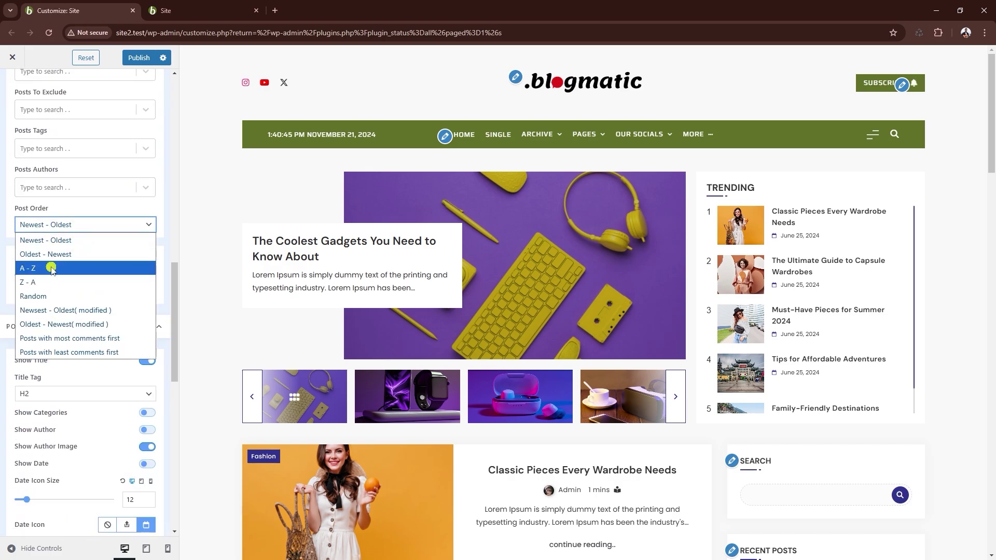
left_click(50, 273)
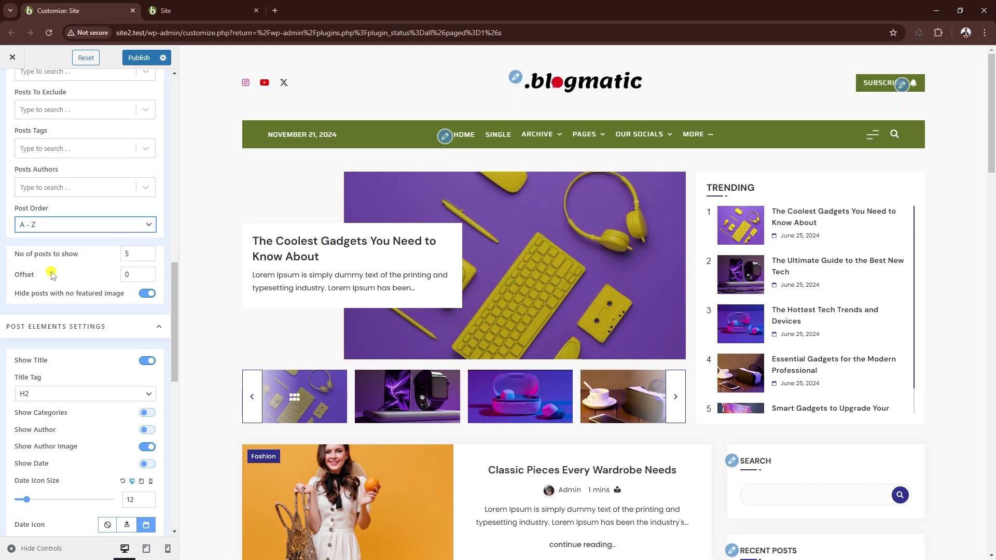
scroll(837, 294, "down", 1)
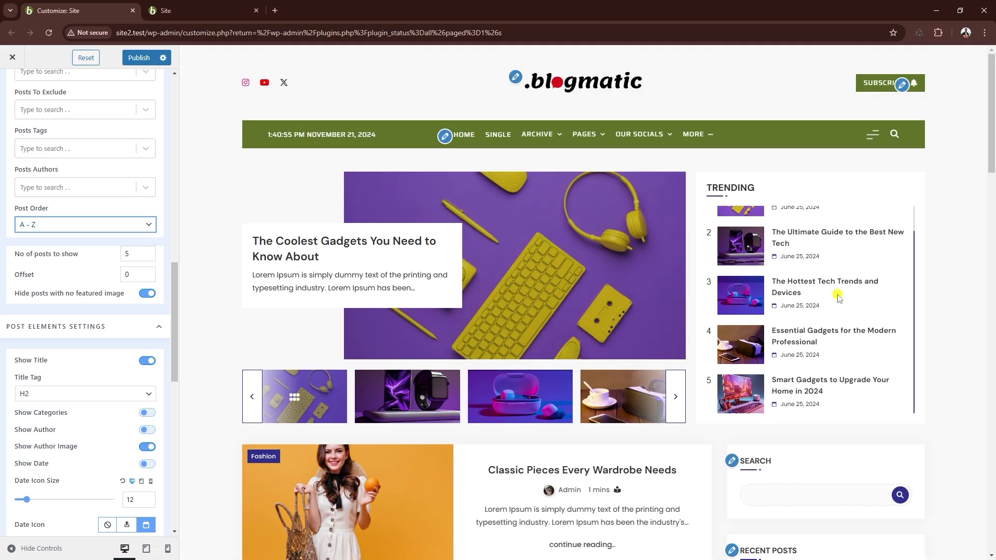
Step: Show the categories, author and date in the Main Banner's post elements
scroll(127, 269, "down", 1)
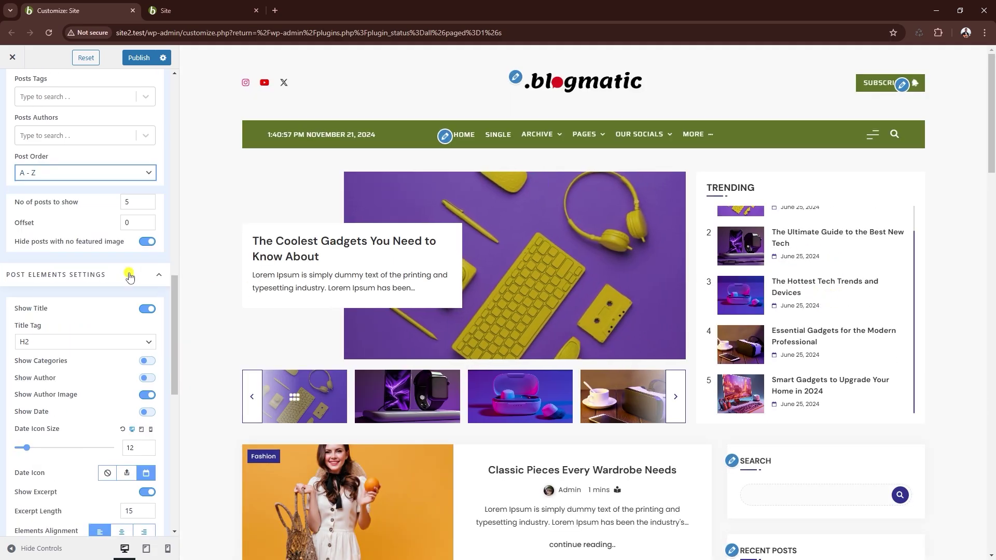
scroll(123, 278, "down", 2)
left_click(147, 259)
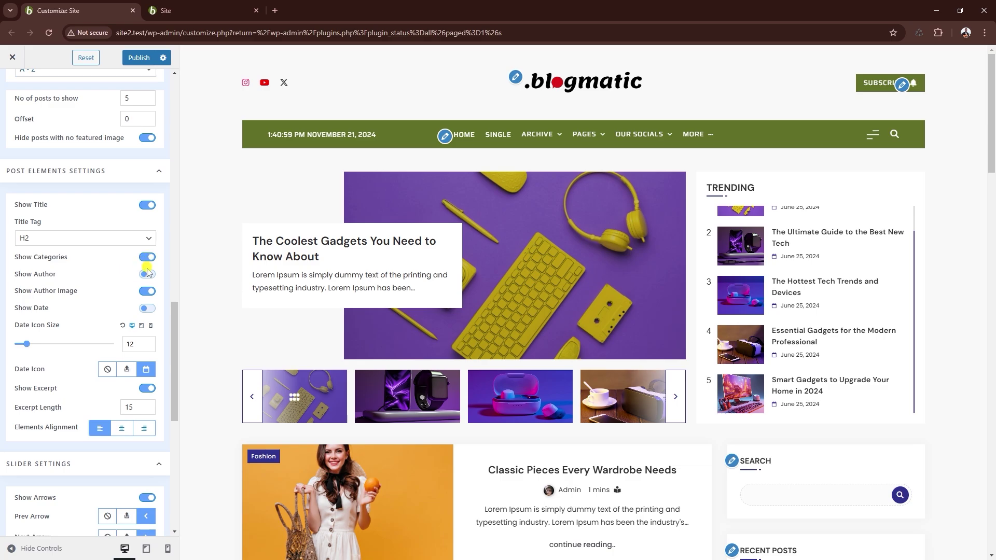
left_click(148, 275)
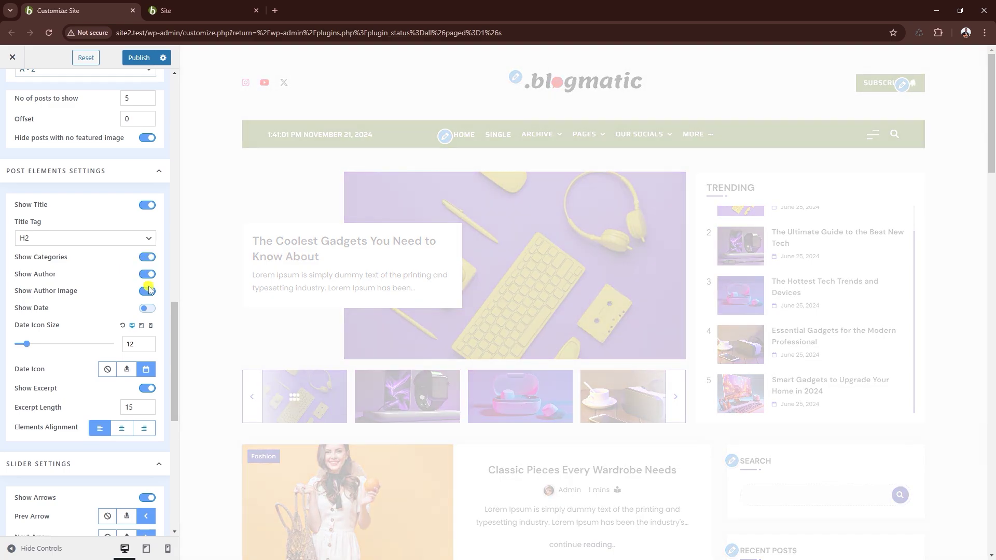
left_click(147, 308)
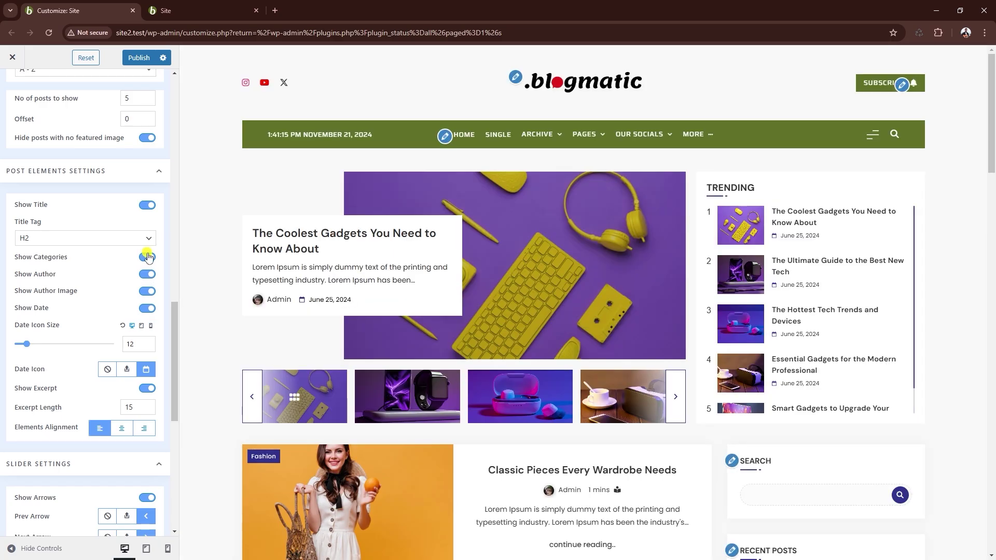
left_click(148, 257)
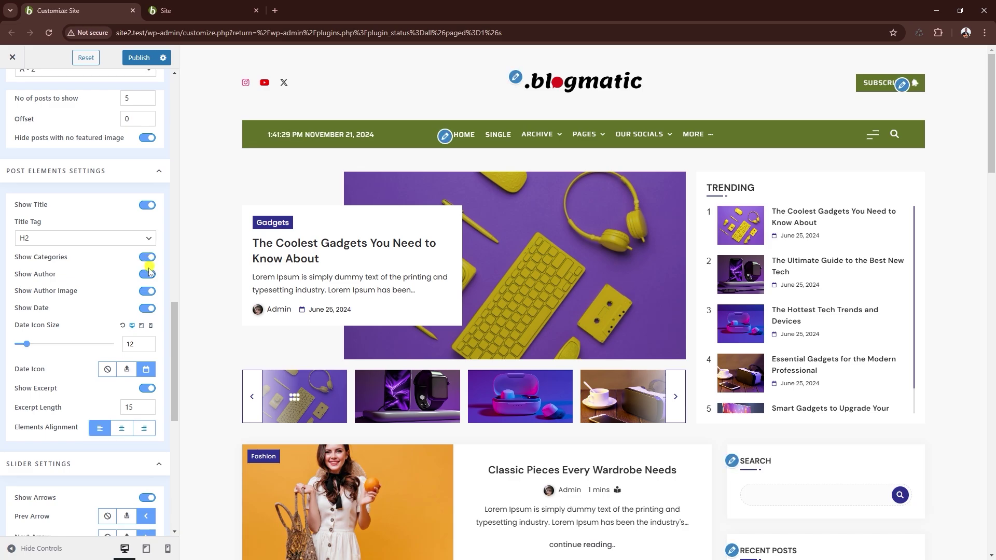
Step: Search the icon library for "clo" and set the banner's date icon to the outlined clock
scroll(110, 288, "down", 1)
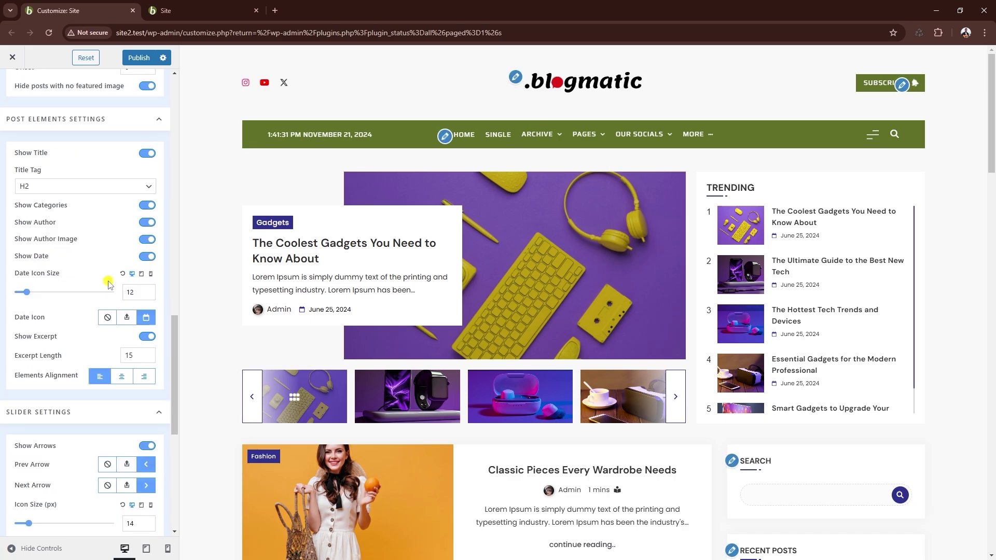
left_click(148, 318)
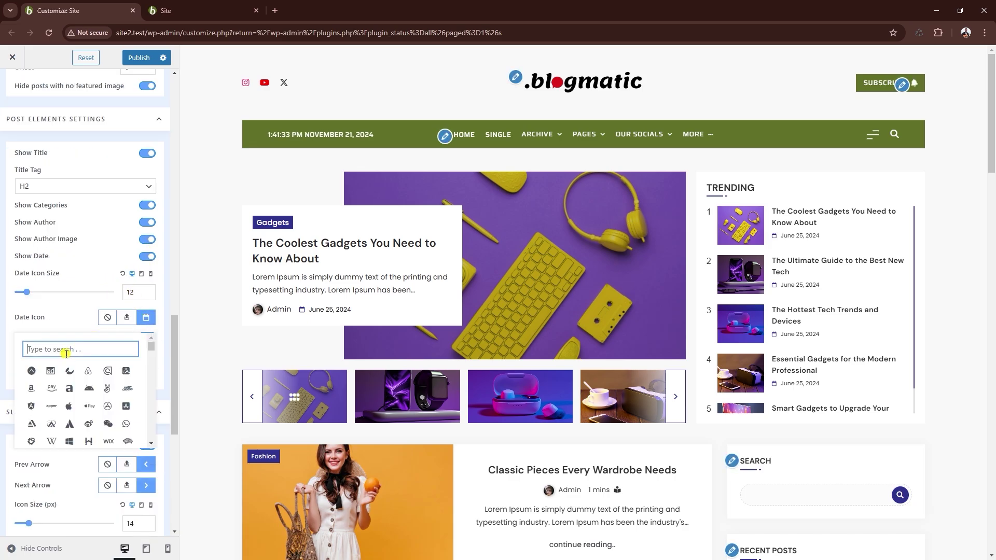
type("clo")
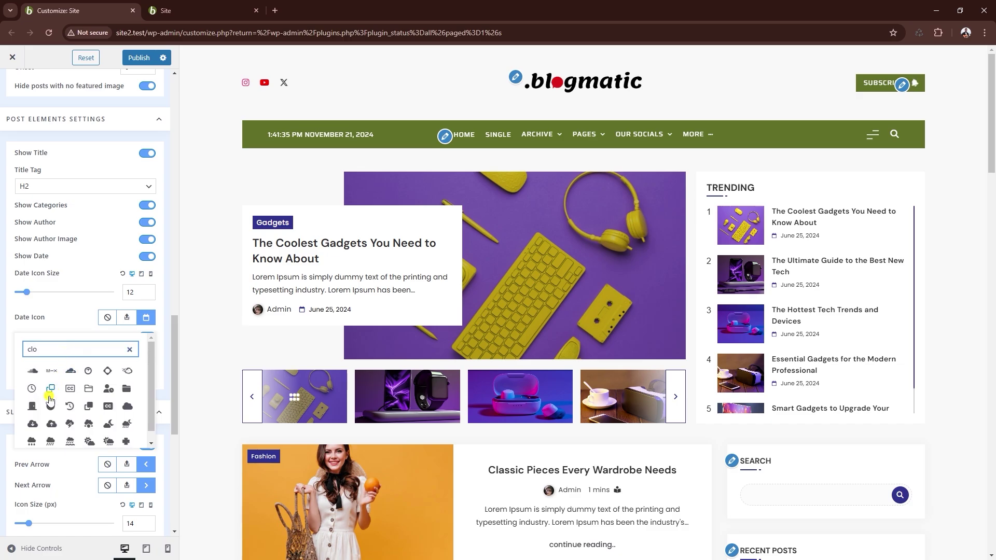
left_click(29, 389)
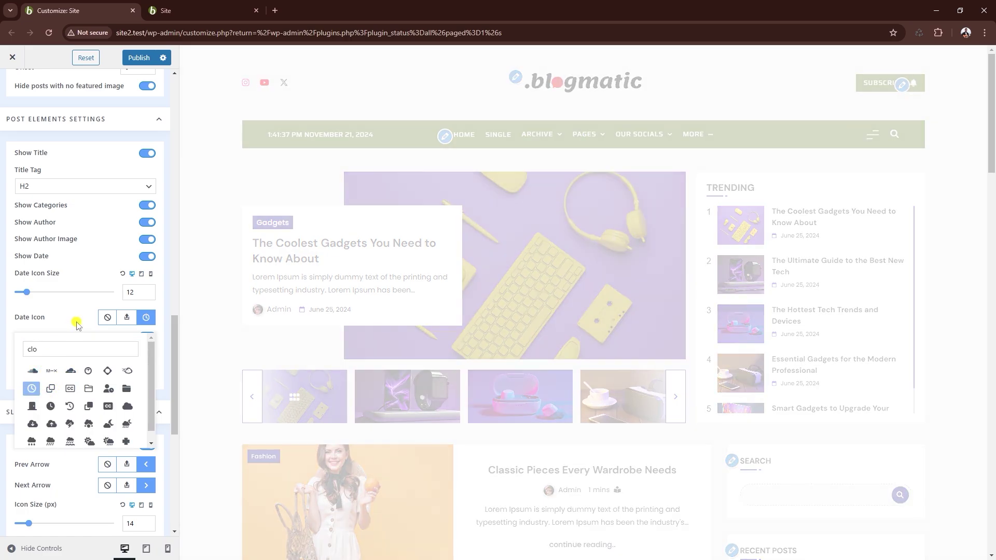
left_click(83, 322)
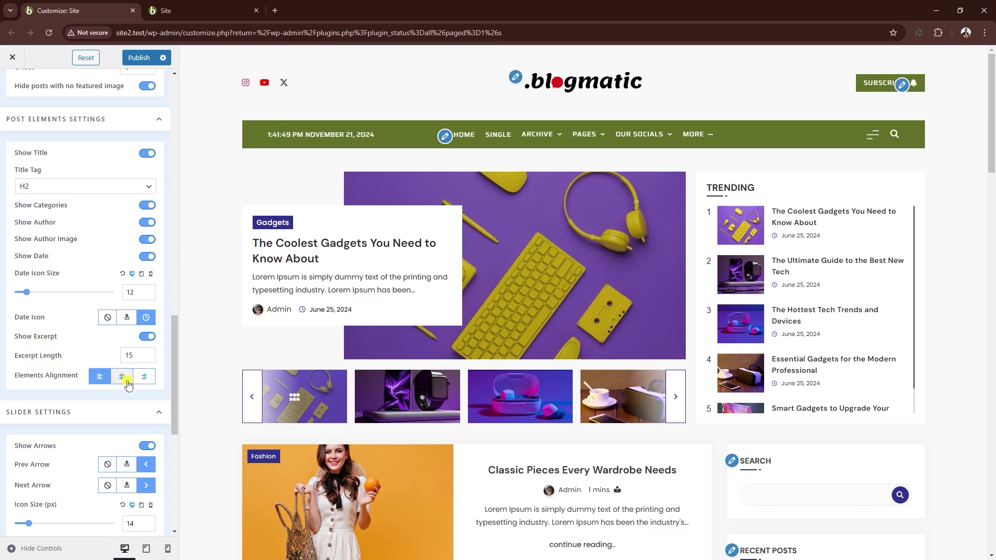
Step: Review the Main Banner's elements alignment, slider and image settings
left_click(122, 376)
left_click(100, 376)
scroll(97, 309, "down", 1)
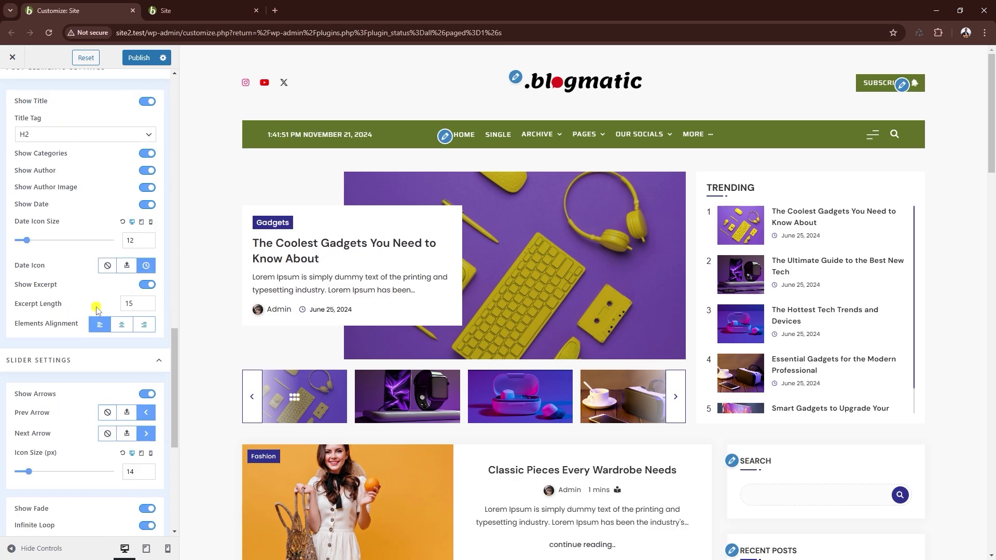
scroll(97, 308, "down", 2)
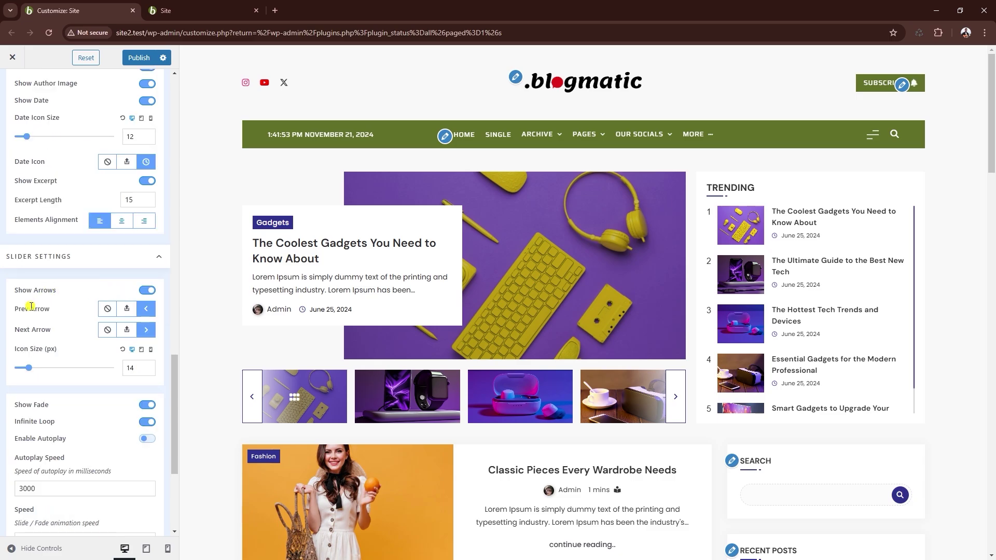
scroll(31, 306, "down", 2)
scroll(76, 304, "down", 1)
scroll(91, 300, "down", 1)
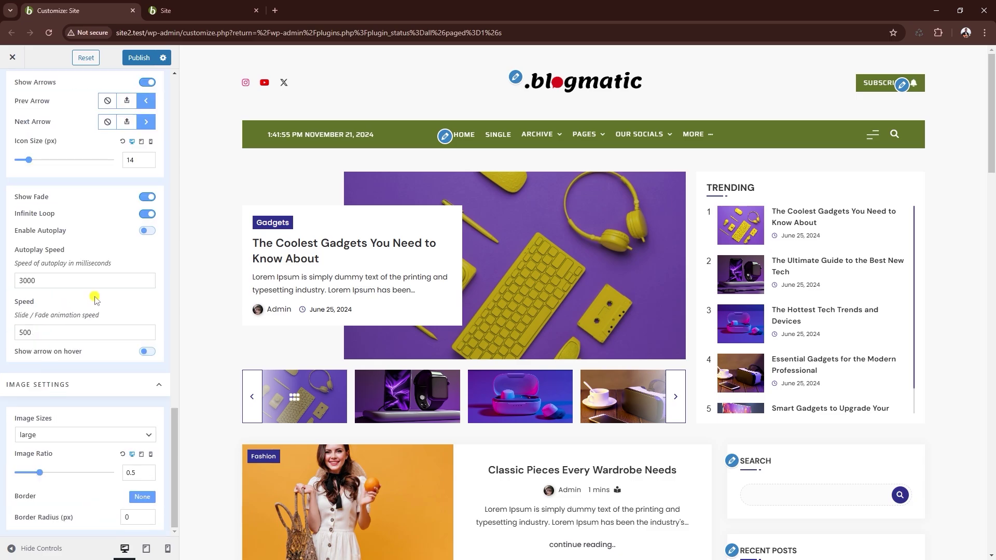
scroll(95, 300, "up", 13)
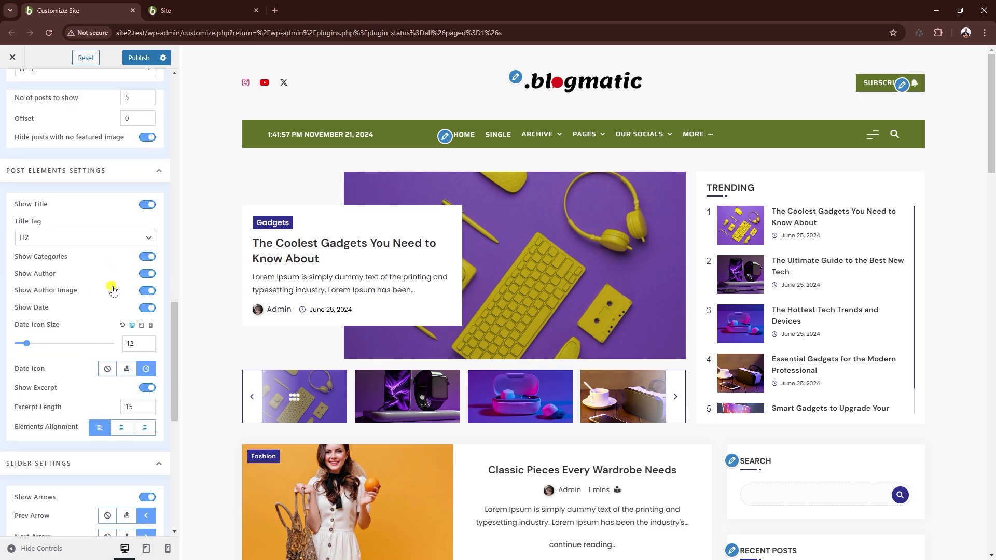
scroll(140, 234, "up", 12)
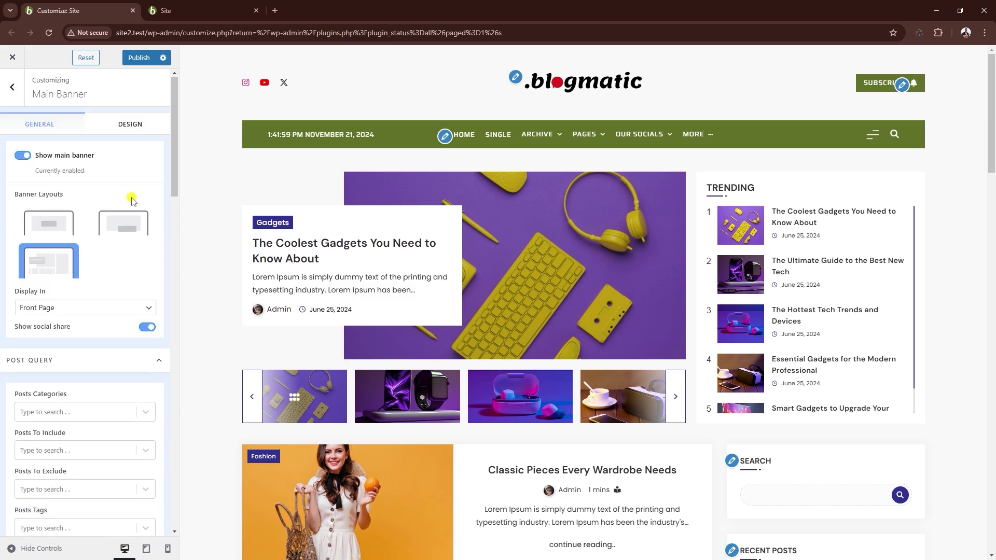
Step: Set the Main Banner's content background to semi-transparent white #FFFFFFC2
left_click(130, 125)
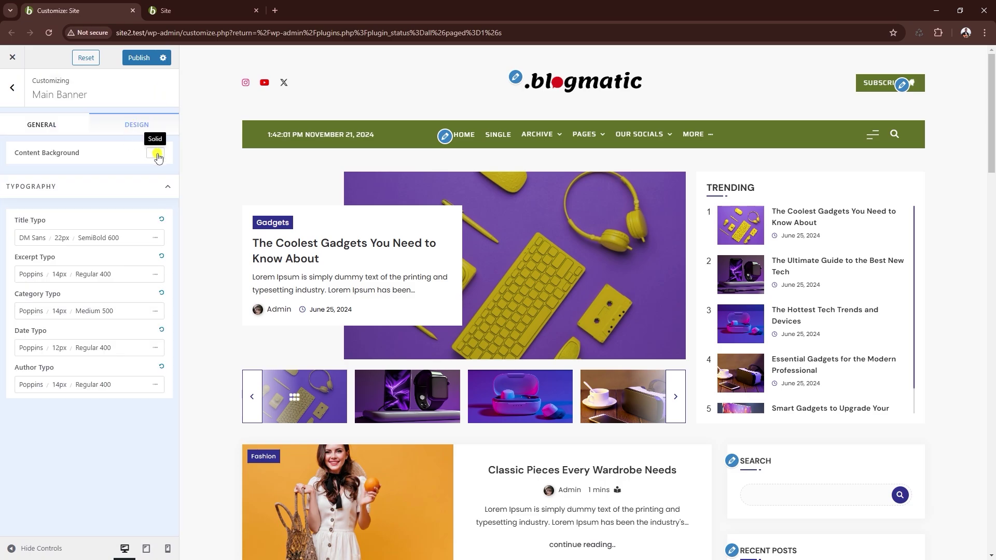
left_click(157, 154)
left_click_drag(145, 228, 9, 210)
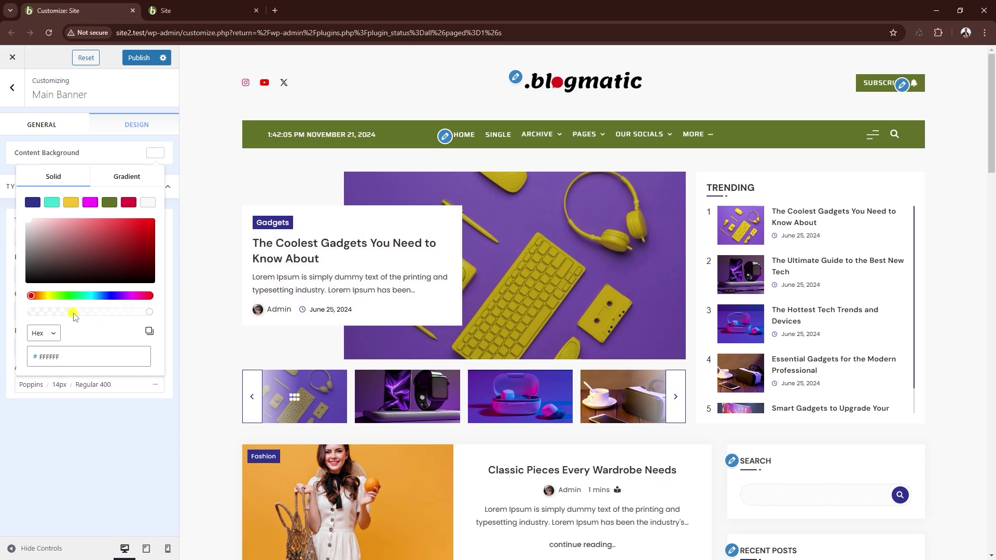
left_click_drag(70, 312, 118, 319)
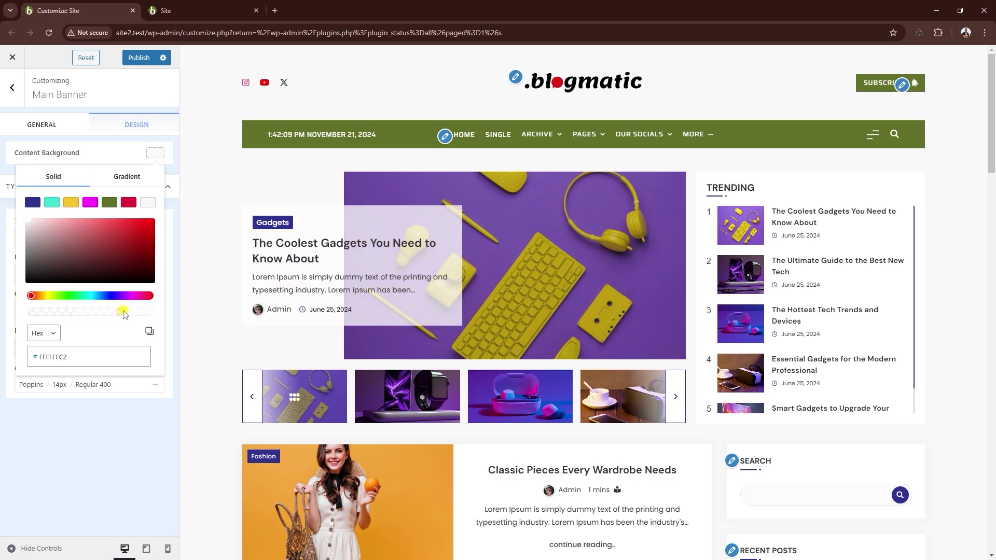
left_click(96, 156)
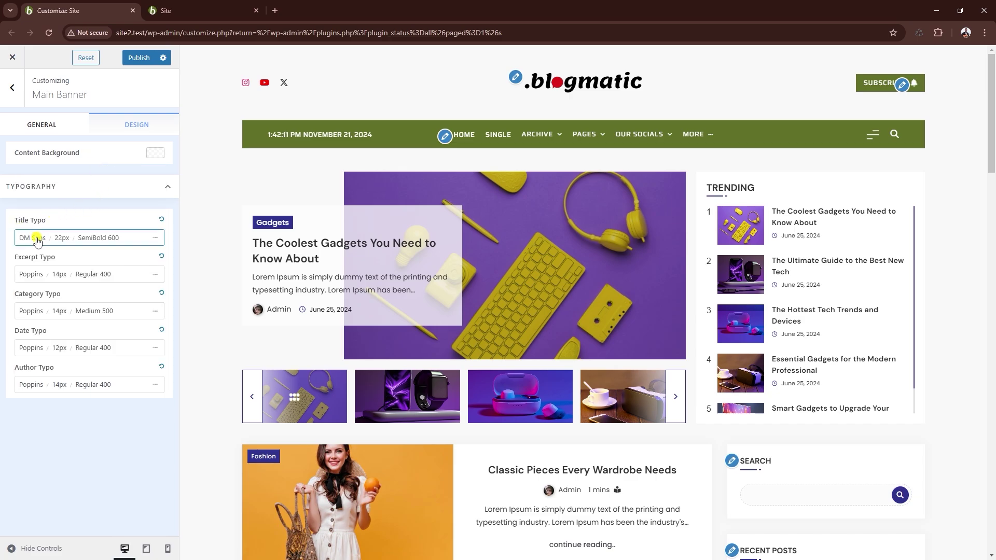
Step: Apply the Archive title typography preset to the Main Banner's title and the Excerpt preset to its excerpt
left_click(37, 240)
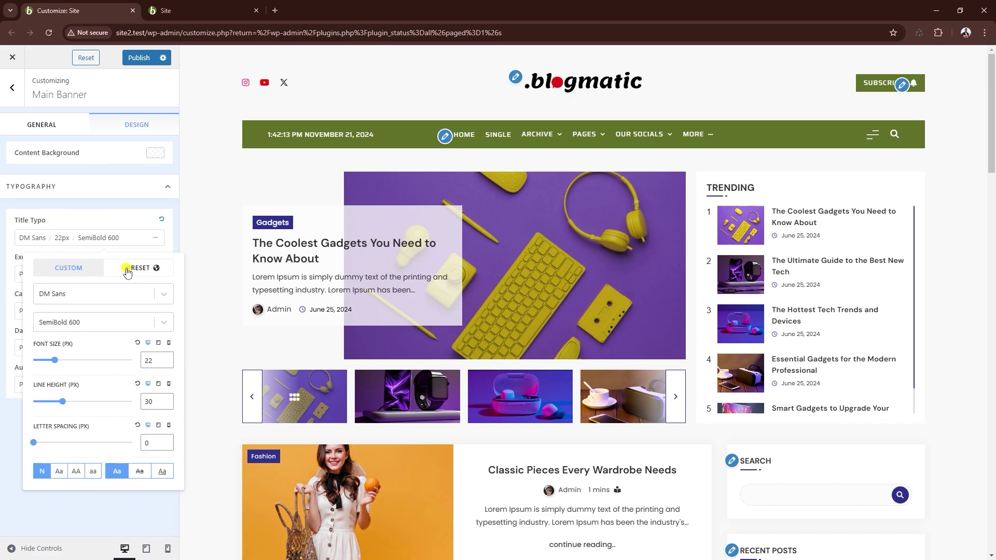
left_click(127, 269)
left_click(56, 336)
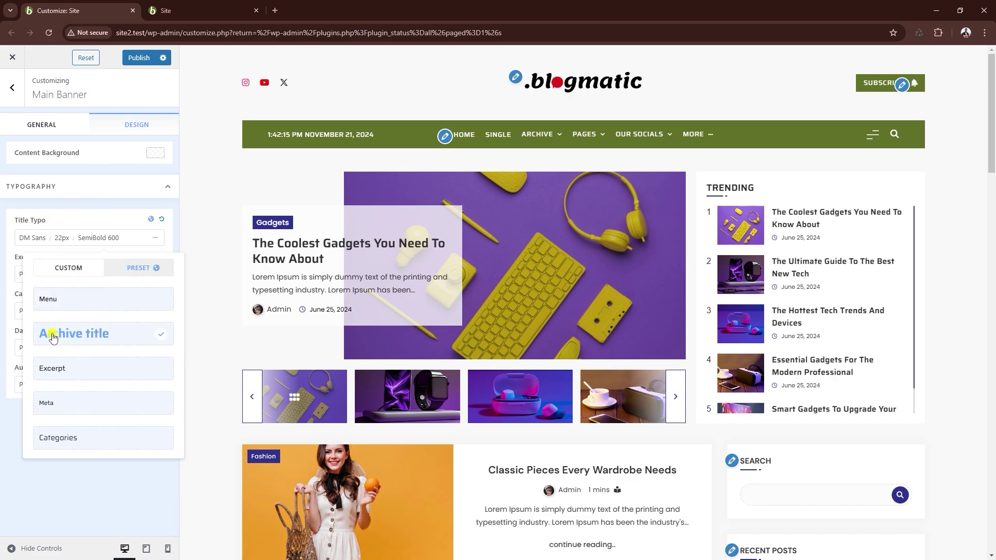
left_click(39, 240)
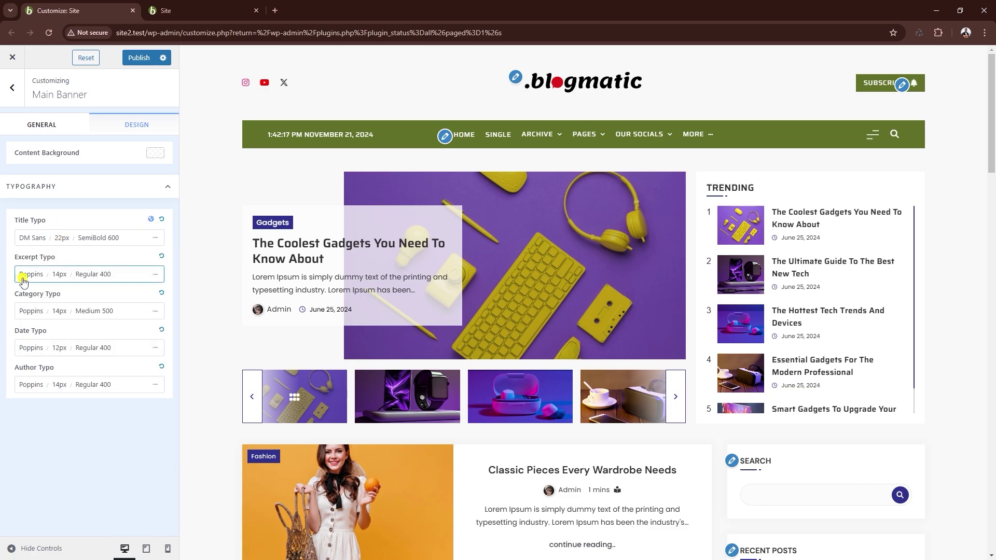
left_click(46, 279)
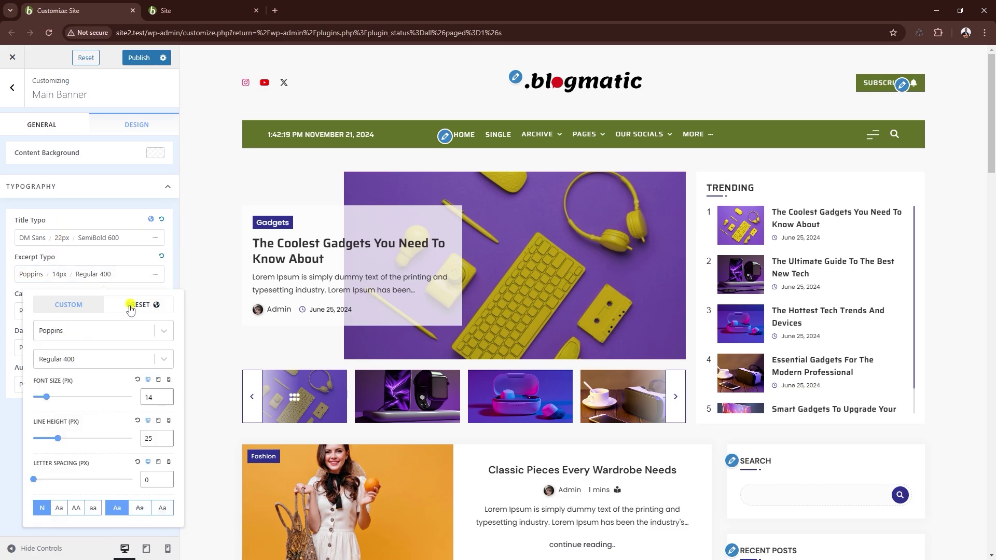
left_click(130, 308)
left_click(74, 406)
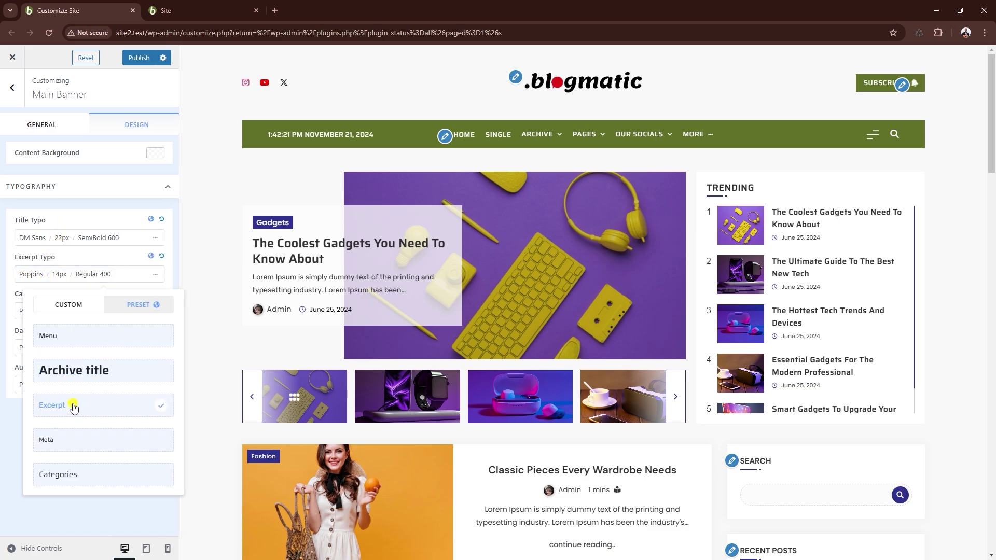
left_click(70, 275)
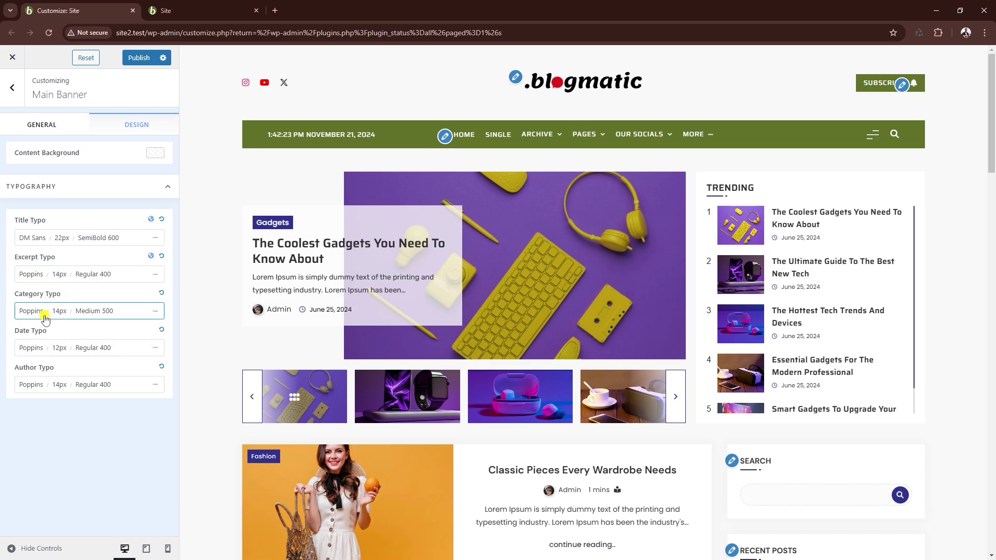
Step: Apply the Categories typography preset to the Main Banner's category text
left_click(45, 312)
left_click(136, 74)
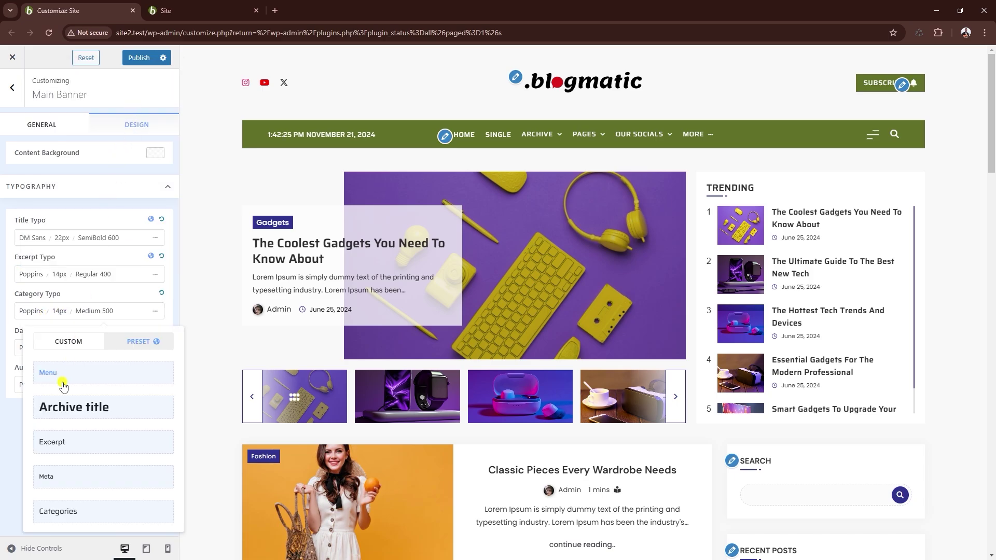
left_click(58, 511)
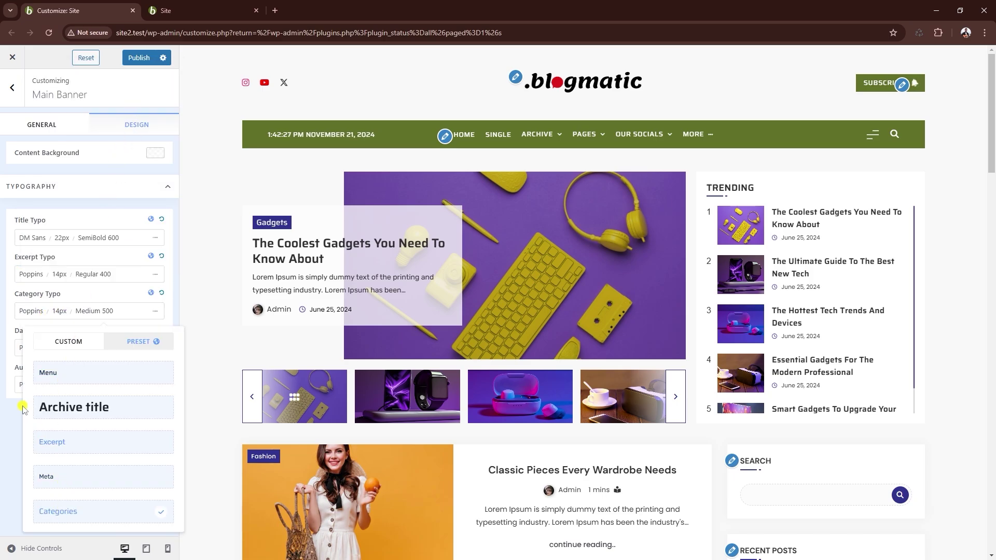
left_click(16, 420)
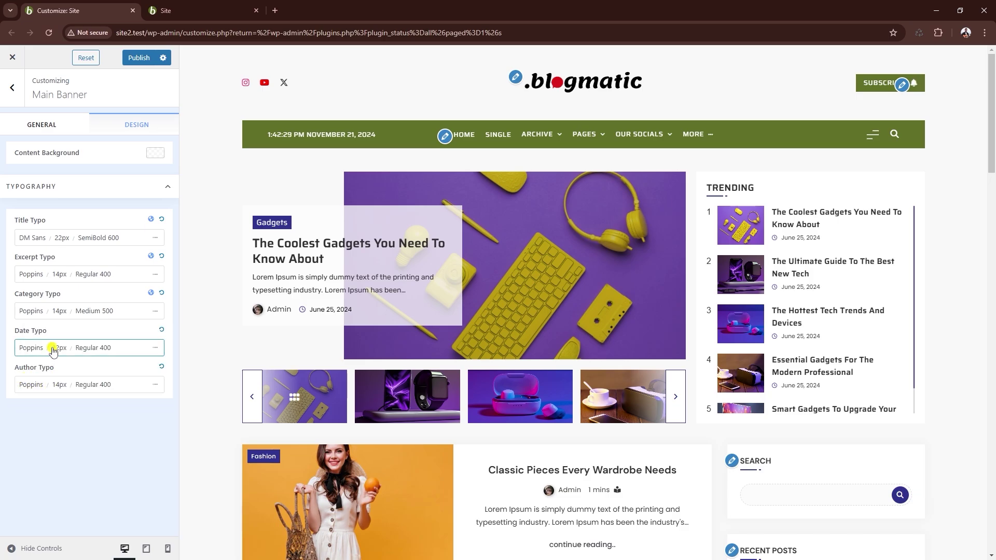
Step: Apply the Meta typography preset to both the date and the author text of the Main Banner
left_click(53, 351)
left_click(127, 112)
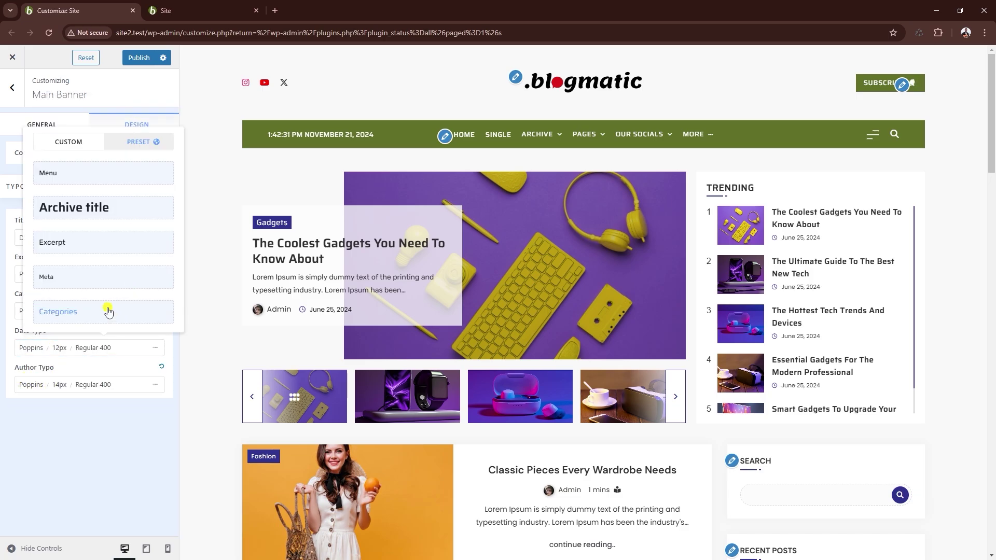
left_click(78, 278)
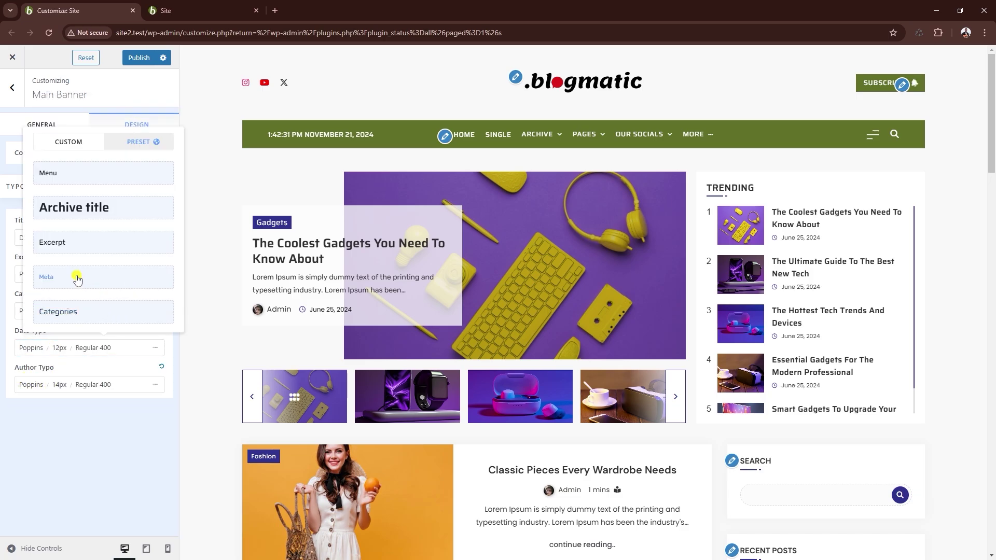
left_click(85, 384)
left_click(138, 147)
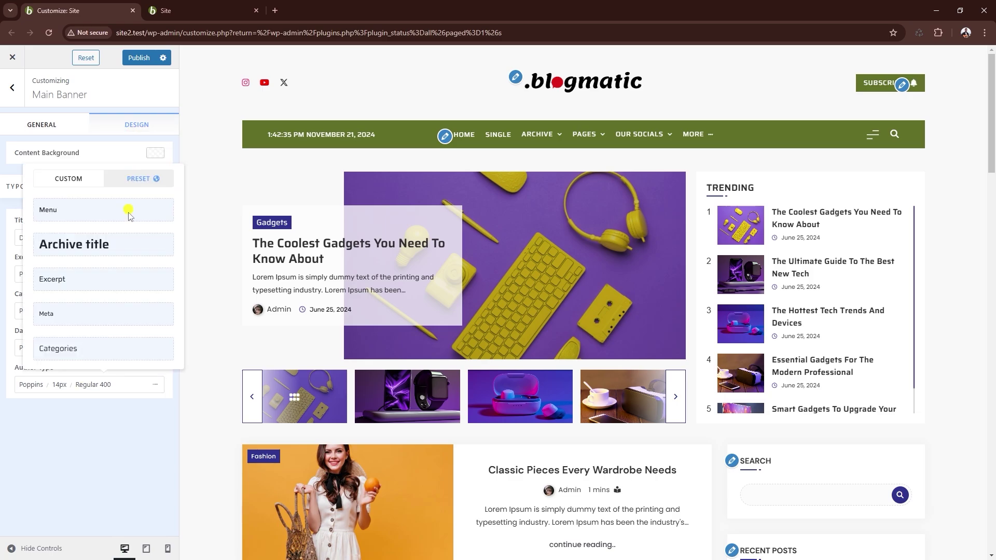
left_click(77, 316)
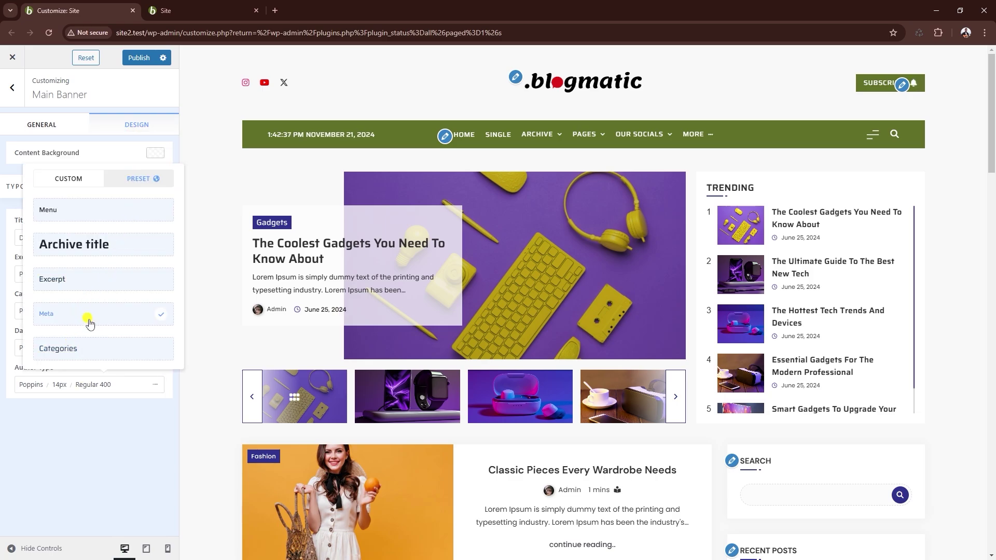
left_click(134, 434)
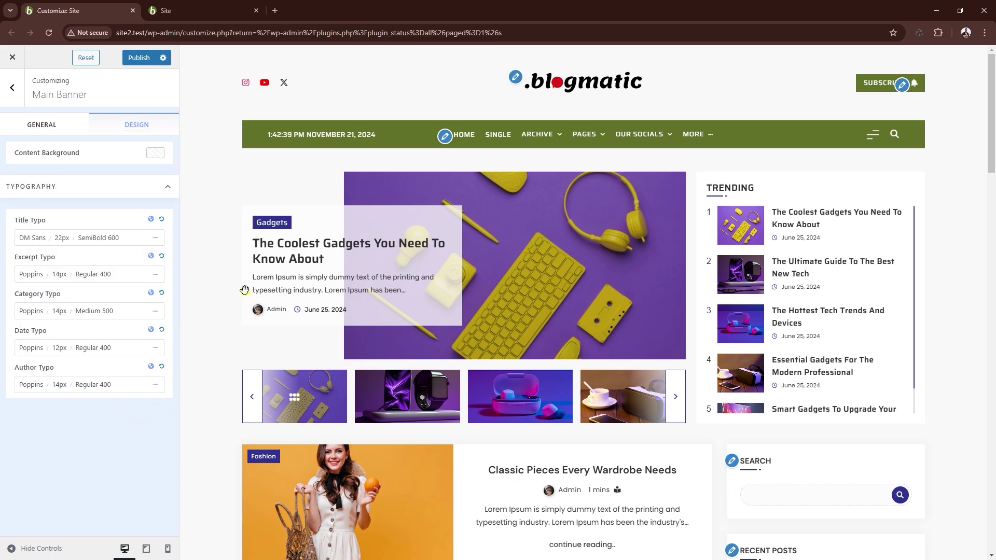
Step: Publish the Main Banner changes and reload the live site at site2.test
mouse_move(245, 289)
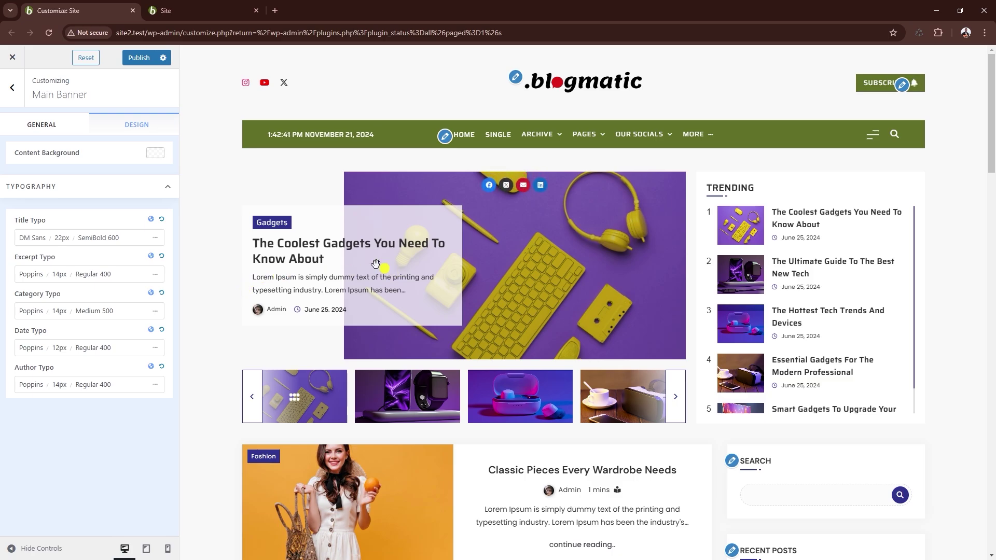
left_click(140, 59)
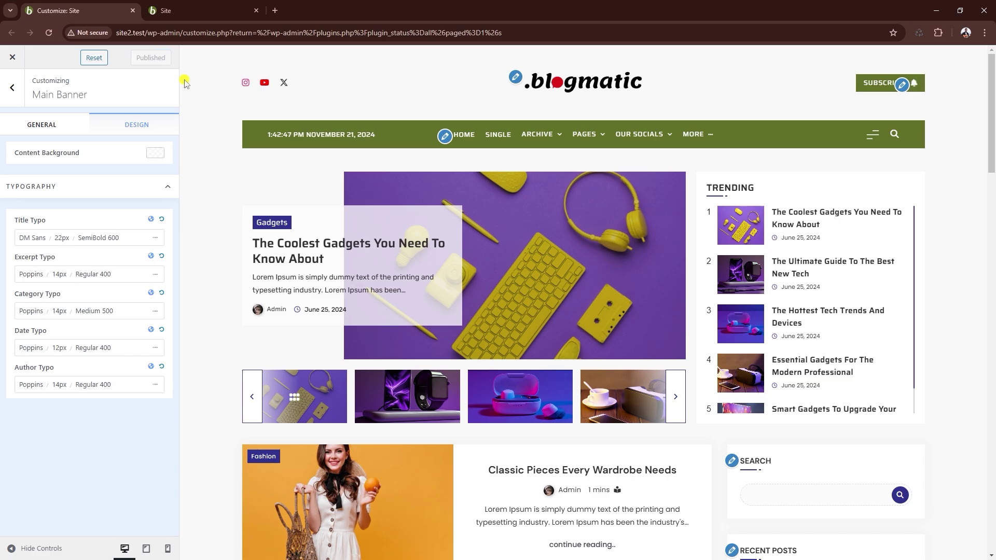
left_click(186, 12)
left_click(262, 34)
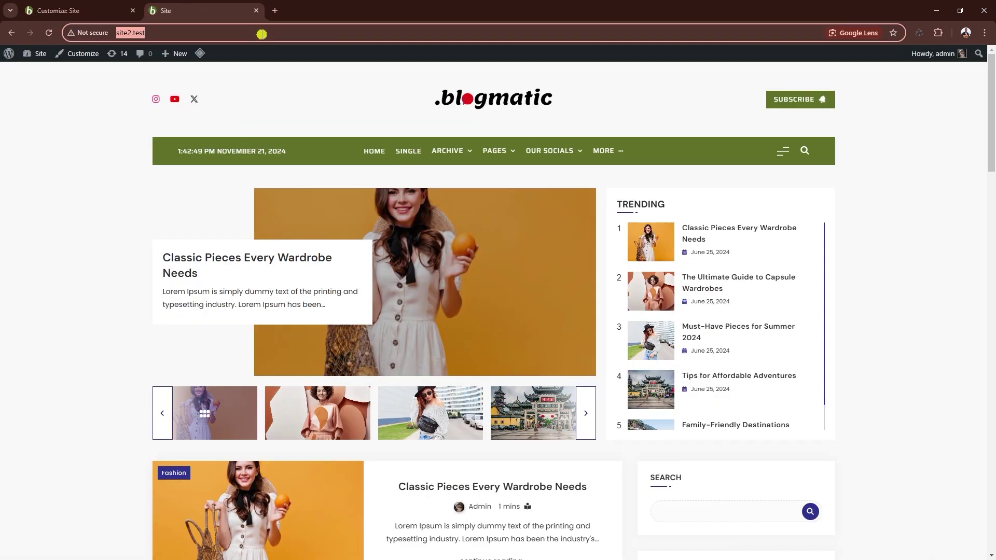
key("Return")
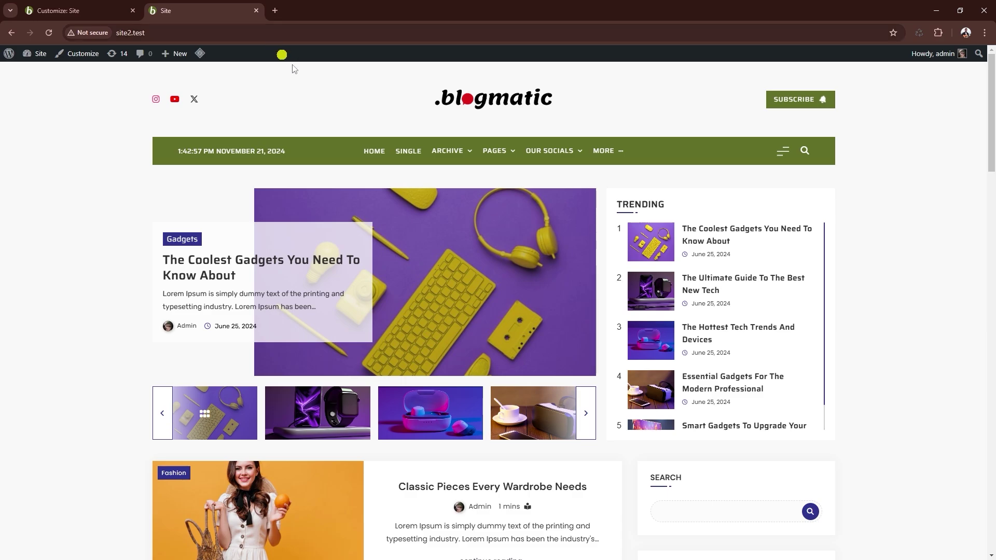
Step: Check the live front page's Main Banner by advancing its slides and viewing the Trending list
scroll(364, 124, "down", 4)
scroll(351, 139, "up", 2)
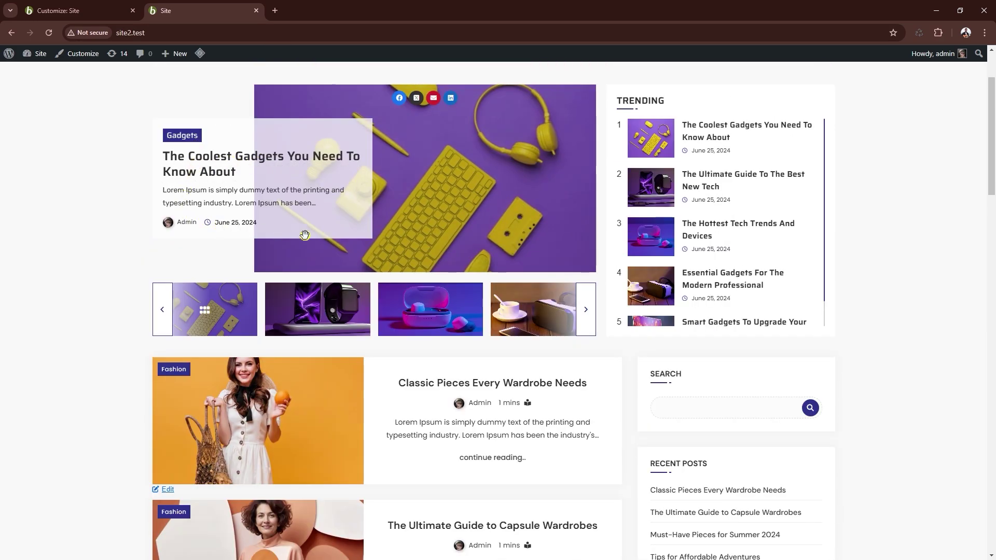
left_click(590, 310)
left_click(589, 310)
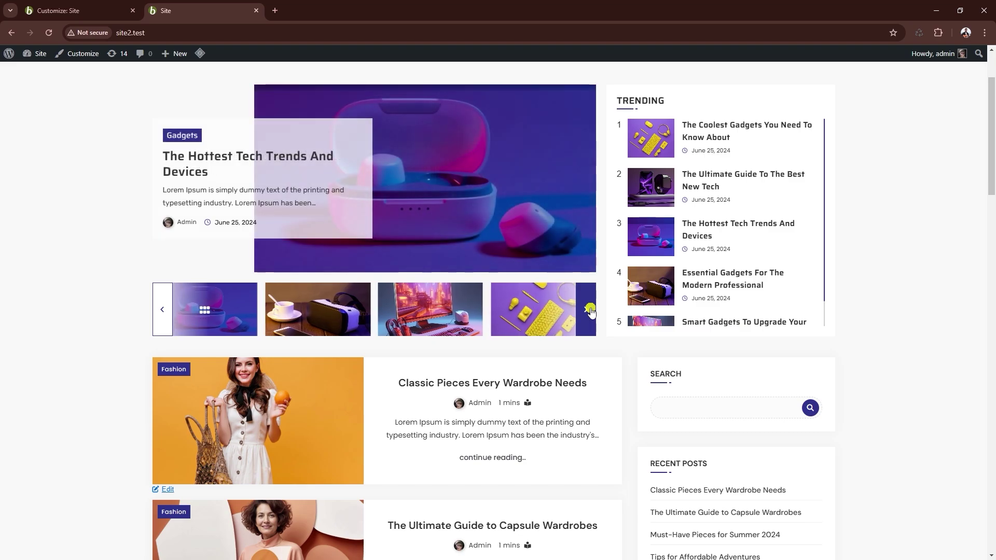
left_click(590, 310)
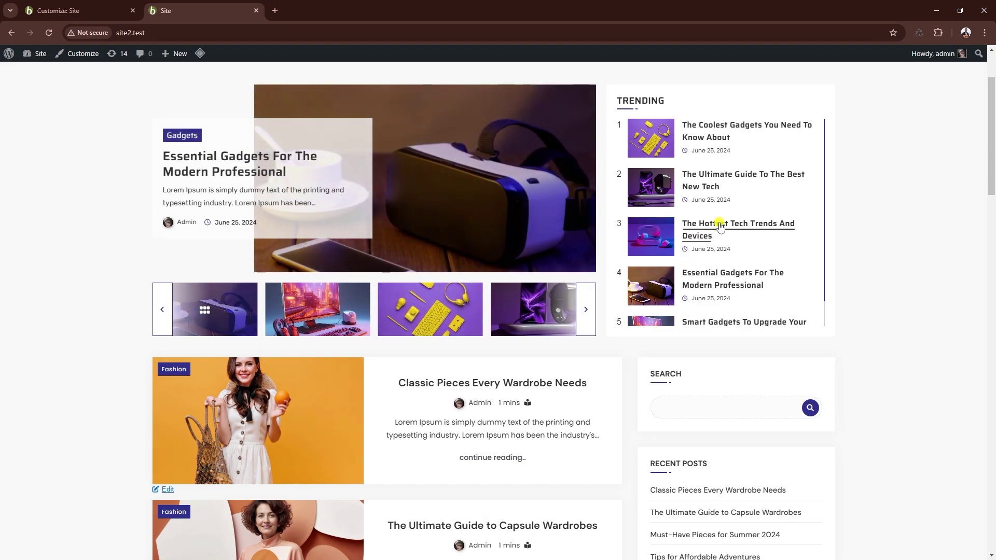
scroll(771, 222, "down", 3)
scroll(877, 283, "up", 2)
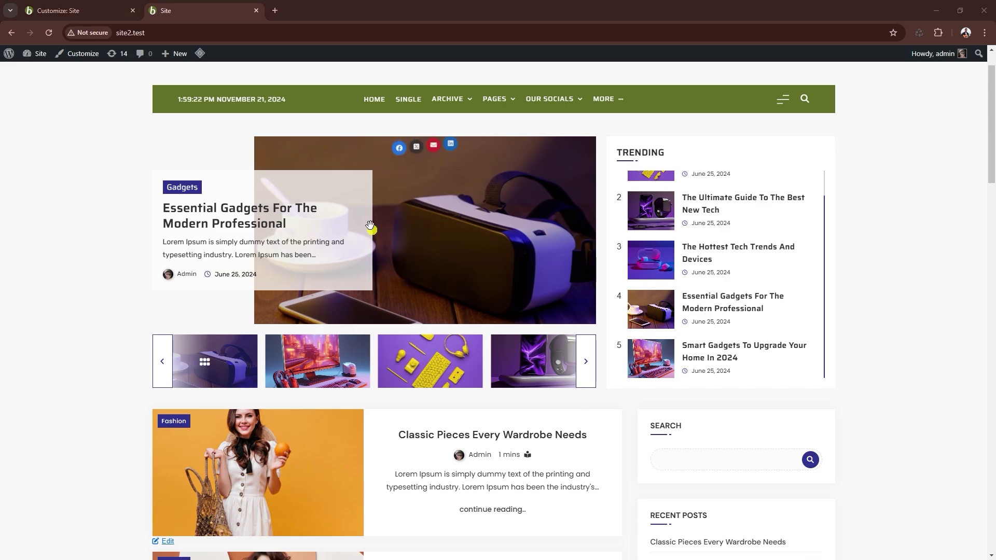
Step: Return to the site customizer and enable the category collection in the front page options
left_click(102, 12)
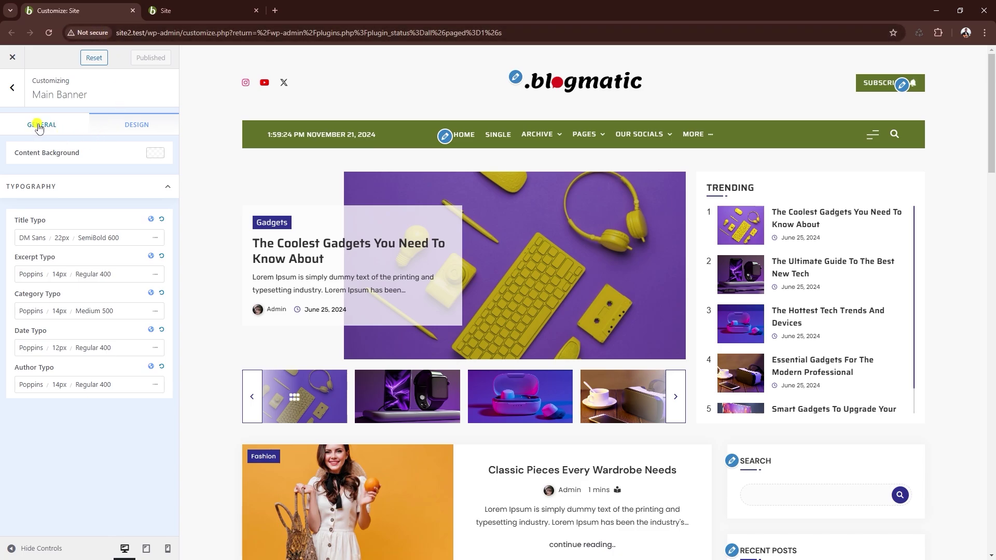
left_click(19, 97)
scroll(62, 244, "down", 2)
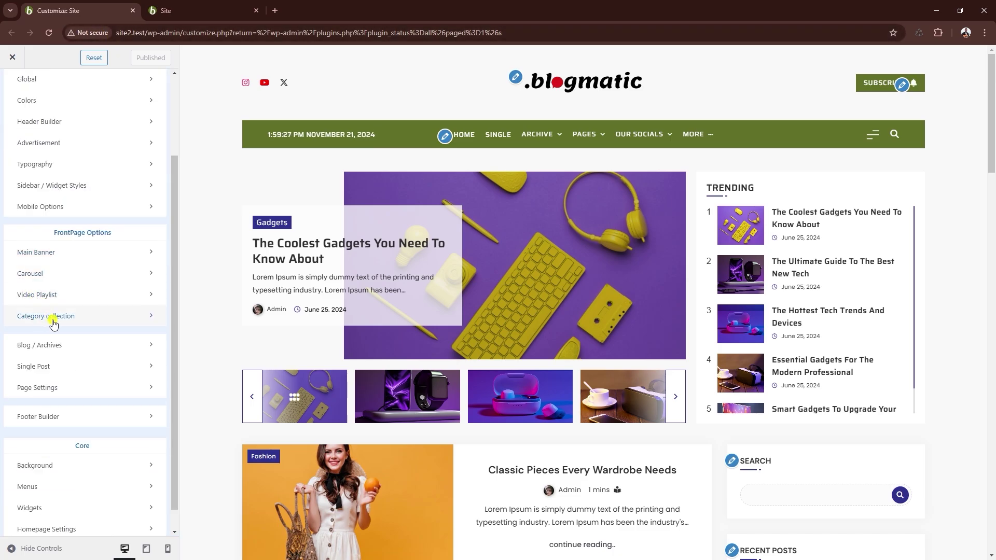
left_click(50, 317)
scroll(190, 242, "down", 2)
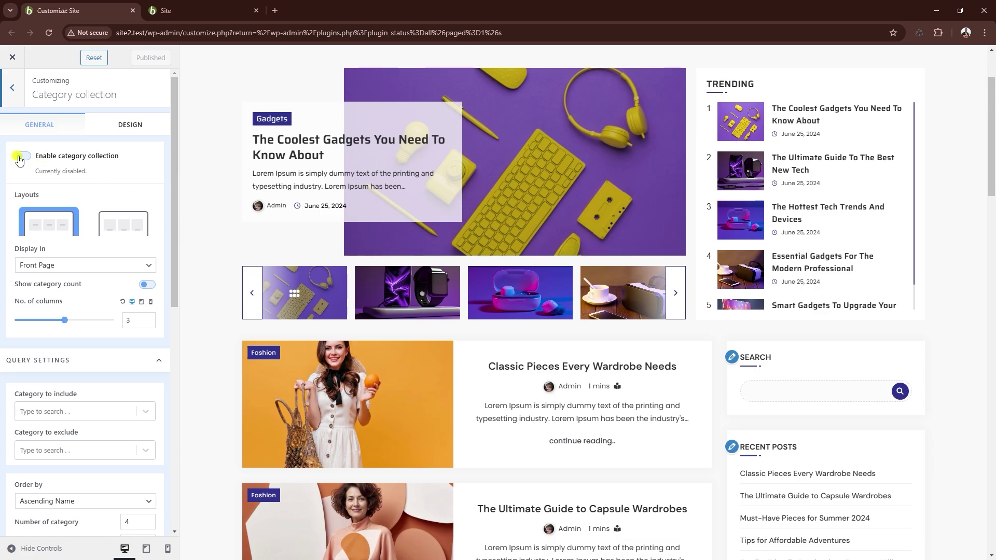
left_click(21, 157)
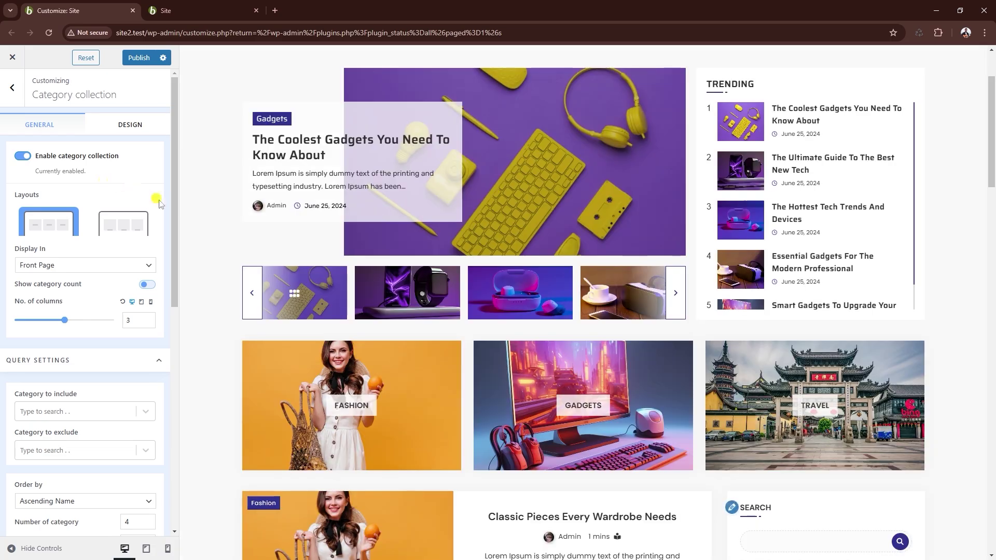
scroll(204, 221, "down", 2)
scroll(277, 298, "down", 1)
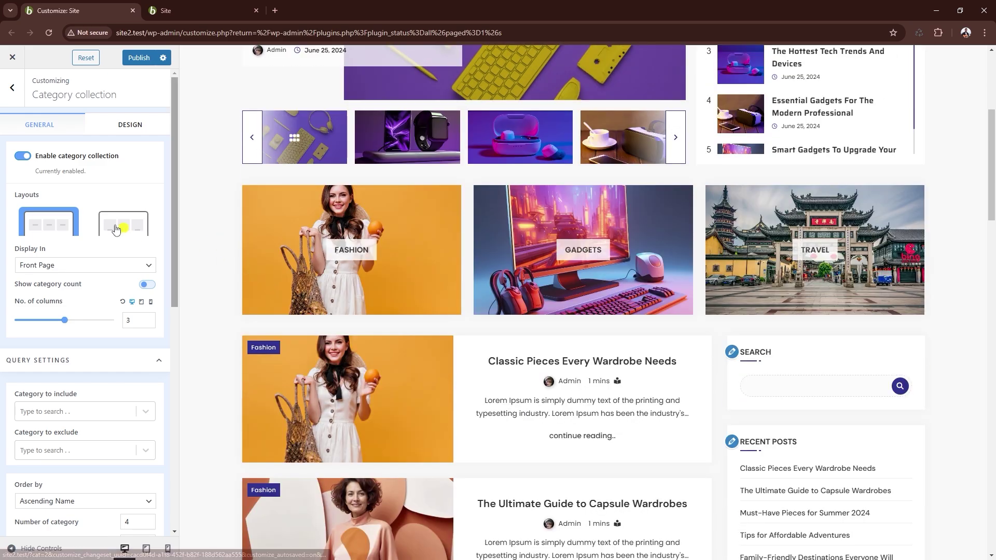
Step: Review the category collection's display location choices, category count and column settings
left_click(49, 264)
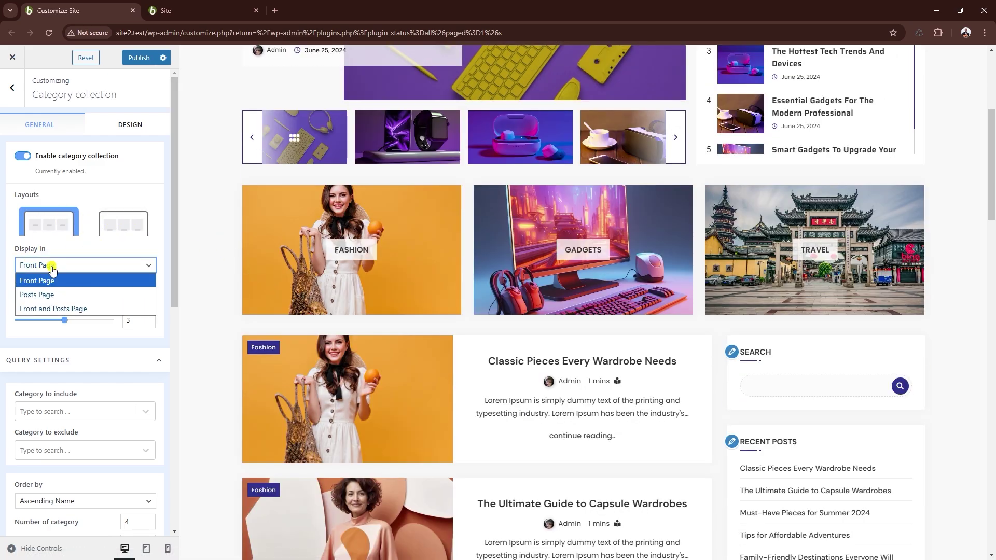
left_click(44, 346)
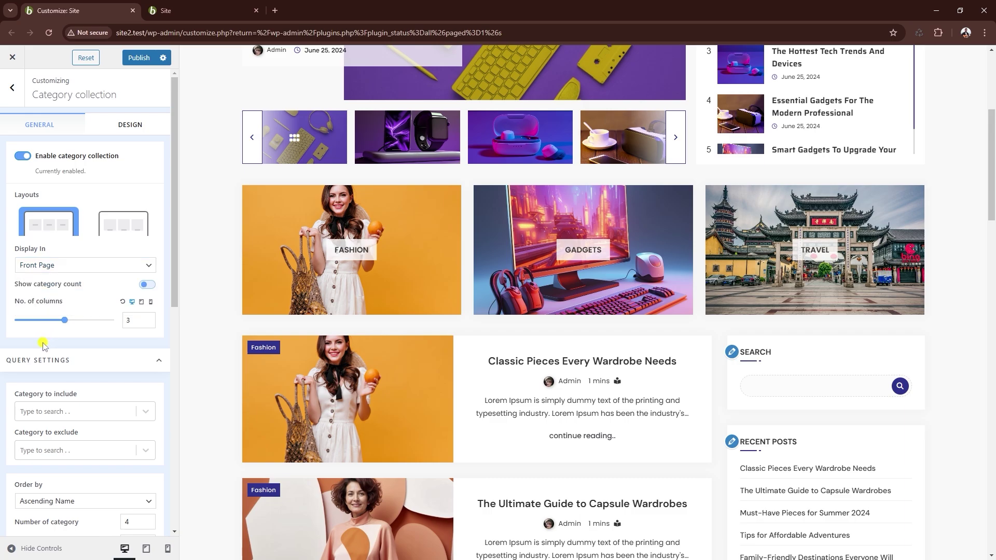
scroll(62, 293, "down", 1)
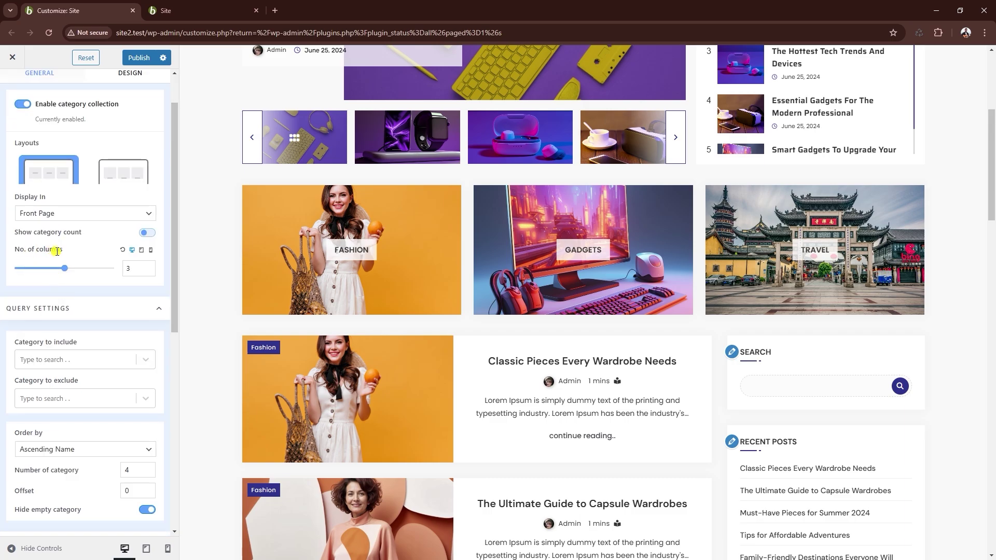
scroll(104, 239, "down", 1)
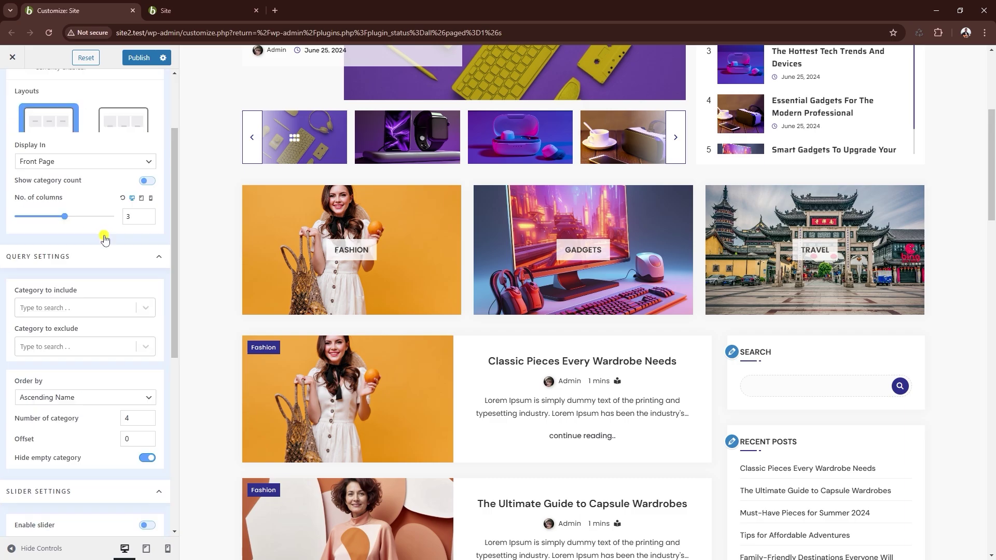
Step: Order the category collection by Descending Name in its query settings
scroll(106, 238, "down", 1)
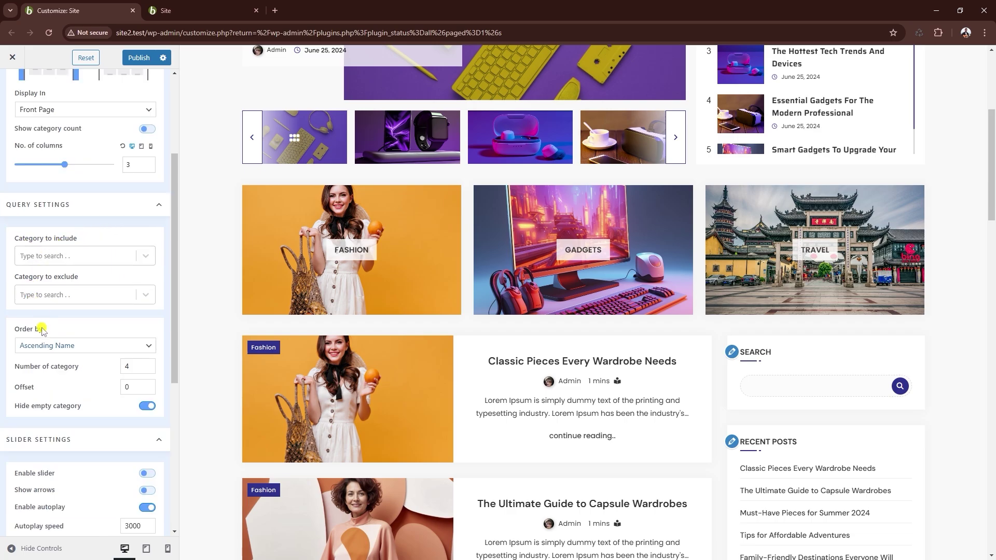
left_click(54, 346)
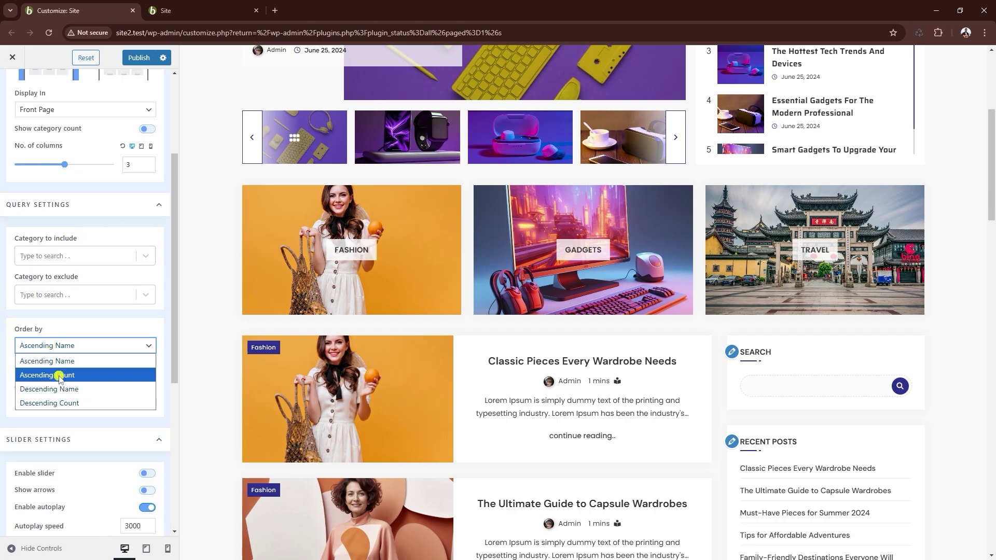
left_click(59, 389)
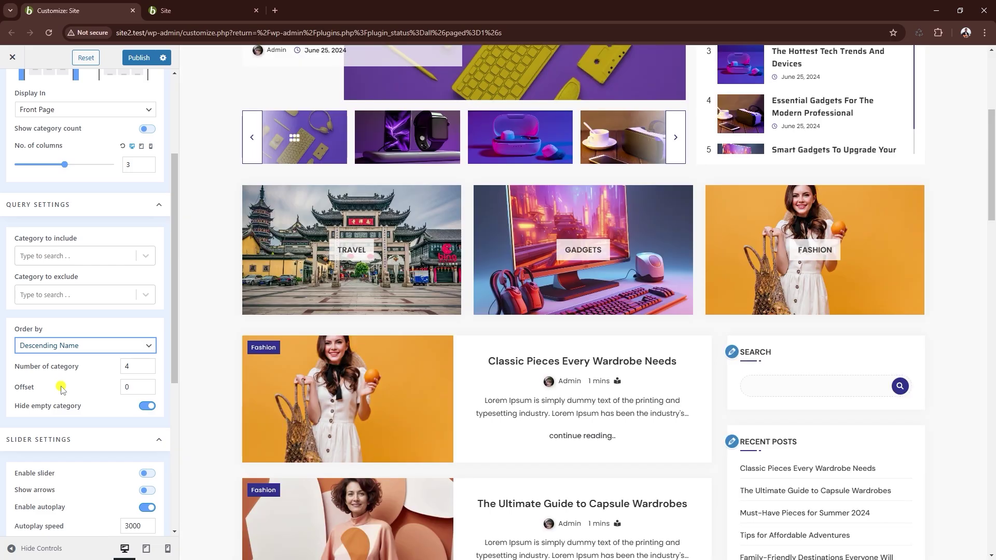
scroll(85, 276, "down", 1)
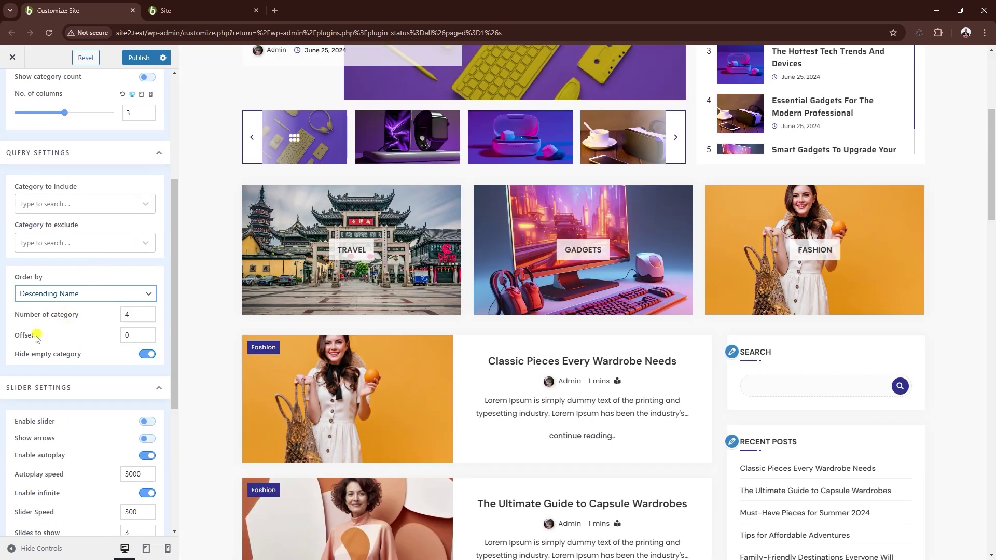
Step: Set the category collection's image size to 1536x1536 and its image ratio to 0.6
scroll(99, 285, "down", 3)
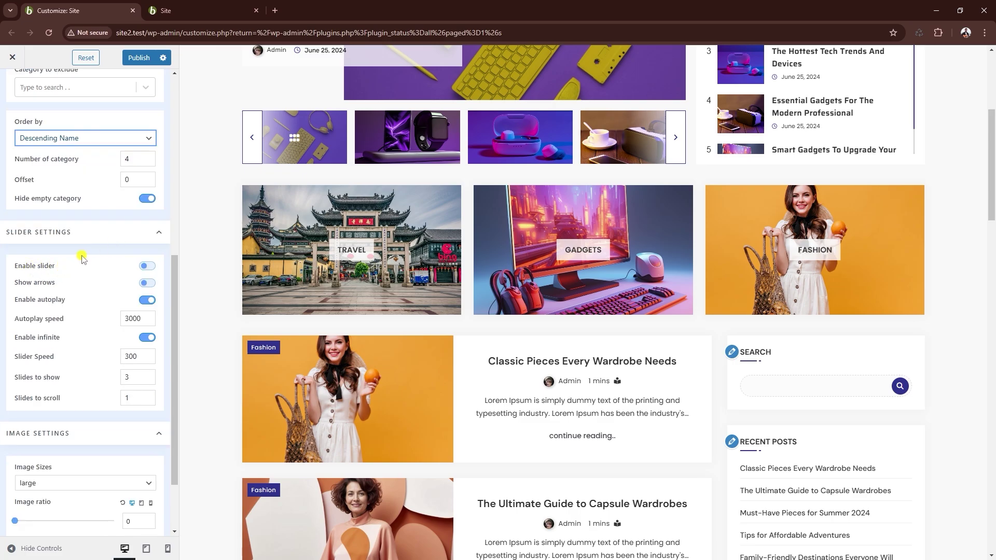
scroll(83, 254, "down", 2)
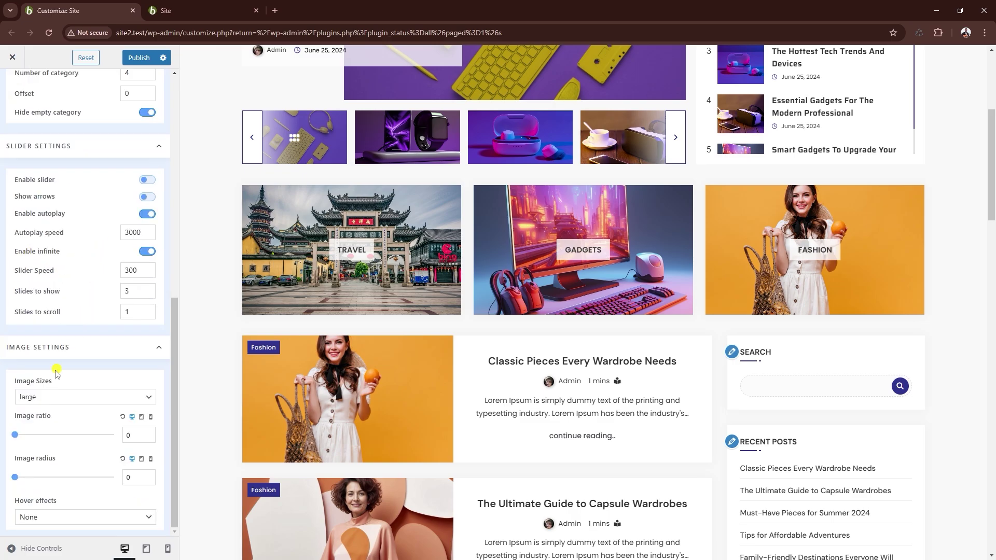
left_click(63, 399)
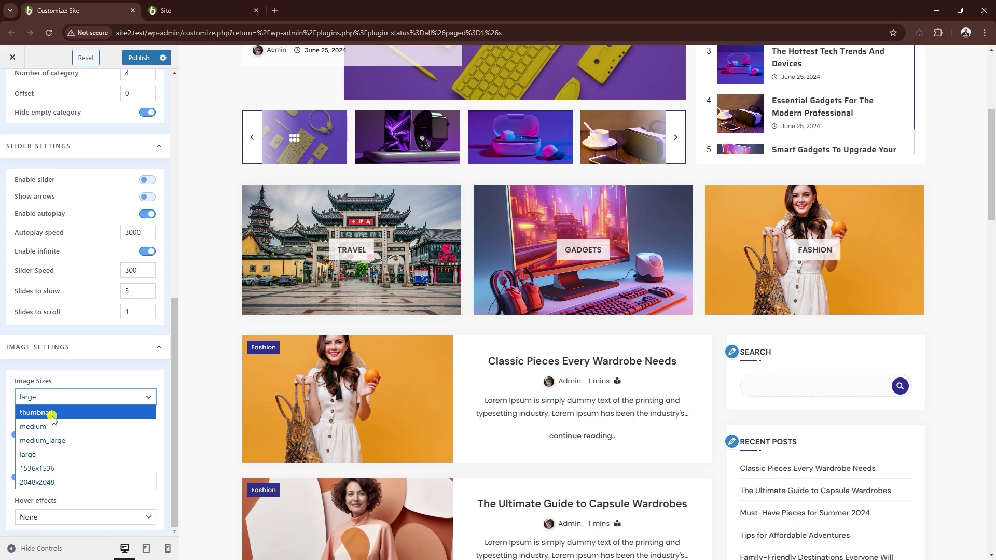
left_click(54, 469)
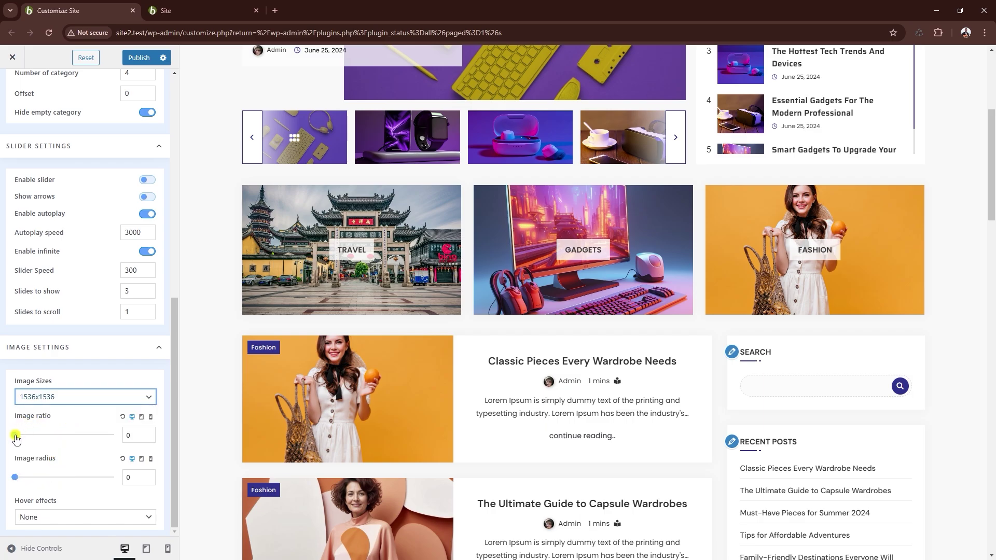
left_click_drag(15, 435, 47, 441)
left_click_drag(54, 439, 51, 439)
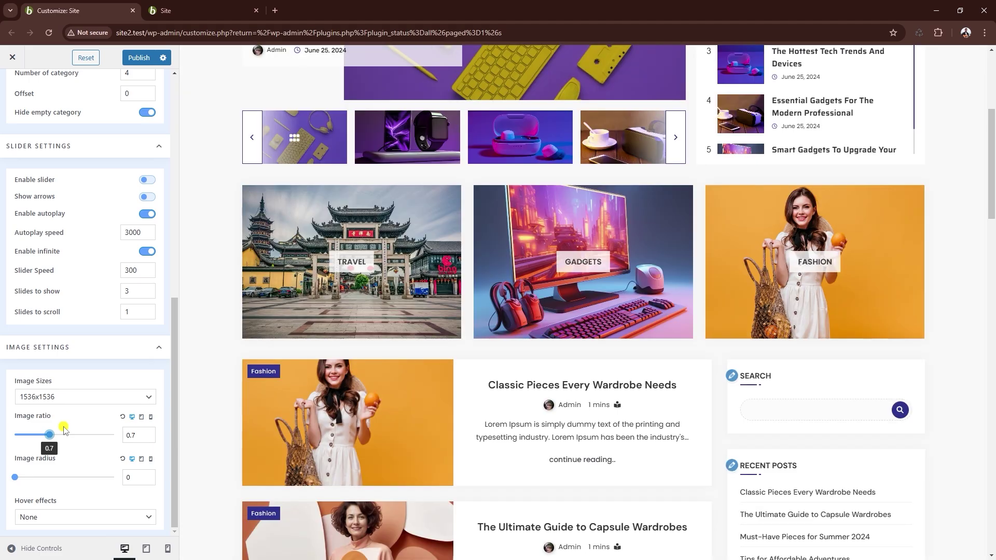
left_click_drag(61, 432, 45, 441)
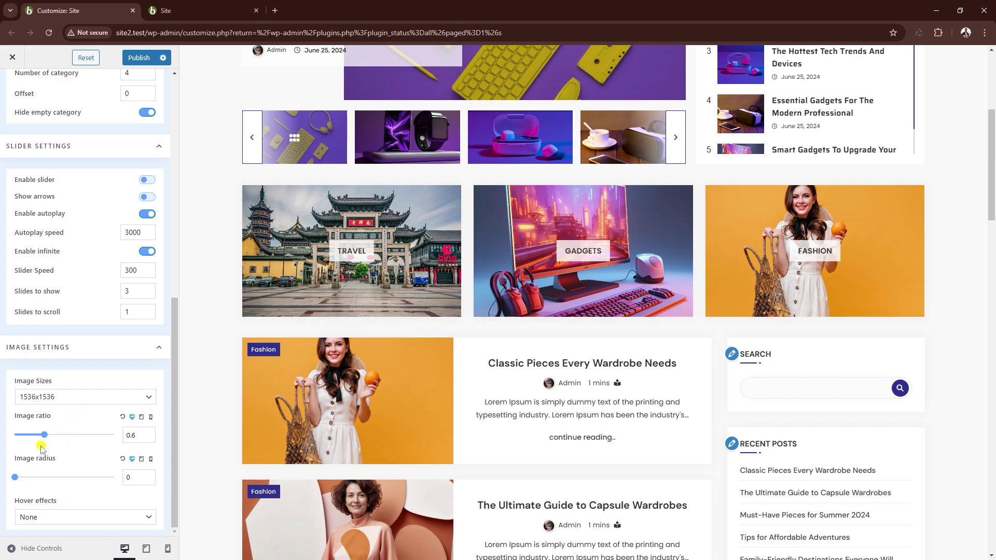
Step: Set the category collection's image radius to 3, try hover Effect 1, and choose Effect 2 as the hover effect
mouse_move(15, 478)
left_mouse_down()
mouse_move(61, 477)
mouse_move(15, 478)
left_mouse_up()
left_click(149, 476)
left_click(149, 475)
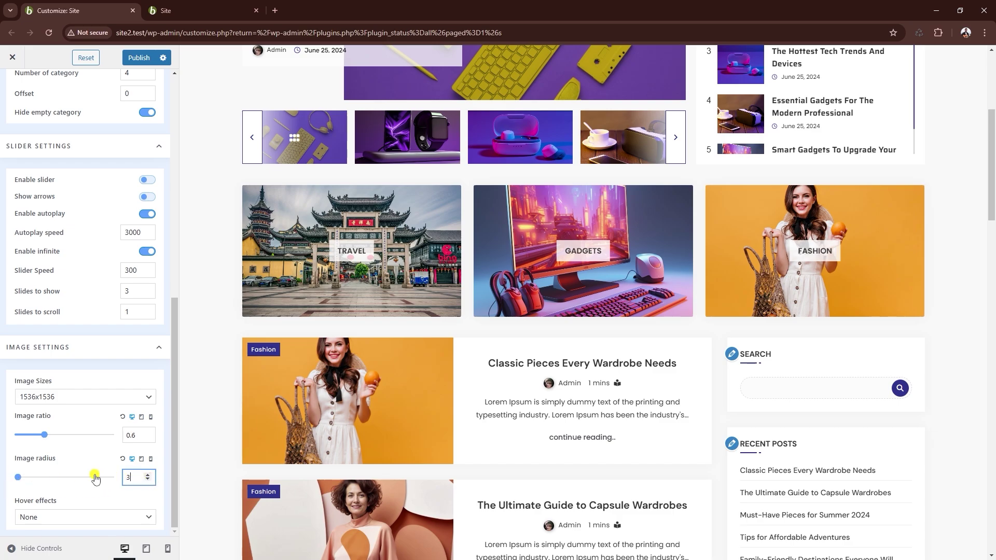
left_click(42, 517)
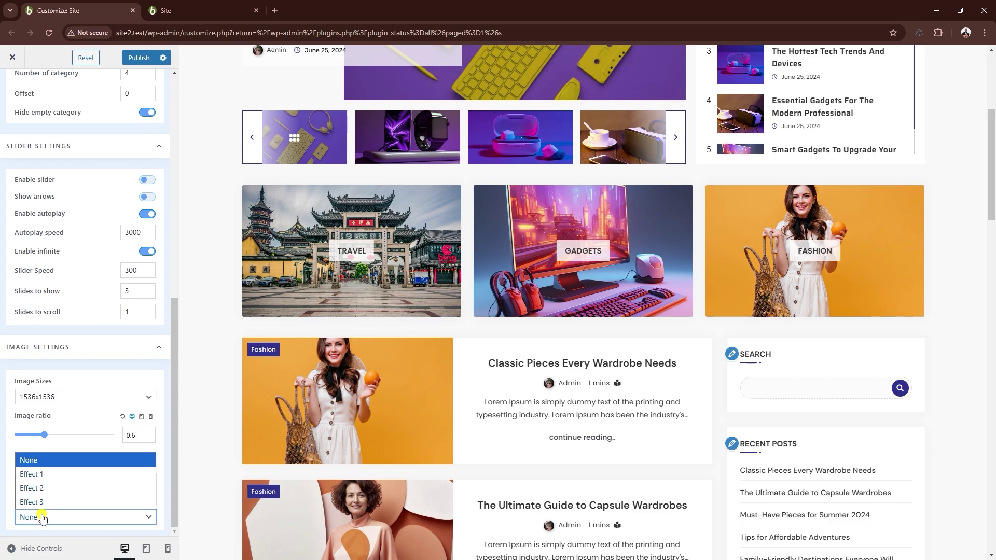
left_click(44, 474)
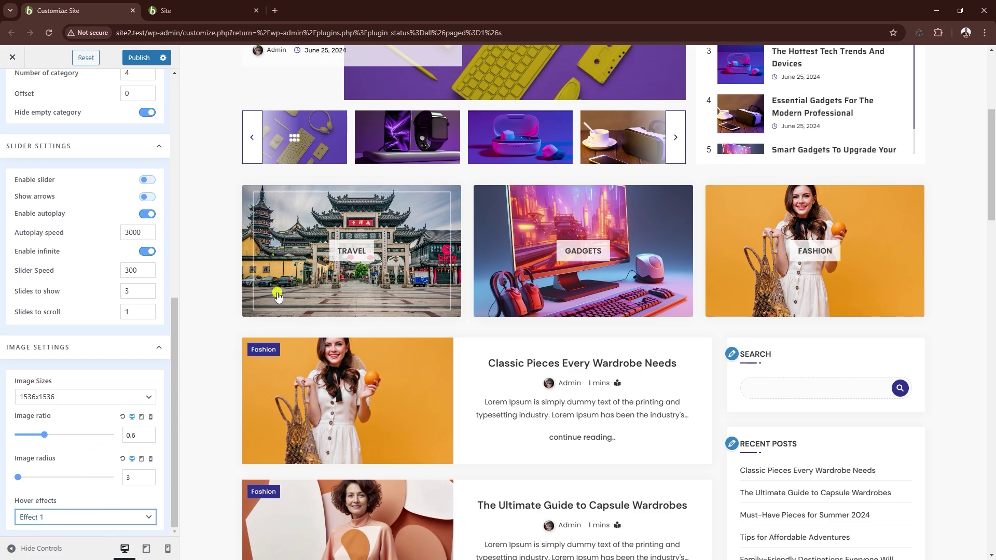
left_click(75, 518)
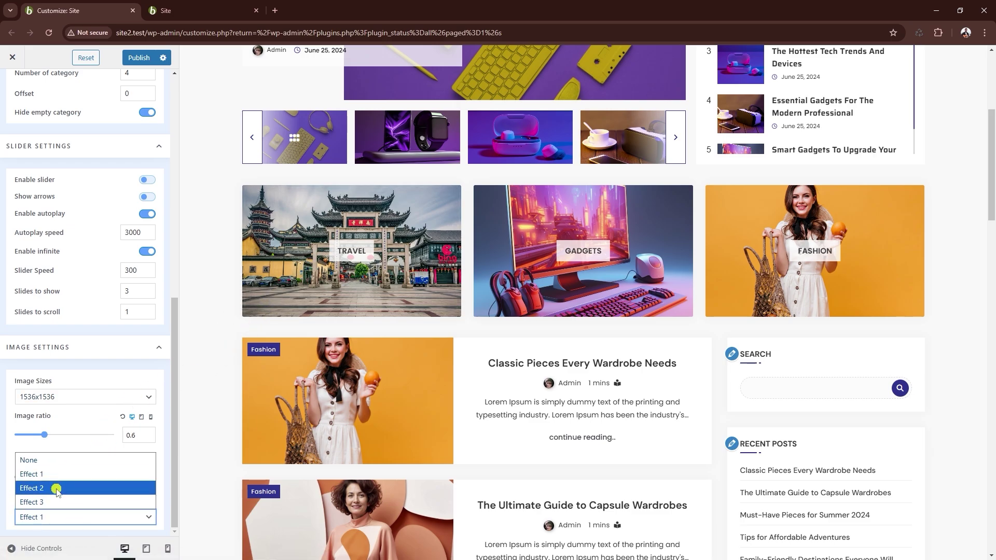
left_click(61, 487)
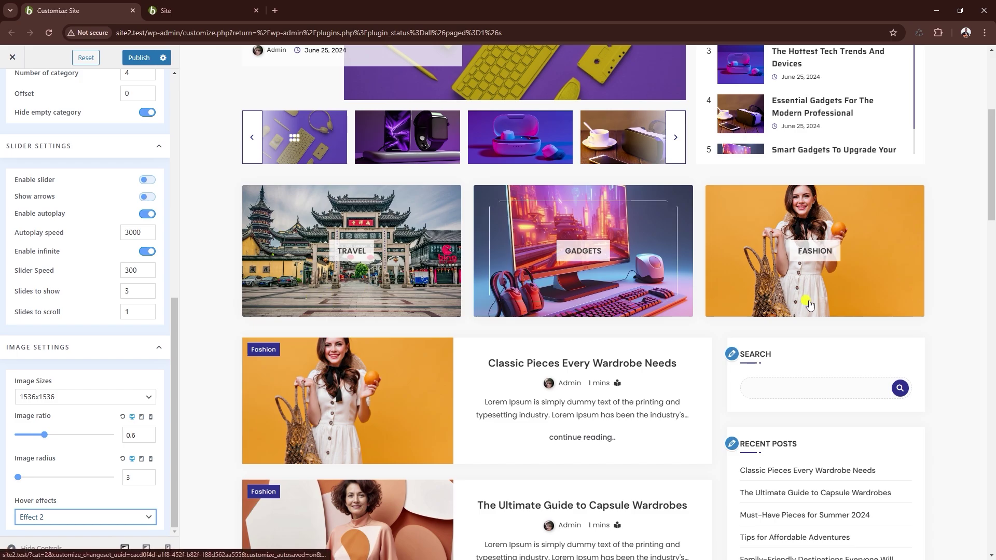
Step: In the category collection's design settings, set the typography to Saira, Medium 500, 16 px, with 0.3 px letter spacing
scroll(105, 271, "up", 9)
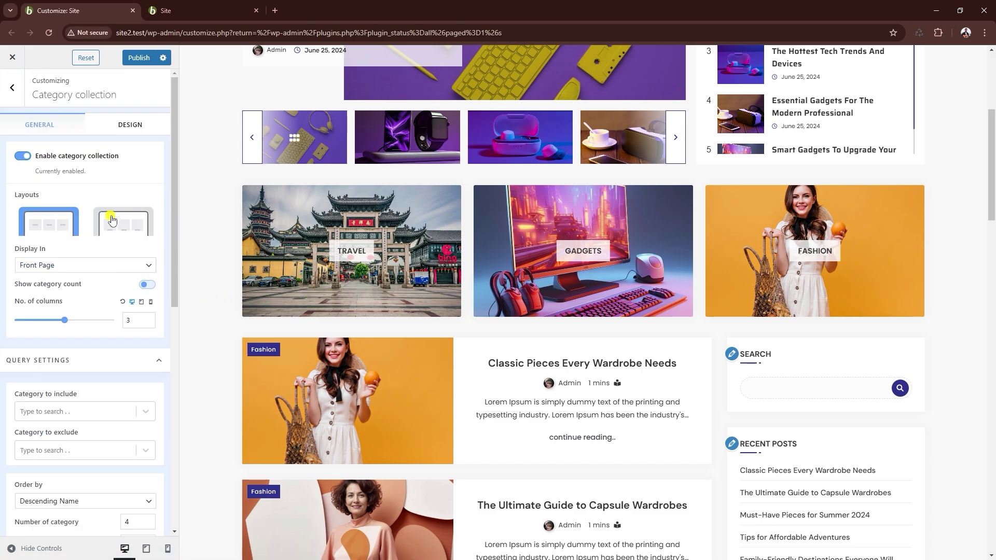
left_click(124, 132)
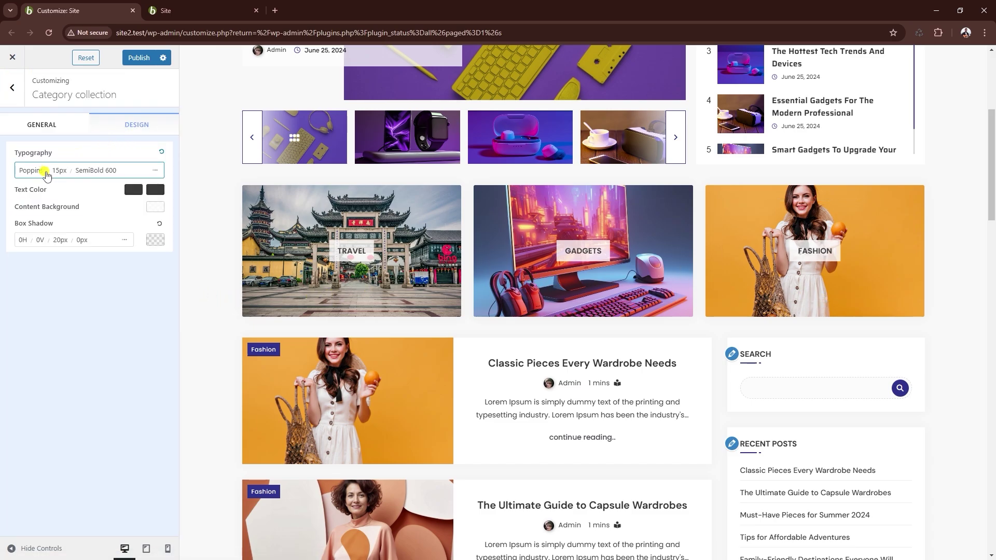
left_click(52, 171)
left_click(67, 233)
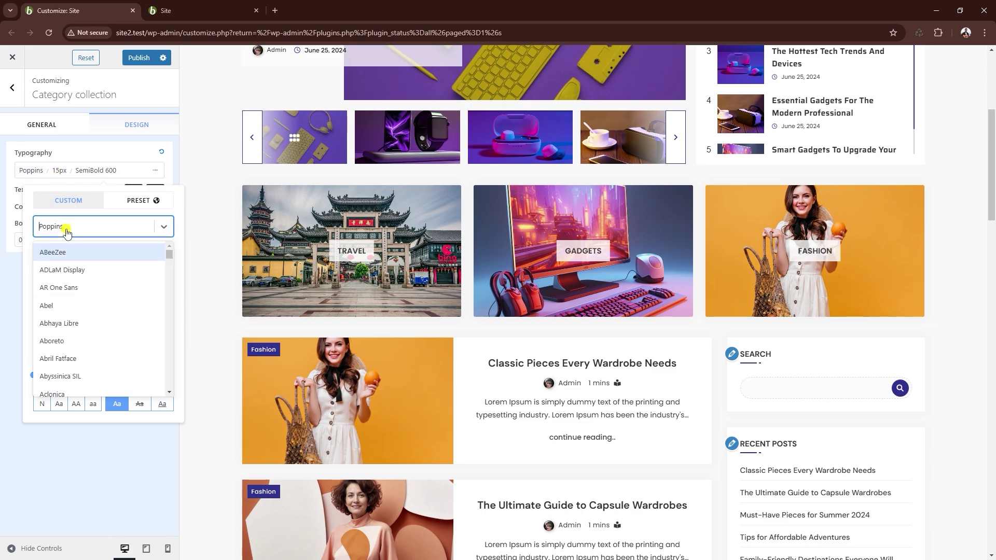
type("saira")
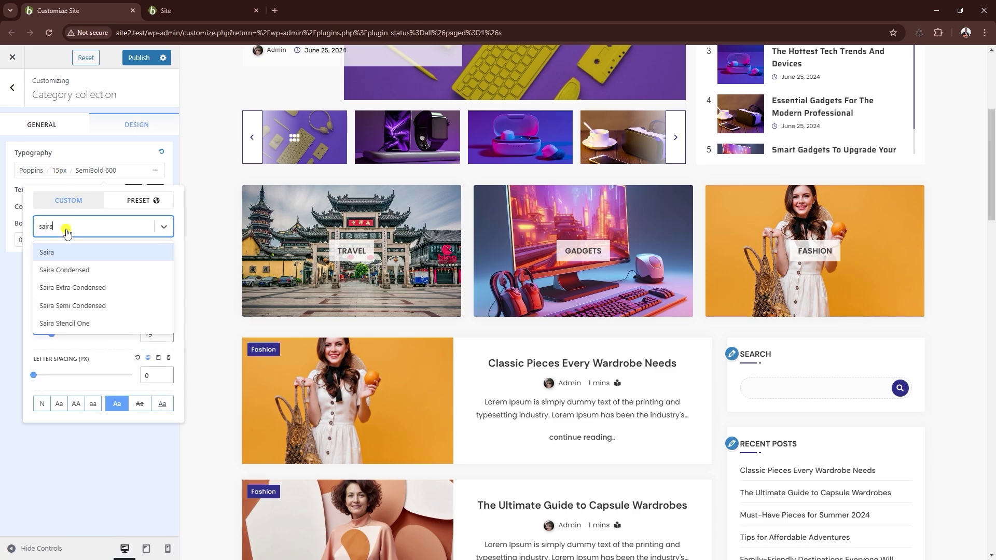
key("Return")
left_click(74, 254)
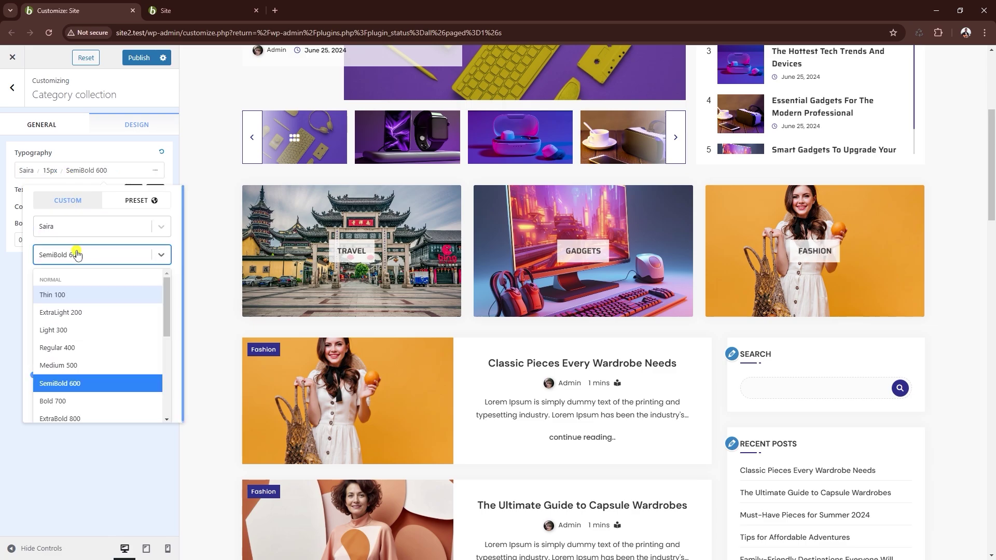
left_click(86, 366)
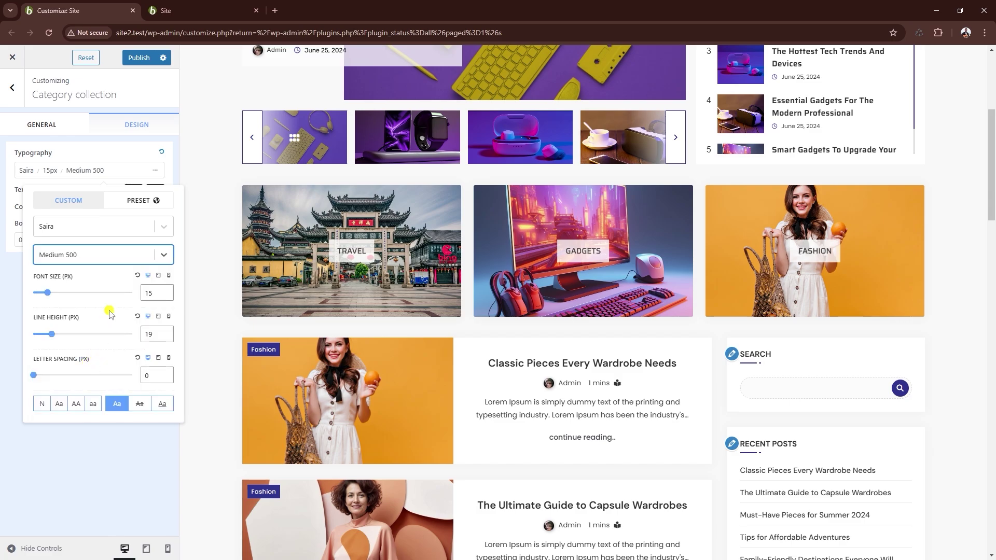
left_click(164, 291)
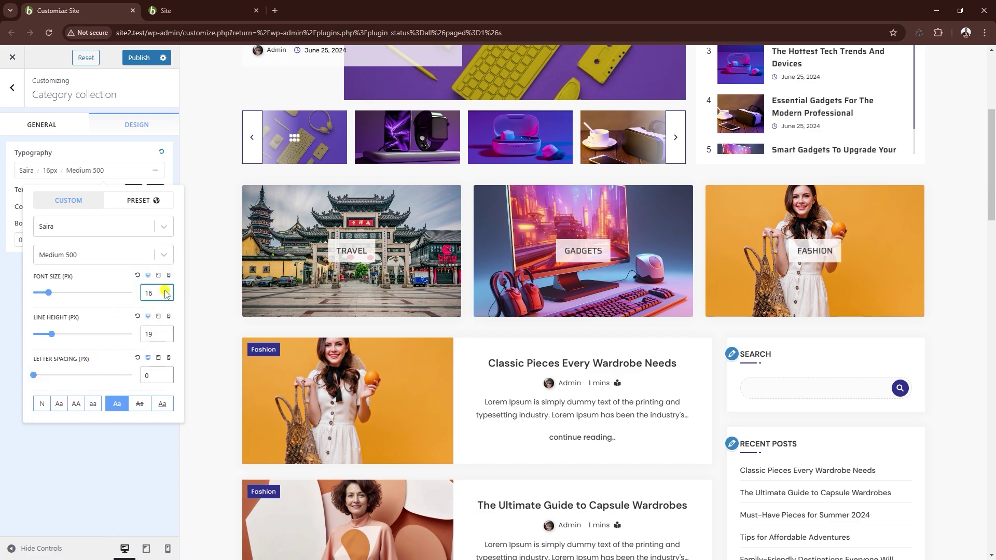
left_click(166, 374)
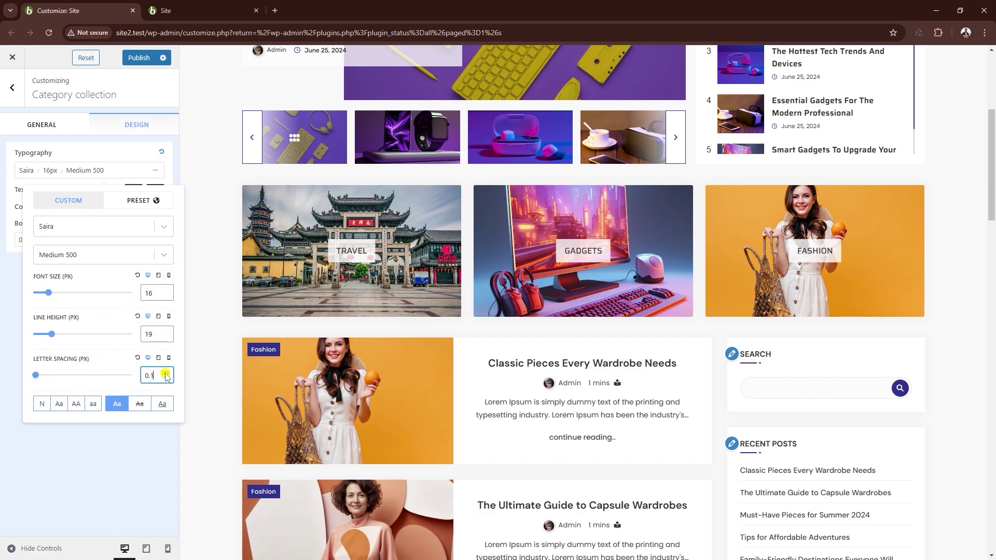
Step: Try SemiBold 600 as the category titles' font weight, then restore Medium 500 and close the typography settings
left_click(77, 255)
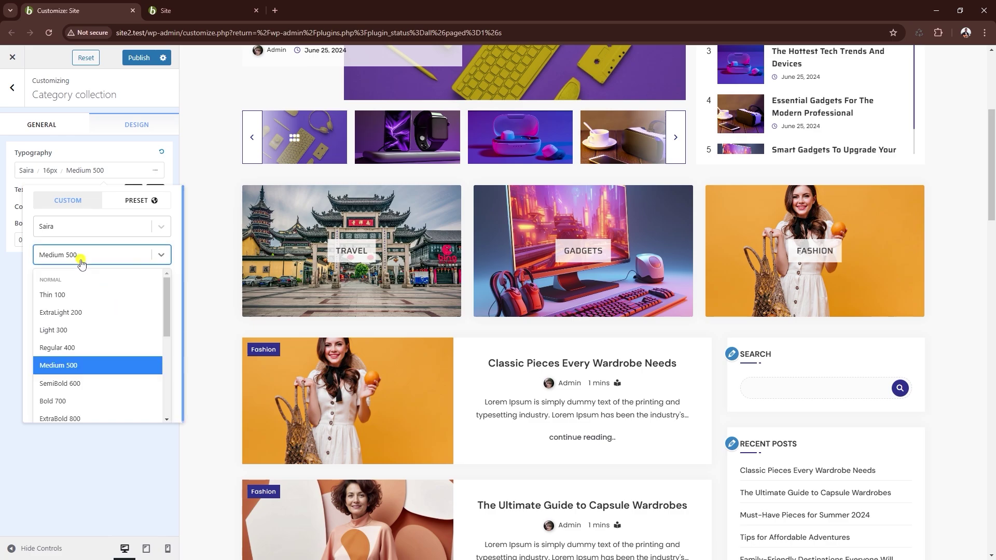
left_click(89, 381)
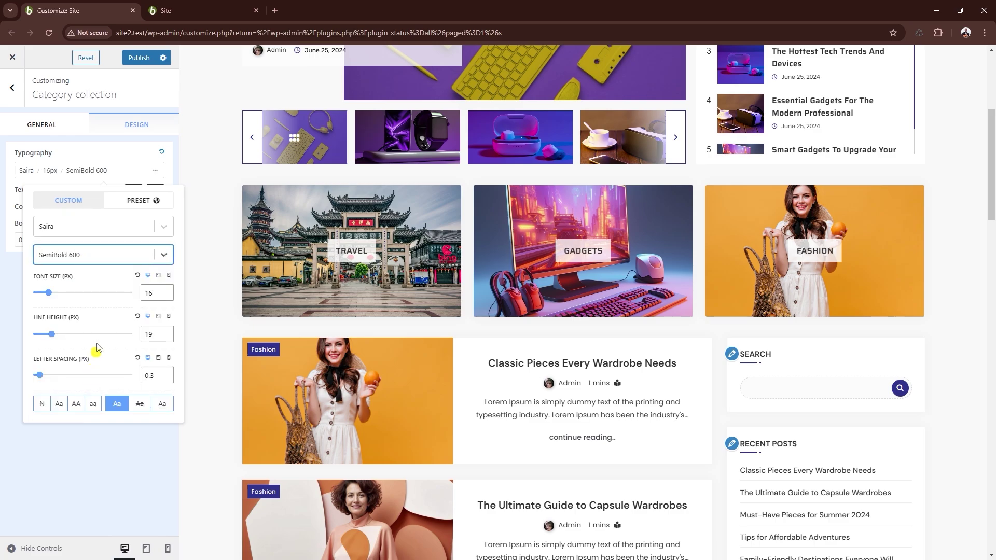
left_click(66, 256)
left_click(76, 366)
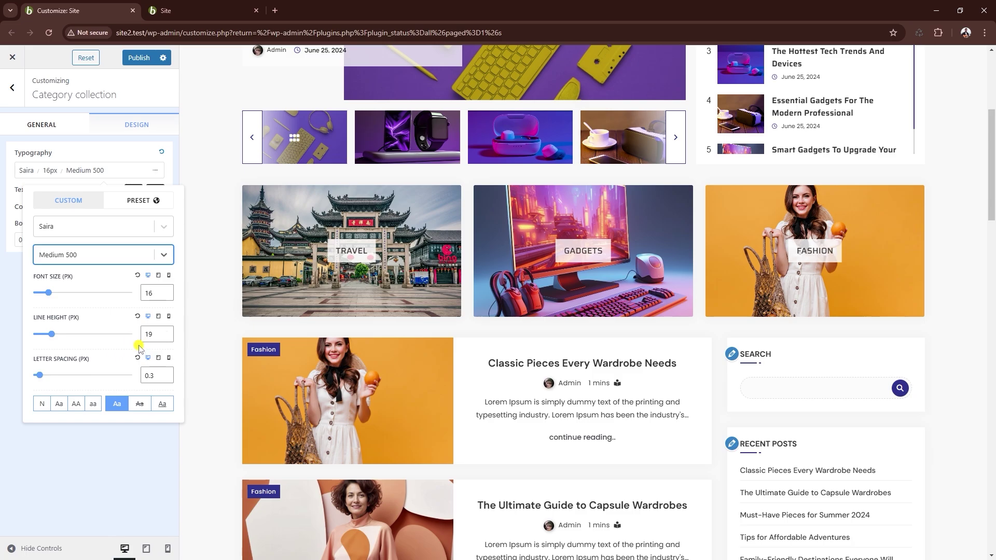
left_click(114, 463)
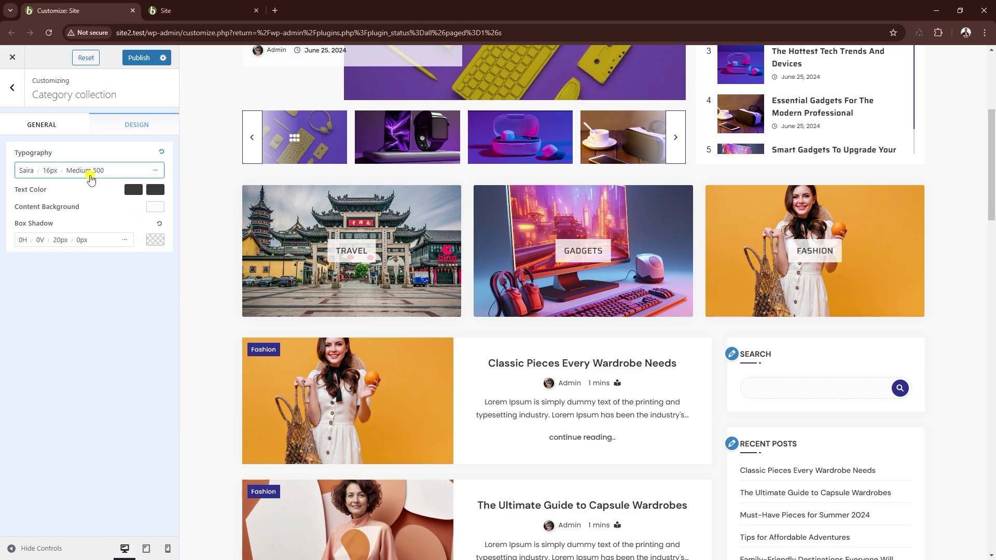
Step: Capitalize the first letter of the category titles, with font size 17 px and letter spacing 0.4 px
left_click(88, 172)
left_click(59, 404)
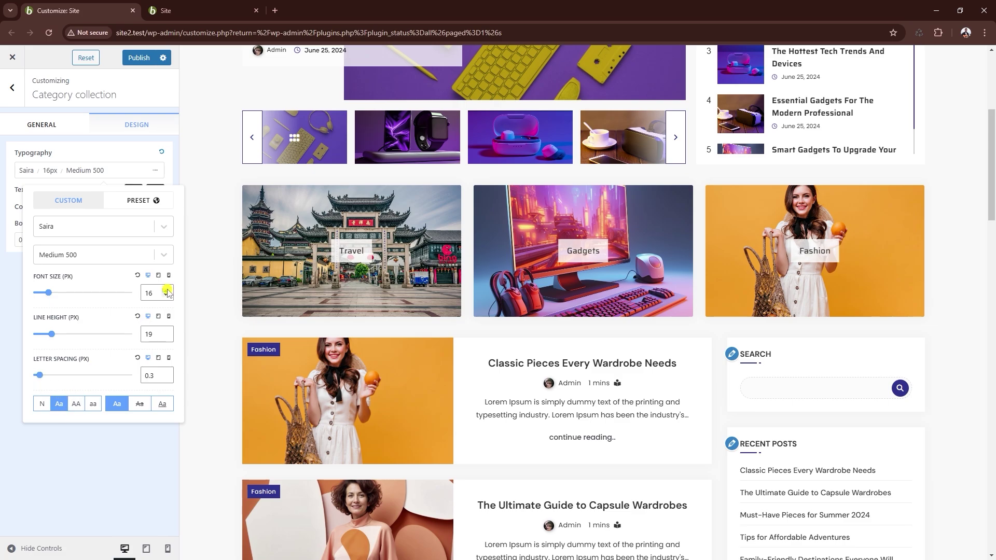
left_click(165, 373)
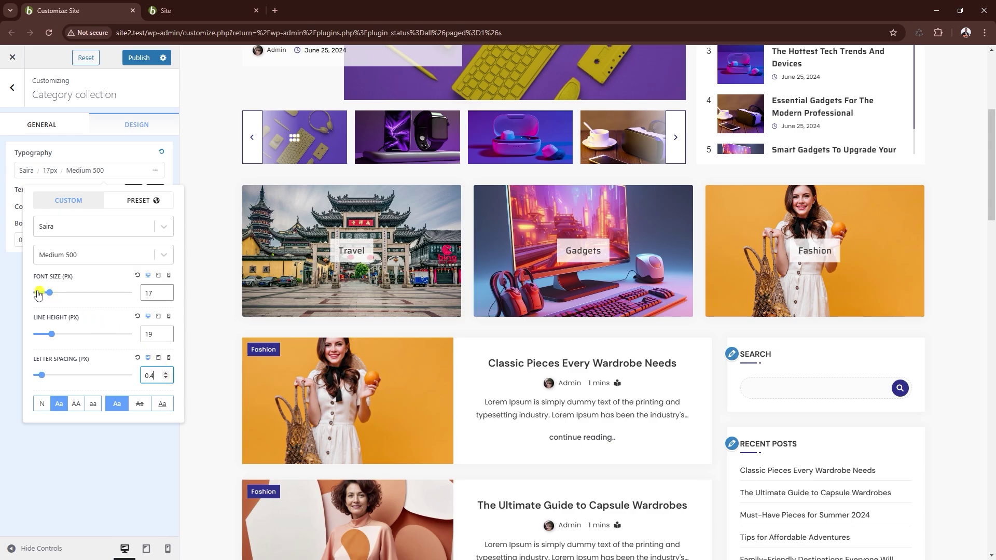
left_click(14, 278)
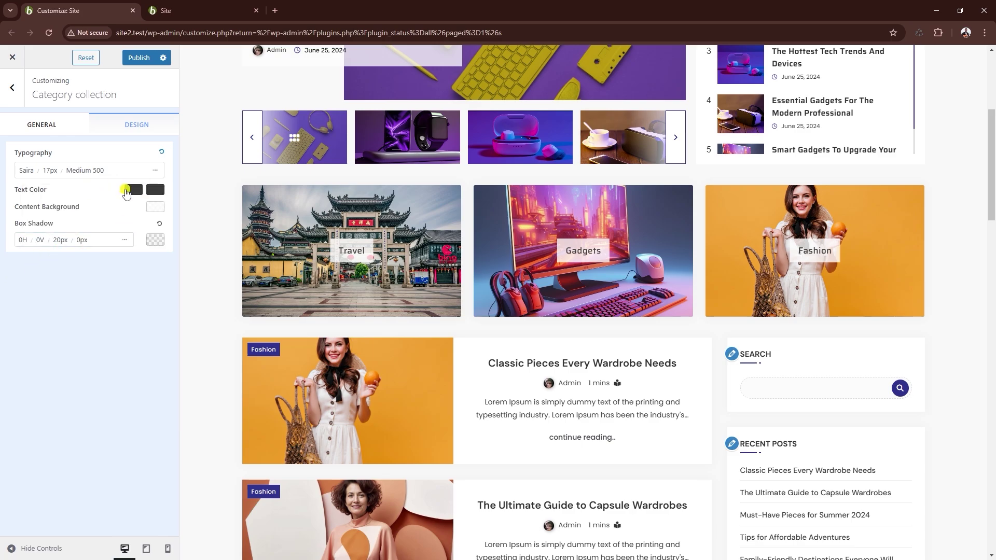
Step: Try several text colors for the category titles and settle on black as the normal text color
left_click(134, 190)
left_click(212, 276)
left_click(257, 218)
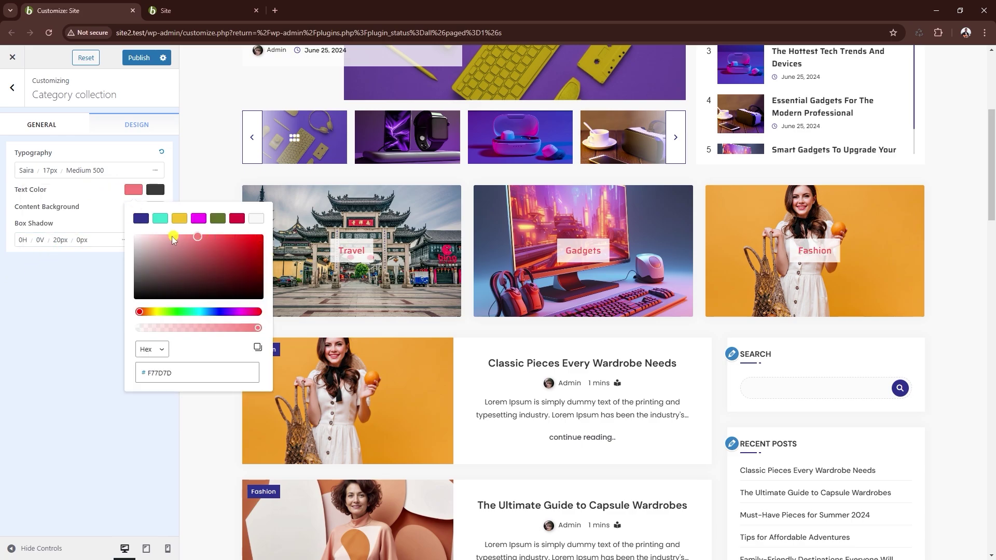
left_click(219, 219)
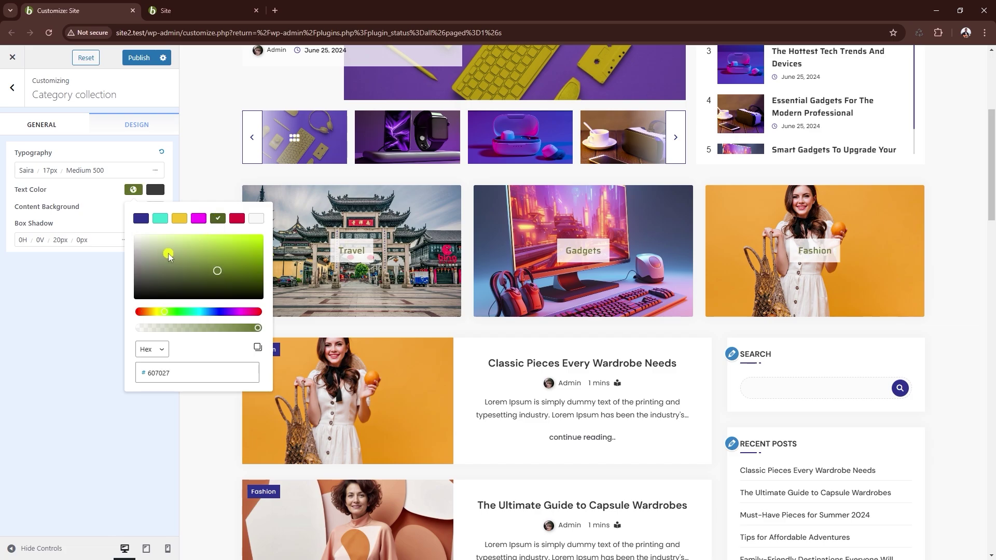
left_click_drag(142, 245, 107, 227)
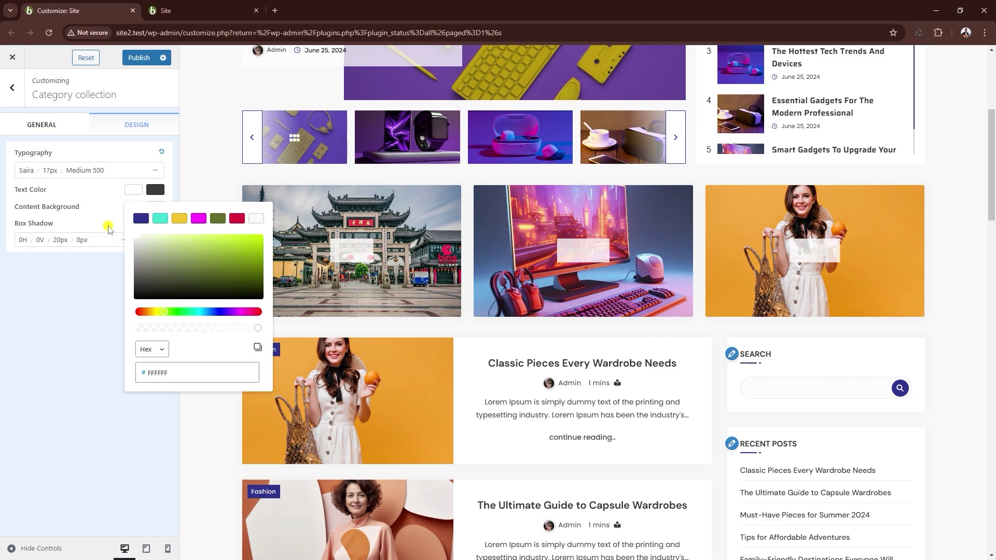
left_click_drag(139, 290, 136, 323)
left_click(96, 291)
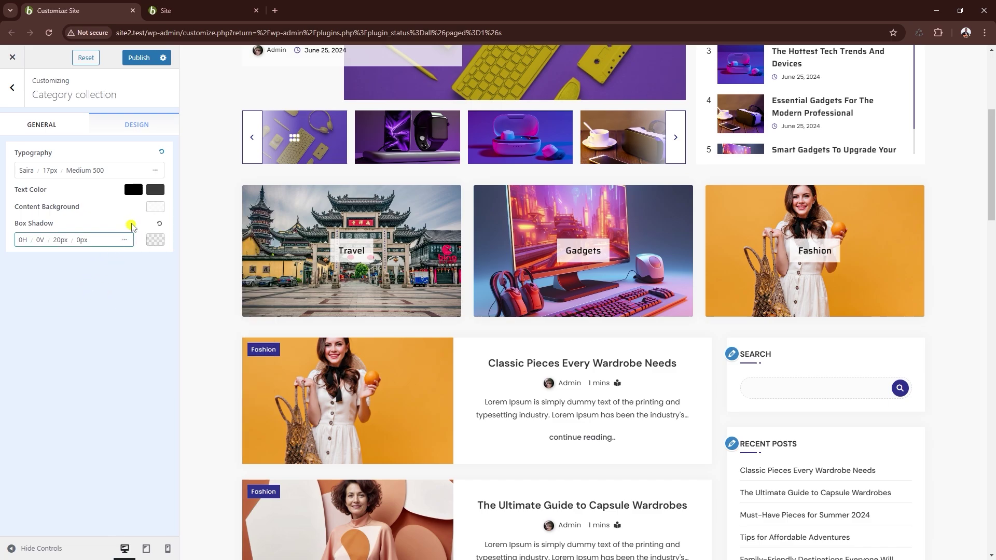
Step: Change the category collection's content background to a more opaque light grey, EFEFEFEB
left_click(155, 206)
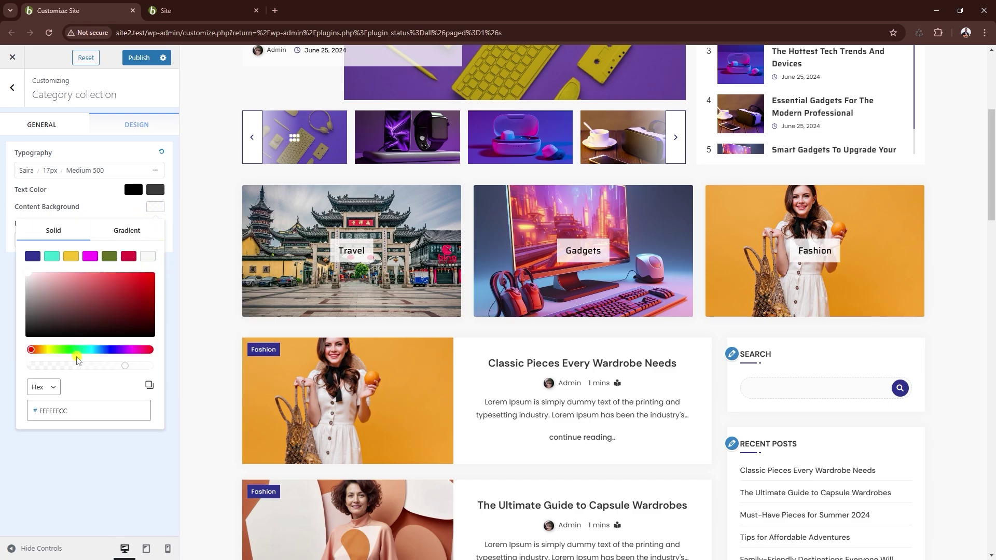
left_click_drag(125, 365, 138, 366)
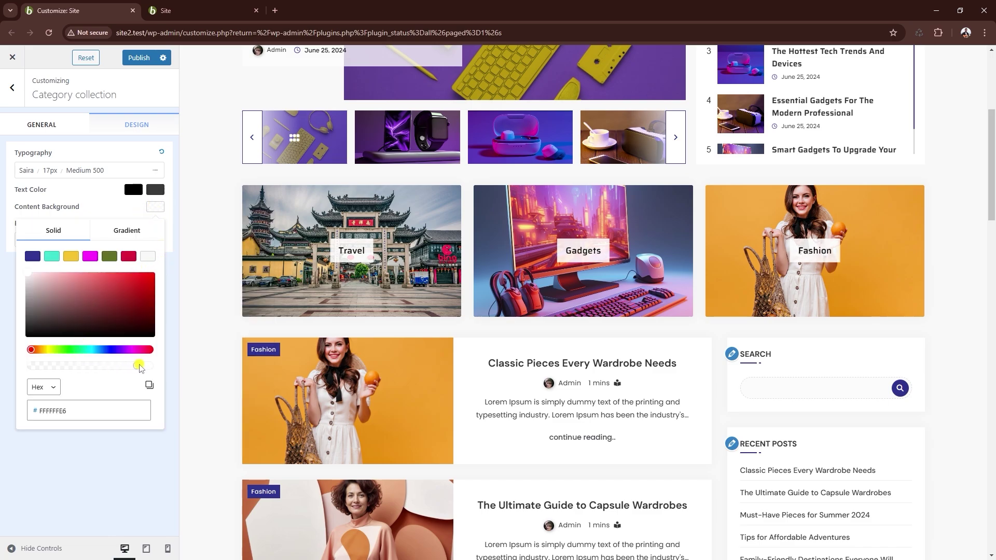
left_click(27, 281)
left_click_drag(27, 280, 23, 277)
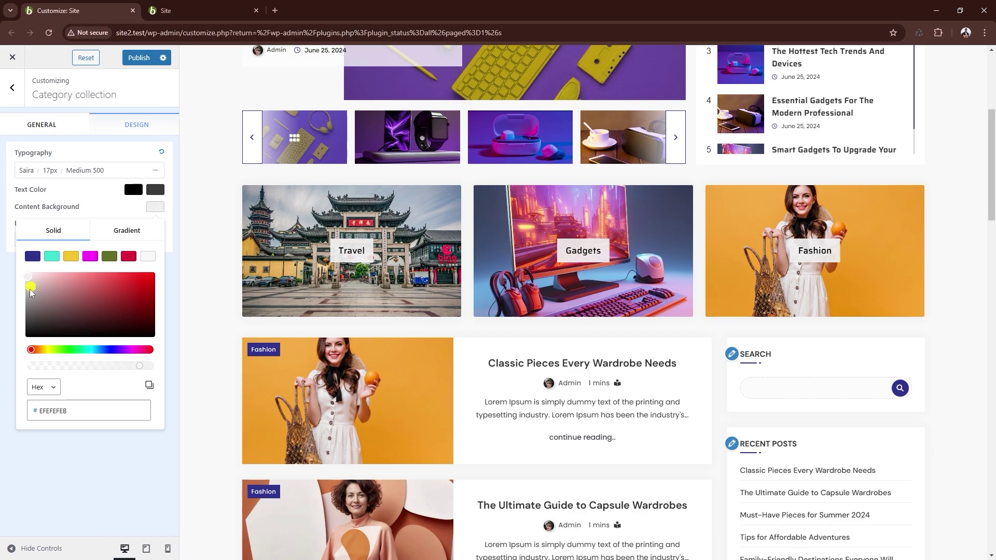
left_click(7, 284)
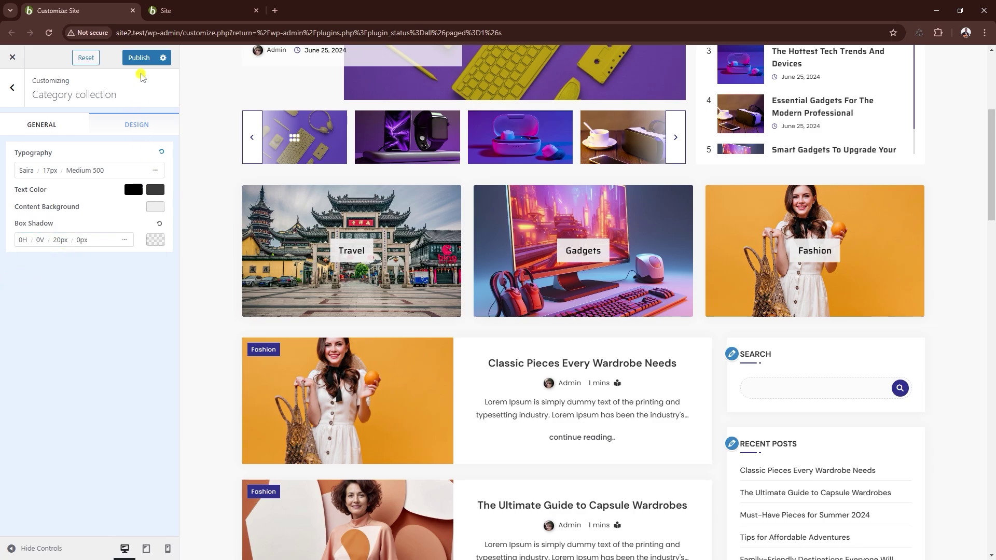
Step: Publish the category collection changes and reload the live site2.test front page to check them
left_click(137, 59)
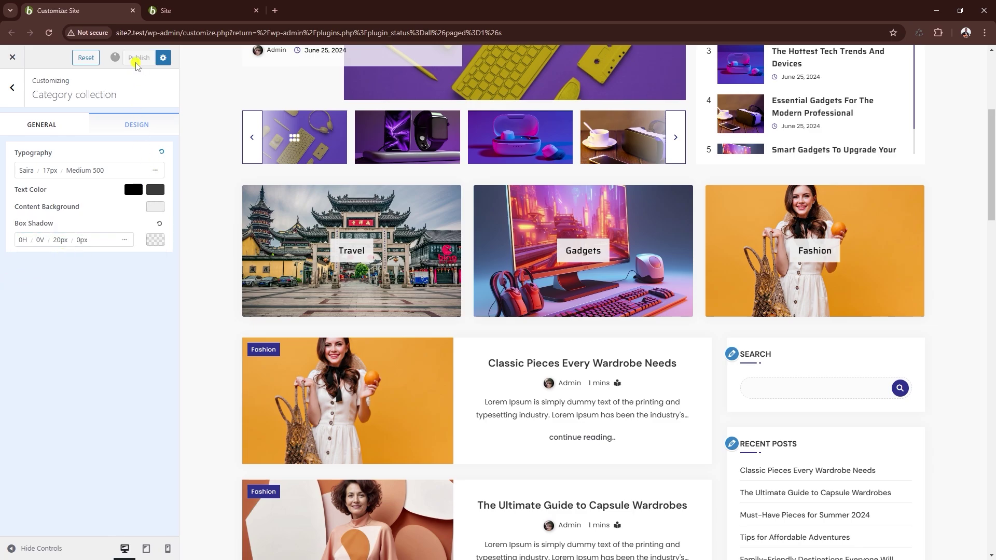
left_click(200, 13)
left_click(215, 34)
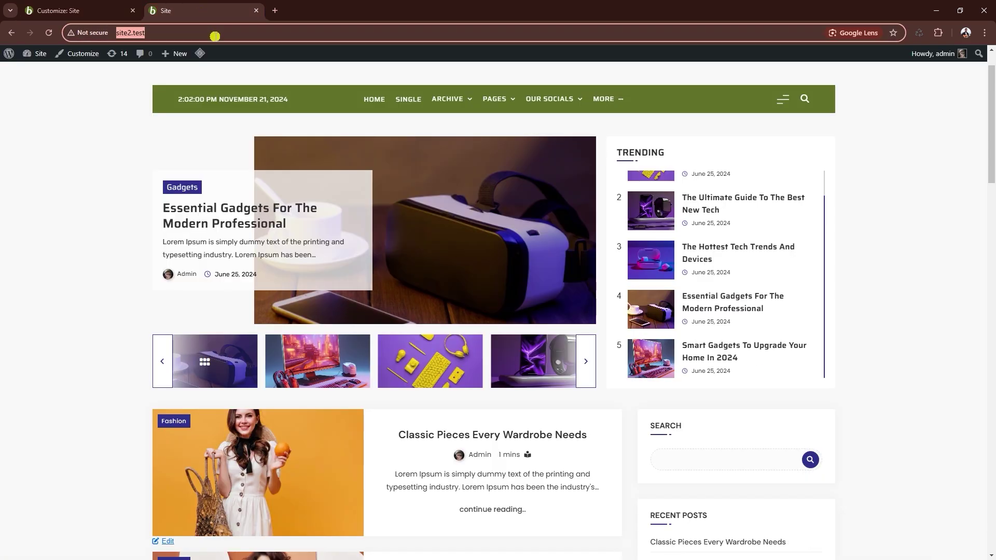
key("Return")
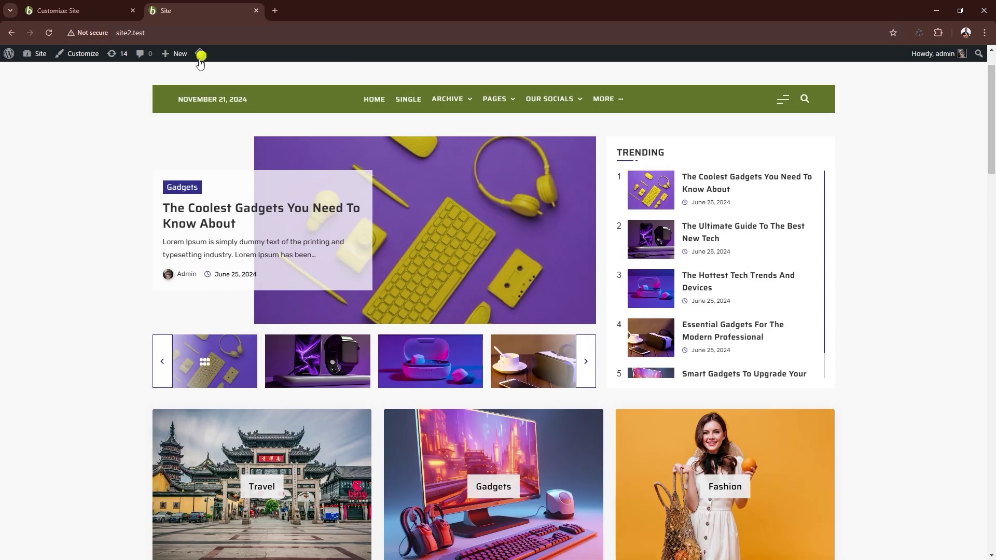
Step: Enable the video playlist in the Customizer's Video Playlist front page options
scroll(114, 144, "down", 3)
scroll(106, 142, "down", 1)
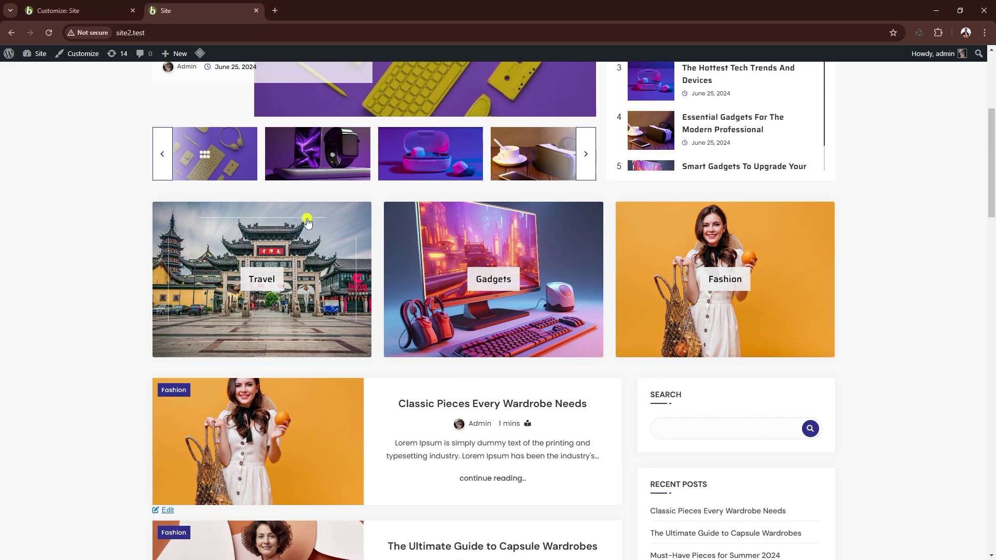
left_click(101, 11)
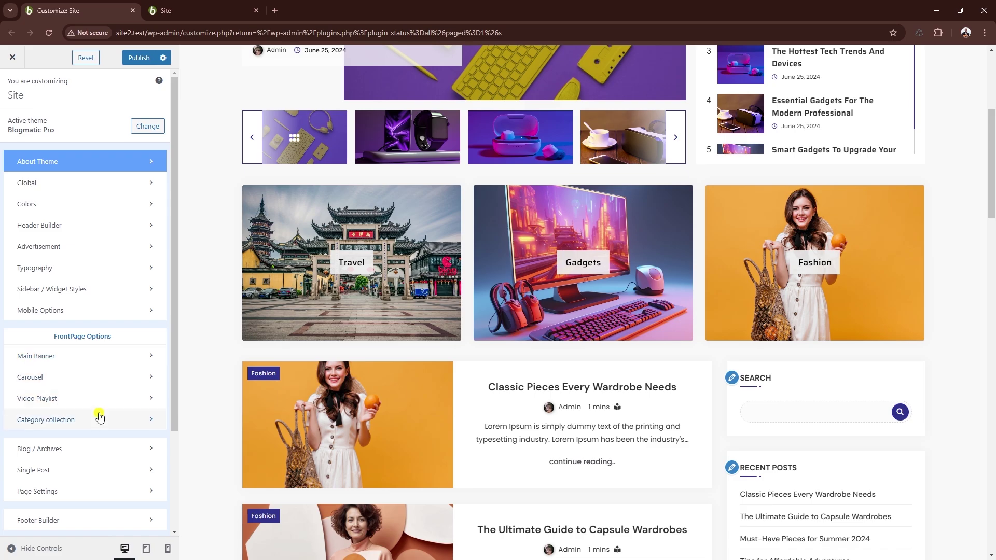
left_click(50, 398)
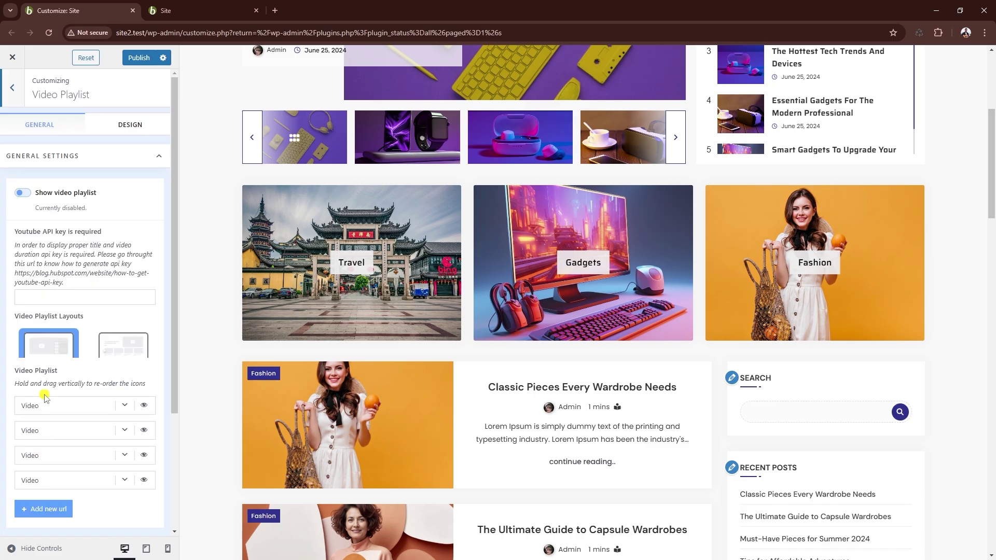
left_click(22, 193)
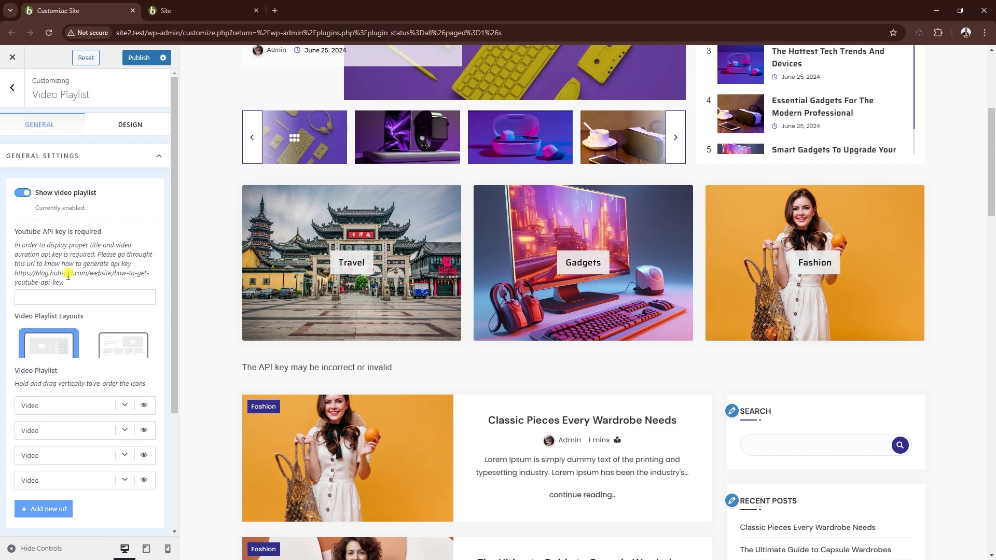
Step: Paste the YouTube API key for the video playlist and play its video in the preview
left_click(49, 300)
key("ctrl+v")
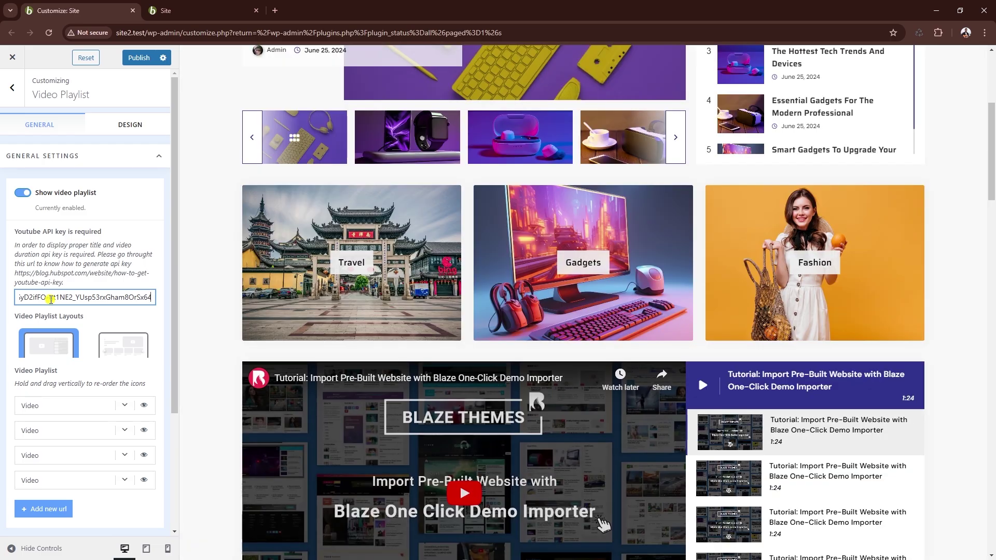
scroll(228, 259, "down", 4)
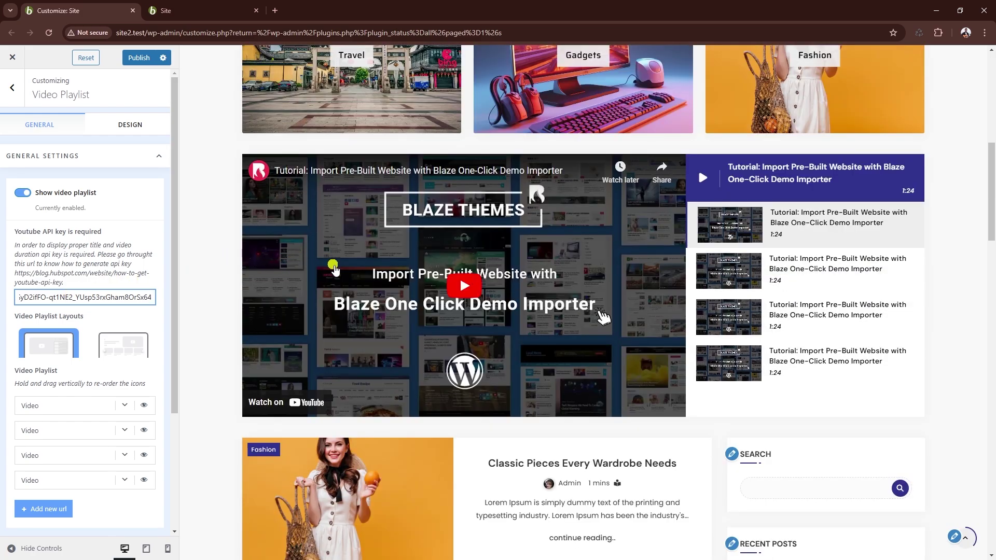
left_click(470, 284)
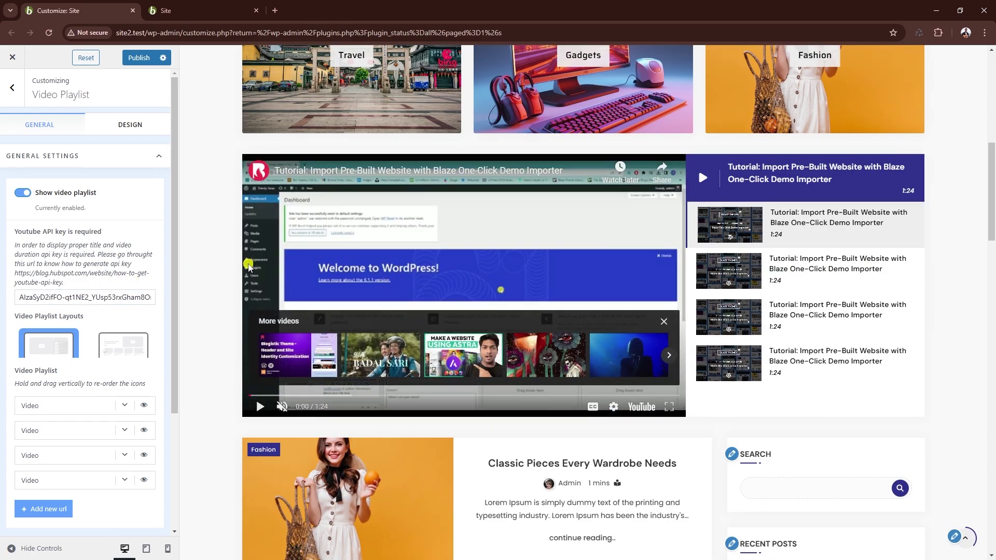
Step: Inspect the URL of the first video entry in the playlist settings
scroll(135, 254, "down", 1)
scroll(122, 251, "down", 1)
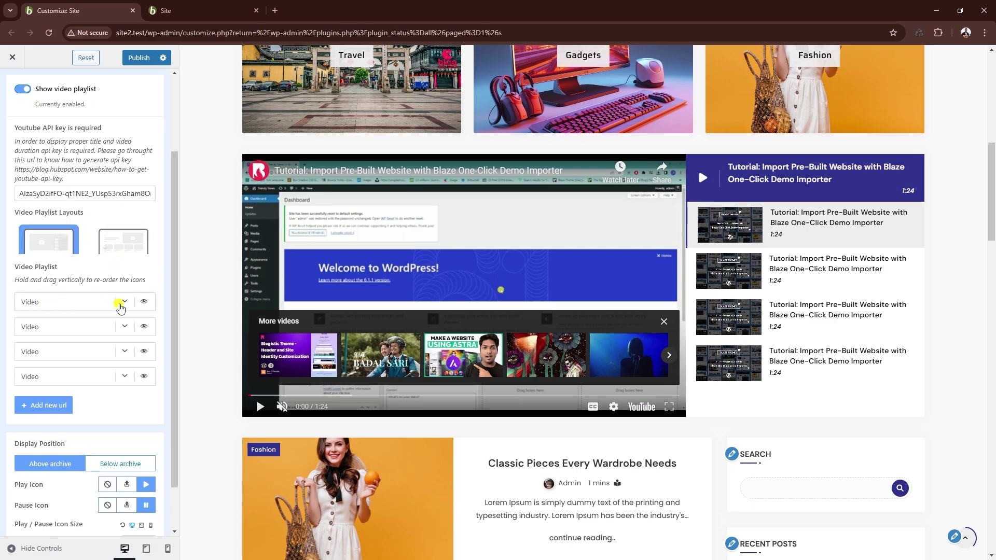
left_click(125, 301)
left_click_drag(94, 337, 116, 338)
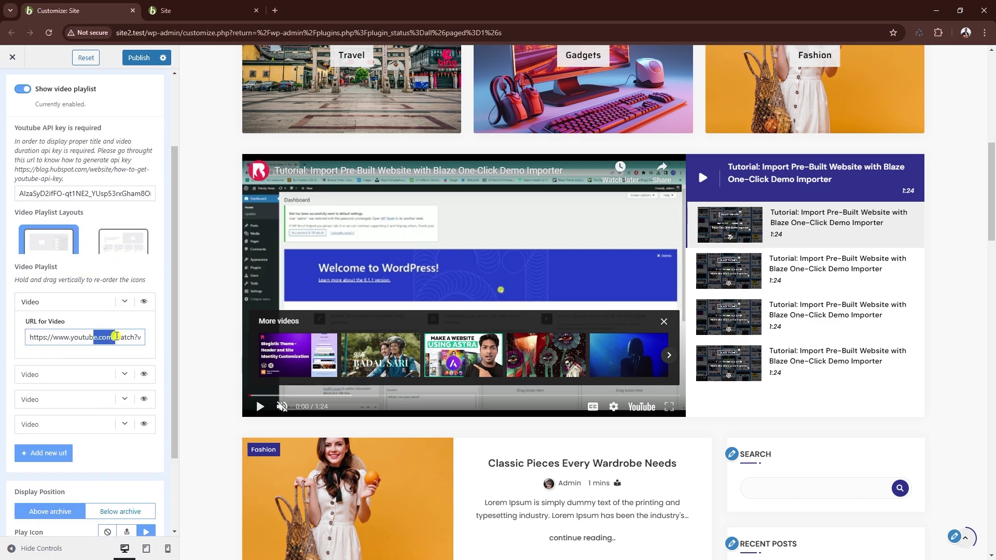
left_click(125, 303)
Step: Add a new video URL entry to the playlist and check it in the preview's video list
scroll(115, 283, "down", 1)
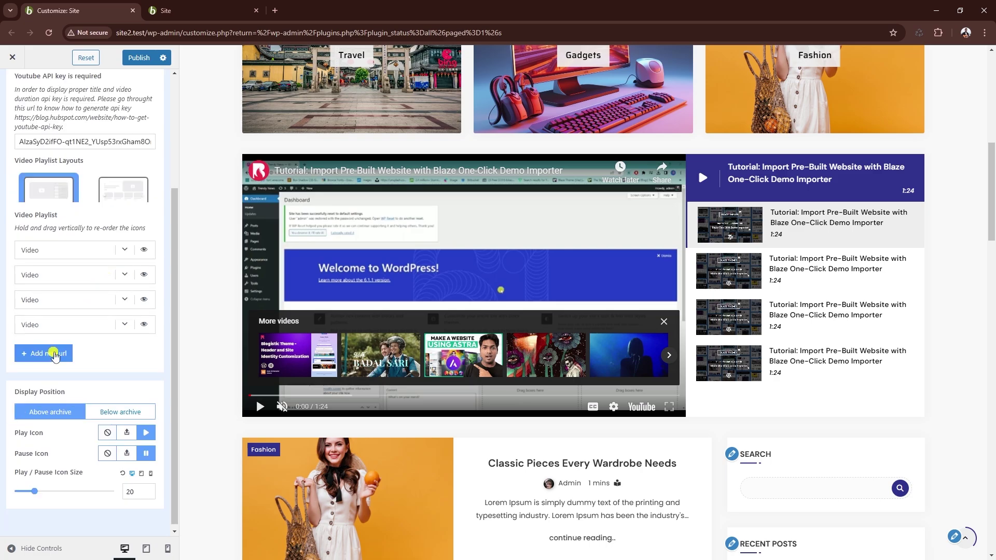
left_click(38, 353)
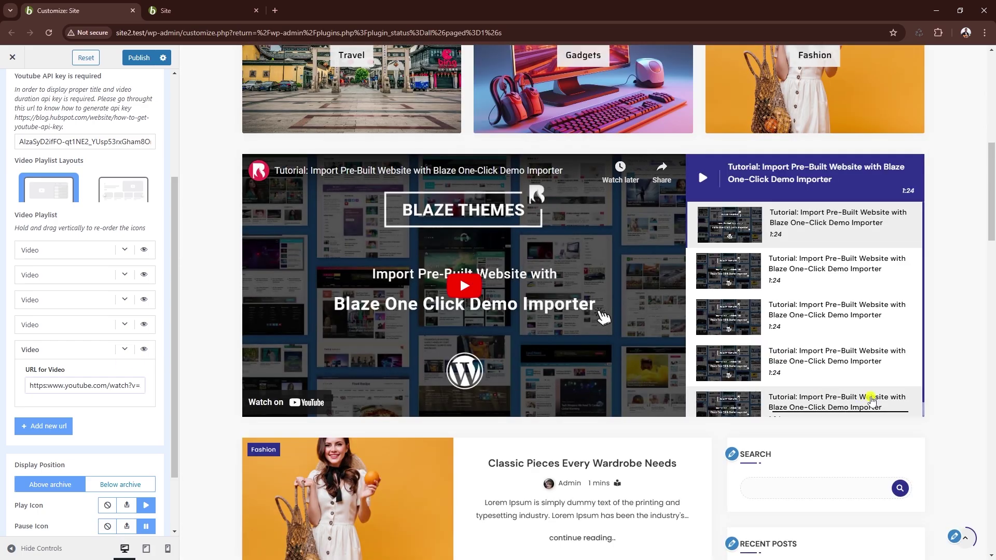
scroll(830, 353, "down", 1)
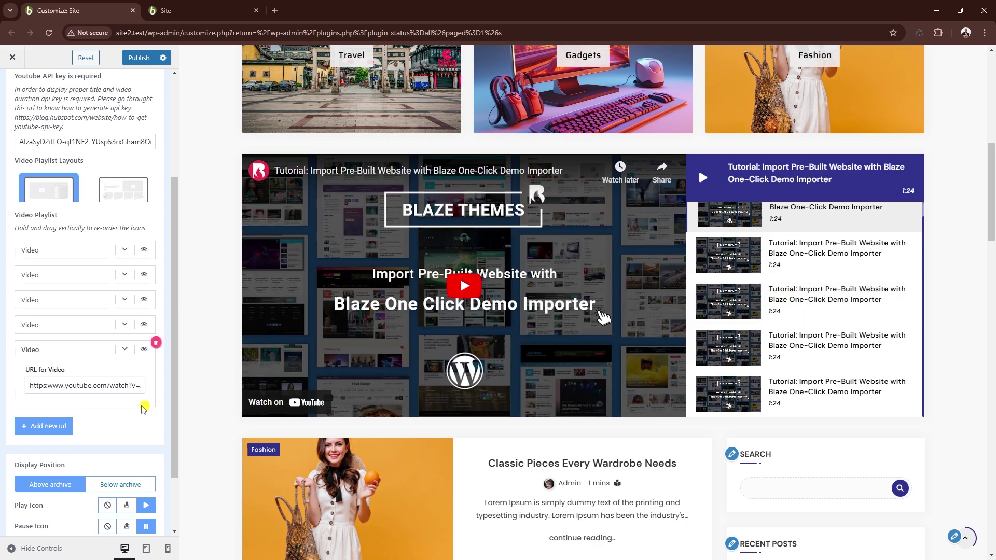
left_click(125, 349)
Step: Set the video playlist's display position to Below archive and review it beneath the posts in the preview
scroll(125, 352, "down", 1)
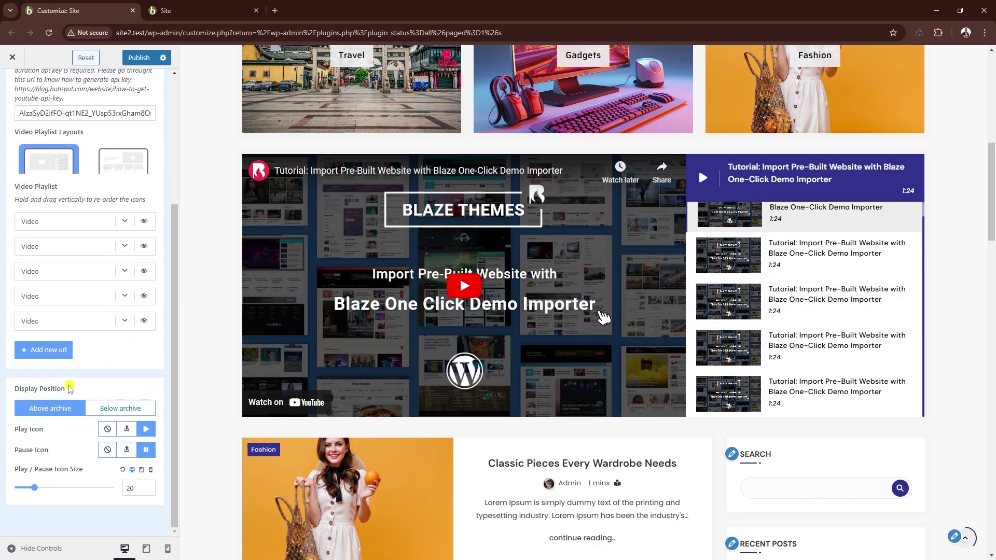
left_click(132, 411)
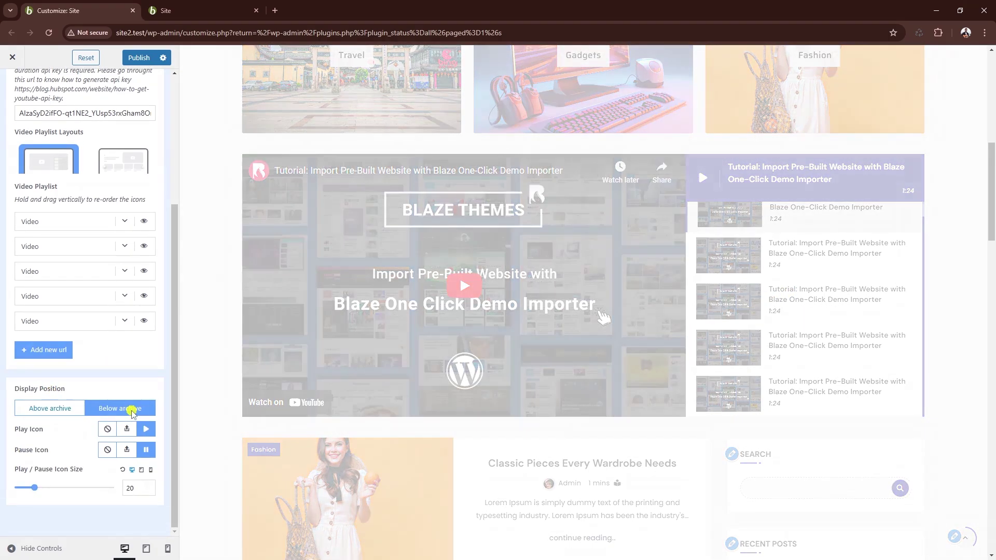
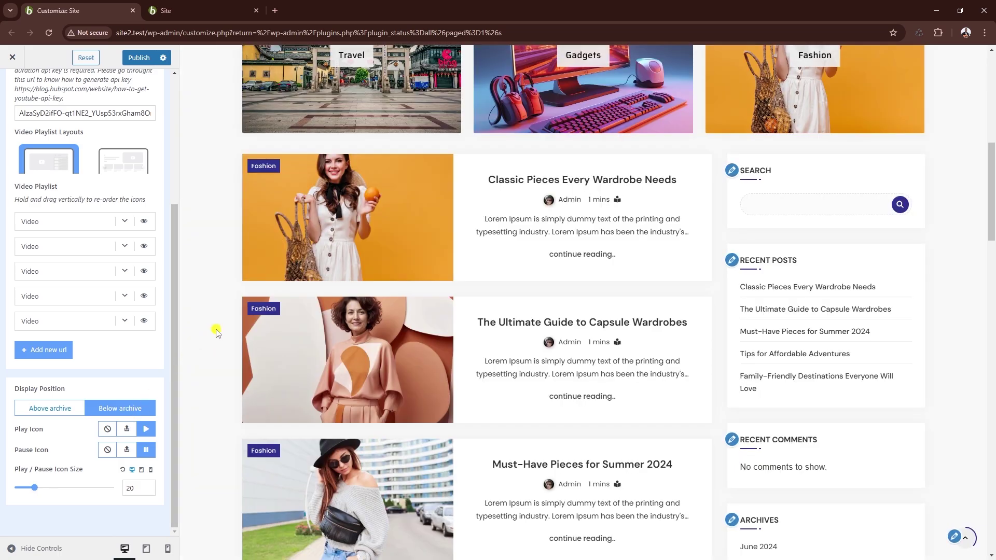
scroll(208, 299, "down", 5)
scroll(208, 297, "down", 20)
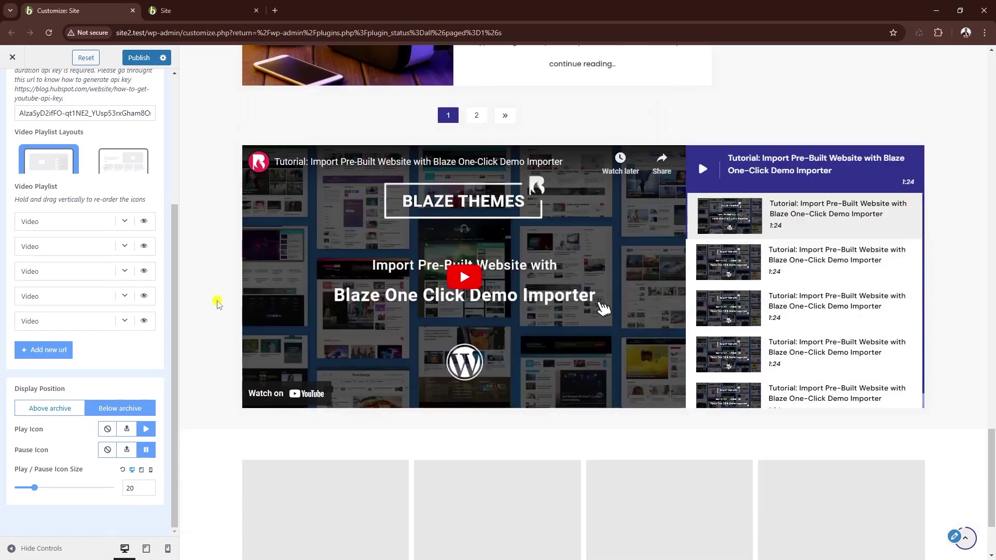
scroll(778, 322, "up", 2)
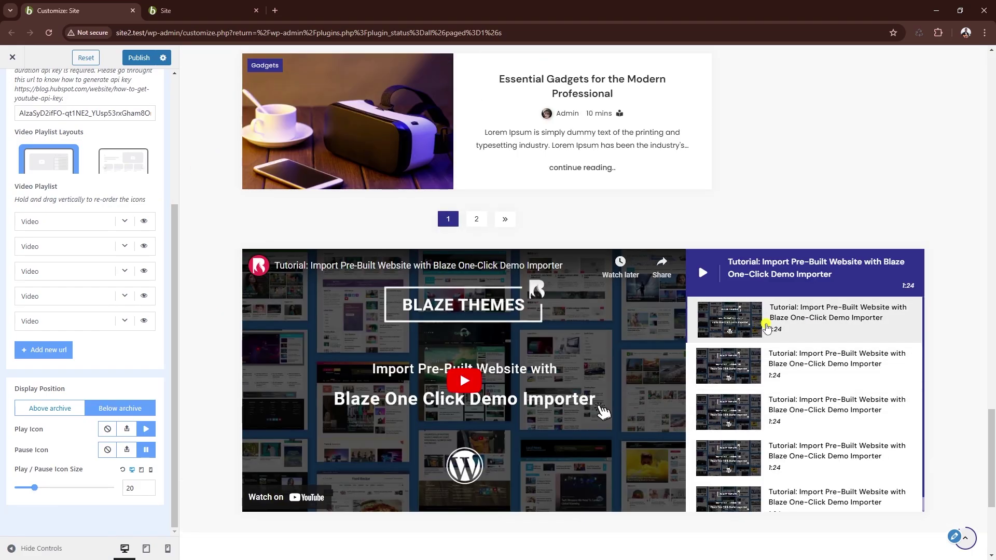
scroll(767, 326, "down", 1)
scroll(766, 327, "down", 2)
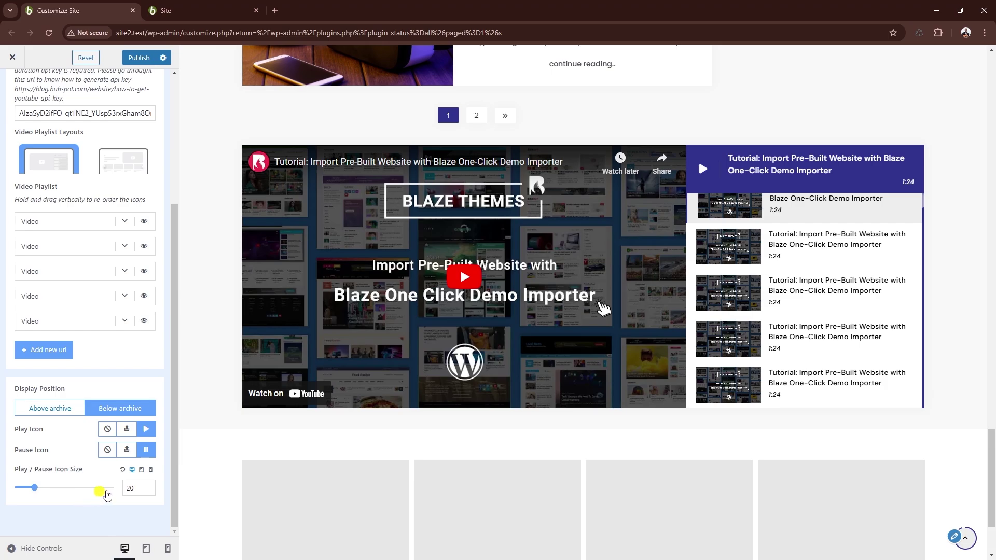
Step: Set the playlist's active title typography to Saira, Medium 500, with a font size of 17 px
mouse_move(145, 296)
scroll(145, 296, "up", 5)
left_click(135, 126)
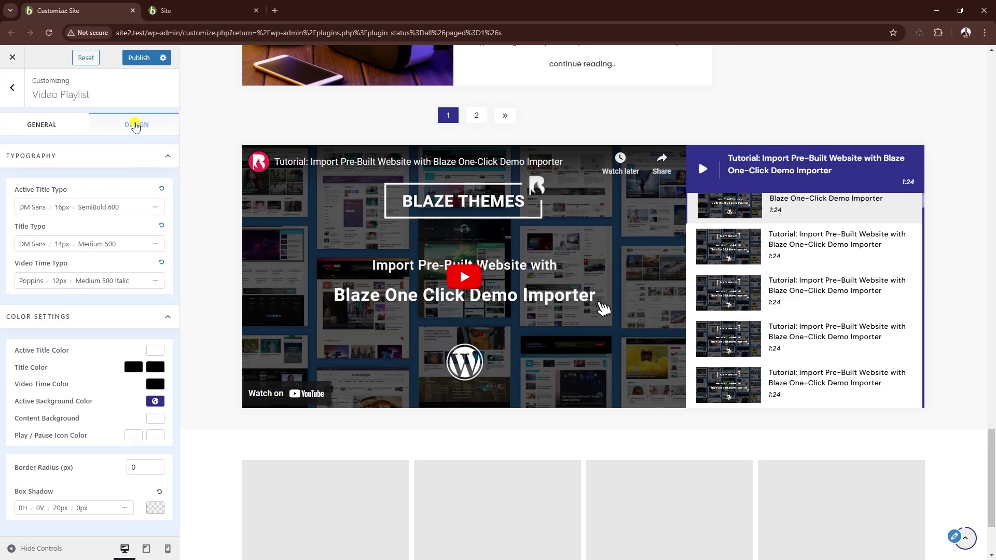
left_click(60, 207)
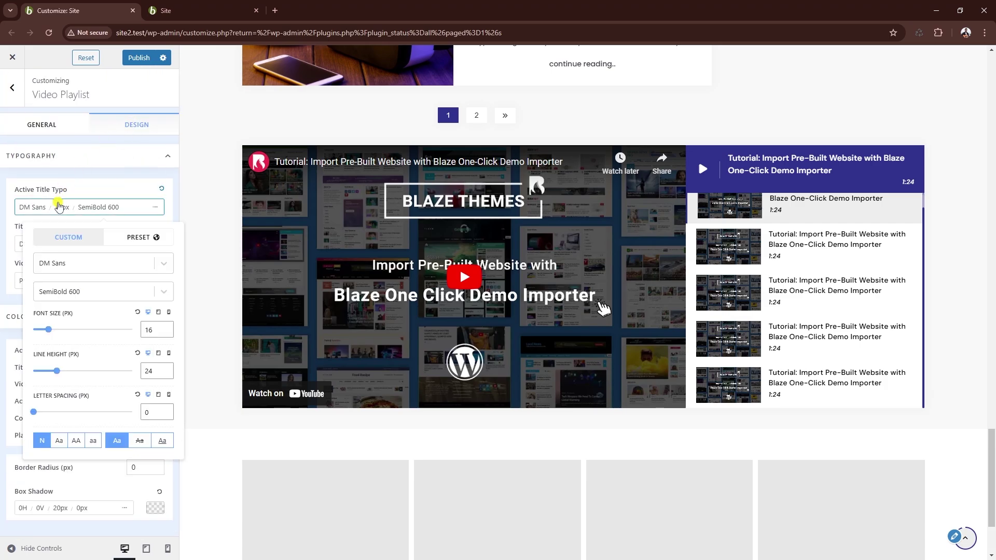
left_click(77, 265)
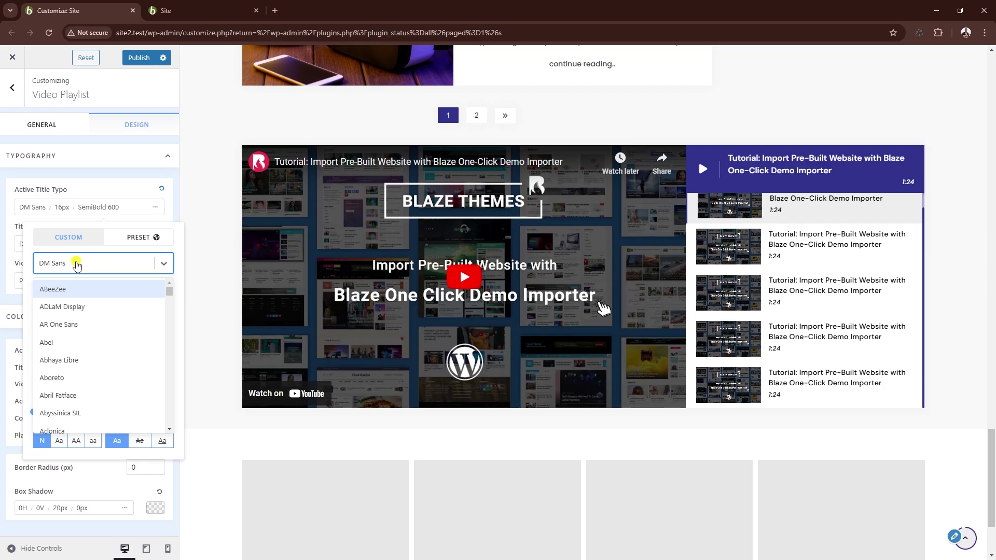
type("Saira")
key("Return")
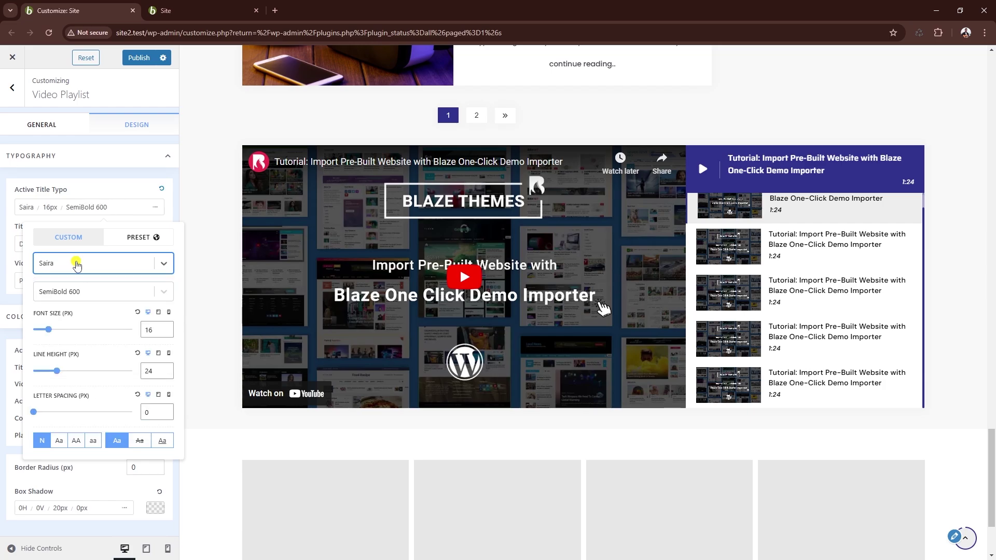
left_click(75, 291)
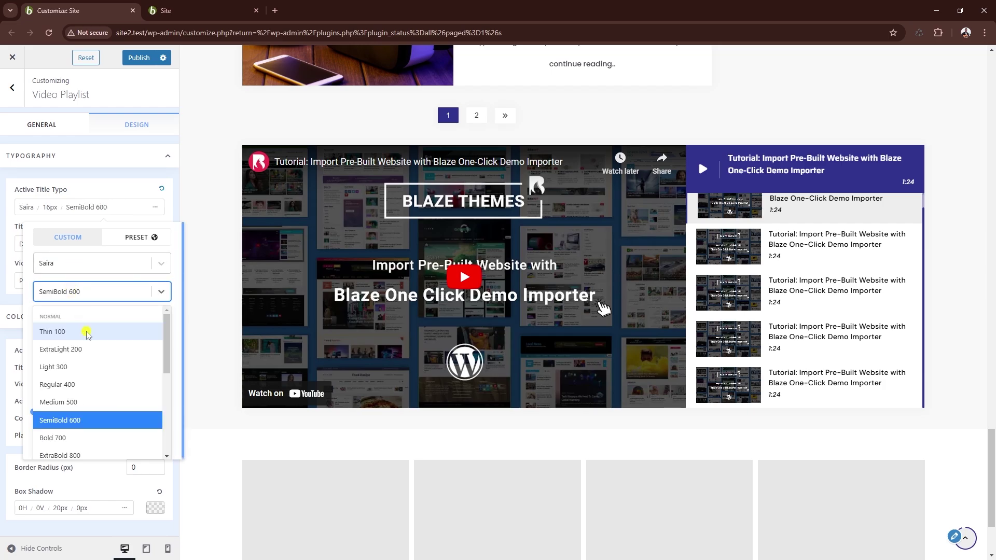
left_click(80, 402)
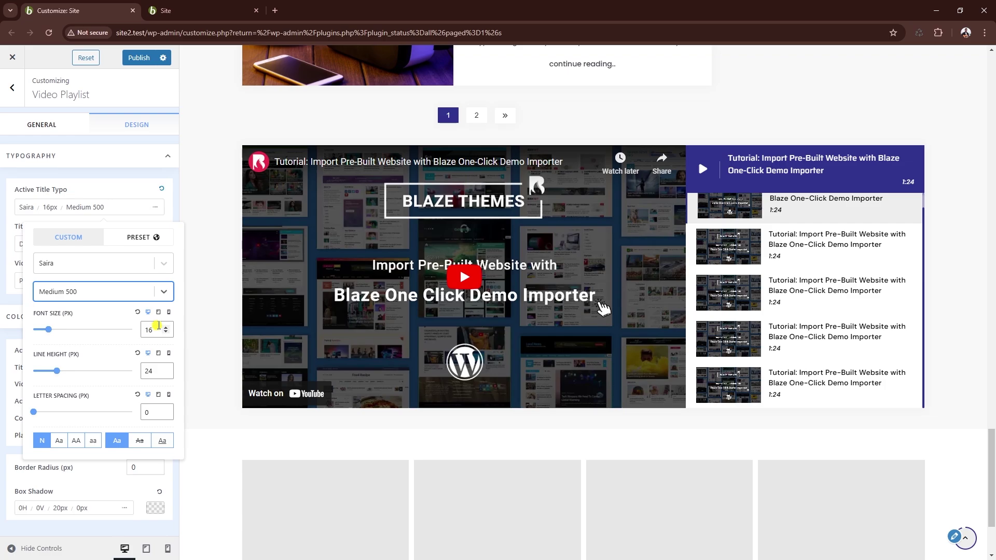
left_click(166, 328)
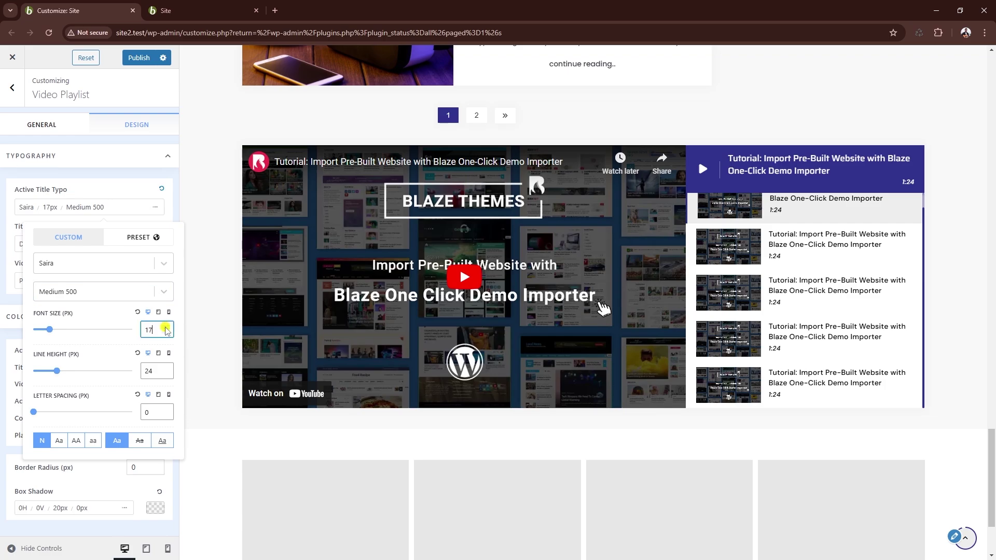
left_click(114, 210)
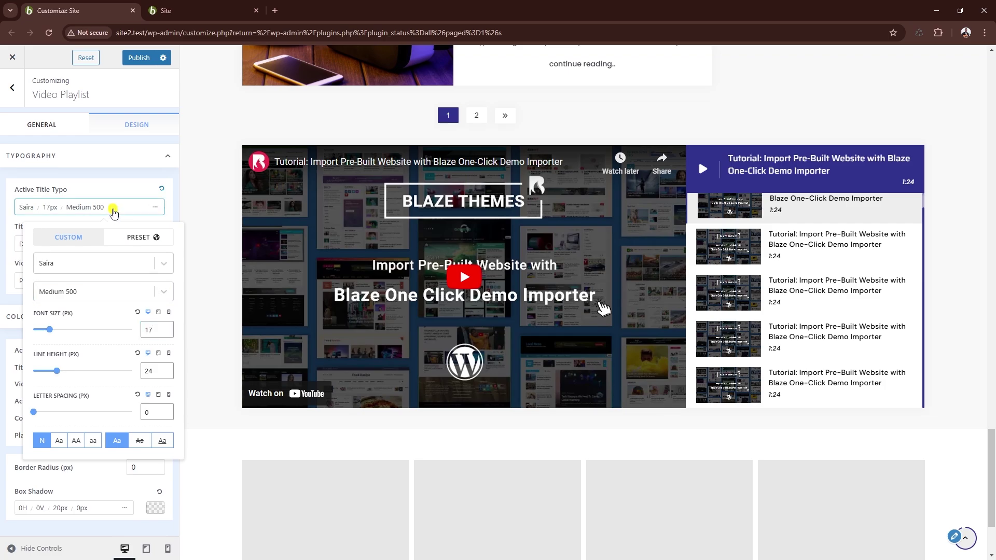
Step: Set the playlist's title typography to Saira, Medium 500, with a font size of 13 px
left_click(67, 245)
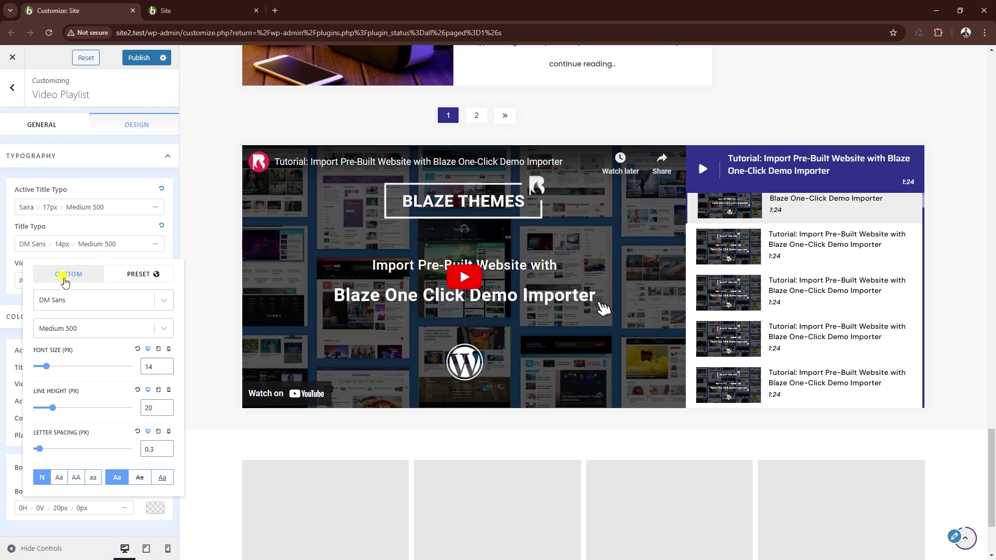
left_click(70, 302)
type("sai")
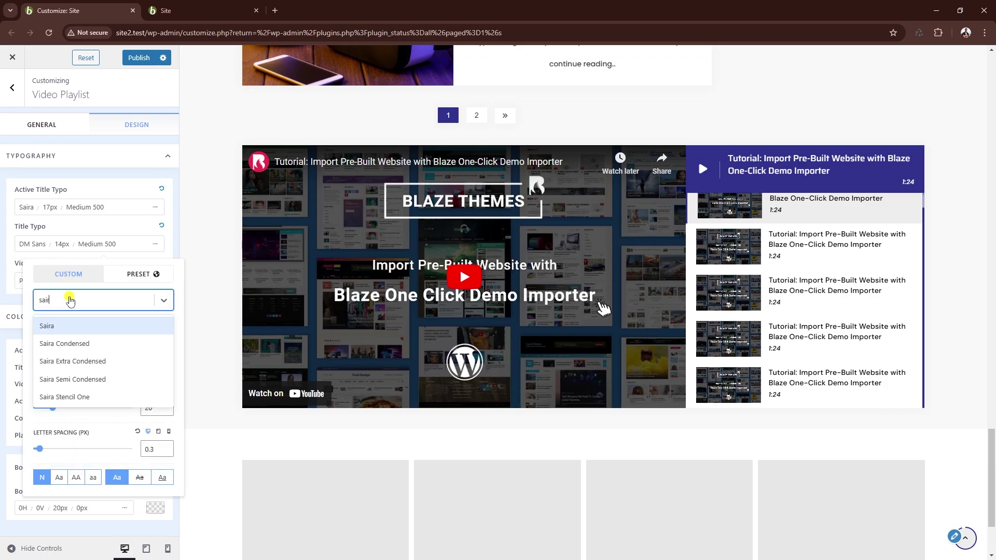
key("Return")
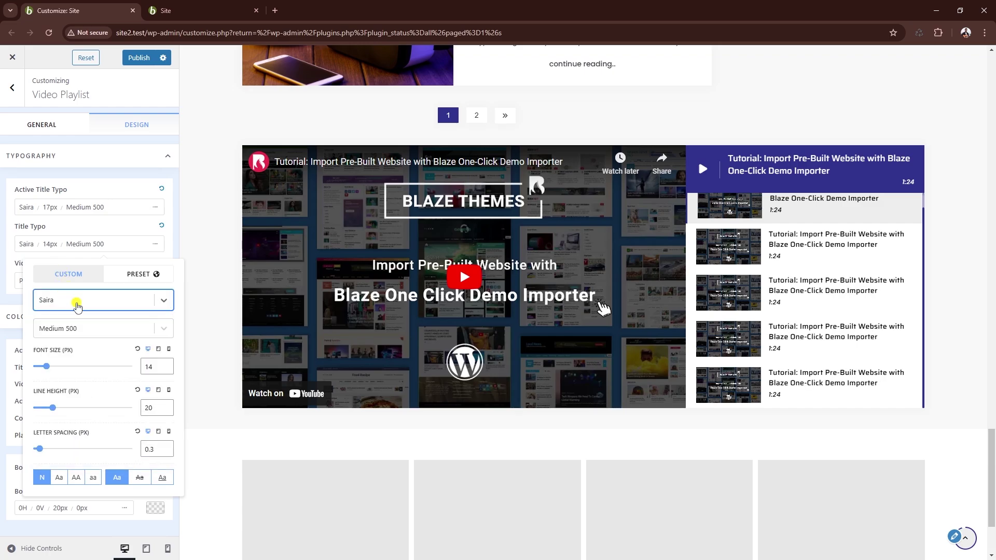
left_click(82, 329)
left_click(83, 421)
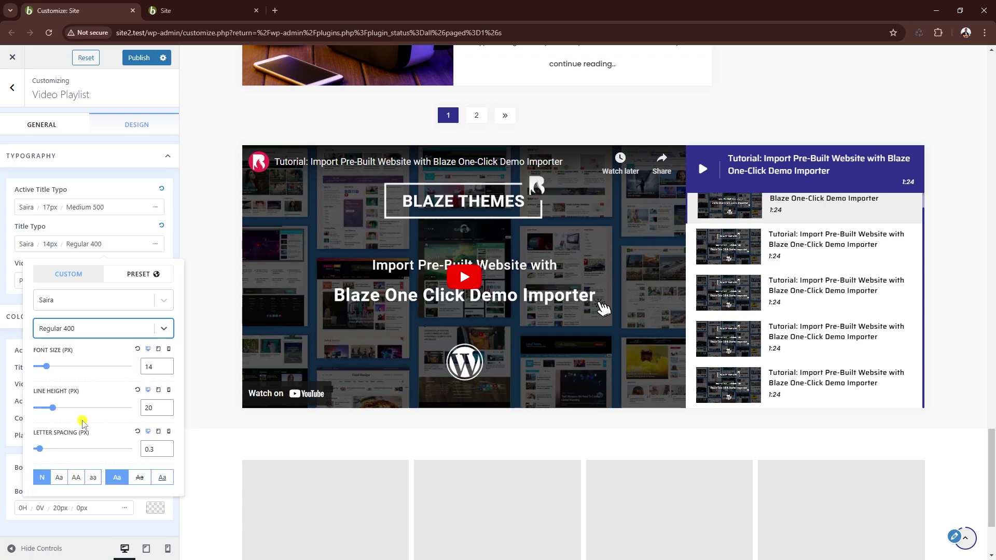
left_click(165, 370)
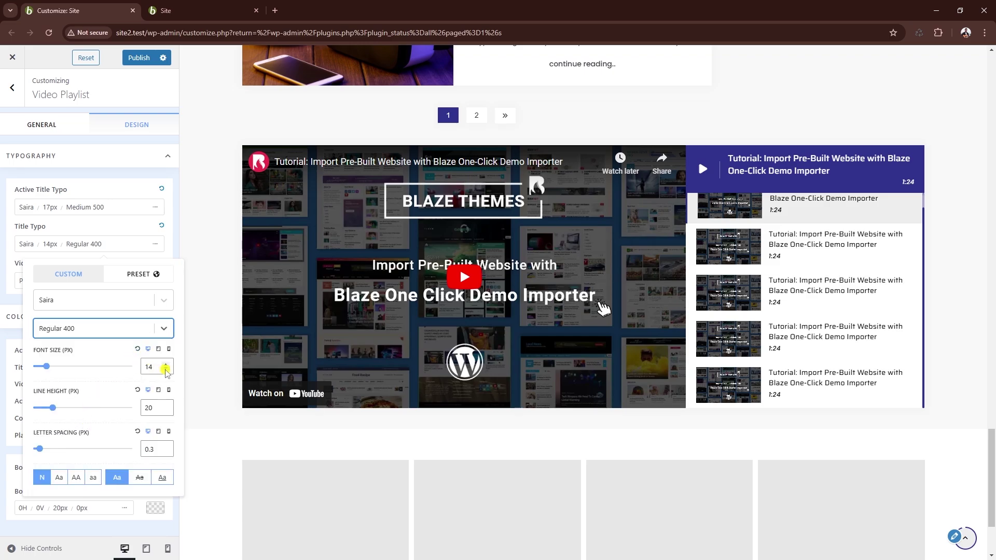
left_click(83, 328)
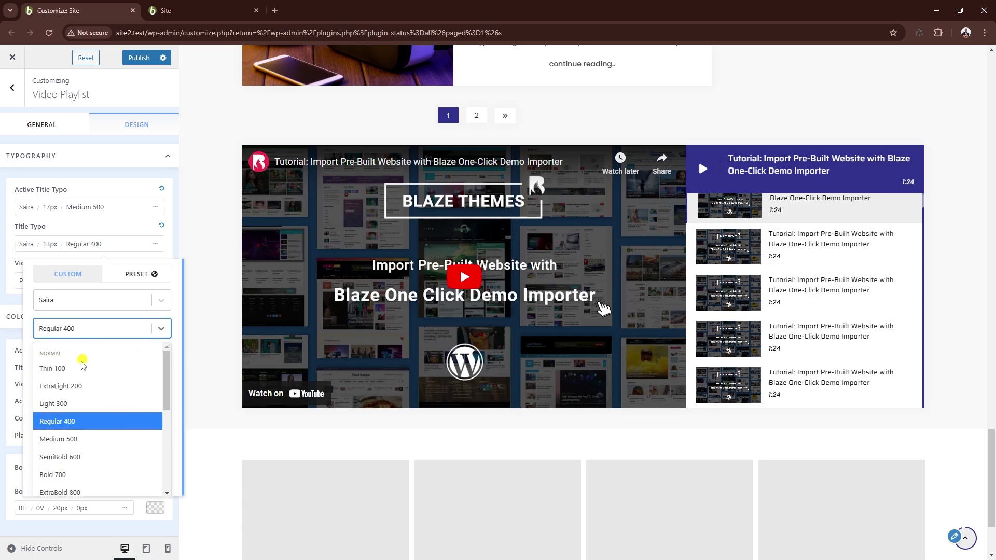
left_click(83, 439)
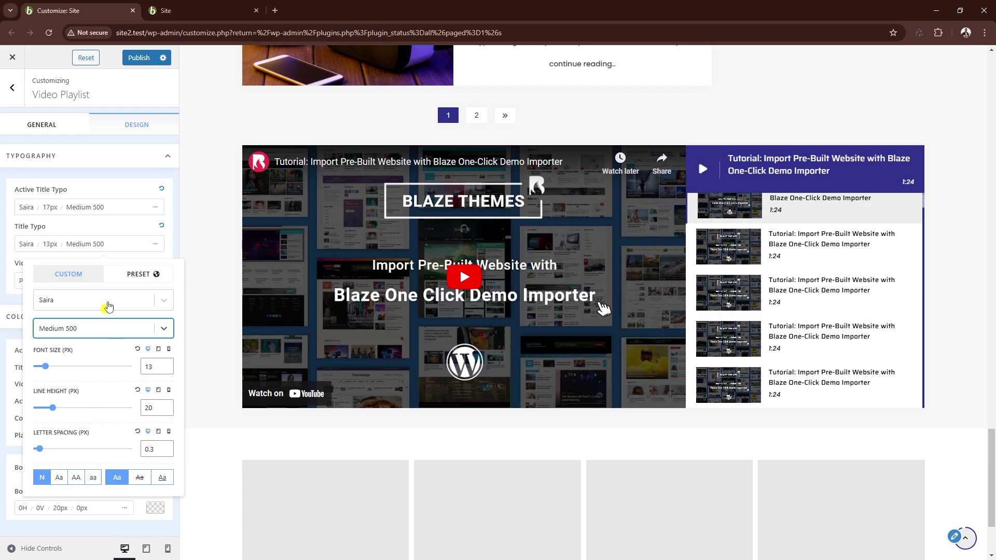
left_click(44, 243)
Step: Apply the Meta typography preset to the playlist's video time text
left_click(51, 281)
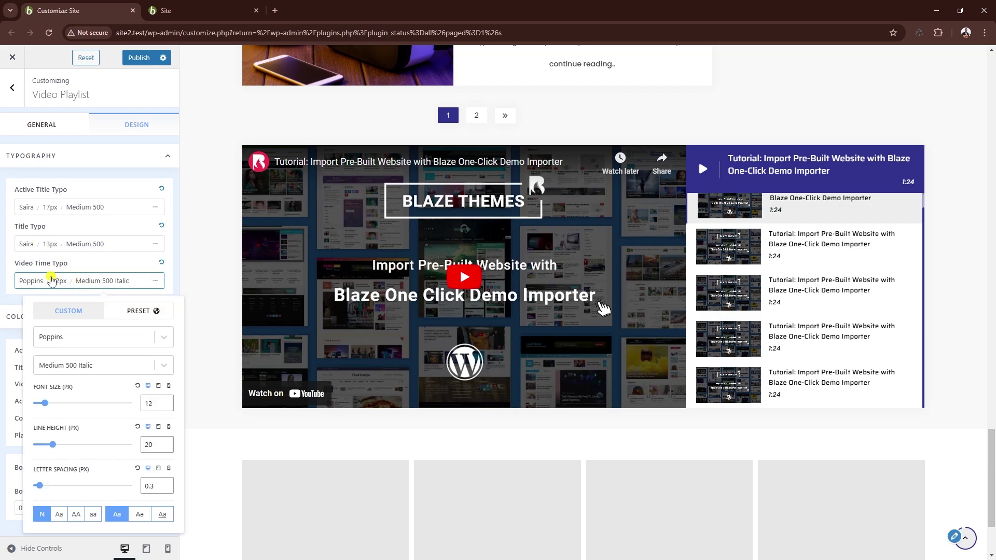
left_click(139, 311)
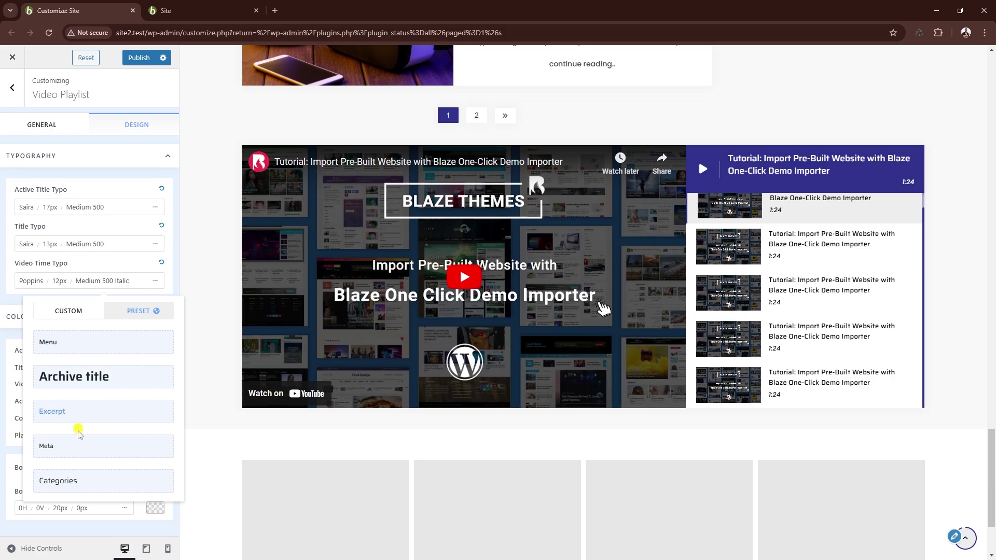
left_click(72, 451)
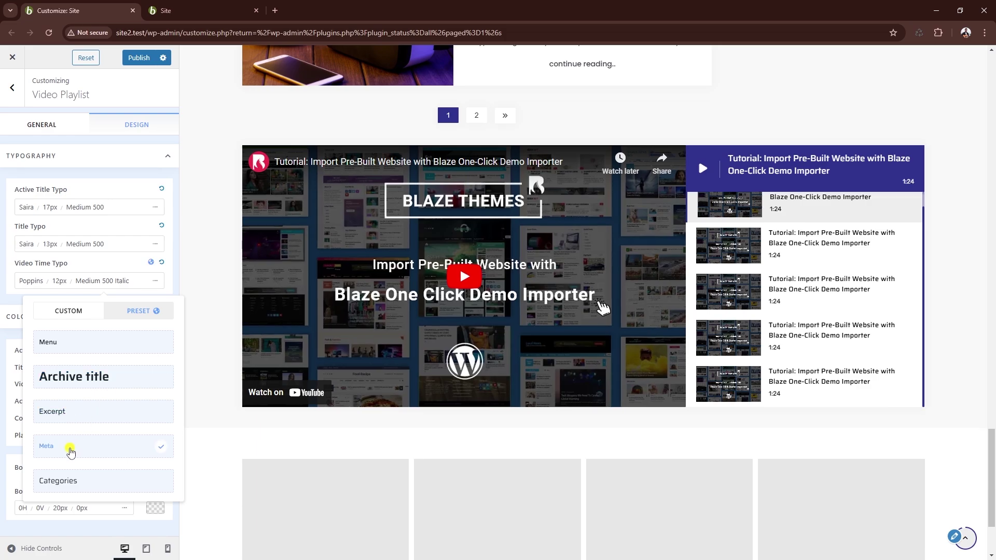
left_click(13, 297)
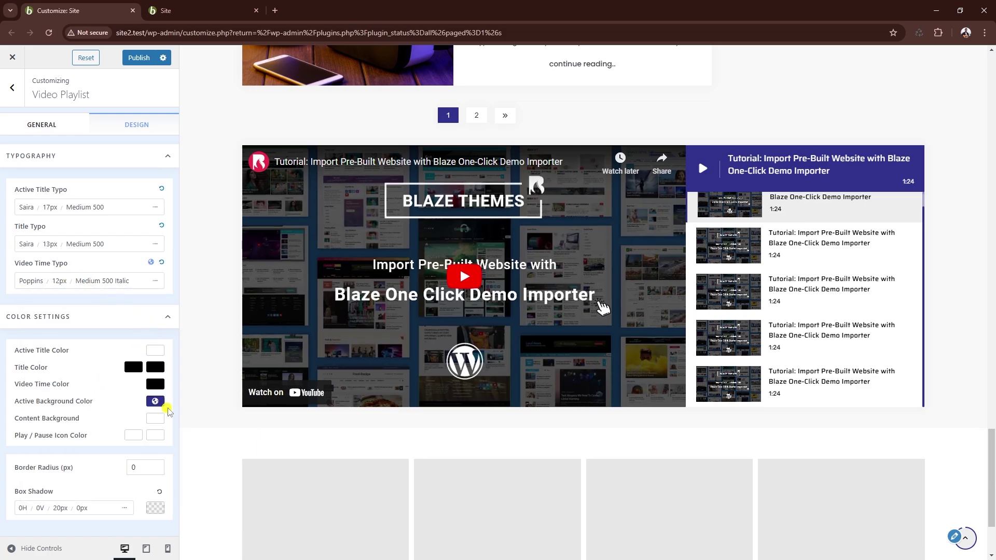
Step: Set the playlist's active background color to the olive green preset color
left_click(155, 401)
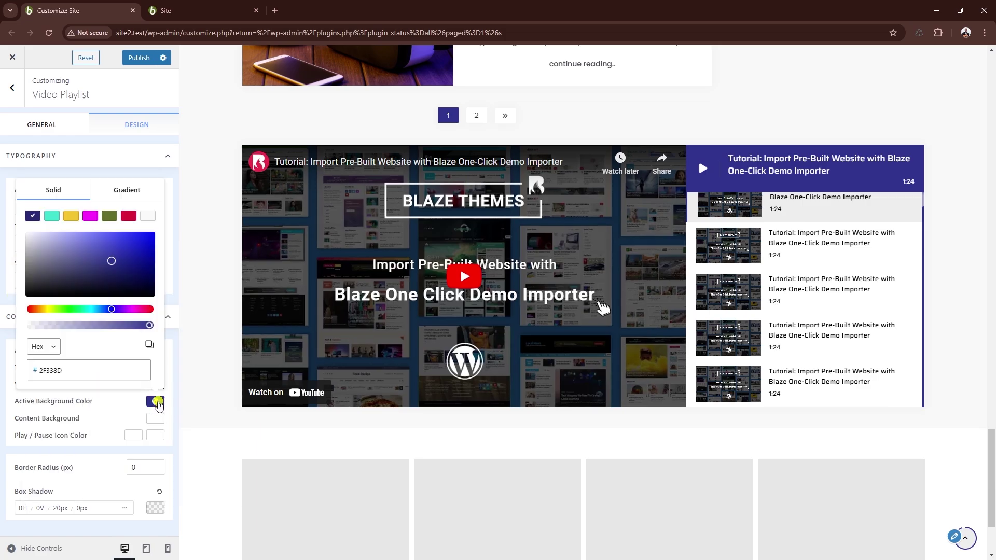
left_click(109, 216)
left_click(127, 403)
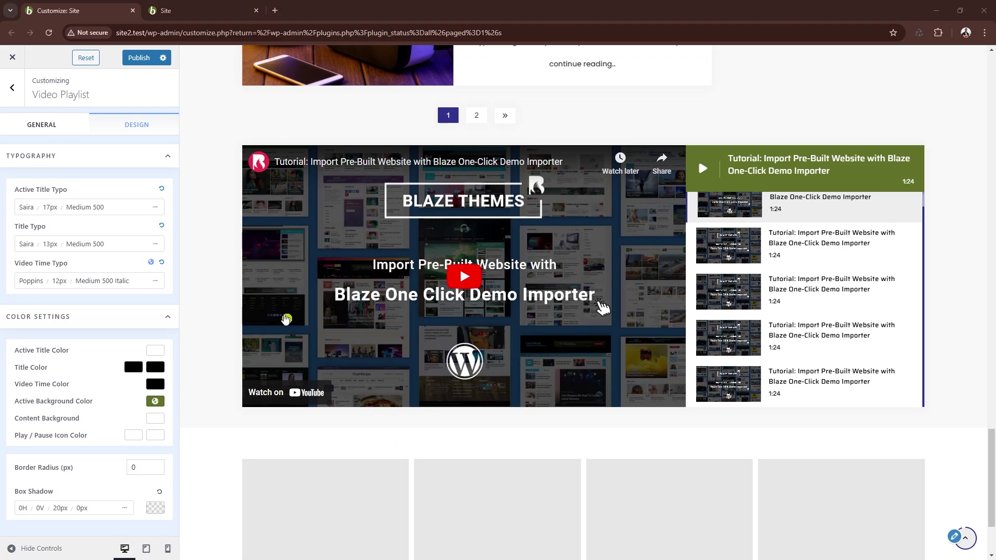
Step: In the Blog / Archives general settings, choose the archive layout that alternates the image side from post to post
left_click(10, 92)
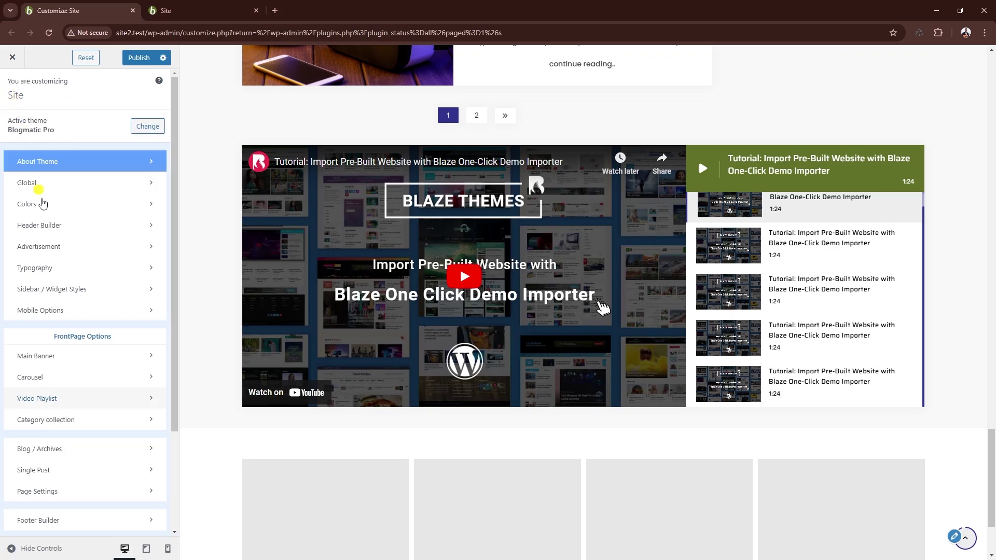
scroll(80, 260, "down", 2)
scroll(86, 289, "down", 1)
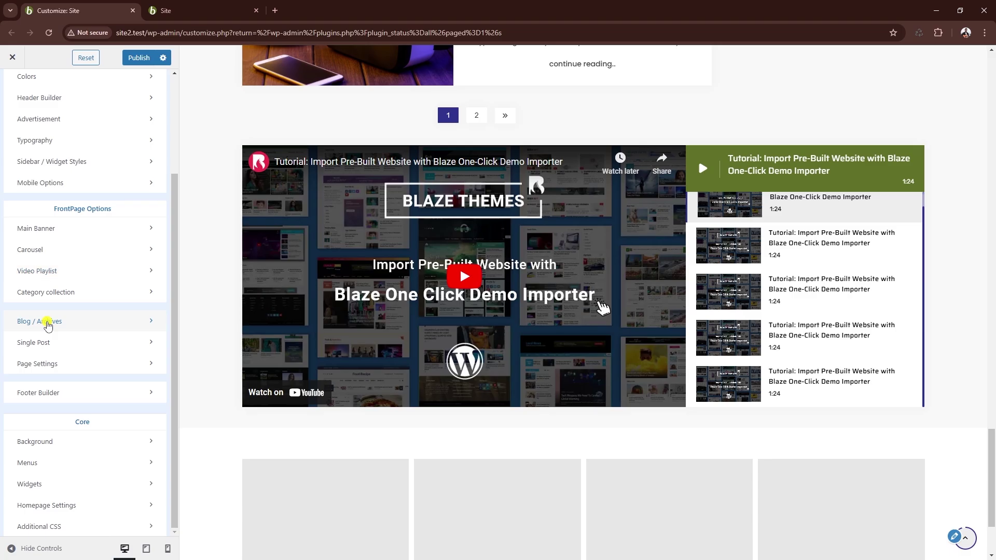
left_click(44, 322)
left_click(62, 125)
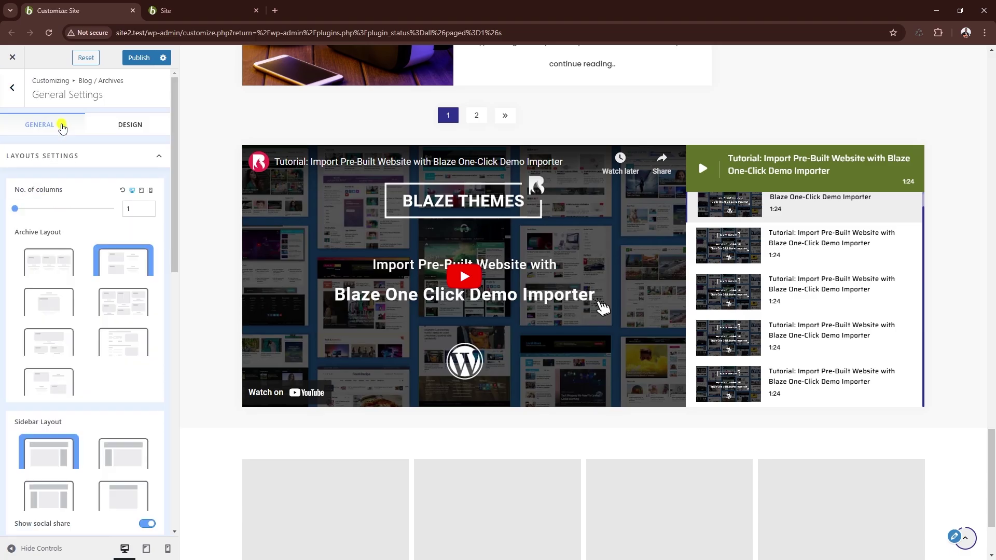
scroll(238, 280, "up", 5)
scroll(229, 278, "up", 20)
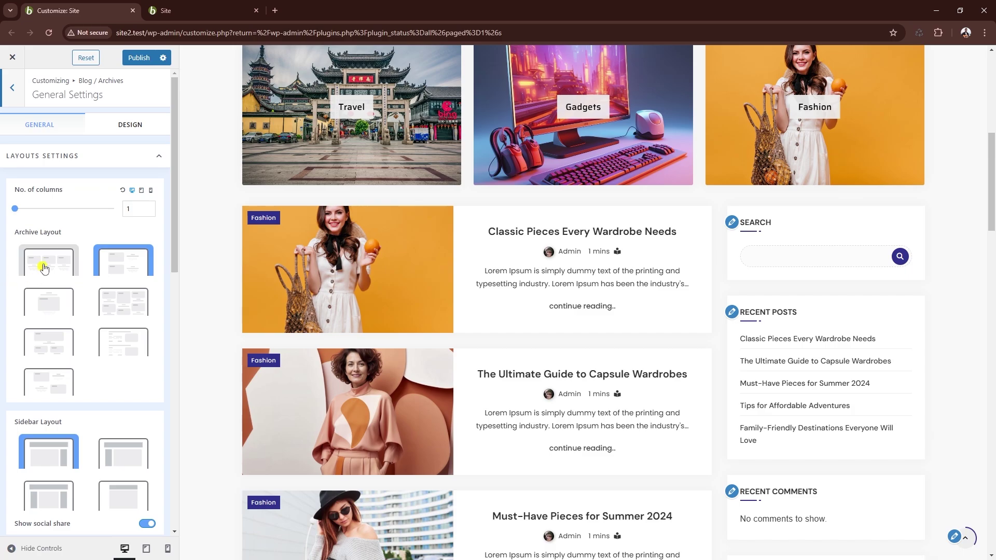
left_click(54, 388)
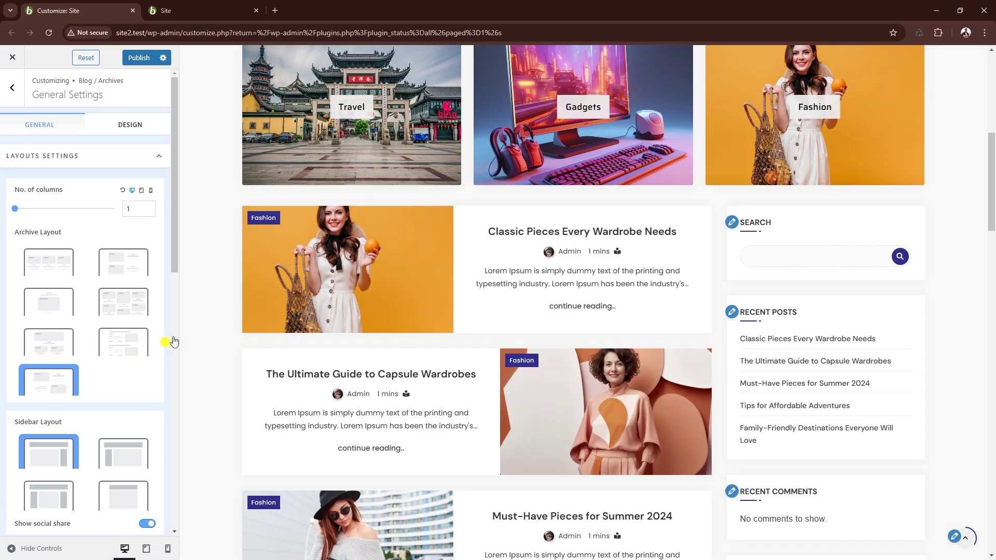
Step: Try showing the archive posts in 2 columns, and return the number of columns to 1
scroll(231, 295, "down", 2)
scroll(231, 293, "down", 2)
scroll(223, 290, "up", 2)
scroll(220, 291, "up", 2)
left_click(148, 208)
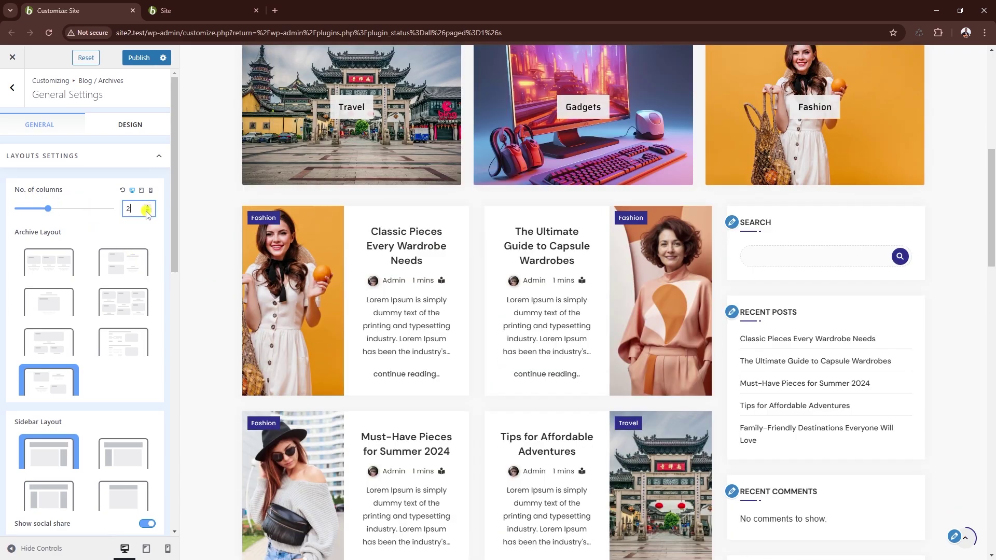
left_click(148, 213)
Step: Set the archive's sidebar layout to Left Sidebar and check the post list in the preview
scroll(155, 228, "down", 3)
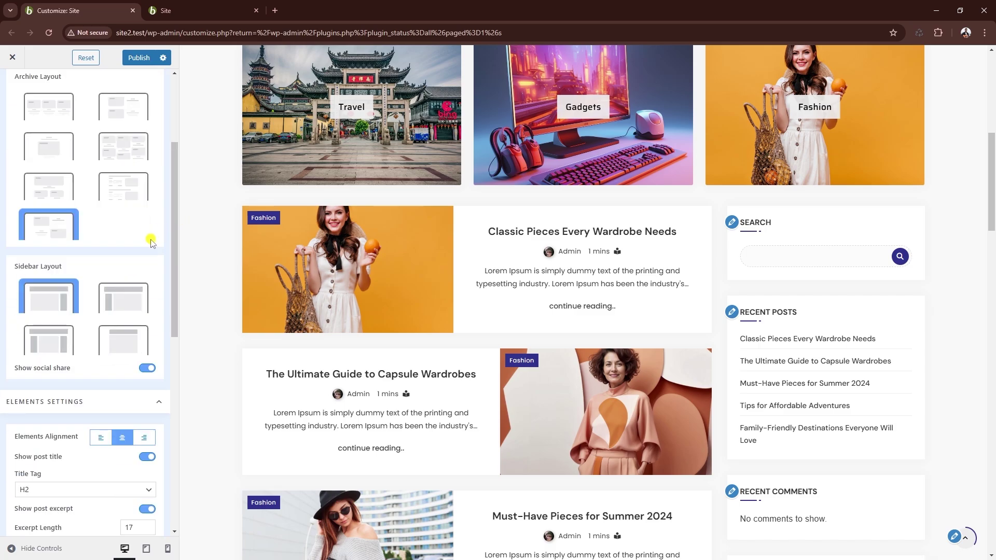
scroll(150, 242, "down", 1)
left_click(144, 254)
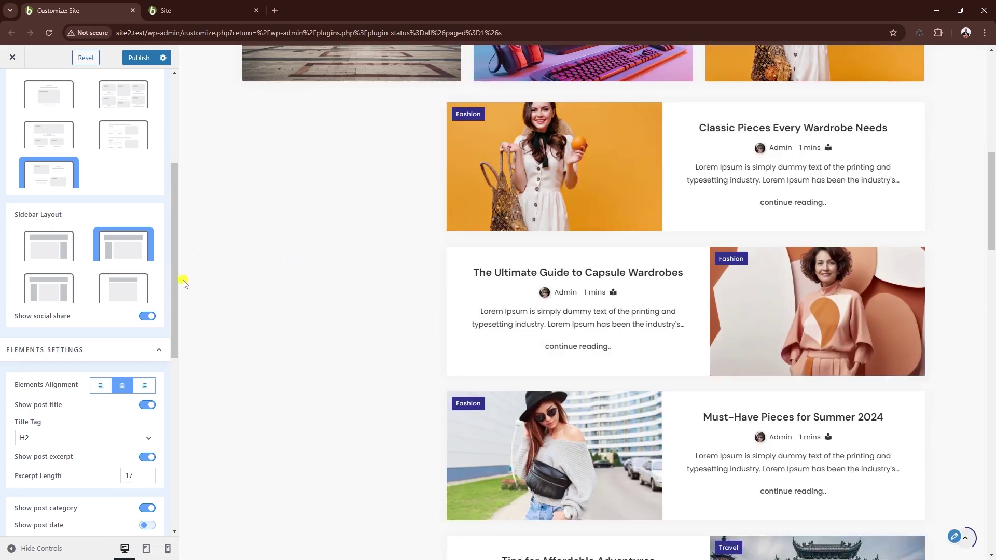
scroll(152, 275, "down", 1)
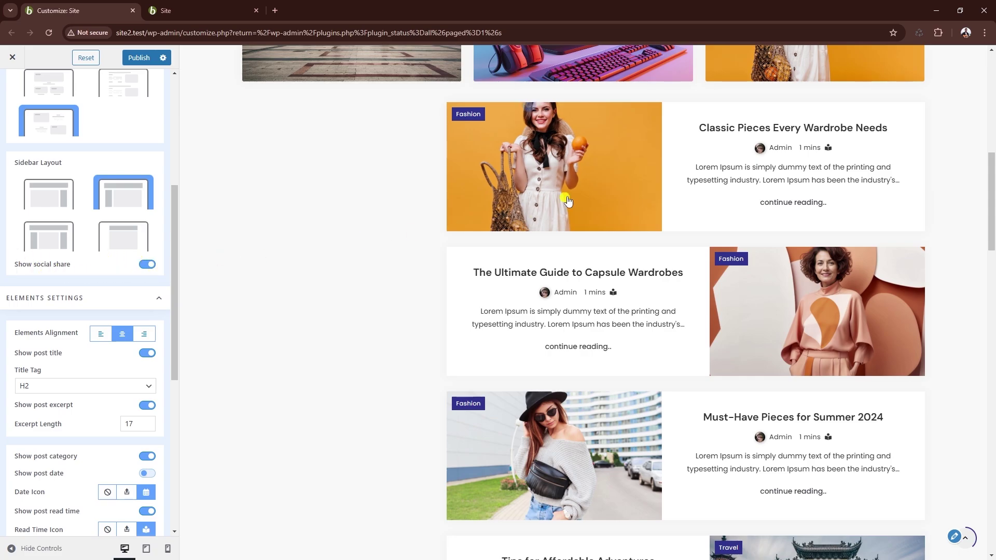
scroll(289, 229, "down", 2)
scroll(290, 230, "up", 3)
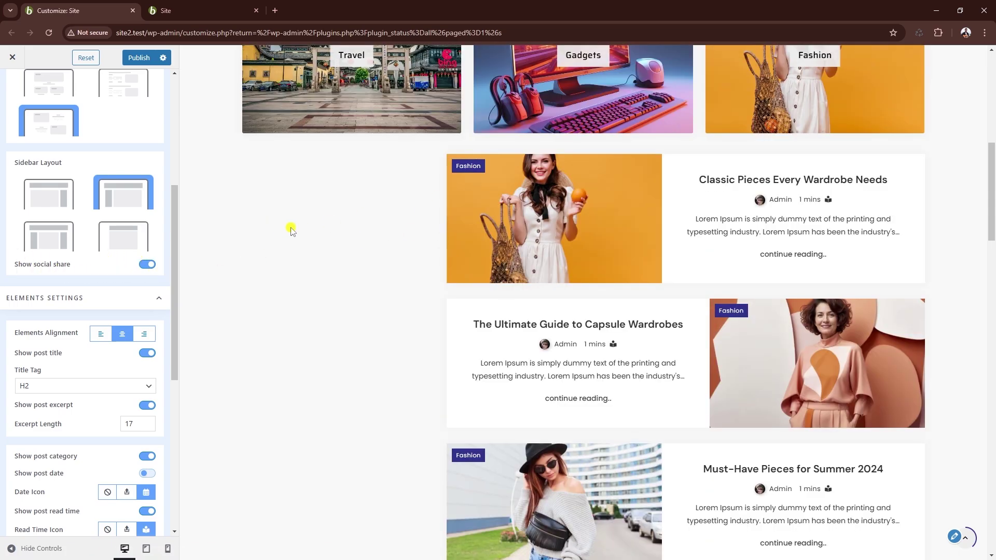
Step: Turn on the post date for the archive posts in the elements settings
scroll(78, 239, "down", 1)
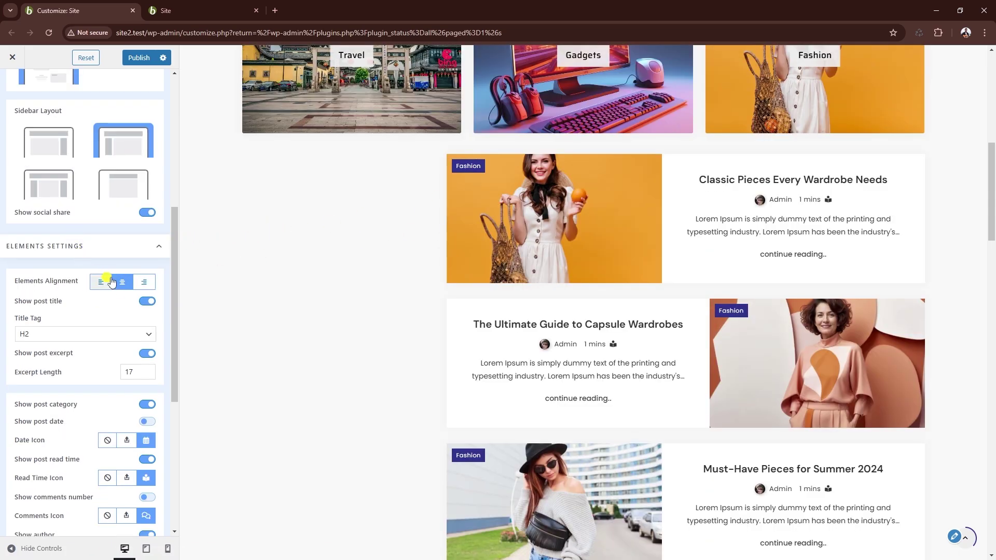
scroll(52, 286, "down", 1)
scroll(38, 283, "down", 2)
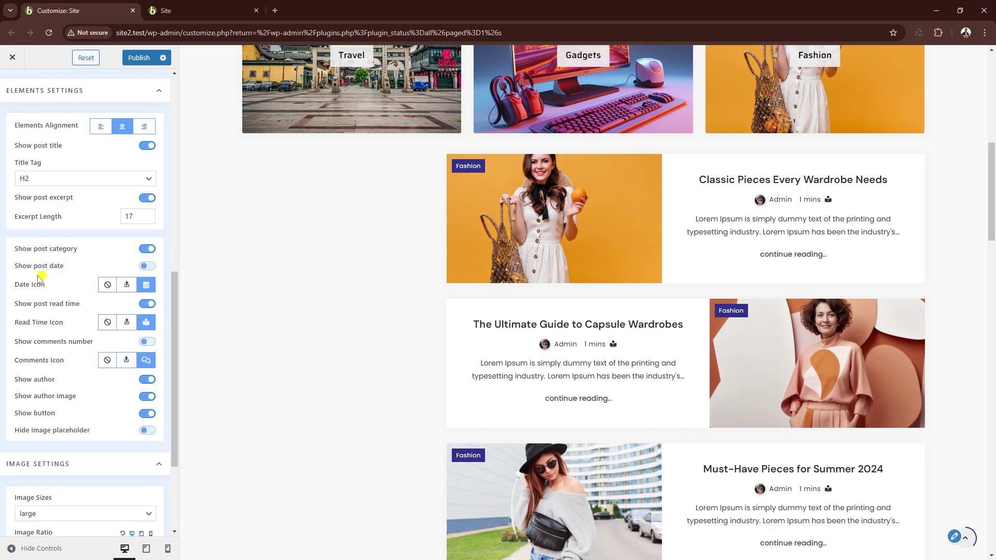
left_click(147, 266)
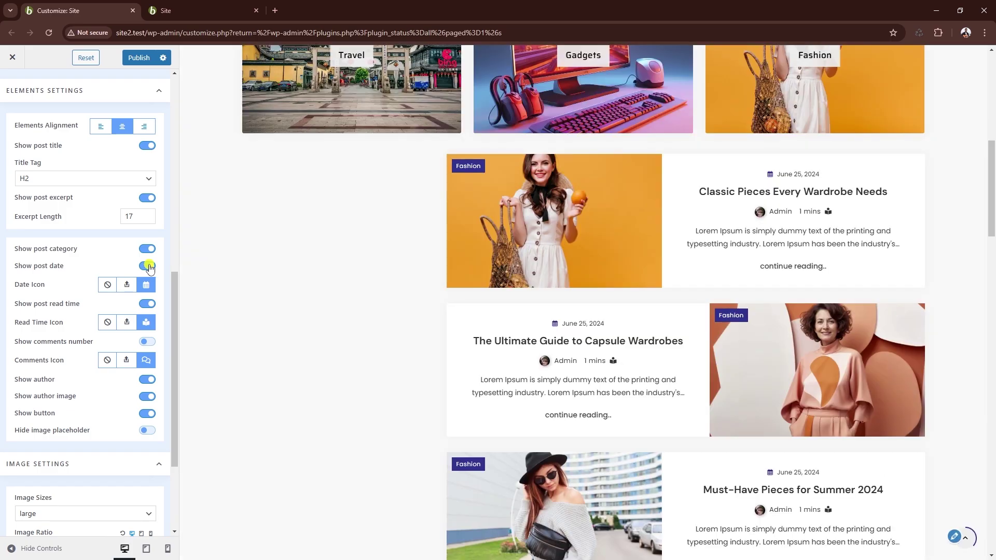
Step: View the archive image size options, then try an image ratio of 0.7 and return it to 0.6
scroll(91, 223, "down", 2)
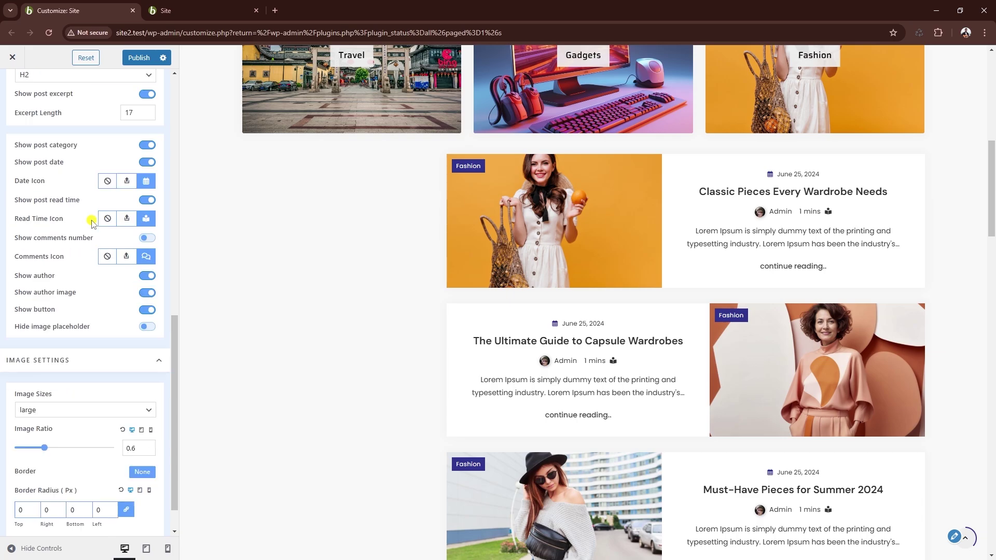
scroll(94, 220, "down", 1)
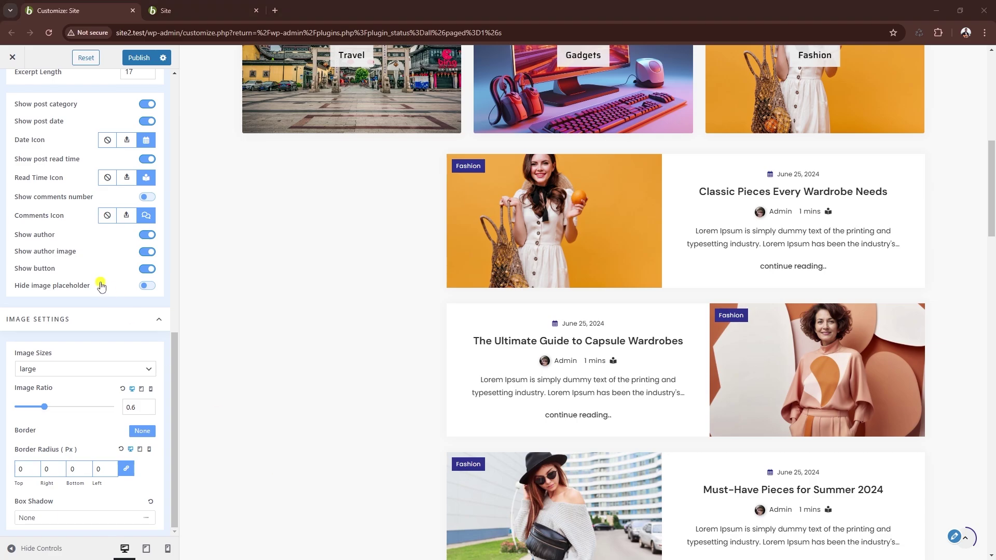
left_click(46, 368)
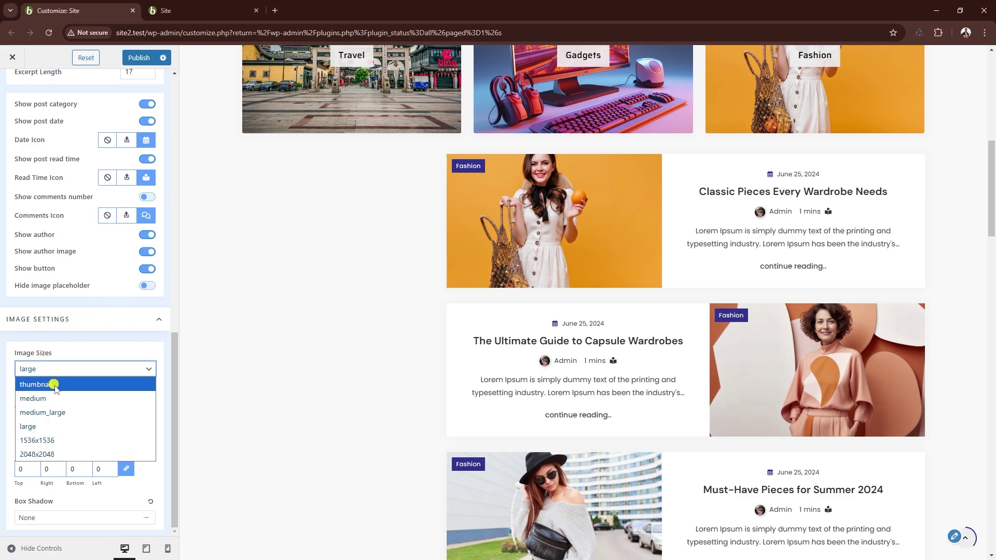
left_click(11, 412)
left_click(45, 410)
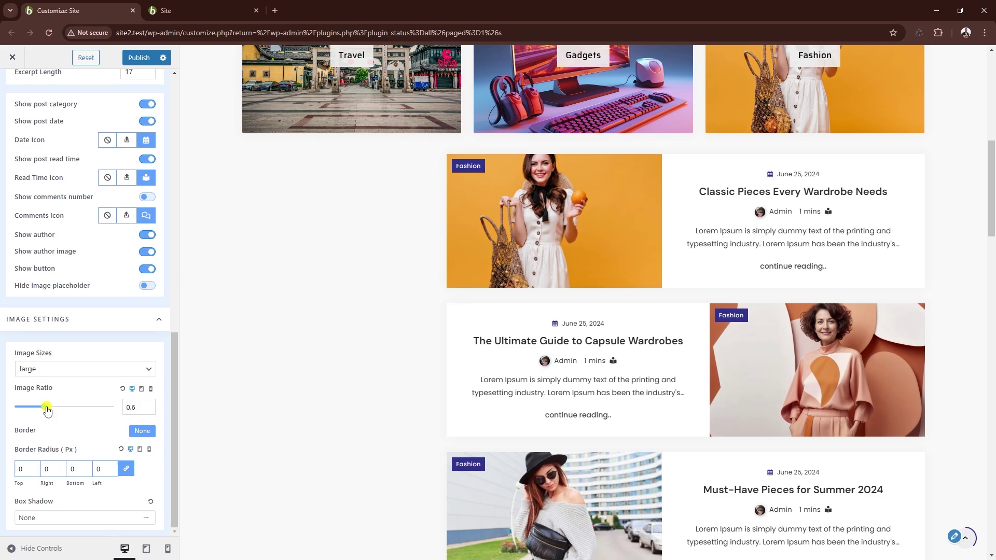
left_click_drag(47, 411, 51, 411)
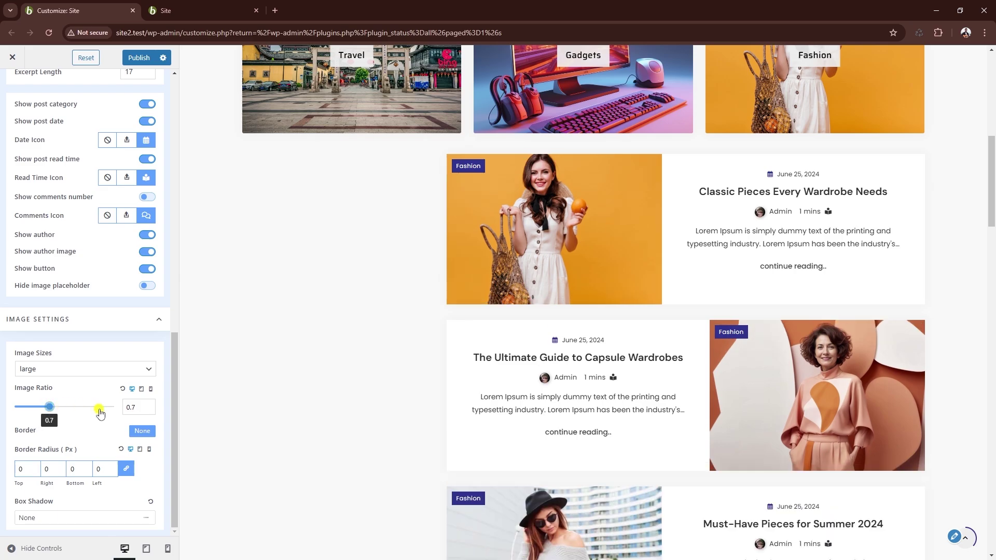
left_click(149, 410)
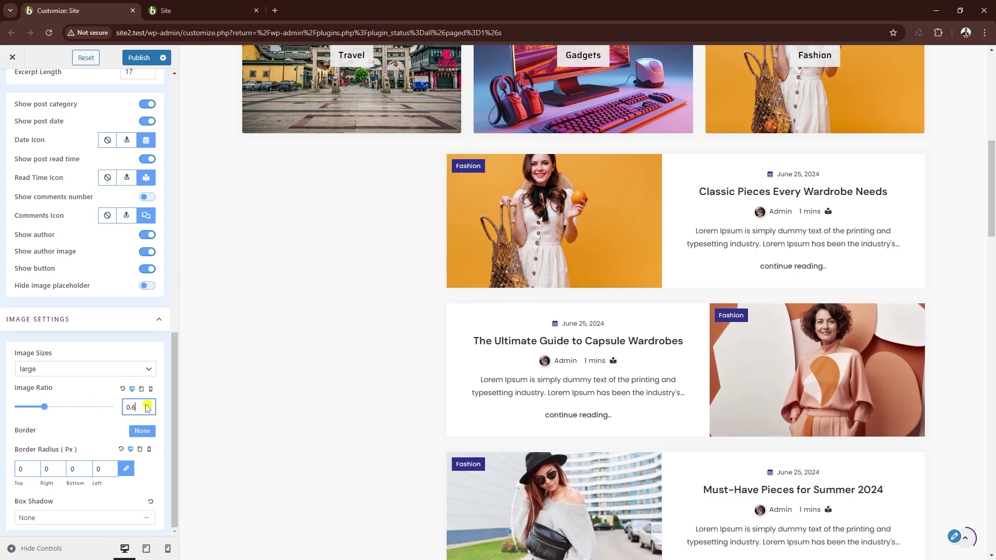
Step: Give the archive images a solid border of 2 on all sides in preset green #607027, with a border radius of 3 px
left_click(141, 433)
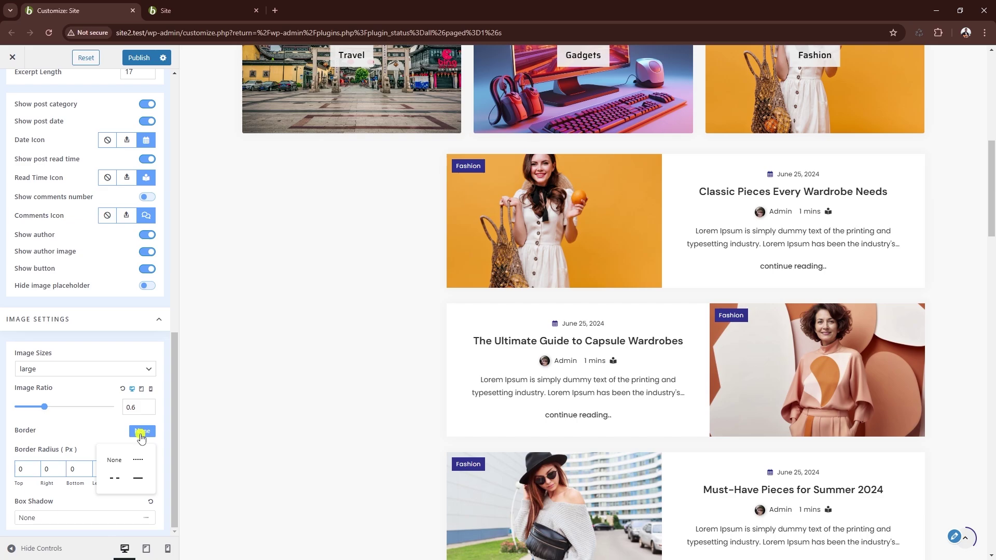
left_click(137, 478)
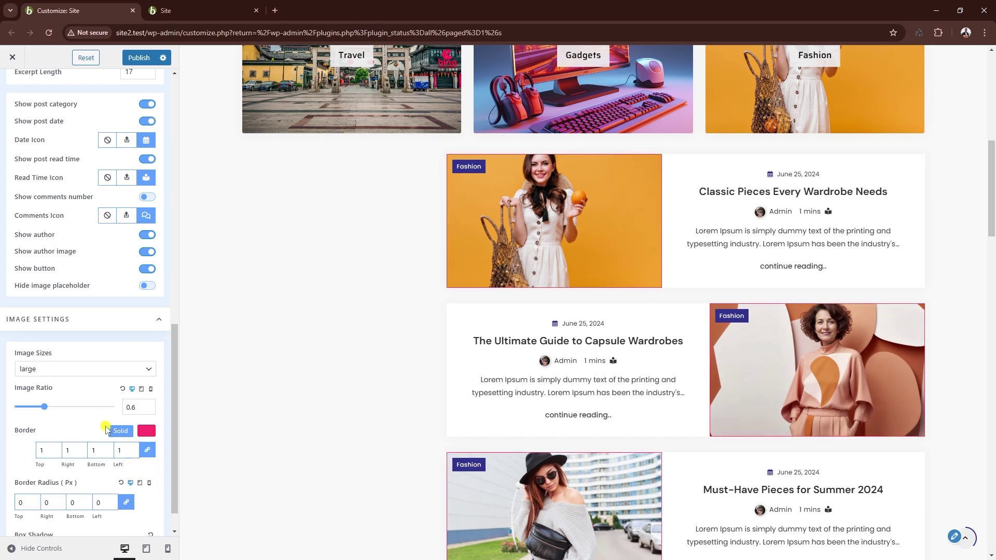
left_click(132, 448)
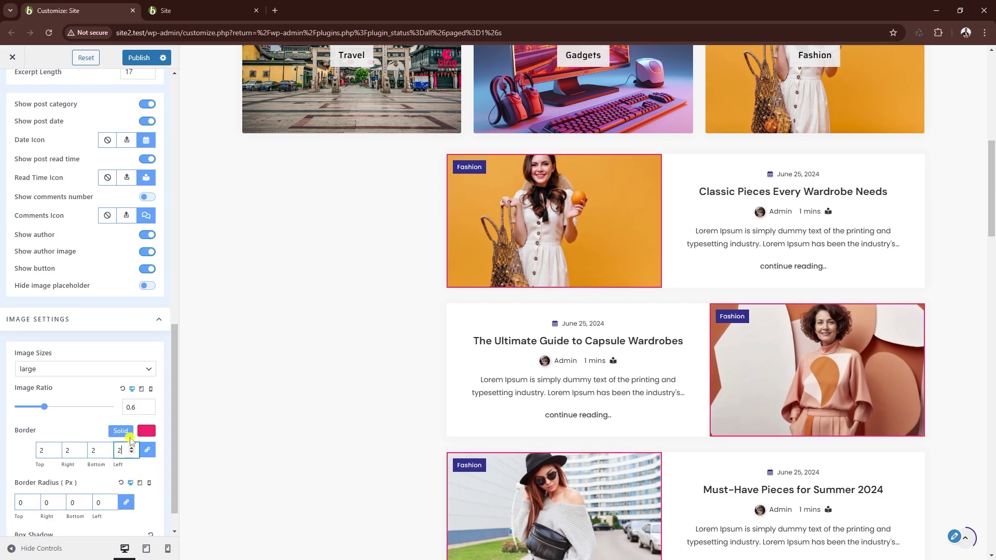
left_click(146, 431)
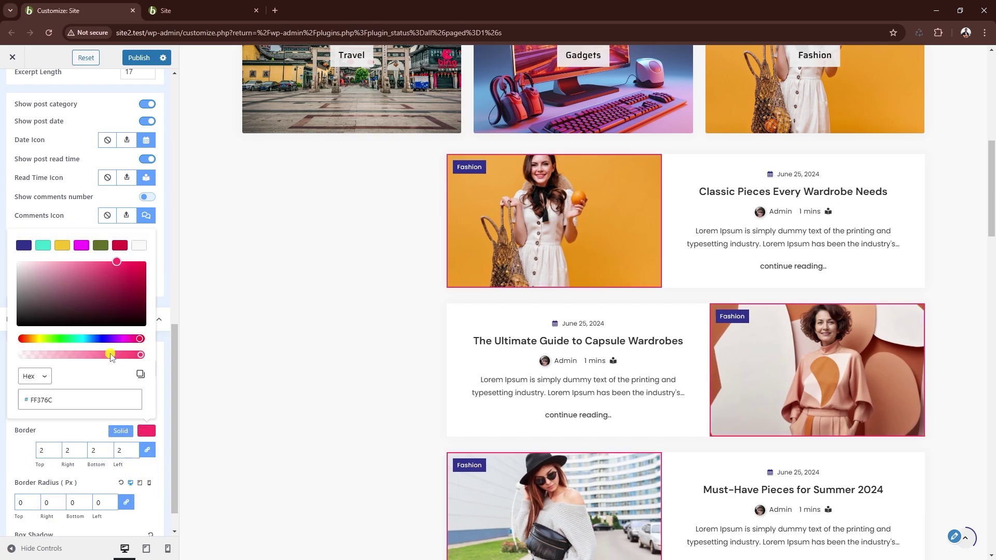
left_click(100, 247)
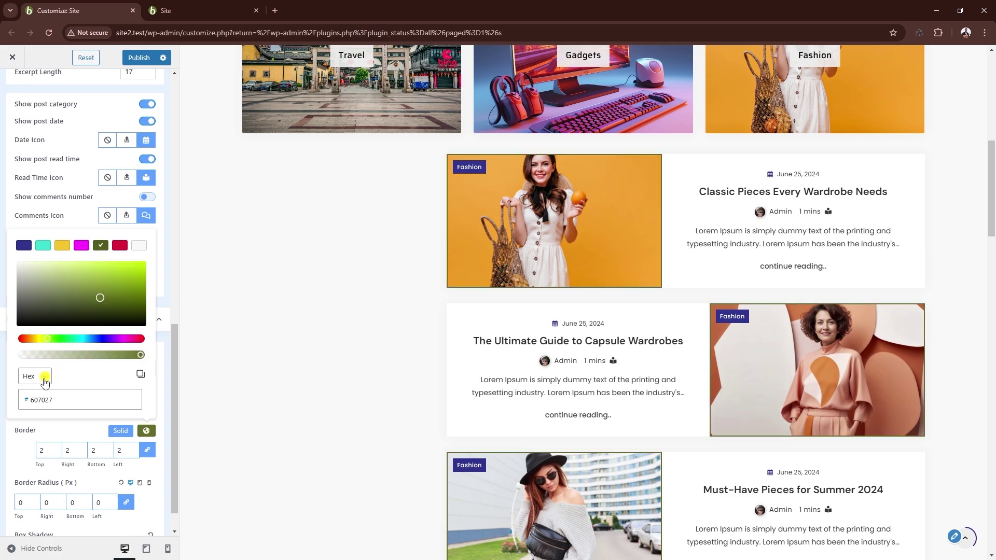
left_click(24, 442)
scroll(63, 479, "down", 1)
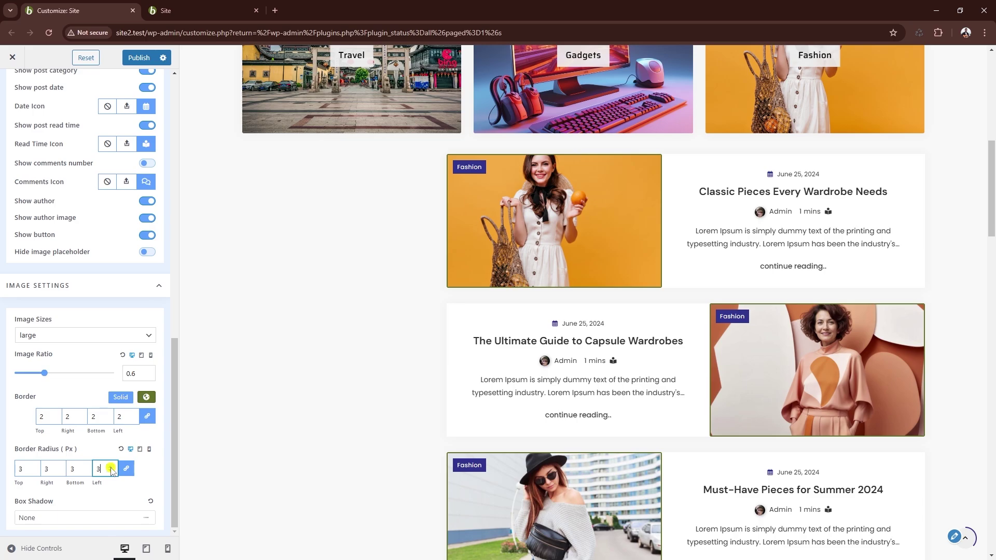
left_click(21, 424)
Step: Set the inner background color of the archive posts to light gray #F1F1F1 in the design settings
scroll(119, 223, "up", 10)
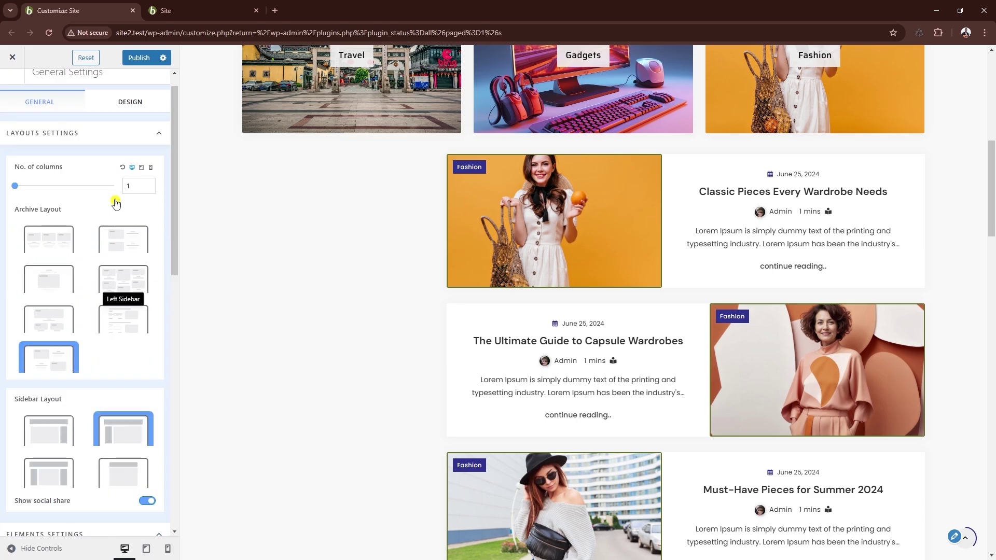
left_click(125, 134)
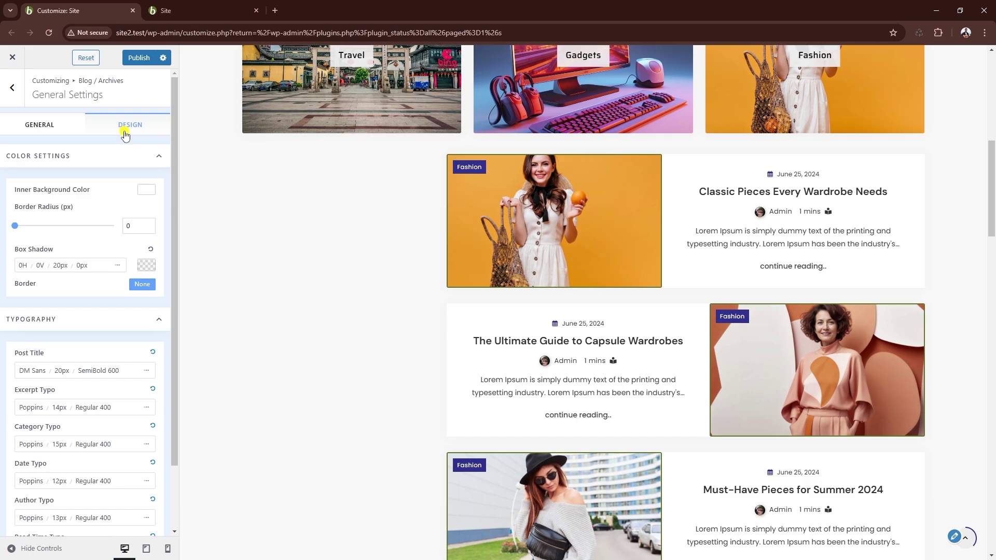
scroll(83, 184, "down", 1)
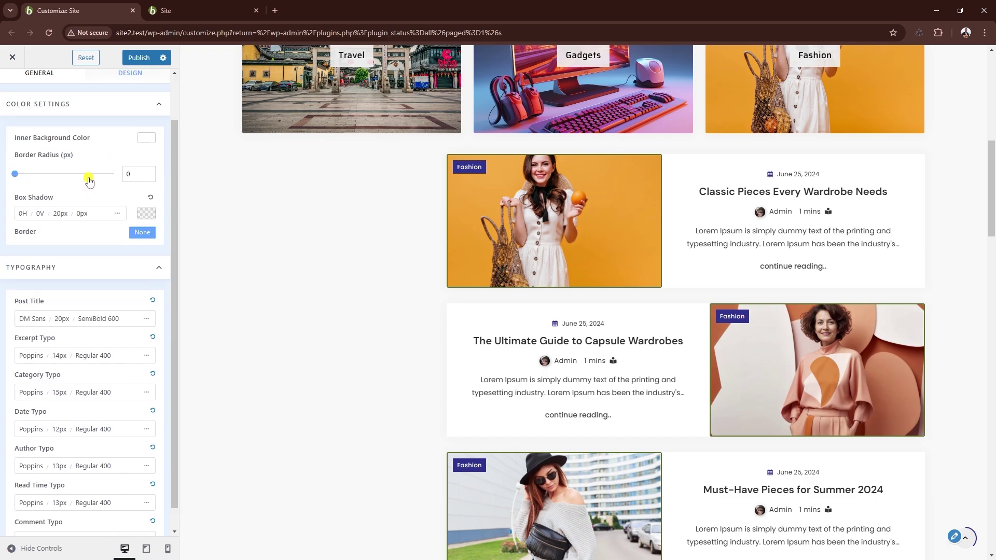
left_click(146, 137)
left_click(81, 225)
left_click_drag(81, 226, 18, 213)
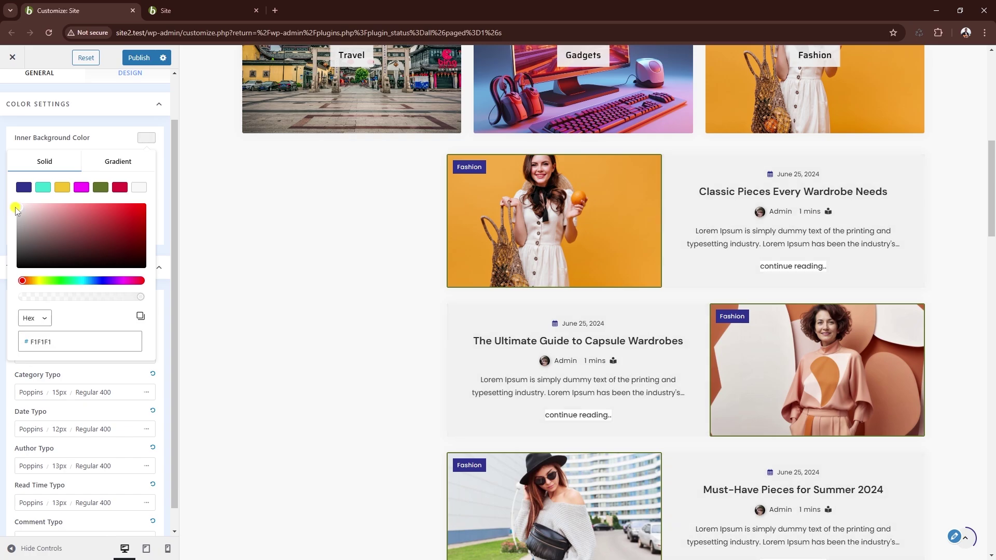
Step: Set the border radius of the archive post boxes to 3 px in the color settings
left_click(104, 138)
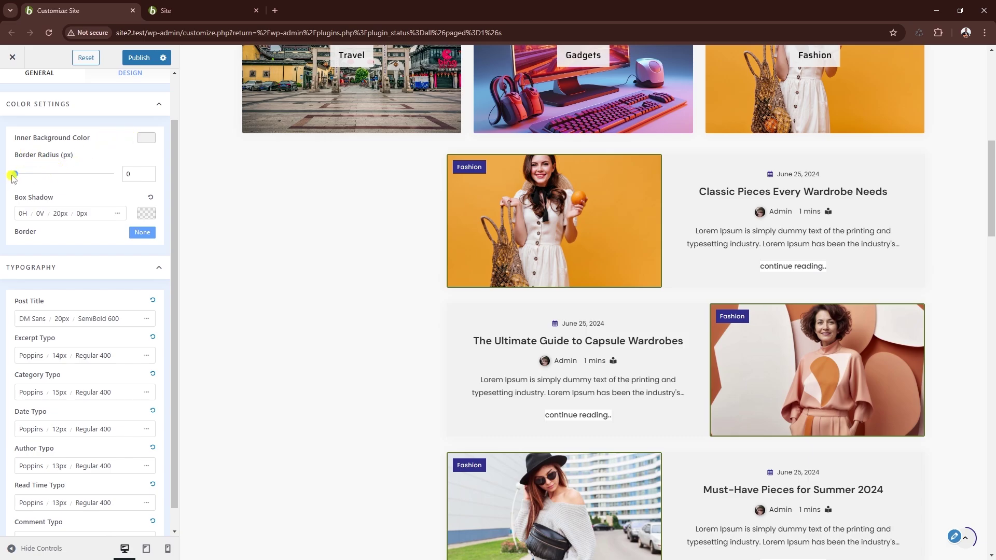
double_click(148, 171)
left_click(107, 201)
Step: Set the archive post title typography to the Saira font, Medium 500 weight and 21 px size
scroll(110, 203, "down", 1)
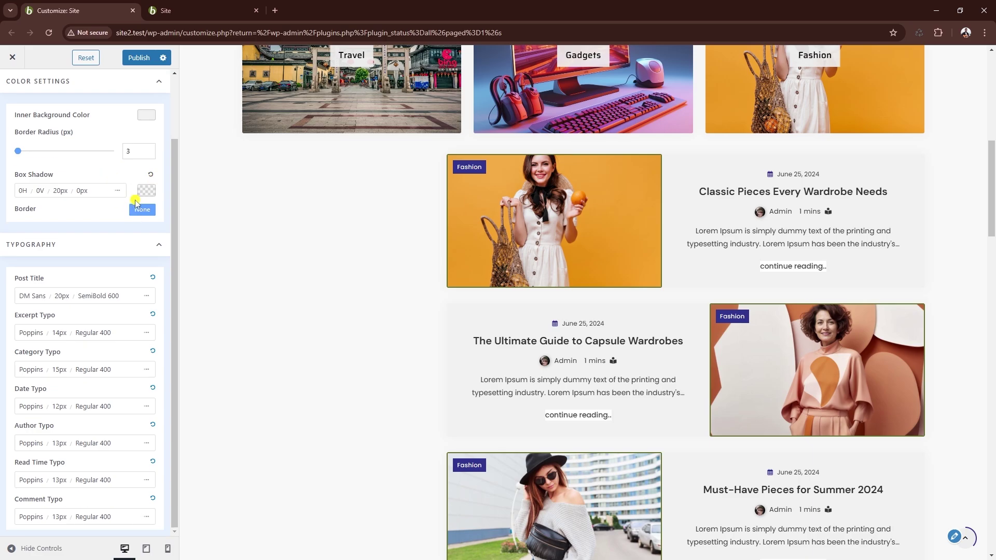
left_click(39, 297)
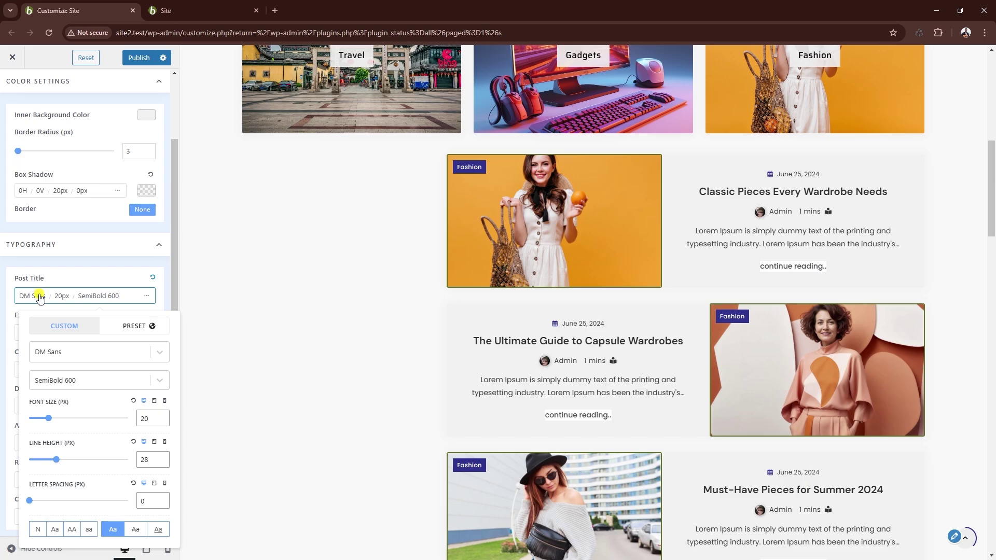
left_click(74, 357)
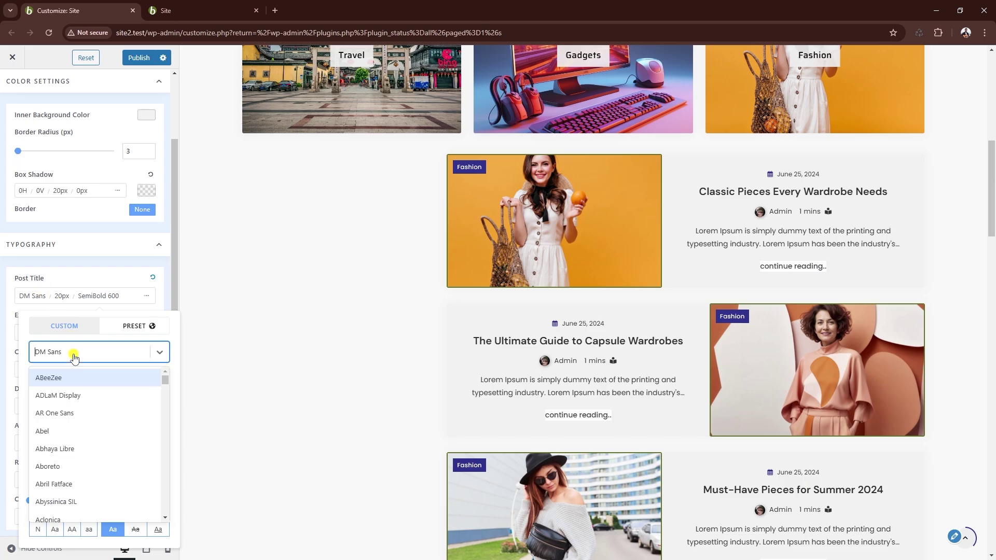
type("sair")
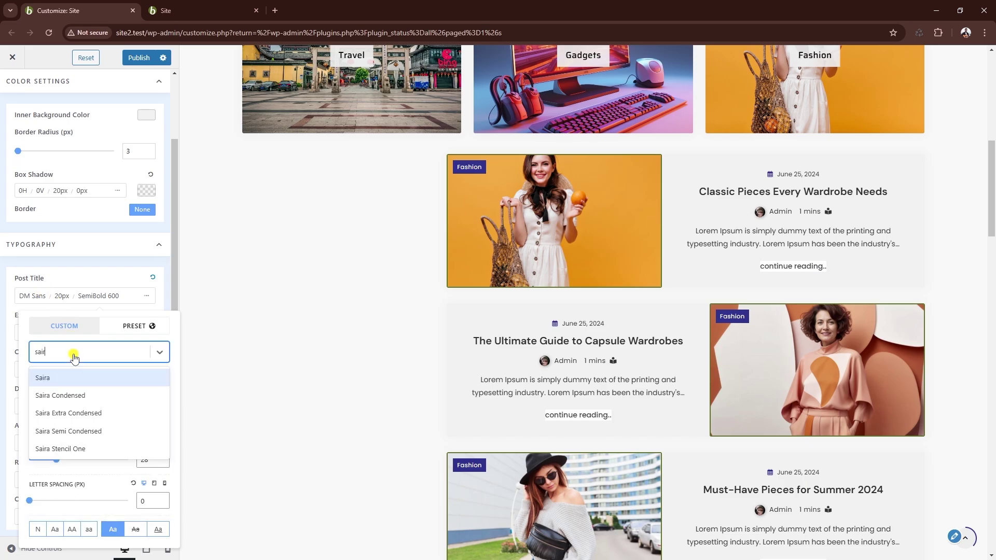
key("Return")
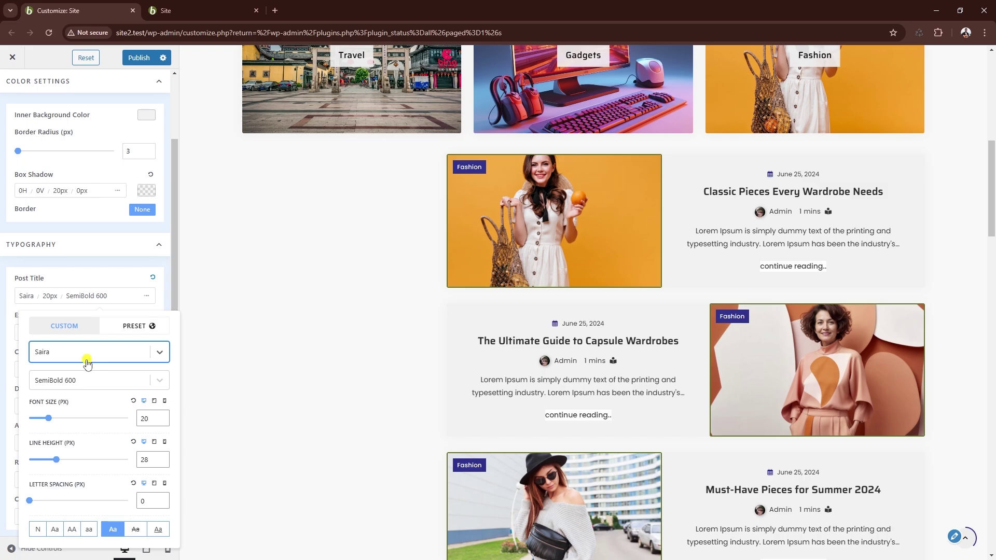
left_click(90, 386)
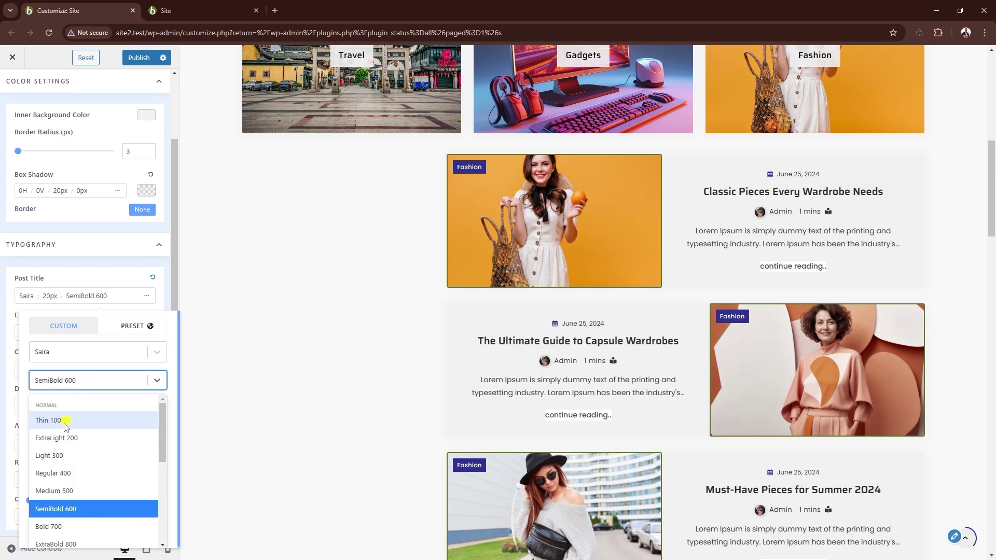
left_click(61, 494)
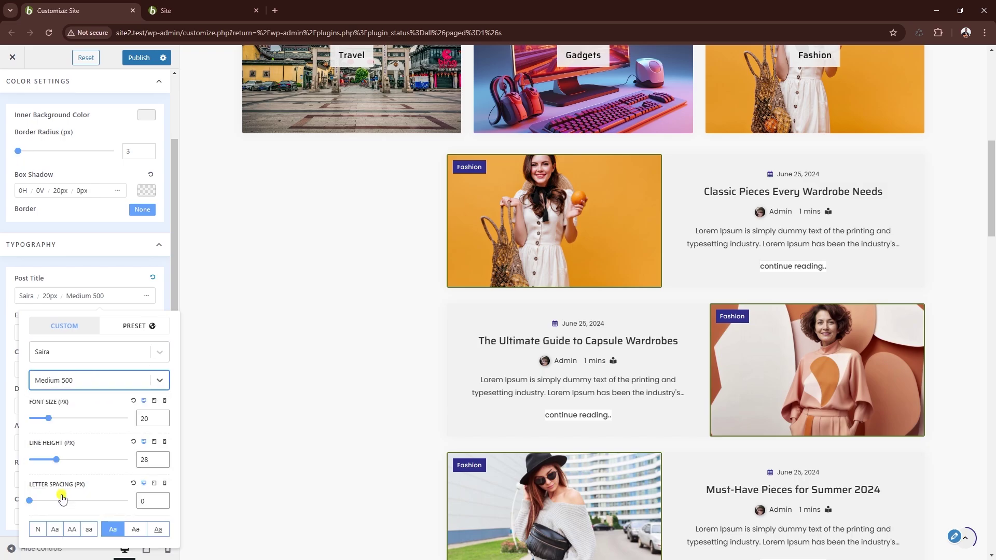
left_click(163, 416)
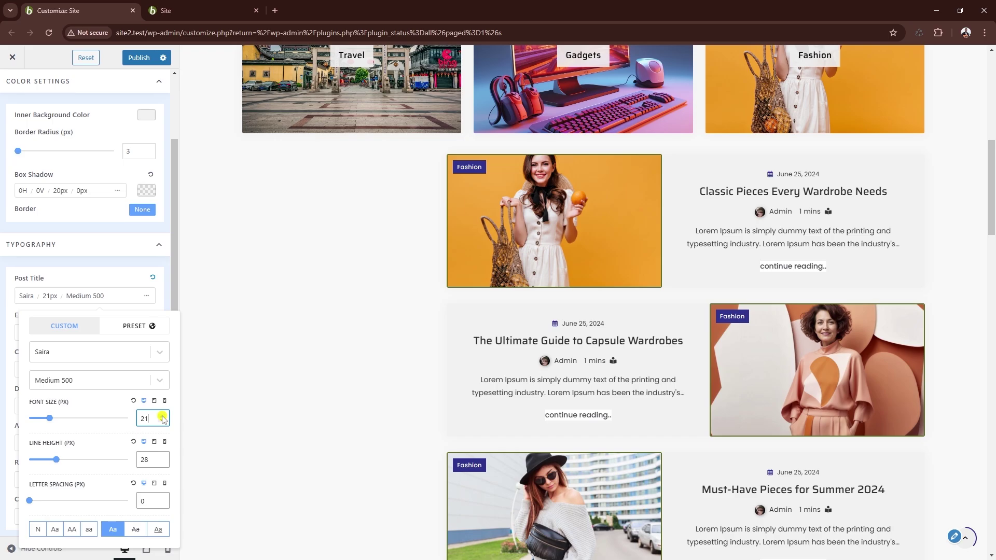
left_click(122, 294)
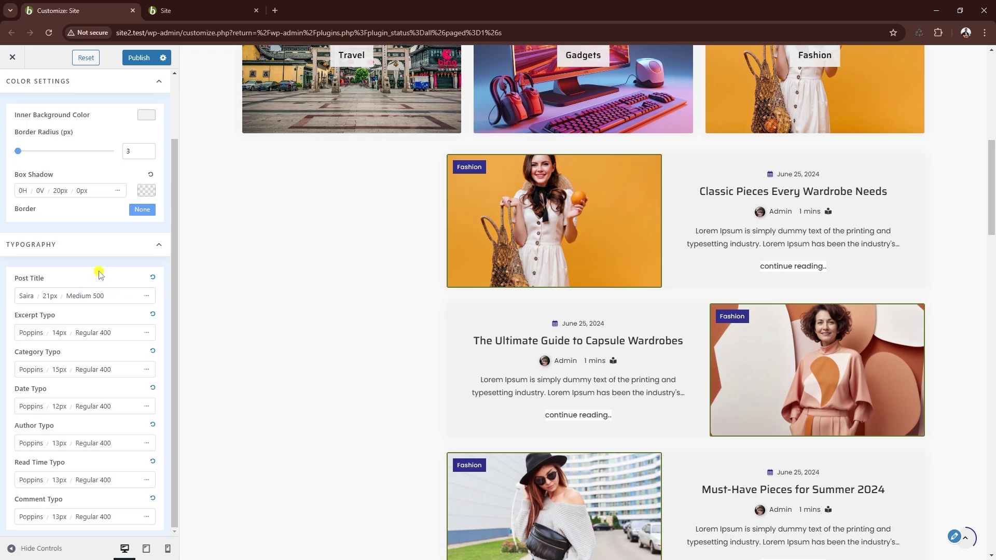
Step: Apply the Excerpt typography preset to the archive excerpt and the Categories preset to the category text
left_click(53, 333)
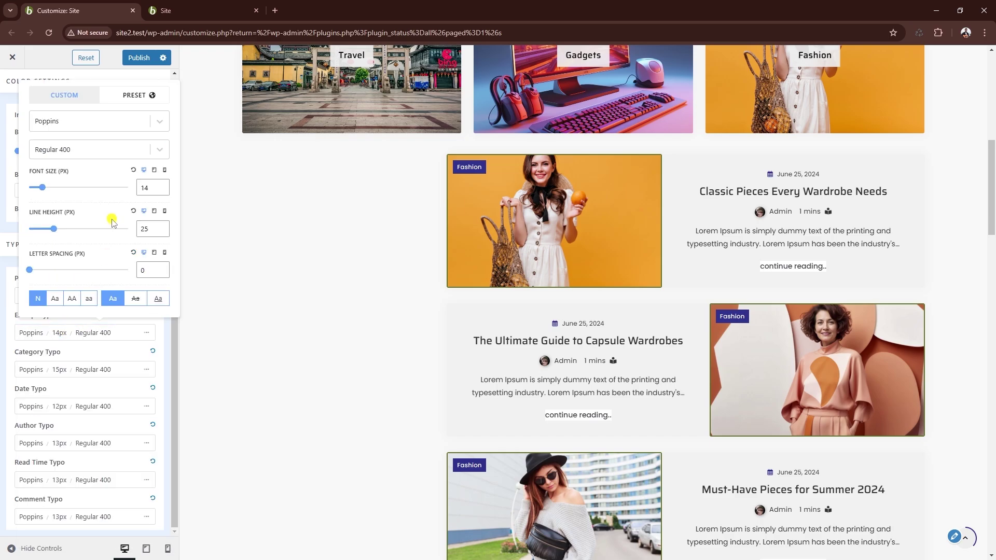
left_click(127, 98)
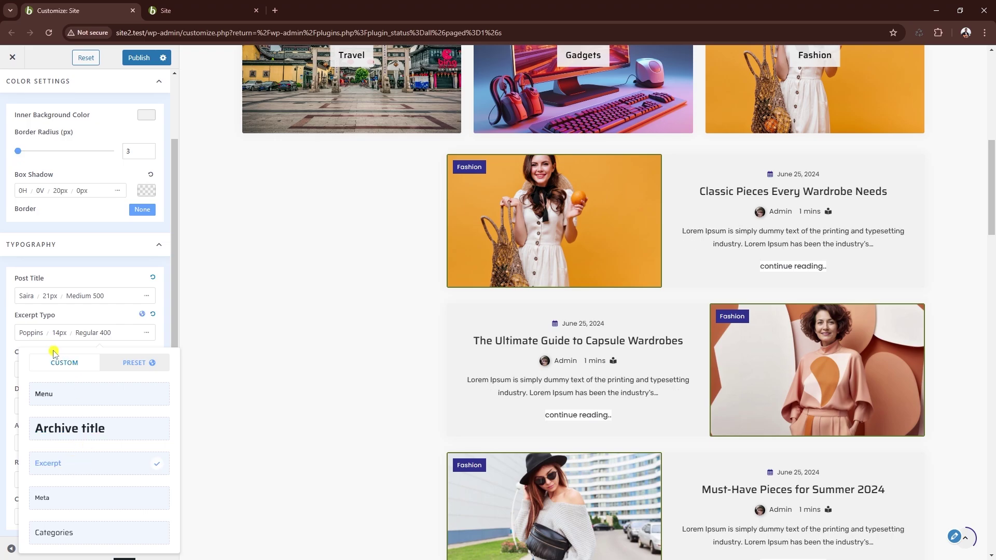
left_click(30, 334)
left_click(48, 370)
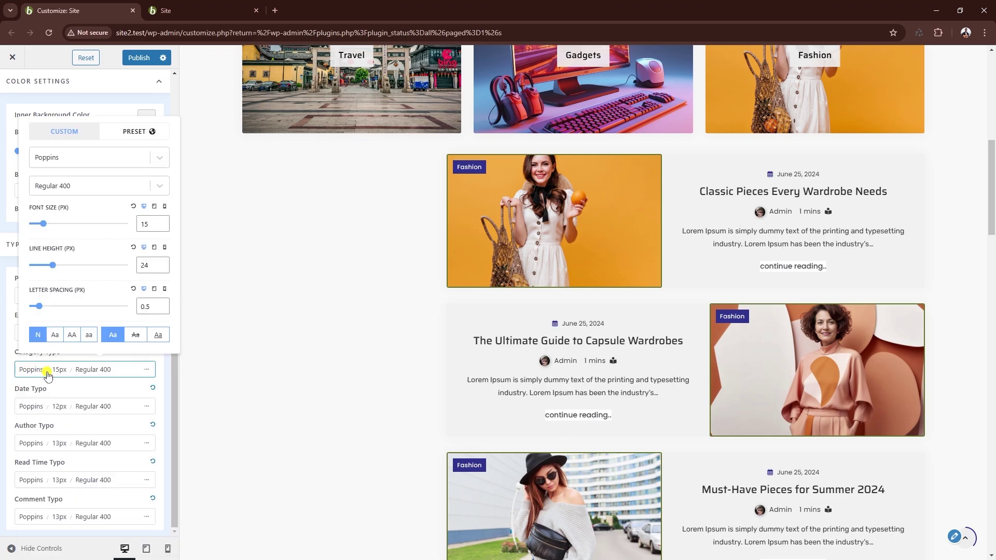
left_click(125, 131)
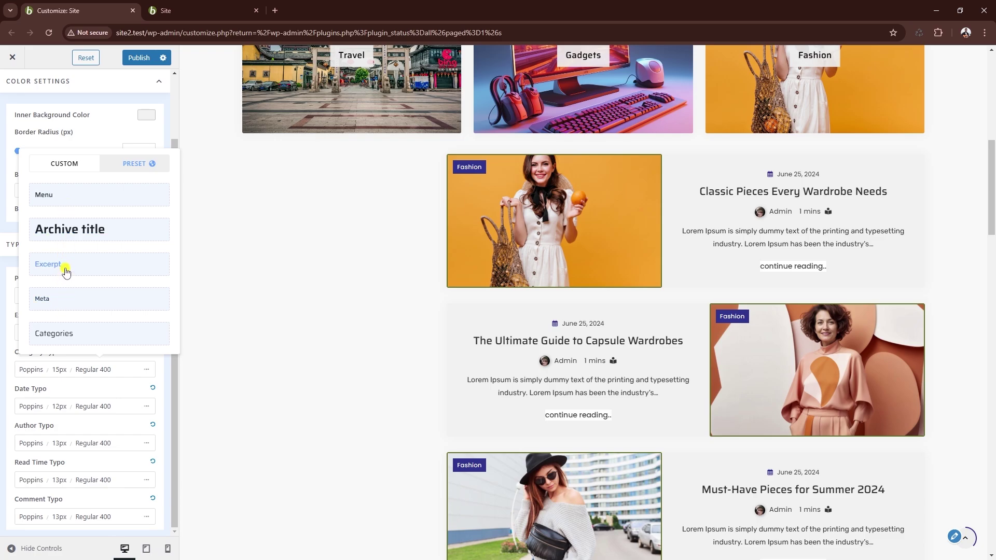
left_click(63, 332)
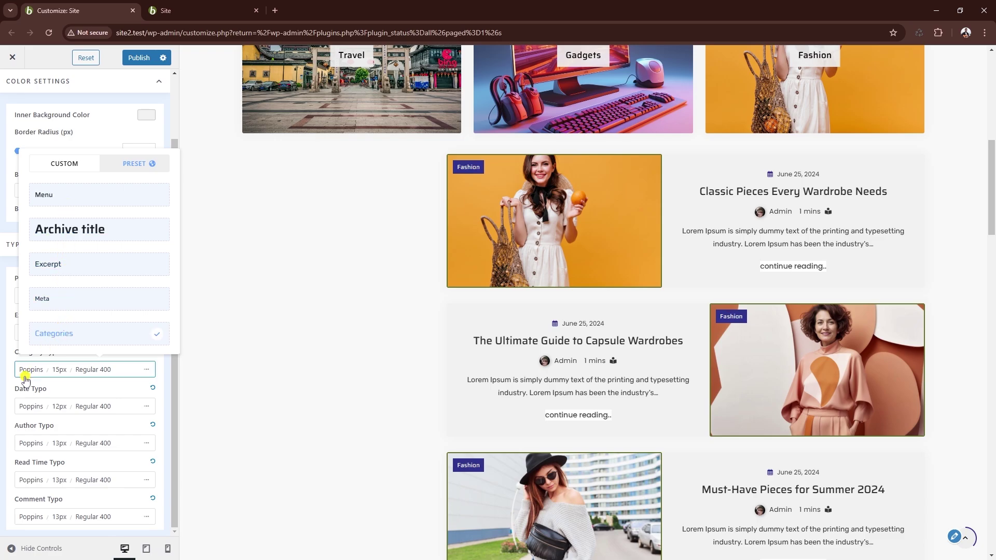
Step: Apply the Meta typography preset to the archive date, author and read time text
left_click(44, 406)
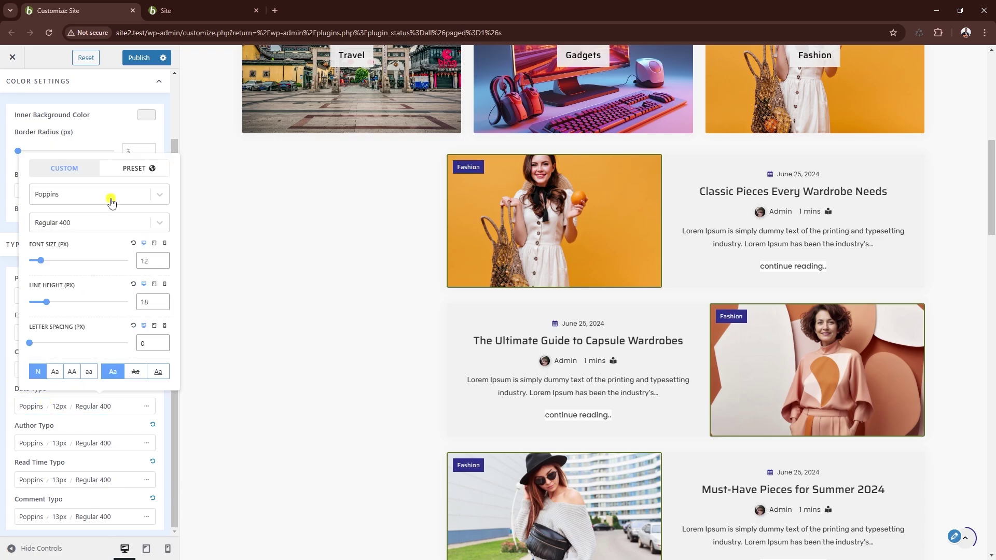
left_click(120, 168)
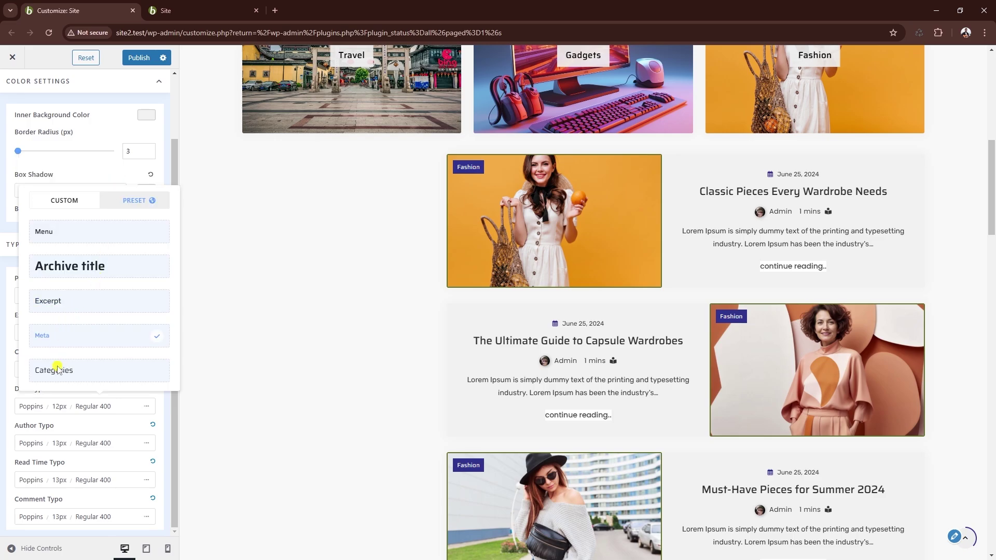
left_click(41, 443)
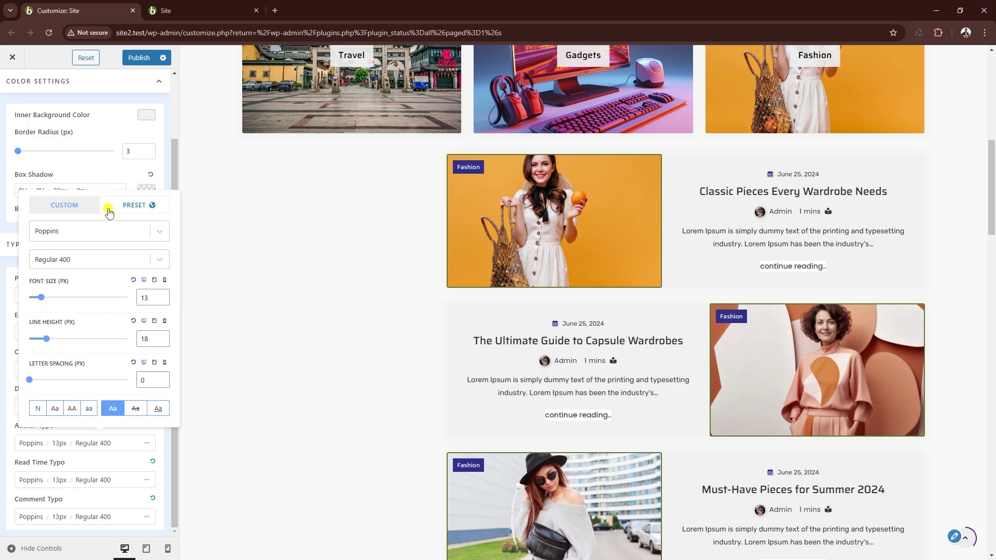
left_click(108, 205)
left_click(66, 372)
left_click(72, 478)
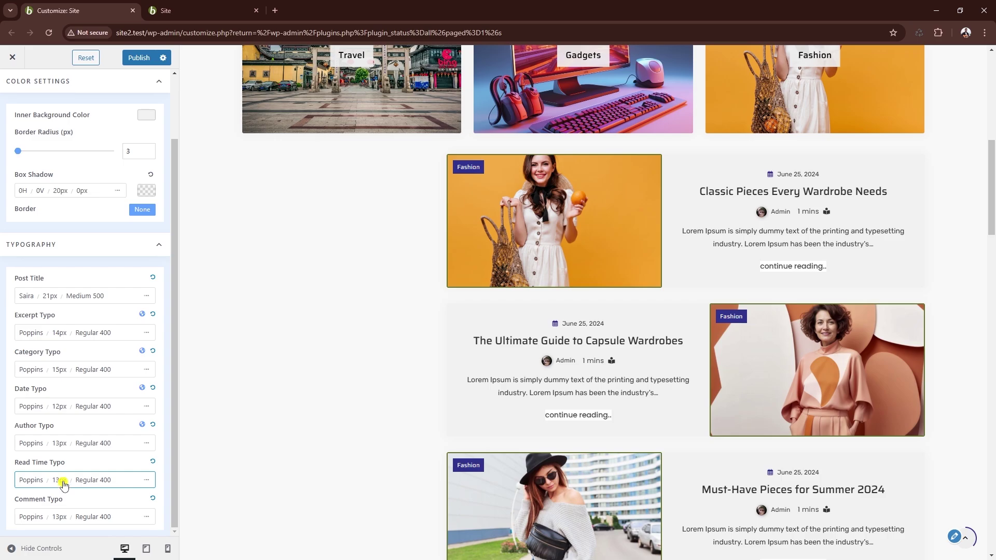
left_click(129, 242)
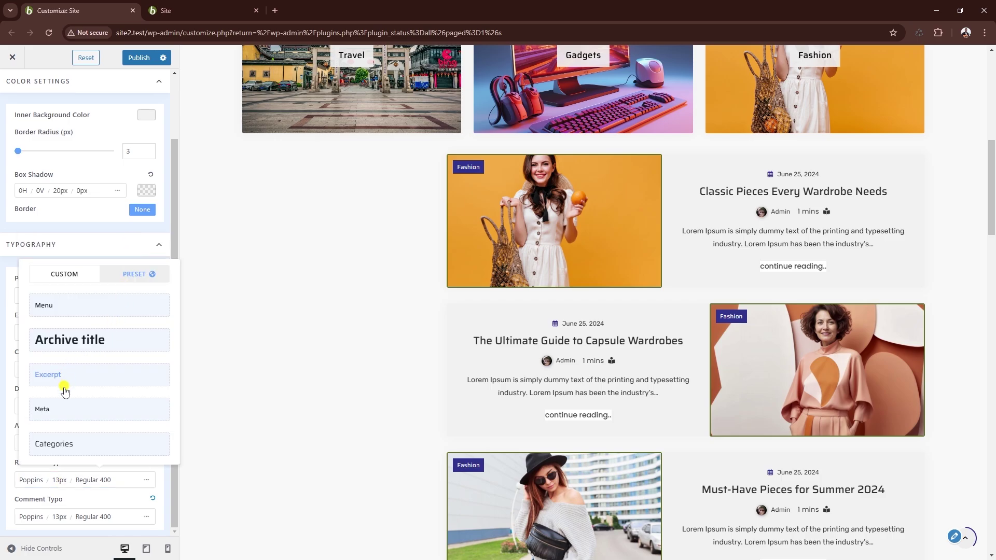
left_click(67, 416)
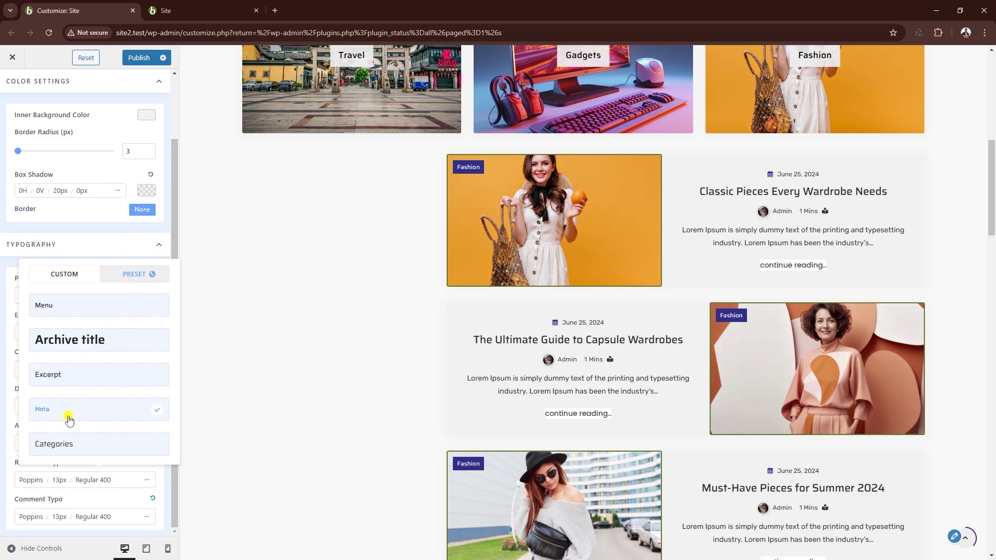
left_click(9, 425)
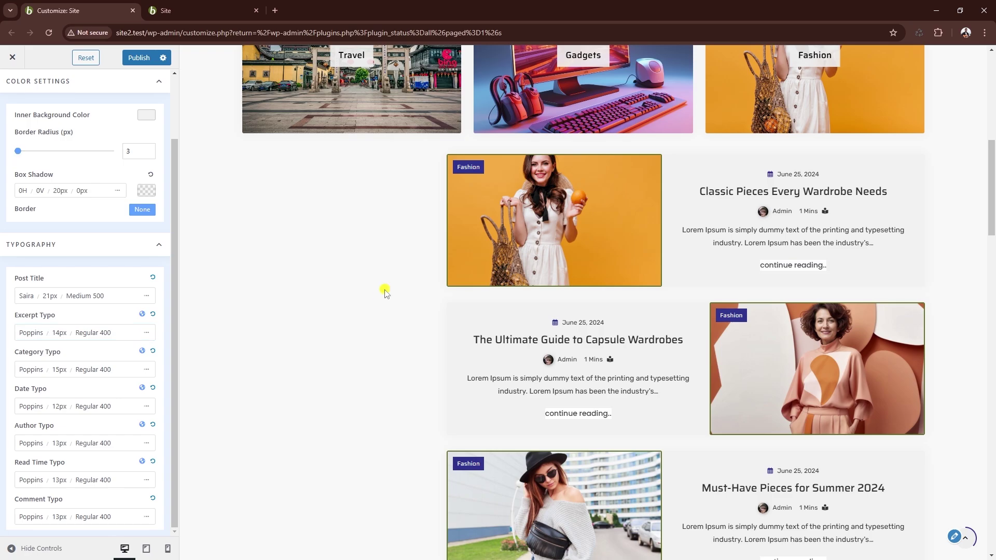
Step: Check the restyled archive posts in the preview and publish the customizations
scroll(377, 307, "up", 1)
scroll(372, 307, "down", 2)
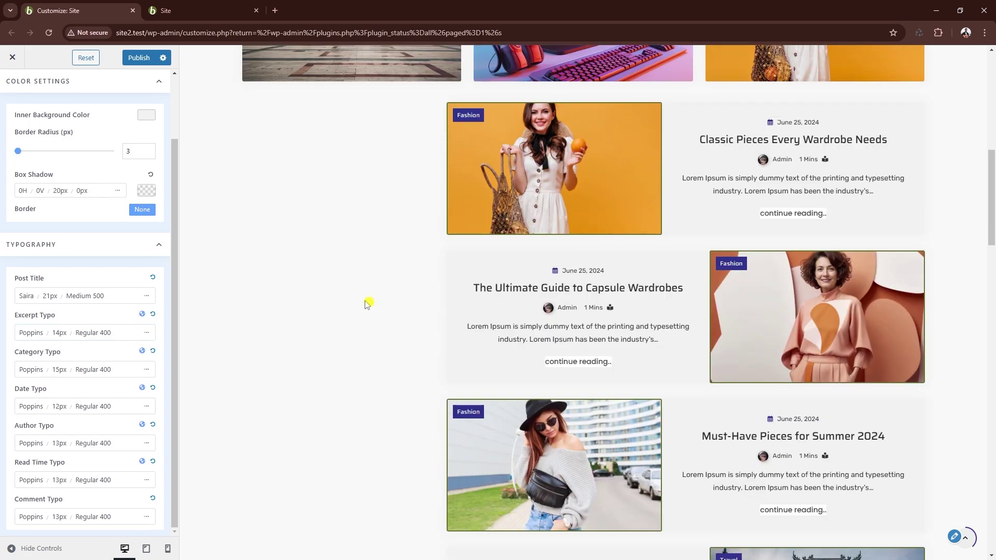
scroll(119, 243, "up", 2)
left_click(138, 58)
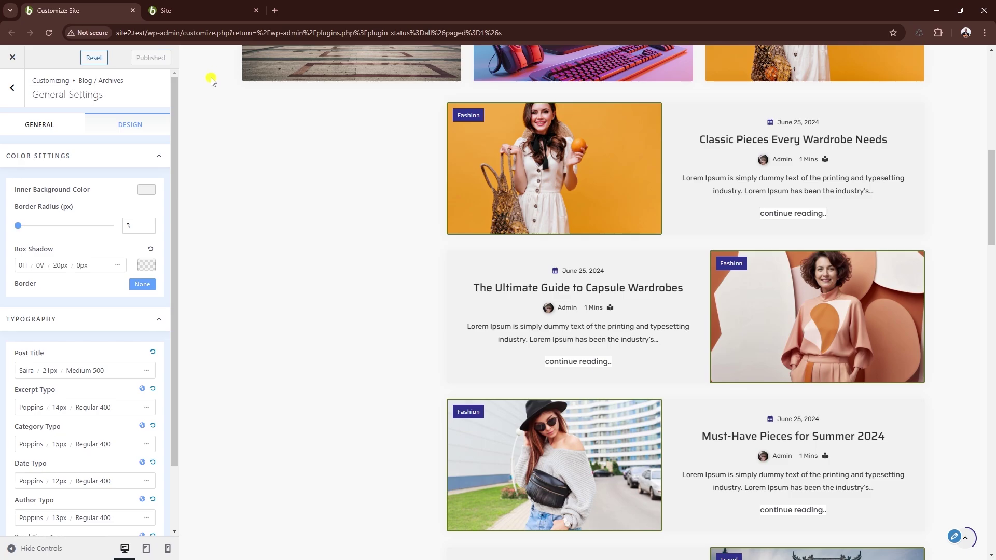
Step: Reload the live site2.test page, examine the archive posts down to the pagination and video playlist, and return to the Customizer
left_click(218, 11)
left_click(259, 30)
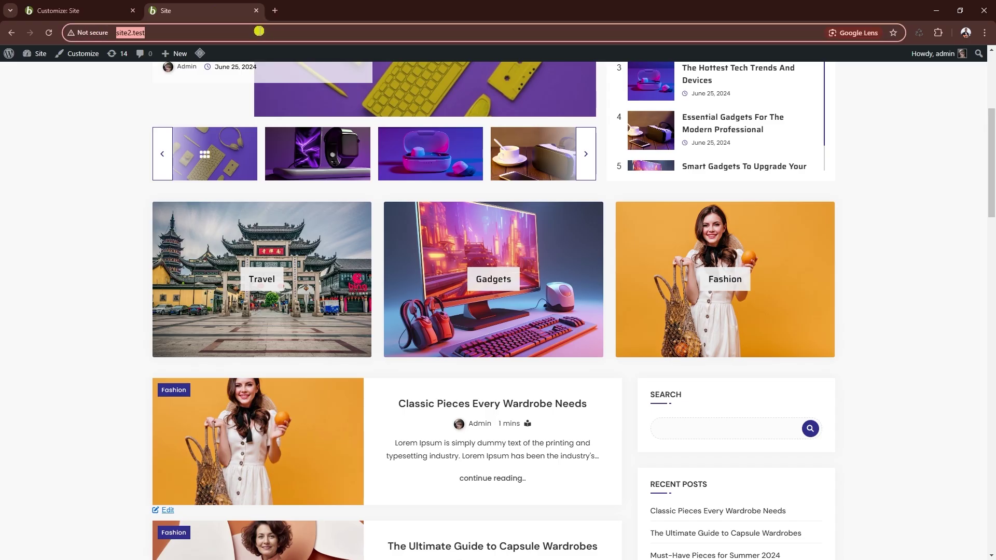
key("Return")
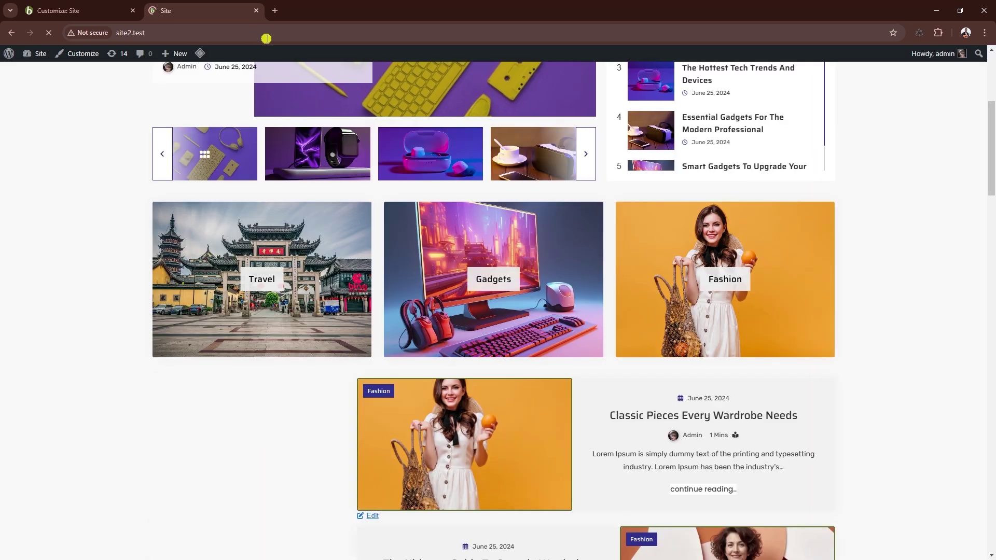
scroll(889, 255, "down", 4)
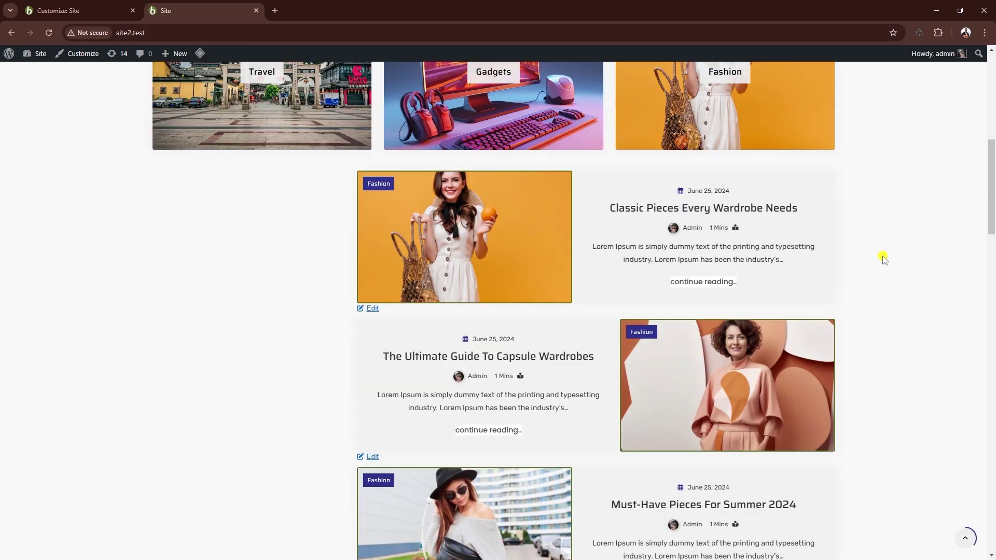
scroll(694, 211, "down", 3)
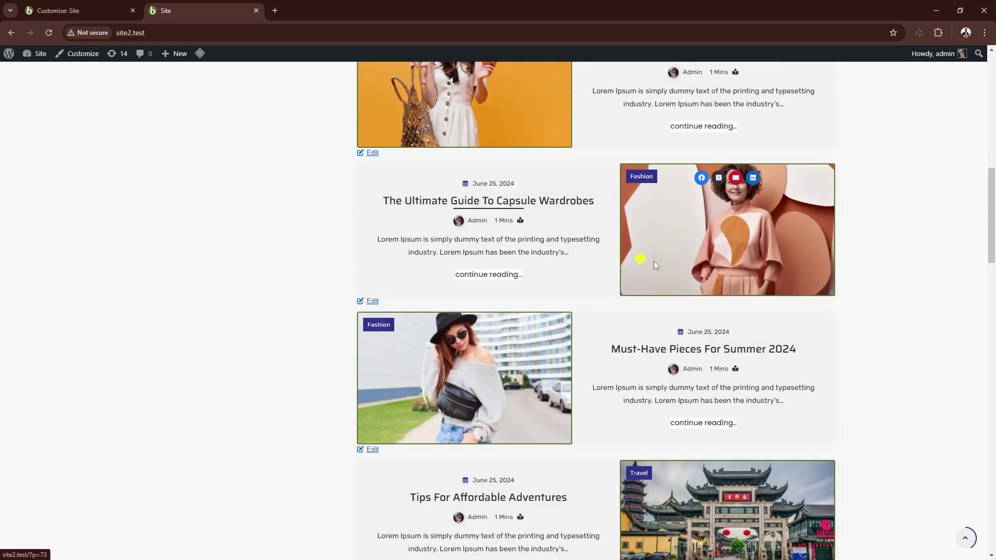
scroll(654, 260, "down", 7)
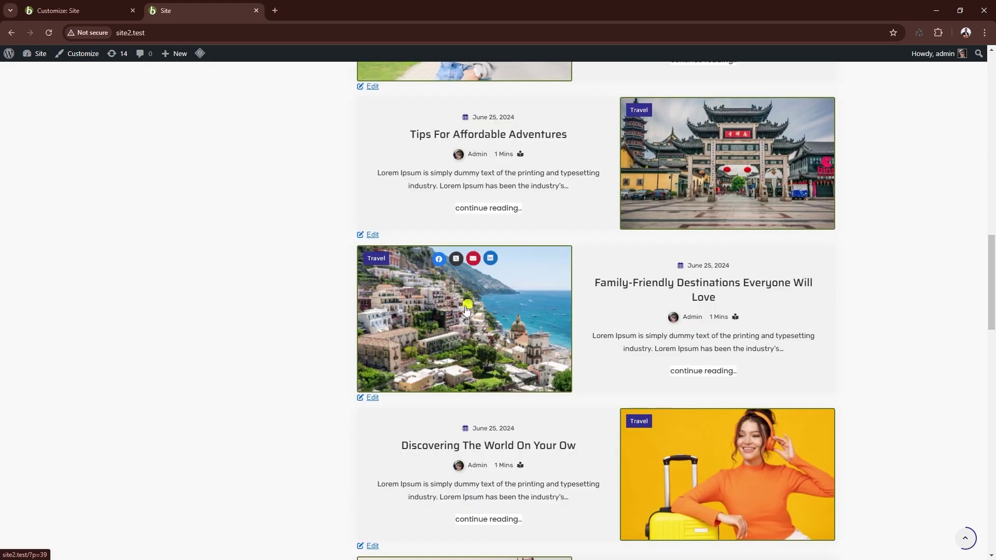
scroll(482, 307, "down", 4)
scroll(695, 317, "down", 2)
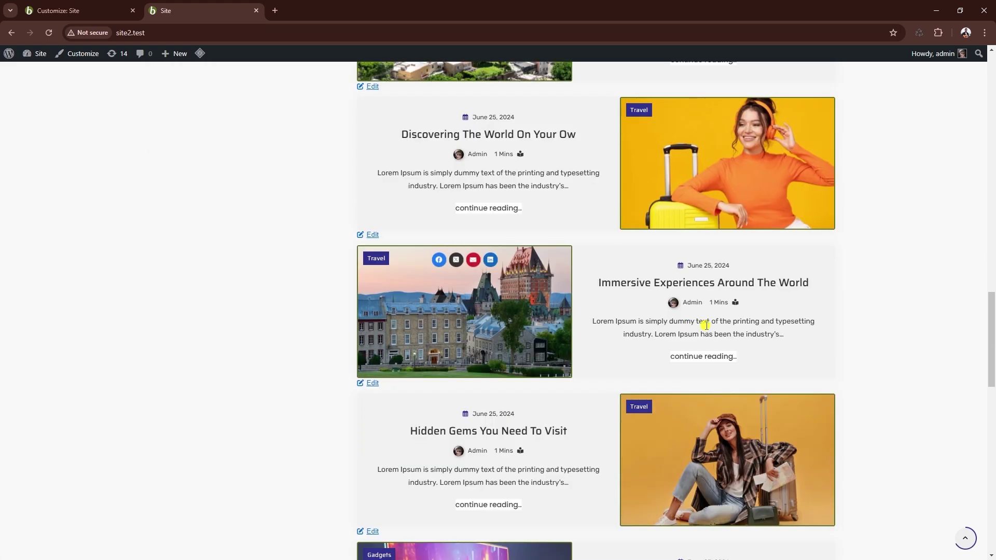
scroll(706, 326, "down", 9)
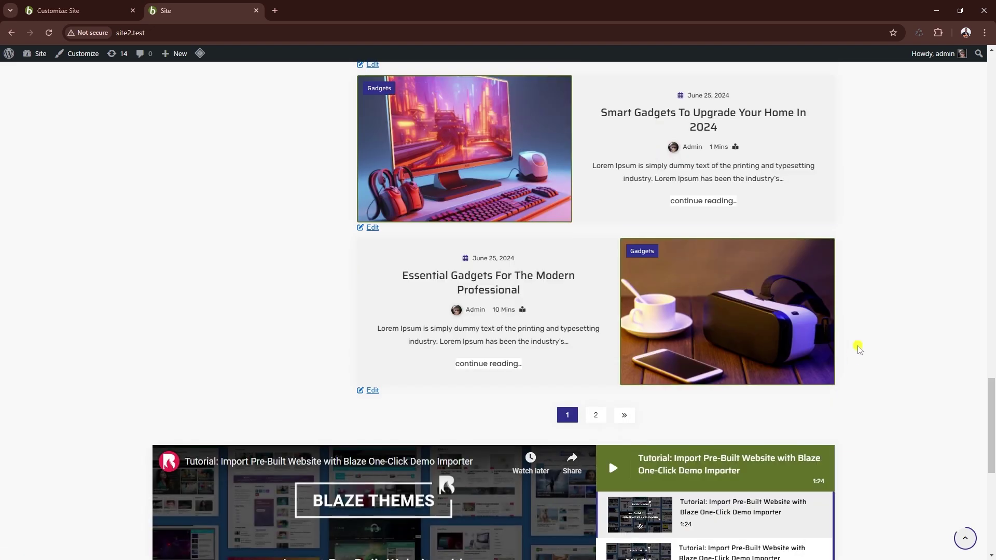
scroll(859, 349, "down", 5)
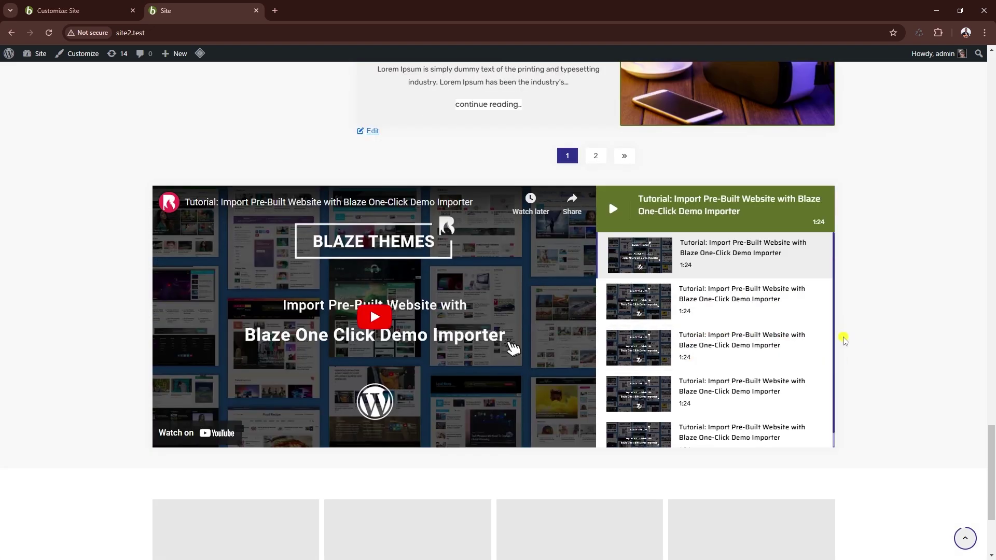
scroll(845, 340, "up", 10)
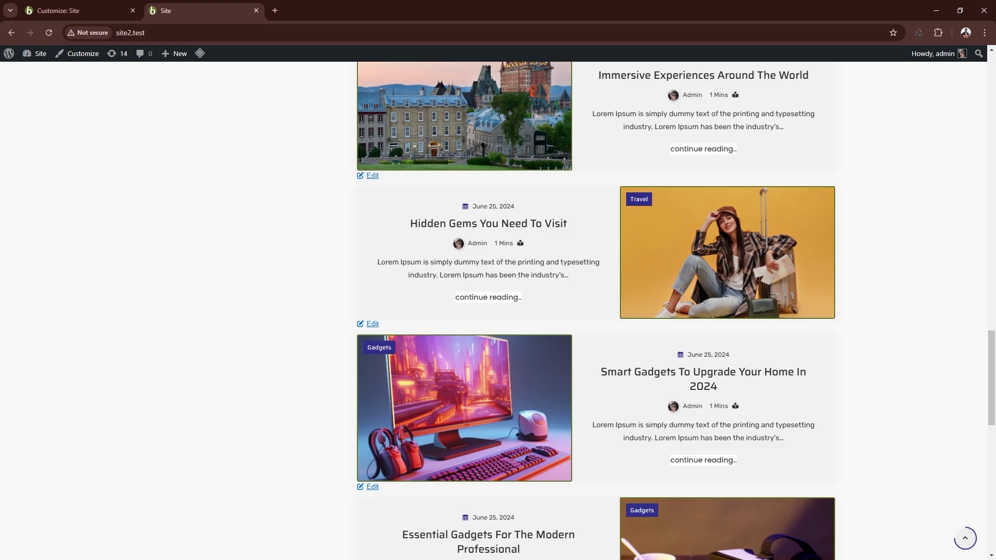
scroll(596, 311, "up", 1)
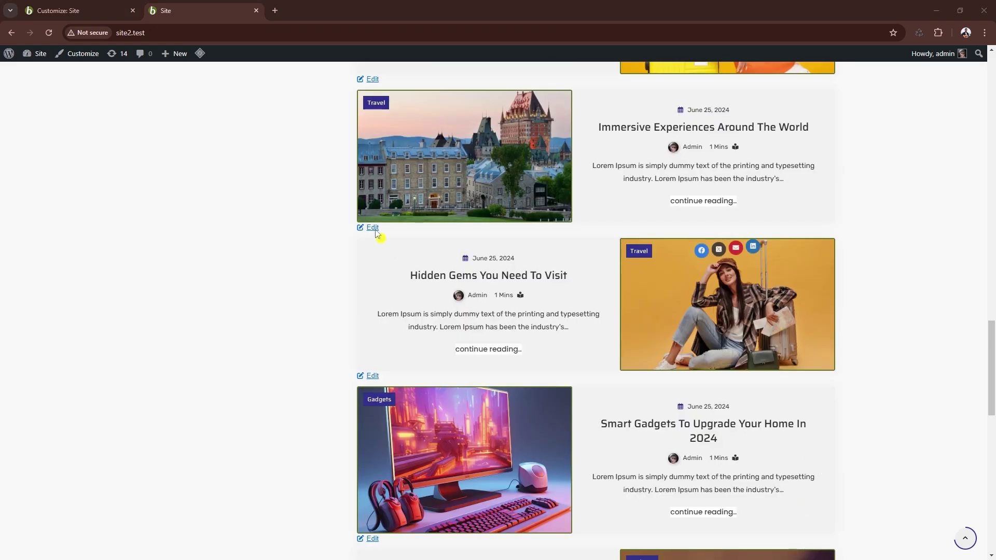
left_click(88, 11)
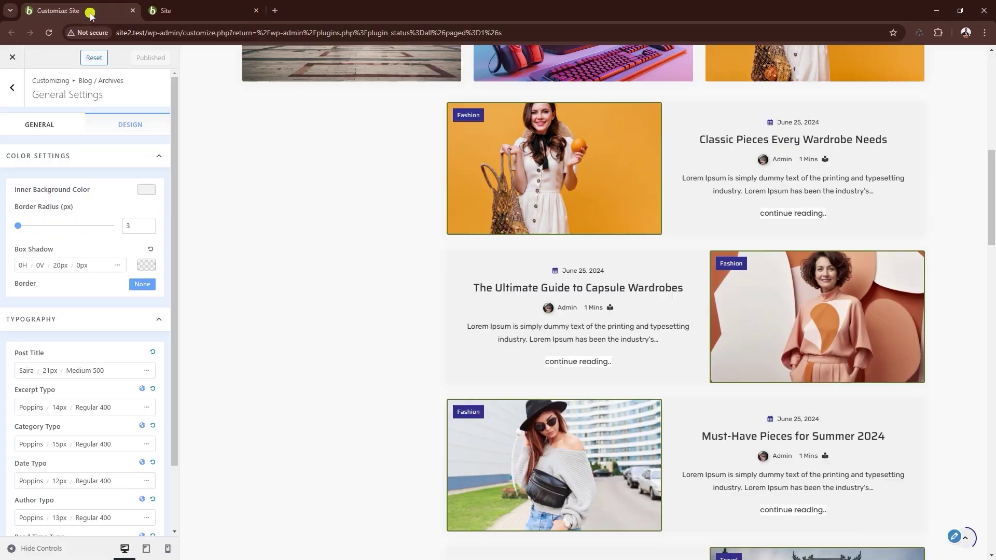
Step: Open the Left Sidebar widget area in the Widgets settings and dismiss the block widgets welcome guide
left_click(14, 94)
left_click(15, 93)
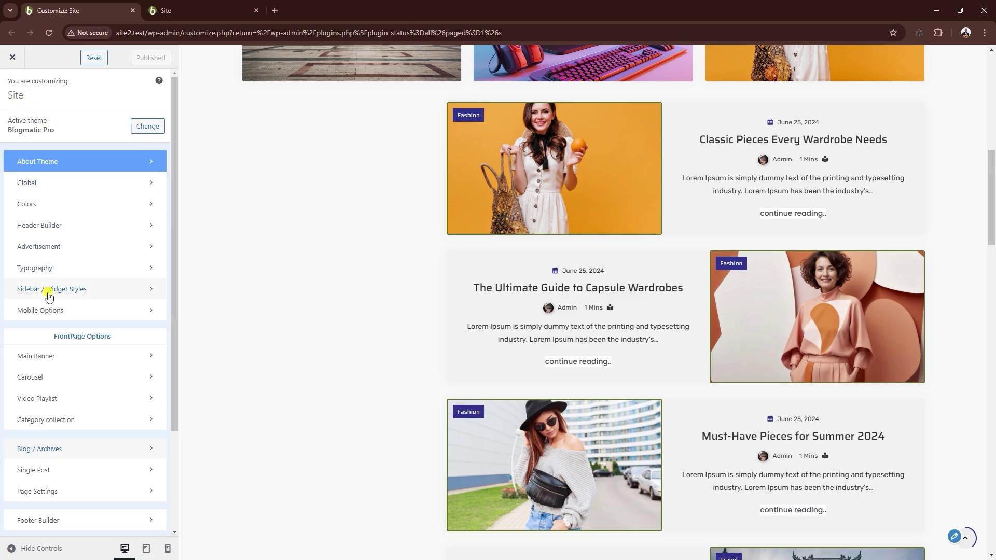
scroll(83, 364, "down", 3)
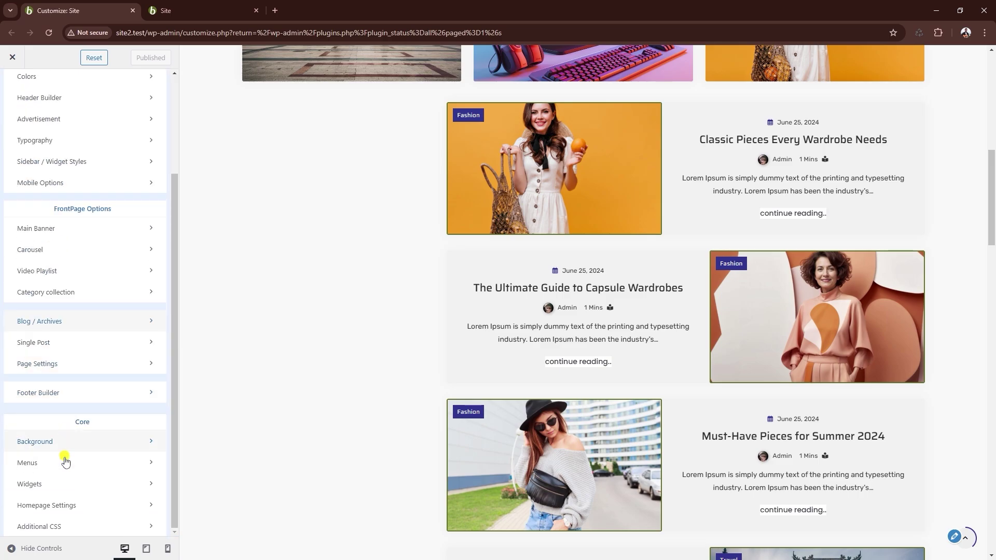
left_click(43, 481)
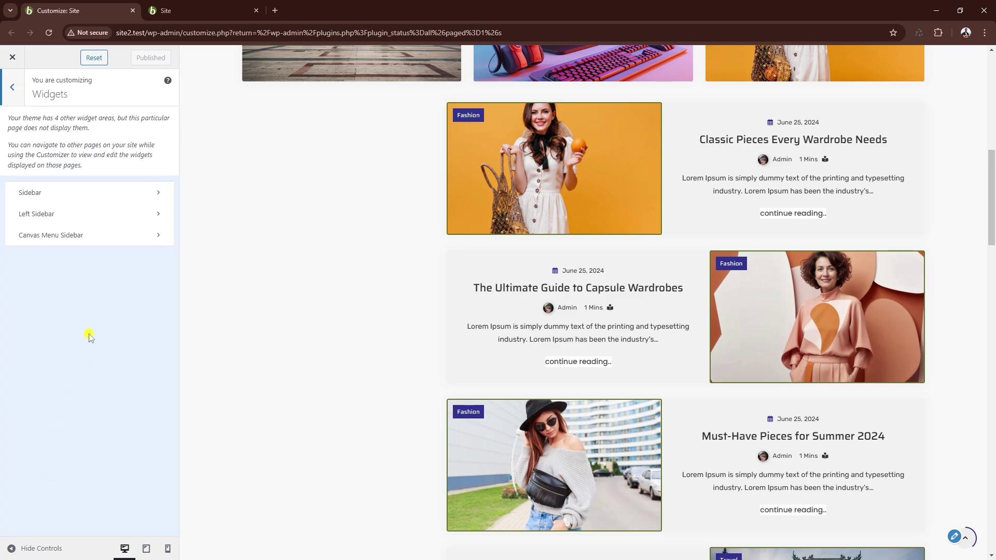
left_click(67, 214)
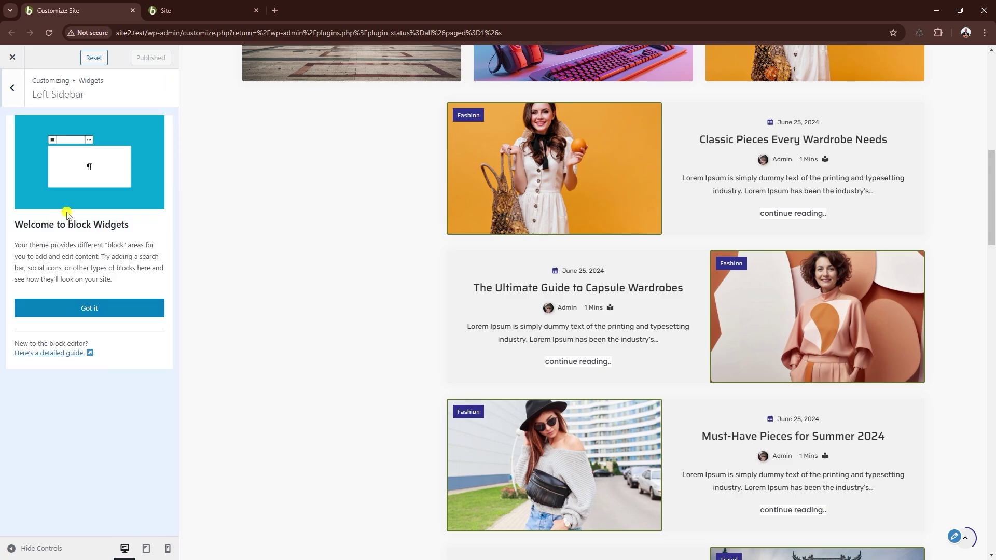
left_click(90, 308)
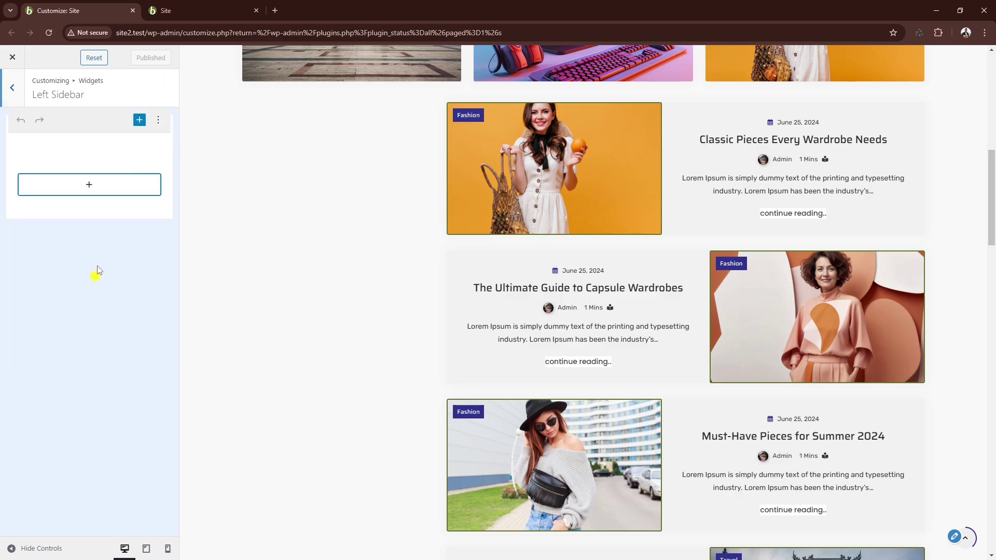
Step: Add the Blogmatic: Post List widget to the Left Sidebar from the full block library
left_click(86, 186)
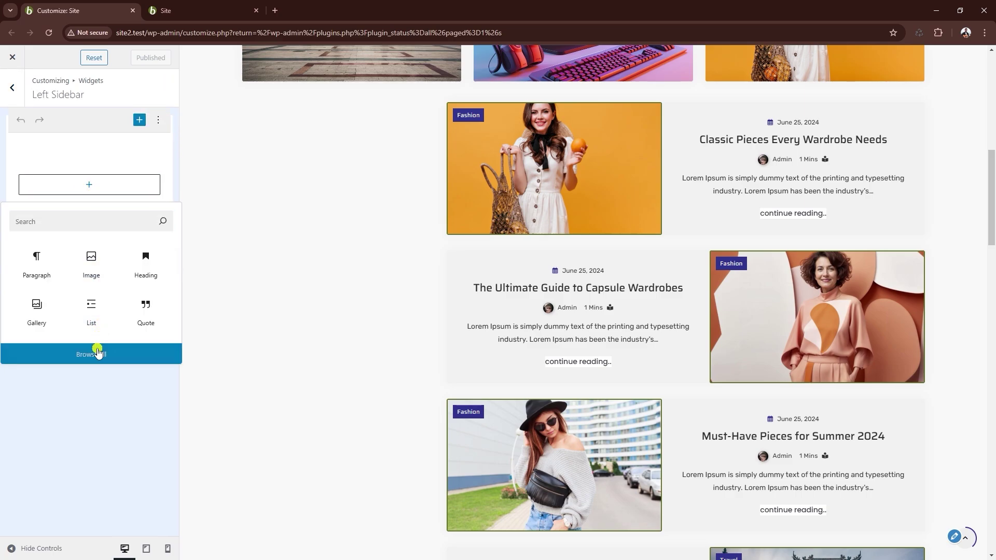
left_click(97, 349)
scroll(283, 271, "down", 12)
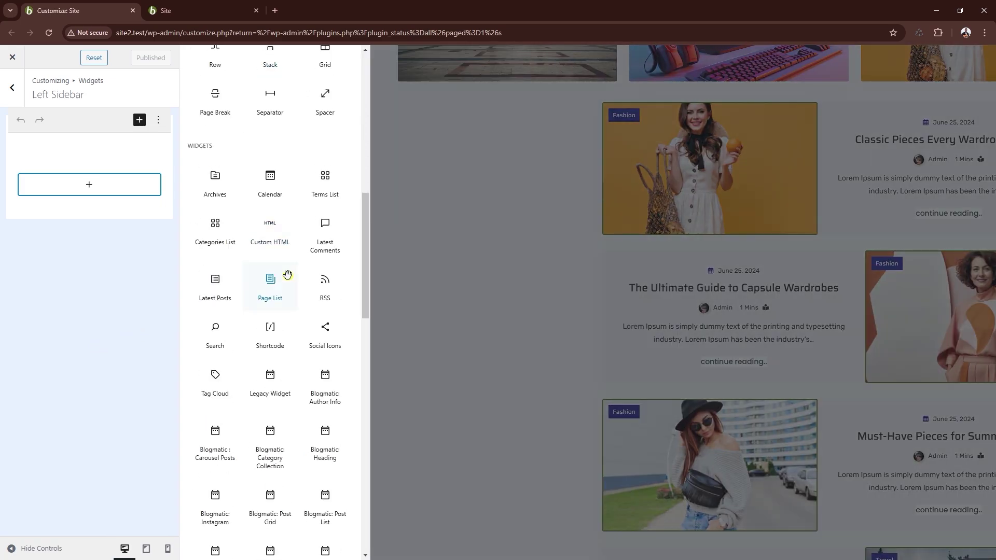
scroll(294, 275, "down", 1)
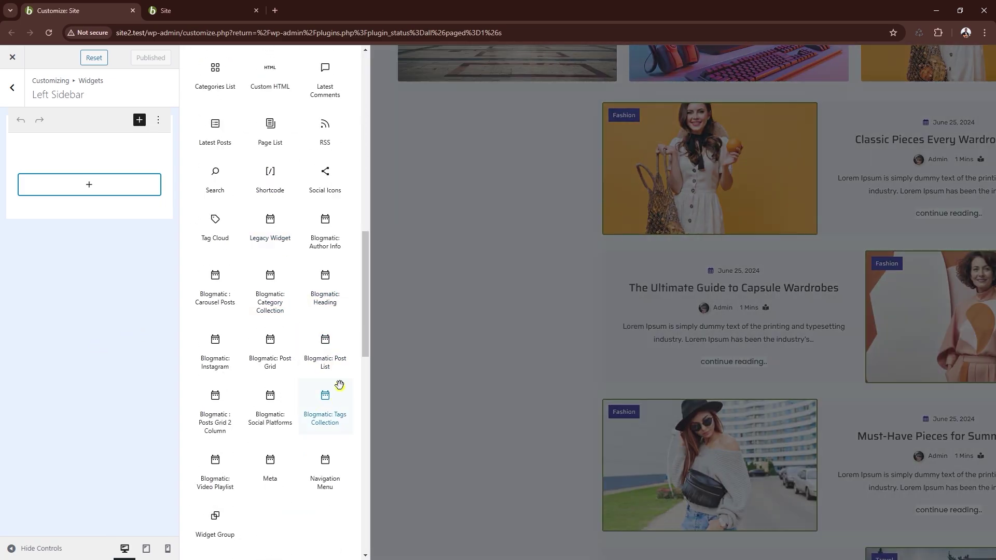
left_click(325, 356)
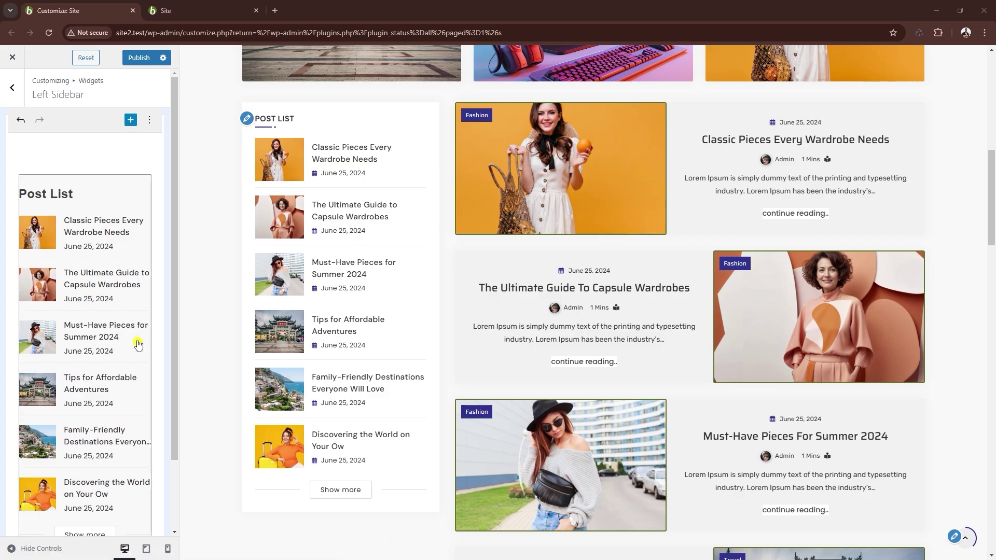
Step: Set the Post List widget to show 3 posts using Layout 2
scroll(140, 322, "down", 1)
left_click(92, 278)
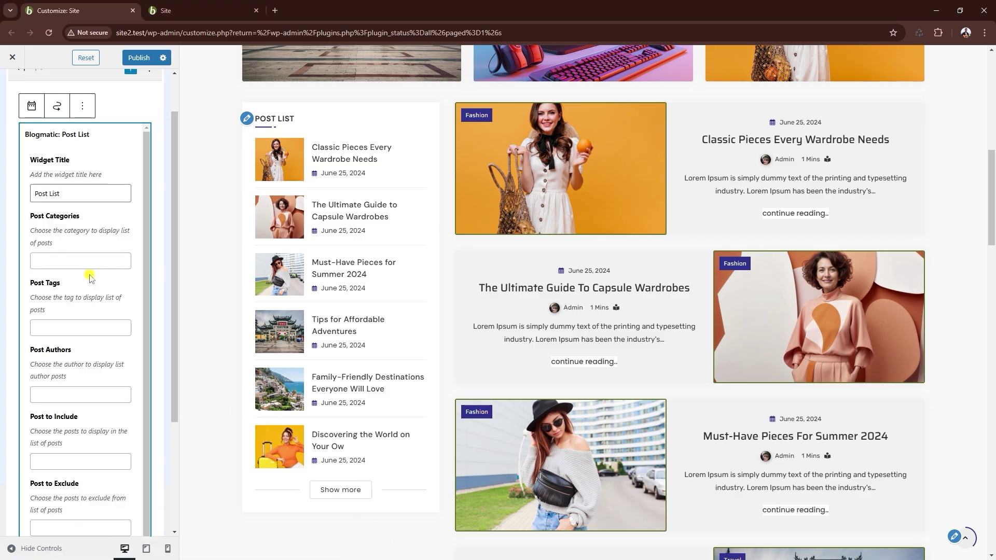
scroll(90, 279, "down", 4)
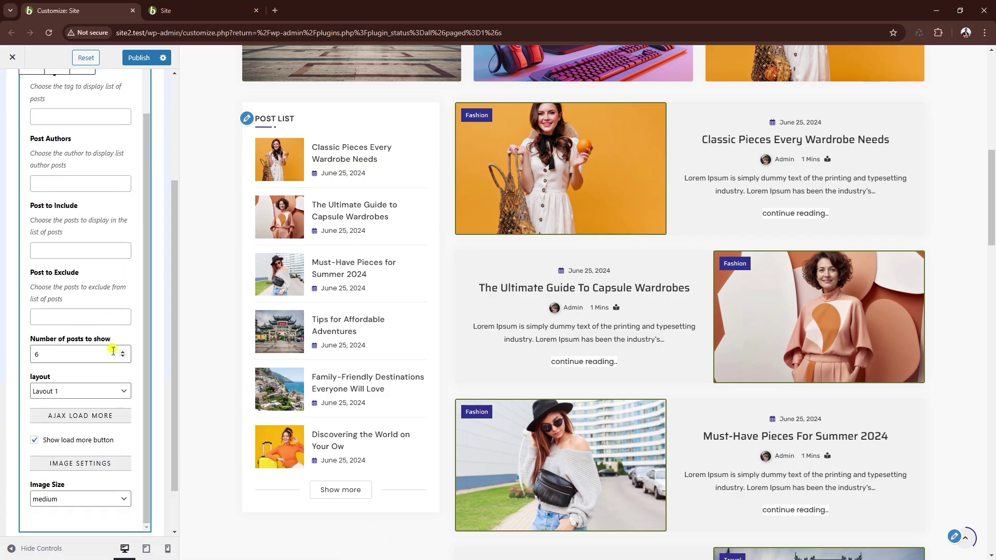
left_click(124, 357)
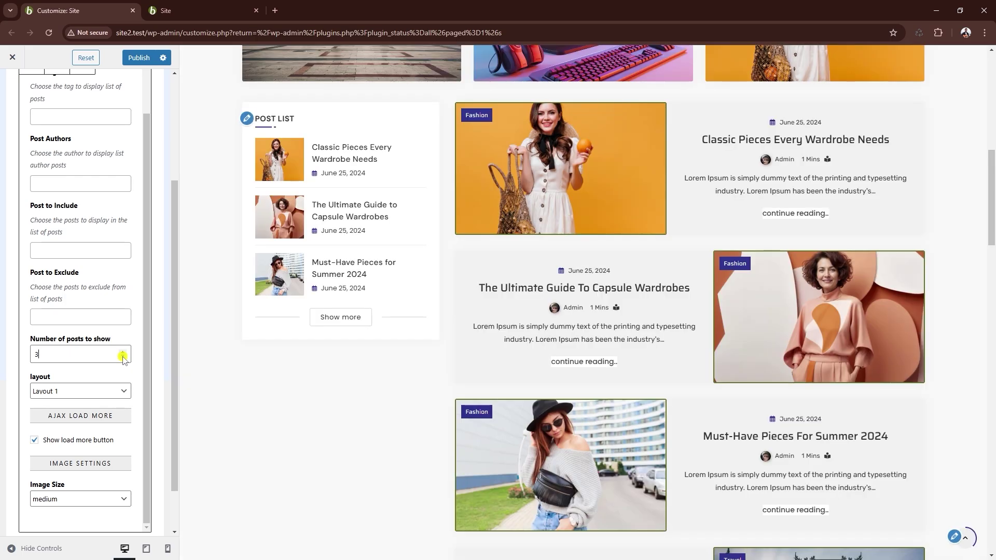
left_click(68, 392)
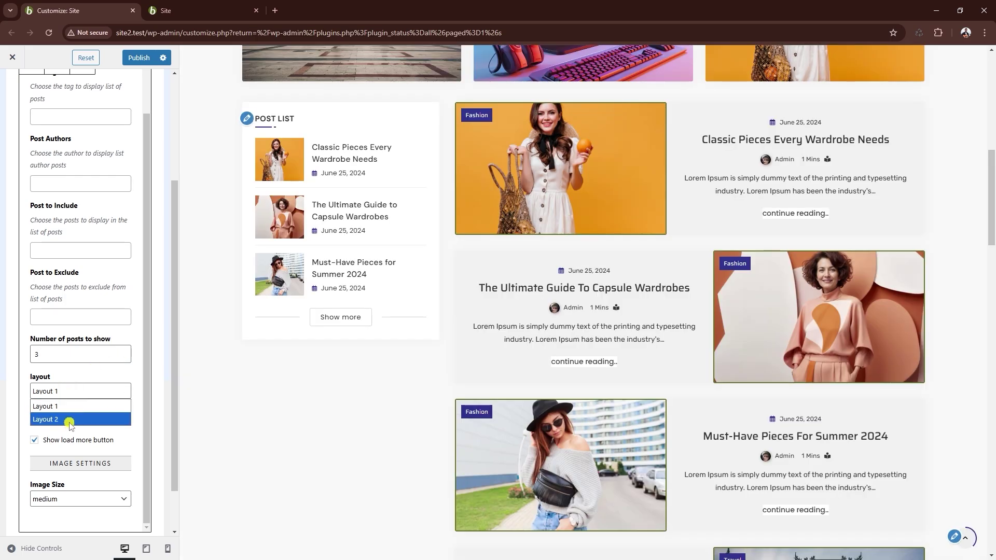
left_click(70, 417)
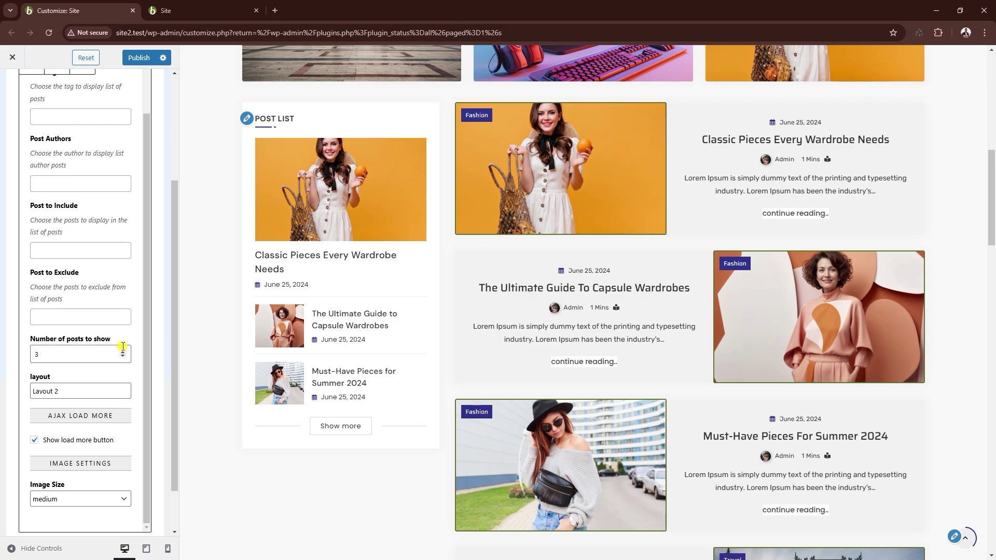
Step: Add the Blogmatic : Carousel Posts widget below the Post List in the Left Sidebar
scroll(122, 346, "down", 1)
left_click(85, 505)
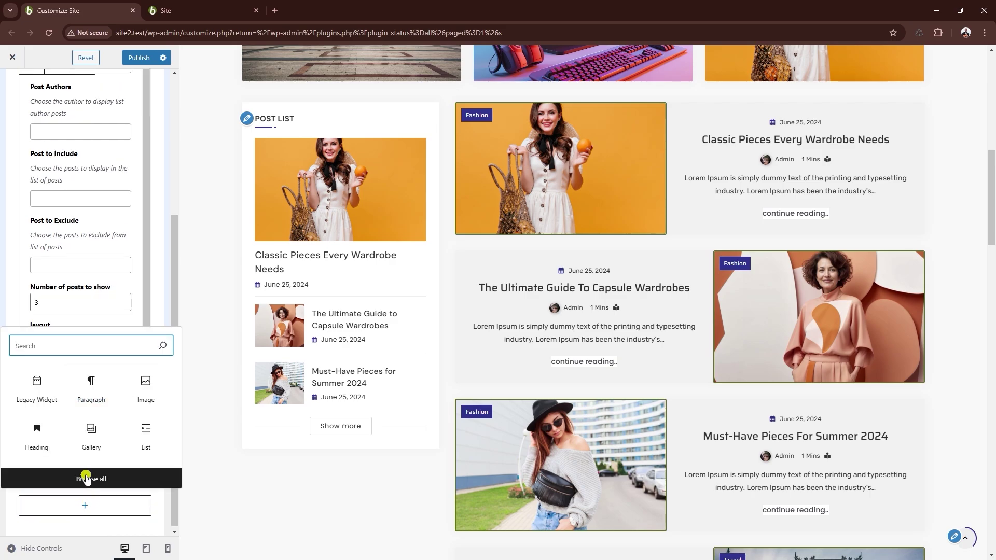
left_click(86, 477)
scroll(259, 363, "down", 6)
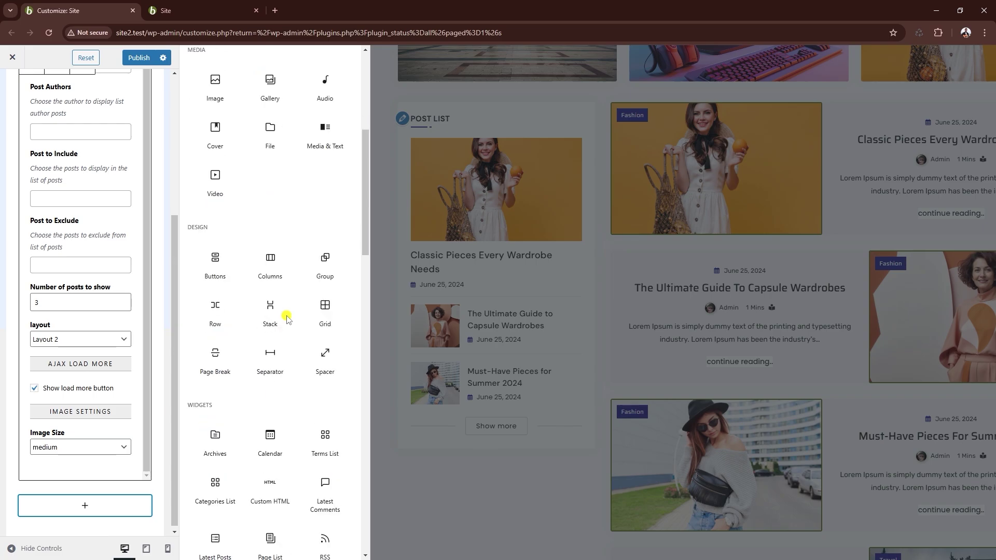
scroll(286, 317, "down", 7)
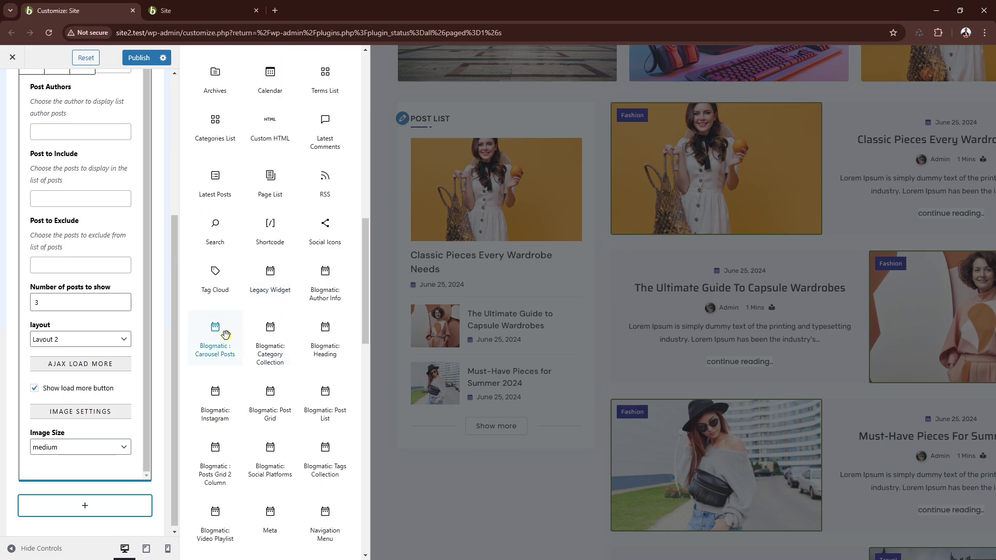
left_click(225, 335)
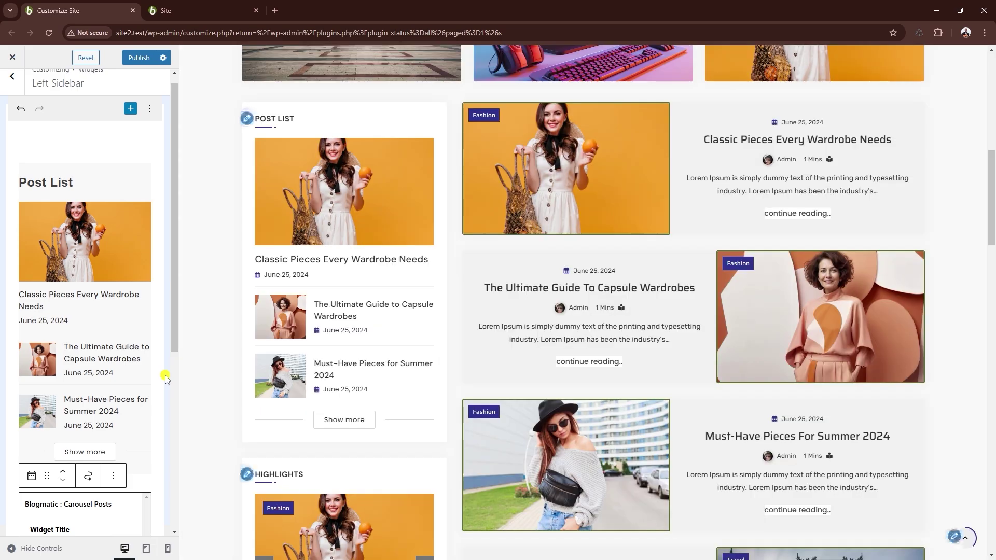
Step: Examine the Highlights carousel in the preview and its widget options in the Left Sidebar
scroll(222, 338, "down", 2)
scroll(222, 339, "down", 2)
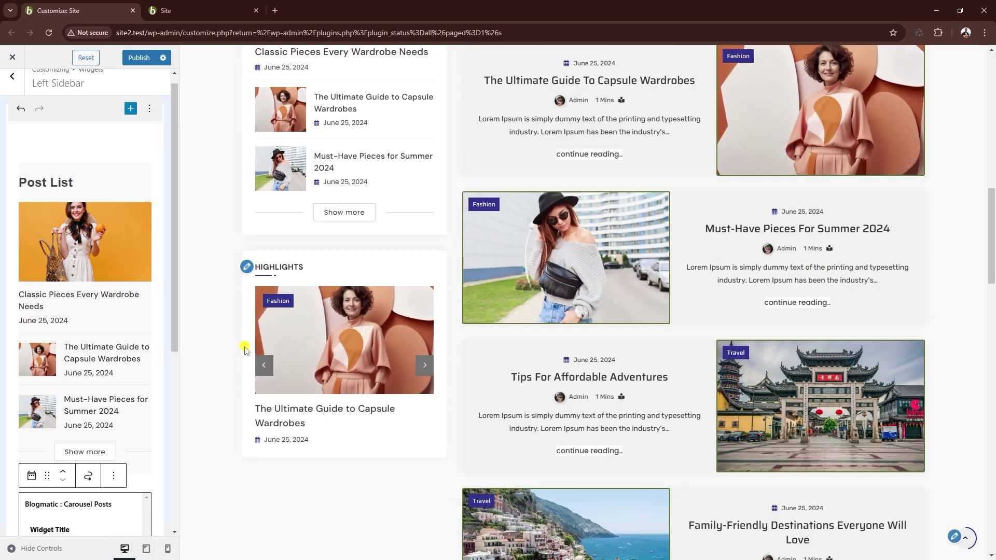
scroll(151, 345, "down", 6)
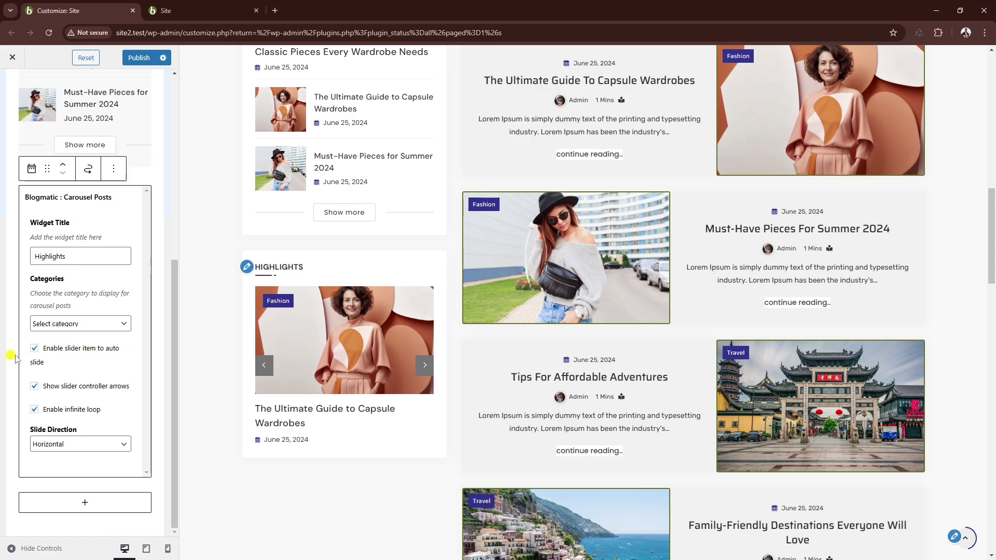
left_click(271, 360)
scroll(231, 322, "up", 3)
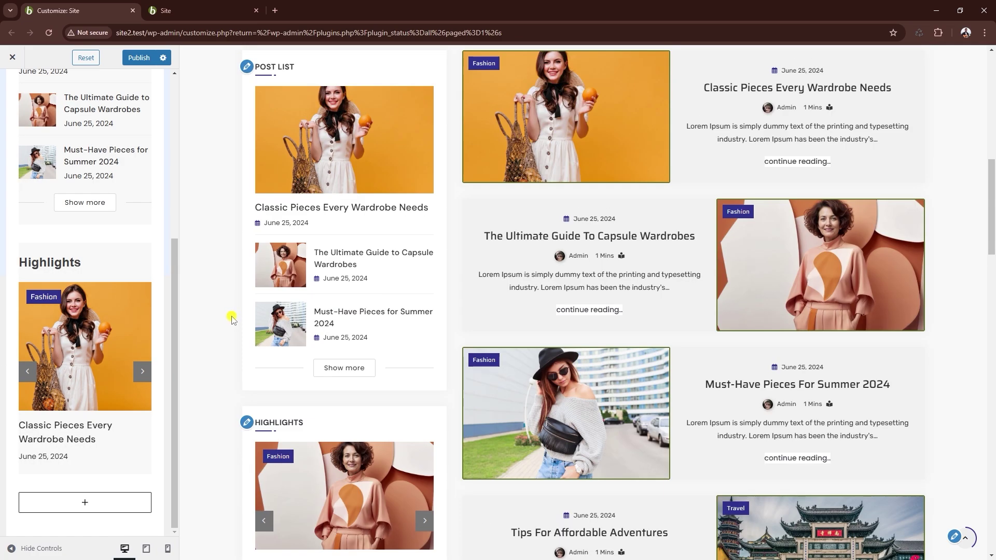
scroll(231, 318, "up", 1)
scroll(173, 288, "up", 5)
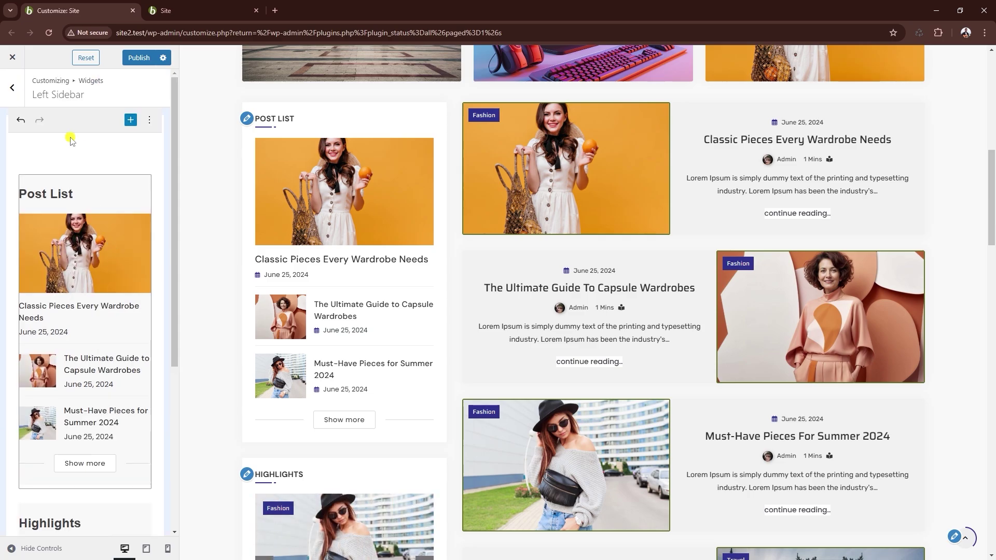
Step: Enable the sticky sidebar in the Sidebar / Widget Styles settings
left_click(9, 91)
left_click(12, 92)
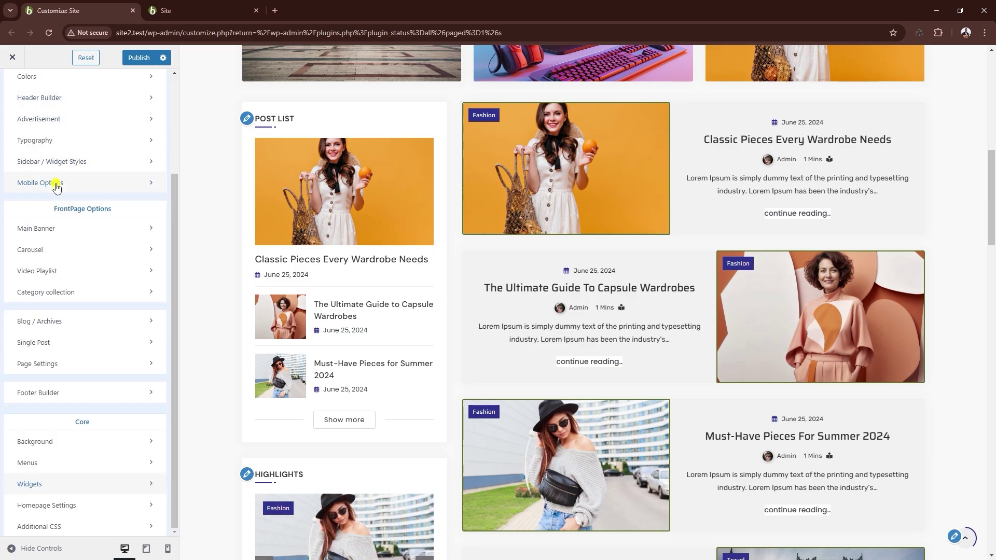
scroll(52, 249, "up", 2)
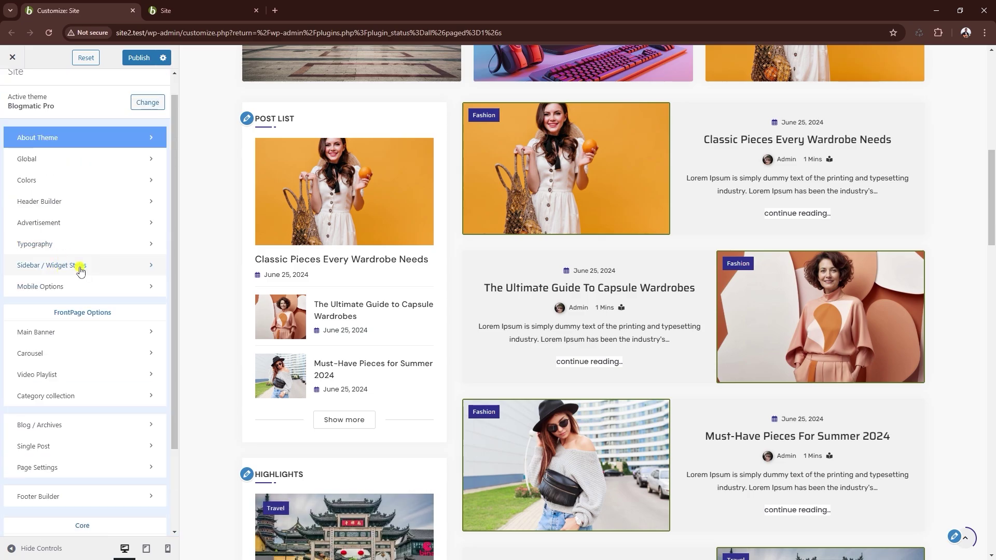
left_click(79, 268)
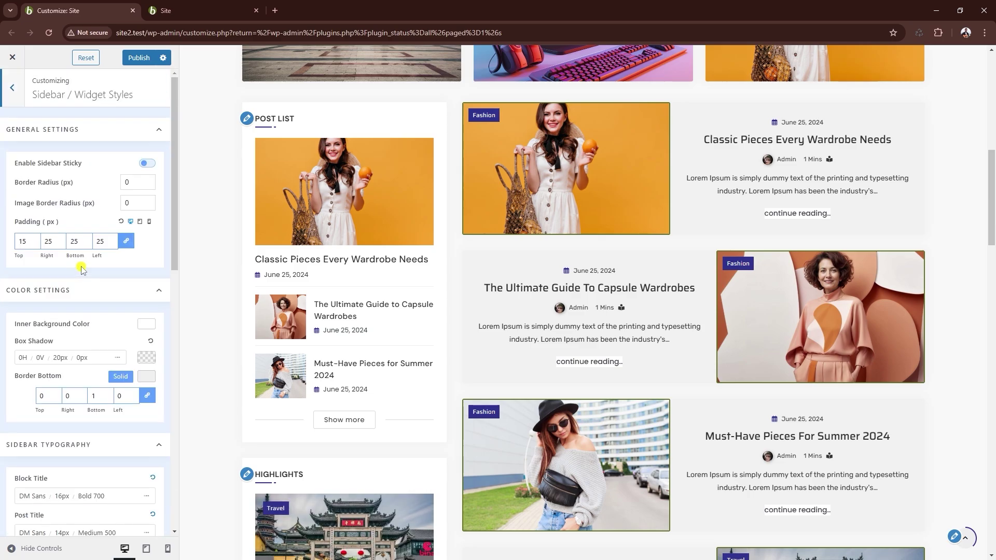
left_click(147, 164)
left_click(146, 164)
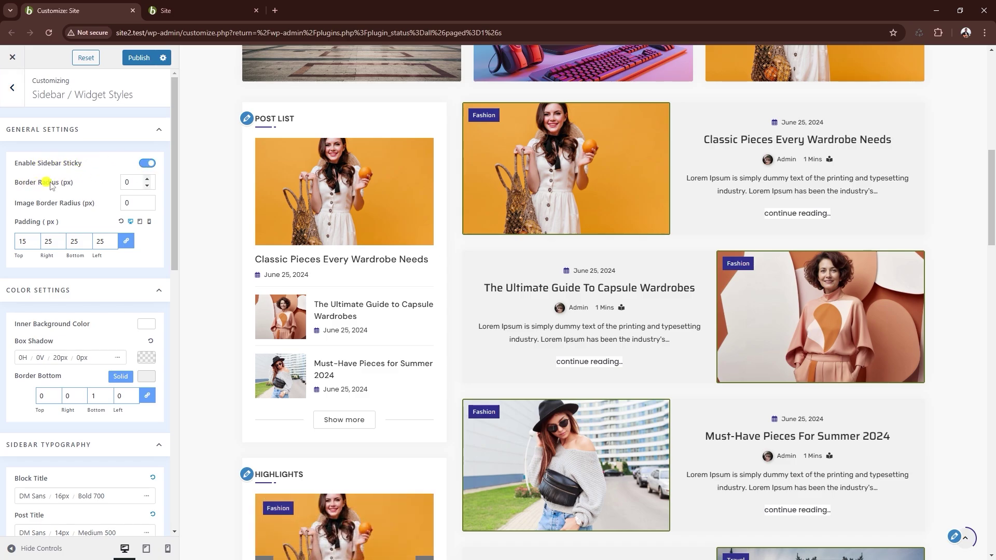
Step: Set the sidebar widgets' border radius and image border radius to 3 px each
left_click(147, 179)
left_click(148, 180)
left_click(147, 179)
left_click(148, 179)
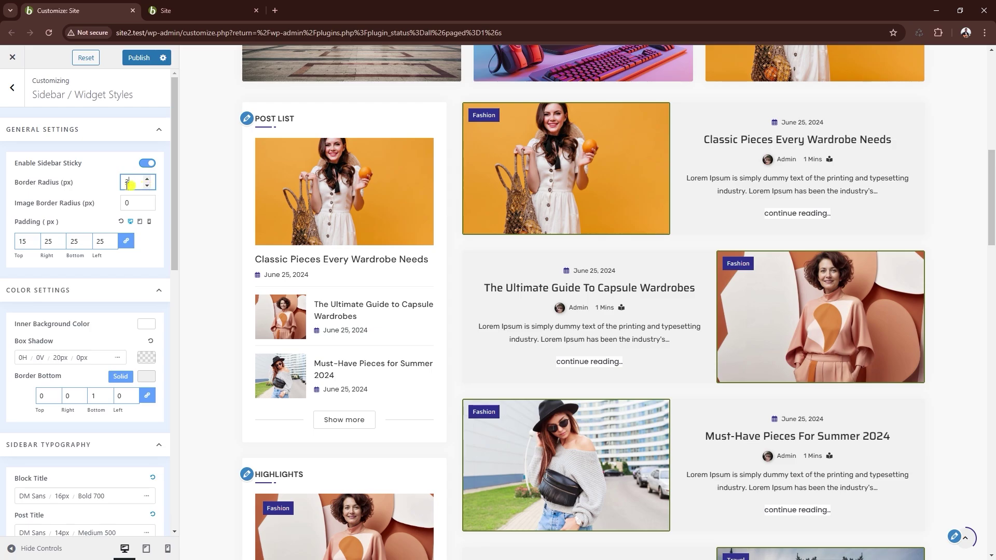
left_click(148, 200)
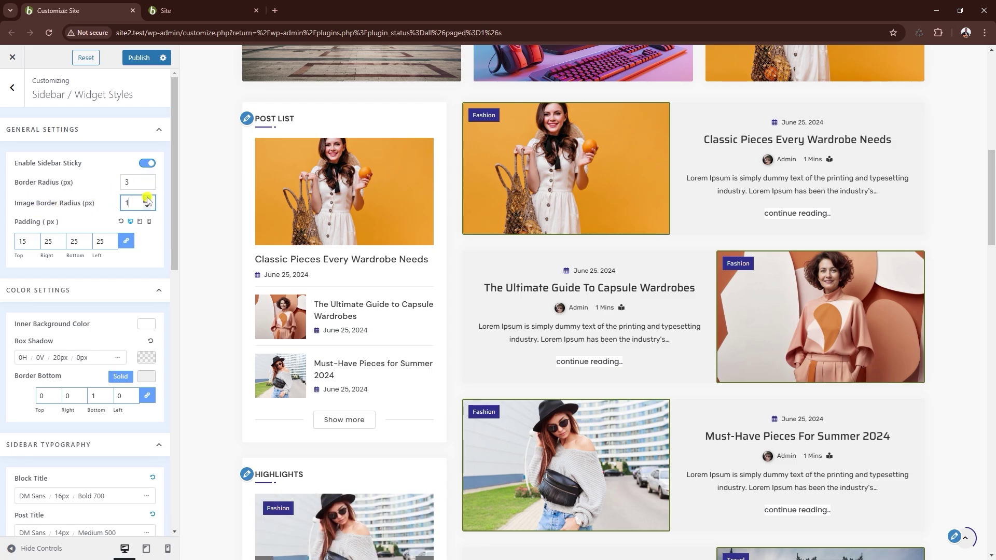
scroll(217, 199, "down", 1)
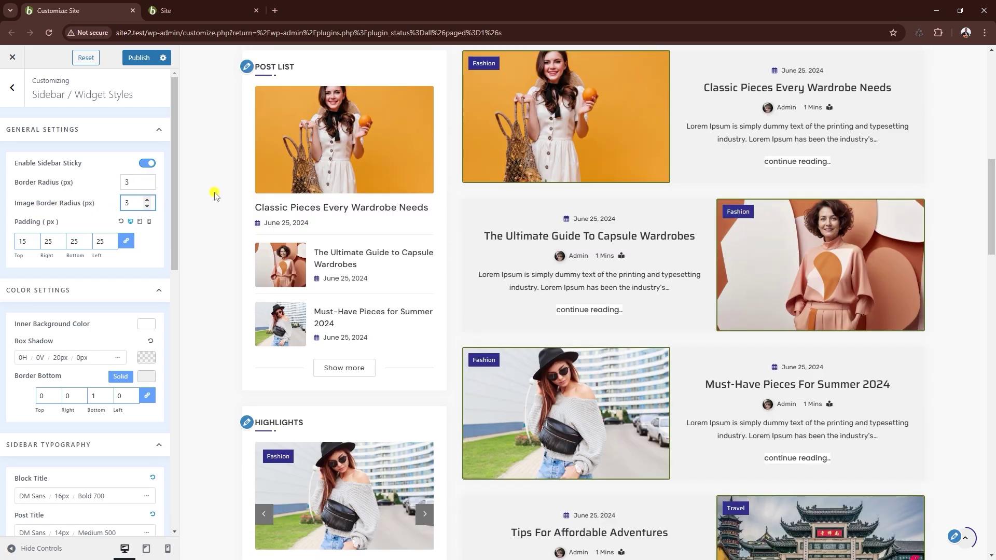
Step: Unlink the sidebar widget padding values and set the left and right padding to 20 px
left_click(126, 241)
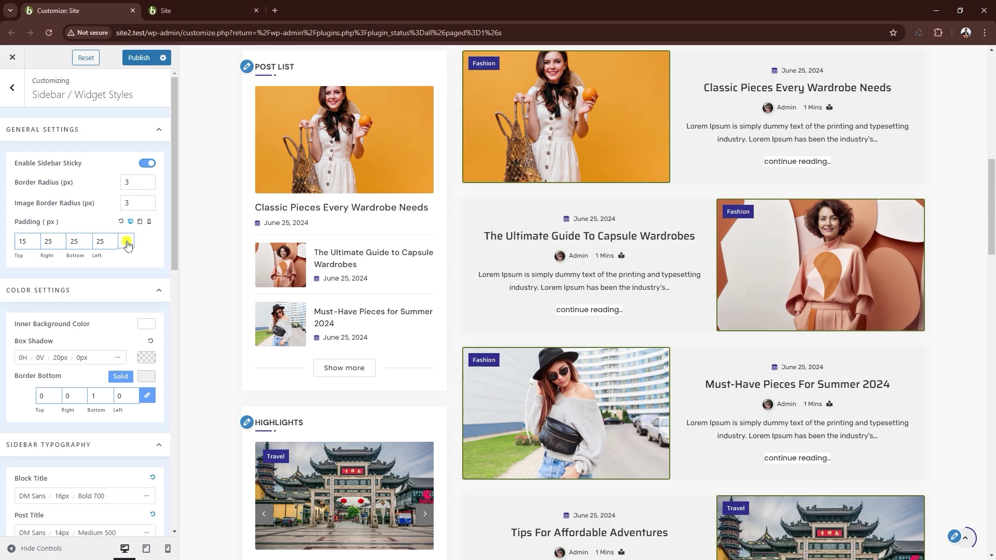
left_click(112, 243)
left_click(112, 244)
left_click(112, 244)
left_click(112, 243)
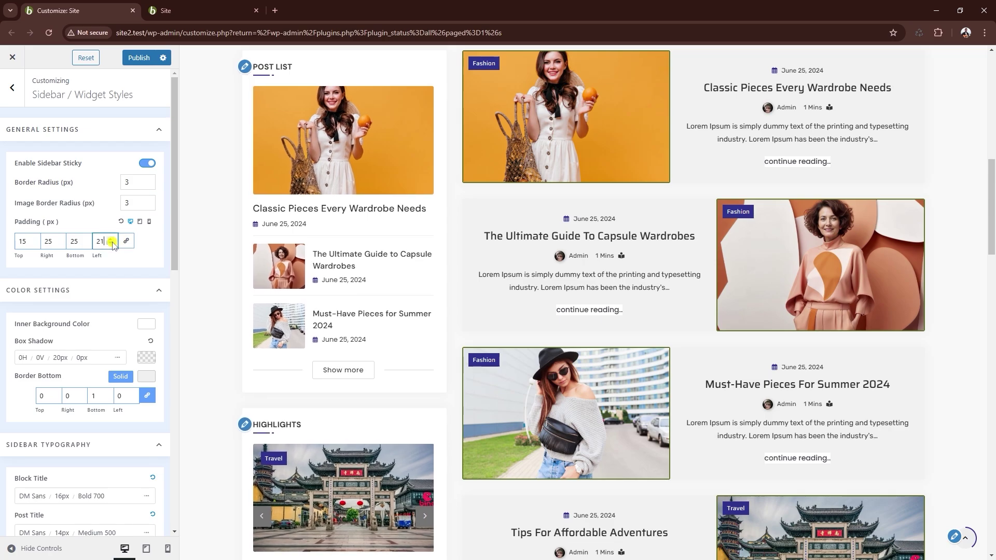
left_click(112, 243)
left_click(58, 244)
left_click(59, 244)
left_click(59, 244)
left_click(59, 244)
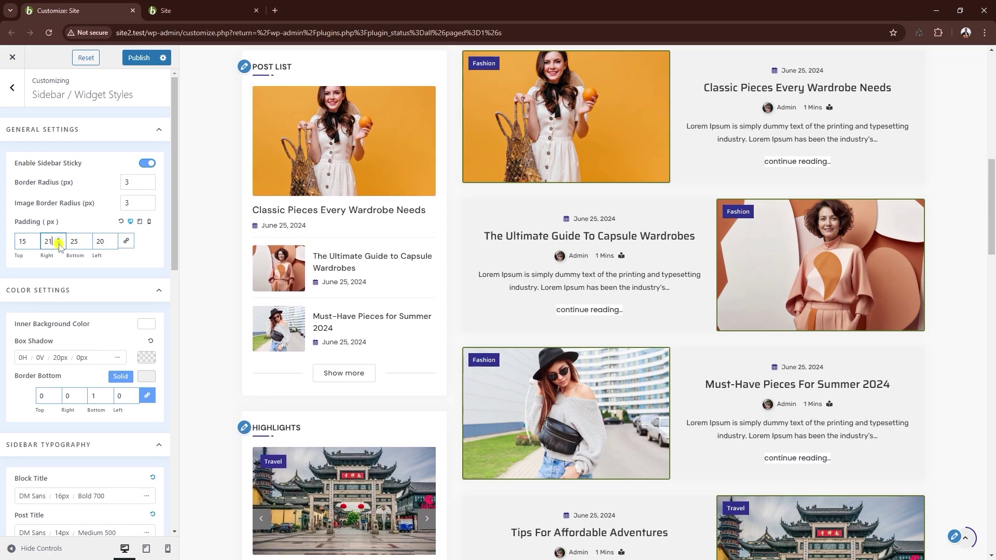
left_click(58, 244)
scroll(222, 228, "down", 1)
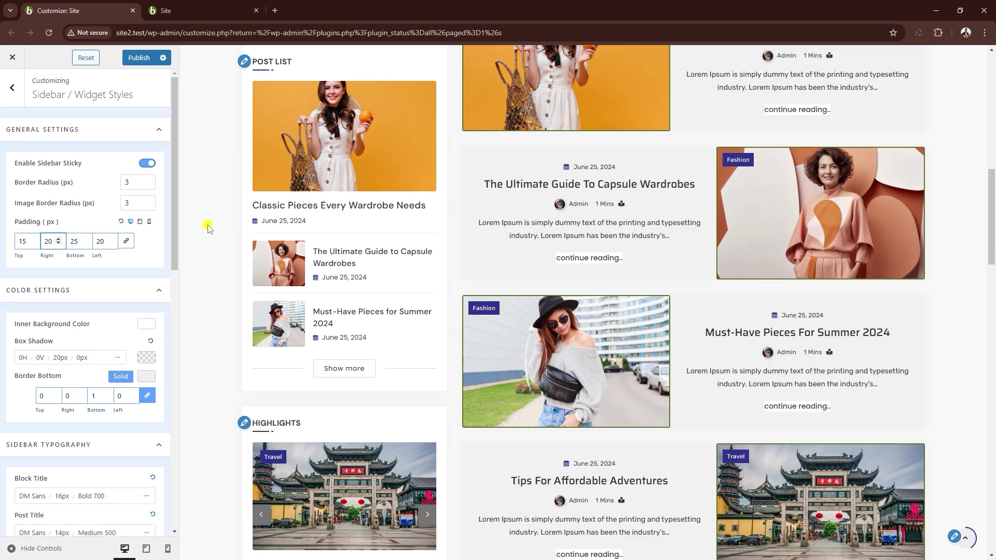
Step: Set the sidebar widgets' inner background color to solid light gray F1F1F1
scroll(131, 227, "down", 1)
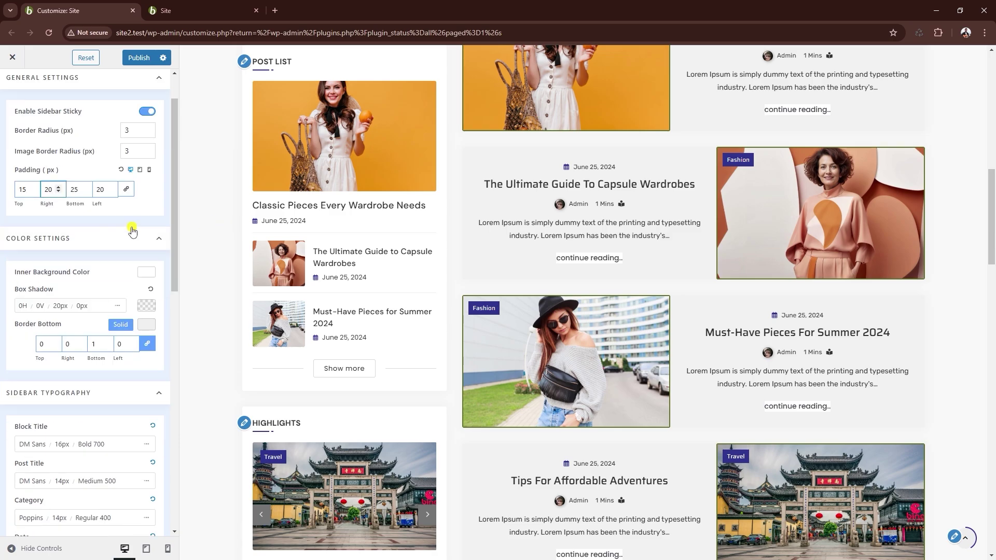
left_click(145, 273)
left_click_drag(81, 343, 16, 346)
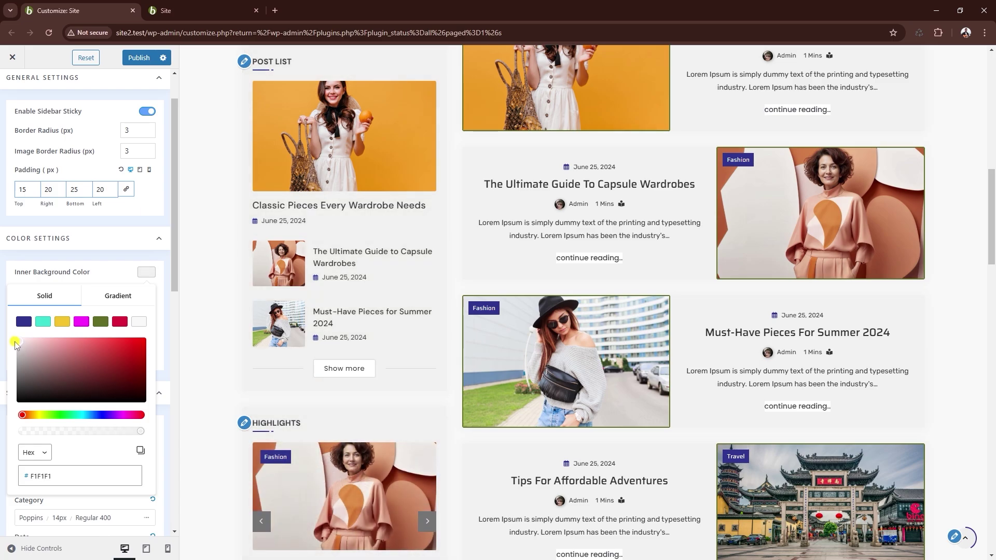
Step: Set the sidebar Block Title typography to the Saira font family
left_click(99, 281)
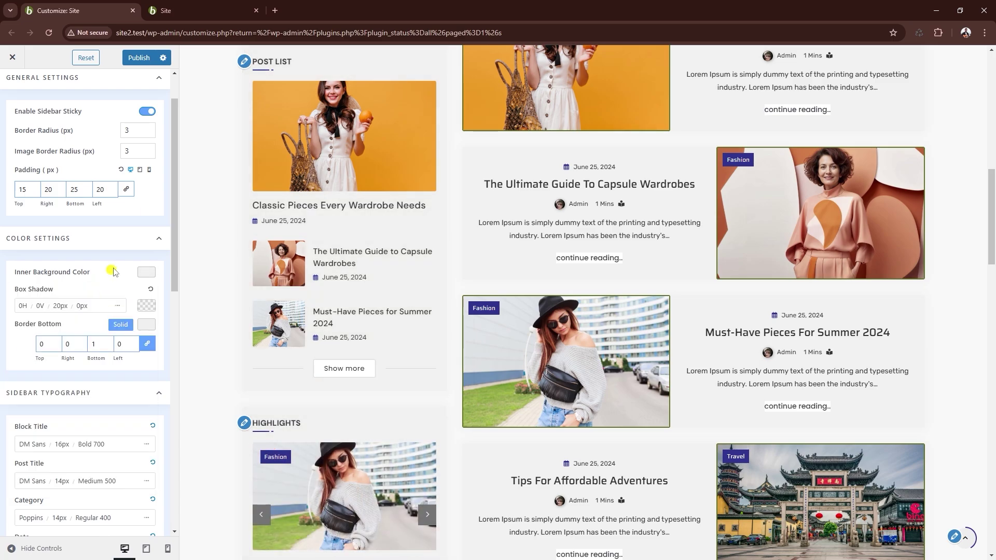
scroll(118, 265, "down", 1)
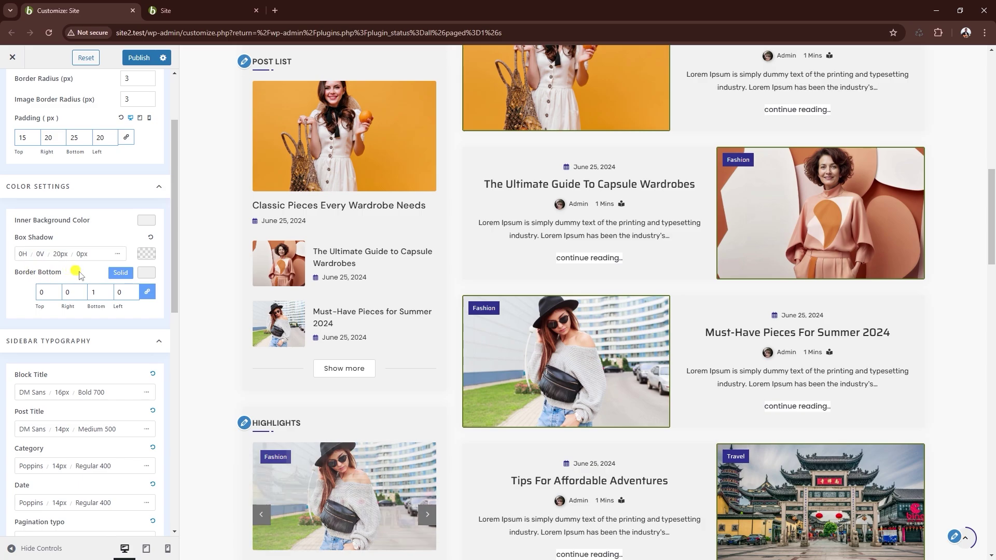
scroll(99, 257, "down", 2)
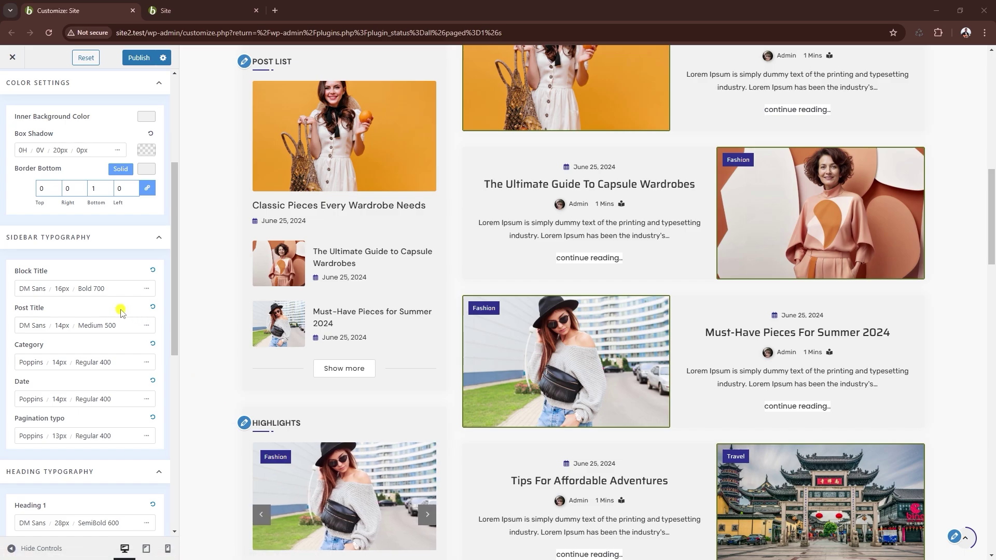
left_click(50, 289)
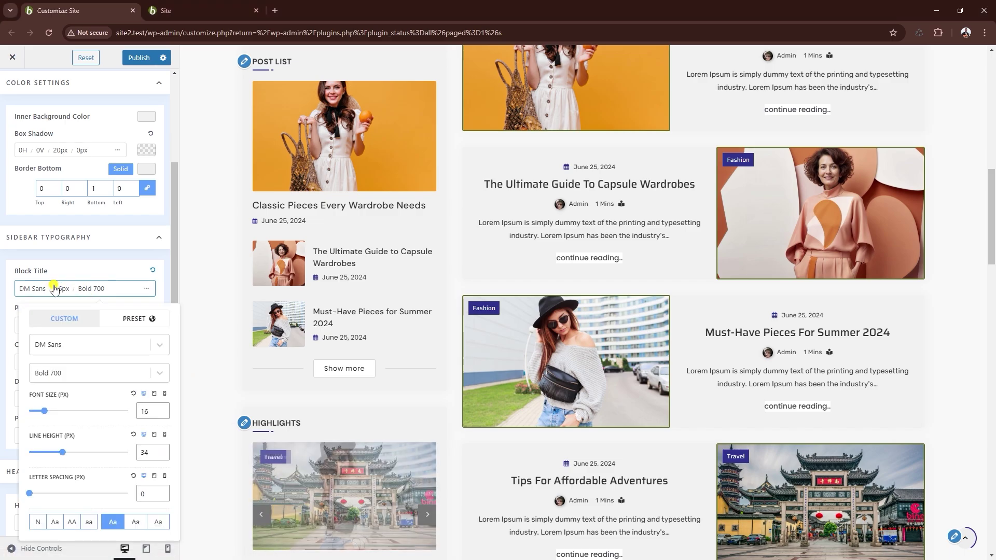
left_click(83, 346)
type("saira")
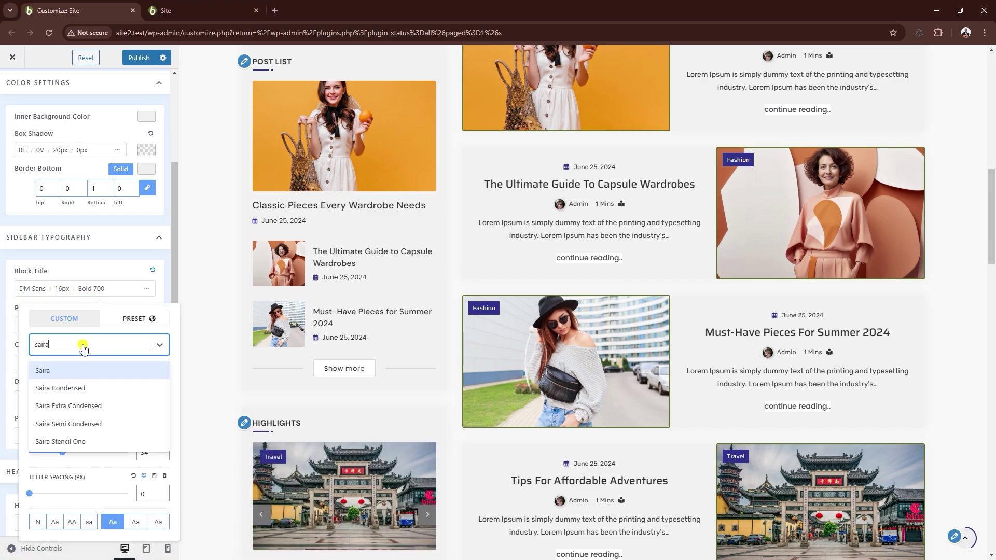
key("Return")
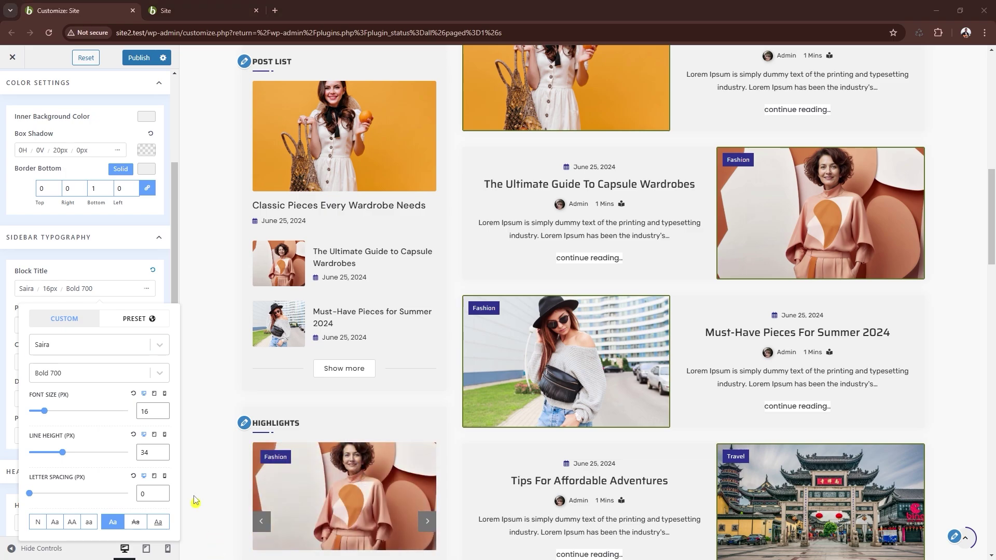
Step: Set the sidebar block title's font weight to SemiBold 600 and its font size to 18 px
left_click(69, 375)
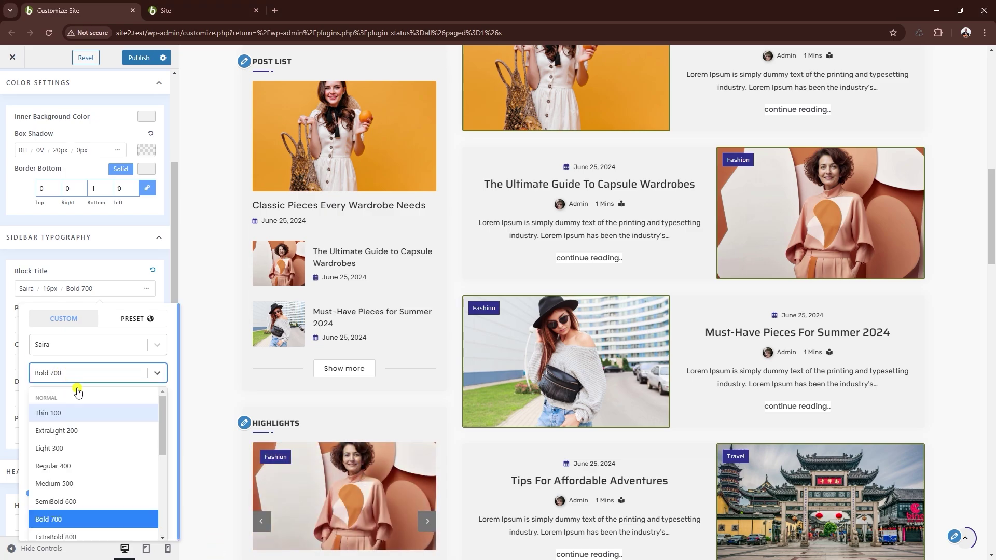
left_click(78, 503)
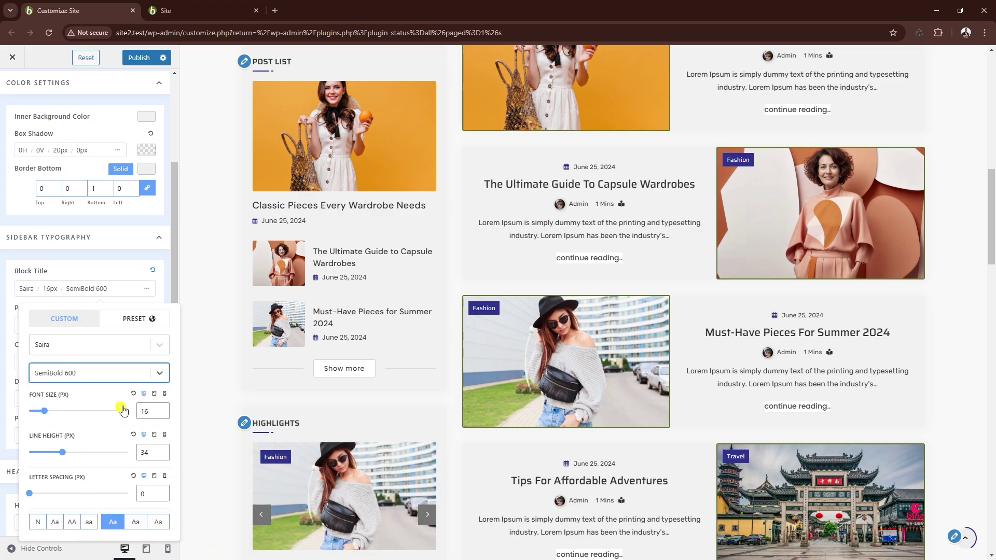
left_click(163, 410)
left_click(163, 409)
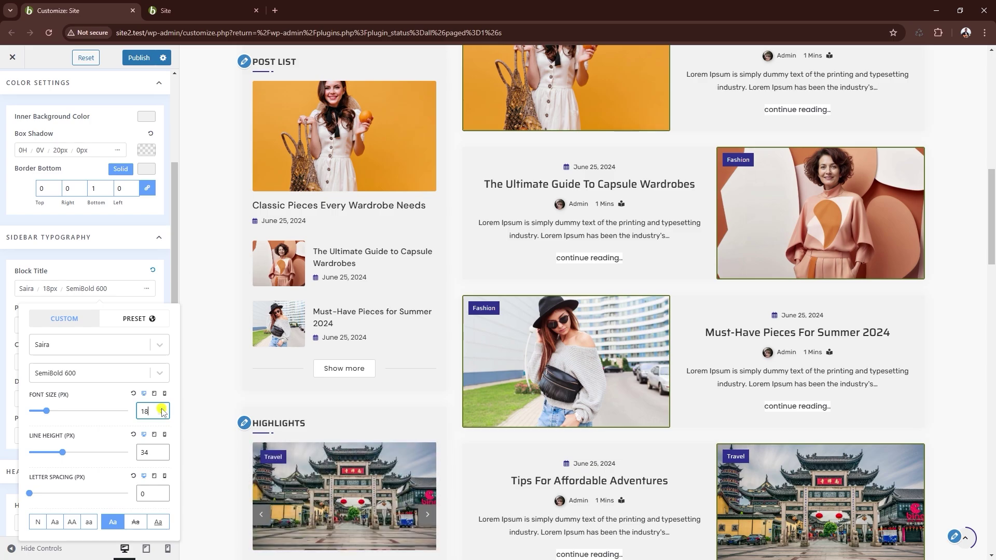
left_click(89, 270)
Step: Try the Archive title preset on the sidebar Post Title typography
scroll(93, 259, "down", 1)
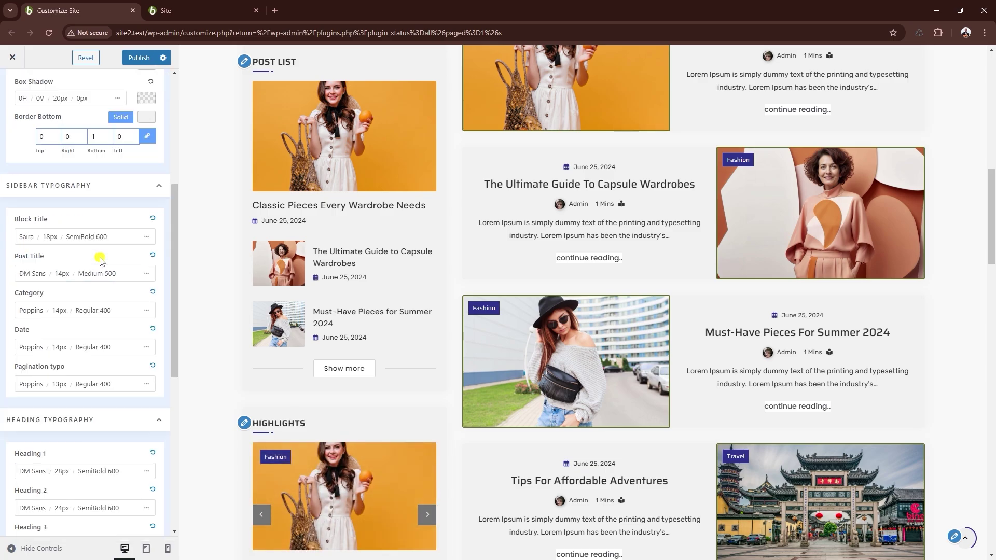
left_click(46, 278)
left_click(130, 304)
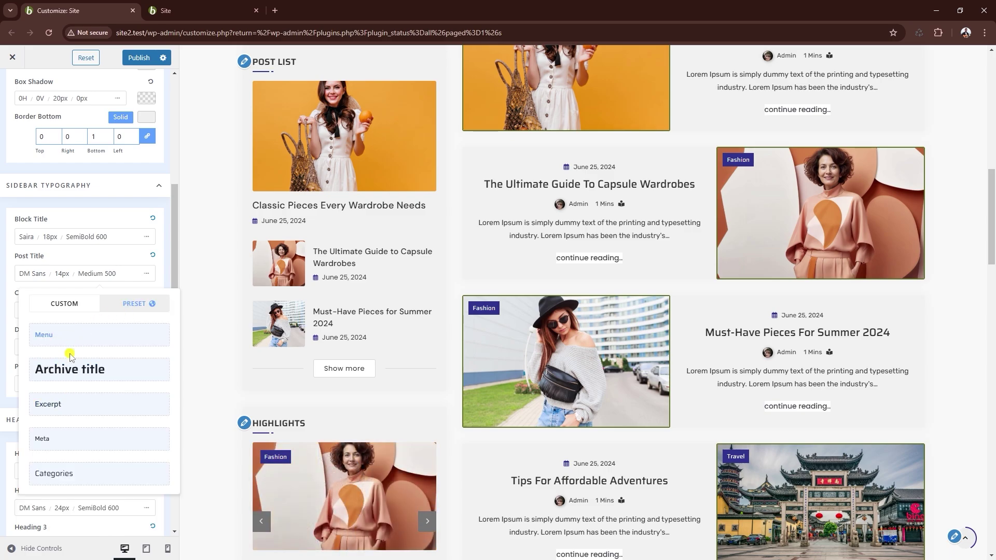
left_click(74, 376)
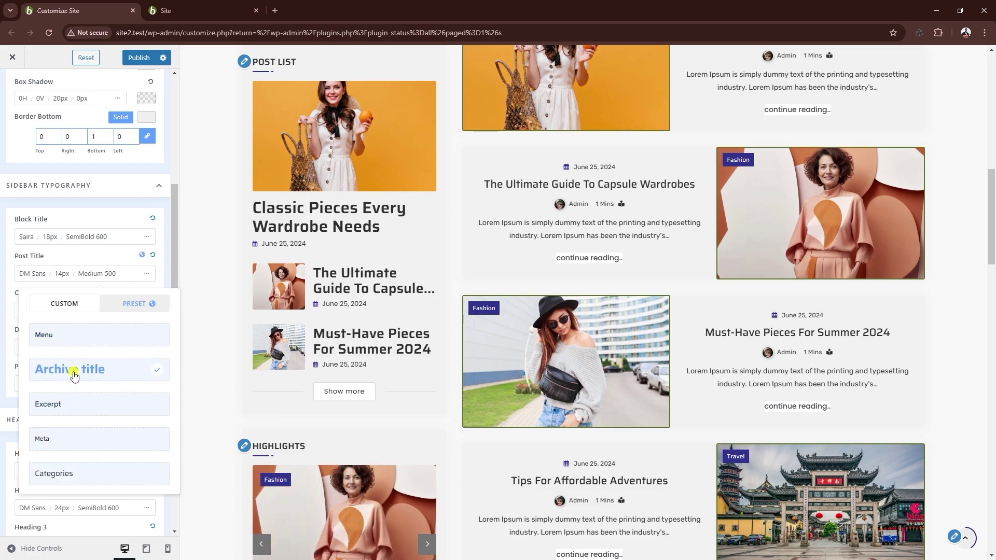
Step: Switch the sidebar Post Title typography to custom and set its font family to Saira
left_click(67, 303)
left_click(64, 330)
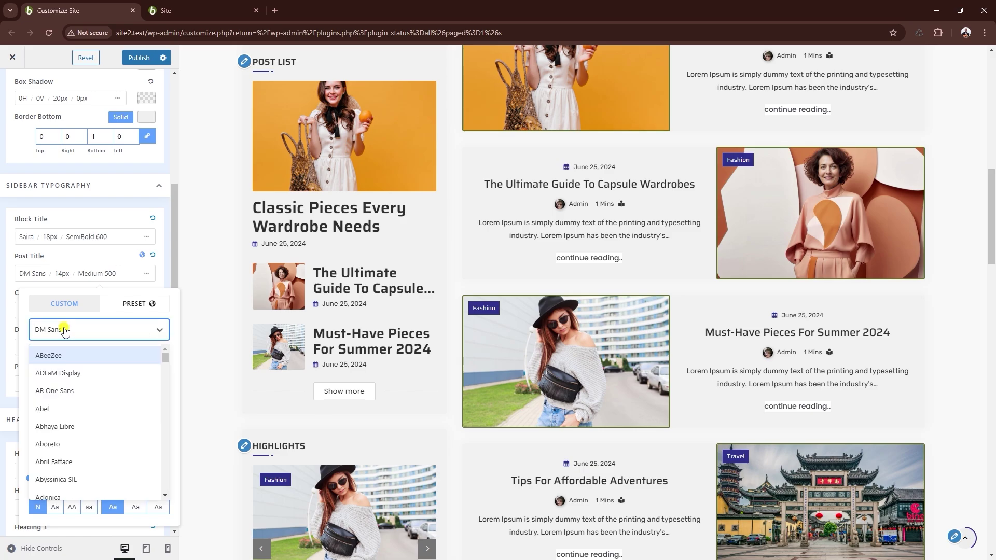
type("saira")
key("Return")
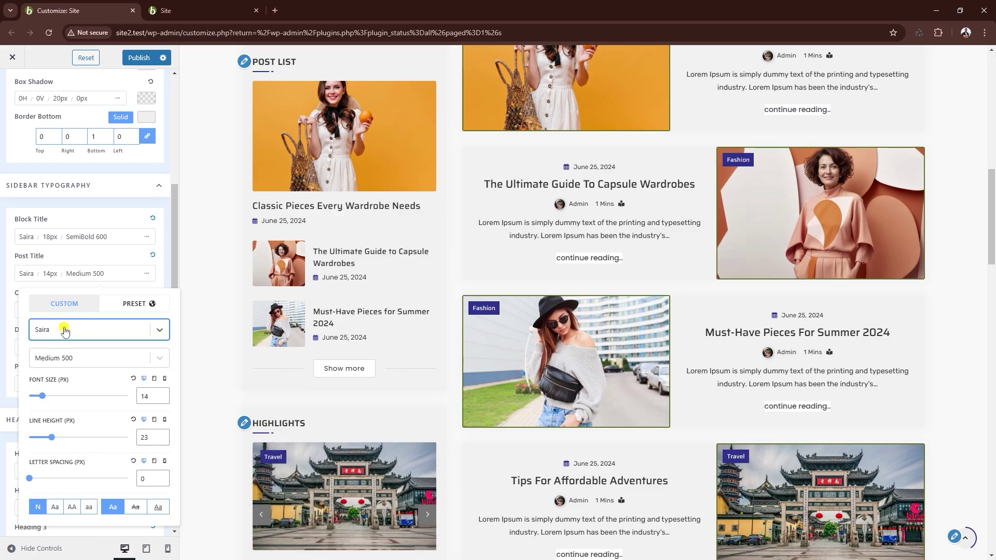
Step: Set the sidebar post title's font weight to Regular 400 and its font size to 14 px
double_click(163, 394)
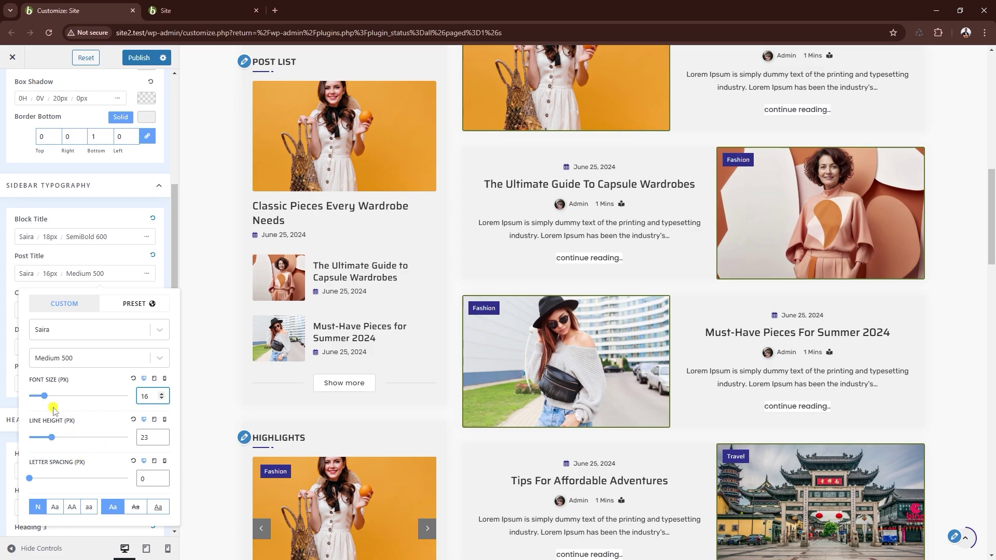
left_click(88, 357)
left_click(70, 450)
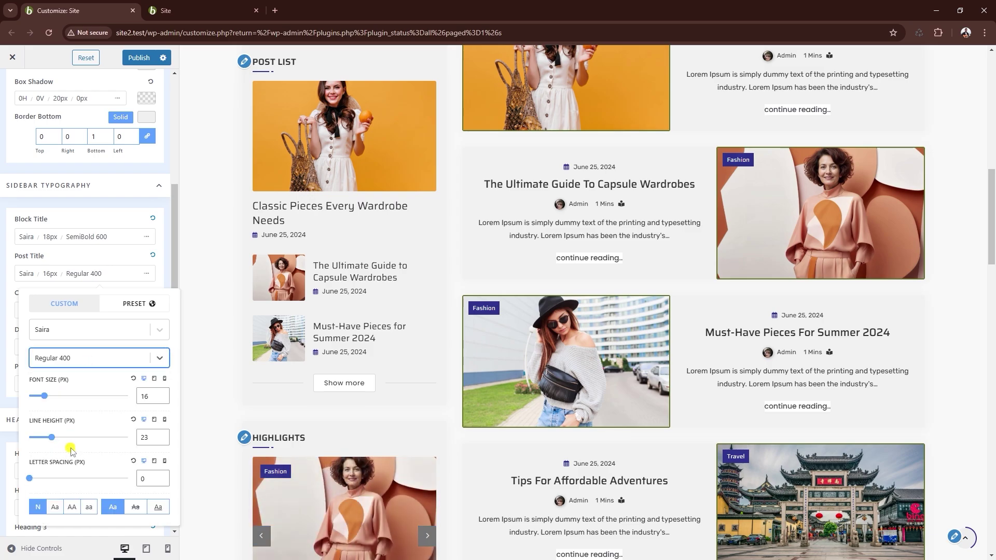
left_click(163, 400)
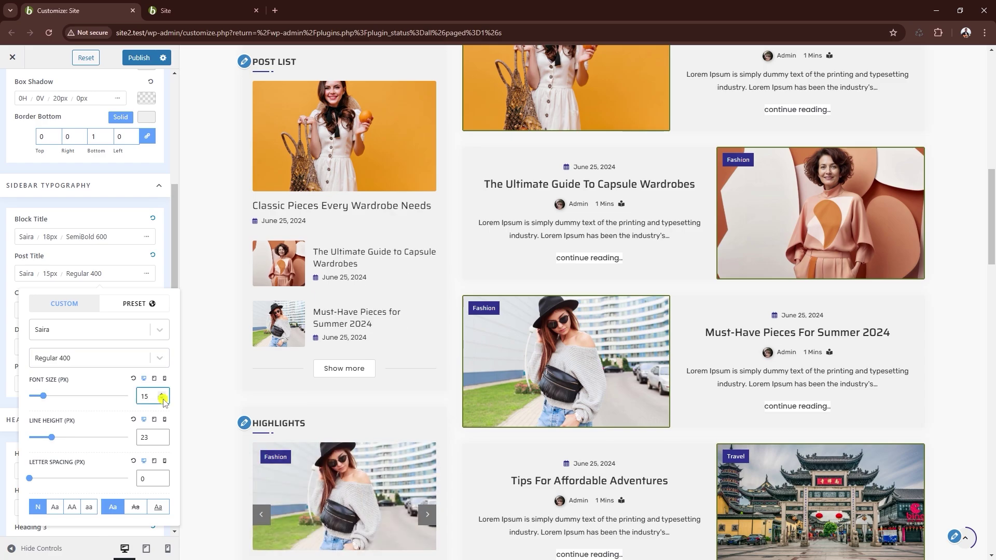
left_click(163, 399)
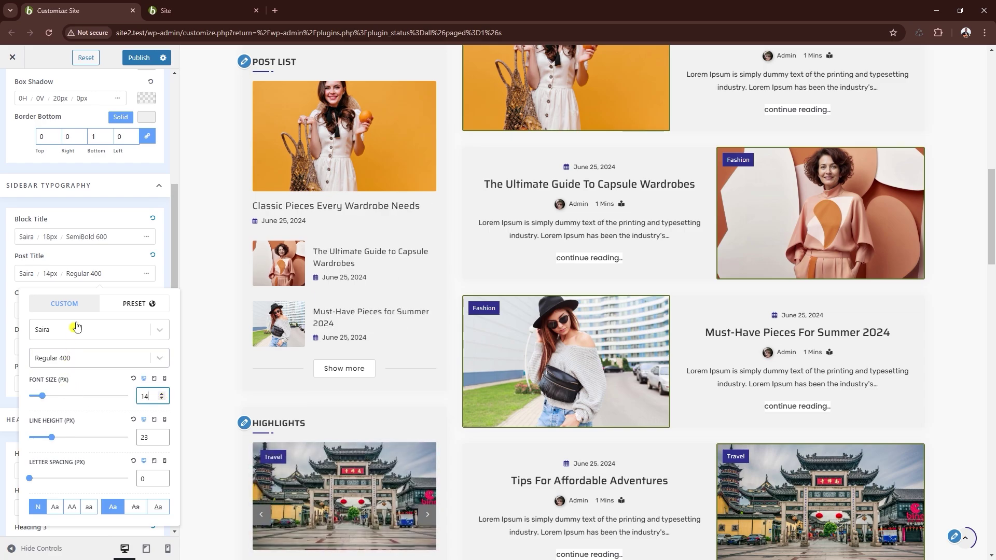
left_click(90, 273)
Step: Apply the Categories preset to the sidebar Category typography
left_click(37, 311)
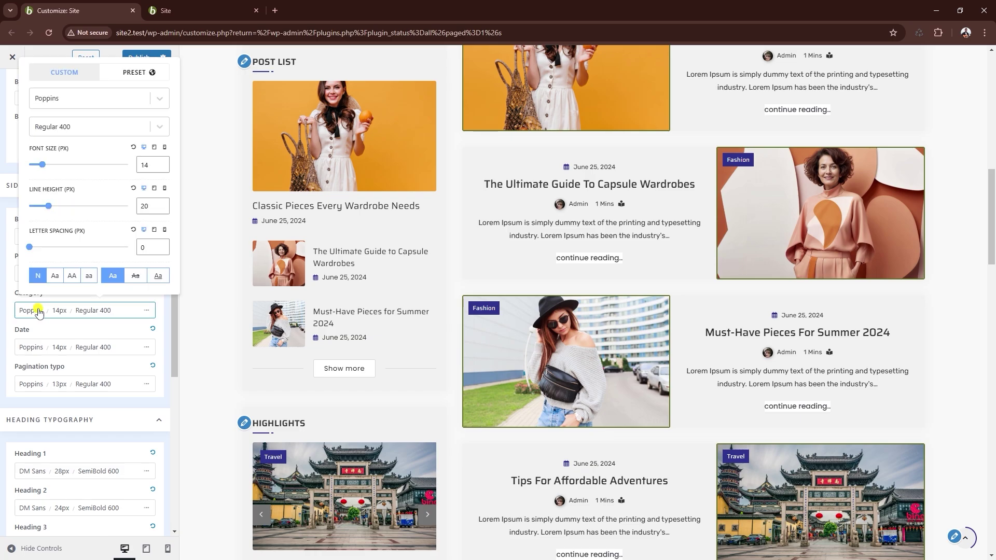
left_click(131, 73)
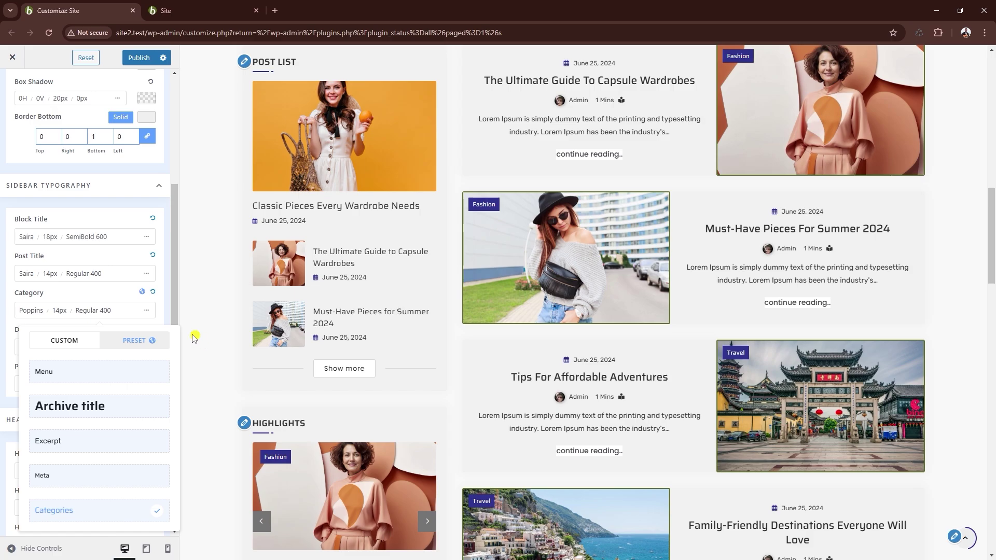
left_click(61, 305)
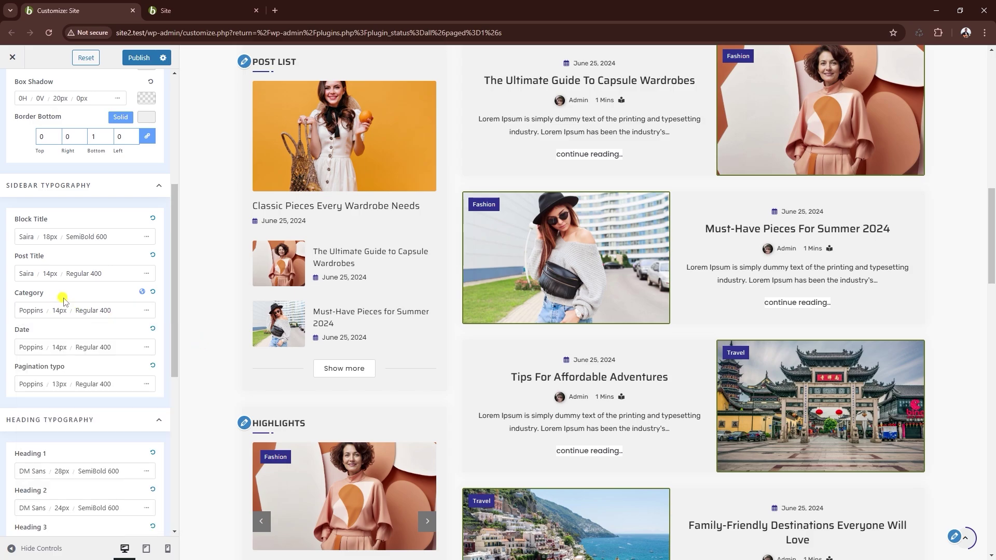
Step: Apply the Meta preset to both the sidebar Date and Pagination typography
left_click(59, 348)
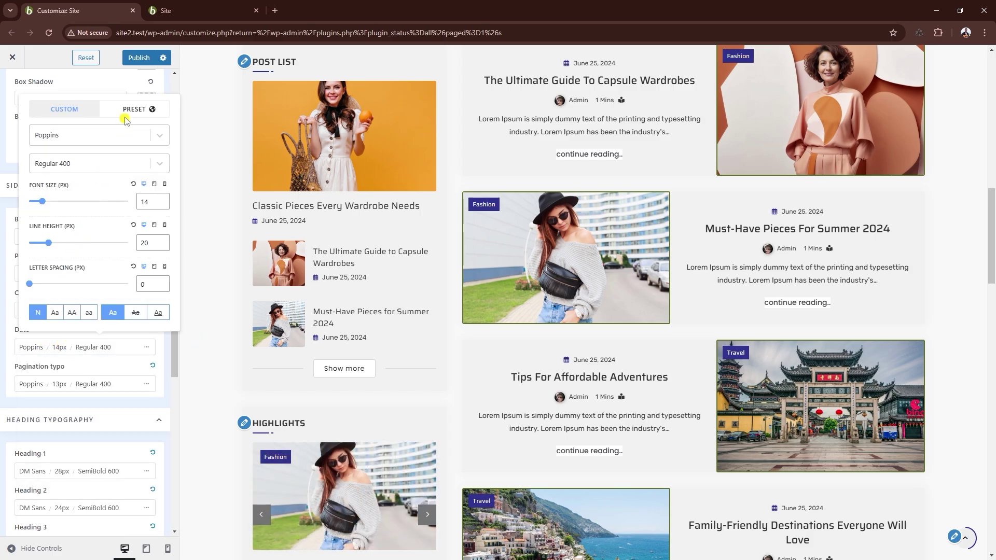
left_click(126, 110)
left_click(46, 276)
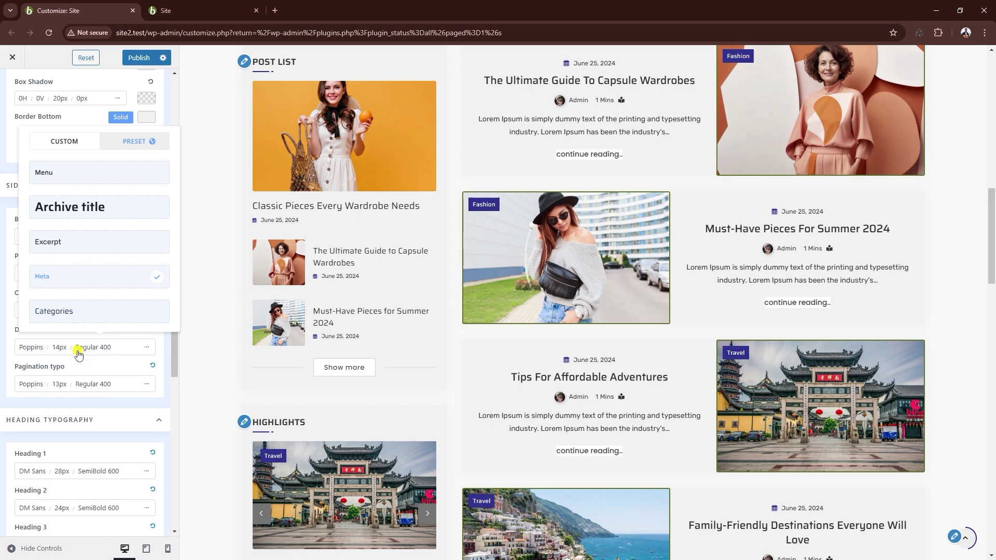
left_click(59, 387)
left_click(125, 146)
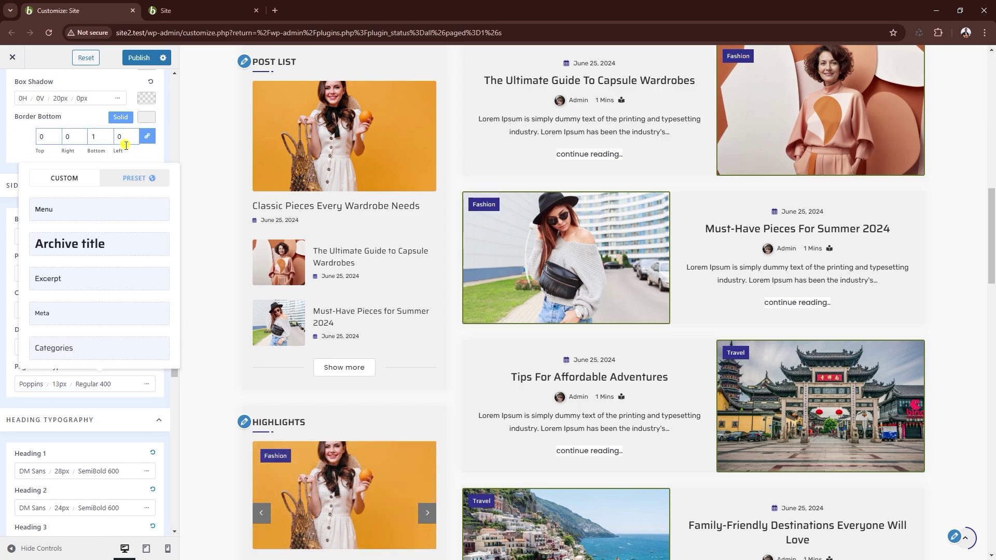
left_click(69, 313)
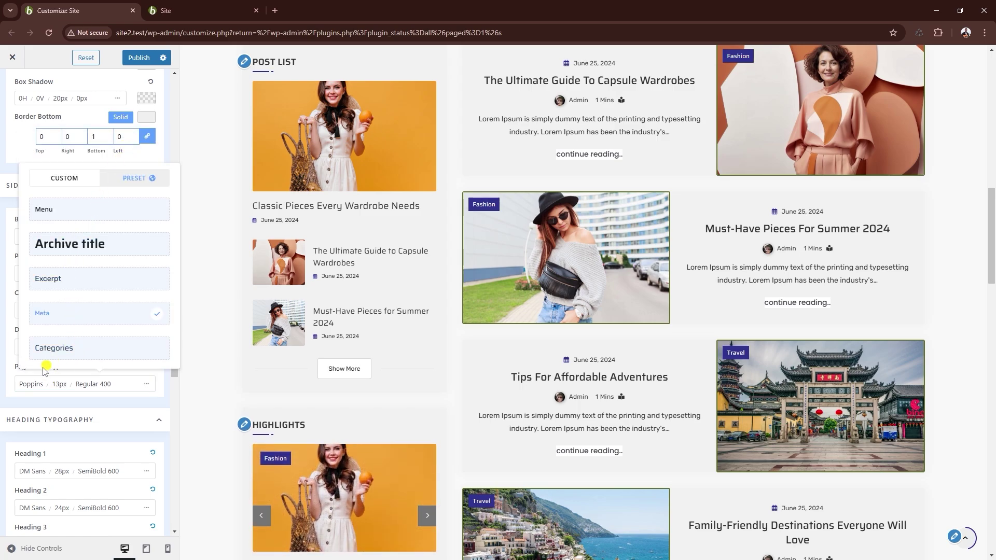
left_click(23, 385)
Step: Leave the Sidebar / Widget Styles settings and publish the customization changes
scroll(78, 293, "up", 5)
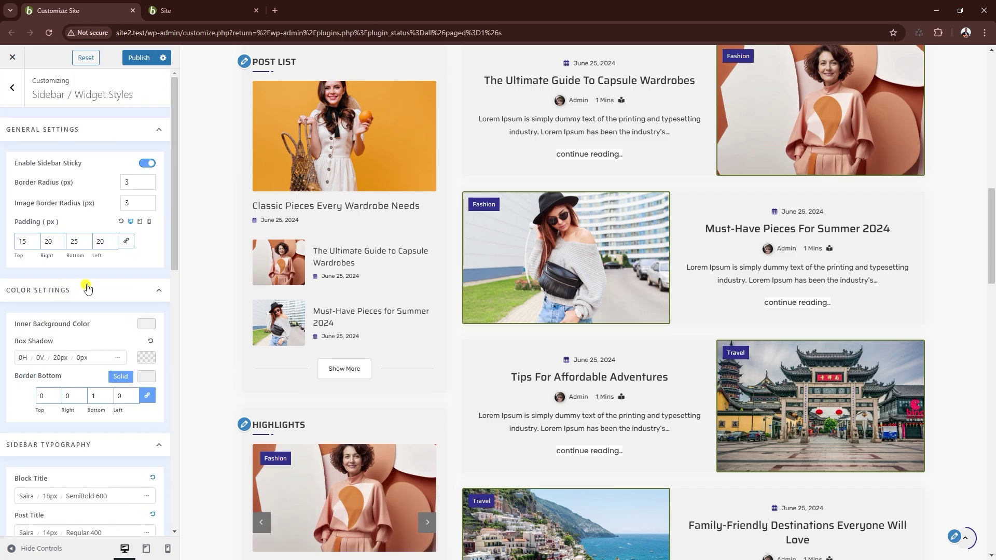
left_click(12, 87)
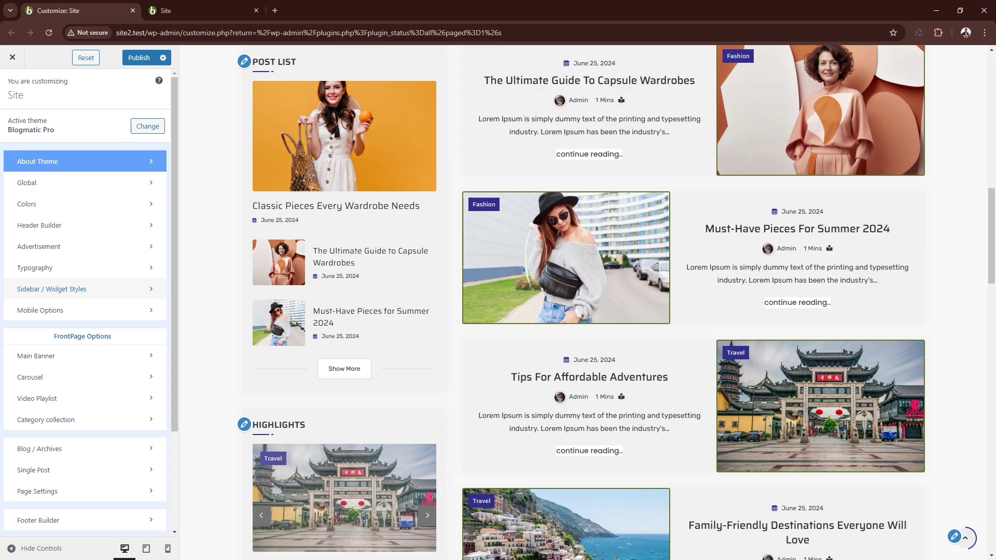
left_click(133, 59)
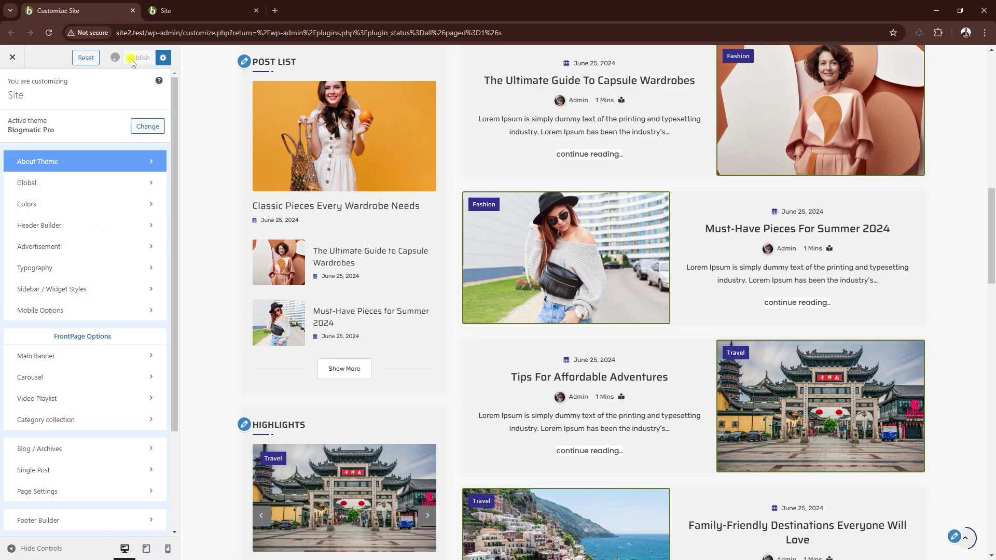
Step: Reload the live site, examine the left sidebar's styling and sticky behavior along the post list, and return to the Customizer
left_click(192, 11)
key("F5")
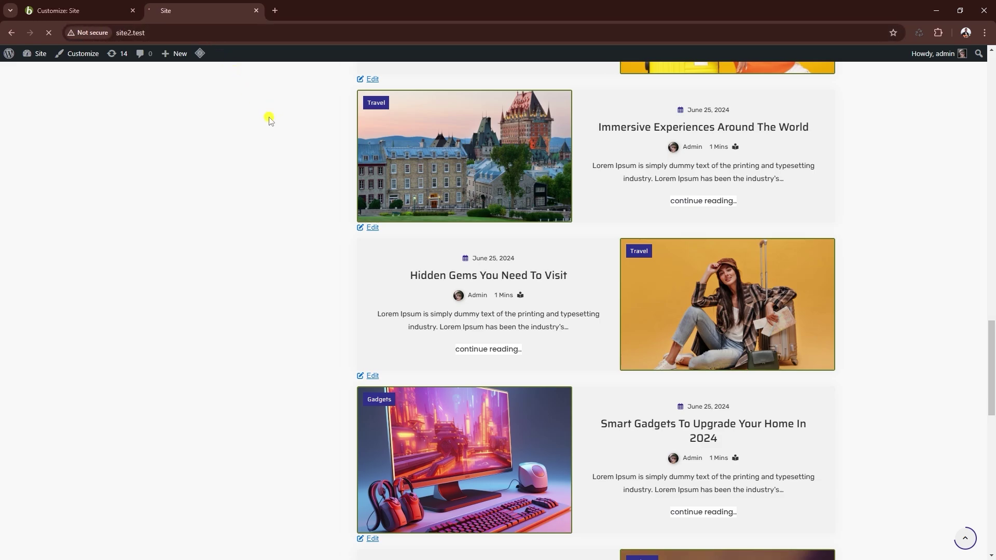
scroll(882, 153, "up", 10)
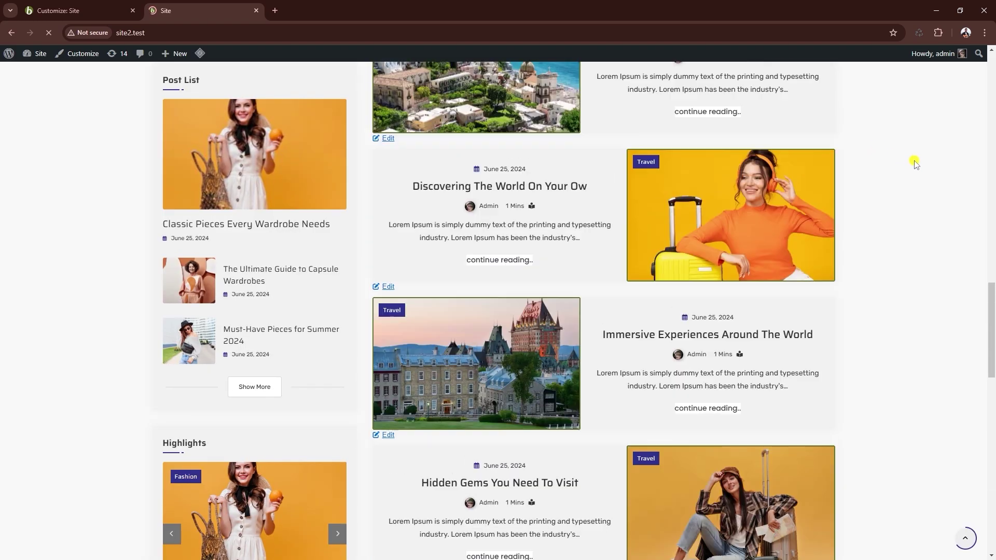
scroll(917, 191, "up", 6)
scroll(904, 207, "down", 5)
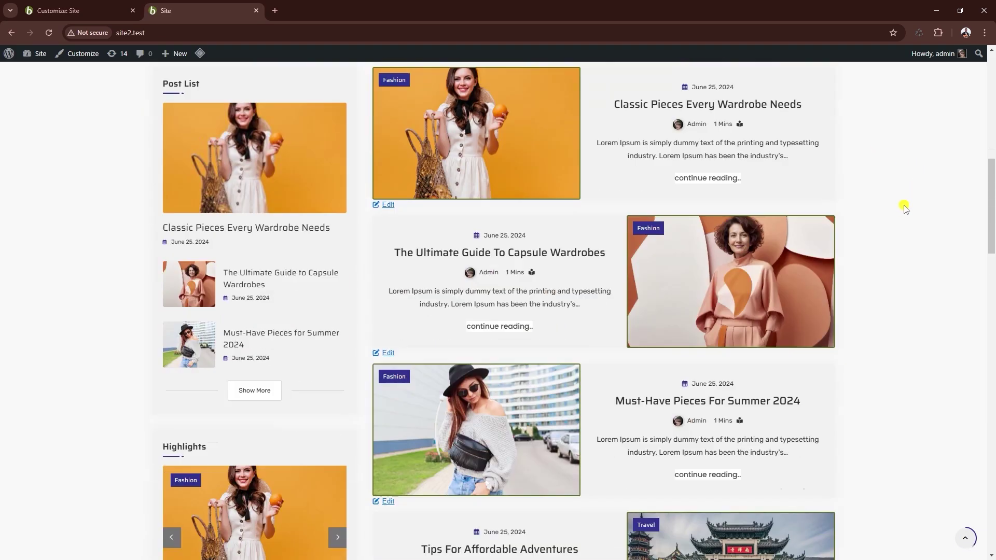
scroll(900, 205, "down", 15)
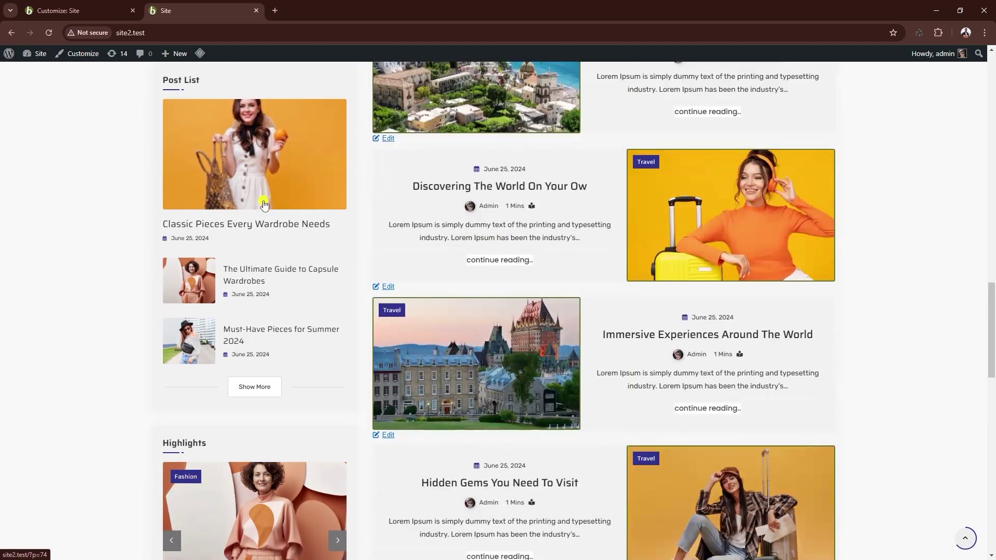
scroll(326, 222, "down", 8)
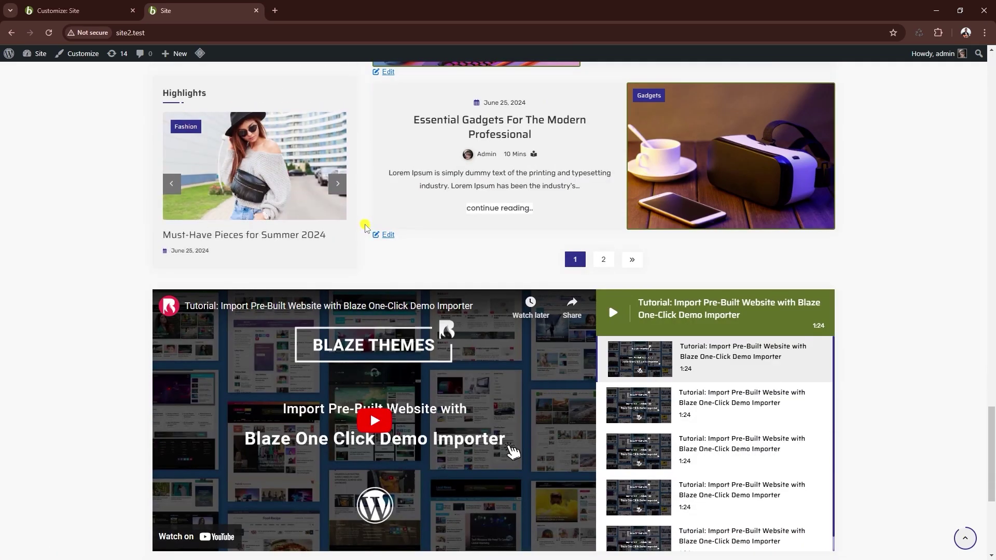
scroll(374, 236, "up", 4)
scroll(375, 242, "up", 1)
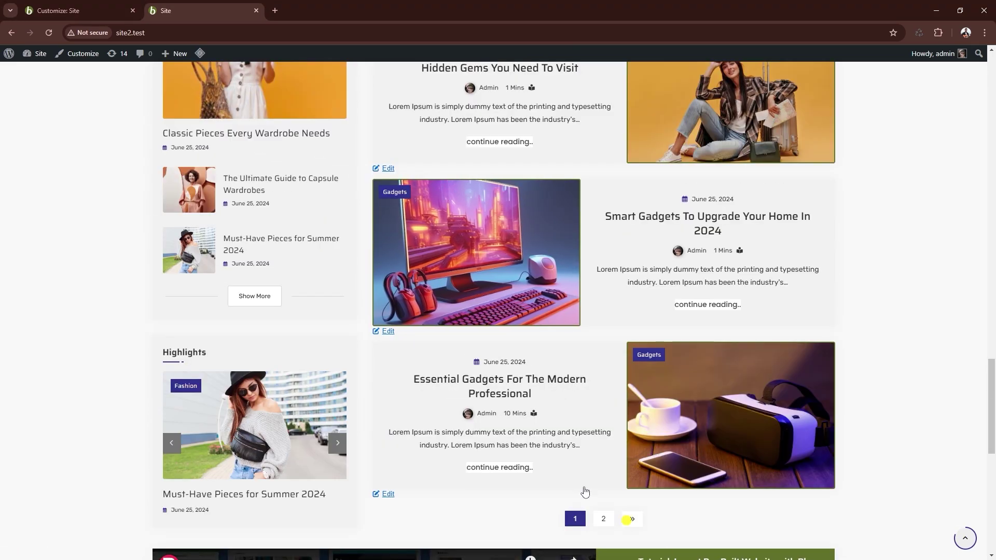
left_click(75, 18)
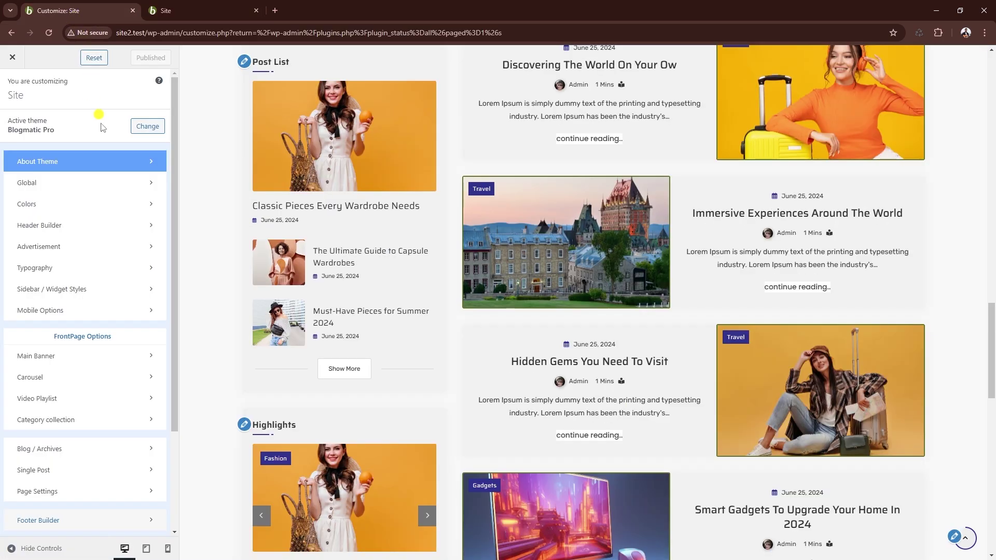
Step: Open the Footer Builder and try the full-width section layout, keeping the boxed section width
scroll(137, 270, "down", 3)
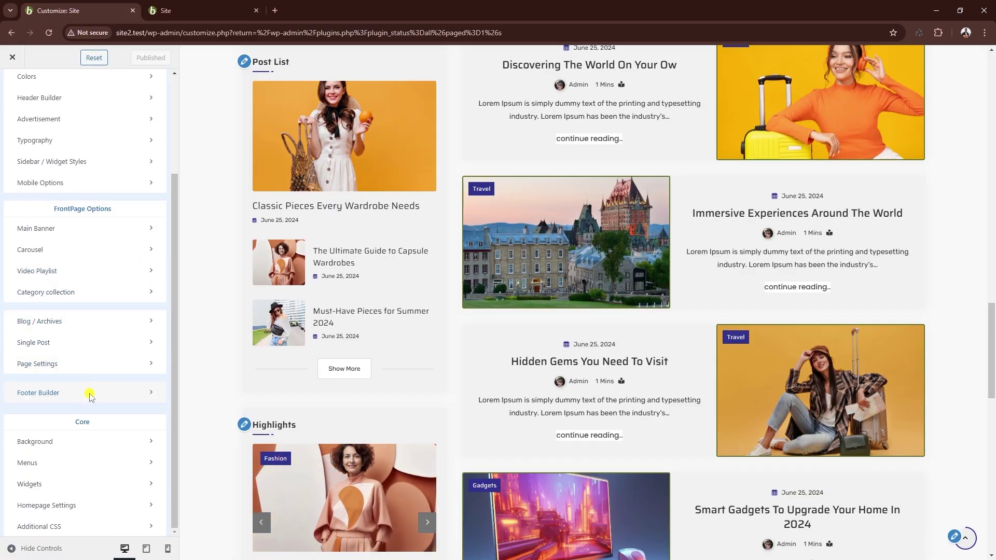
left_click(80, 394)
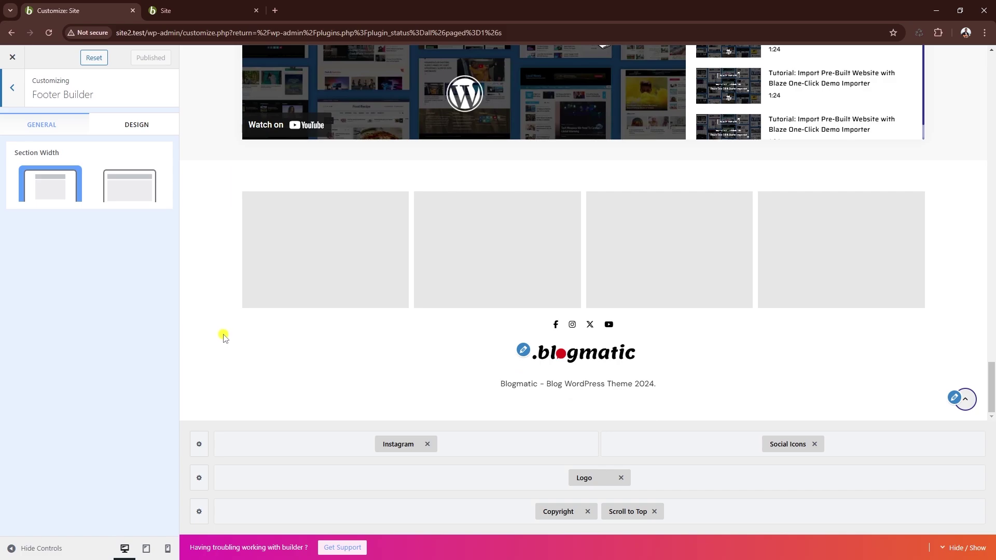
left_click(141, 188)
left_click(50, 188)
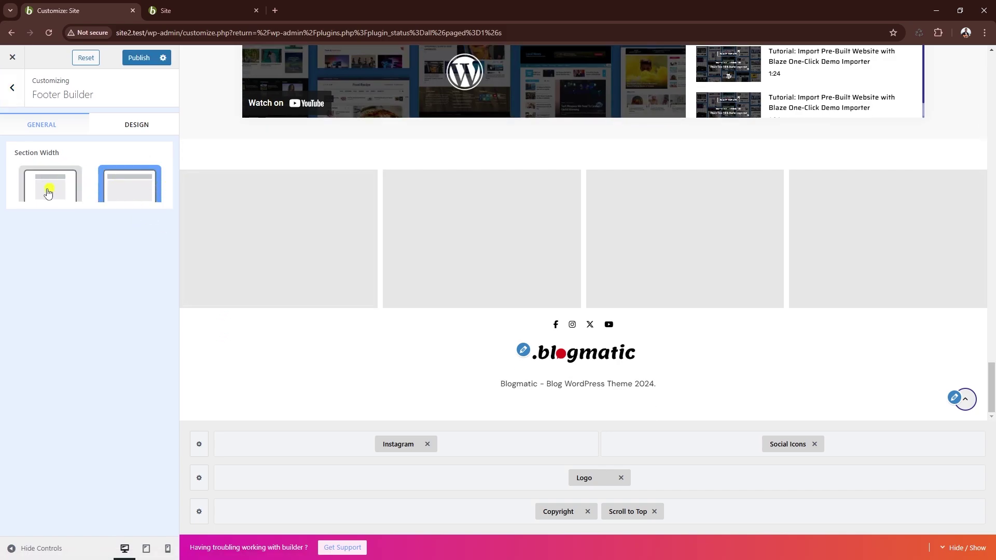
Step: Set the footer's background in the design settings to solid black
left_click(138, 123)
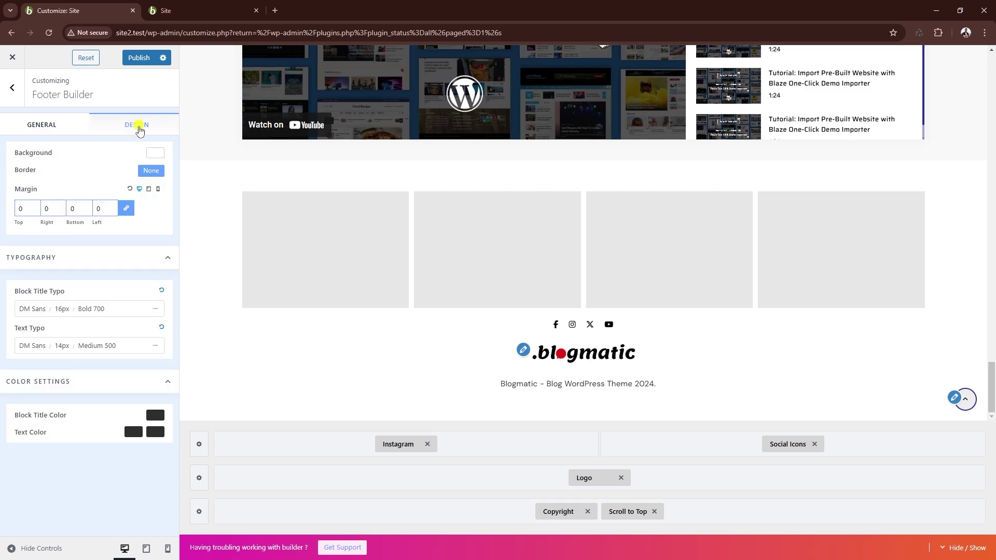
left_click(151, 154)
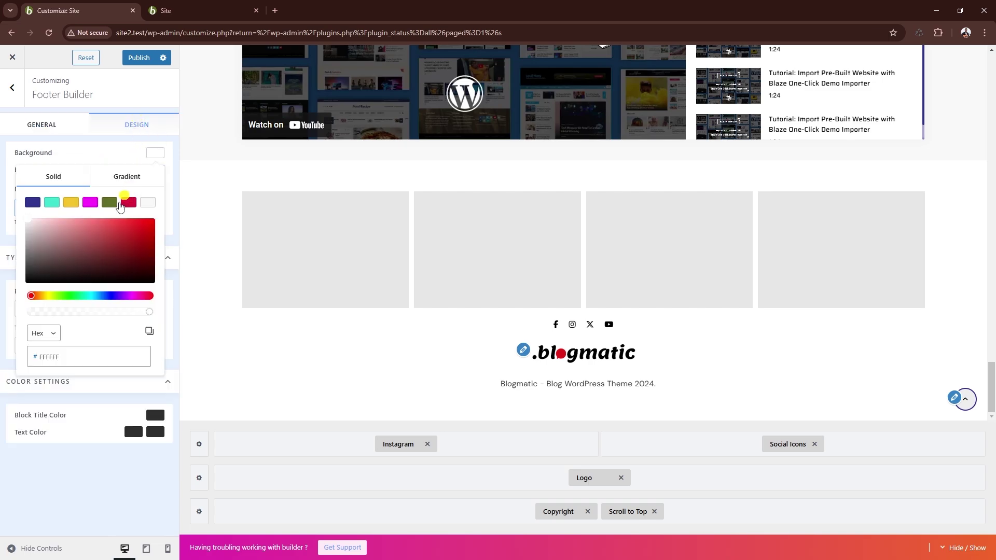
left_click_drag(66, 238, 31, 285)
left_click(84, 154)
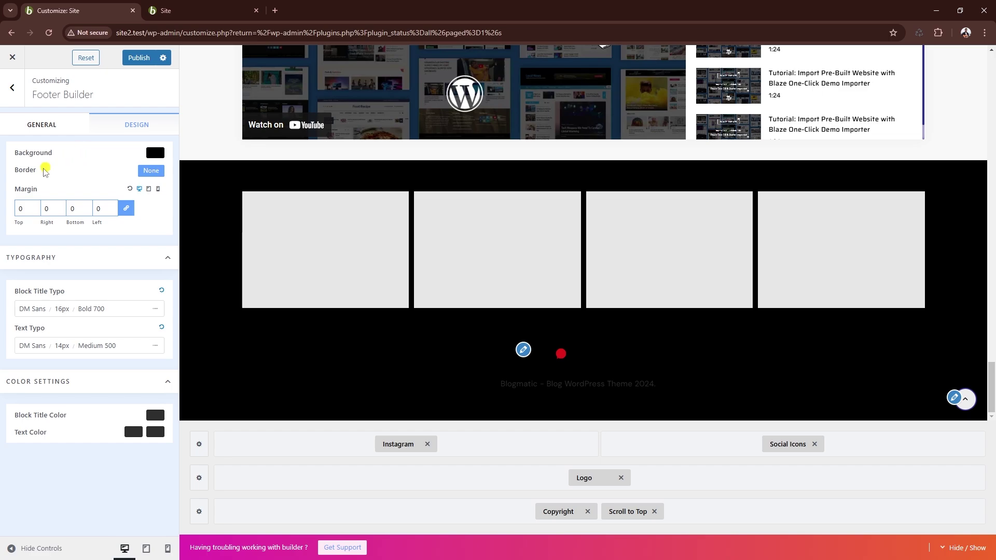
Step: Give the footer a solid border with unlinked sides, using a top width of 4 and 0 on the other sides
left_click(150, 170)
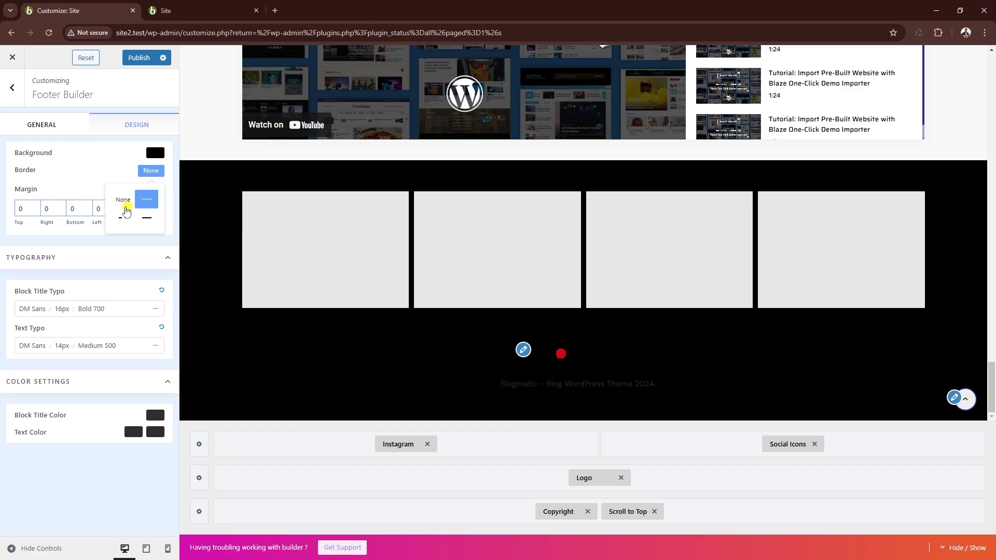
left_click(129, 212)
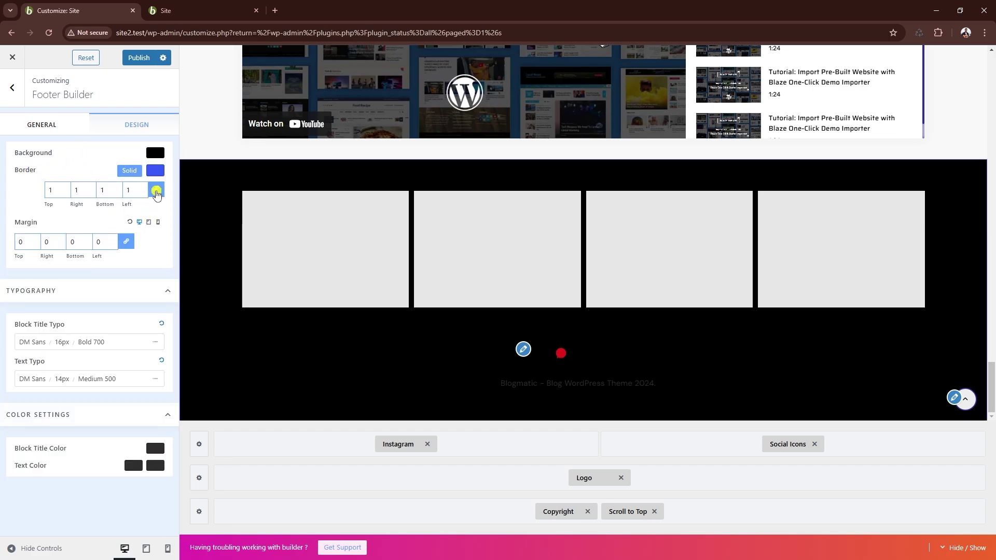
left_click(140, 193)
left_click(156, 191)
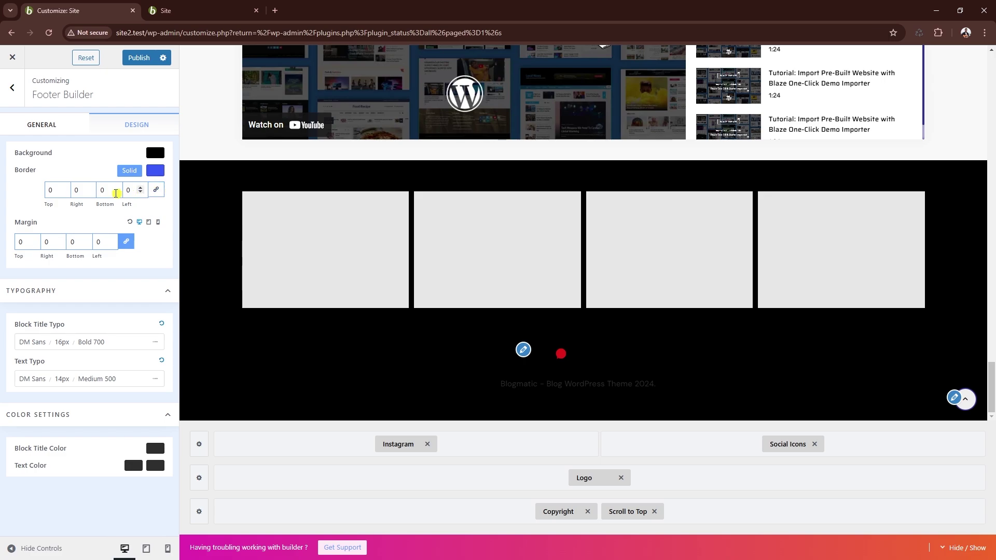
double_click(61, 191)
type("2")
key("Up")
key("Up")
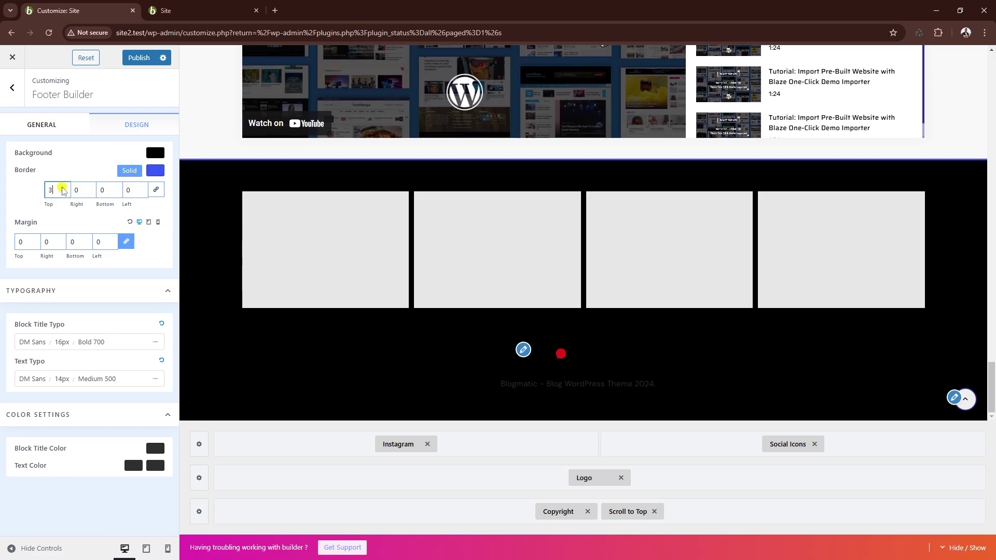
Step: Set the footer's border color to the olive green preset
left_click(155, 174)
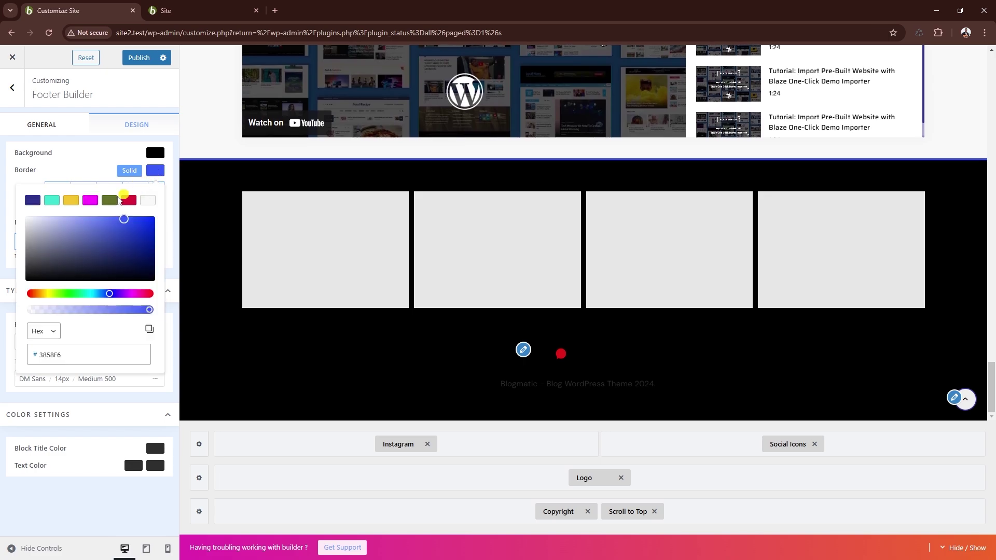
left_click(109, 200)
left_click(76, 172)
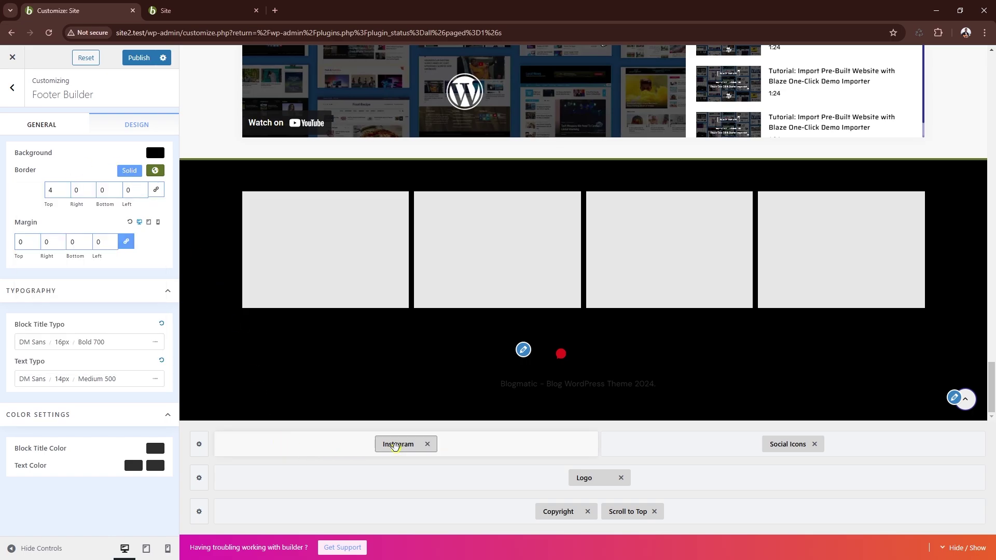
Step: Open the footer's Instagram element settings and try the second grid layout, keeping the first layout
left_click(396, 446)
scroll(145, 216, "down", 1)
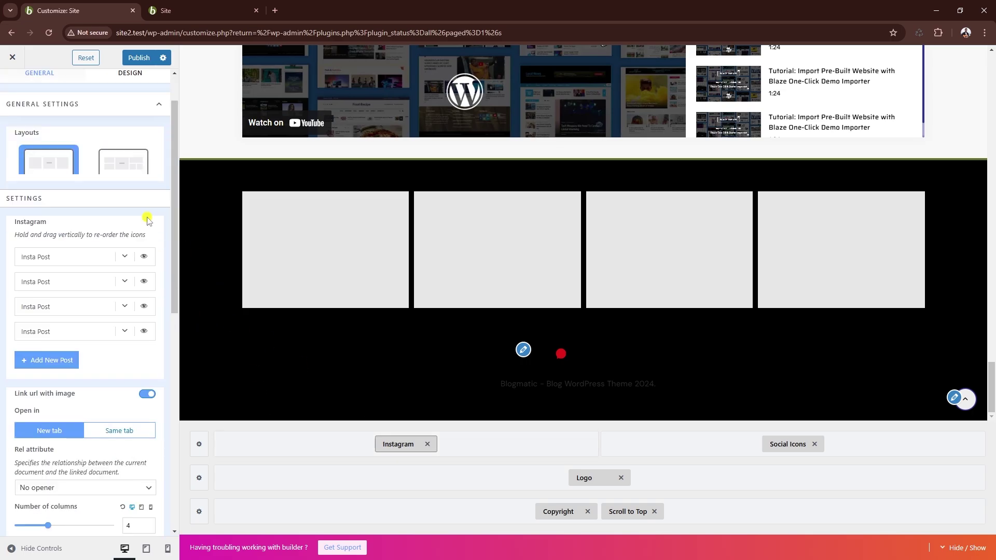
left_click(128, 170)
scroll(232, 189, "down", 1)
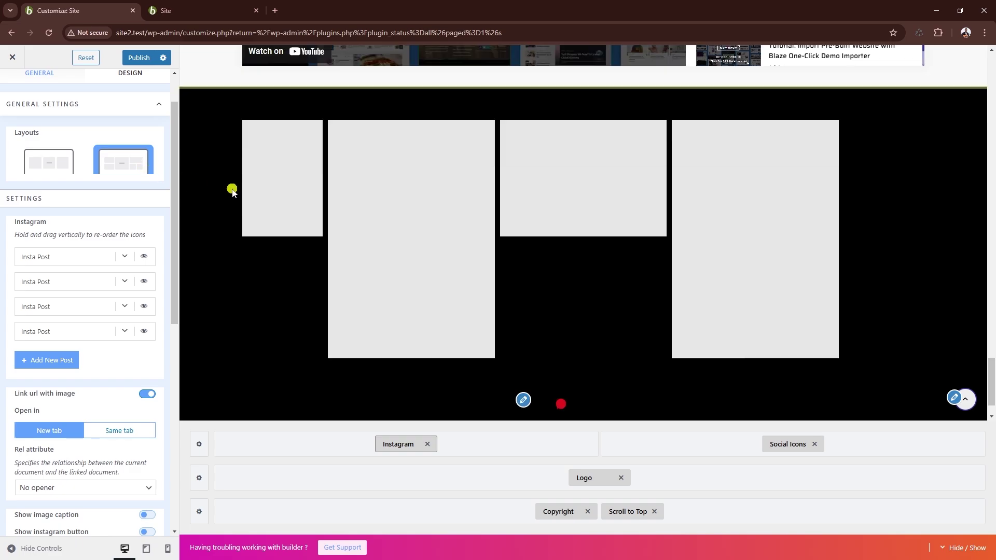
left_click(61, 163)
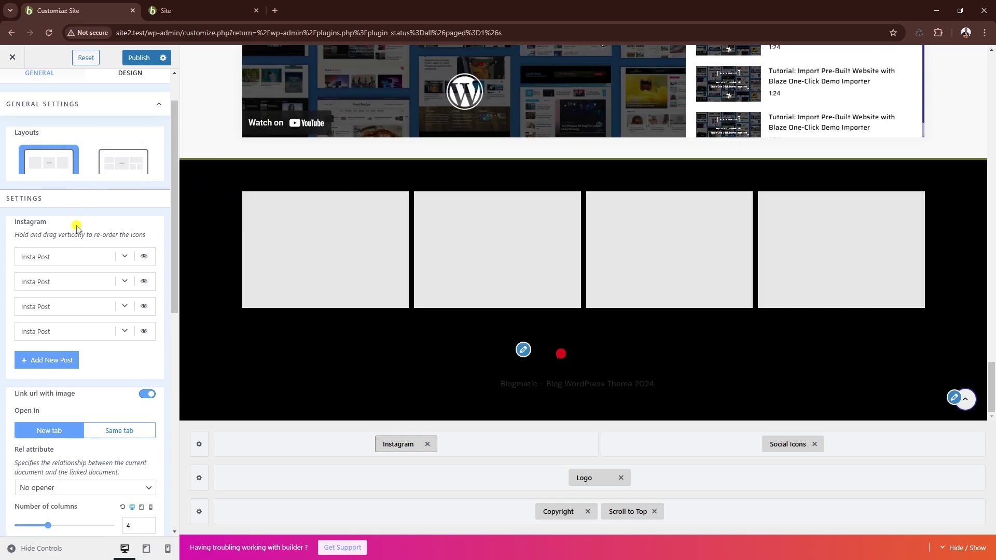
Step: Assign the media library image of the woman in a white dress holding an orange to the first Insta Post
left_click(125, 257)
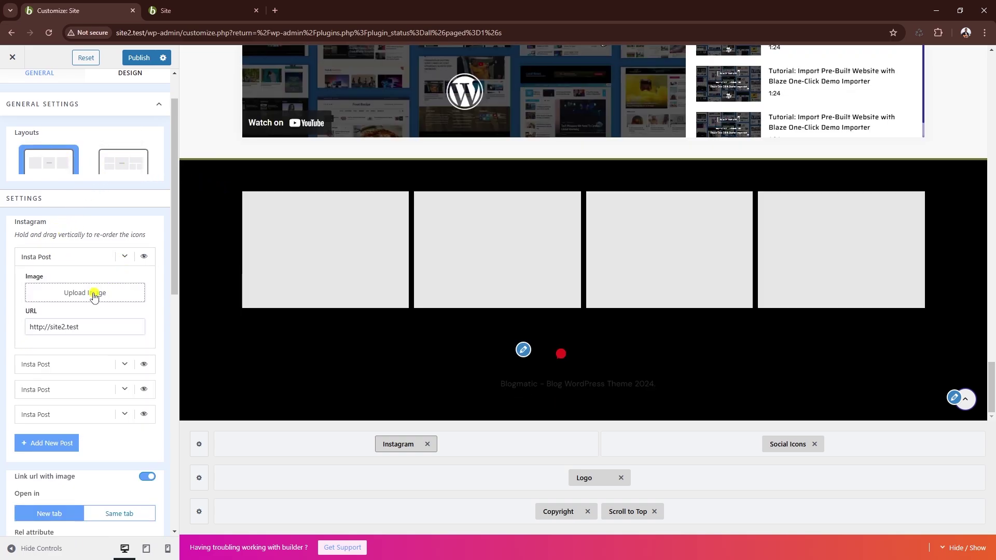
left_click(79, 292)
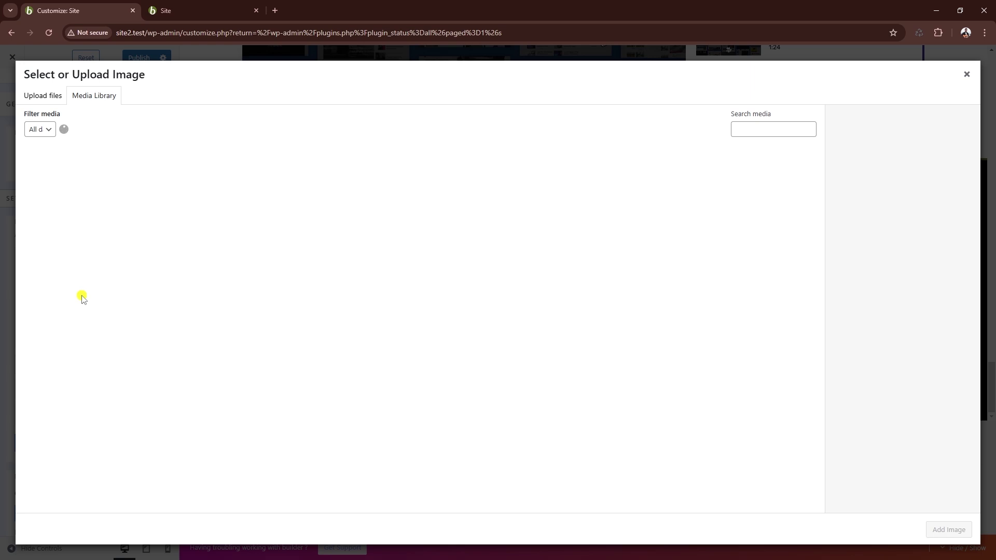
left_click(77, 267)
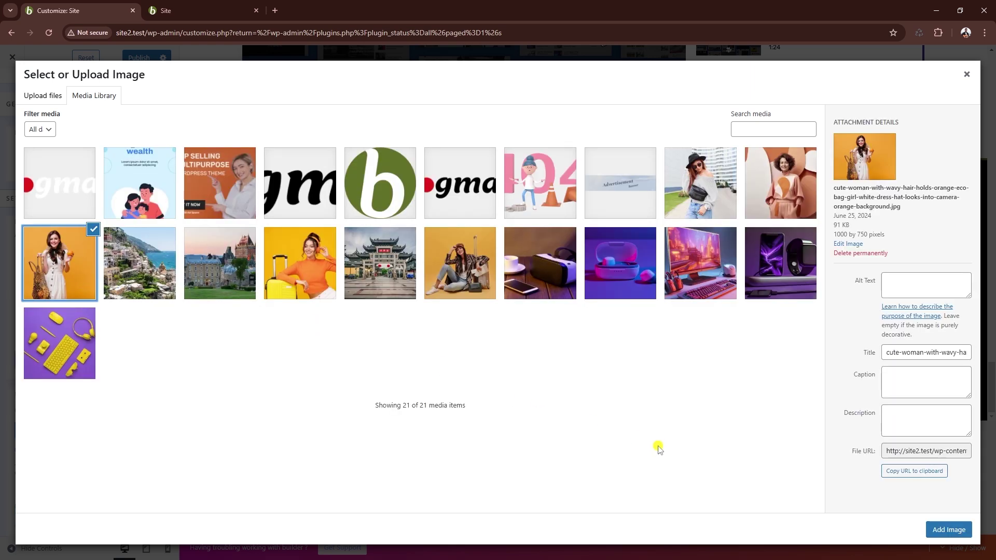
left_click(948, 530)
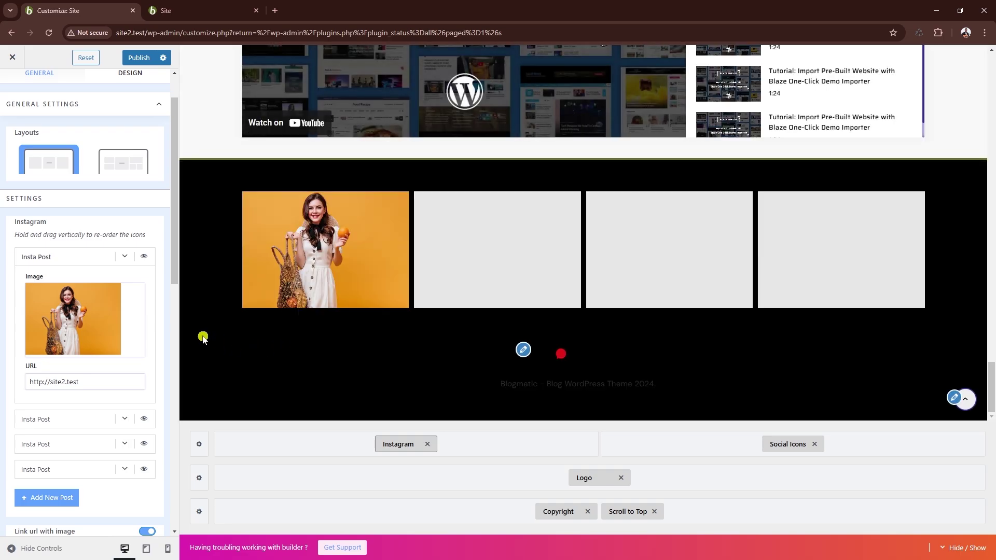
Step: Assign the Quebec City skyline image from the media library to the second Insta Post
scroll(162, 316, "down", 1)
scroll(162, 316, "down", 1)
left_click(125, 314)
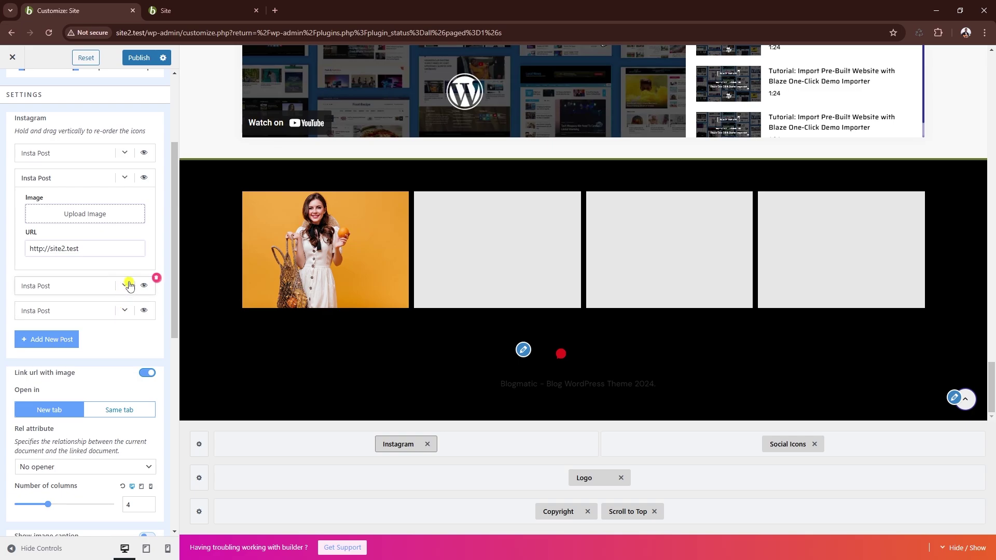
left_click(100, 212)
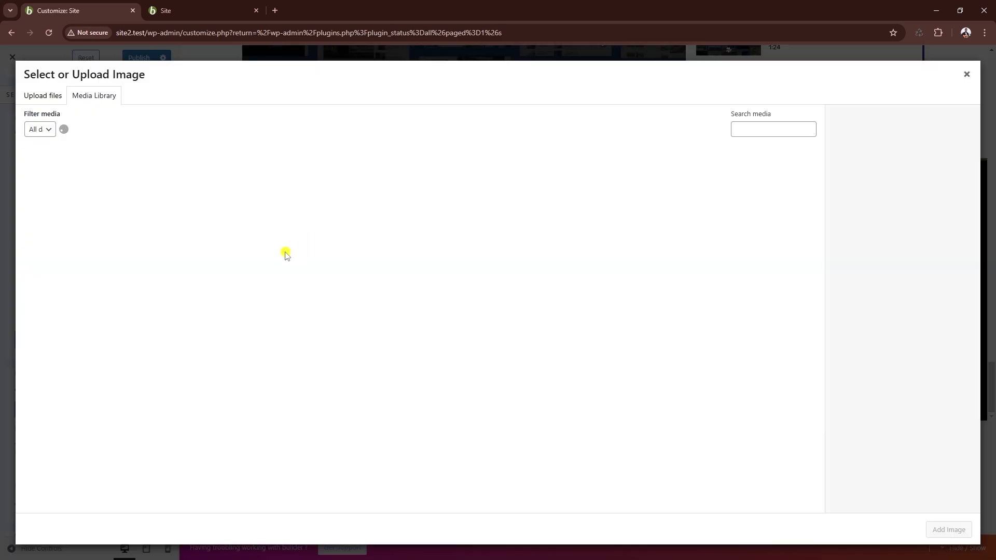
left_click(229, 260)
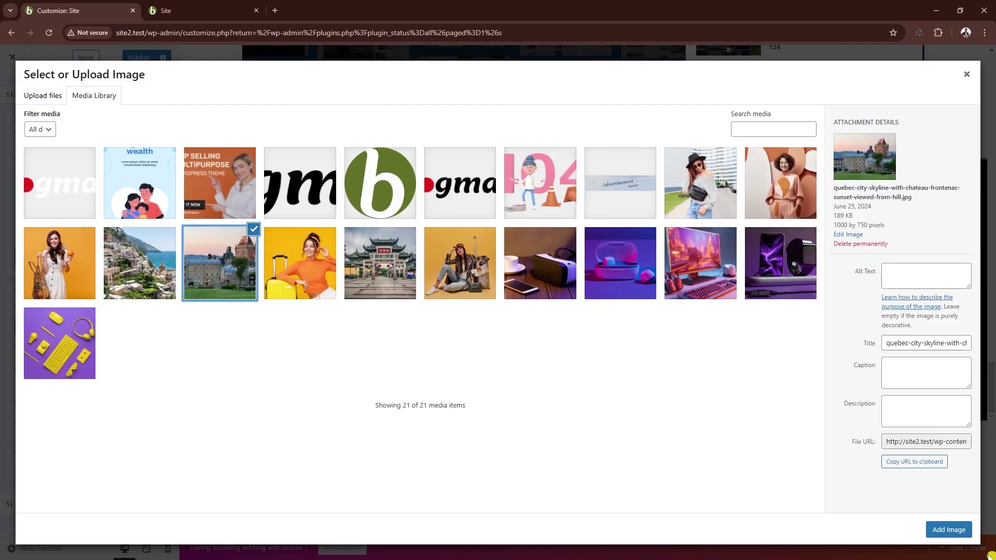
left_click(952, 531)
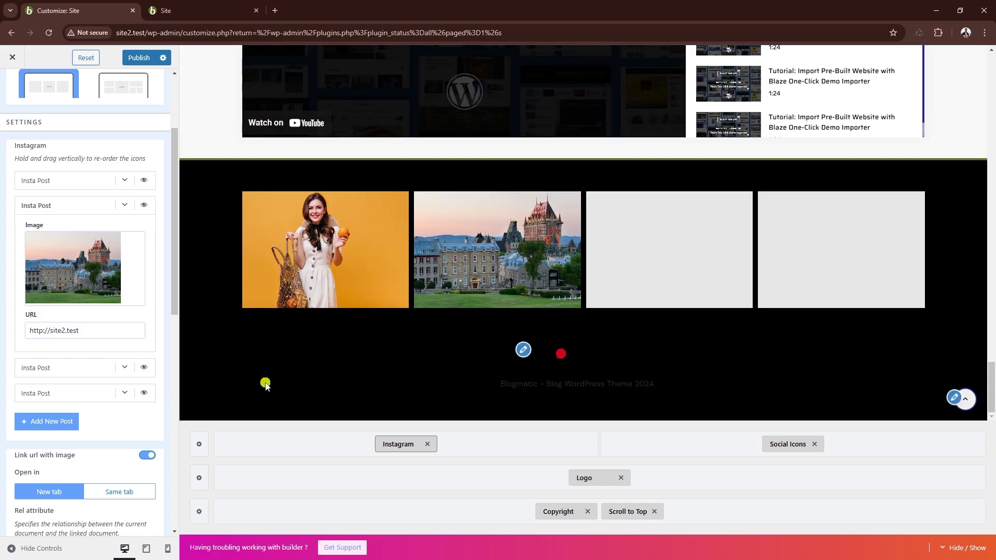
Step: Assign street-scape-positano-italy.jpg from the media library to the third Insta Post
left_click(123, 368)
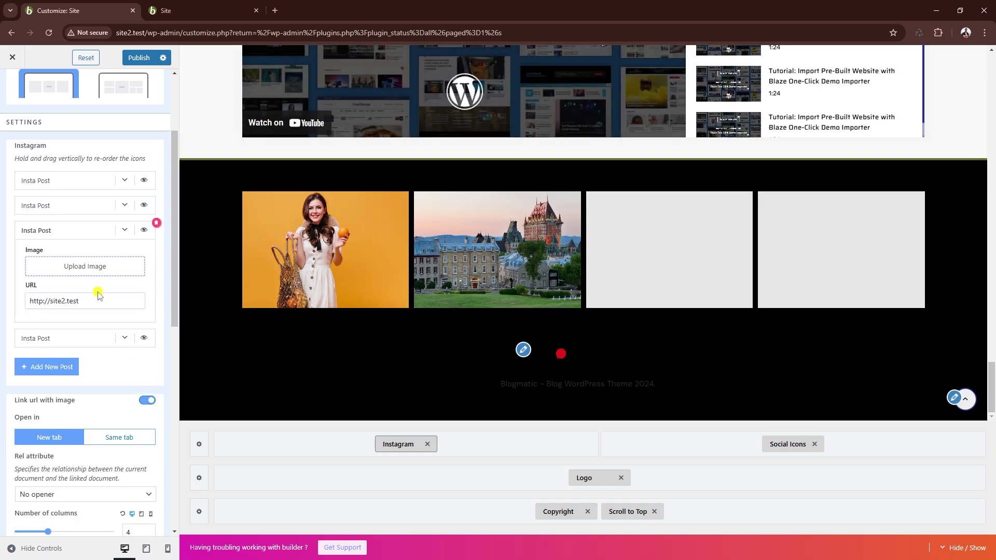
left_click(85, 267)
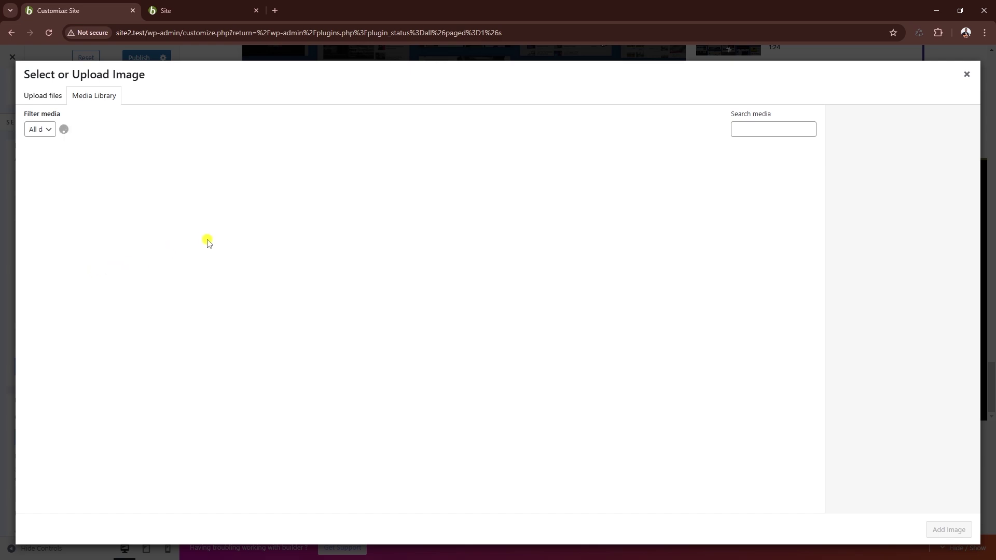
left_click(148, 264)
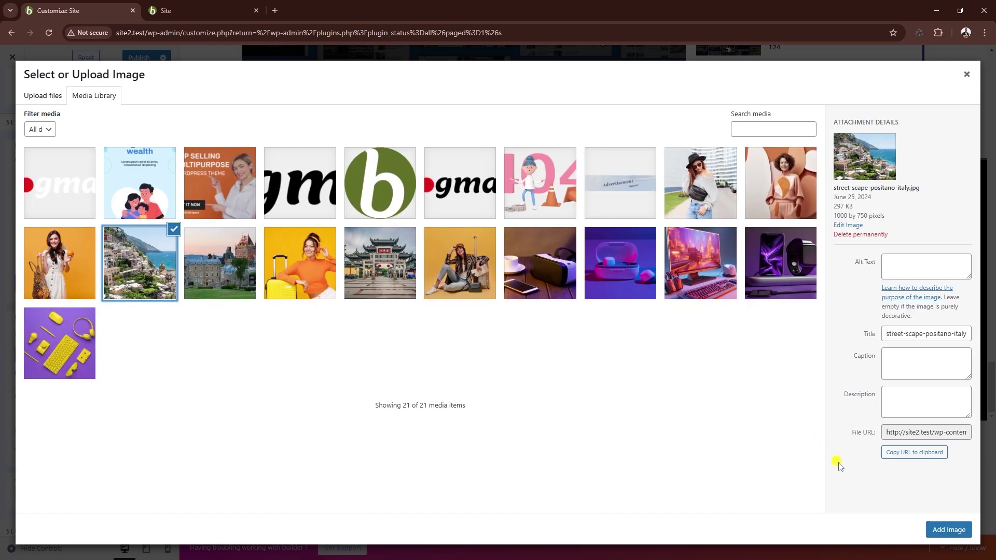
left_click(949, 529)
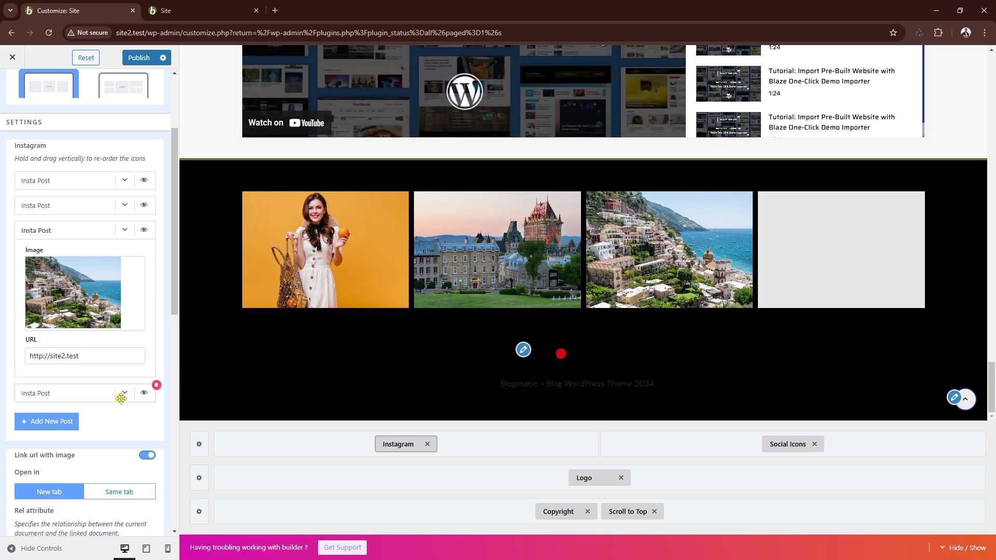
Step: Assign the media library image of the traditional temple gate to the fourth Insta Post
left_click(124, 392)
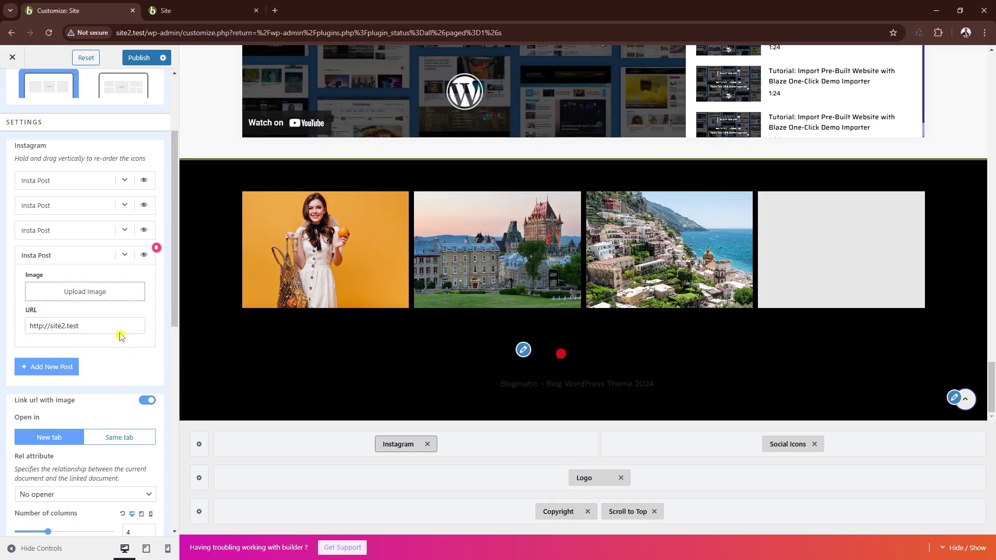
left_click(74, 292)
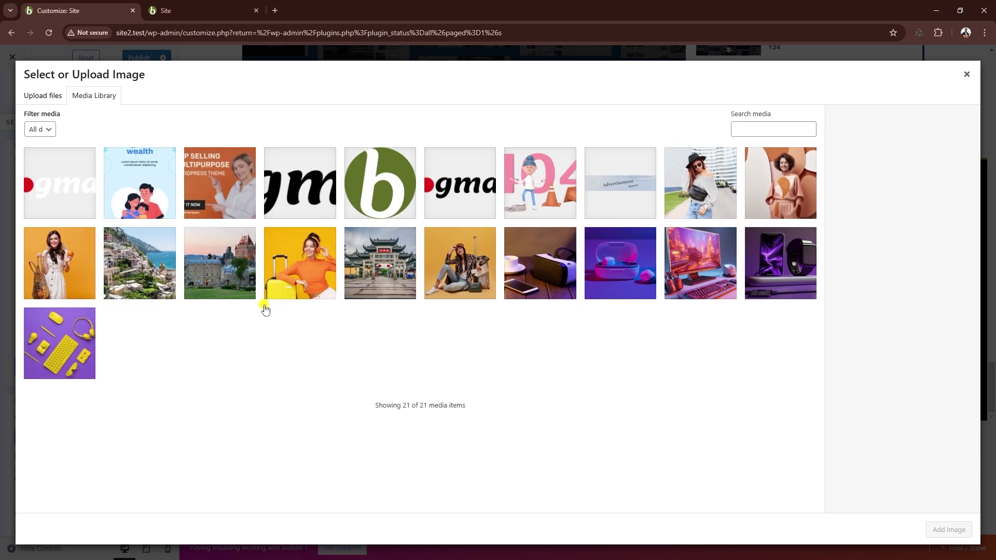
left_click(388, 280)
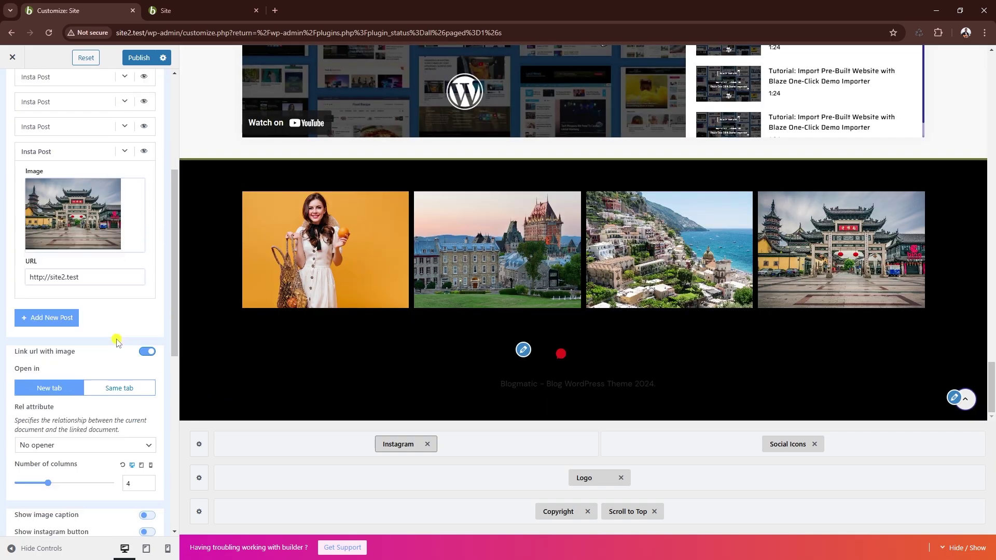
Step: Add a fifth Insta Post with the image of the seated woman beside a suitcase, and collapse its entry
left_click(51, 317)
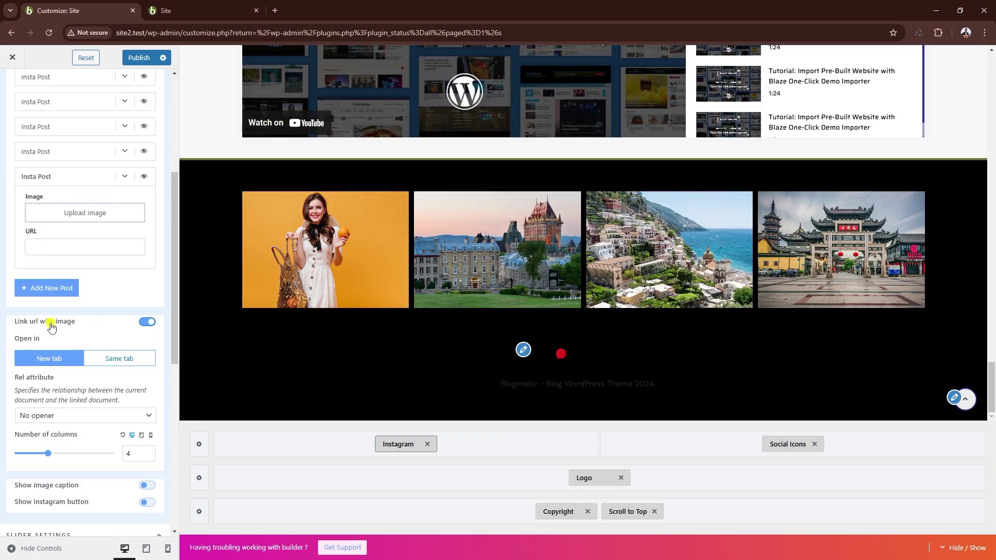
left_click(86, 218)
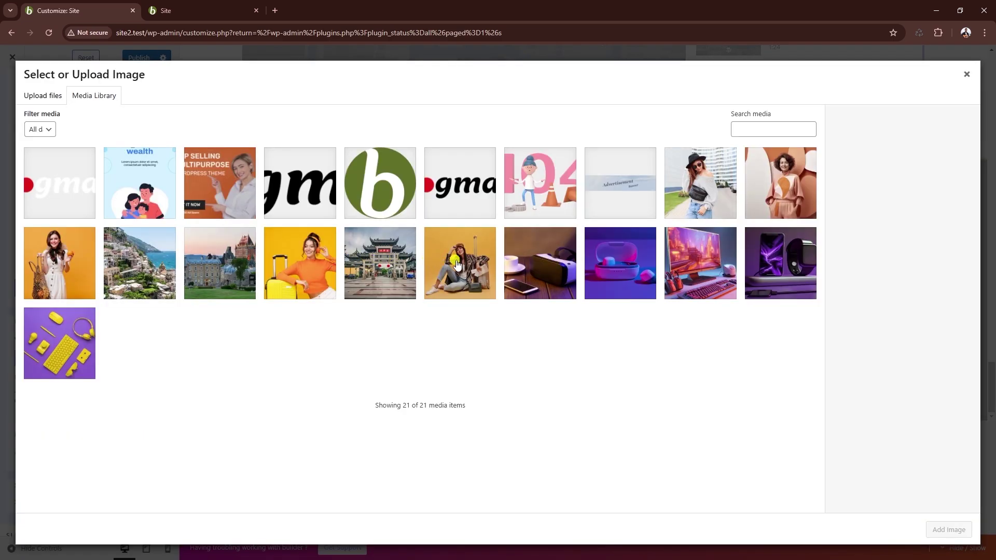
left_click(457, 264)
left_click(948, 529)
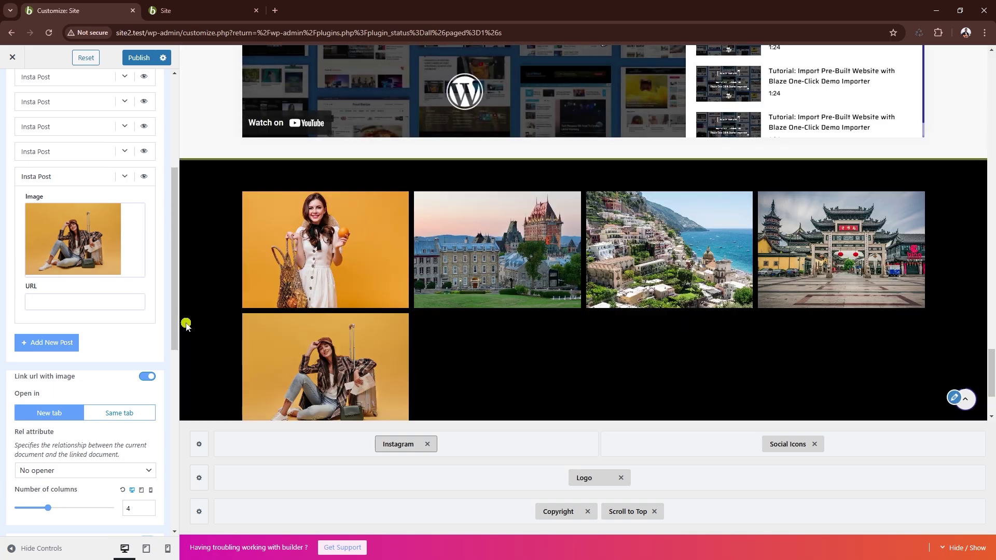
scroll(213, 287, "down", 1)
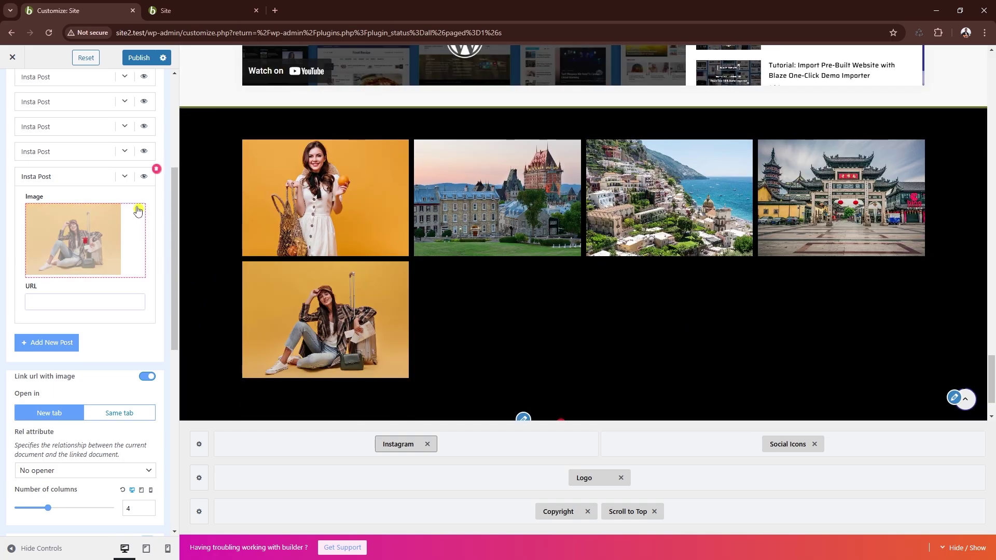
left_click(124, 177)
scroll(124, 239, "down", 1)
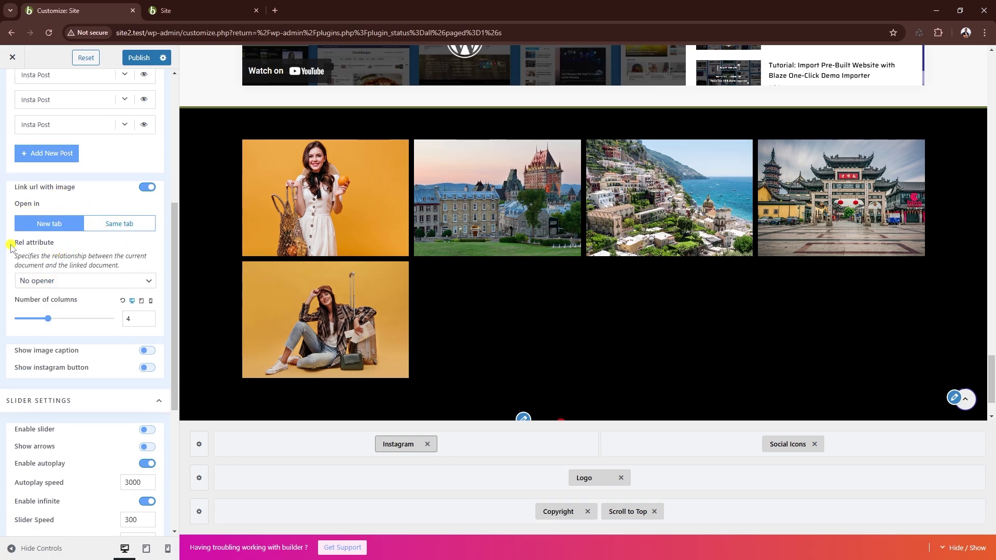
Step: Set the Instagram gallery's number of columns to 5 and enable its Instagram button
left_click(148, 316)
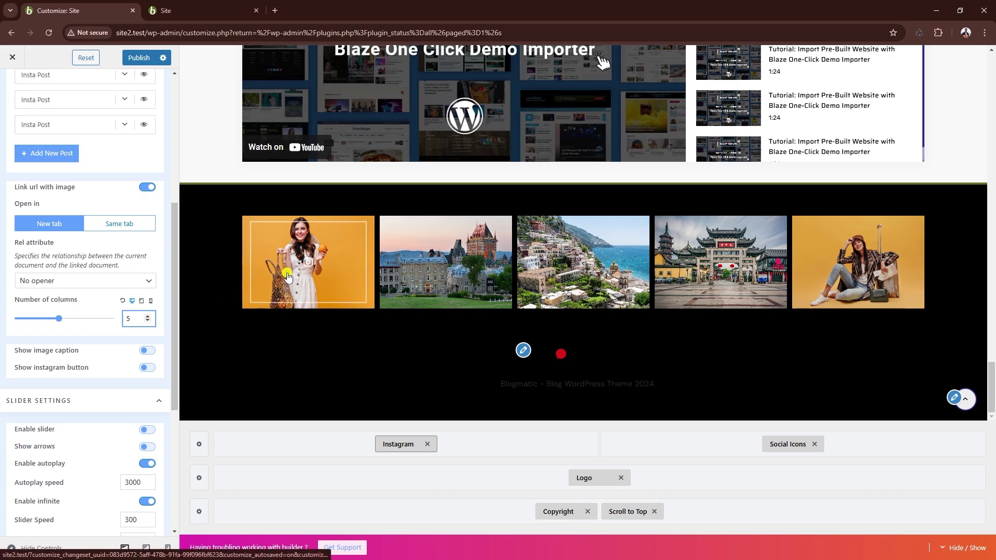
scroll(67, 259, "down", 1)
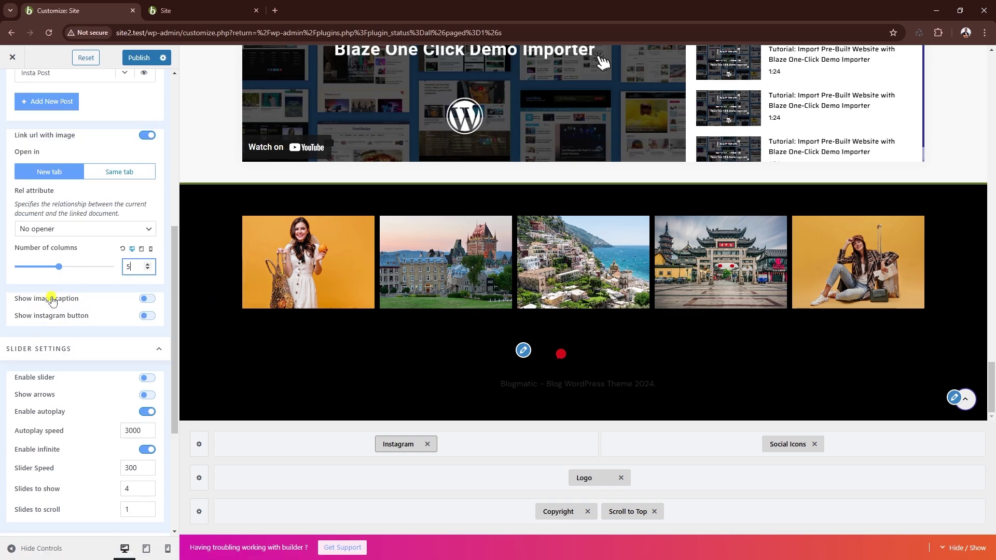
left_click(146, 317)
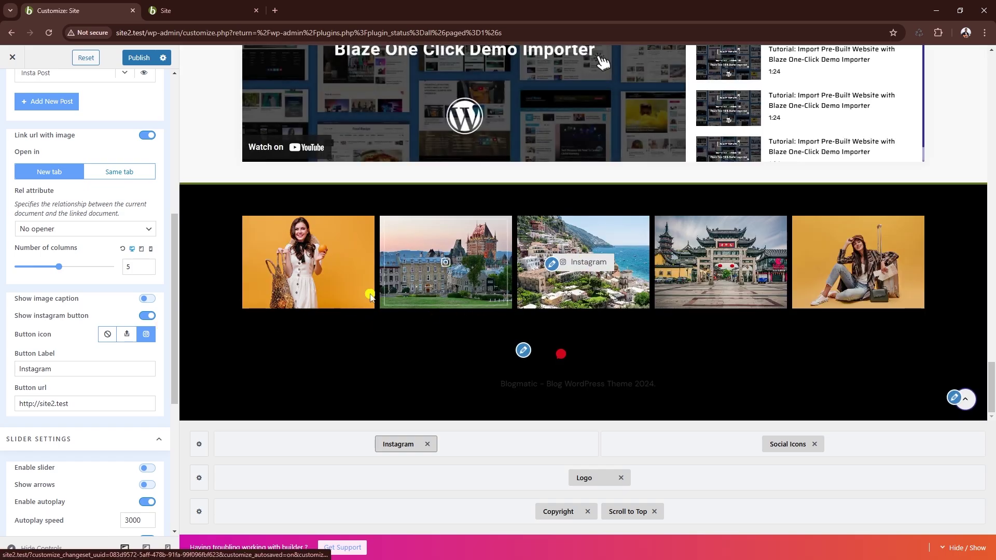
Step: Set the Instagram gallery's image ratio to 0.6, keeping the image size at large
scroll(77, 290, "down", 2)
scroll(119, 258, "down", 1)
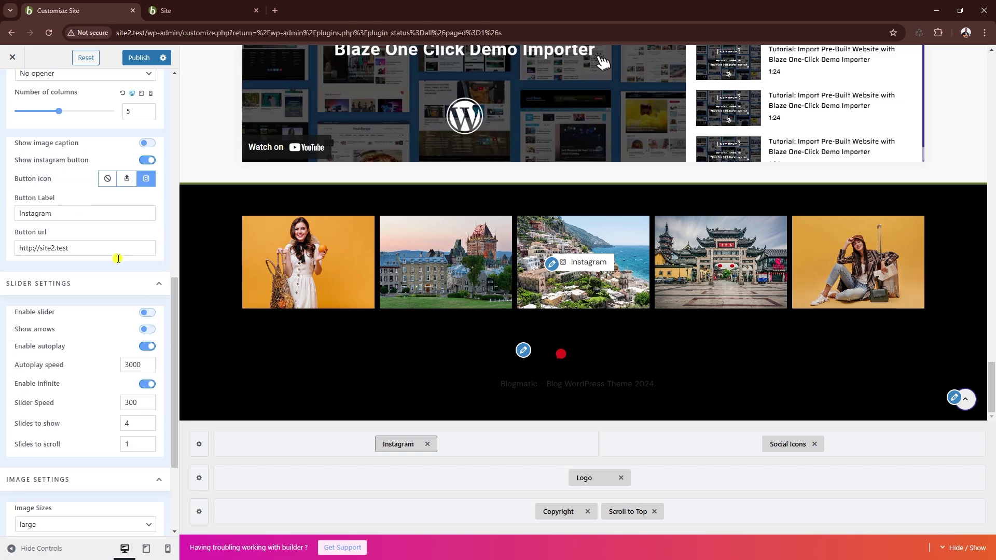
scroll(119, 258, "down", 1)
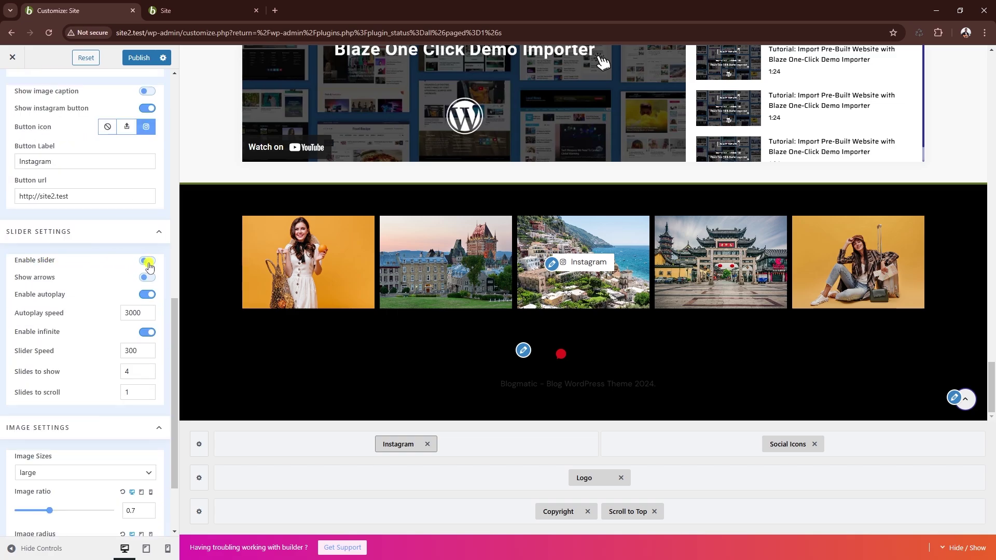
scroll(147, 260, "down", 2)
left_click(45, 380)
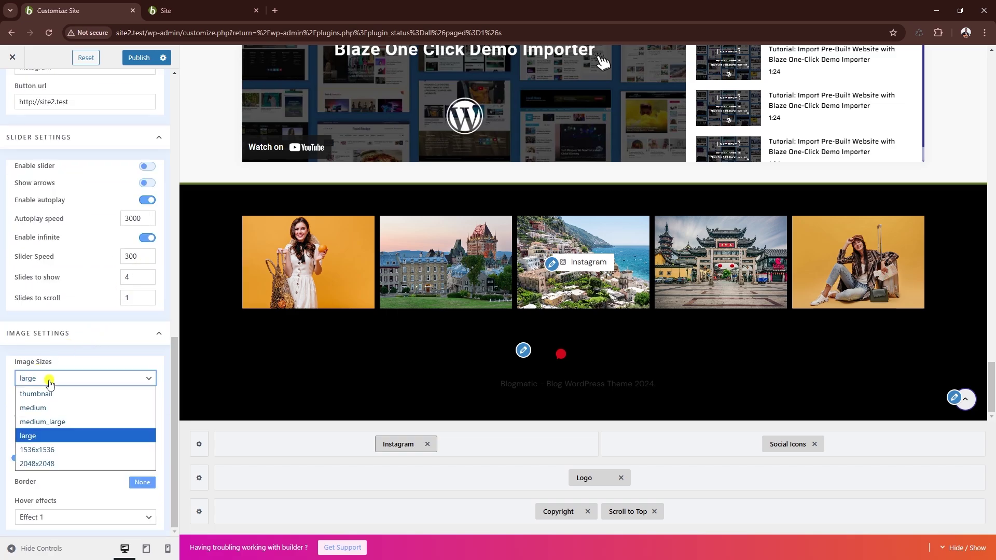
left_click(49, 383)
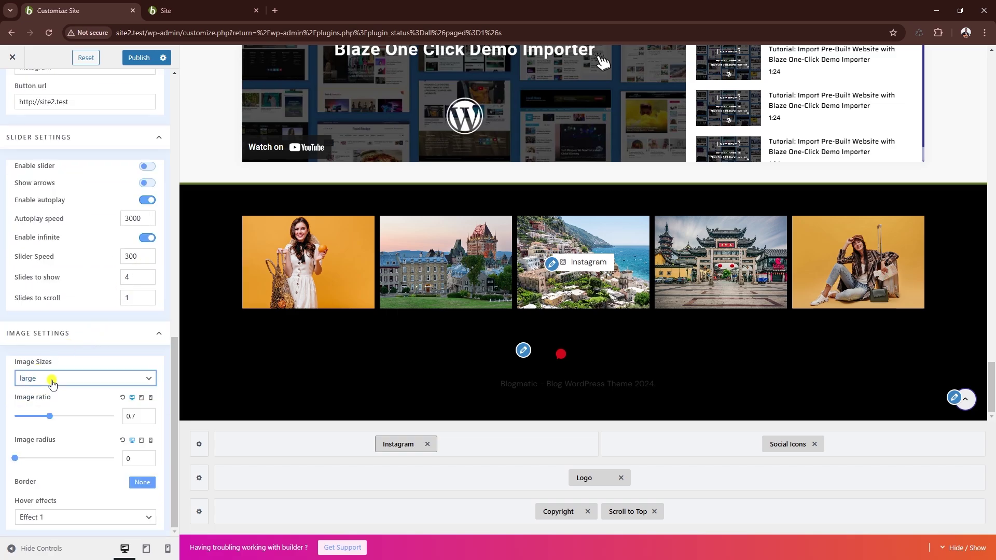
left_click(148, 413)
left_click(148, 413)
left_click(148, 414)
left_click(148, 414)
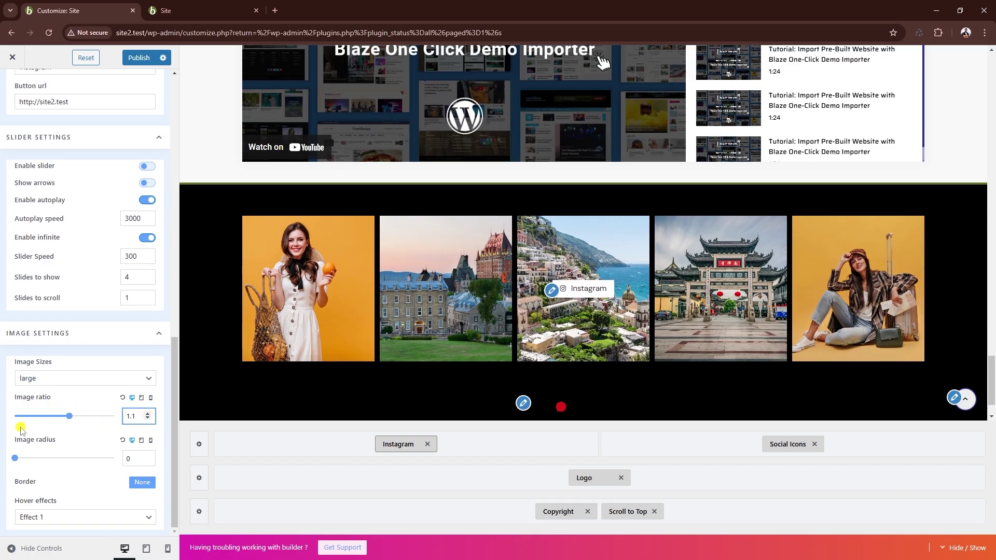
left_click_drag(68, 415, 48, 420)
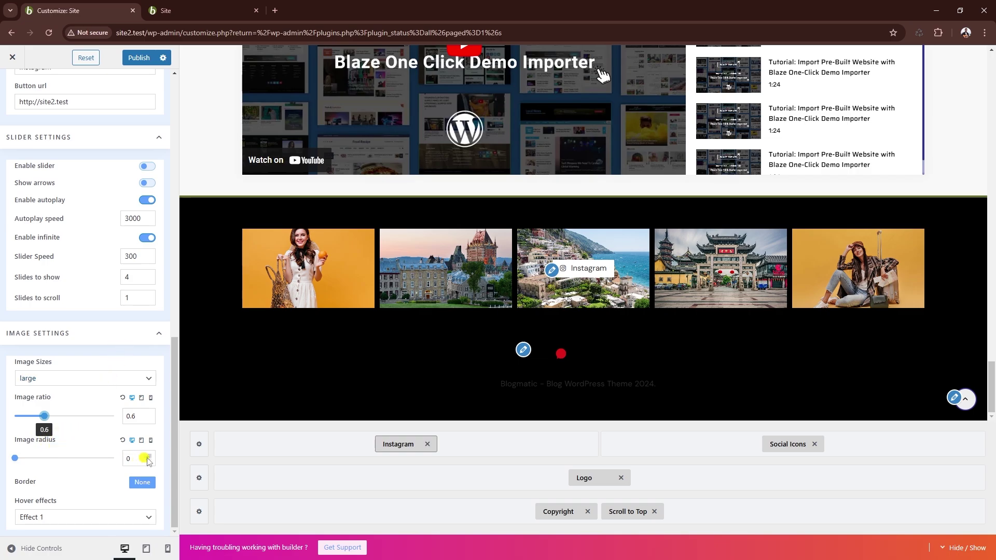
Step: Set the Instagram images' radius to 3 and their hover effect to Effect 2
double_click(149, 459)
left_click(52, 516)
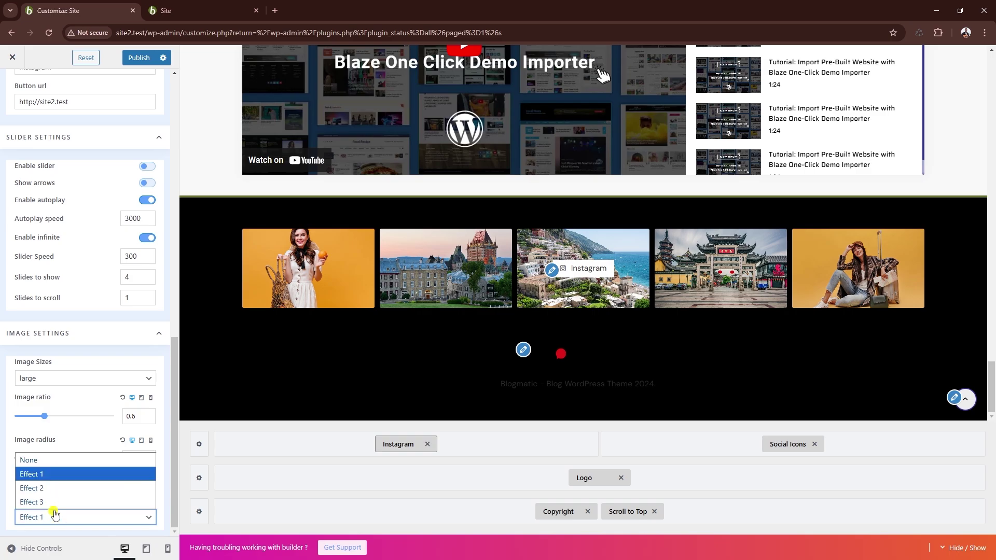
left_click(54, 490)
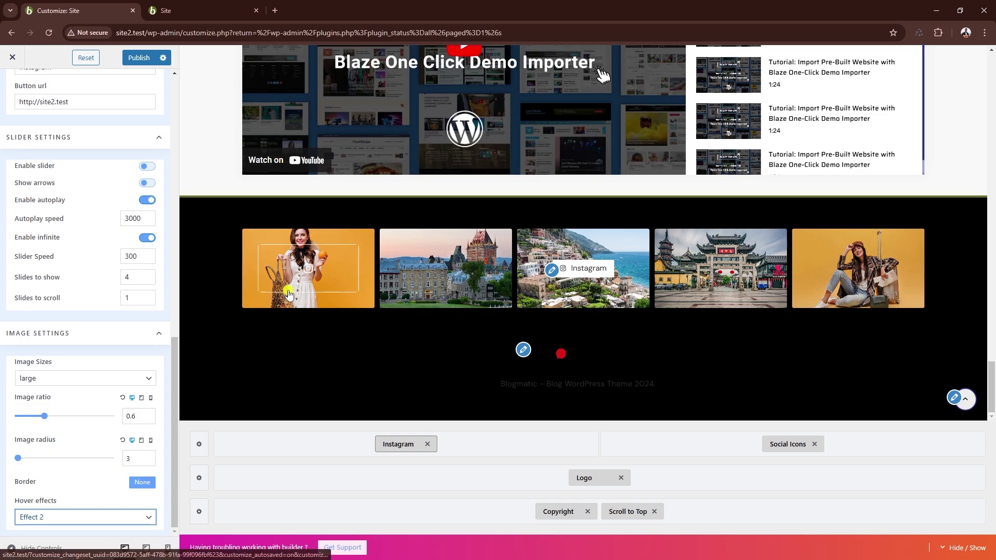
Step: Apply the Menu typography preset to the Instagram button and set the gallery's item gap to 40
scroll(127, 260, "up", 15)
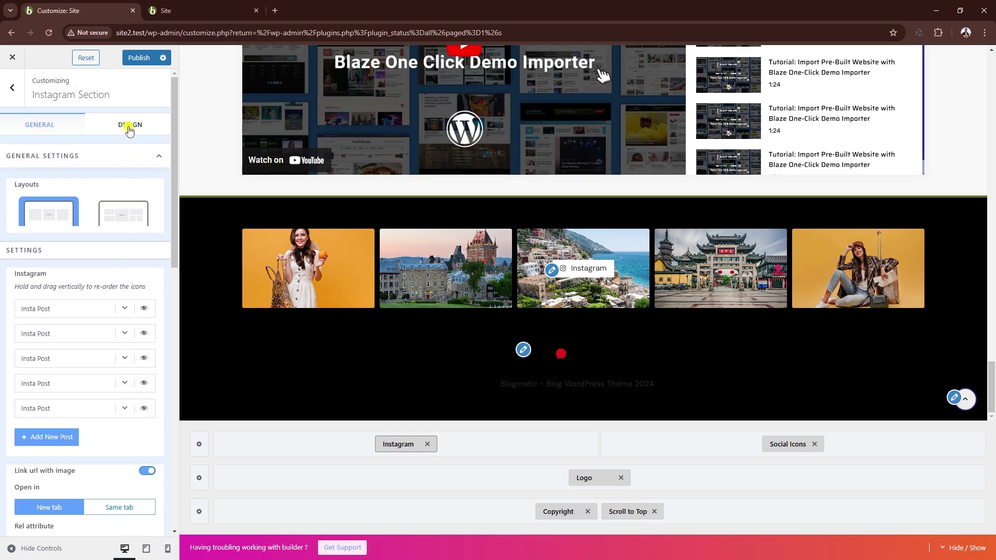
left_click(130, 125)
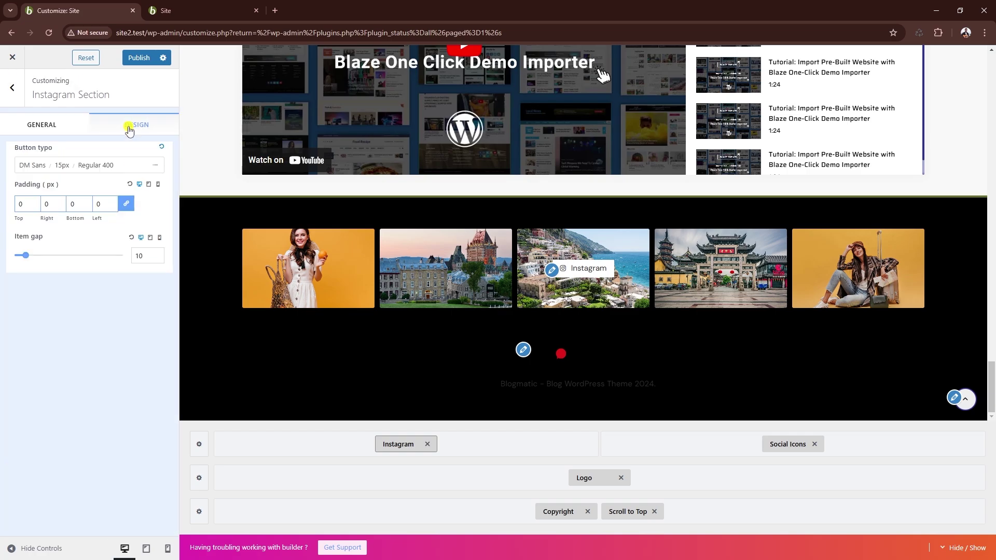
left_click(42, 165)
left_click(119, 197)
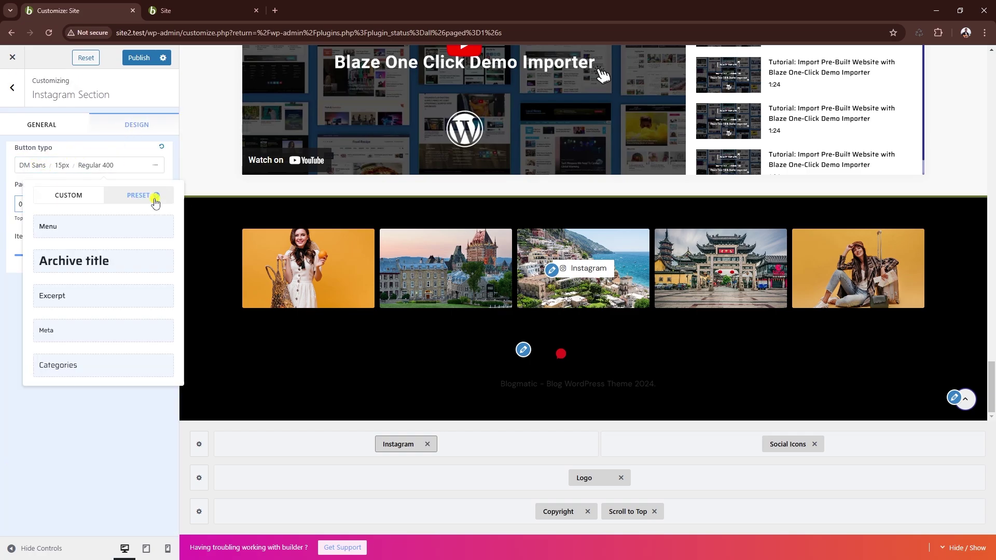
left_click(87, 230)
left_click(82, 158)
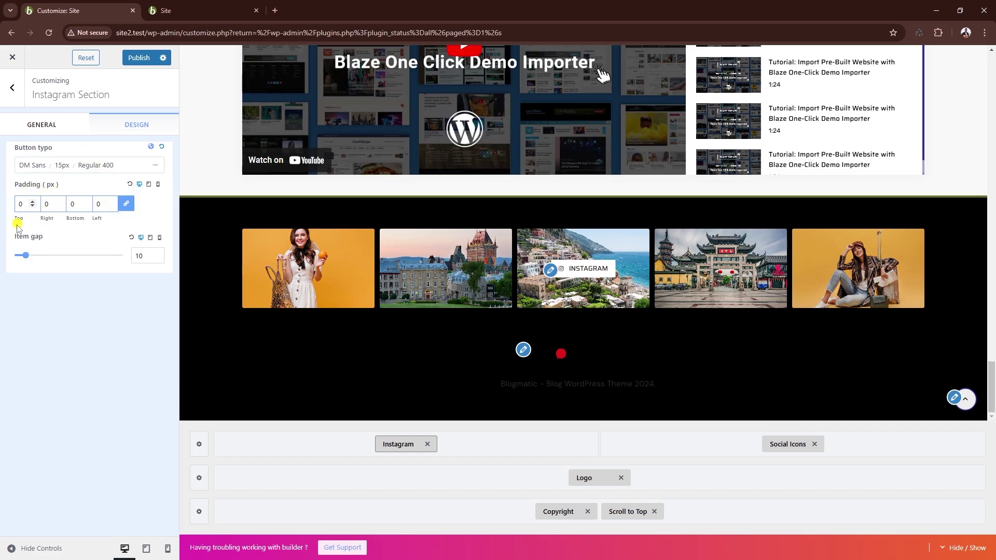
left_click(156, 253)
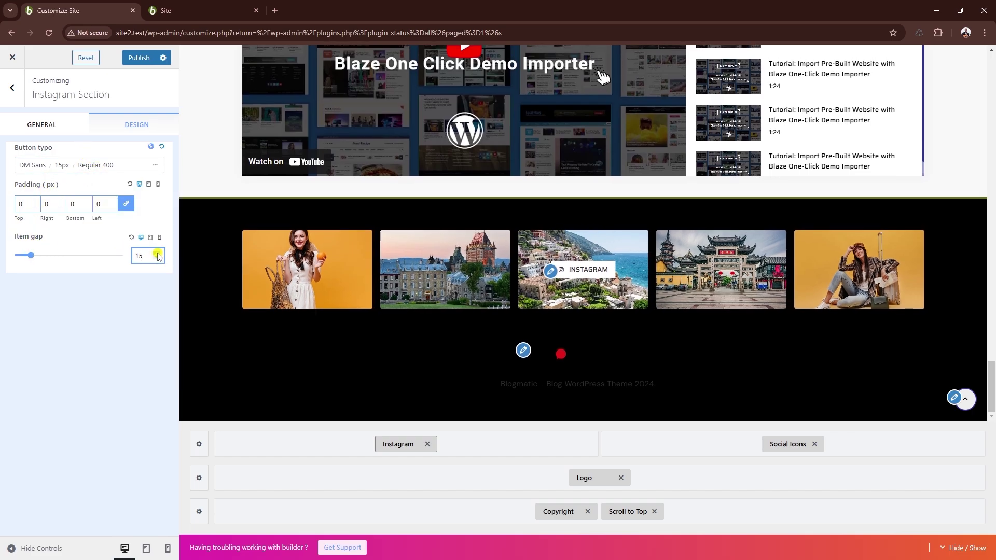
left_click_drag(32, 255, 59, 262)
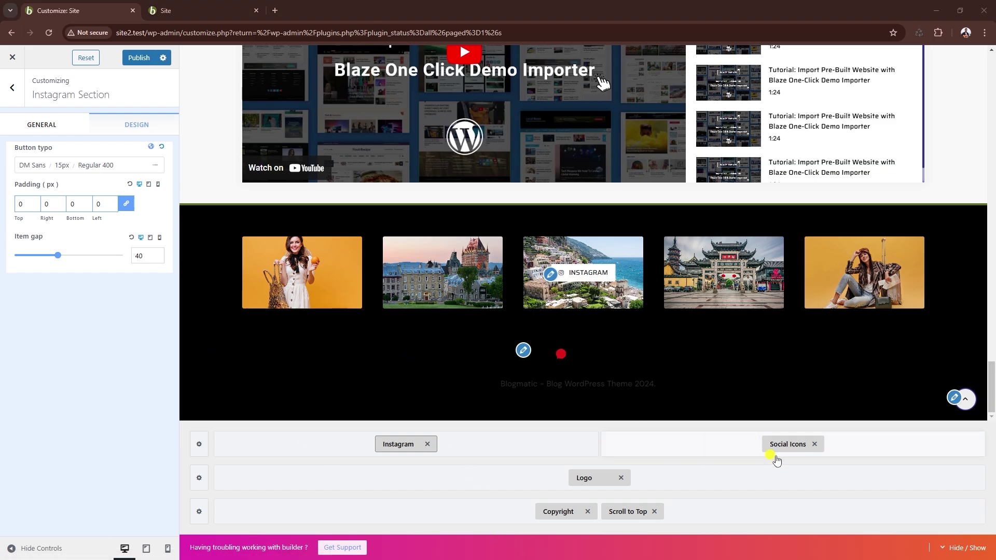
Step: Remove the Social Icons widget from the footer's first row and reduce that row to 1 column
left_click(814, 444)
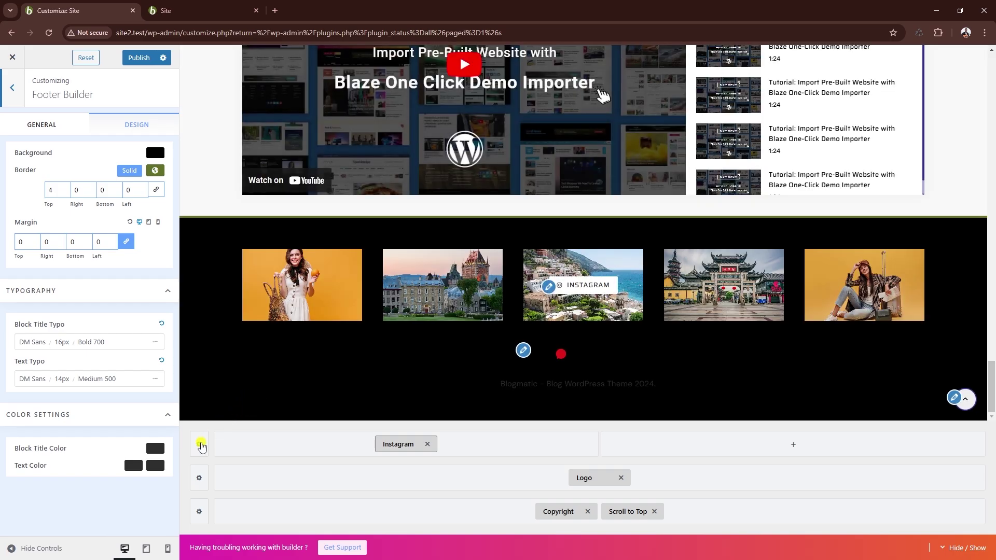
left_click(200, 444)
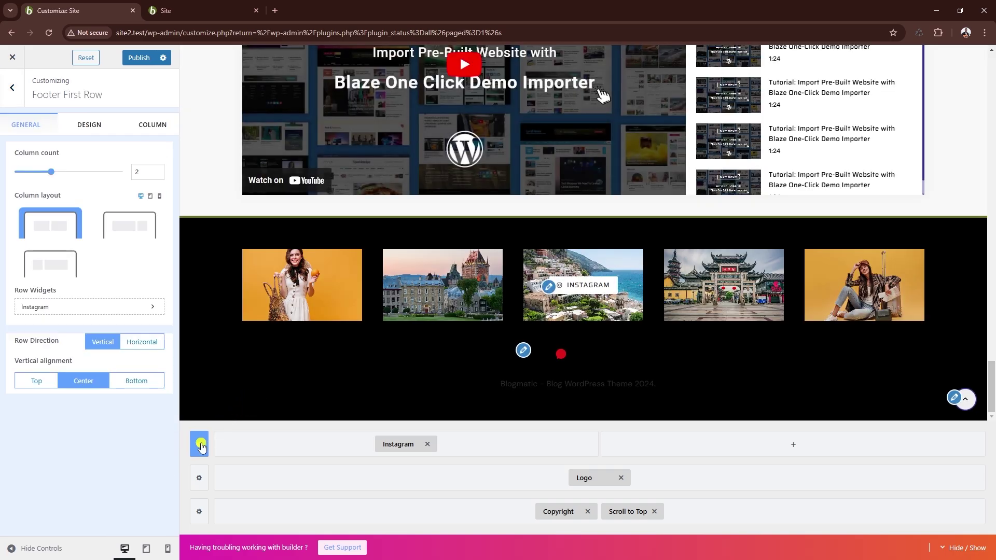
left_click(156, 174)
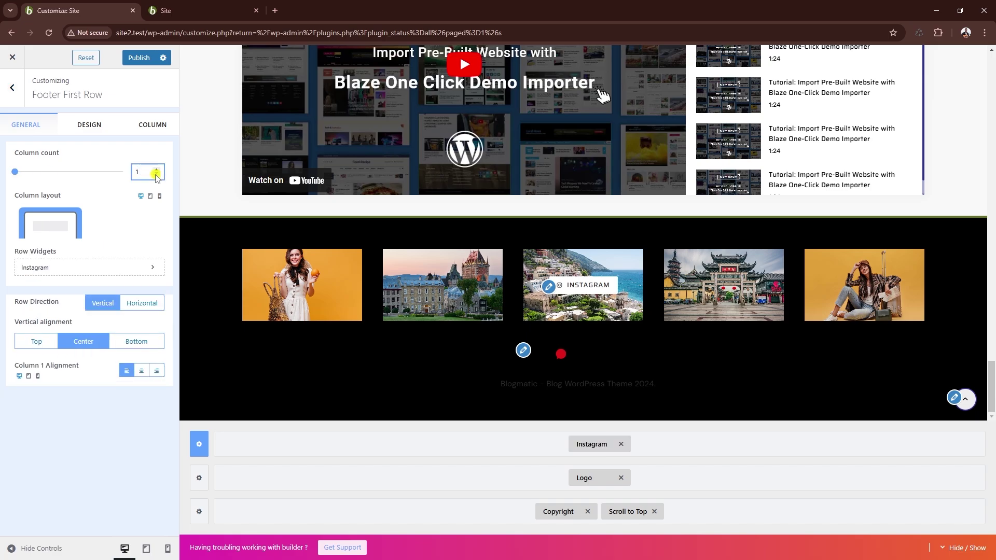
Step: Set the footer's second row to 3 columns and add Sidebar 1 beside the logo in its first column
left_click(201, 479)
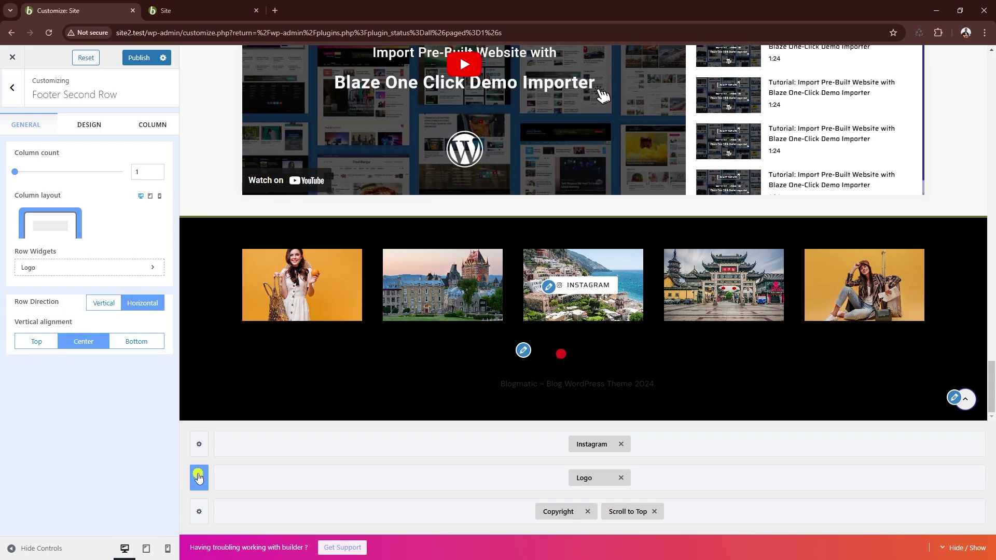
left_click(156, 170)
left_click(156, 169)
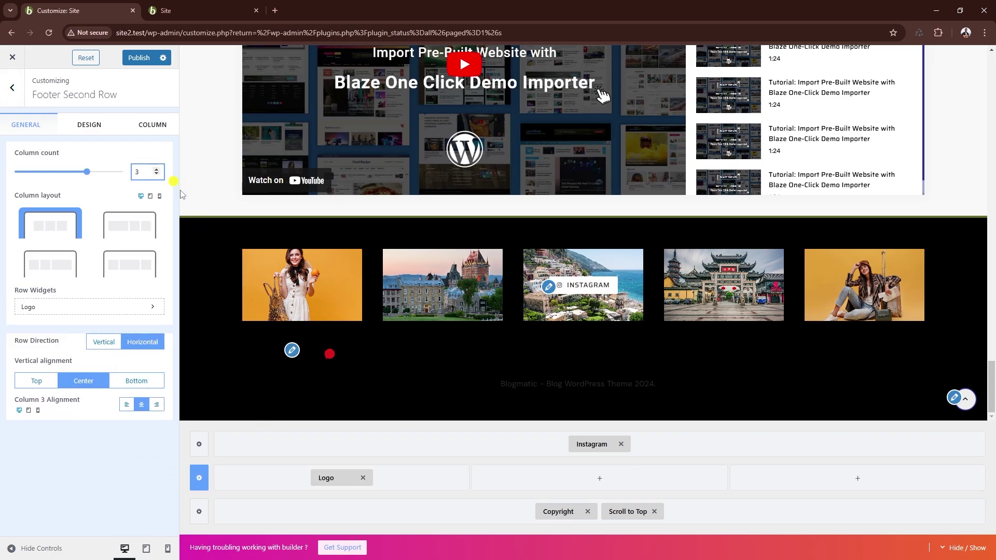
left_click(399, 480)
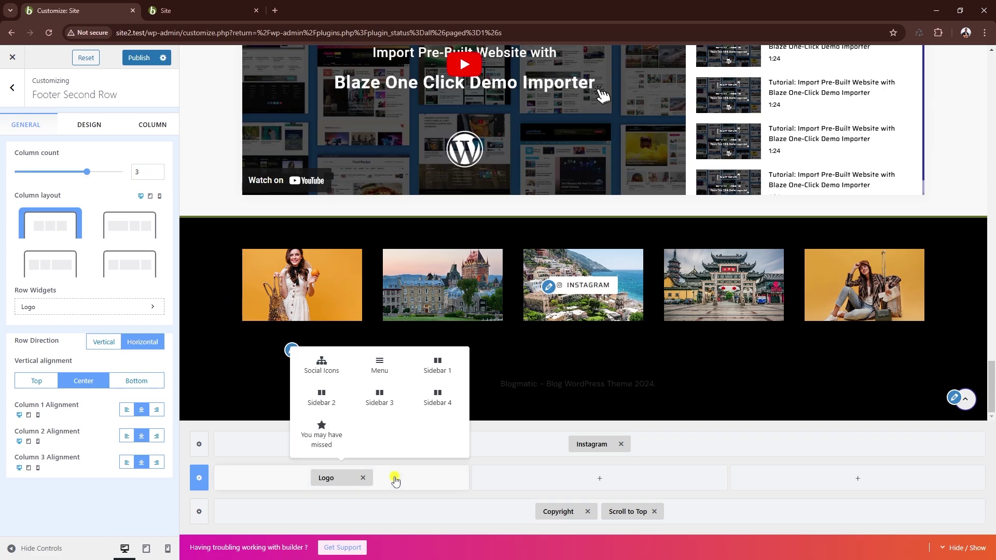
left_click(436, 370)
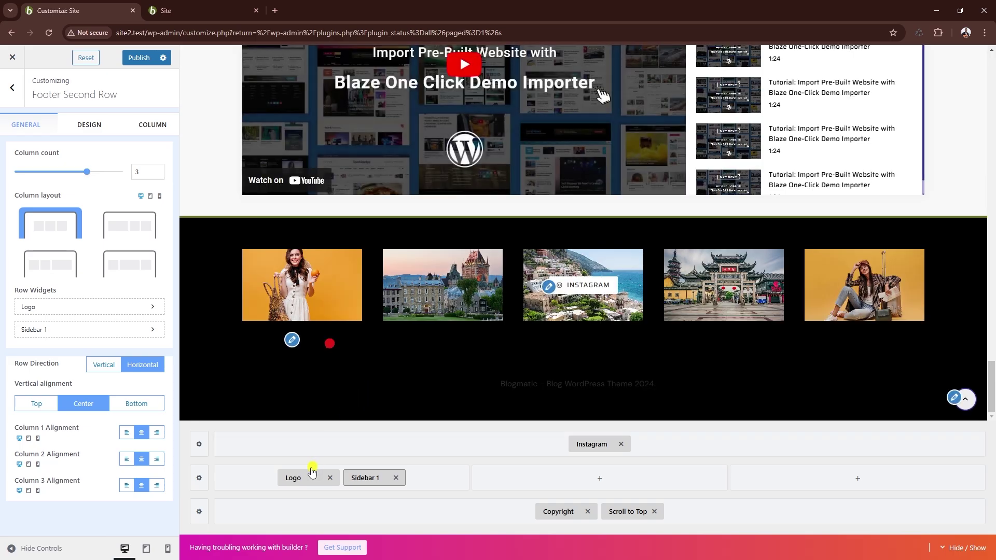
Step: Use the white Blogmatic logo from the media library as the custom footer logo, with a width of 189 px
left_click(312, 472)
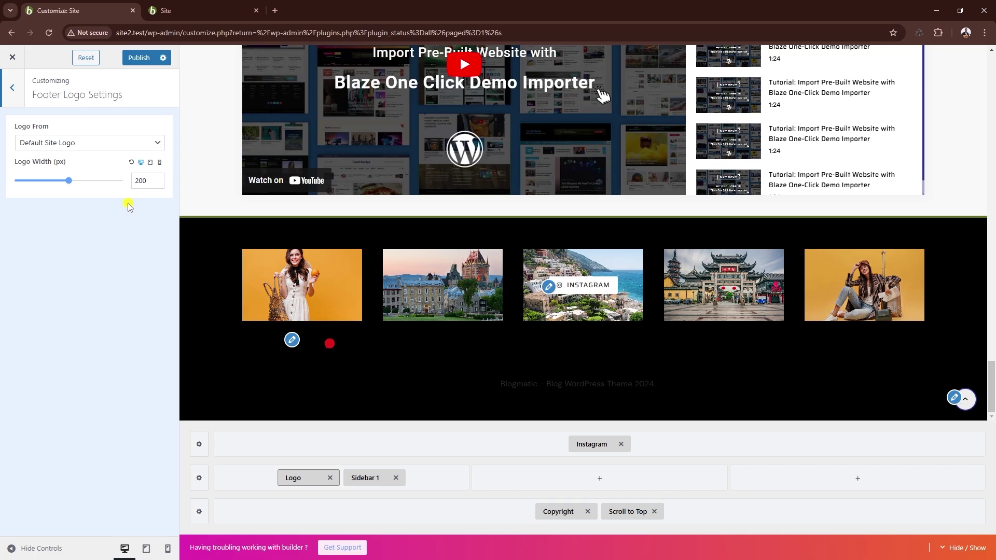
left_click(76, 143)
left_click(65, 171)
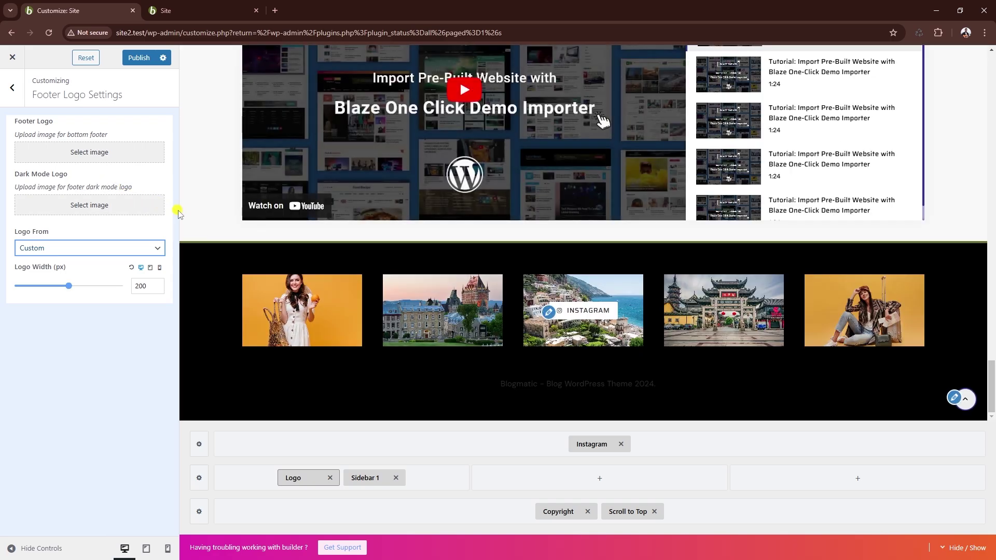
left_click(93, 157)
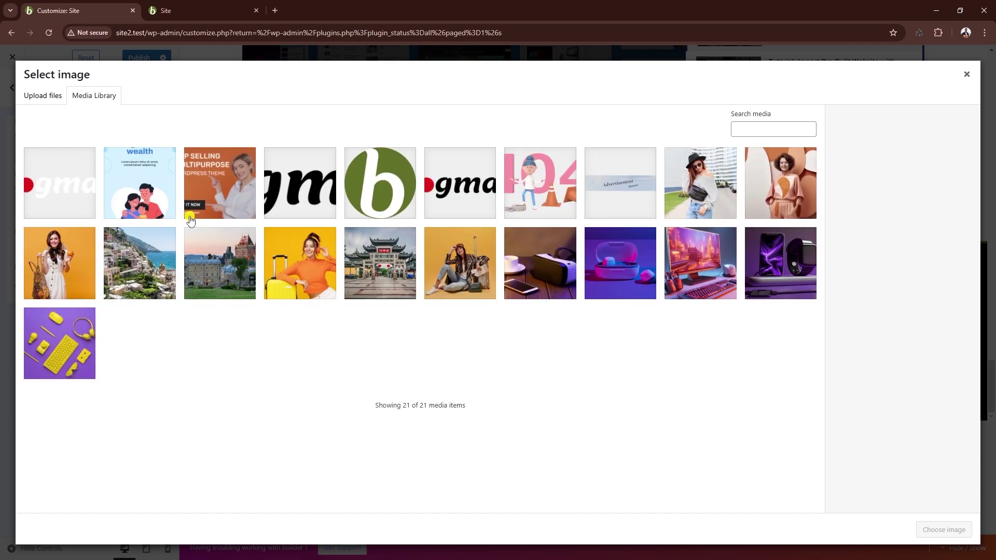
left_click(82, 193)
left_click(928, 521)
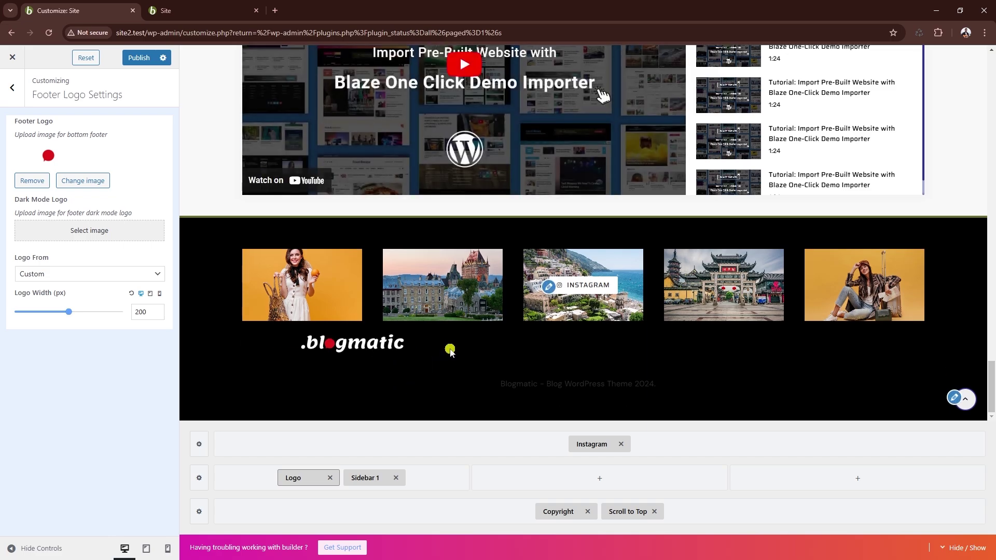
left_click_drag(67, 315, 66, 319)
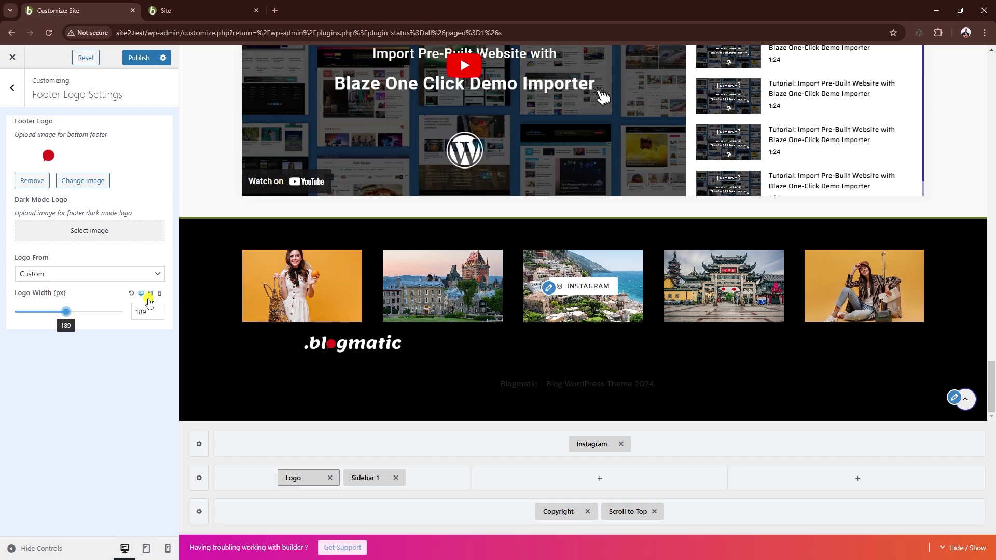
Step: Add a paragraph block to footer Sidebar 1 with the placeholder text from "Vestibulum orci tortor, eleifend sed" through "luctus venenatis urna."
left_click(374, 478)
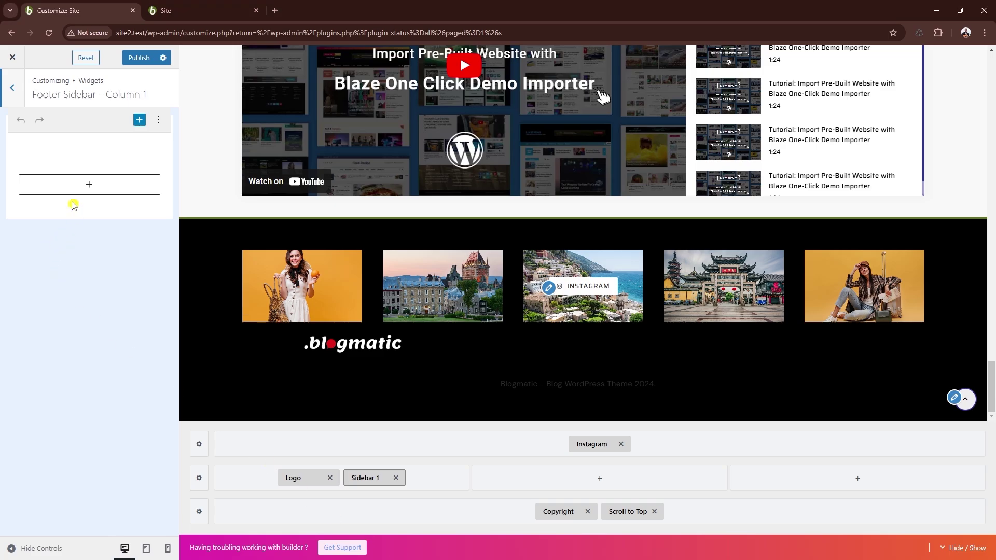
left_click(77, 186)
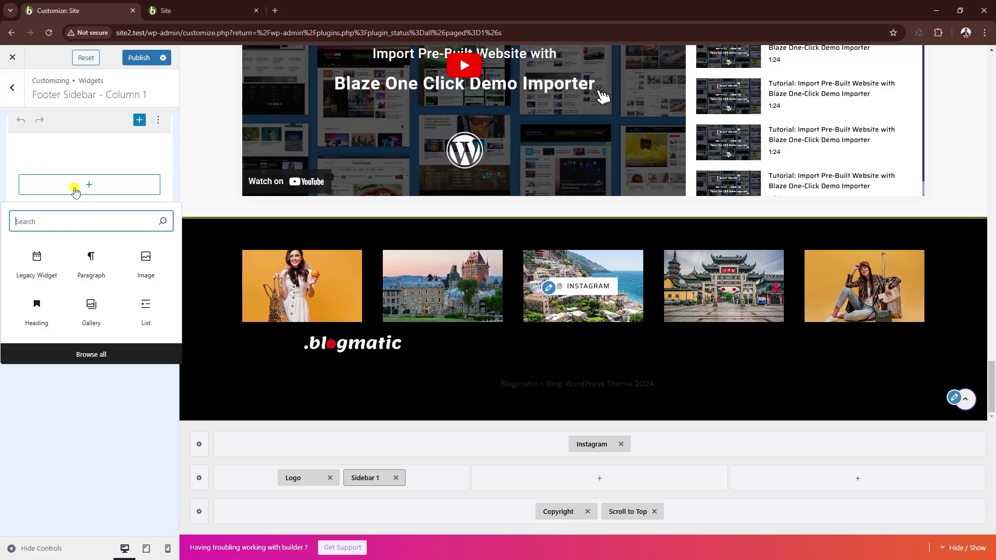
left_click(90, 264)
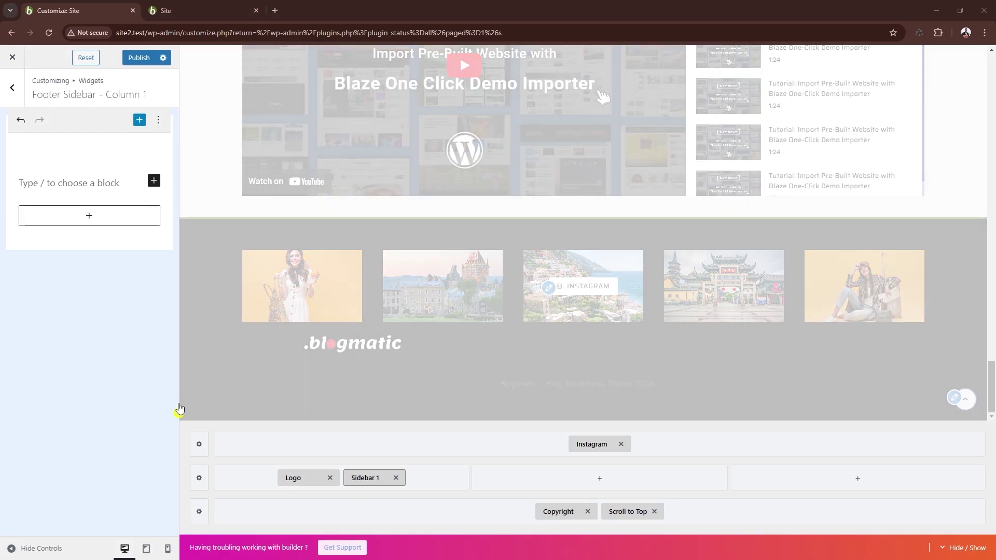
left_click(71, 187)
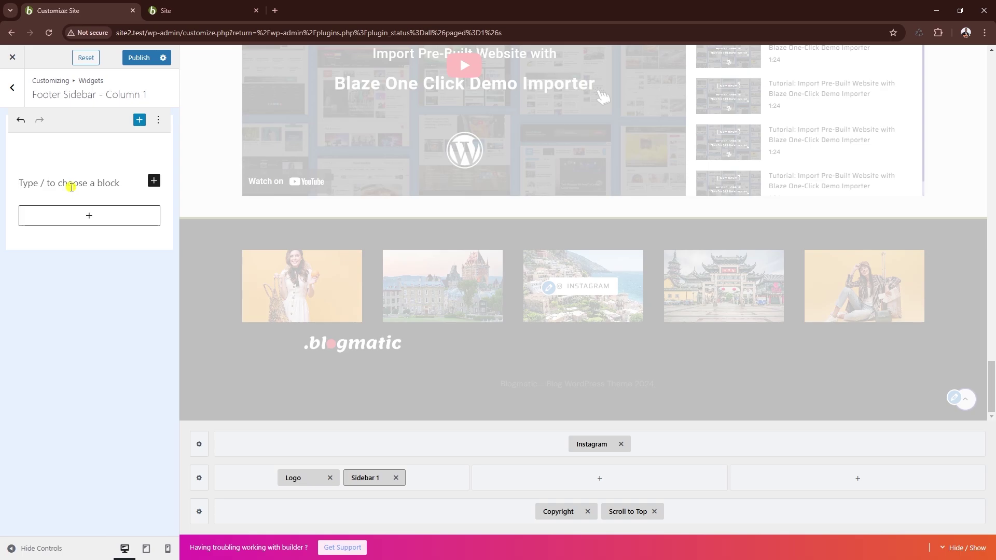
type("Vestibulum orci tortor, eleifend sed dapibus quis, gravida at augue. Phasellus convallis eleifend turpis id sodales. In nunc urna, blandit tincidunt mi in, luctus venenatis urna.")
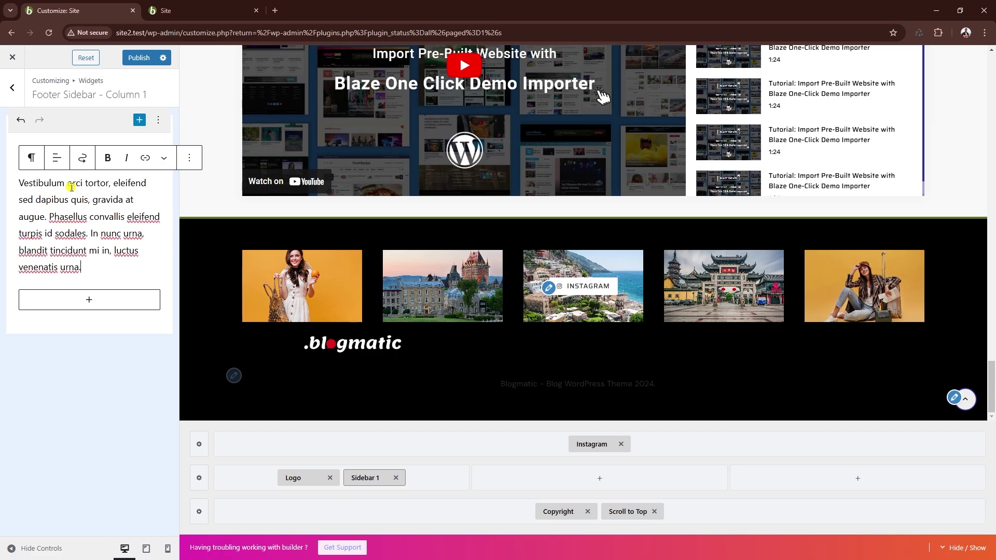
scroll(229, 314, "down", 1)
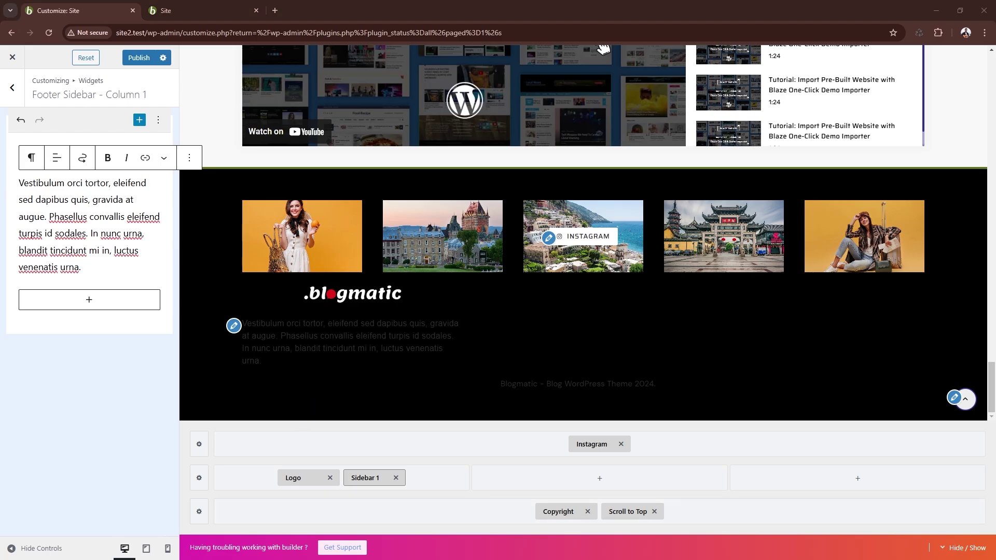
Step: Add a second paragraph block to footer Sidebar 1 with the placeholder text from "Morbi tempus, purus non" through "risus ipsum nec dui."
left_click(92, 300)
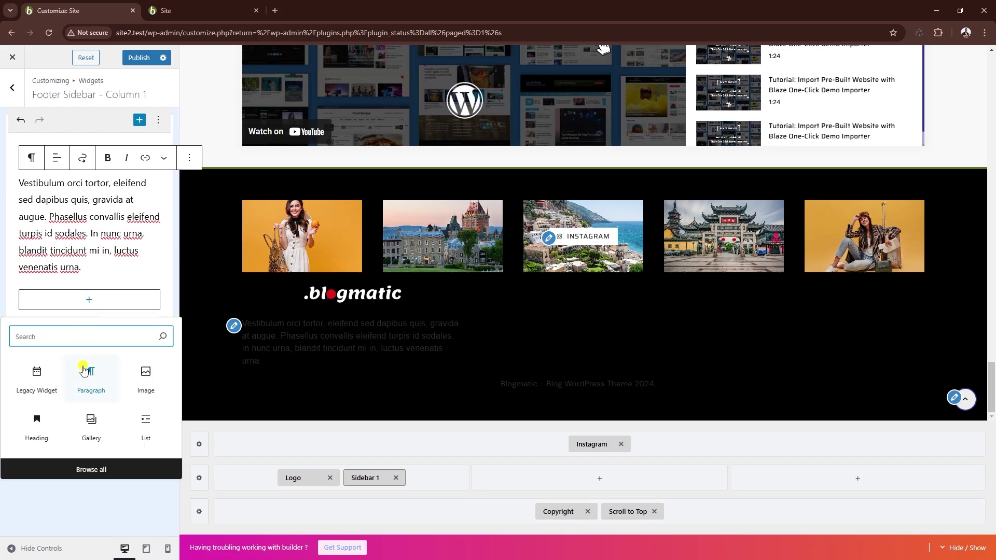
left_click(84, 371)
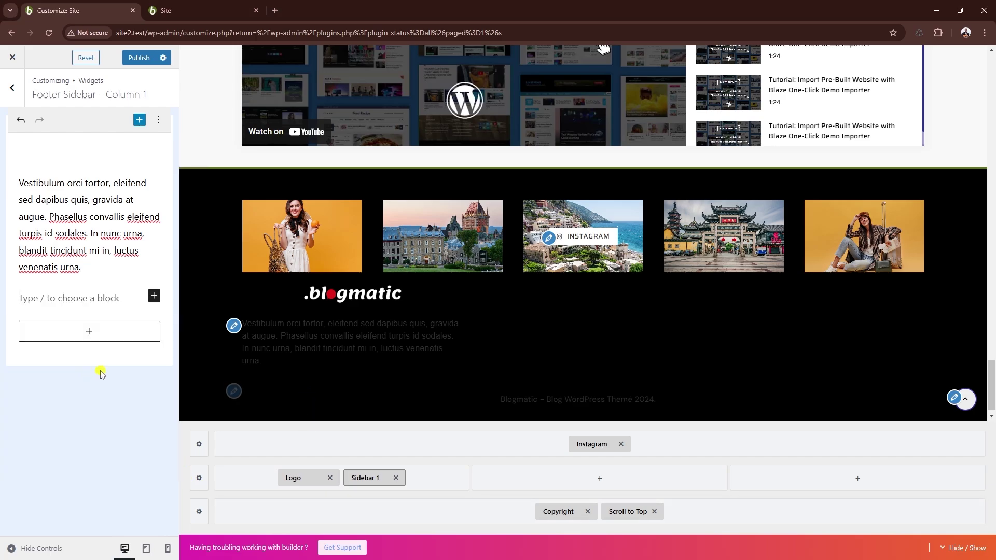
type("Morbi tempus, purus non consectetur lacinia, risus neque congue mauris, ut blandit risus ipsum nec dui.")
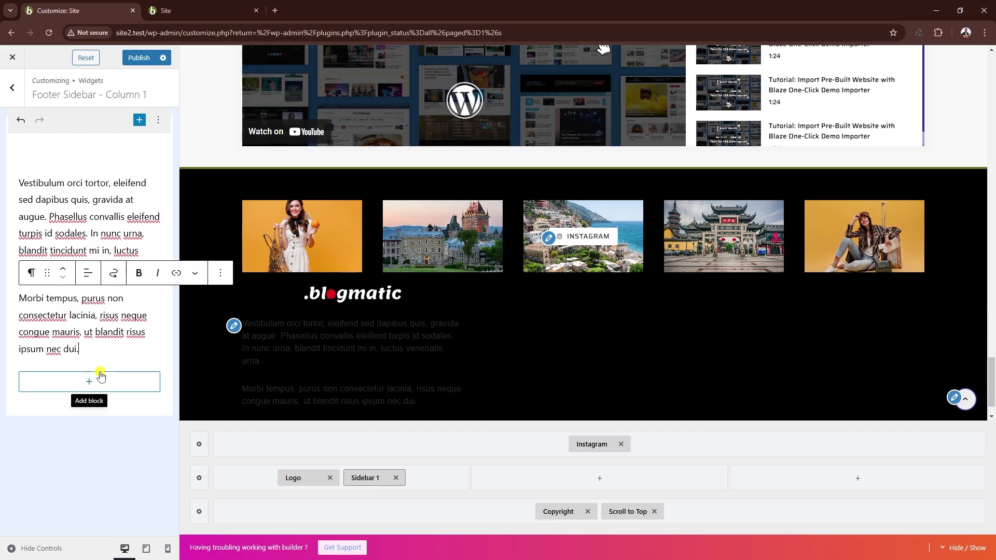
scroll(372, 335, "down", 1)
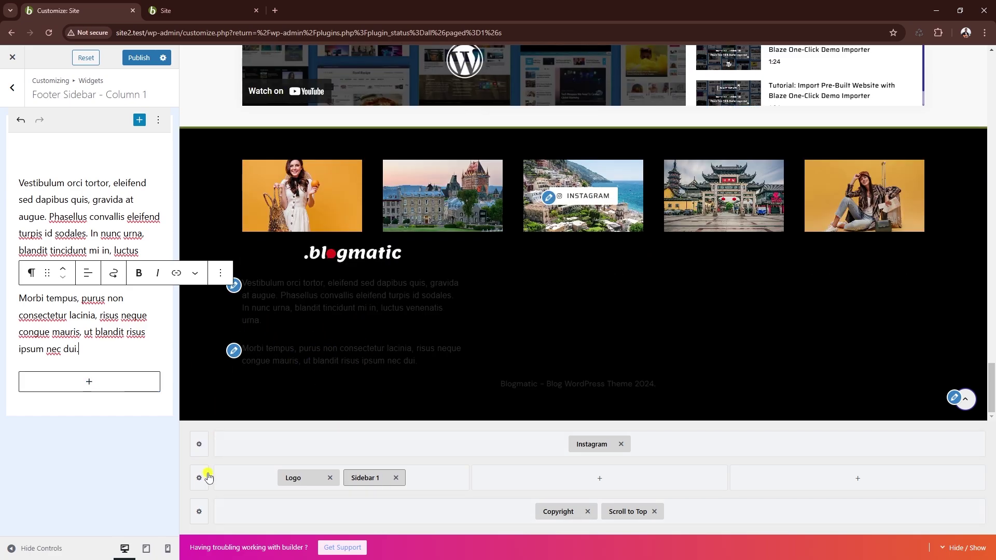
Step: Set the footer's first text color to #FFFFFF and its second text color to white
left_click(12, 95)
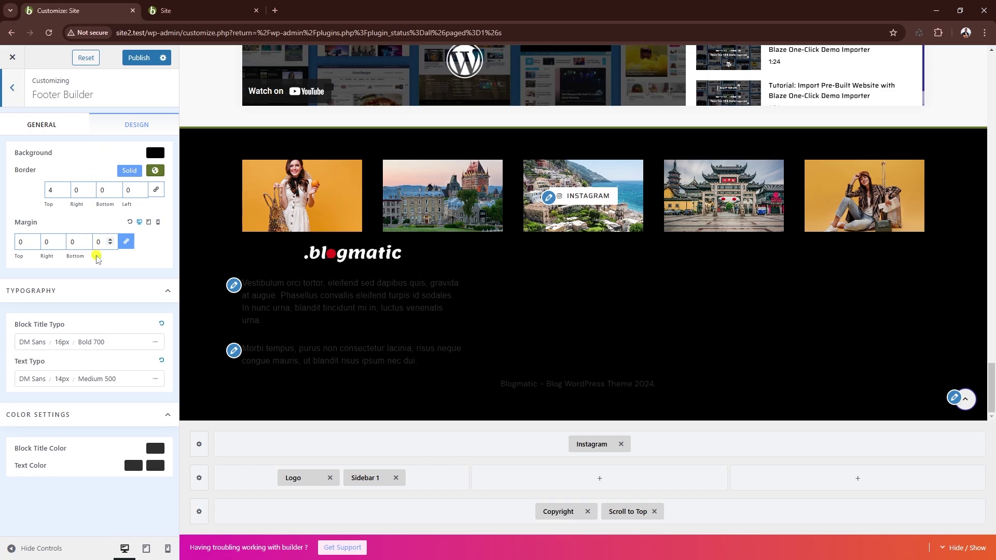
left_click(126, 467)
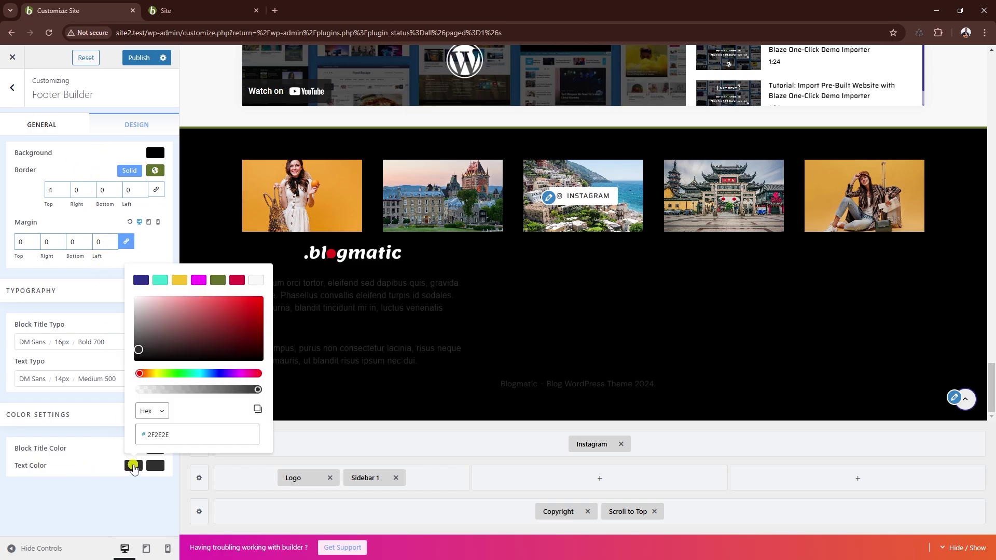
left_click(135, 297)
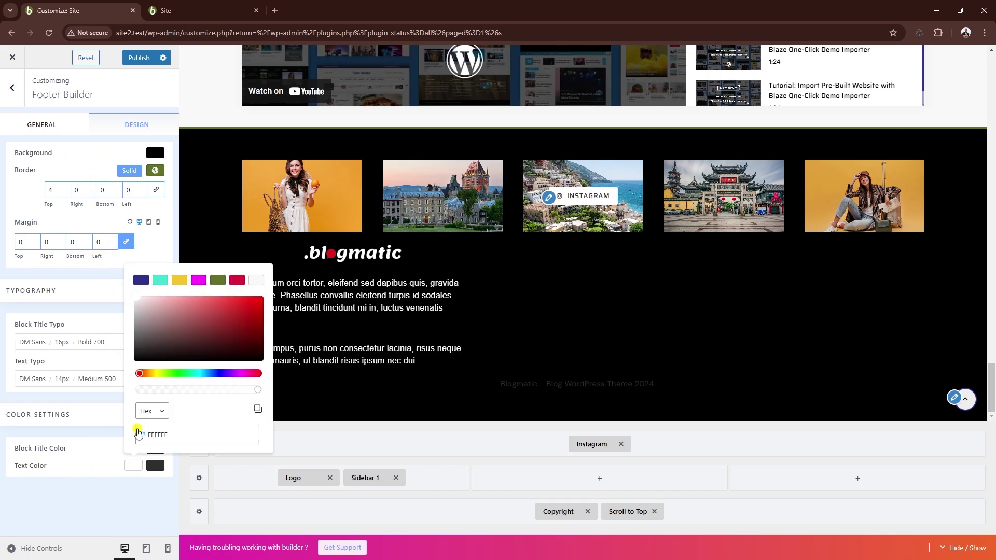
left_click(155, 465)
left_click_drag(93, 326, 1, 294)
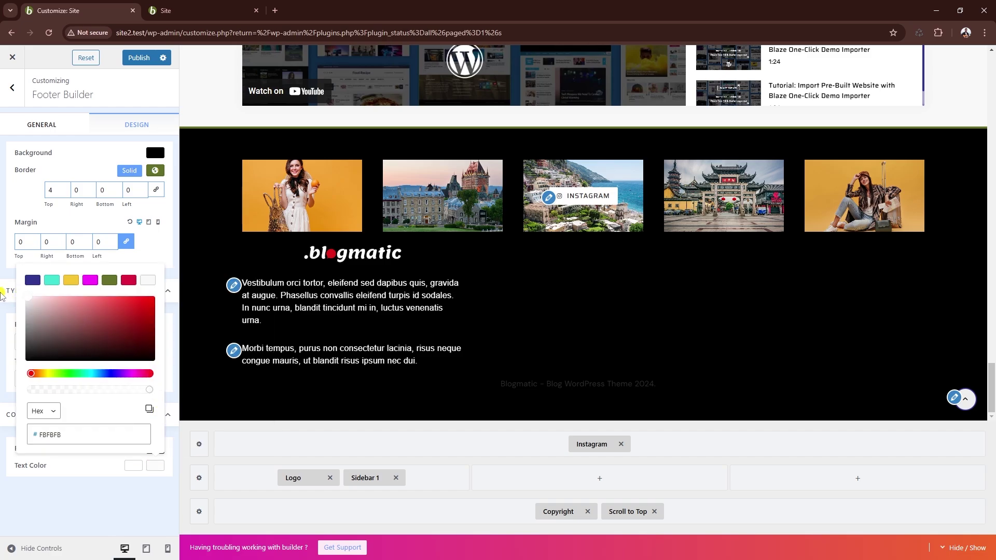
left_click(115, 504)
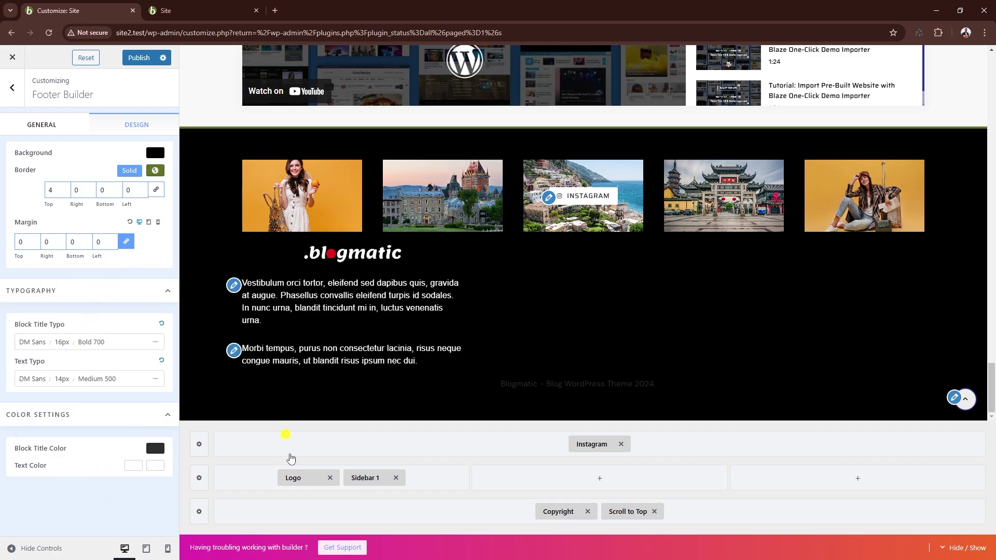
Step: Add Sidebar 2 to the middle column of the footer's second row and open its widget area
left_click(600, 478)
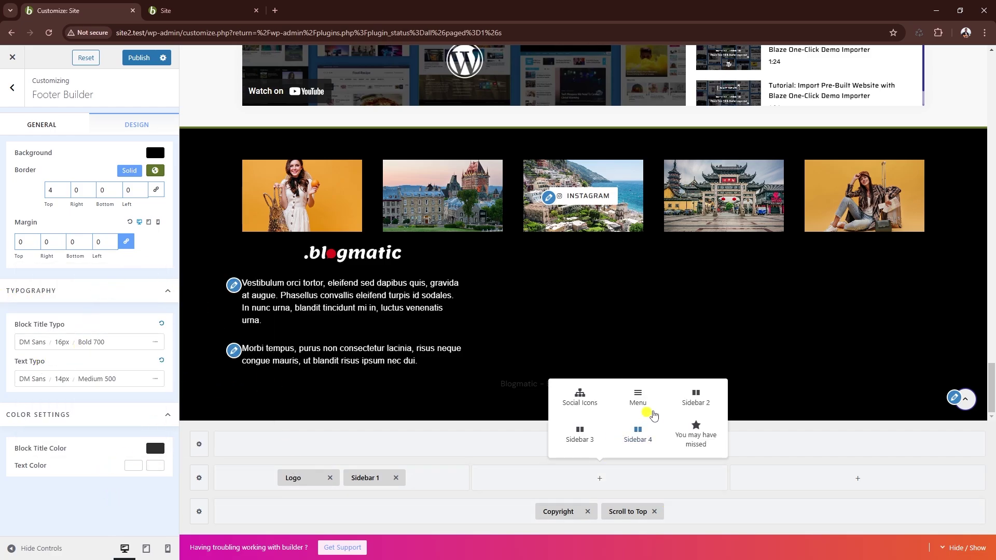
left_click(696, 398)
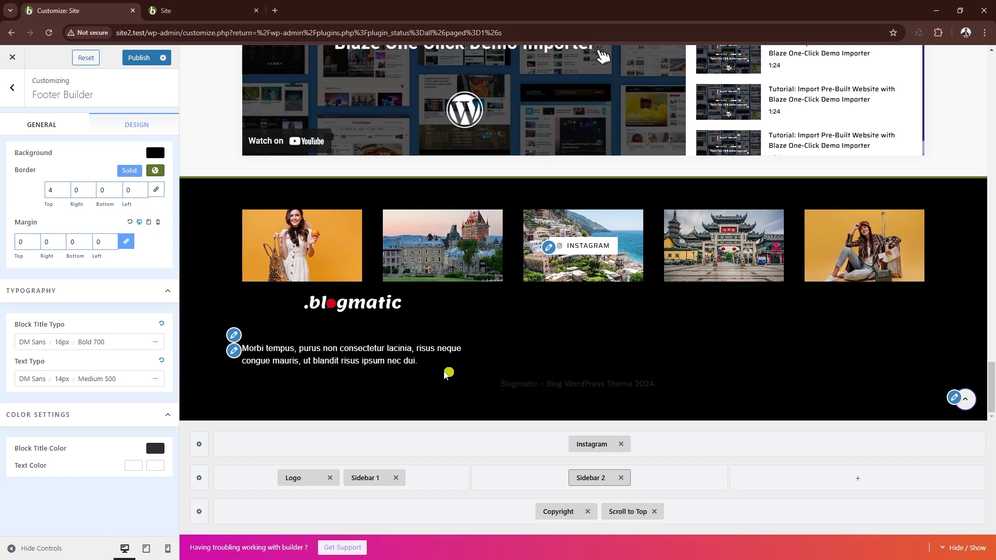
left_click(605, 477)
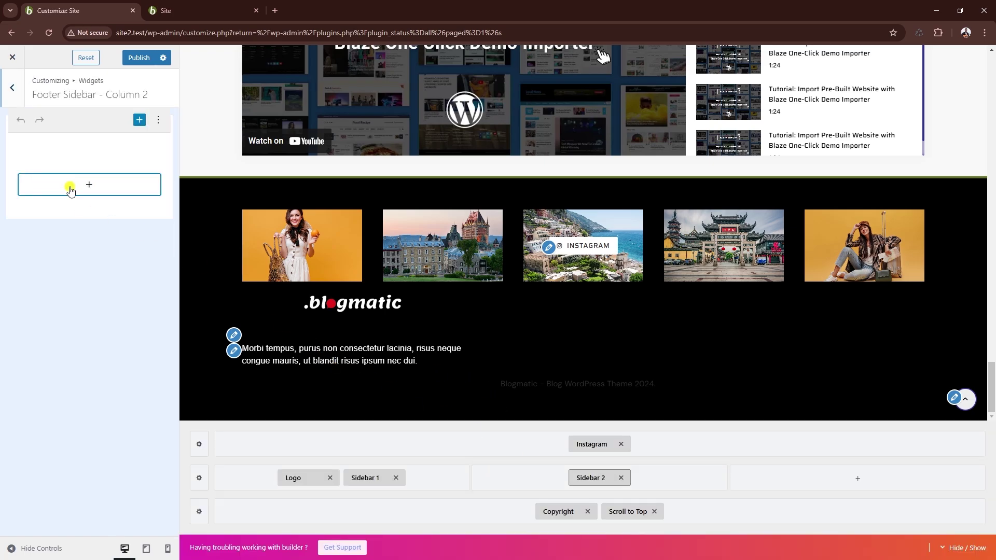
left_click(71, 191)
left_click(98, 357)
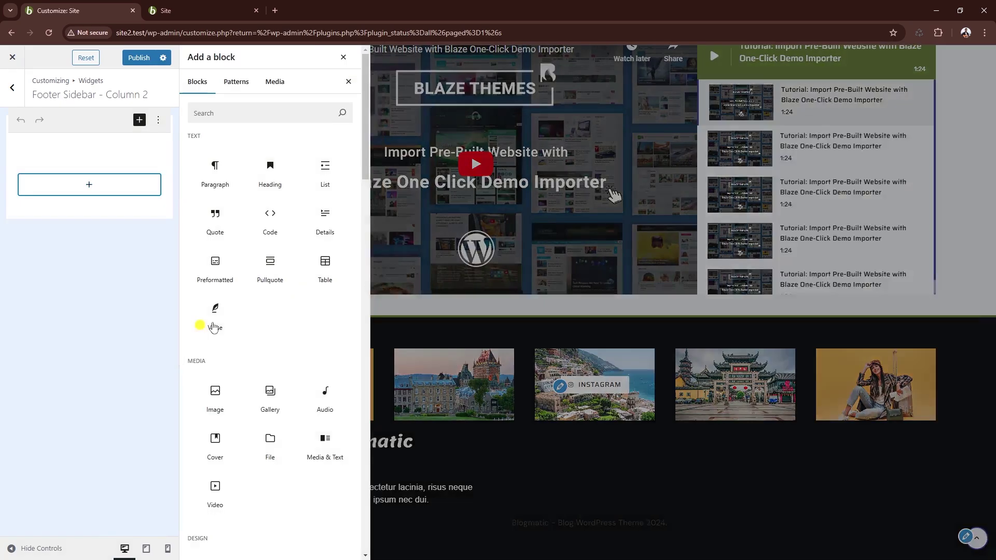
scroll(214, 327, "down", 9)
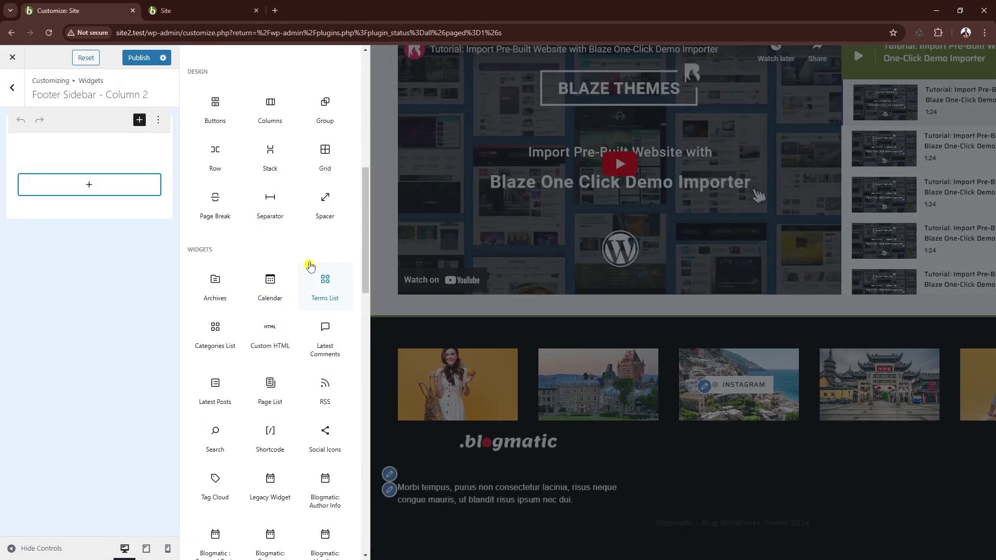
scroll(317, 311, "down", 5)
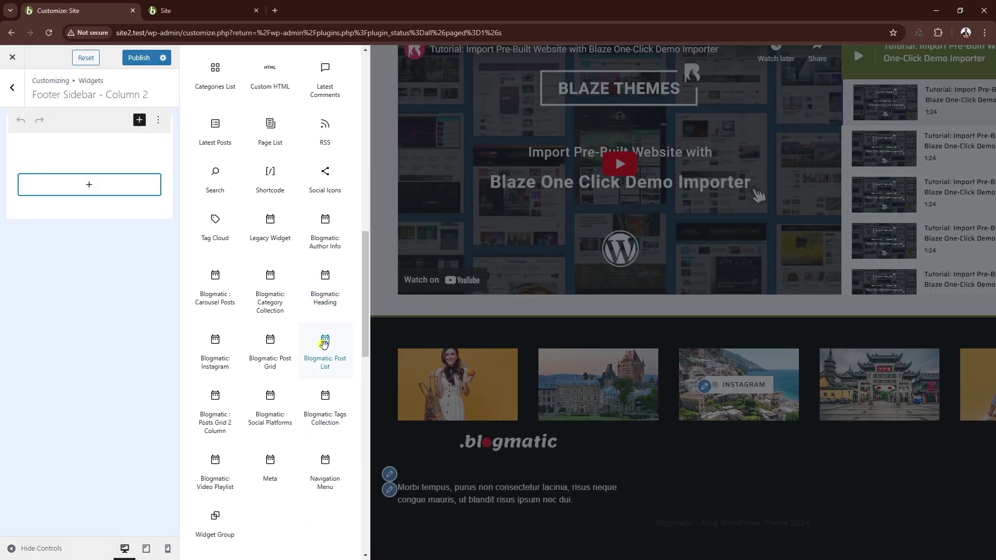
left_click(326, 369)
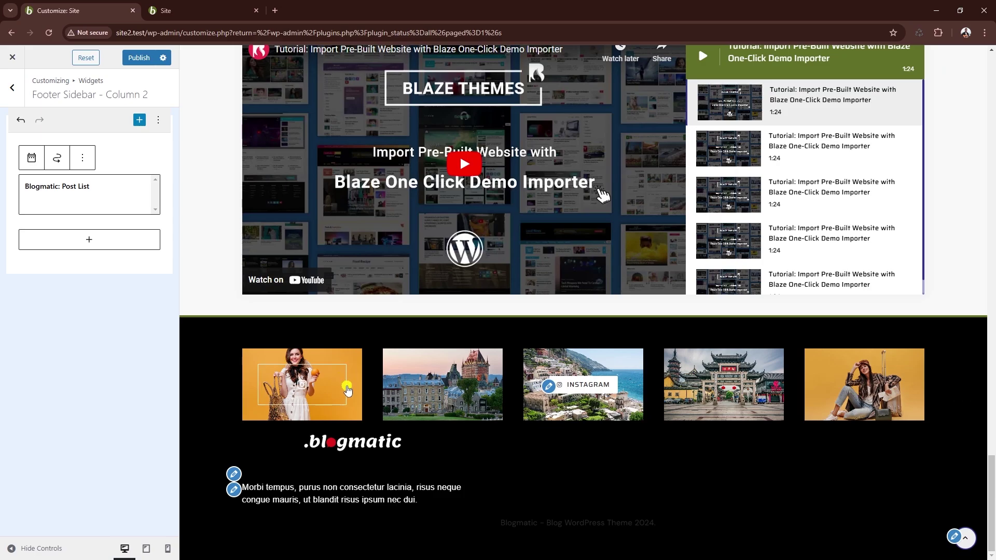
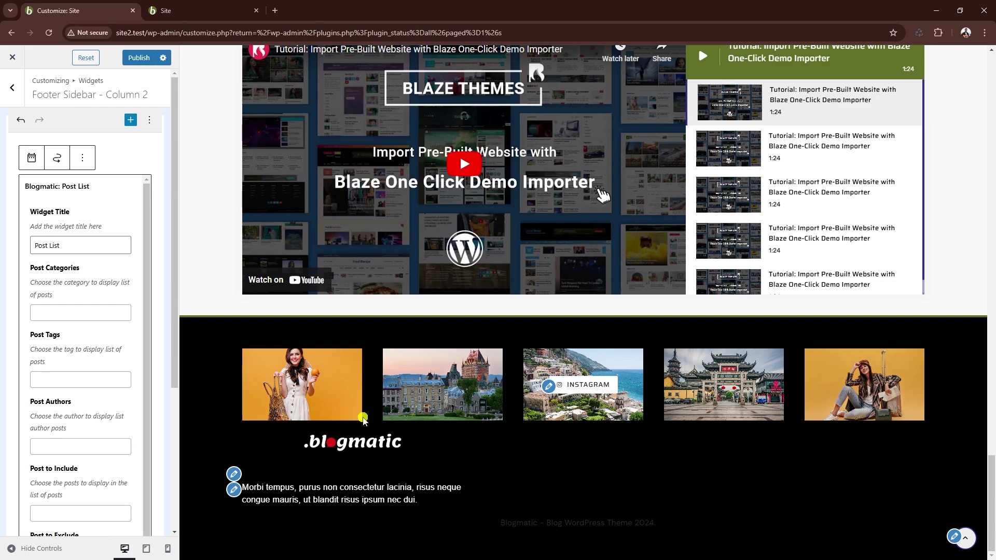
left_click(82, 158)
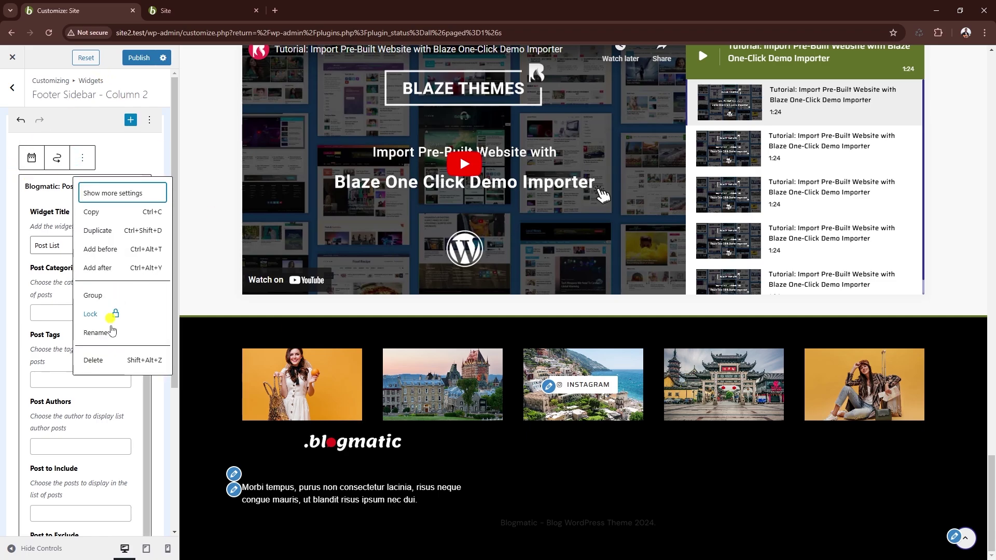
left_click(116, 365)
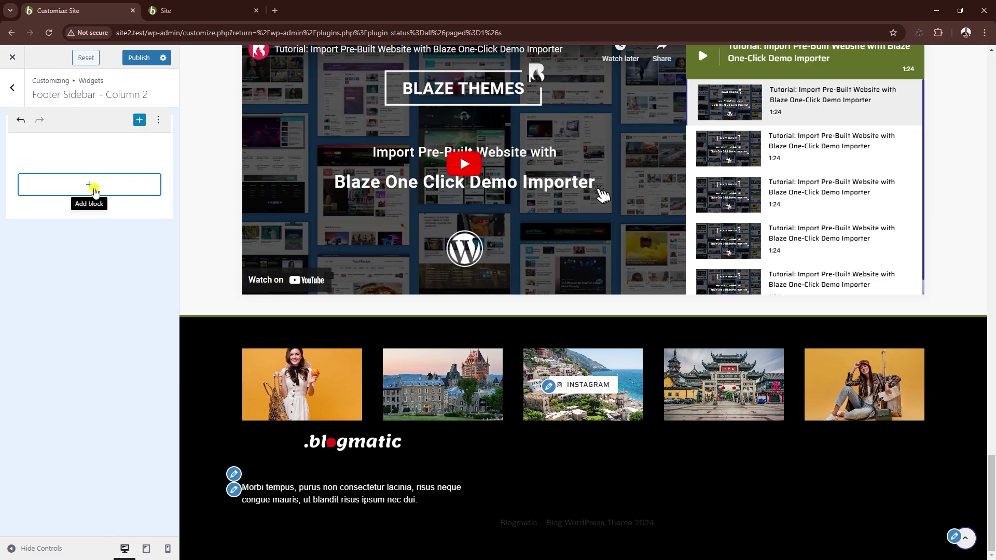
Step: Add the Blogmatic: Post List widget to the footer's column 2 sidebar
left_click(96, 191)
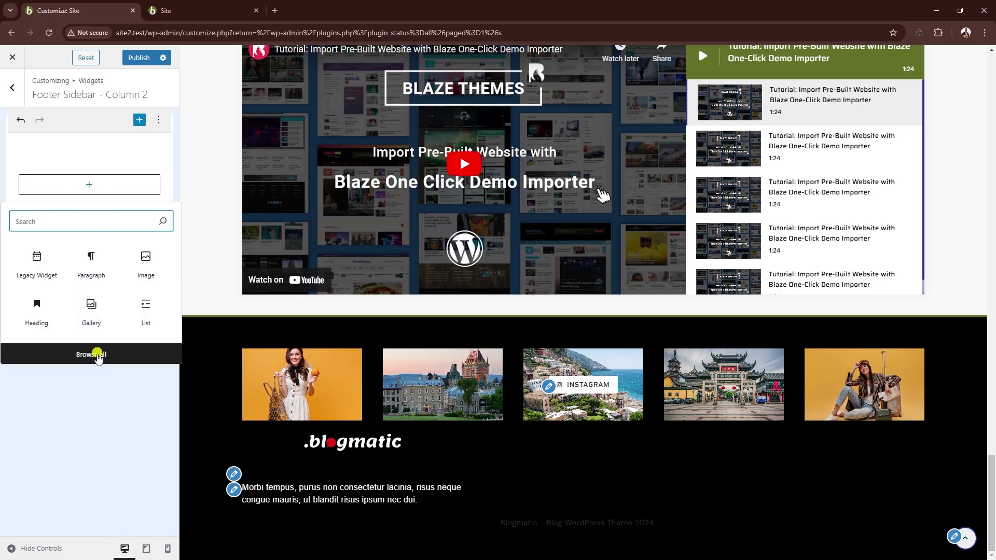
left_click(91, 355)
scroll(269, 373, "down", 10)
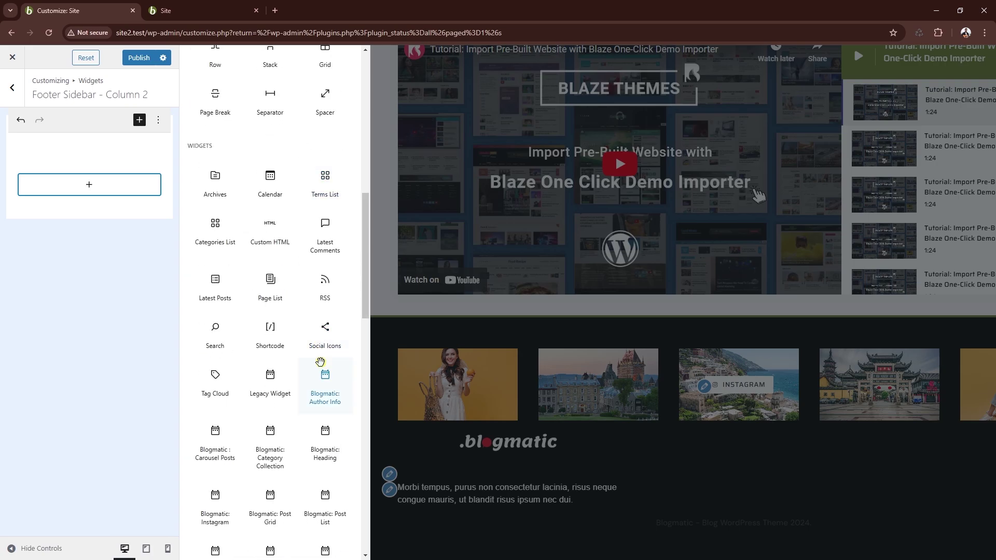
scroll(320, 361, "down", 2)
left_click(322, 402)
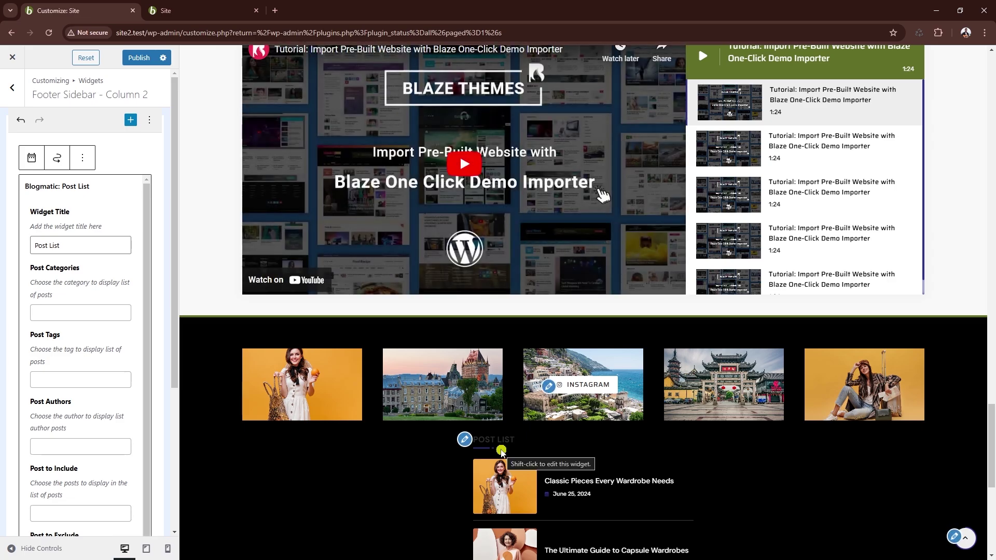
Step: Set the Post List widget to show 2 posts and turn off its load more button
scroll(433, 384, "down", 3)
scroll(432, 384, "down", 2)
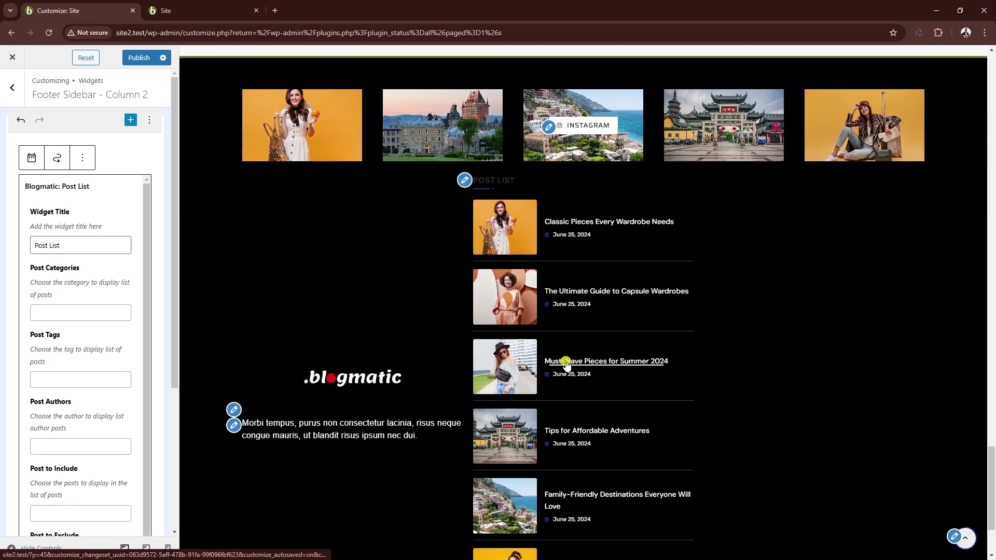
scroll(549, 337, "down", 3)
scroll(540, 320, "up", 3)
scroll(77, 322, "down", 6)
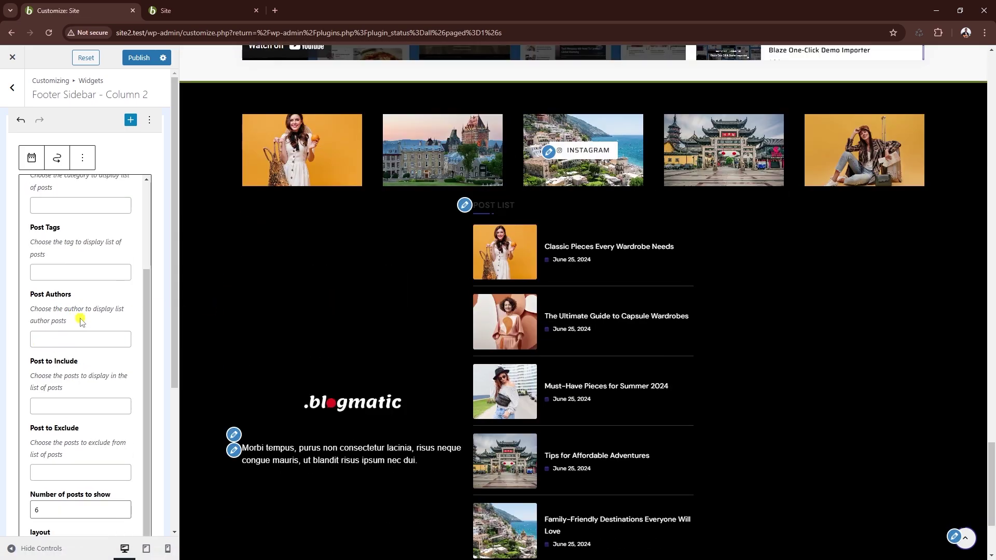
left_click(123, 303)
left_click(123, 303)
left_click(123, 303)
left_click(124, 303)
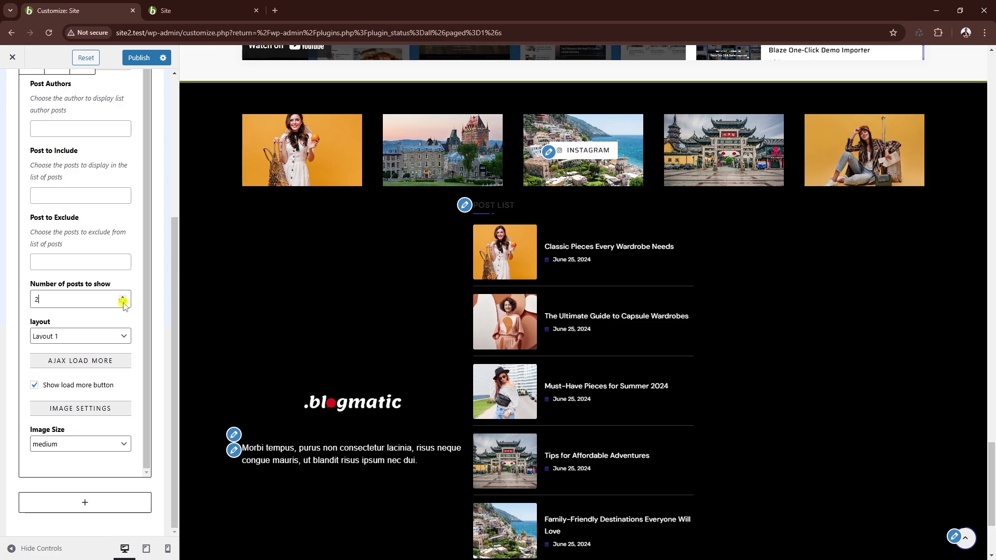
left_click(35, 385)
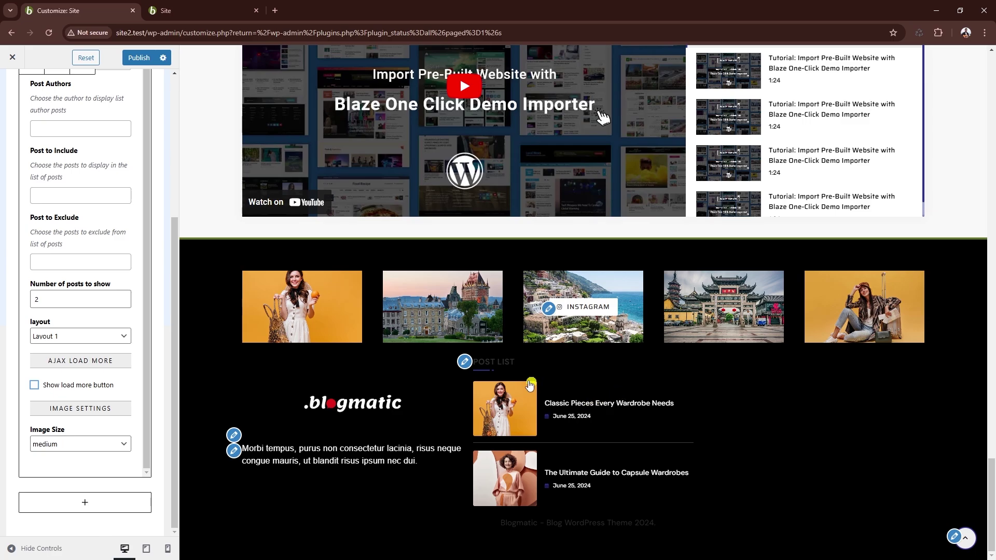
Step: Return to the Footer Builder design settings and set the block title color to white
left_click(464, 362)
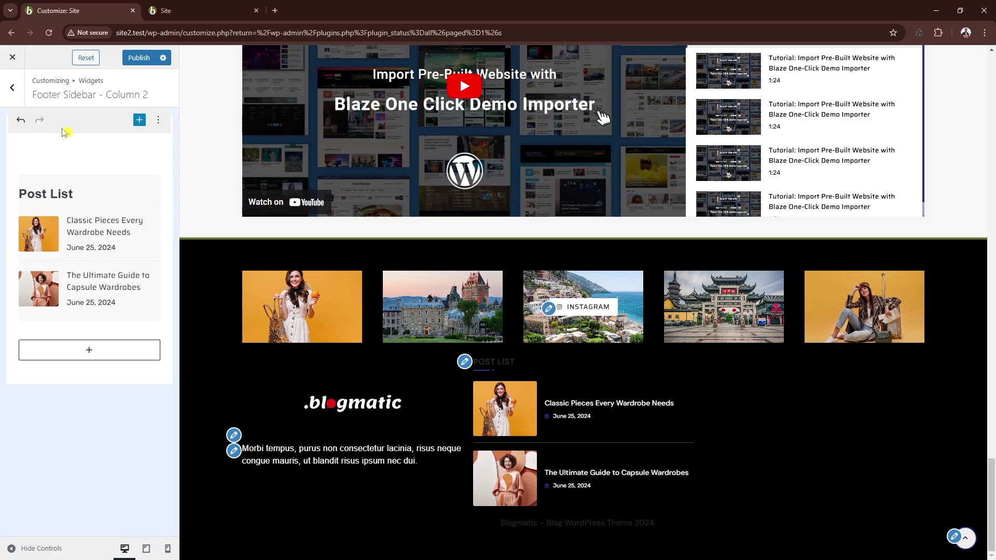
left_click(11, 87)
left_click(13, 89)
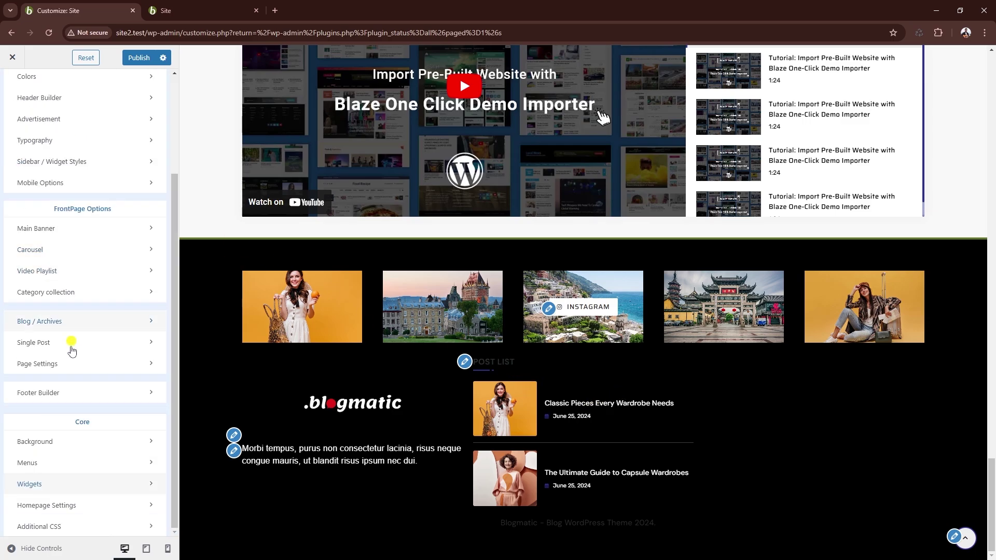
left_click(68, 394)
scroll(267, 389, "down", 3)
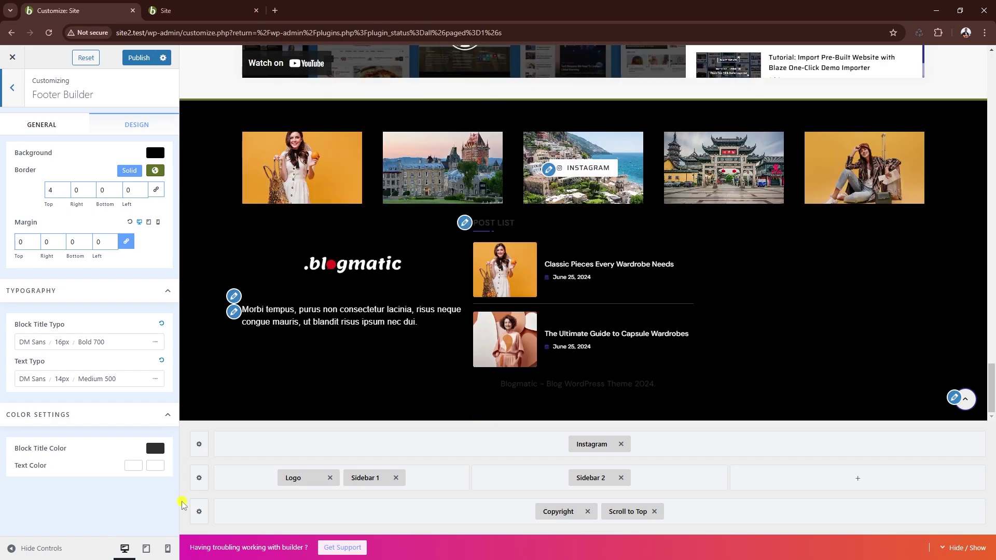
left_click(154, 448)
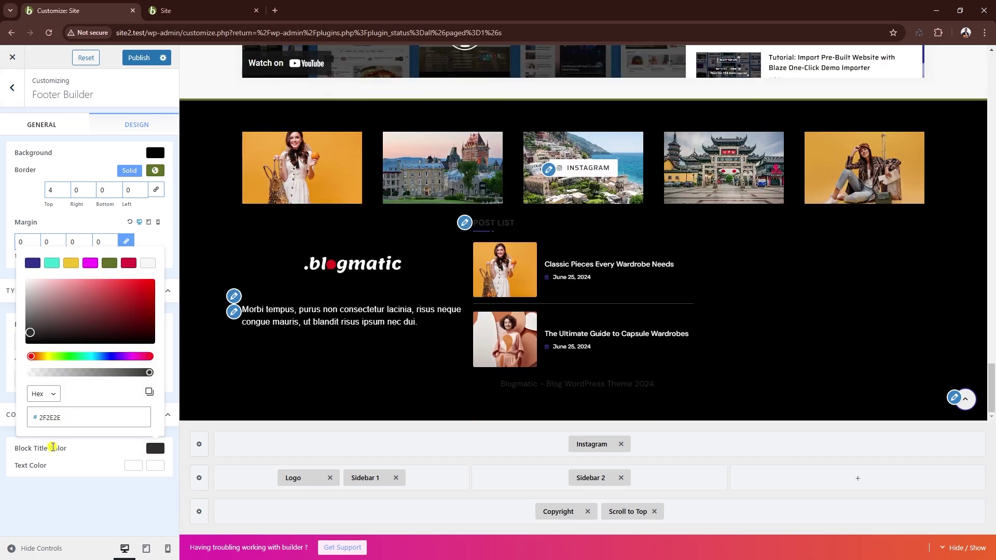
left_click_drag(48, 312, 8, 263)
left_click(139, 488)
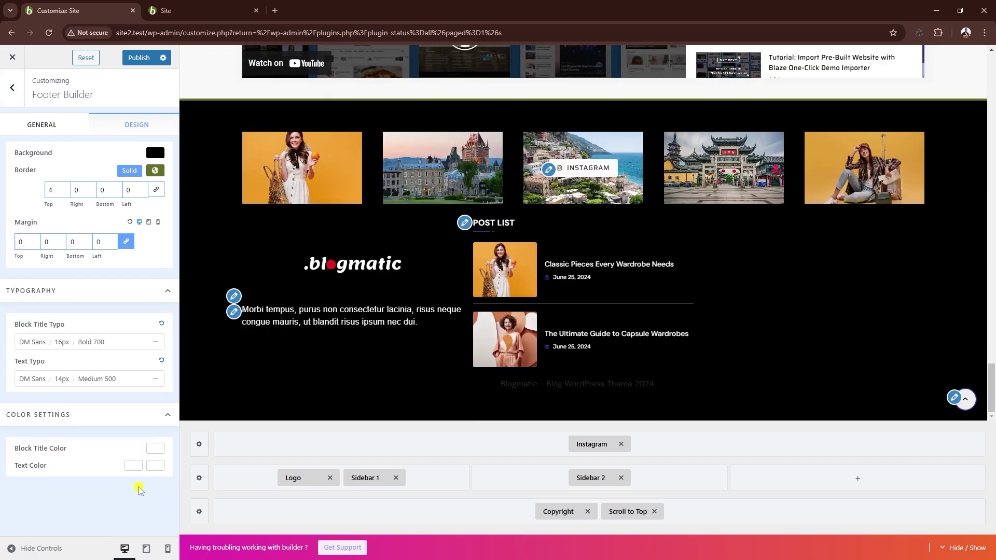
Step: Add the Sidebar 3 element to the empty third column of the footer's second row and open its widget area
left_click(829, 483)
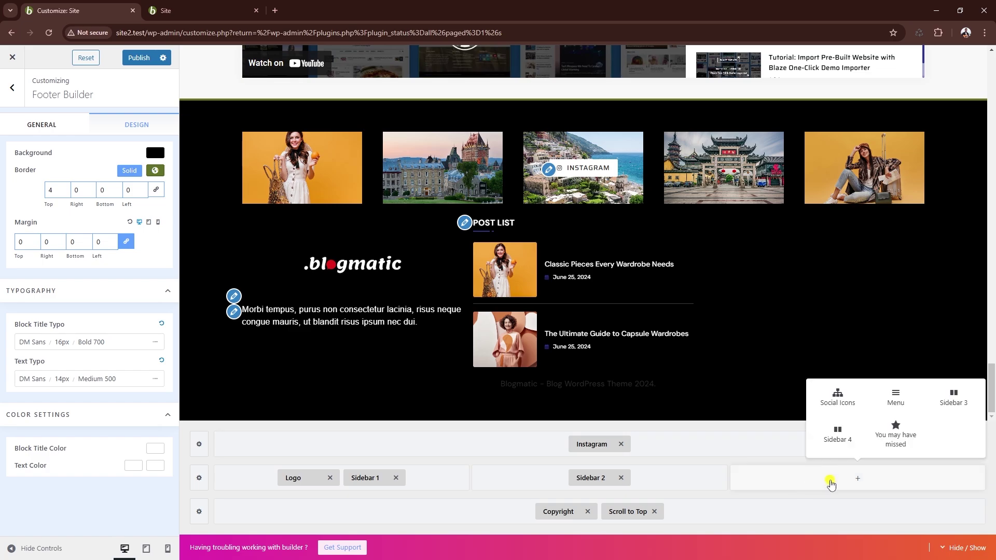
left_click(954, 398)
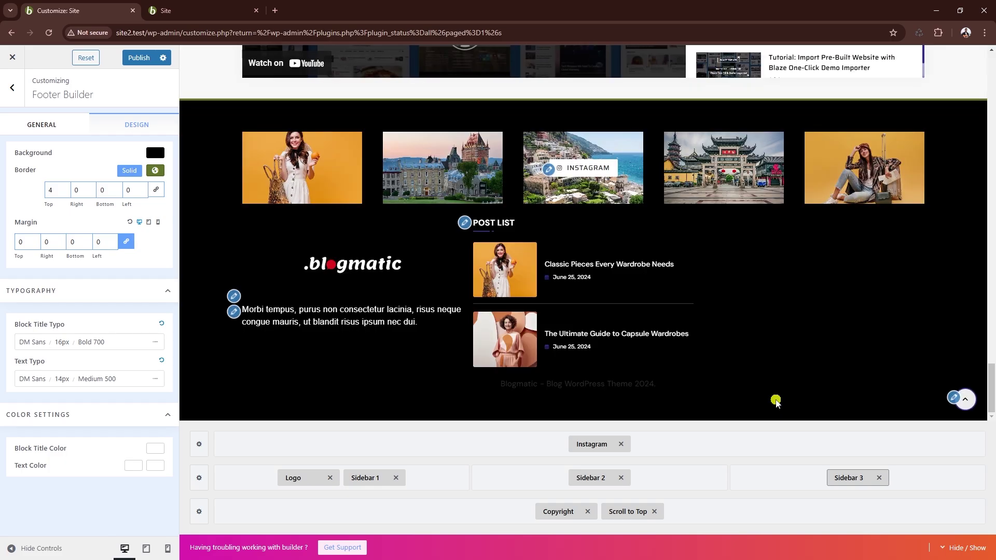
left_click(853, 477)
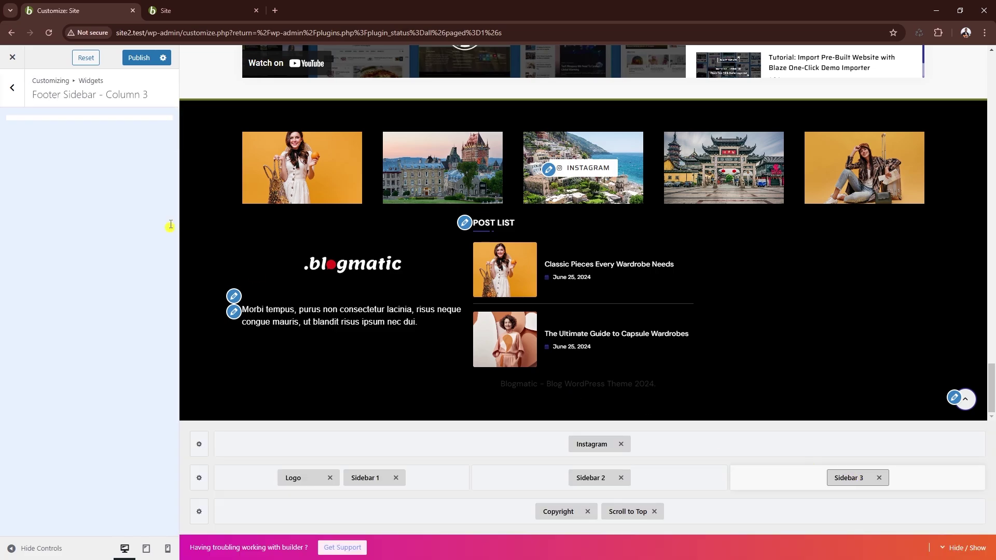
Step: Insert the Blogmatic: Posts Grid 2 Column widget into Footer Sidebar - Column 3
left_click(89, 187)
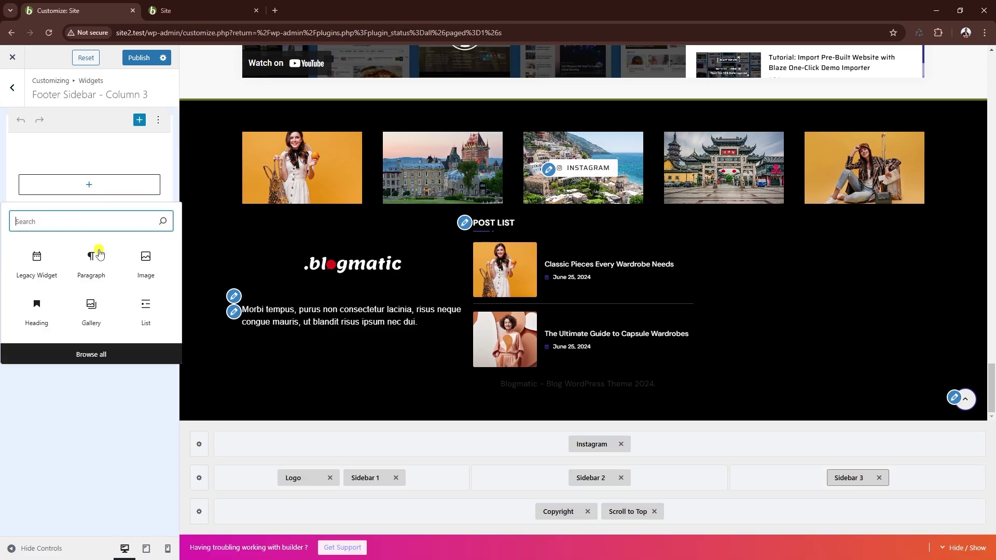
left_click(104, 355)
scroll(286, 316, "down", 5)
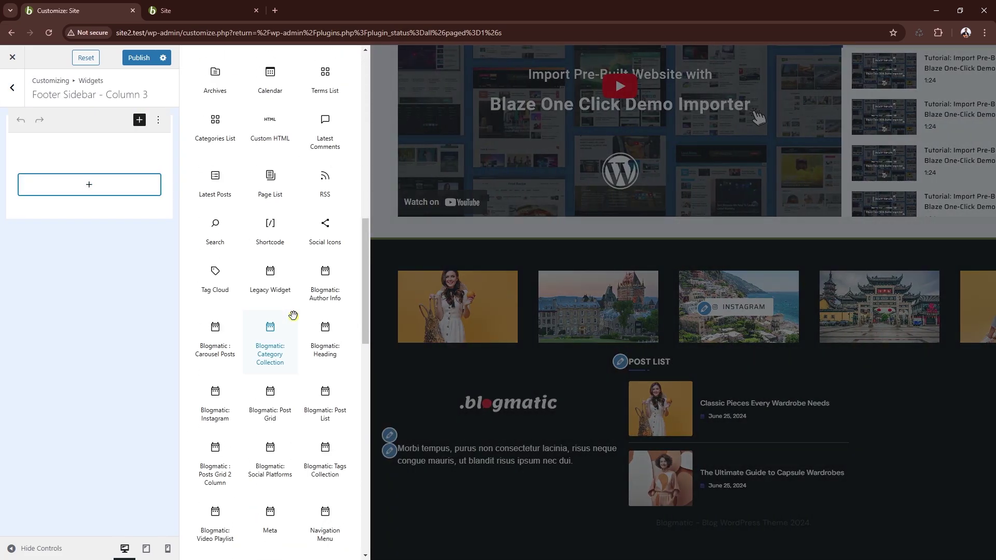
left_click(224, 390)
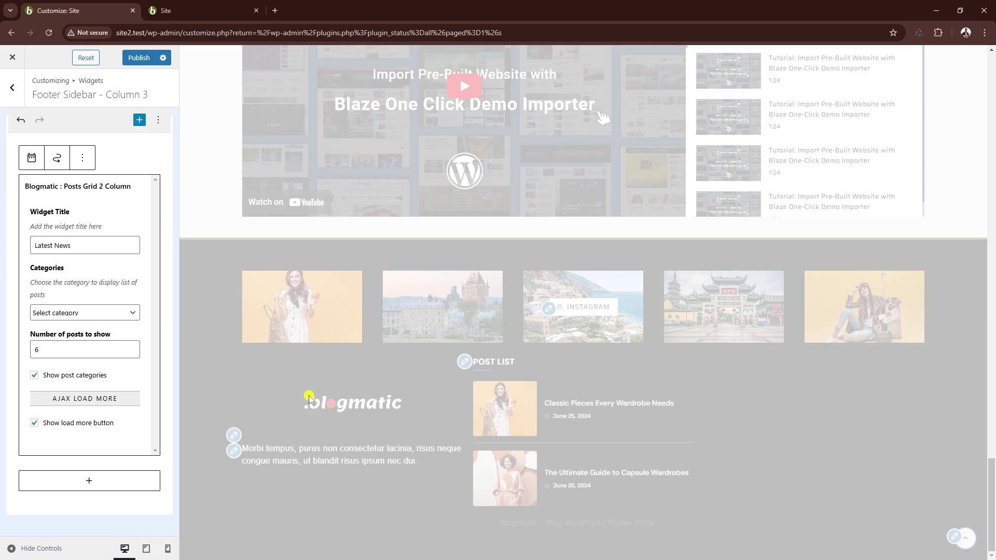
Step: Set the posts grid widget to show 2 posts and turn off its load more button
scroll(328, 397, "down", 3)
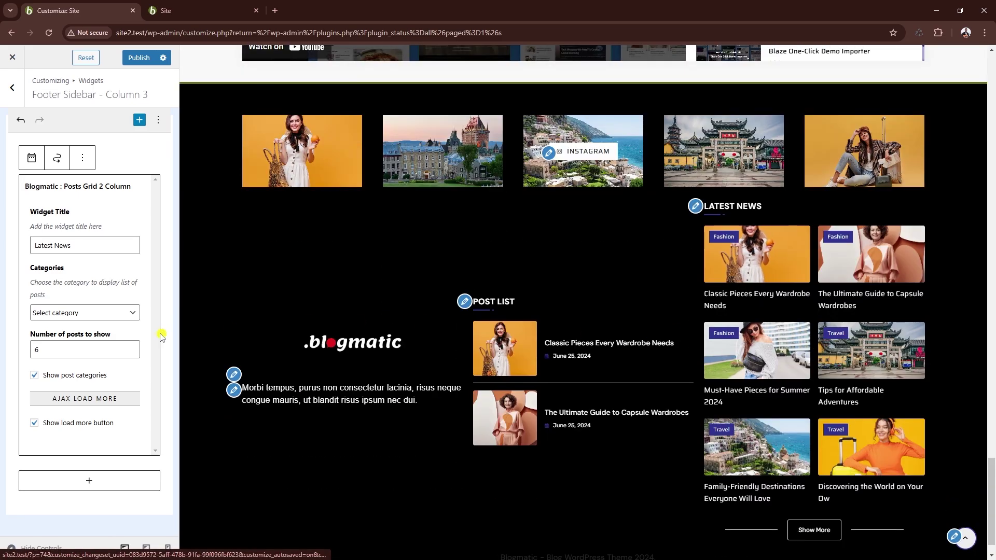
left_click(131, 353)
left_click(132, 353)
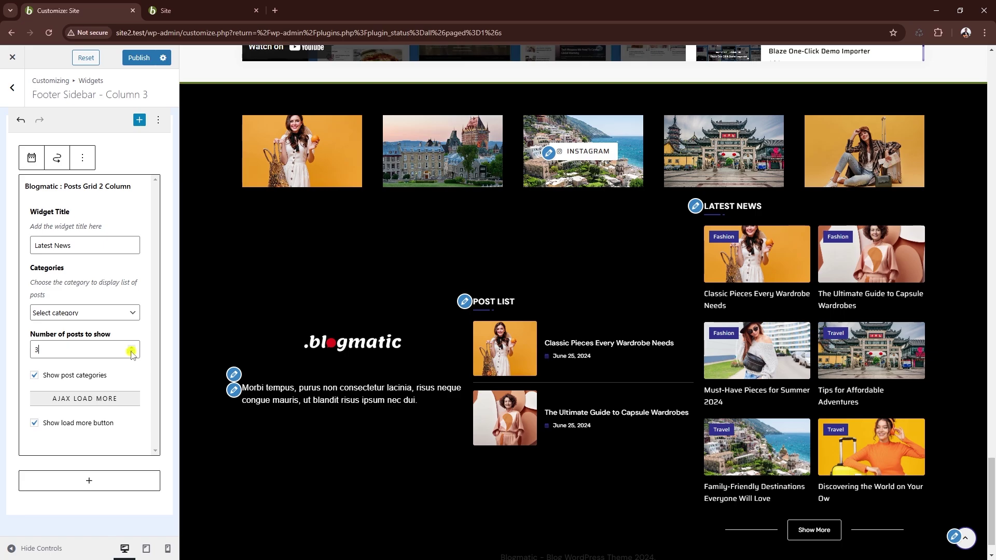
left_click(131, 353)
left_click(131, 354)
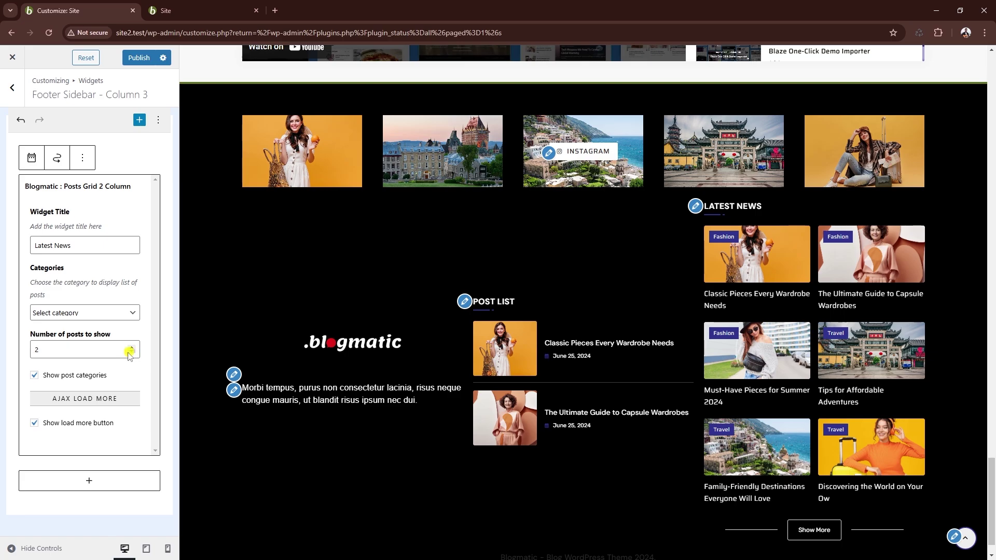
left_click(35, 423)
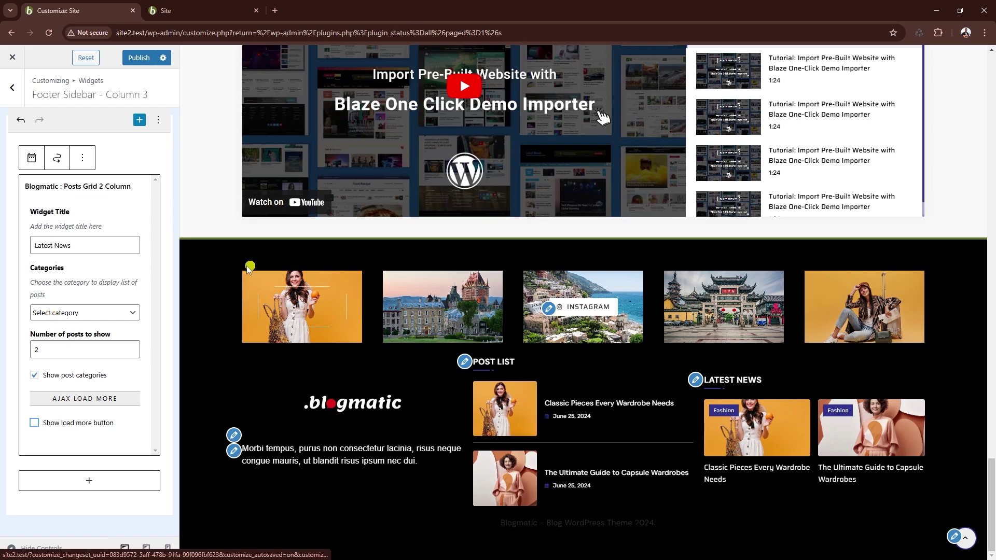
Step: Return to the Footer Builder and open the general settings of the footer's second row
left_click(14, 92)
left_click(14, 95)
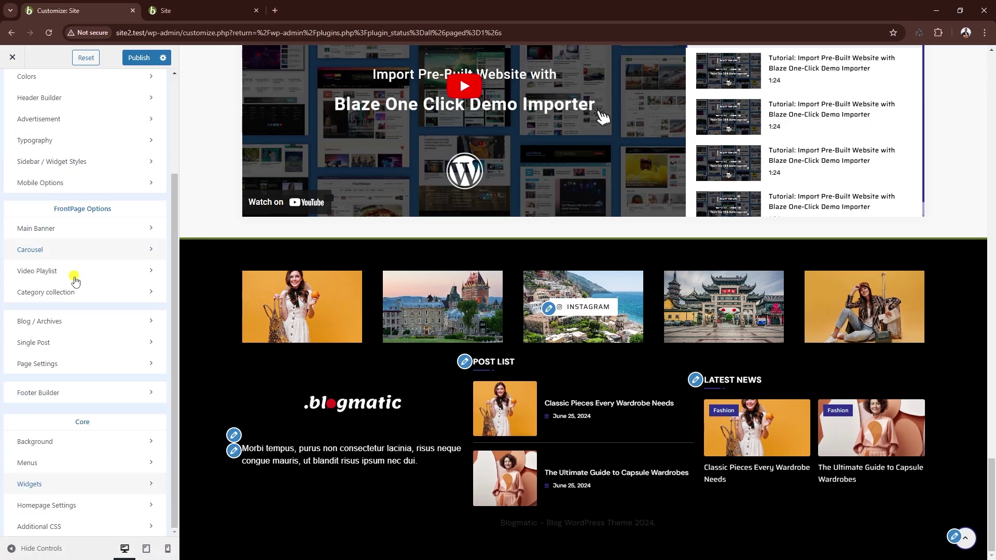
left_click(70, 397)
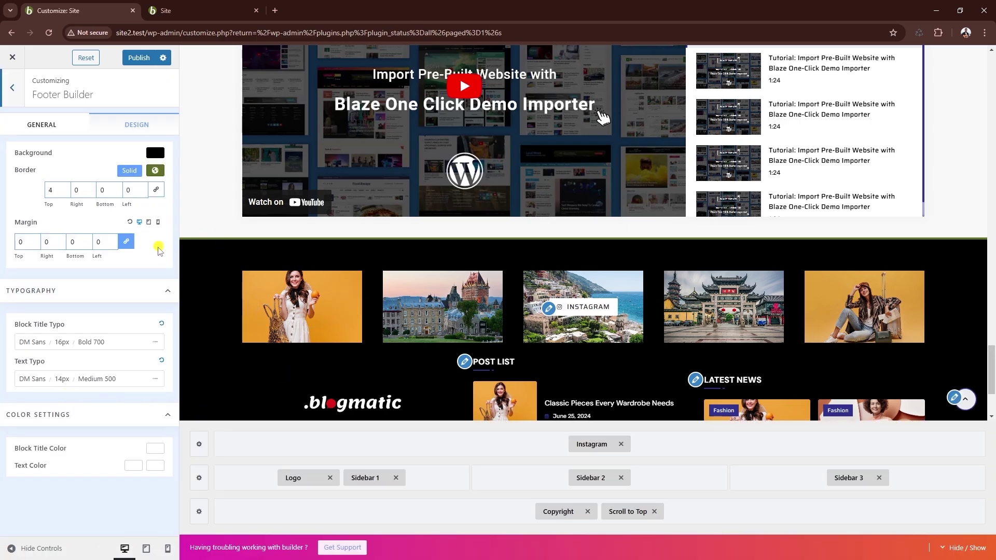
scroll(216, 282, "down", 3)
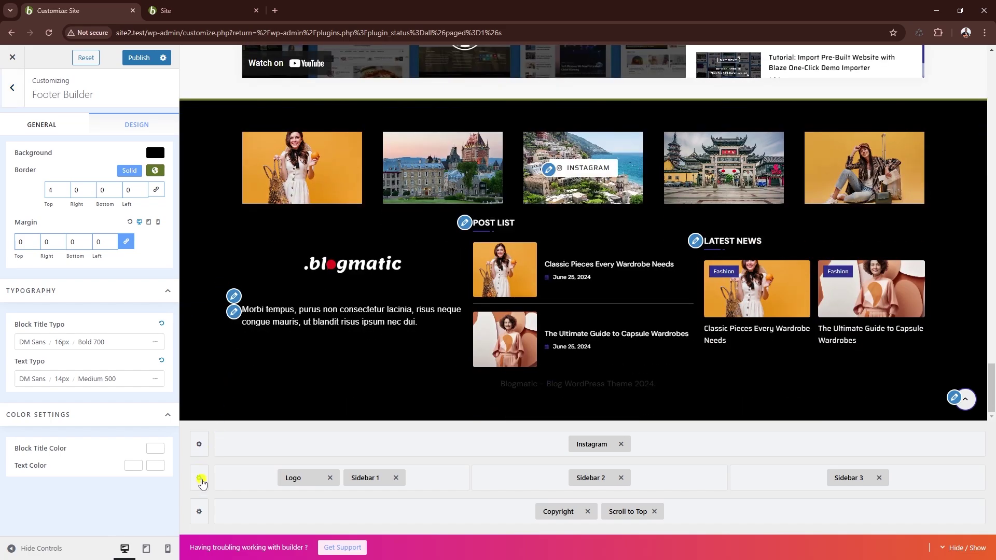
left_click(200, 479)
left_click(49, 126)
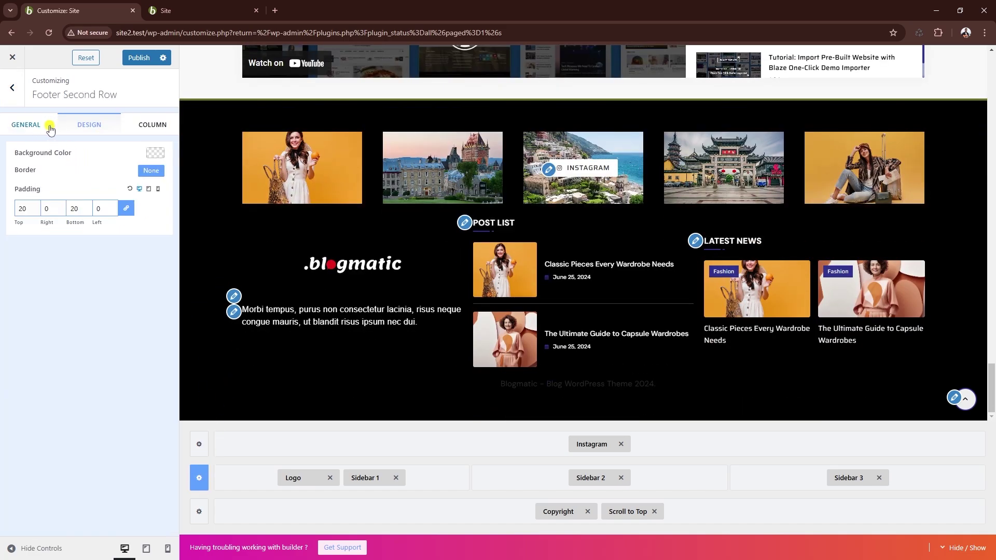
left_click(26, 131)
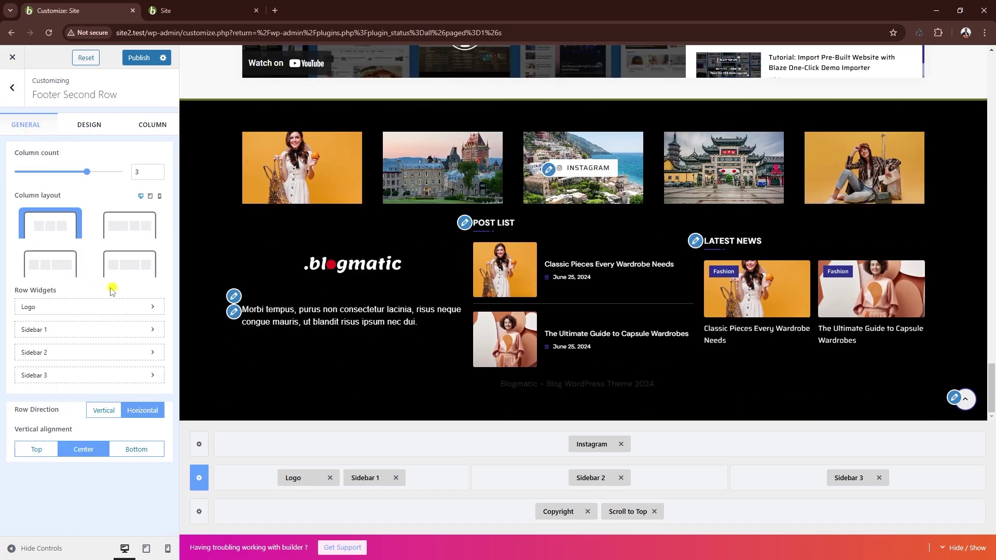
Step: Try the Vertical row direction for the second footer row, check the preview, and restore Horizontal
left_click(92, 411)
scroll(583, 259, "down", 5)
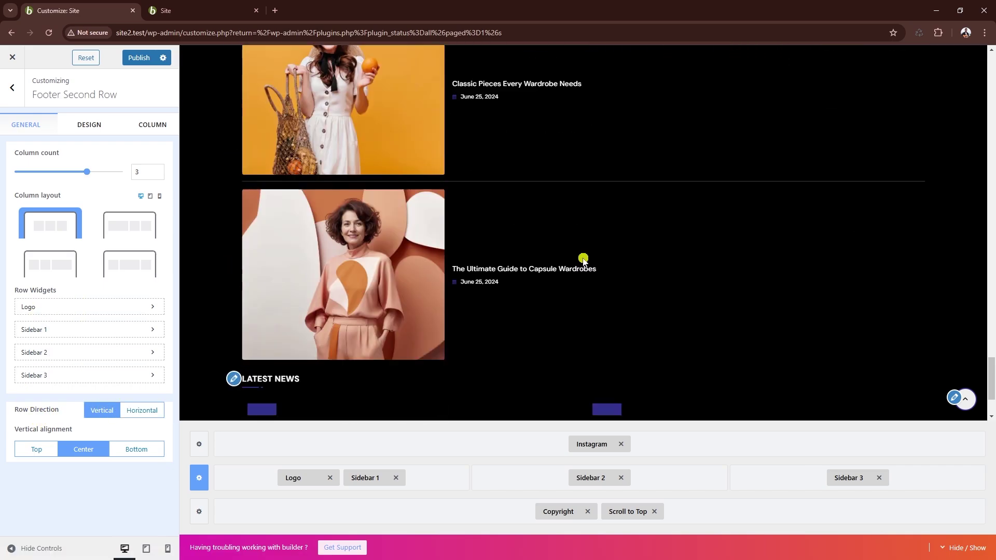
scroll(625, 289, "down", 2)
scroll(423, 247, "up", 8)
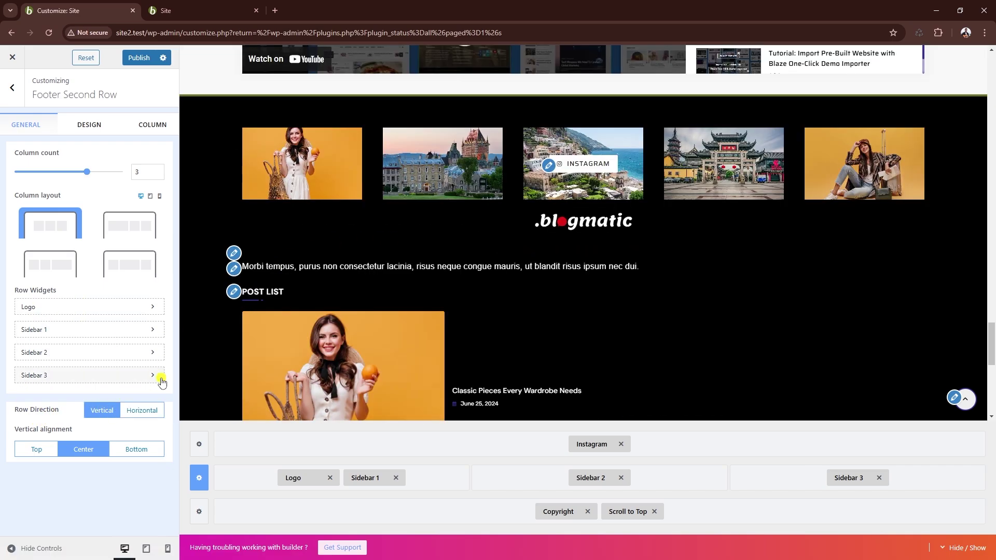
left_click(145, 411)
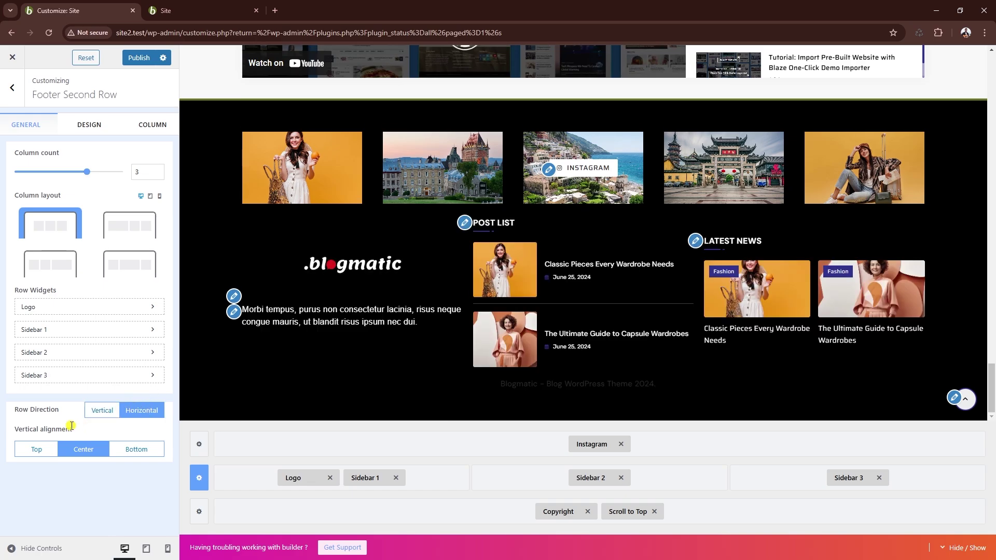
Step: Preview the second row's vertical alignment at Bottom, set it to Top, and open the row's design settings
left_click(44, 453)
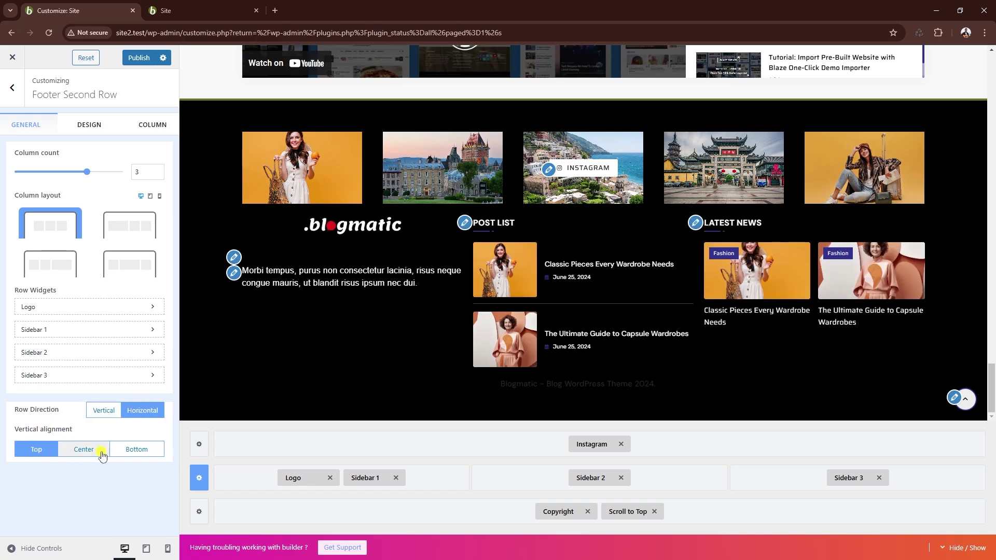
left_click(131, 452)
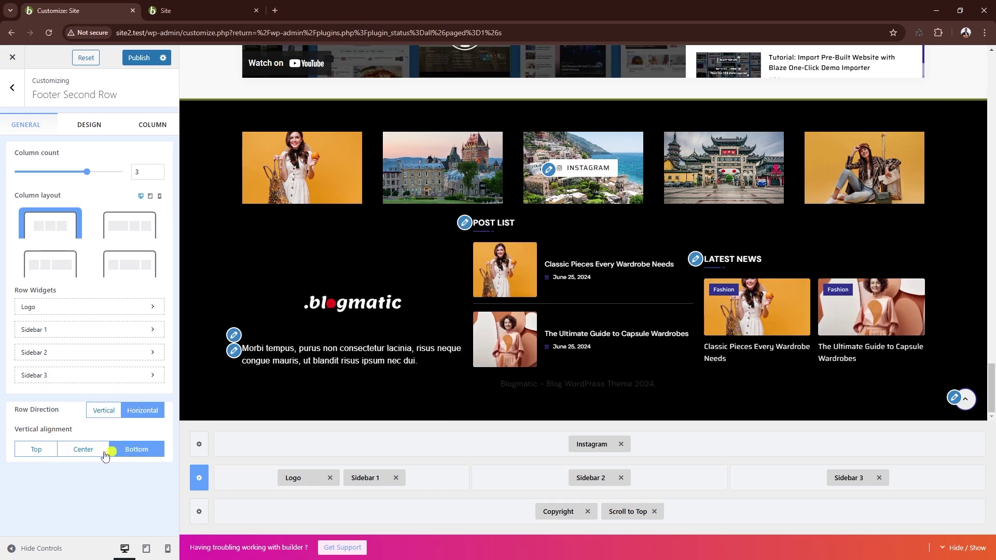
left_click(32, 451)
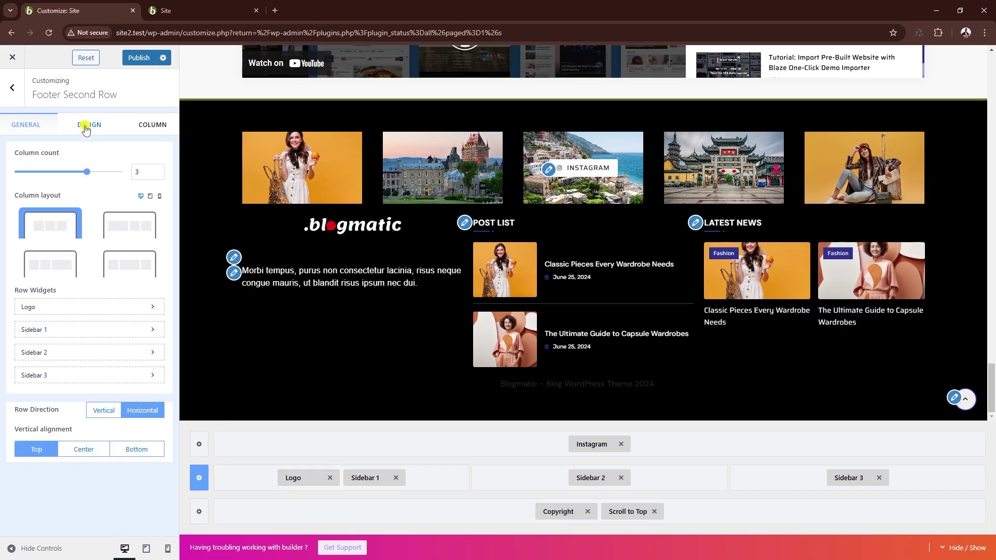
left_click(86, 126)
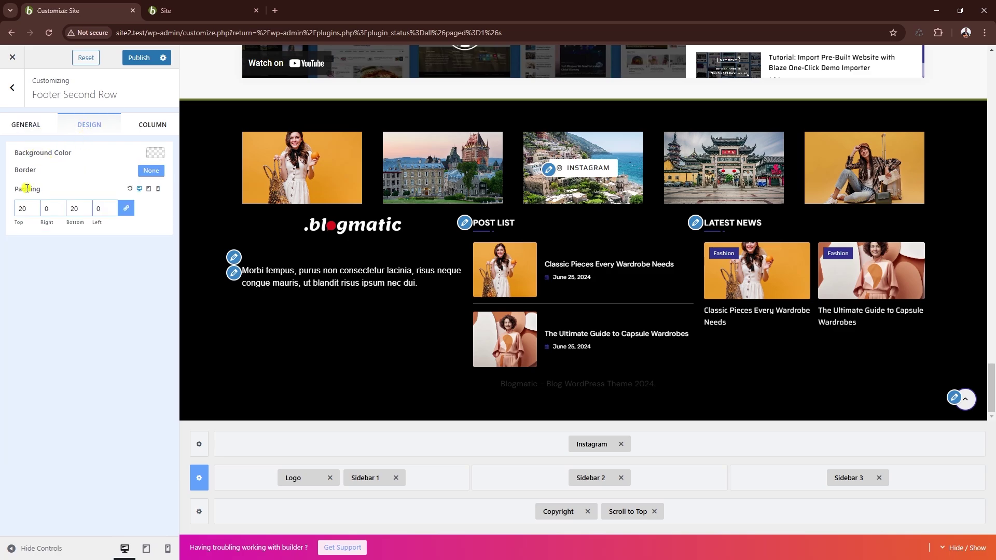
Step: Try a linked padding of 12 on all sides of the second footer row, and reset it to 0
double_click(107, 209)
type("2")
key("BackSpace")
type("12")
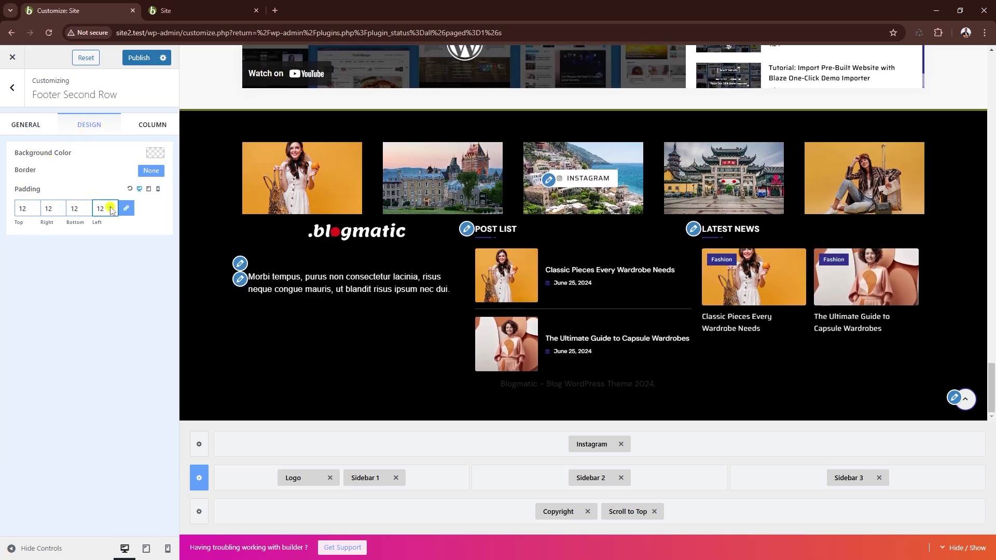
key("BackSpace")
key("BackSpace")
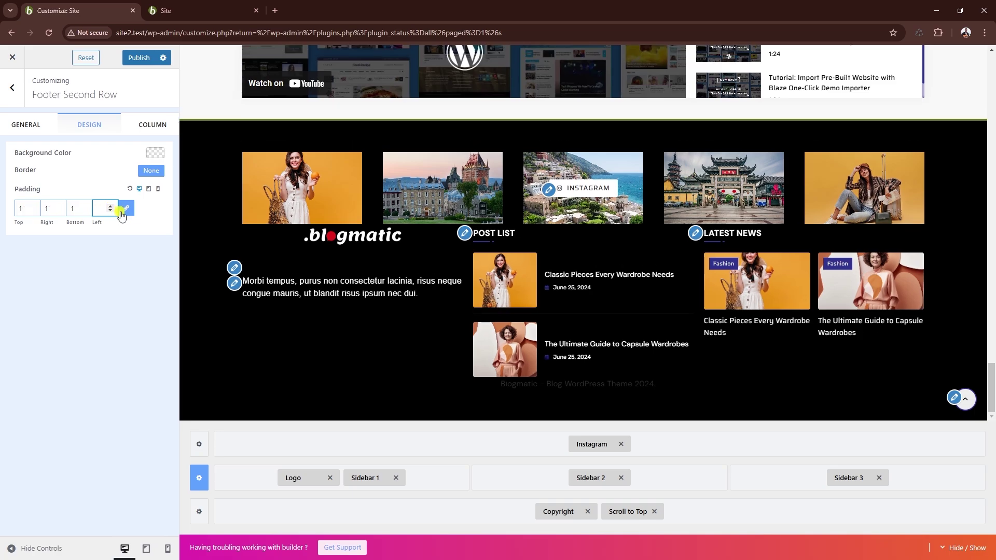
type("0")
Step: Unlink the second row's padding sides and set the top and bottom padding to 25
left_click(126, 208)
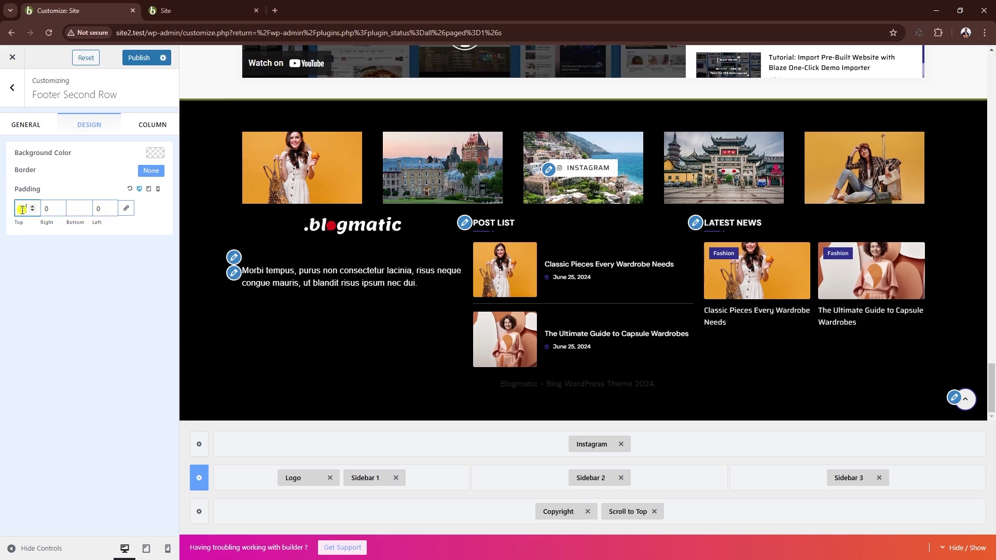
type("25")
left_click(72, 208)
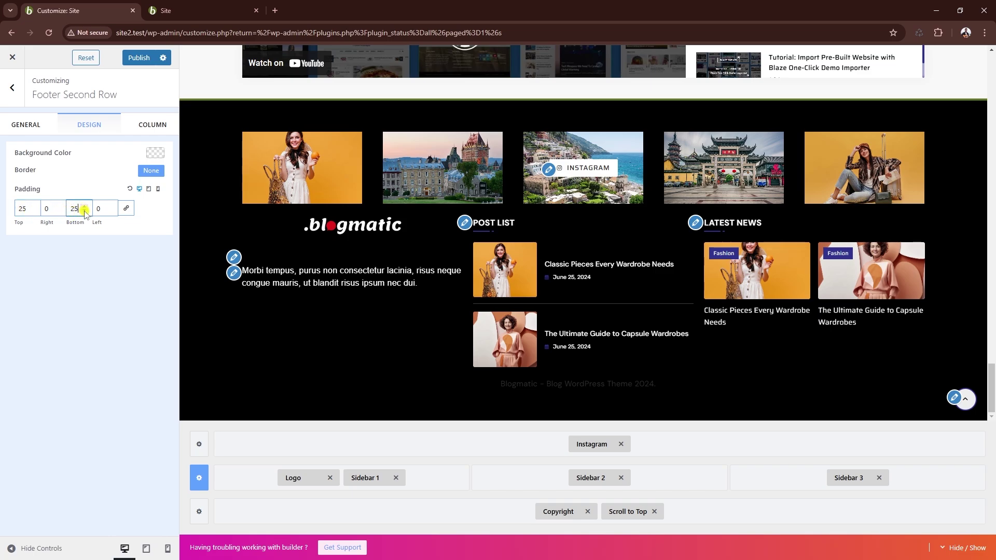
Step: Try right padding values of 9 and 6 on the second footer row, and set it back to 0
left_click(46, 209)
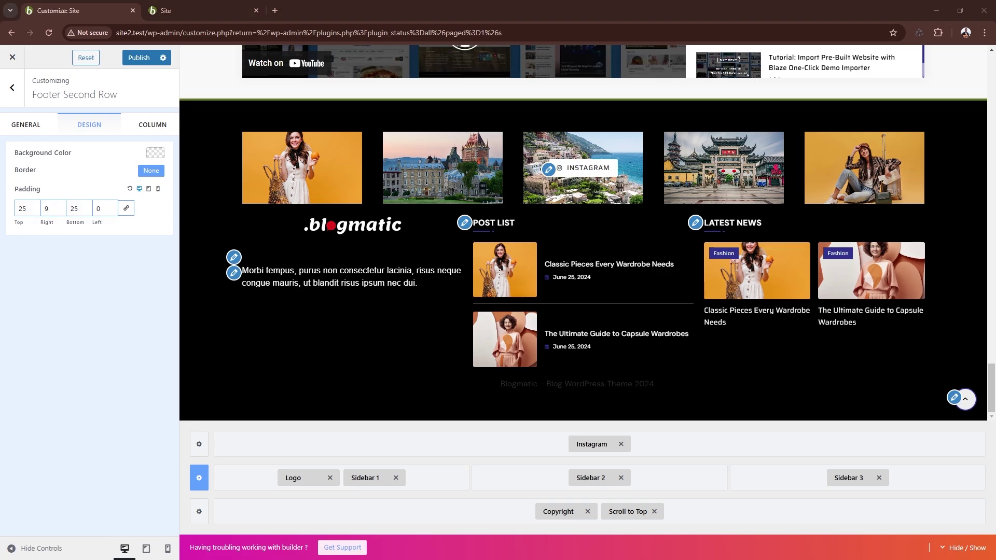
left_click(105, 209)
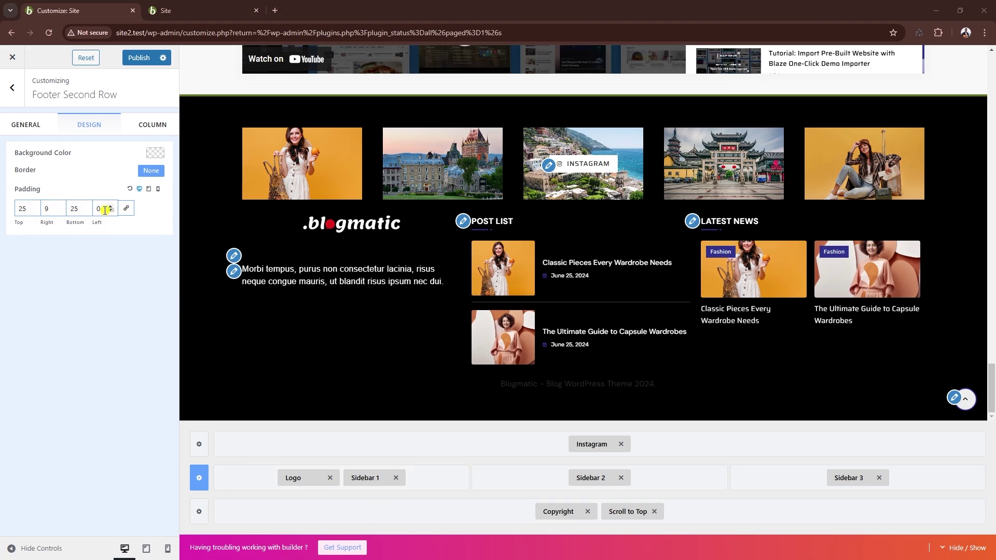
double_click(58, 209)
type("6")
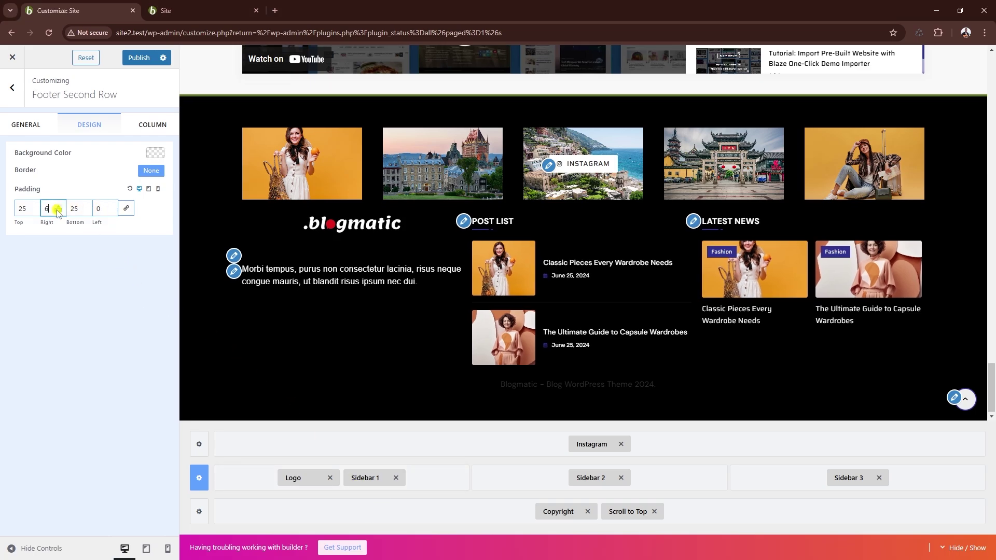
key("BackSpace")
type("0")
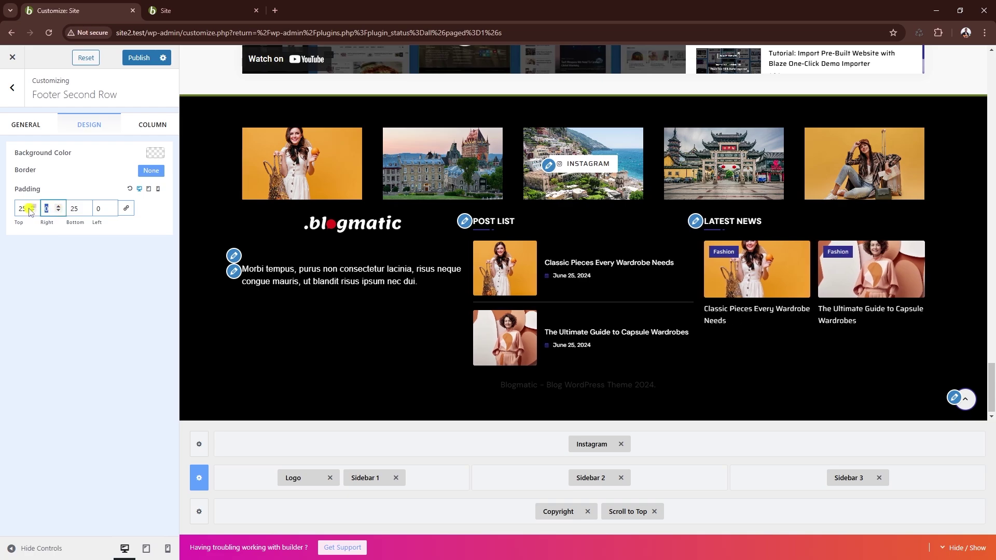
Step: Set both the top and bottom padding of the second footer row to 40
left_click_drag(25, 209, 18, 209)
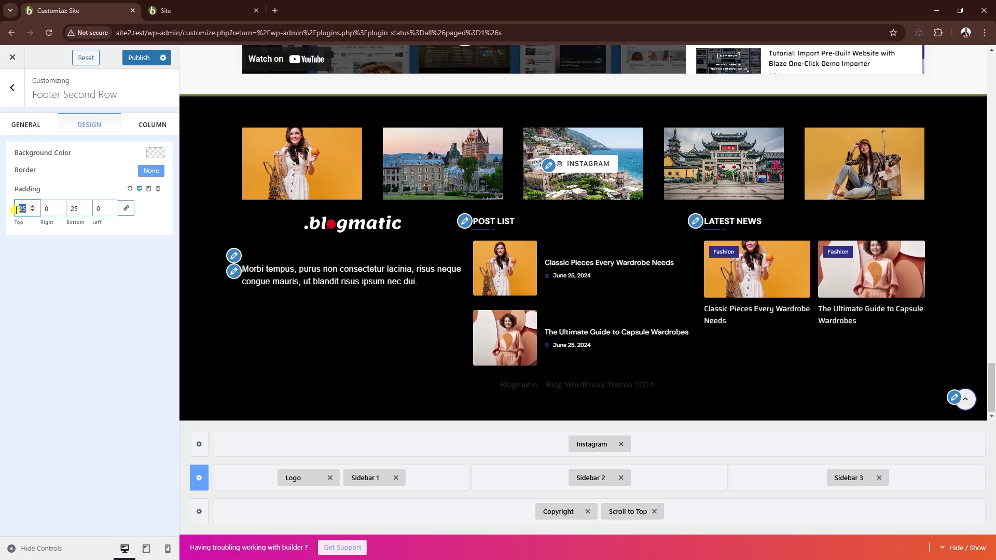
type("40")
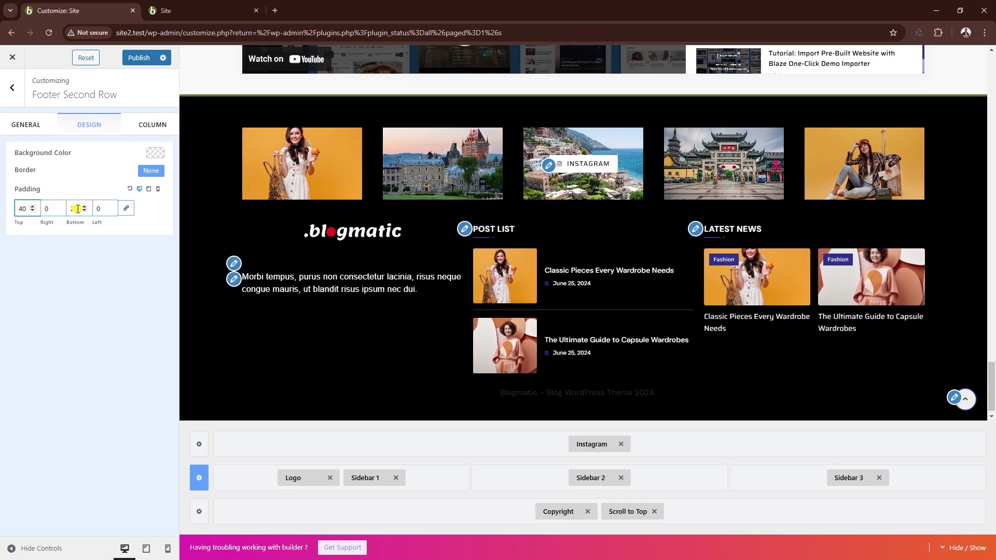
left_click_drag(78, 209, 69, 209)
type("40")
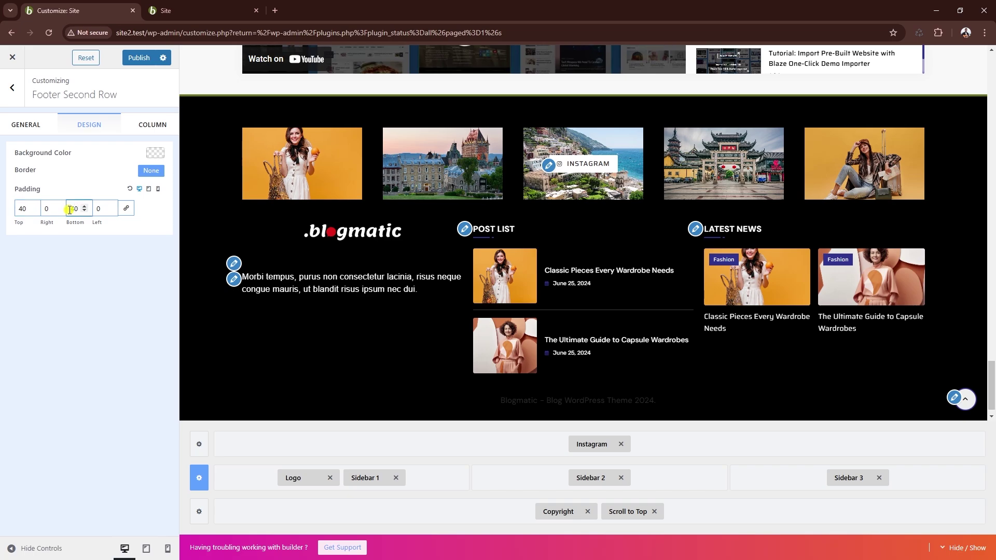
Step: Align column 1 of the second footer row to the left
left_click(153, 126)
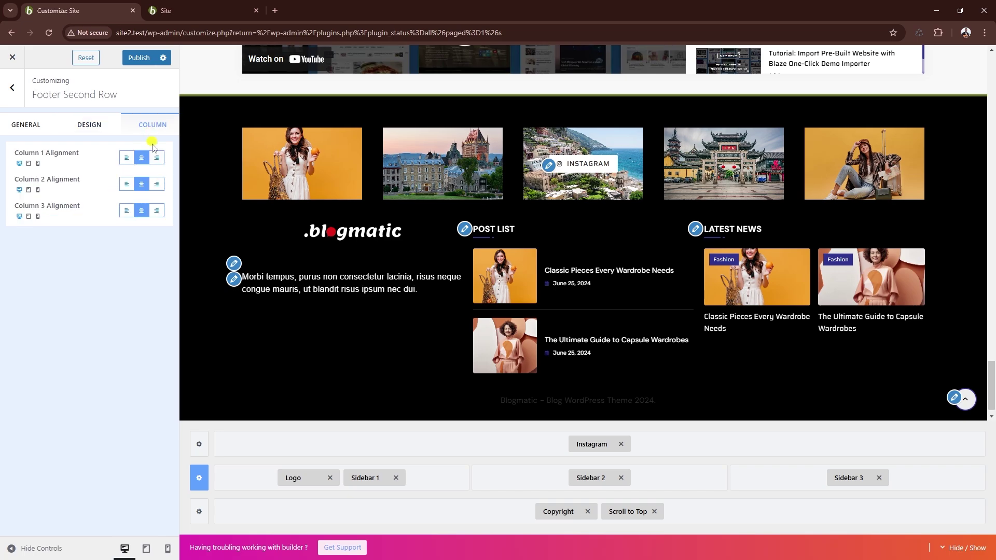
left_click(127, 158)
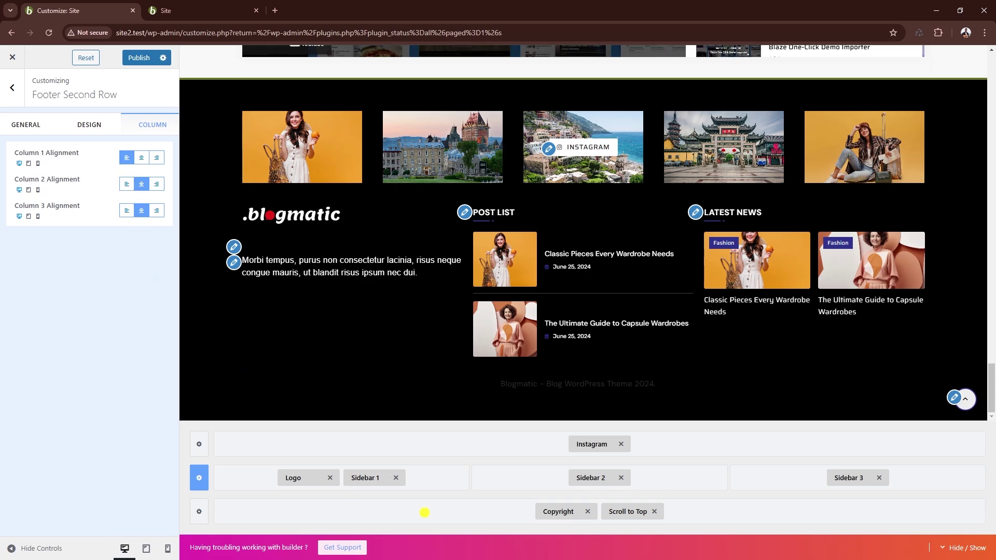
Step: Publish the second footer row's changes
key("ctrl+s")
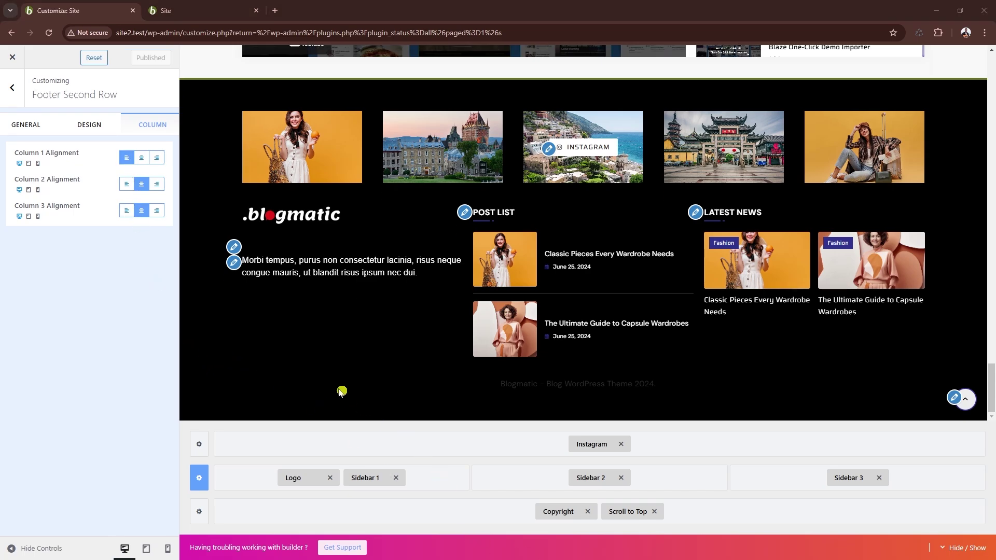
Step: Split the third footer row into two columns with a wider first column, and move Scroll to Top into the second column
left_click(202, 514)
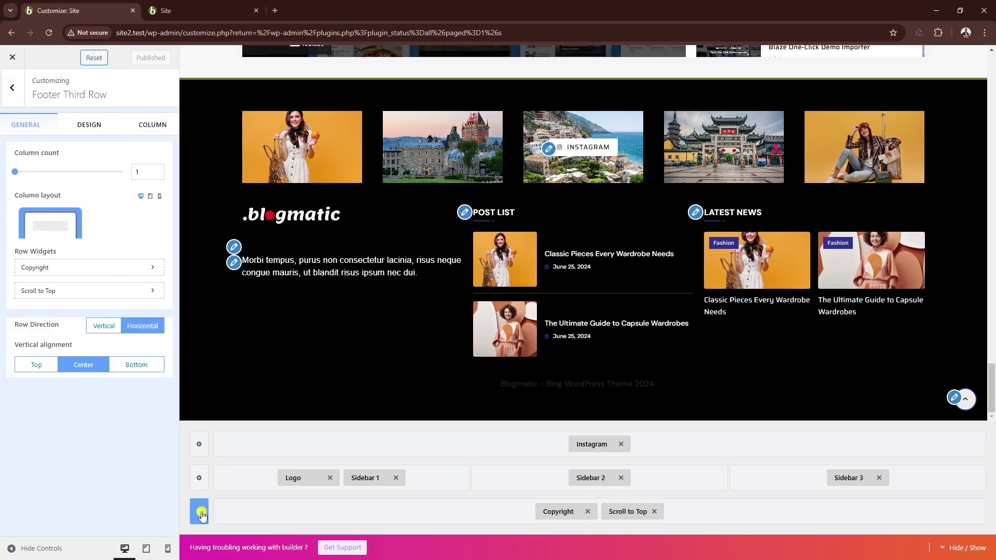
left_click(156, 170)
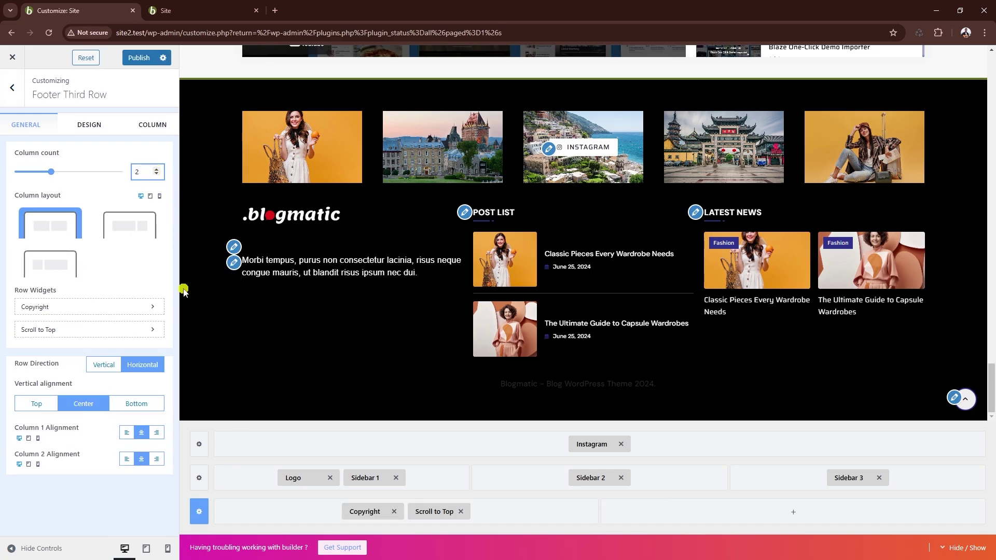
left_click(119, 230)
left_click_drag(535, 506, 872, 514)
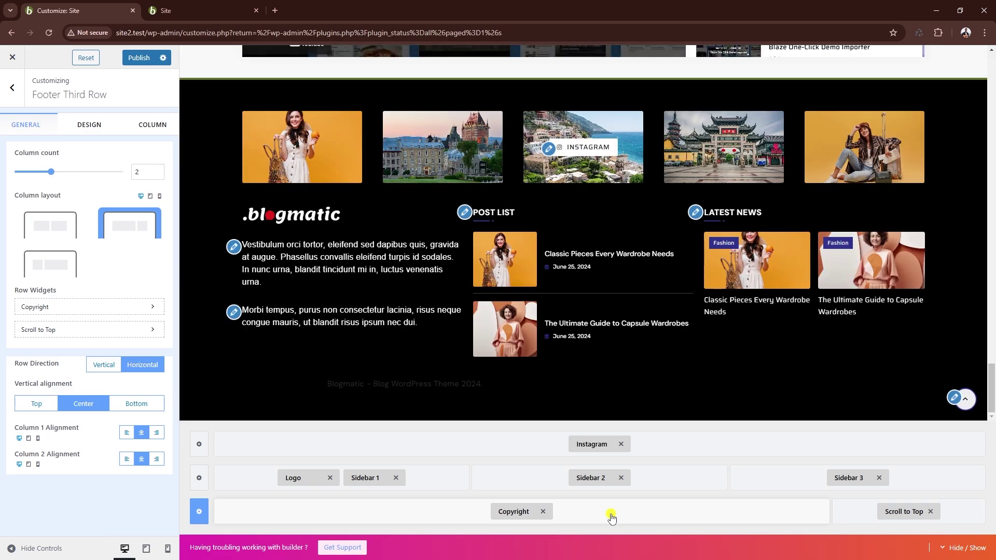
Step: Add a Menu widget to the third row's first column and assign Bottom Menu to it
left_click(612, 517)
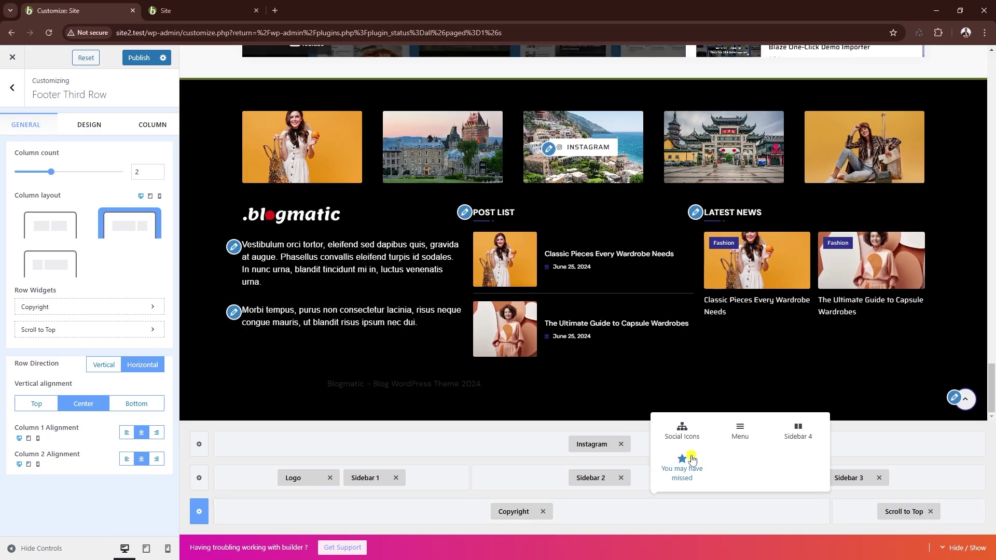
left_click(739, 433)
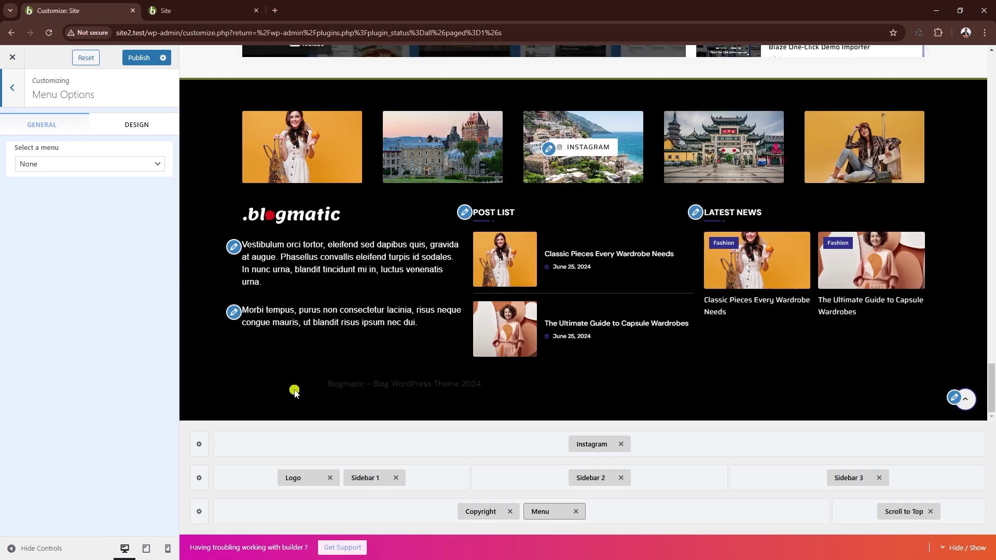
left_click(53, 164)
left_click(52, 199)
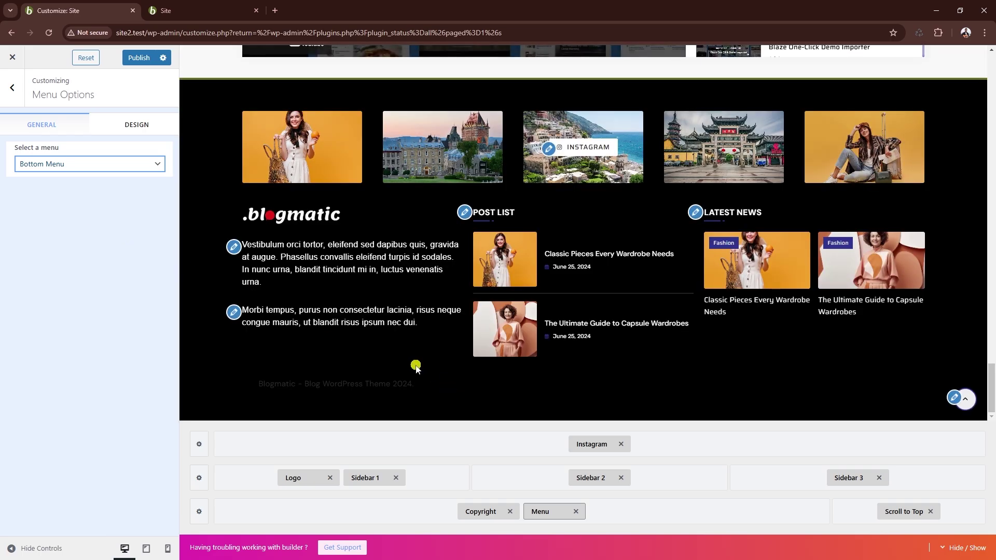
left_click_drag(416, 366, 512, 385)
left_click(535, 402)
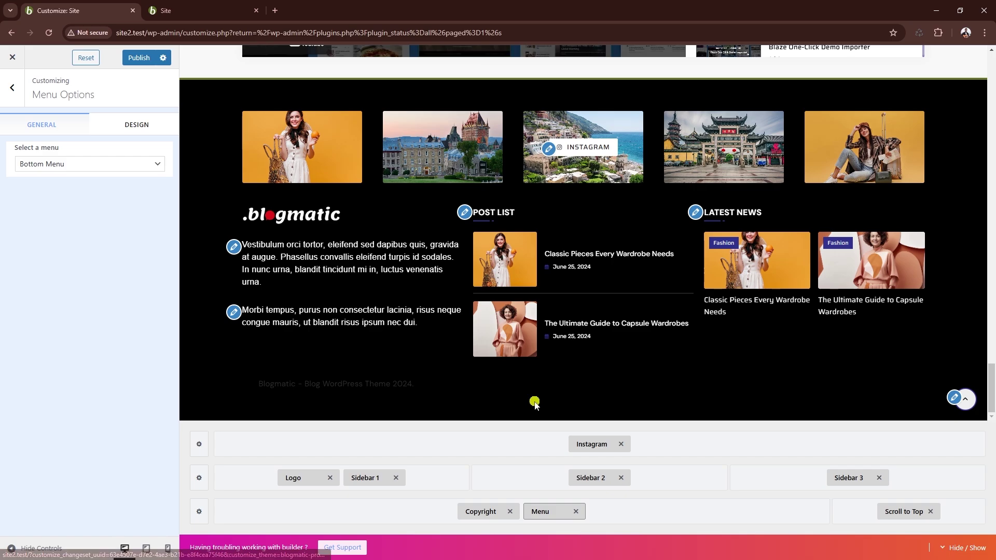
Step: Set both the normal and hover colors of the footer menu to white (FFFFFF)
left_click(136, 127)
left_click(133, 184)
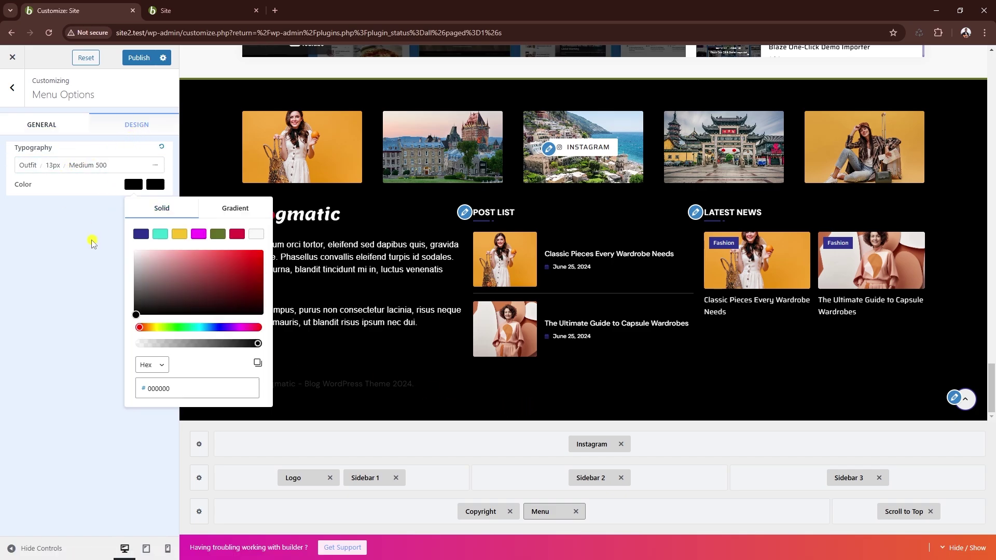
left_click_drag(149, 265, 123, 245)
left_click(94, 234)
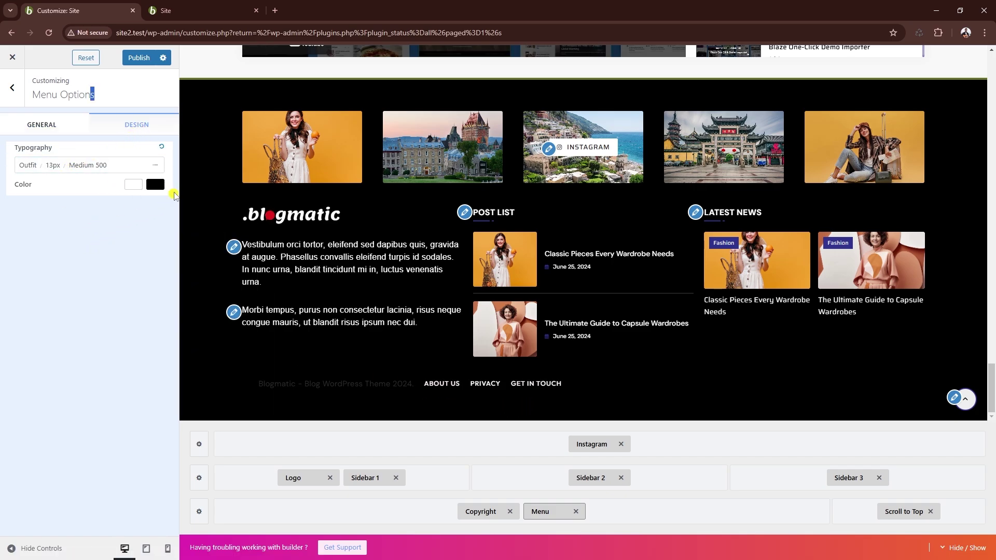
left_click(155, 184)
left_click(87, 233)
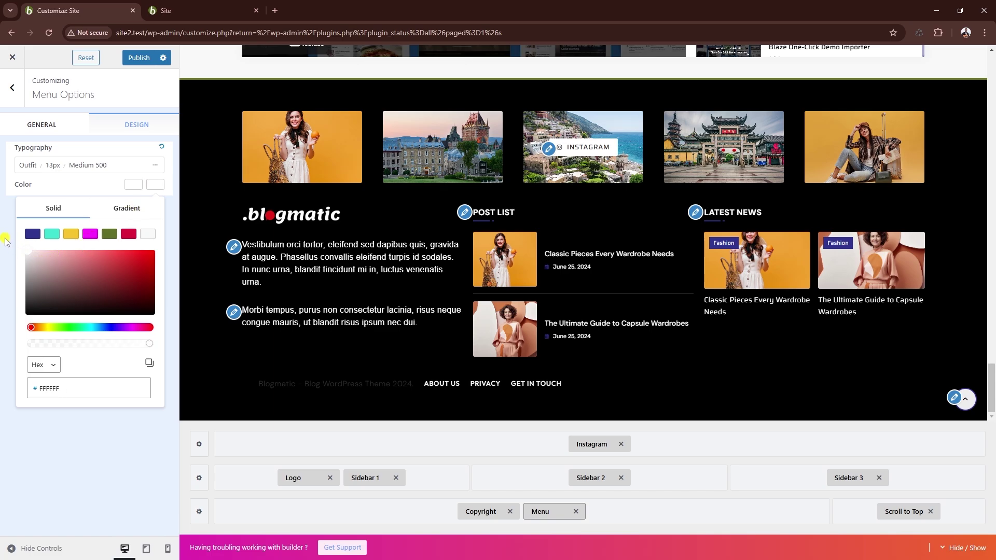
left_click(8, 242)
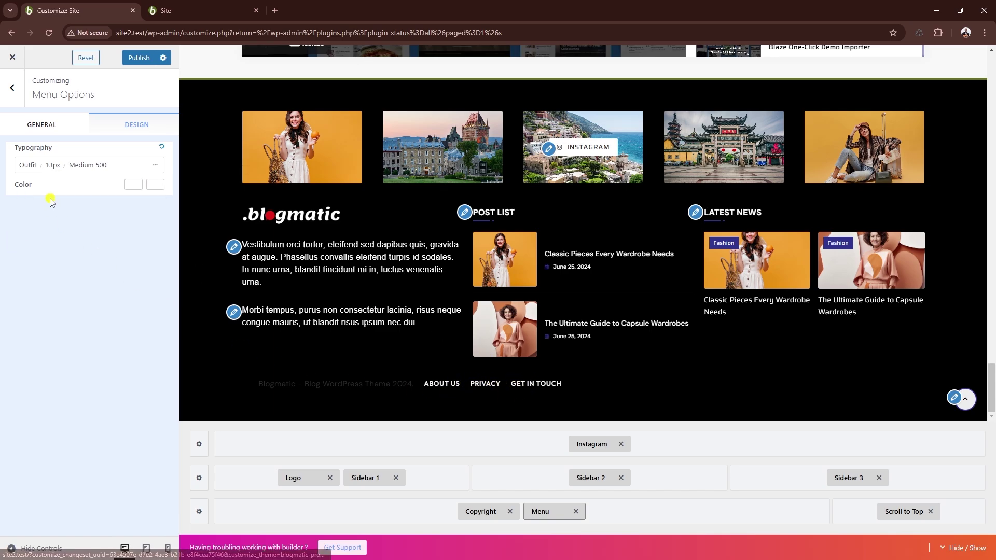
Step: Apply the Menu typography preset to the footer menu
left_click(54, 167)
left_click(146, 196)
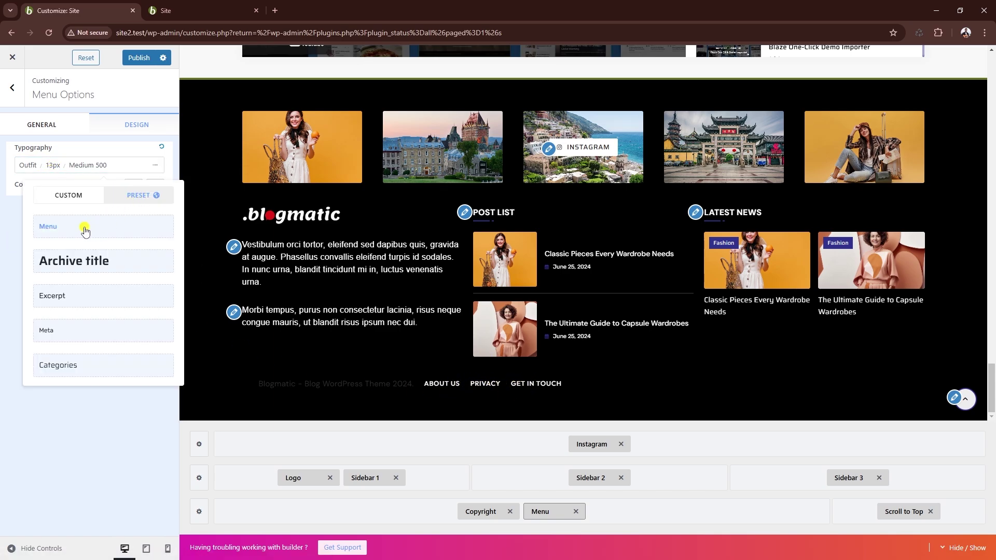
left_click(85, 228)
left_click(107, 436)
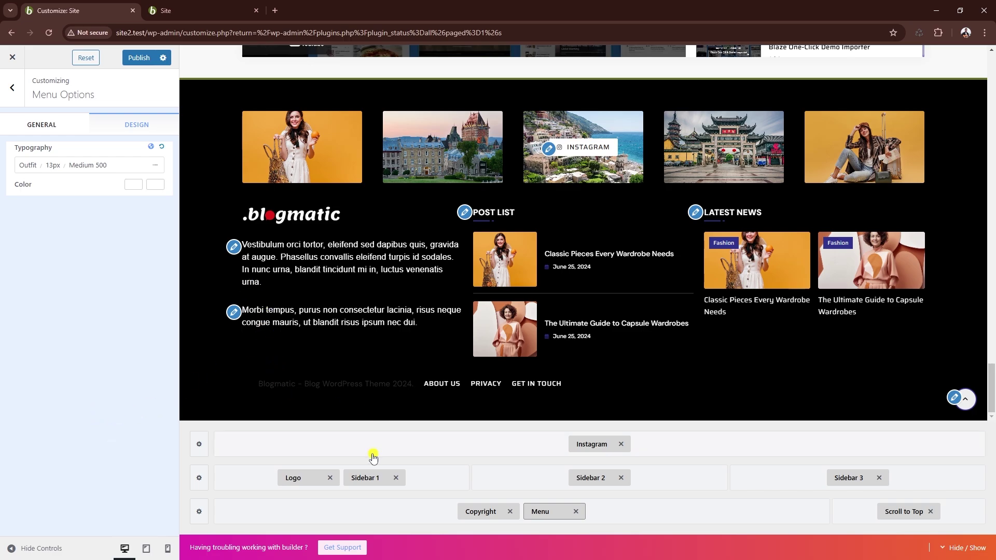
Step: Set the footer copyright's text color to white
left_click(497, 511)
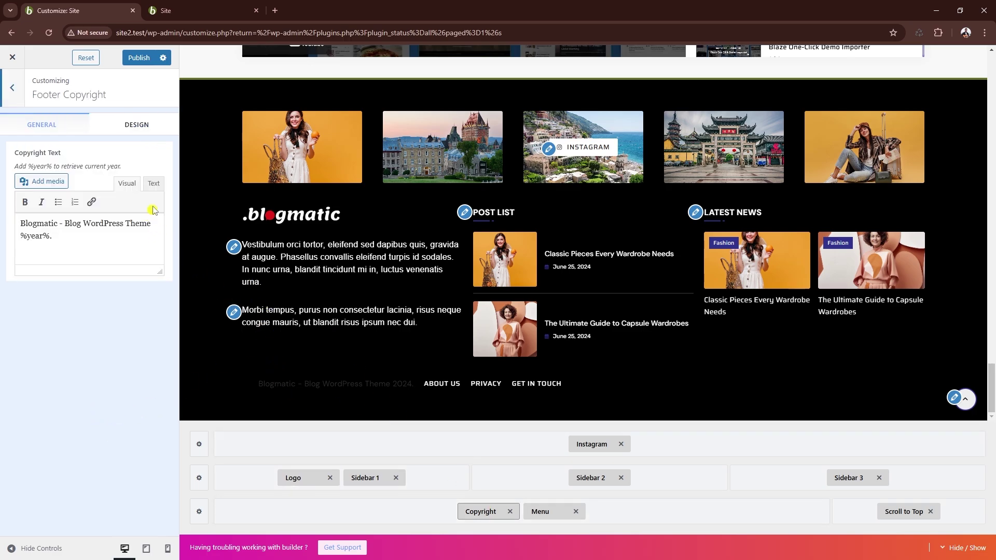
left_click(78, 235)
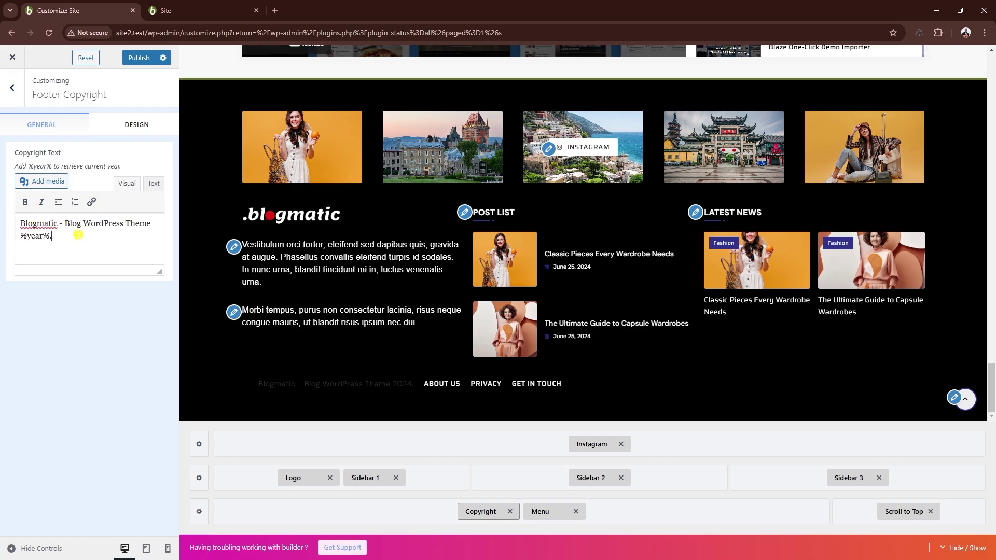
left_click(125, 127)
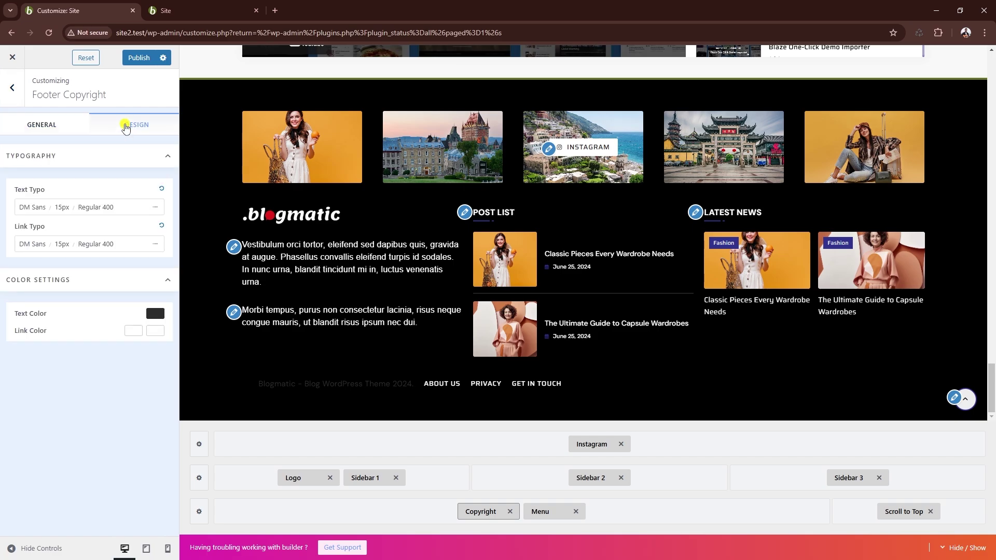
left_click(155, 313)
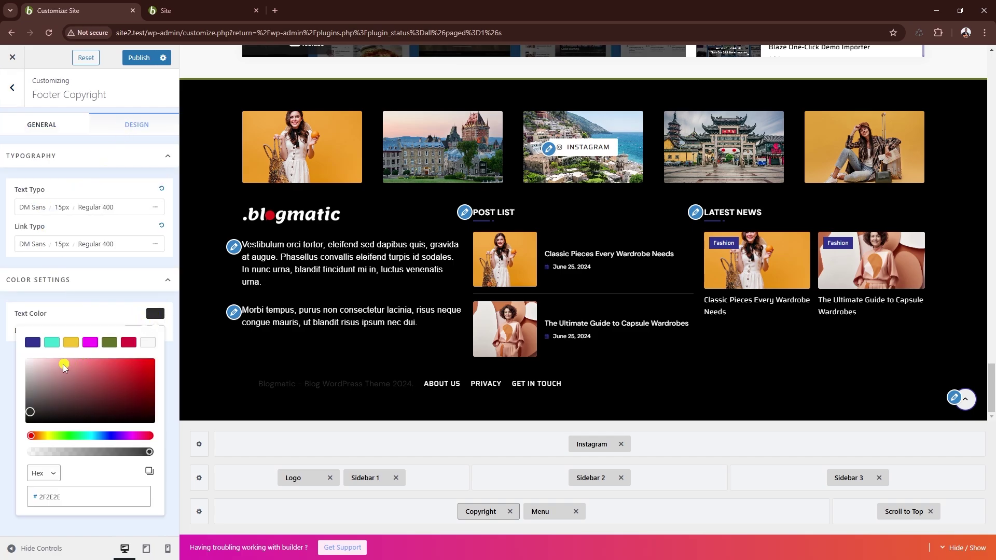
left_click_drag(64, 366, 10, 355)
left_click(70, 306)
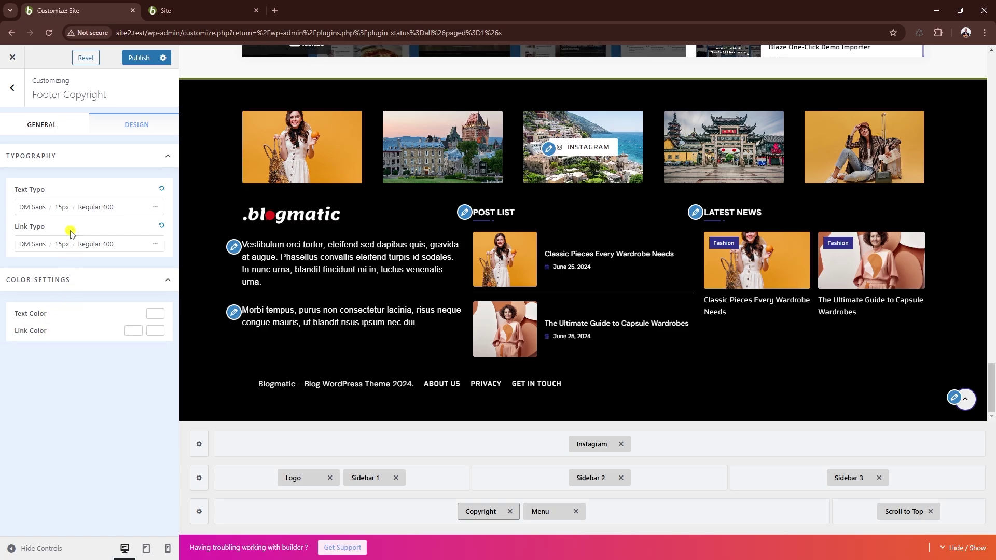
Step: Try the Menu preset on the copyright text typography, and set its custom font family to Saira
left_click(38, 206)
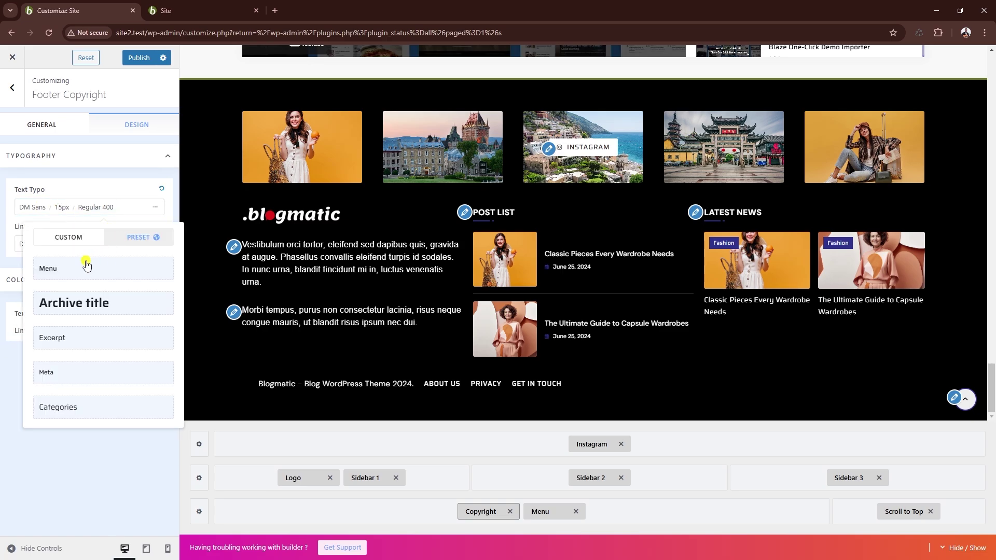
left_click(78, 269)
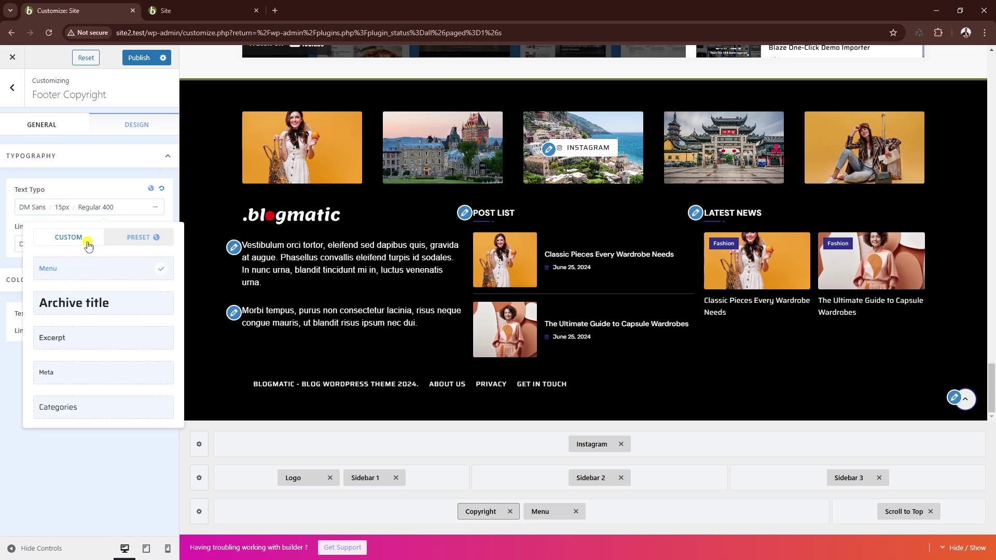
left_click(63, 238)
left_click(64, 264)
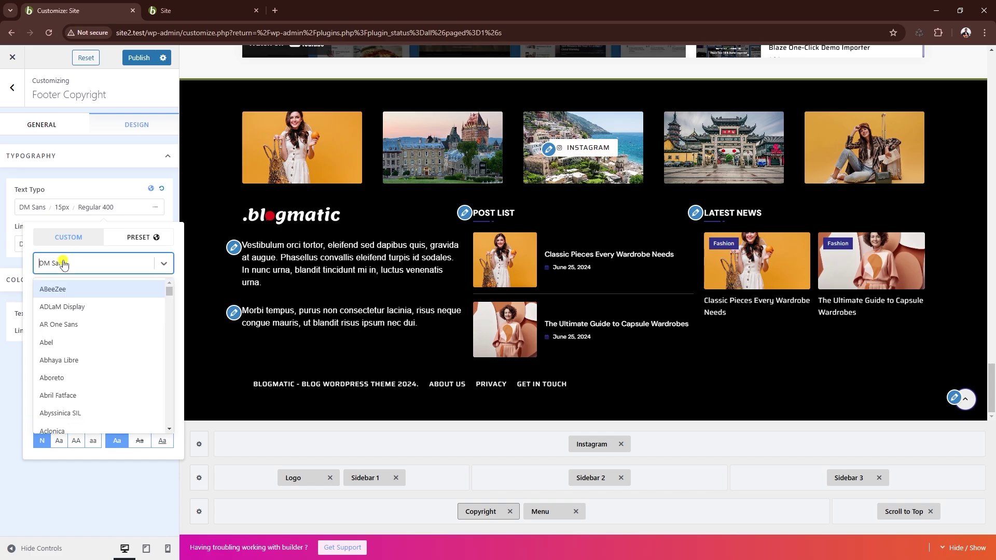
type("saira")
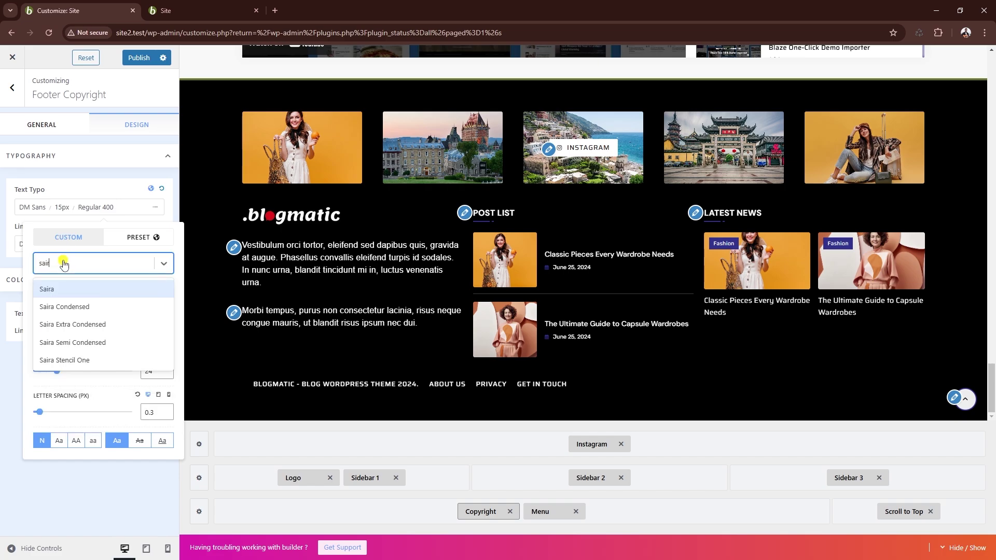
key("Return")
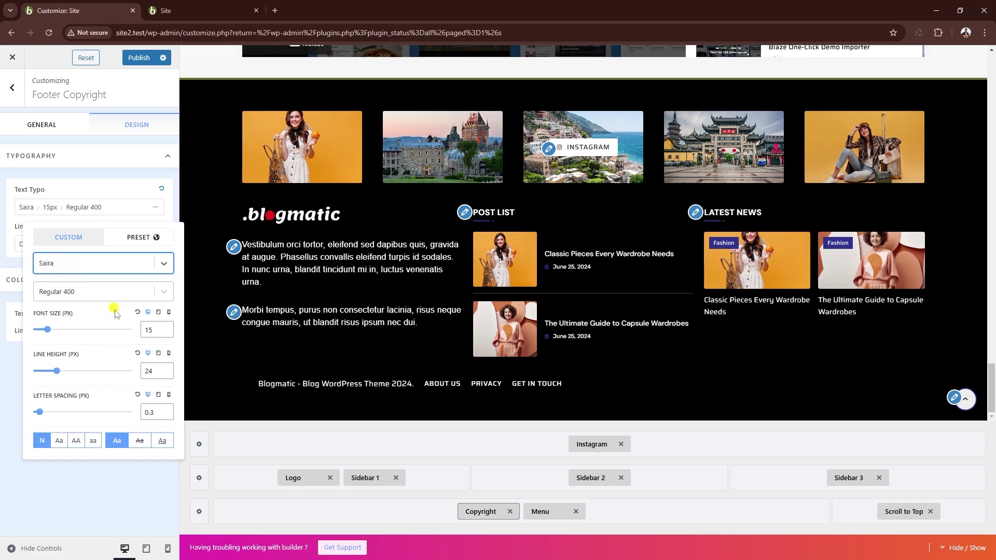
Step: Set the copyright text's font size to 16 px and its letter spacing to 0.4 px
left_click(165, 335)
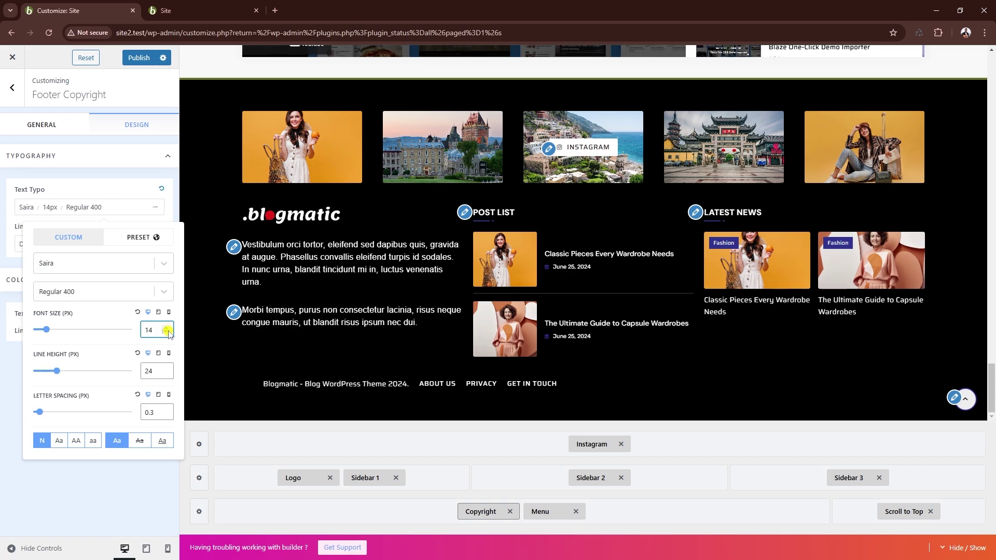
left_click(165, 326)
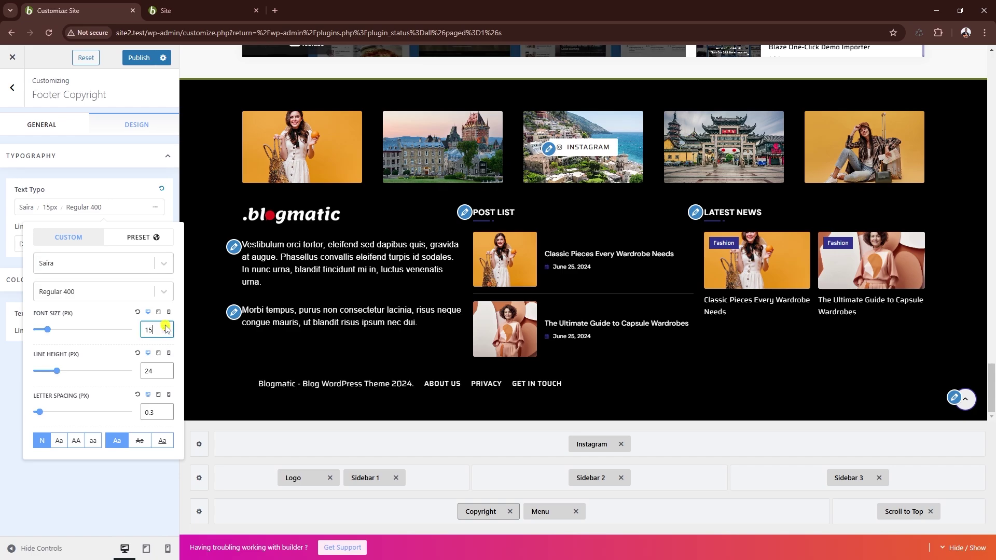
left_click(166, 326)
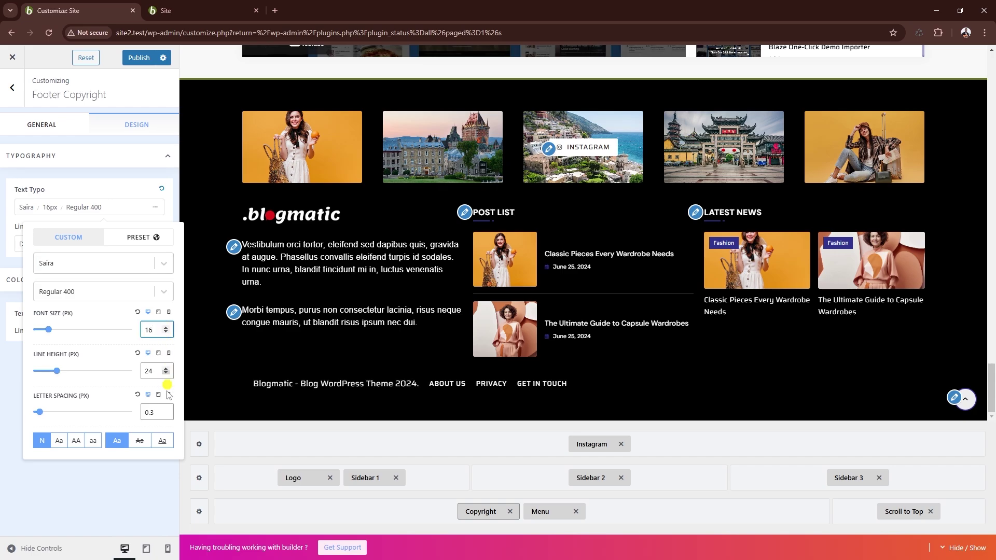
left_click(166, 408)
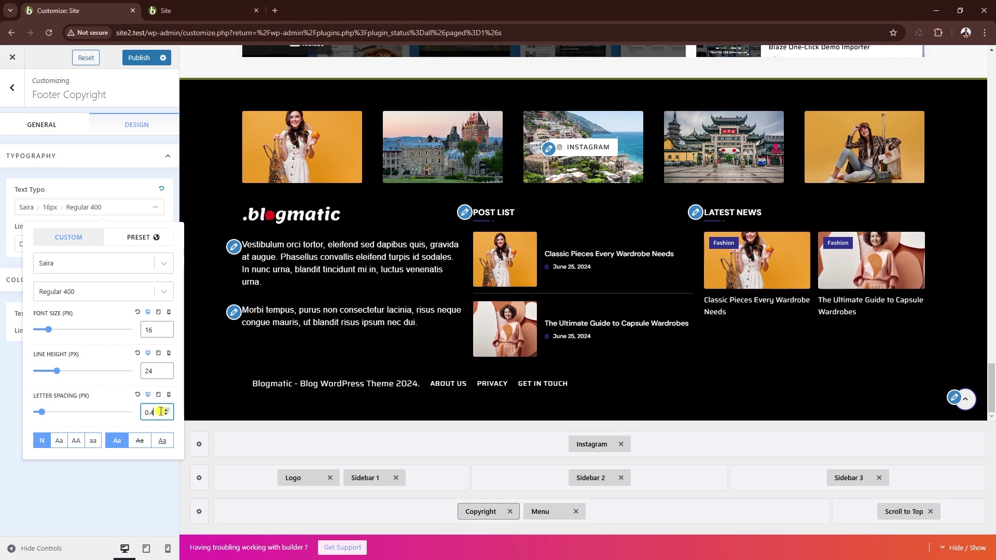
left_click(135, 472)
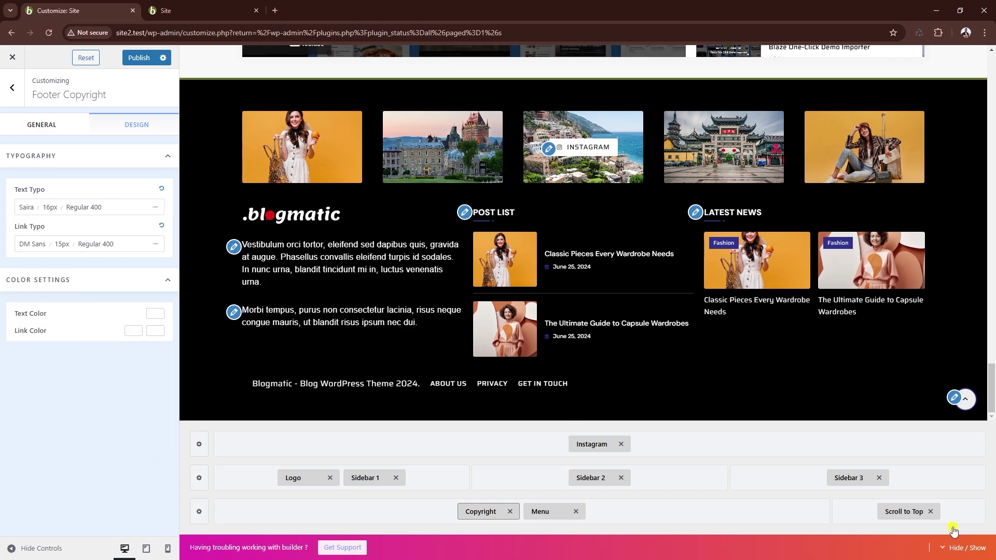
Step: Search the Scroll to Top button's icons for "up" and choose the plain upward arrow icon
left_click(899, 511)
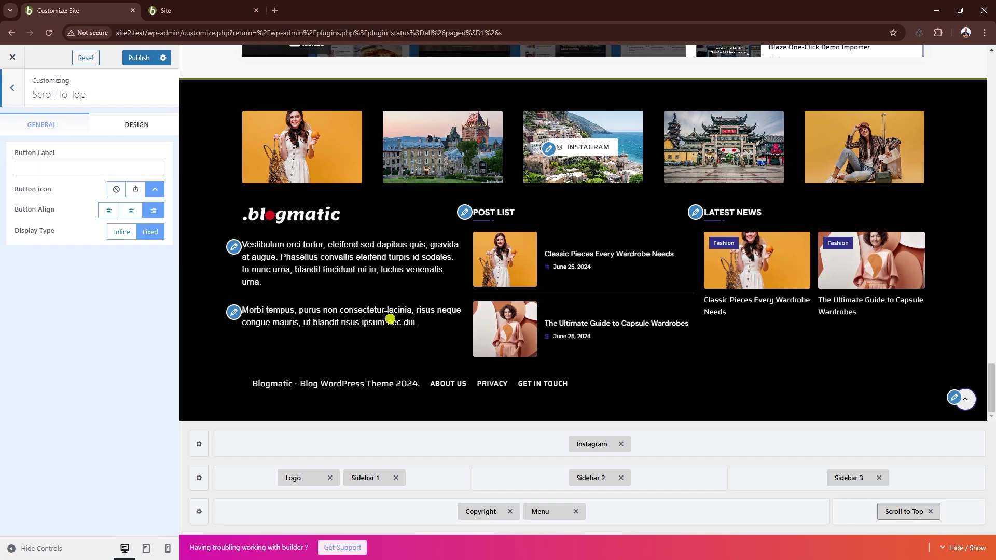
left_click_drag(20, 156, 56, 157)
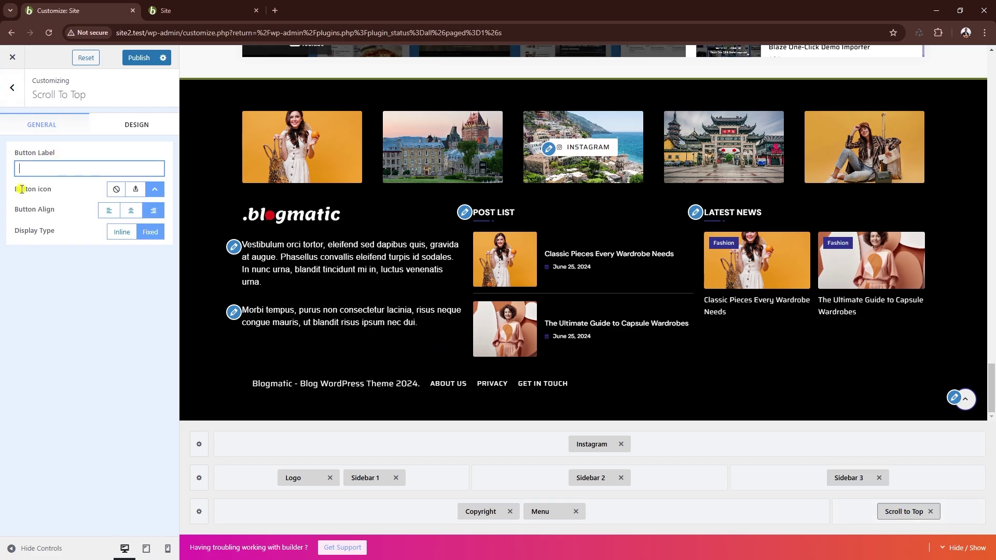
left_click(157, 191)
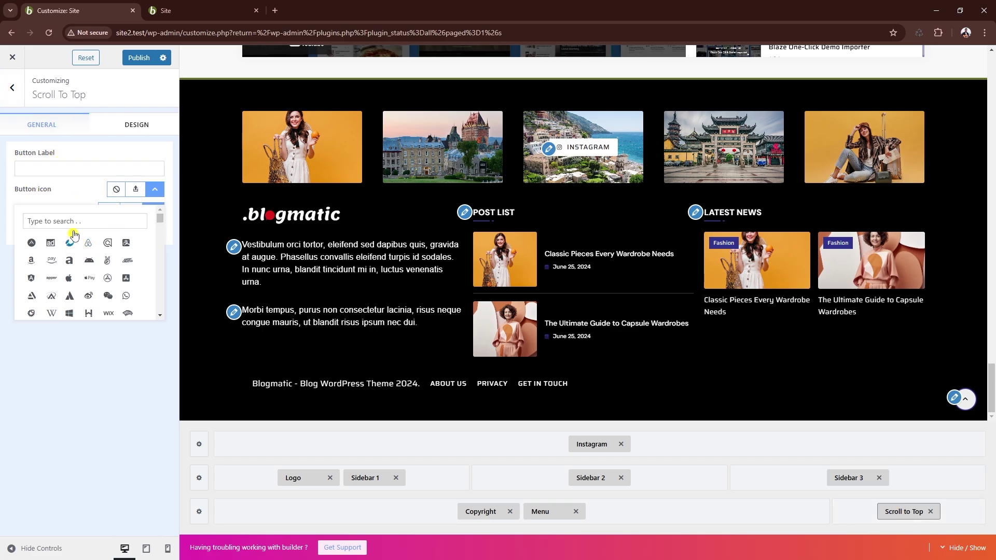
left_click(74, 223)
type("up")
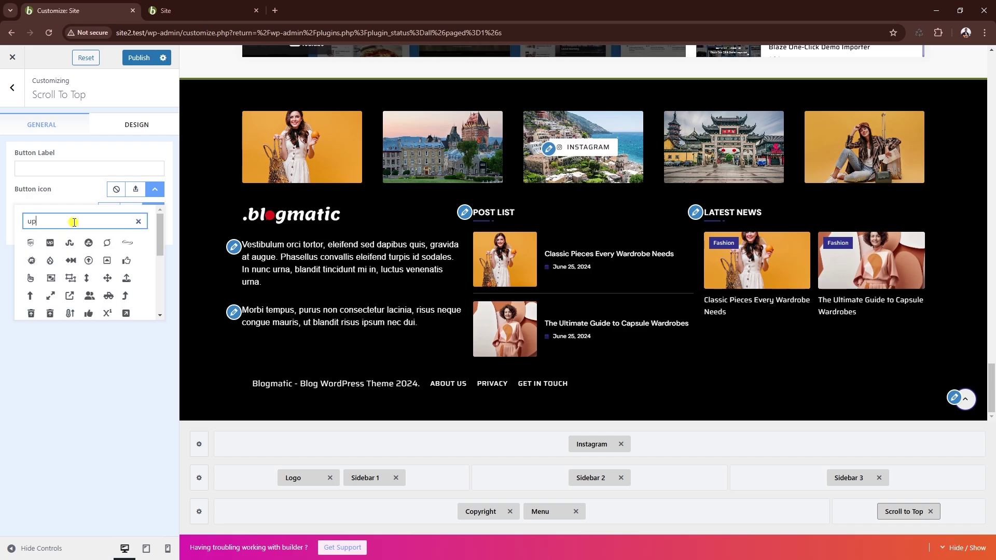
scroll(74, 249, "down", 5)
left_click(70, 285)
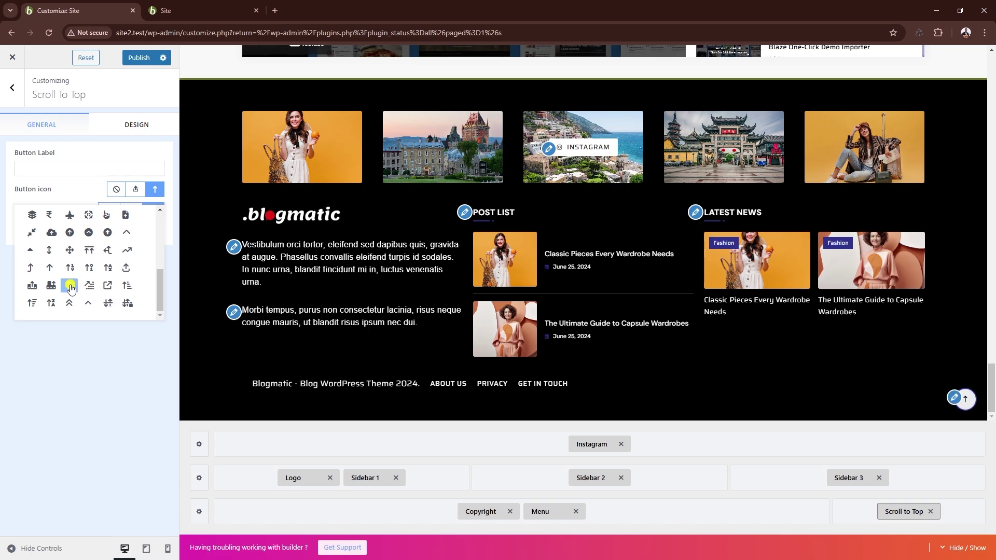
left_click(93, 327)
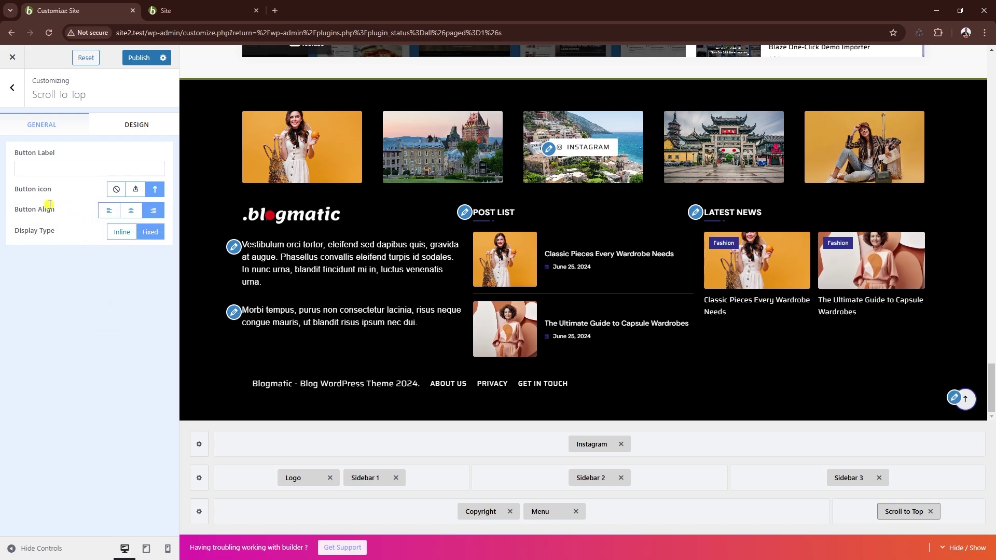
Step: Try left and center alignment and the inline display type on the Scroll to Top button, returning it to right-aligned and fixed
left_click(106, 213)
left_click(131, 212)
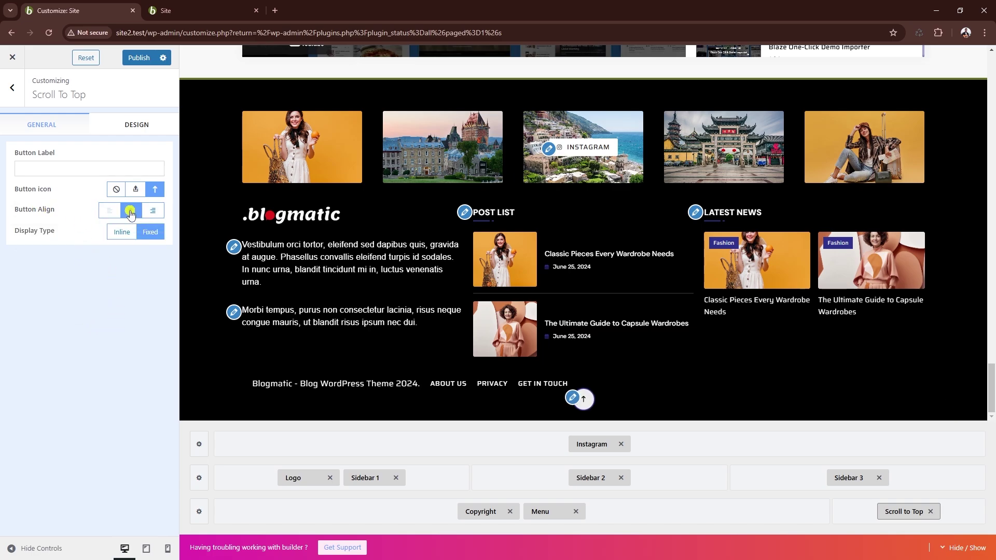
left_click(153, 213)
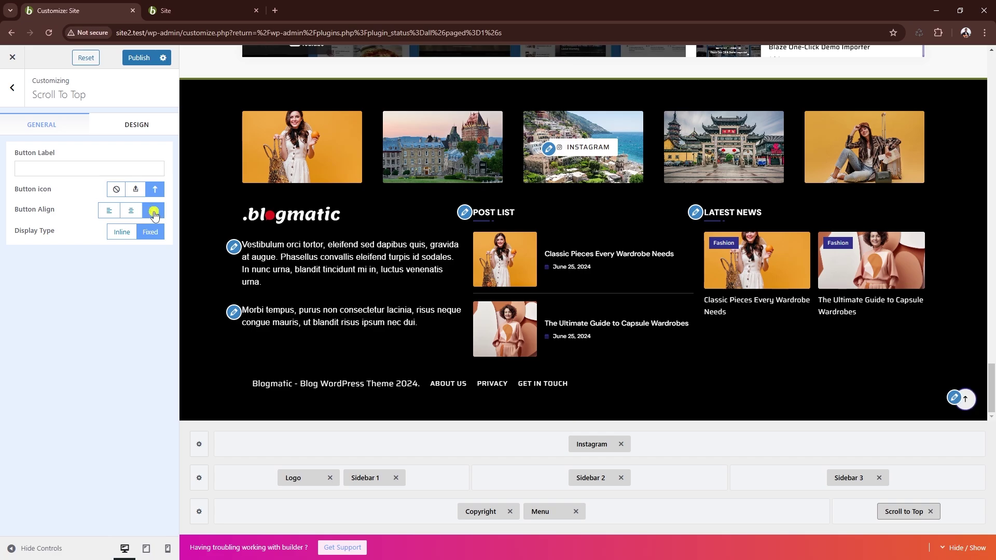
left_click(128, 232)
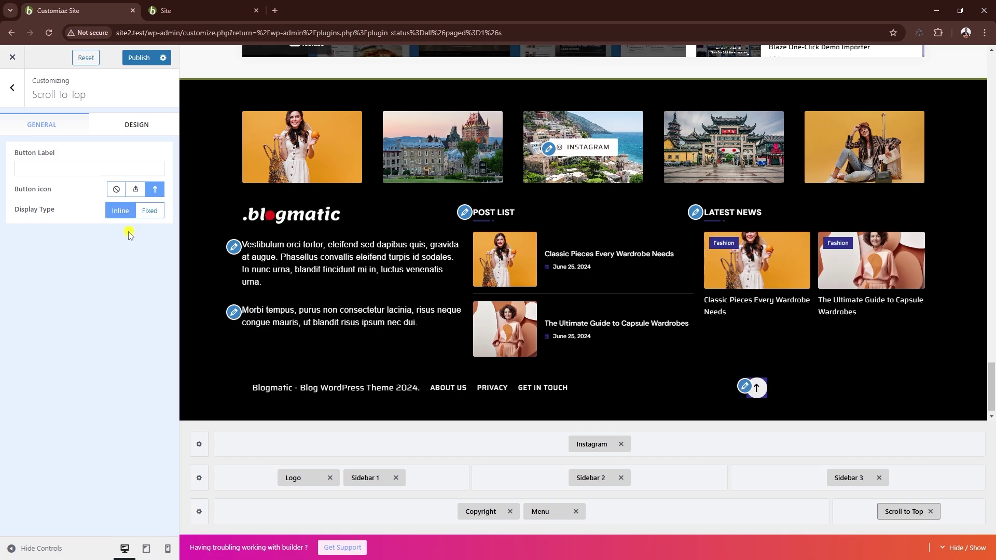
left_click(151, 211)
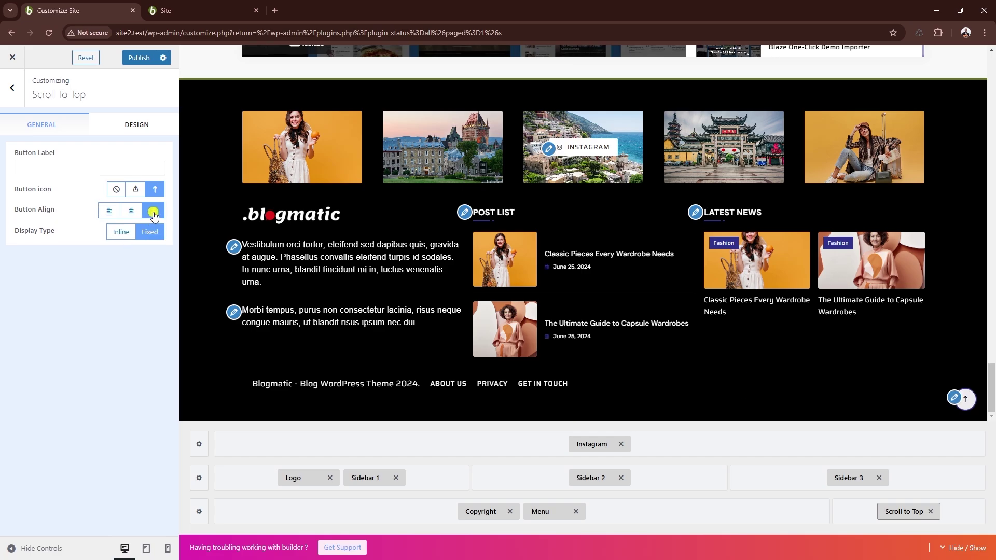
Step: Set the Scroll to Top button's initial background color to the olive green preset (#607027)
left_click(137, 125)
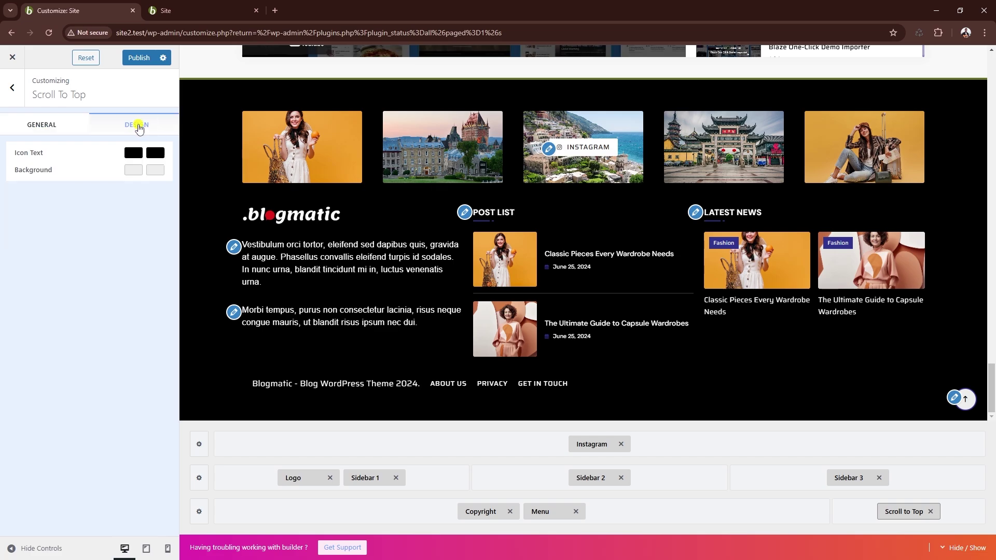
left_click(133, 170)
left_click_drag(149, 268, 258, 240)
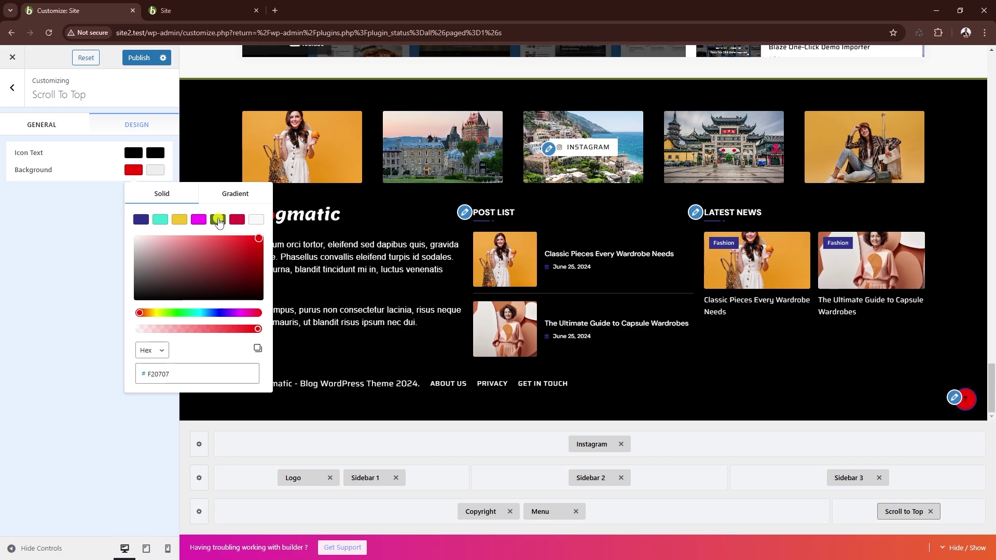
left_click(218, 220)
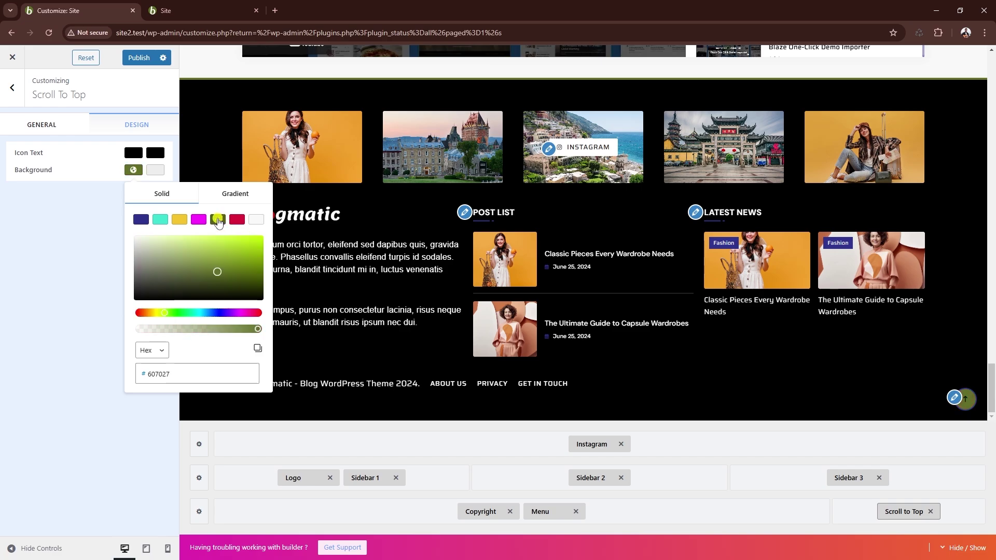
Step: Set the Scroll to Top icon's initial and hover colors to white, and its hover background to the olive green preset
left_click(133, 153)
left_click_drag(145, 210, 4, 189)
left_click(155, 153)
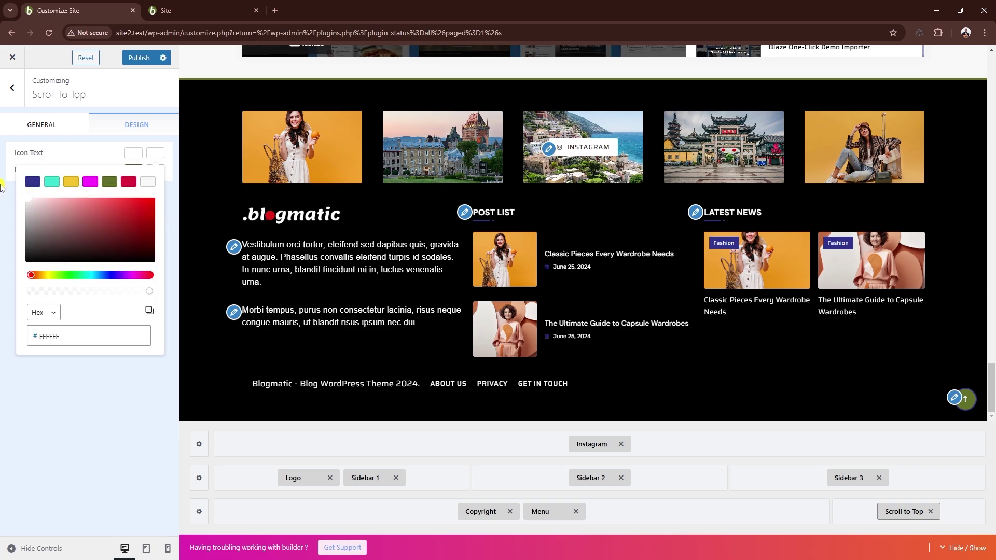
left_click(85, 158)
left_click(155, 169)
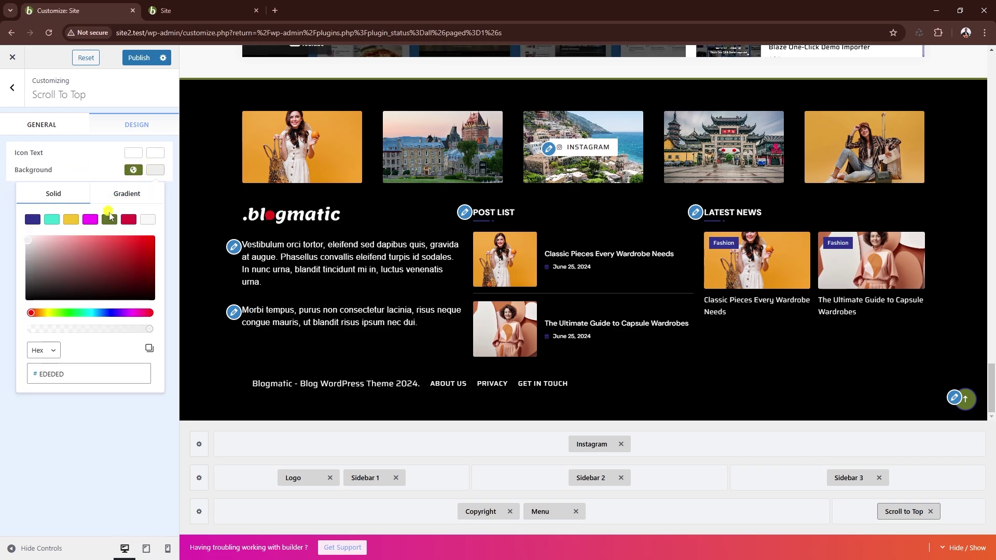
left_click(156, 444)
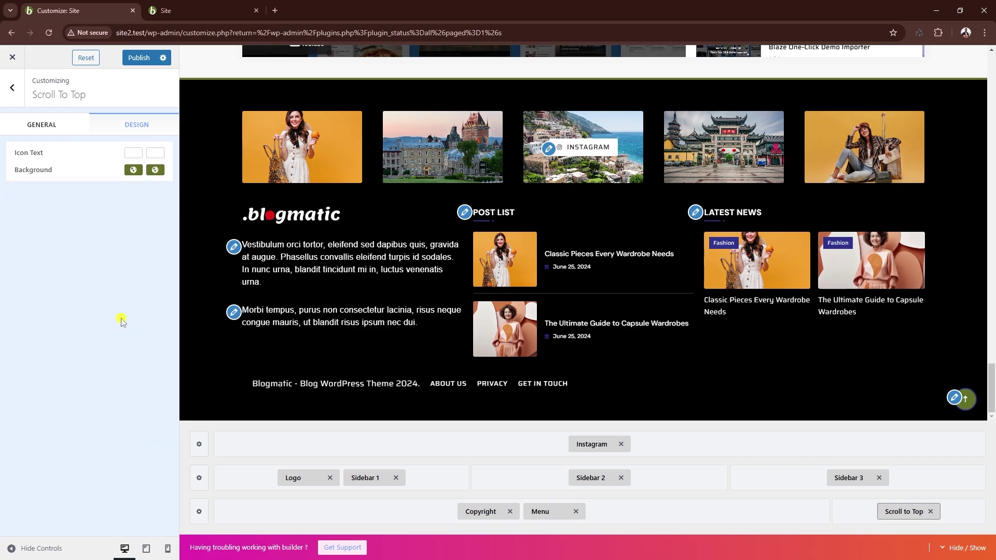
Step: Give the footer's third row a solid border with 2 px on top and 0 on the other sides
left_click(198, 511)
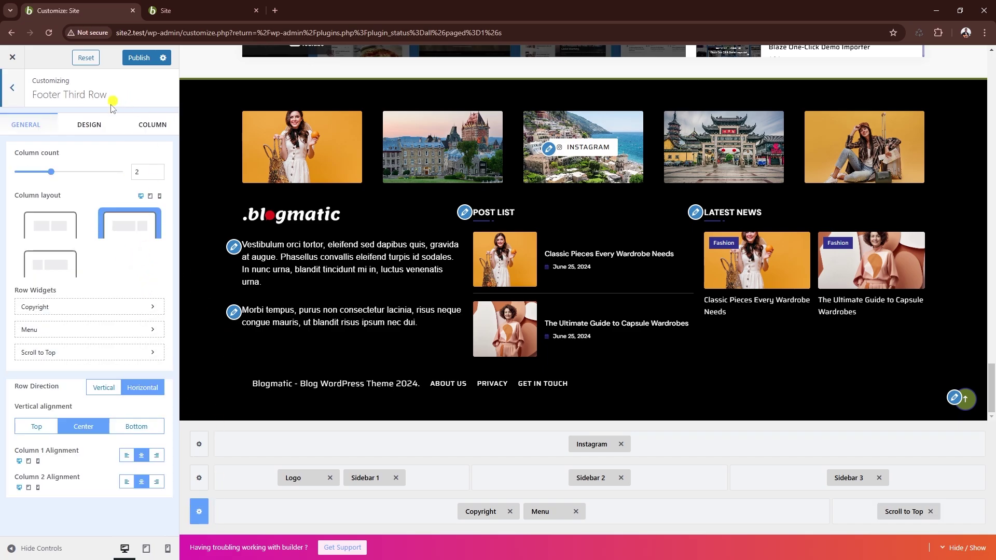
left_click(94, 130)
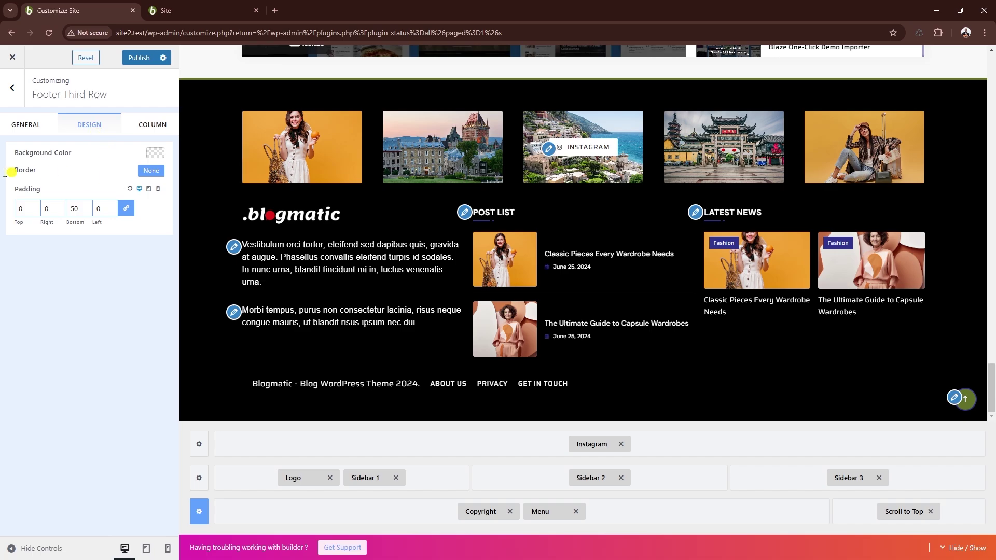
left_click(149, 172)
left_click(145, 210)
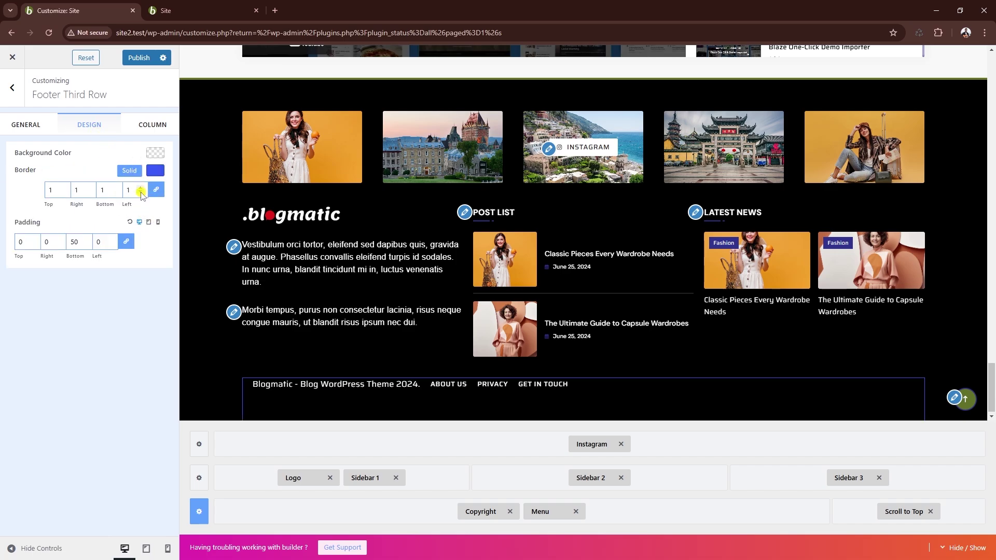
left_click(141, 193)
left_click(156, 190)
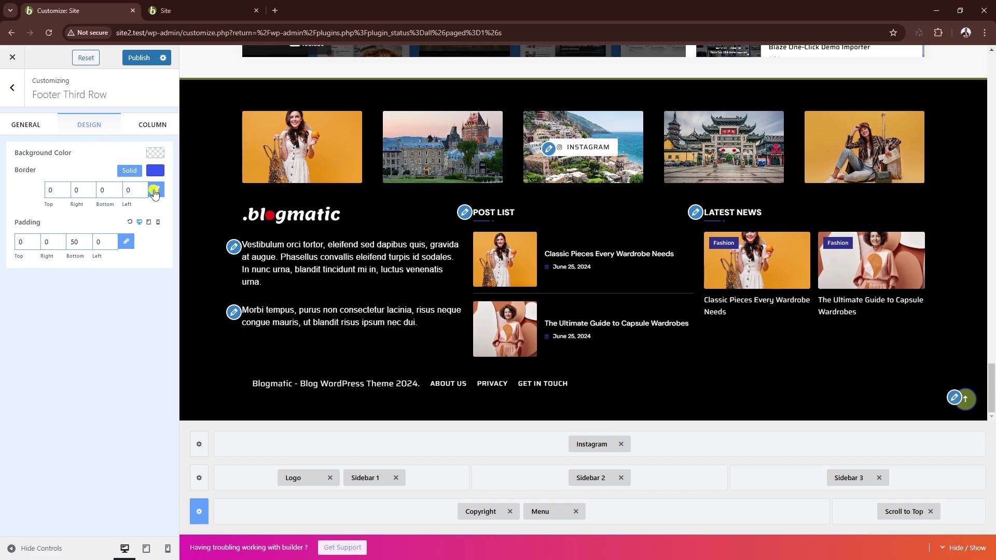
double_click(63, 189)
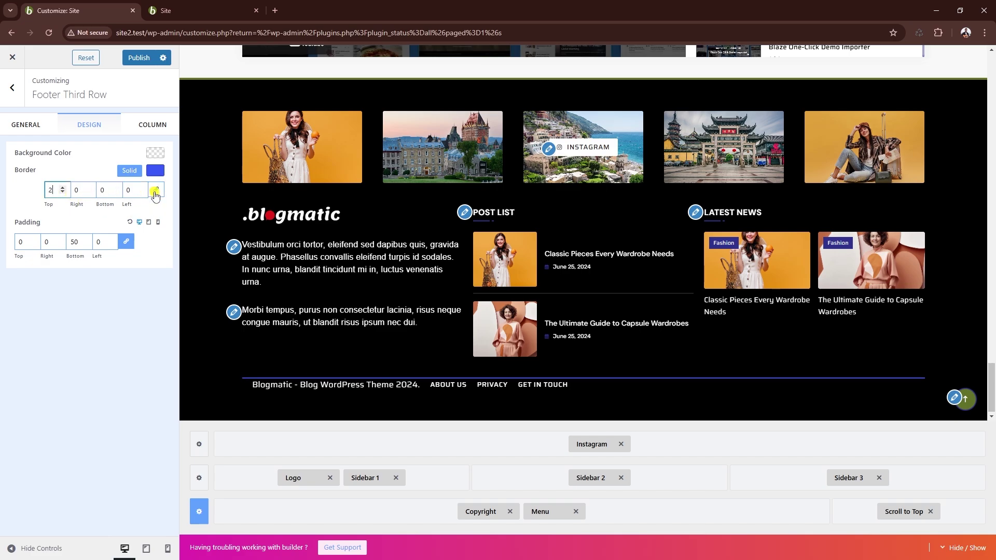
Step: Set the third row's border color to dark gray #2F2F2F
left_click(155, 170)
left_click(27, 262)
left_click_drag(28, 262, 17, 275)
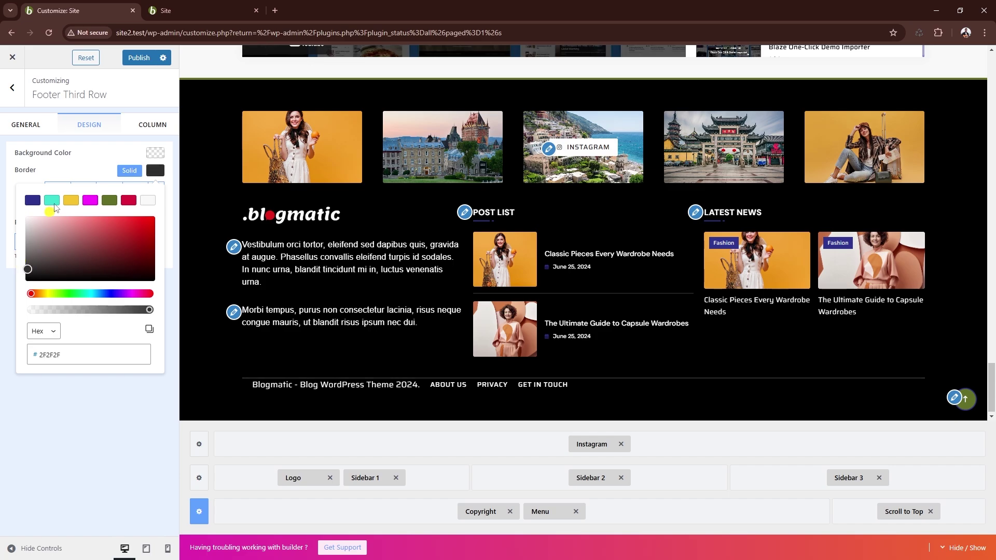
left_click(79, 171)
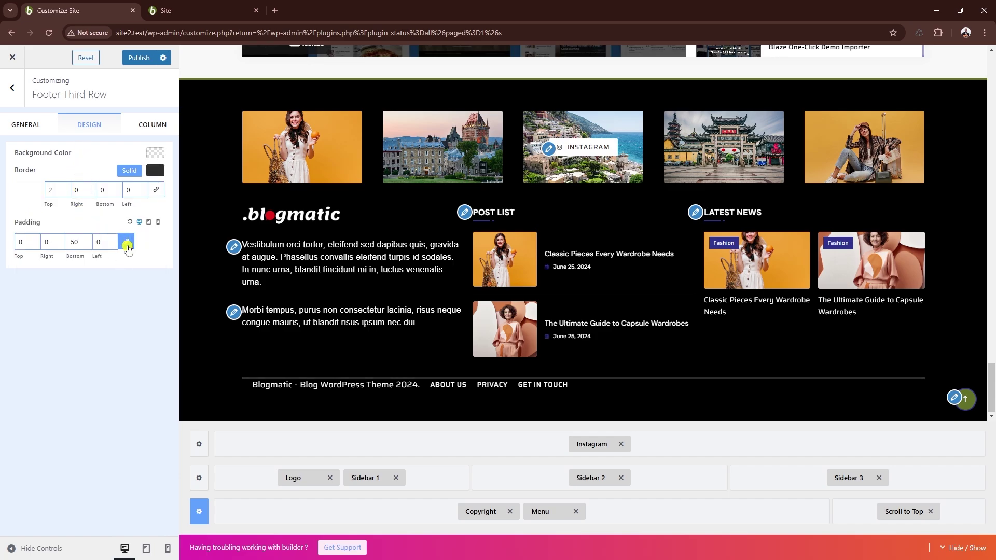
Step: Unlink the third row's padding values and set the top and bottom padding to 20 each
left_click(126, 242)
left_click(29, 244)
type("2")
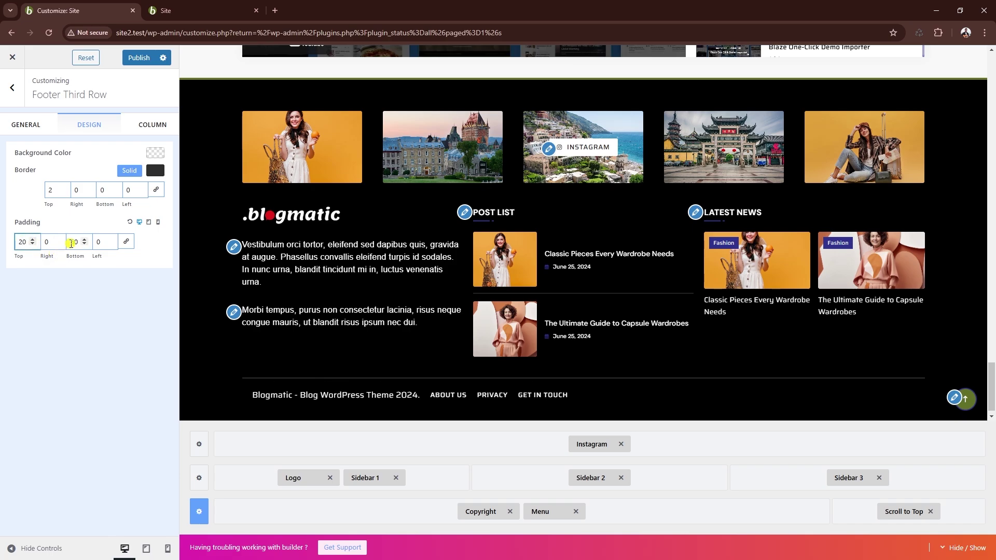
double_click(78, 243)
type("20")
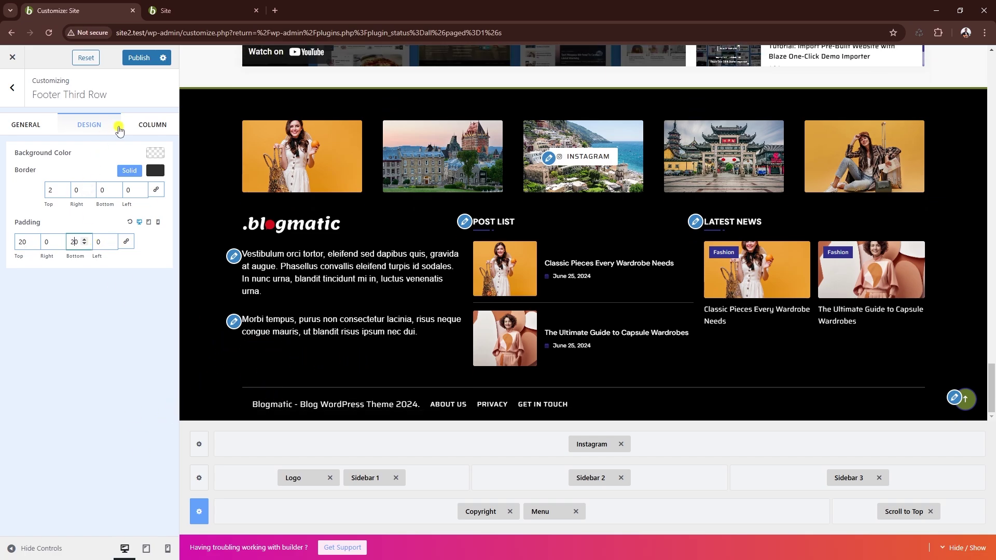
Step: Align the third row's first column left and its second column right, and publish the changes
left_click(144, 126)
left_click(127, 159)
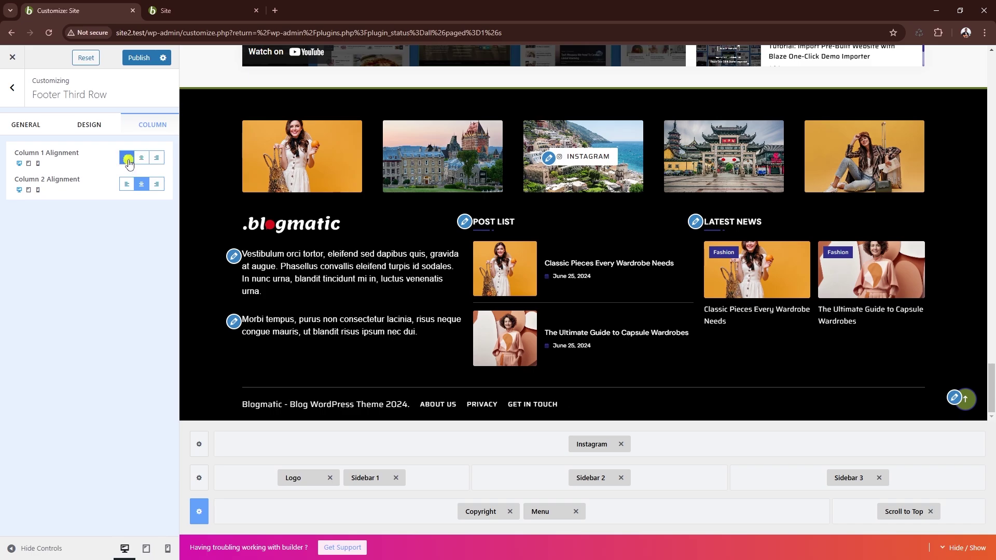
left_click(155, 184)
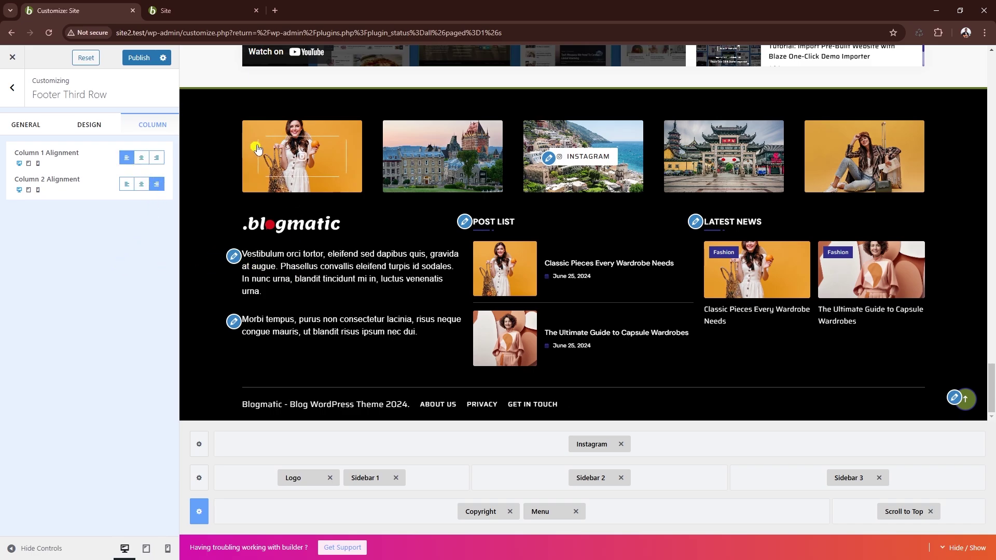
left_click(133, 59)
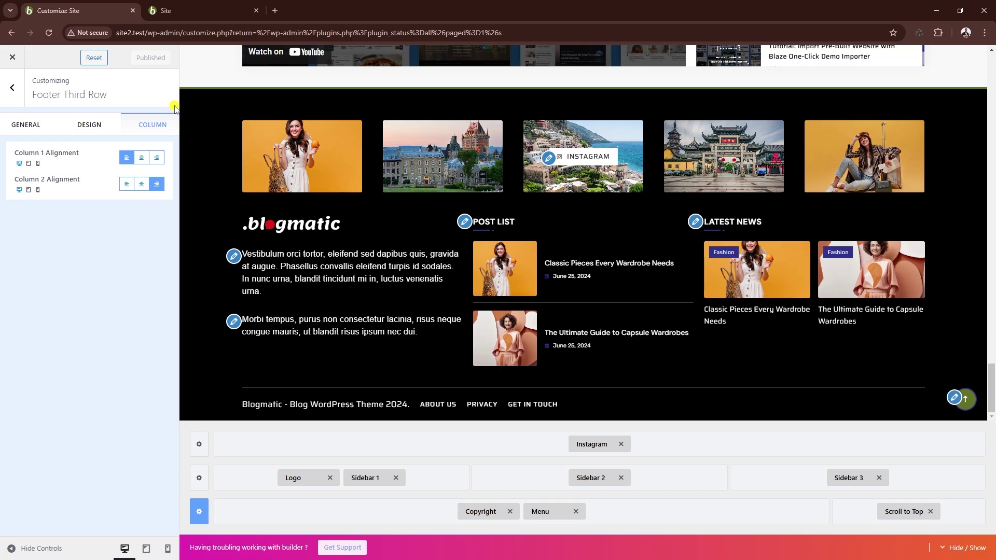
Step: Check the finished footer on the live site and test its Scroll to Top button
left_click(202, 11)
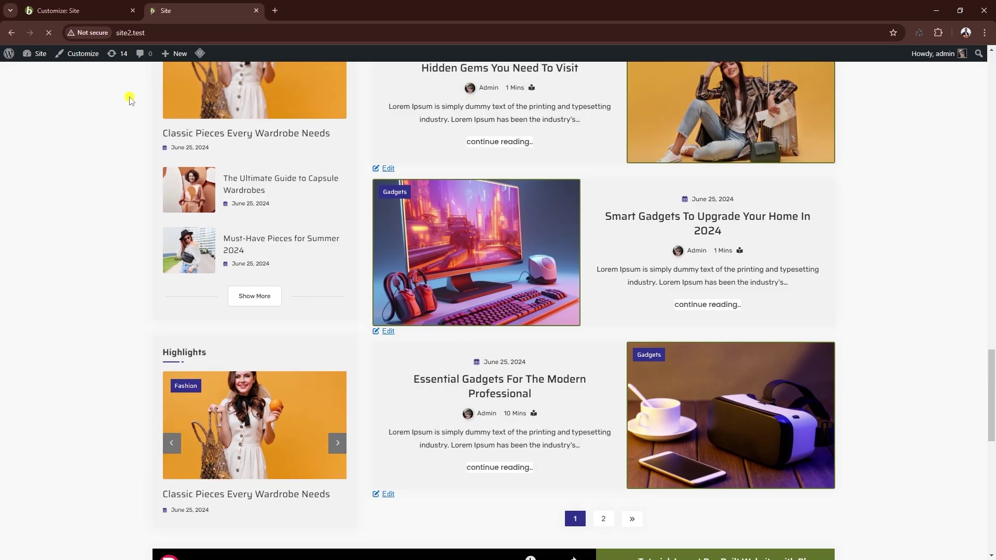
scroll(949, 171, "down", 10)
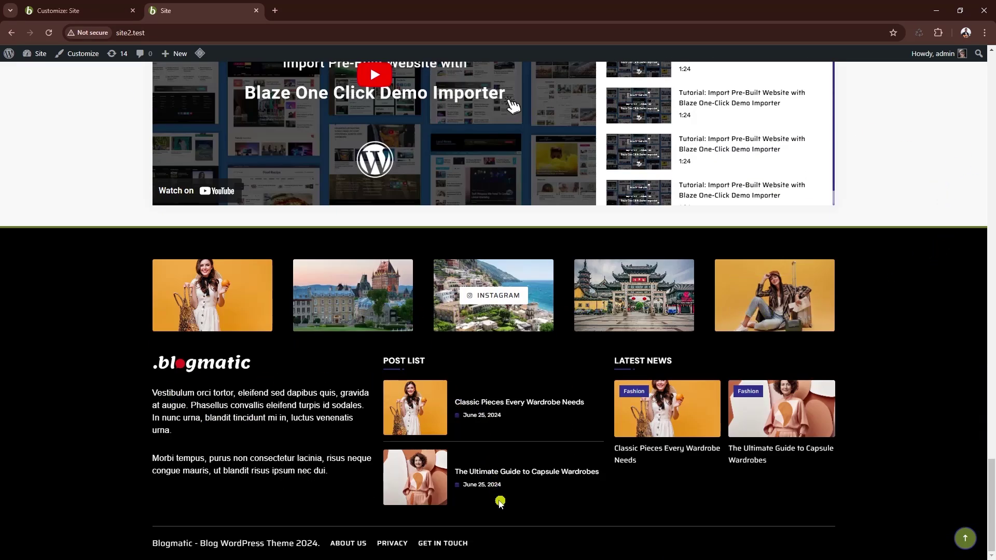
left_click(963, 538)
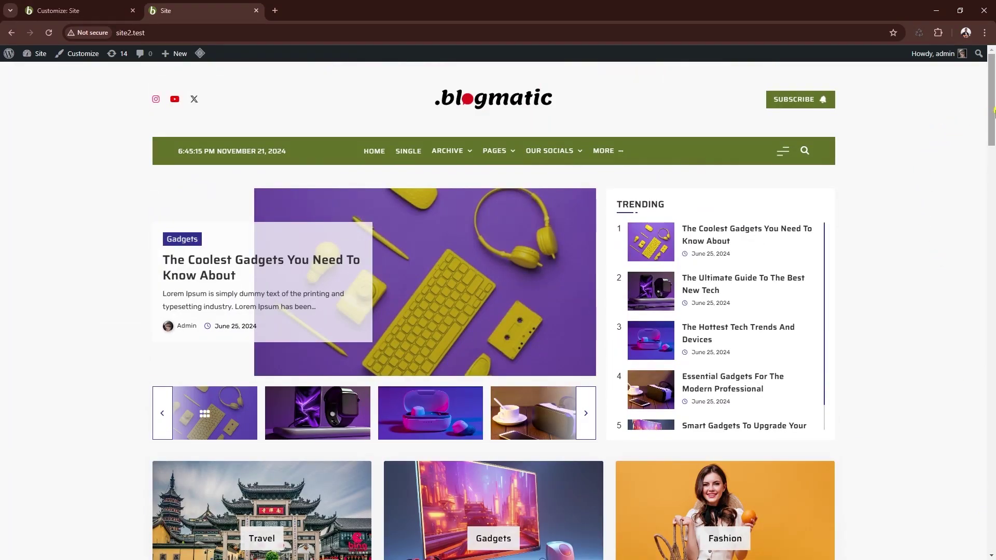
scroll(964, 132, "down", 6)
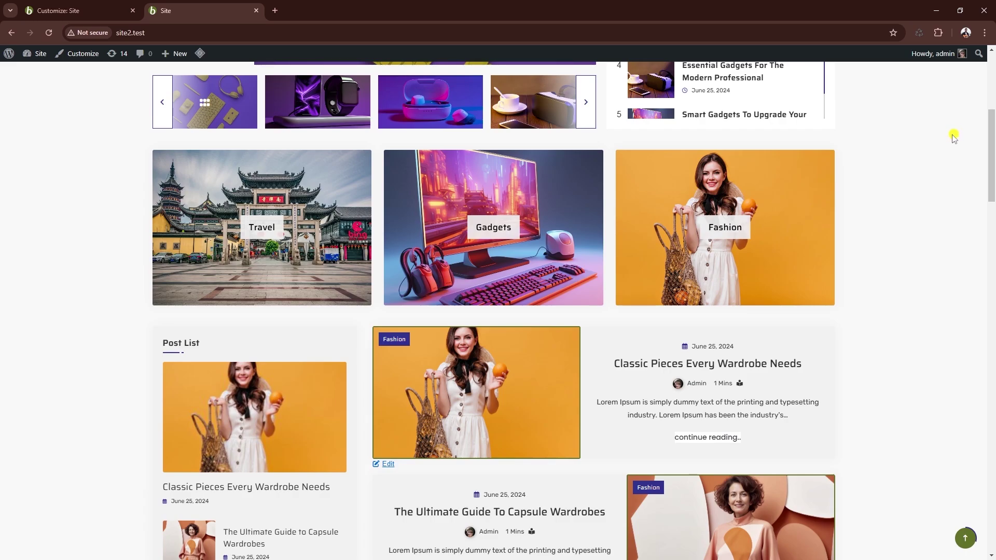
Step: Return to the customizer, open the Global SEO / Misc settings and examine the date options, choosing Published date and Wordpress default date
left_click(107, 15)
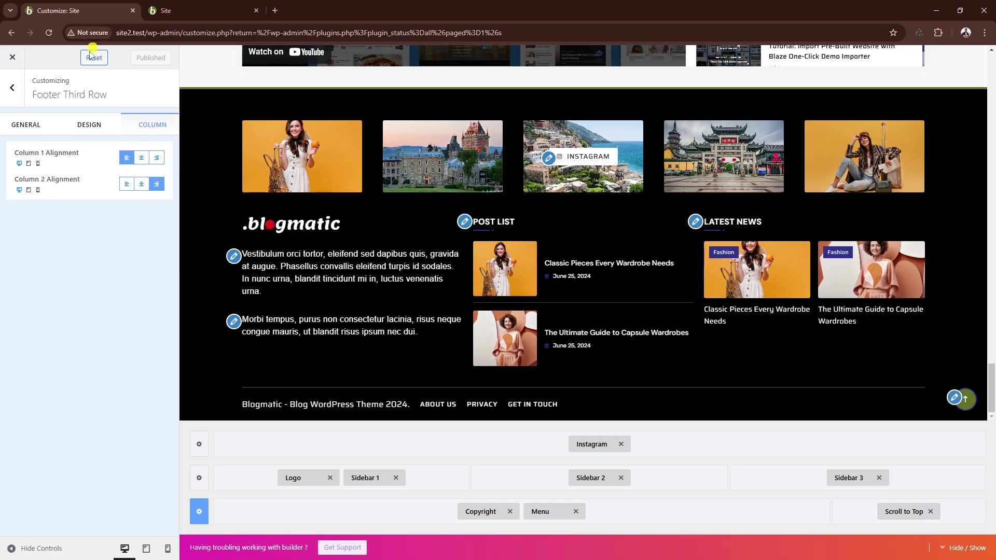
left_click(13, 87)
left_click(13, 86)
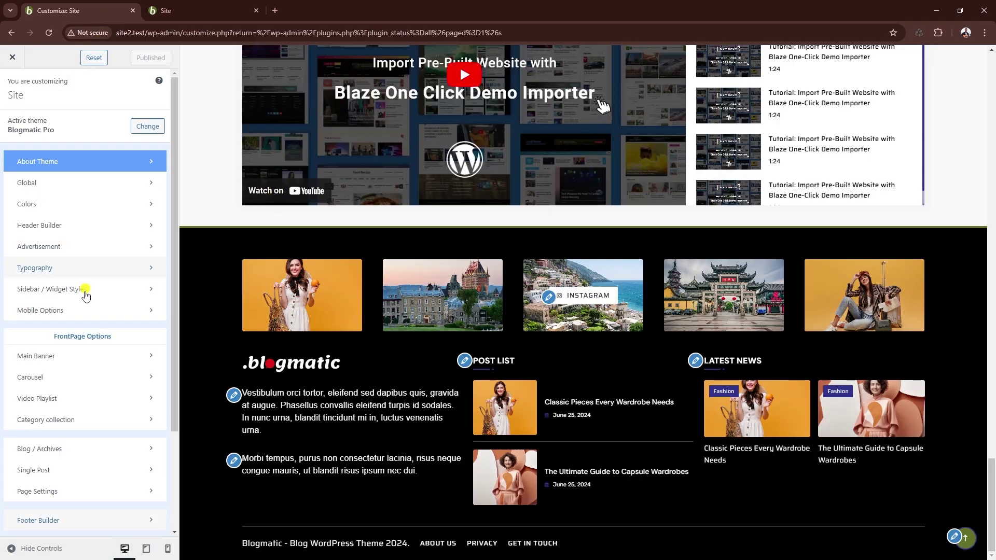
left_click(58, 189)
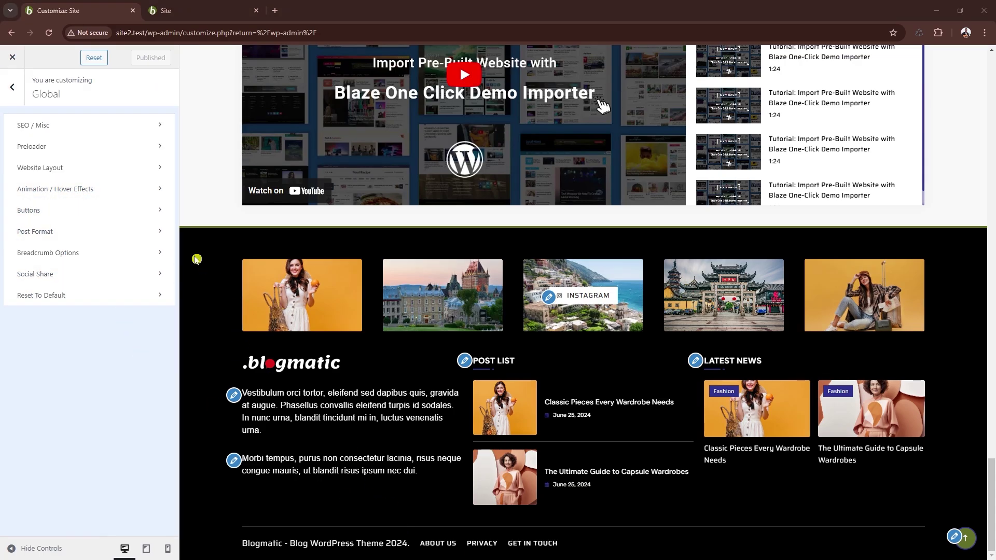
left_click(69, 129)
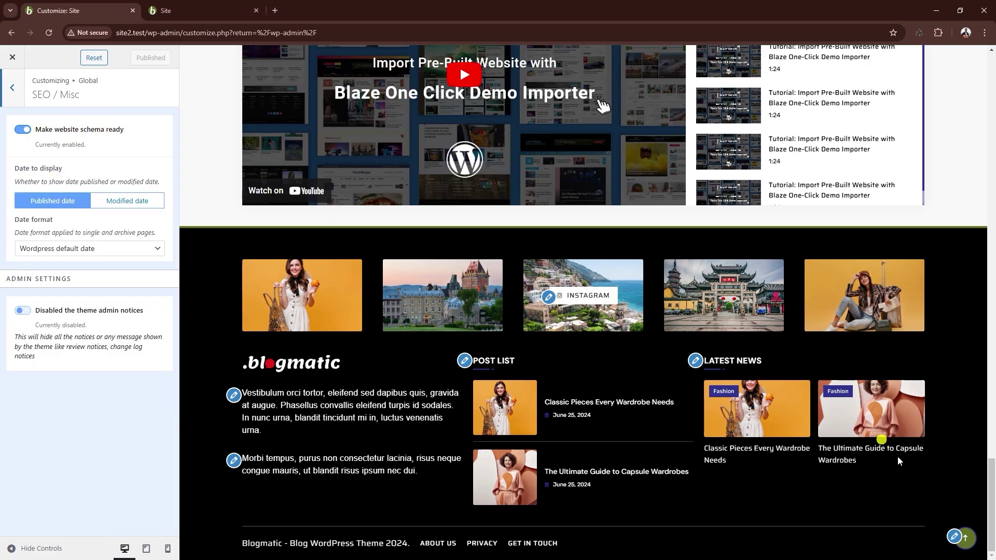
left_click(965, 538)
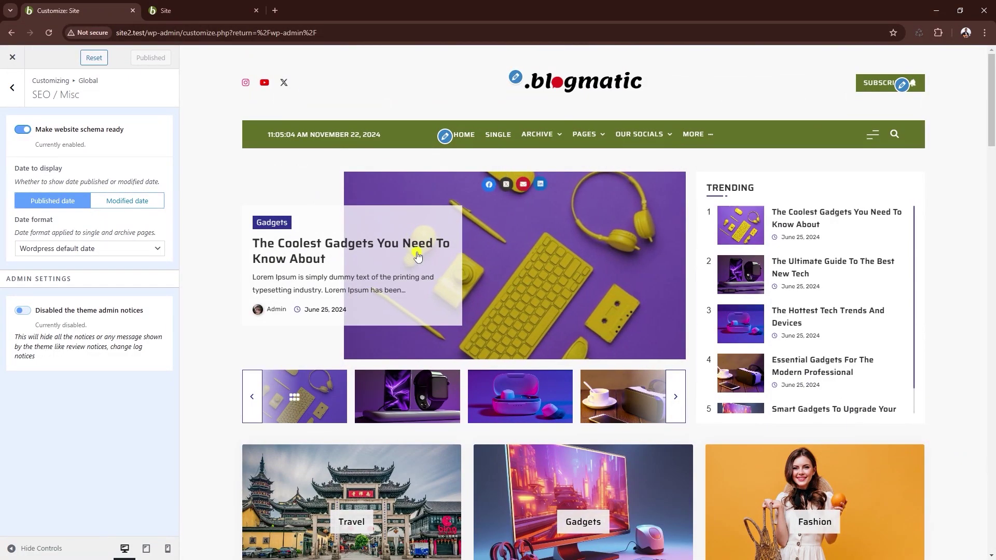
left_click(112, 202)
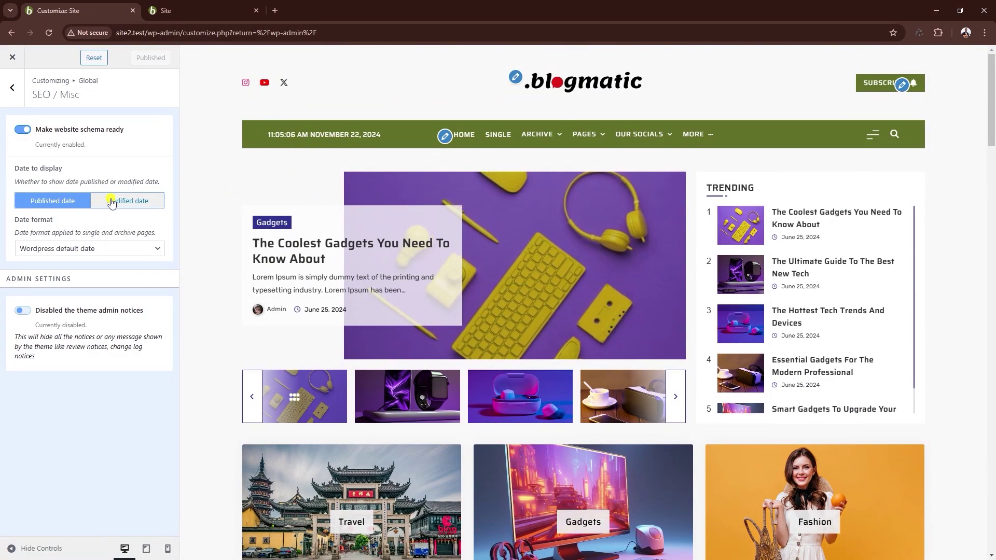
left_click(56, 201)
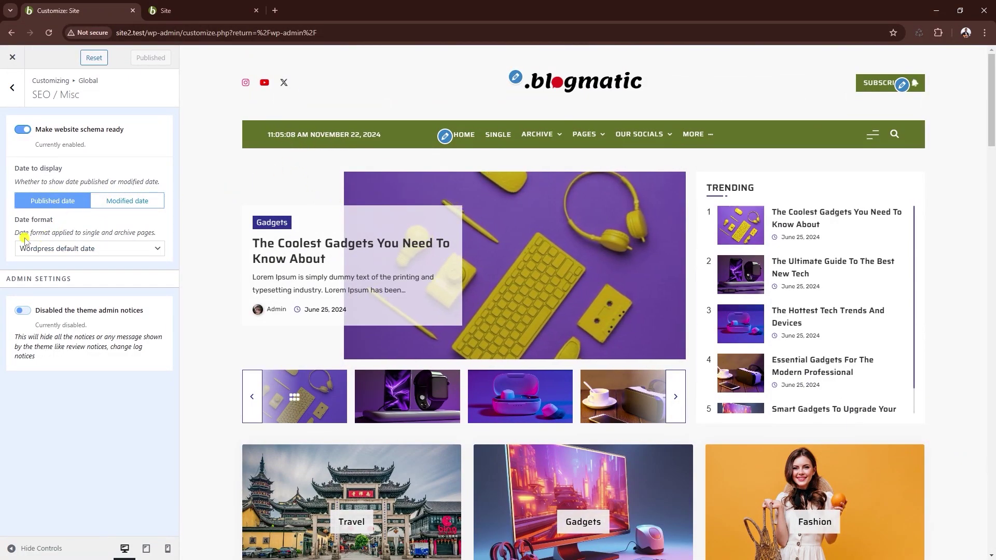
left_click(47, 249)
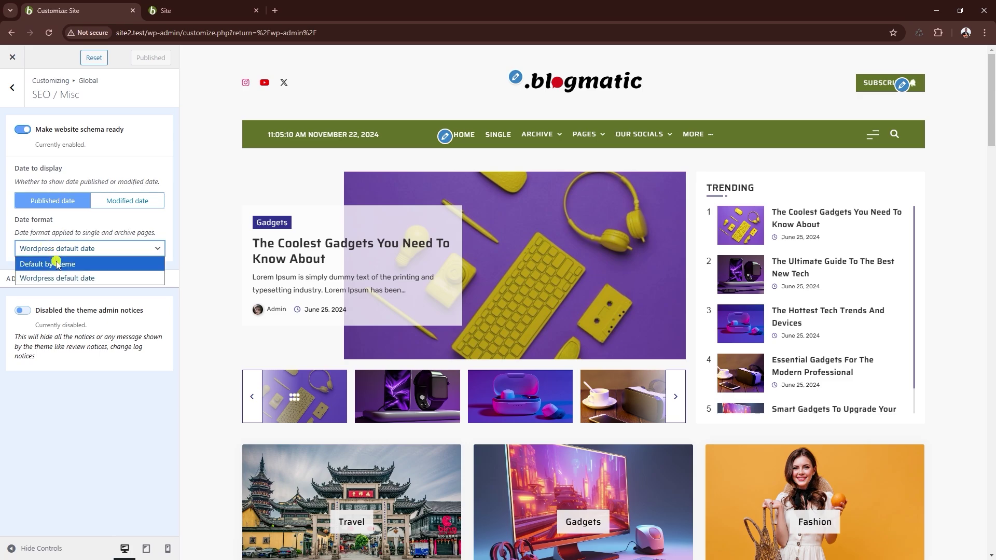
left_click(61, 283)
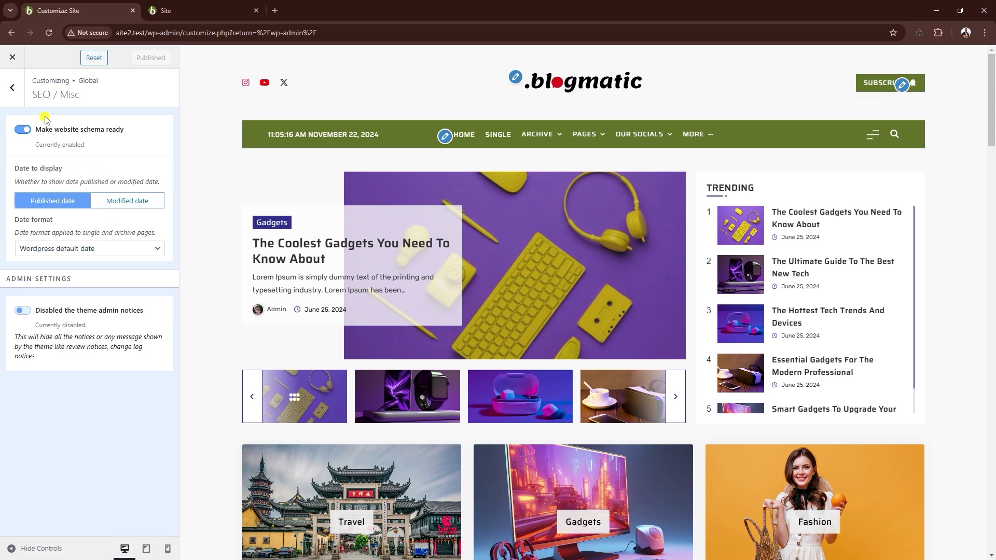
Step: Enable the site preloader in the Global Preloader settings and review the style and display options, keeping Effect One and On initial website load
left_click(16, 100)
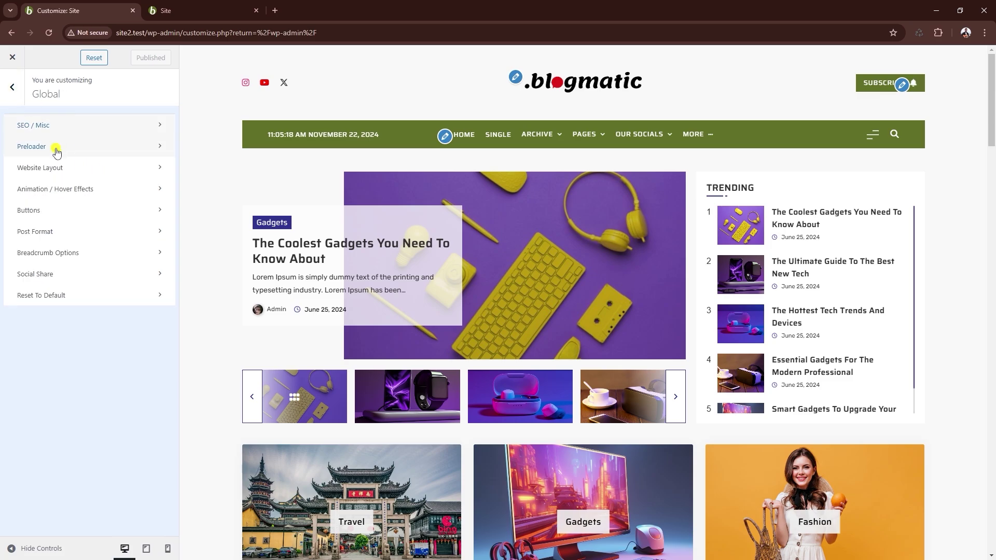
left_click(57, 151)
left_click(42, 131)
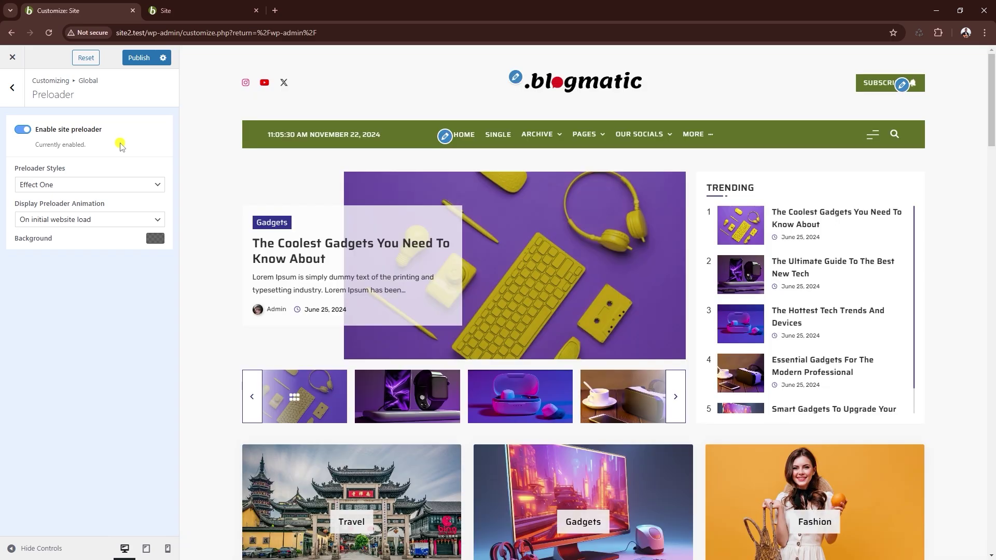
left_click(50, 186)
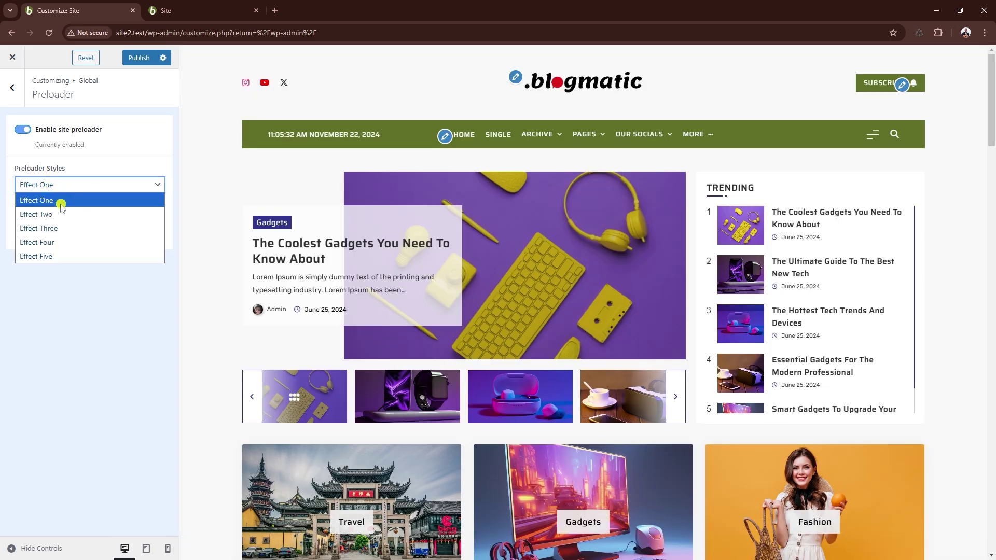
left_click(66, 272)
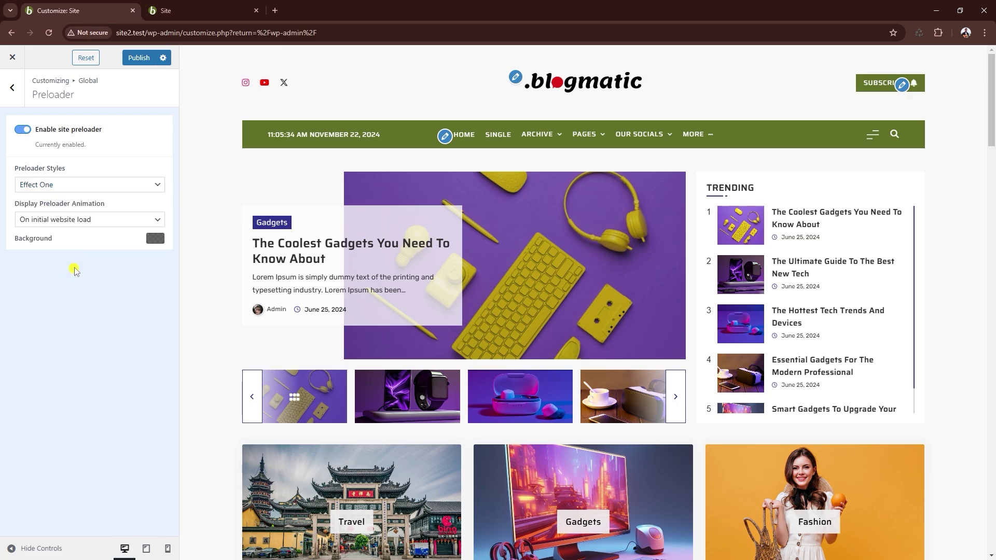
left_click(57, 224)
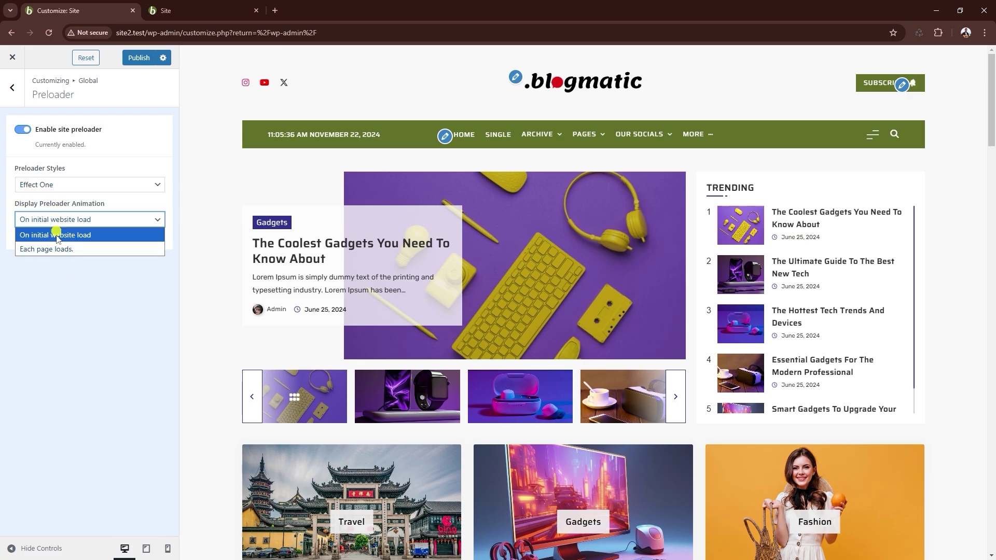
left_click(78, 291)
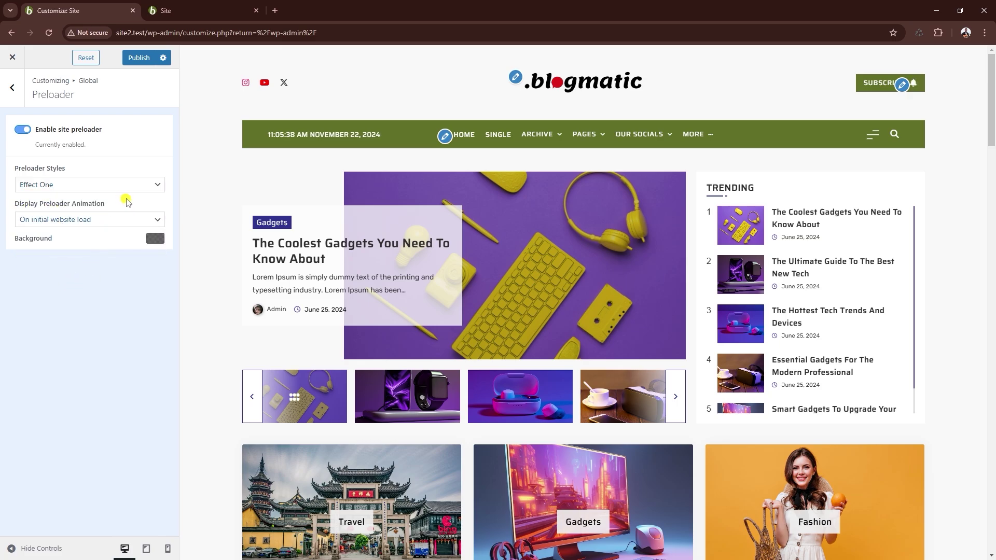
Step: Set the preloader background to the semi-transparent light pink FBC1C196 and publish the changes
left_click(155, 243)
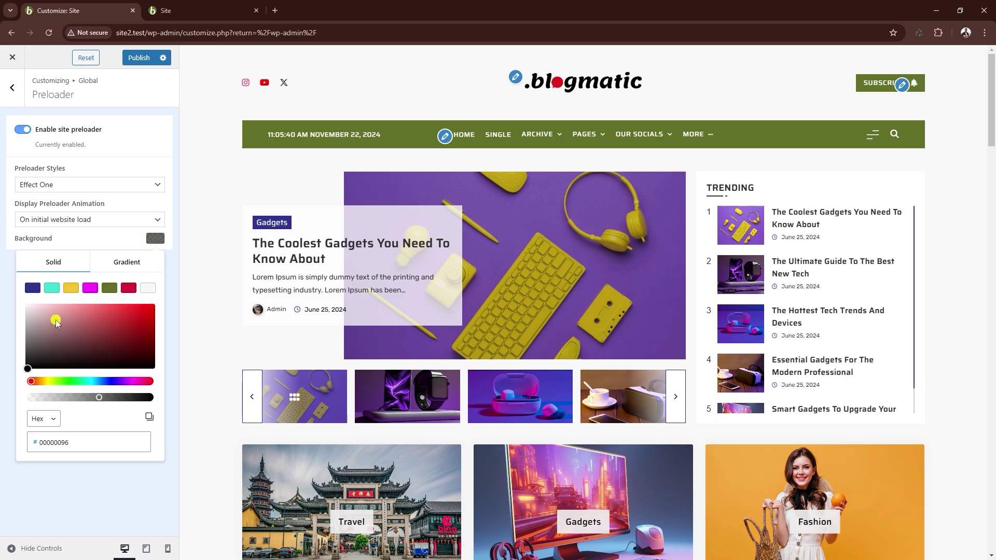
left_click_drag(56, 320, 58, 309)
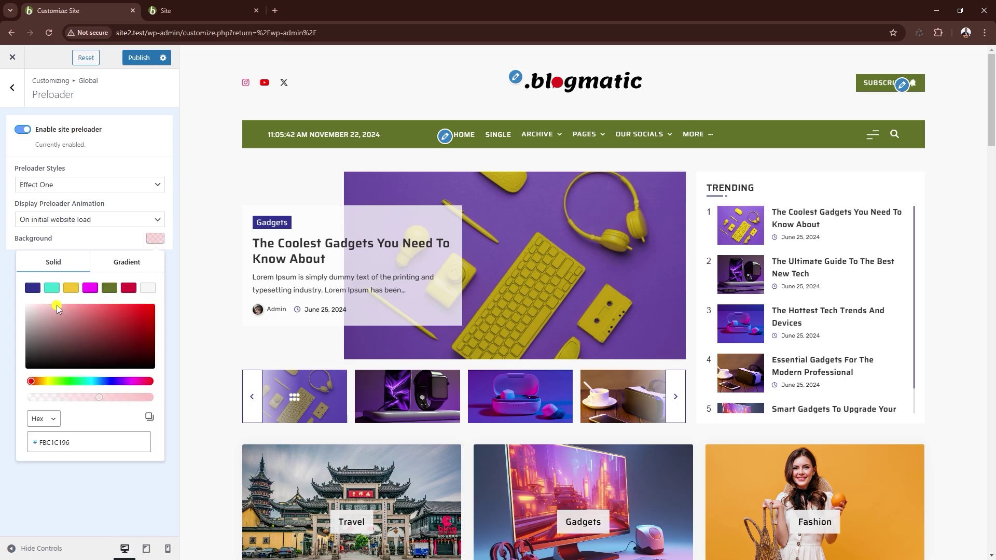
left_click(139, 60)
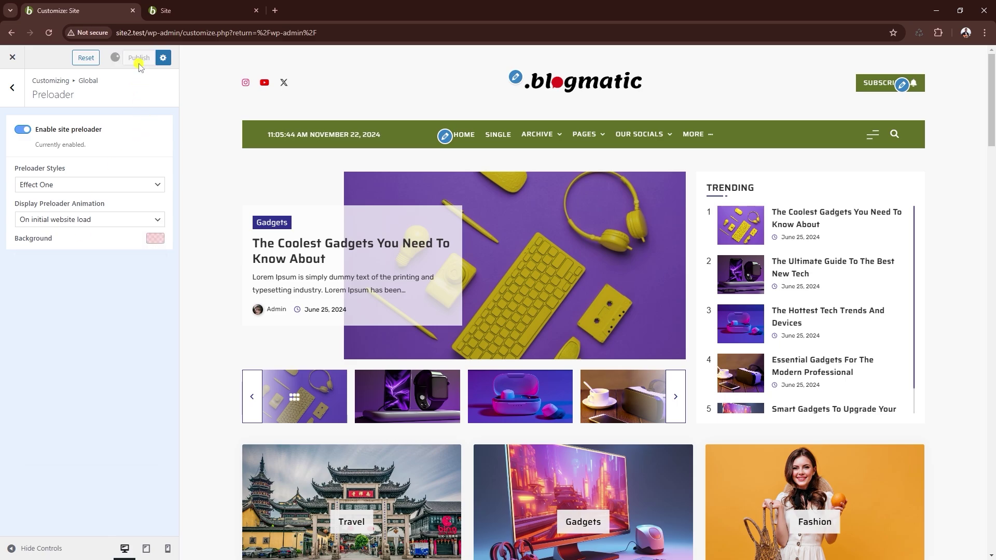
Step: Reload the live site to check the preloader, and return to the customizer
left_click(187, 17)
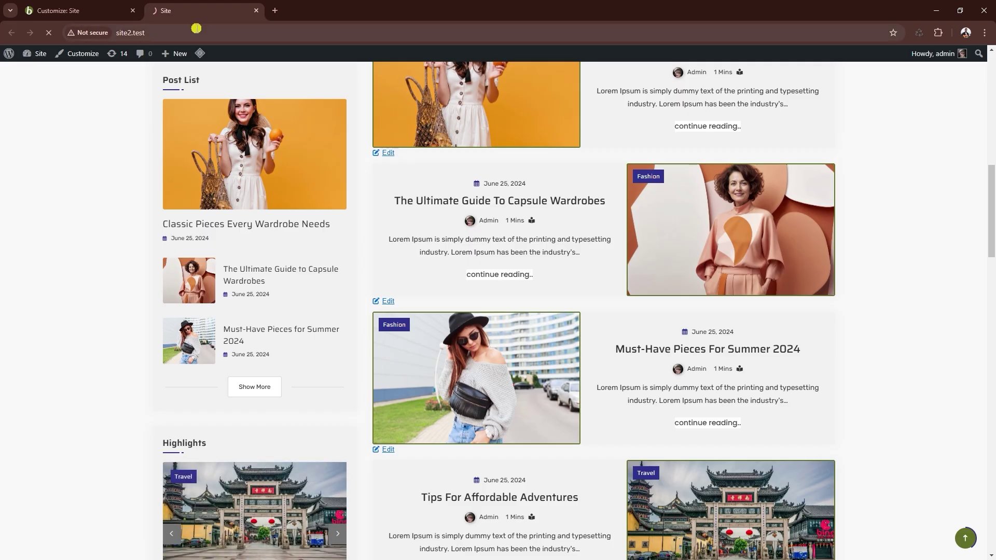
key("F5")
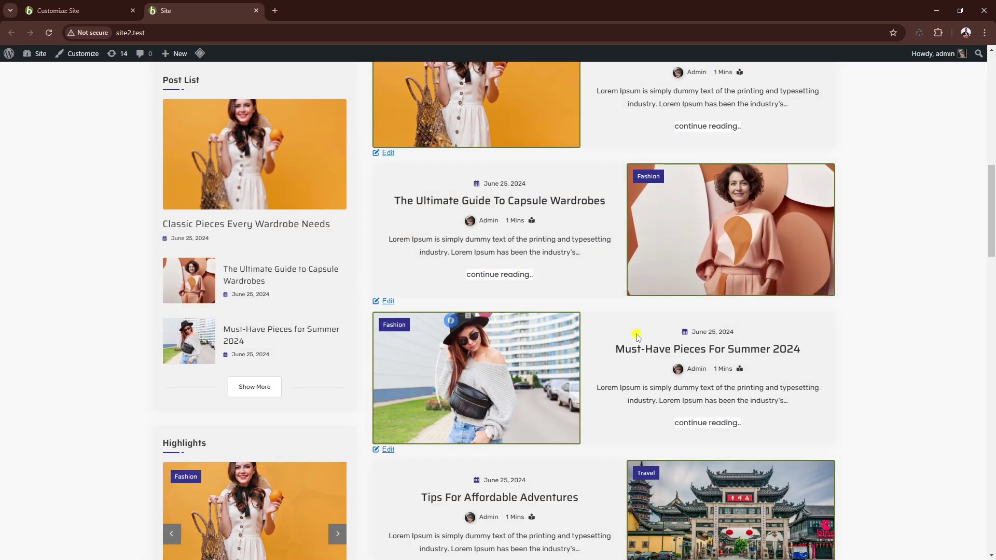
left_click(82, 10)
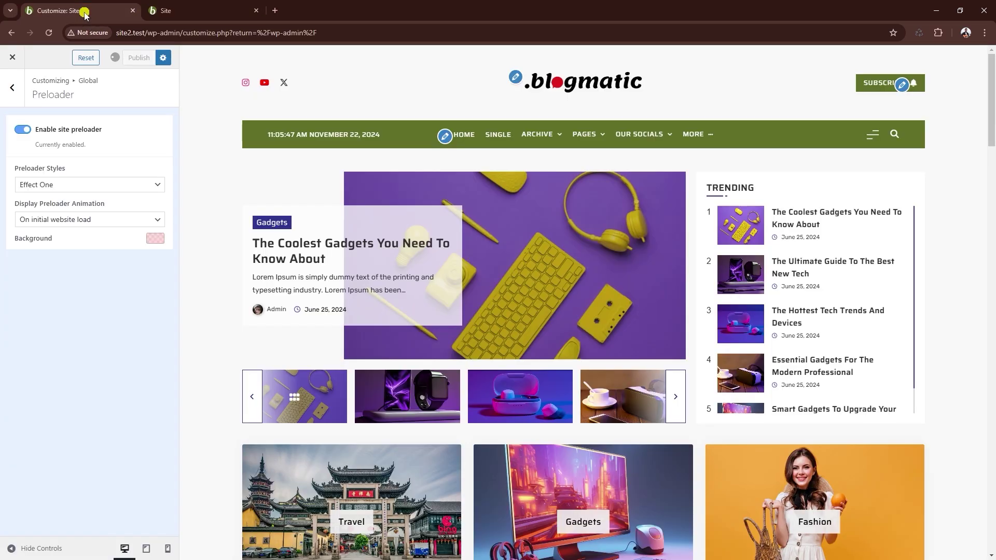
Step: Set the Global website layout to Boxed and make the container background color white
left_click(9, 98)
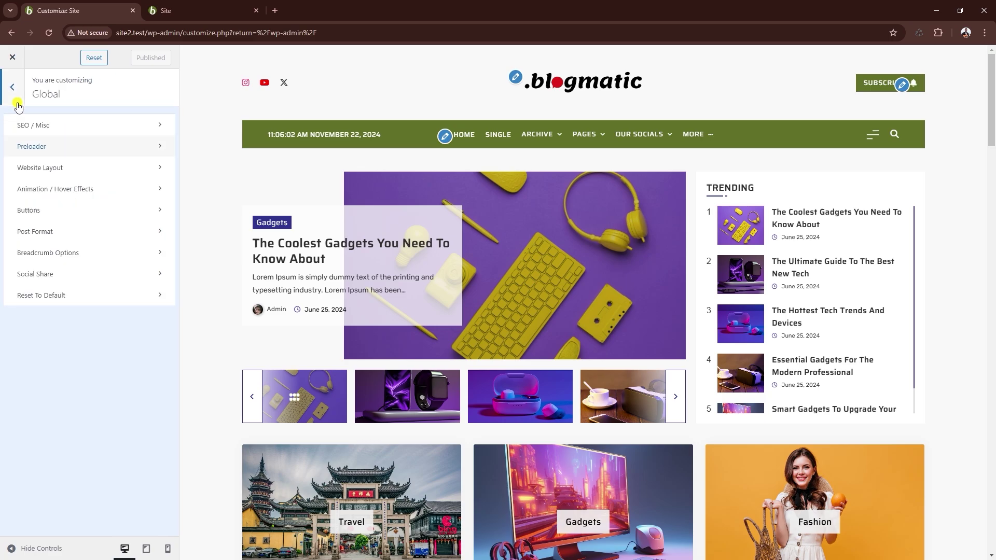
left_click(52, 173)
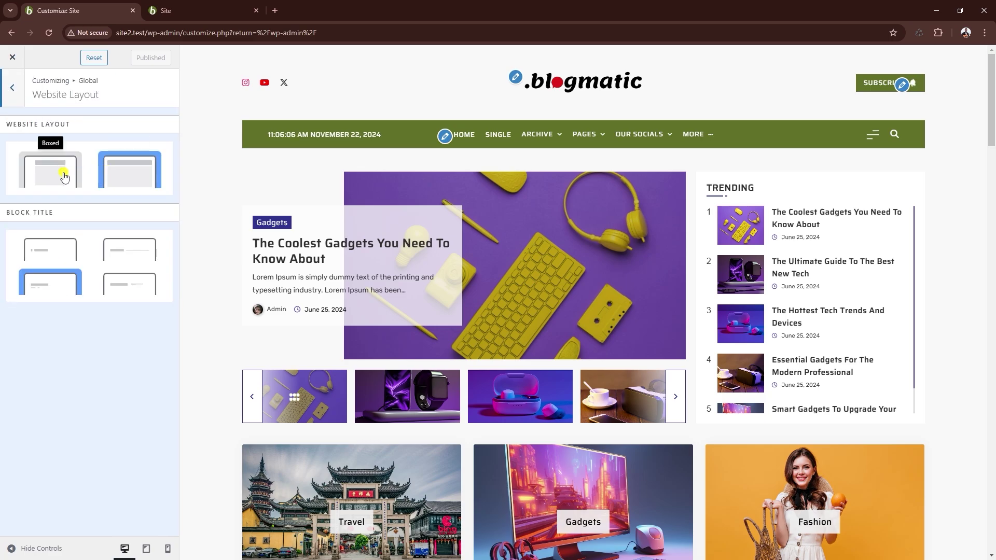
left_click(64, 177)
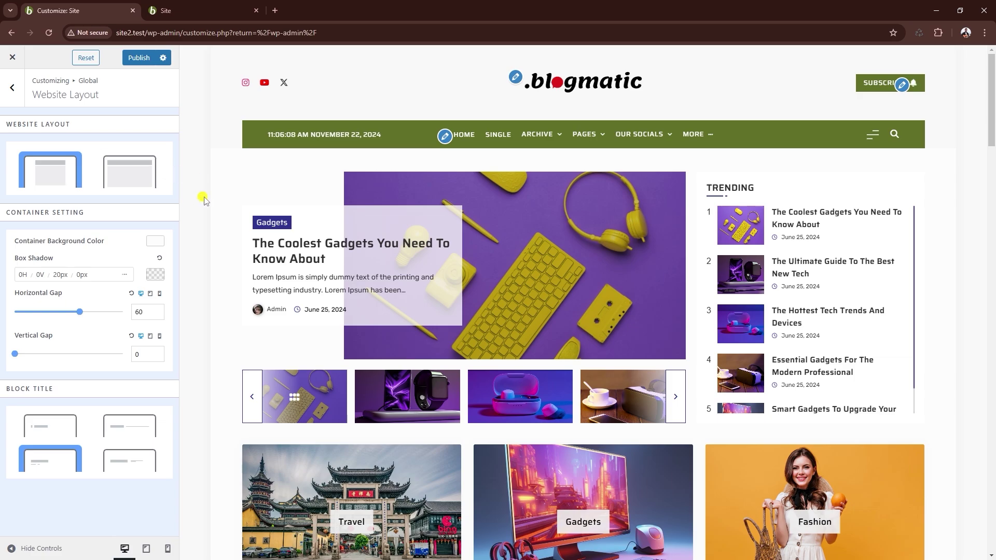
scroll(214, 200, "down", 5)
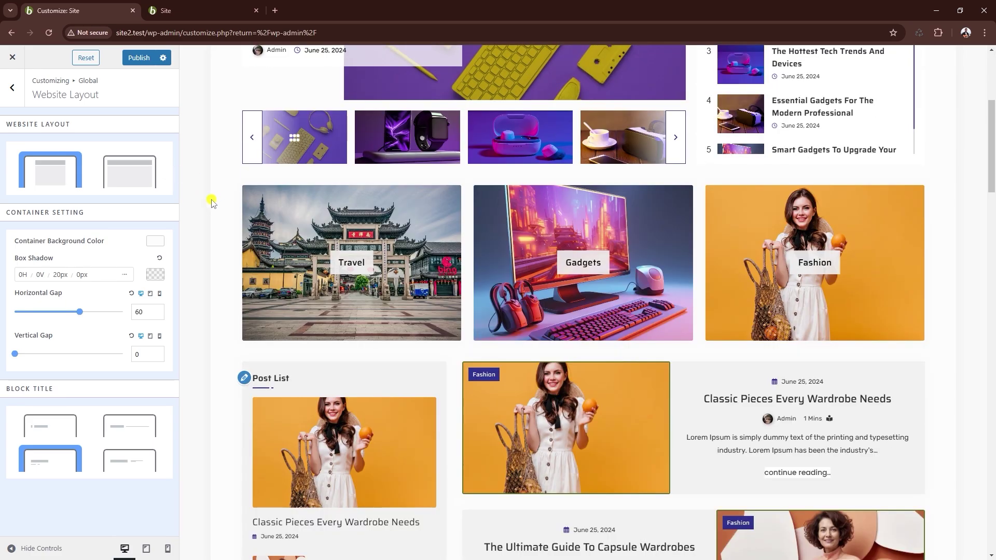
left_click(155, 241)
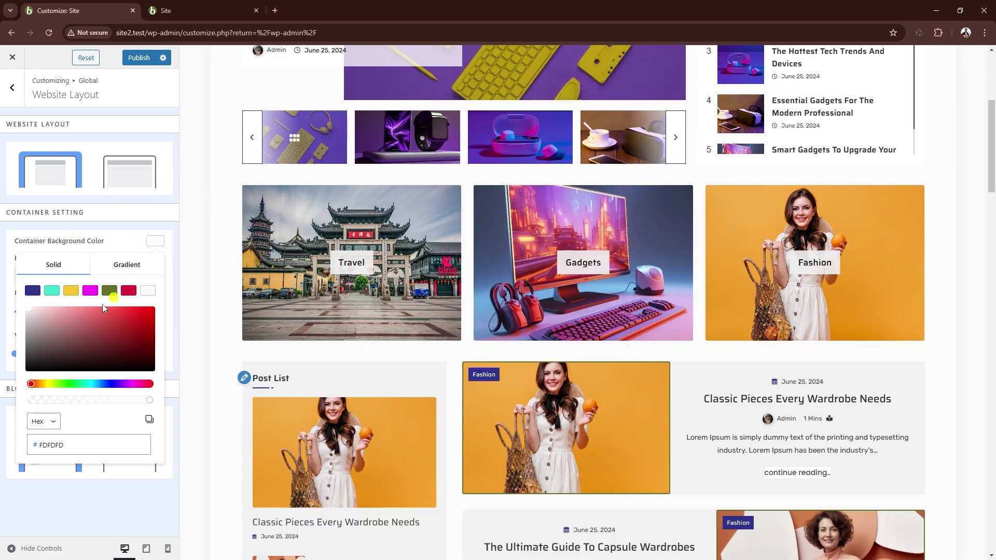
left_click_drag(120, 312, 14, 309)
left_click(85, 242)
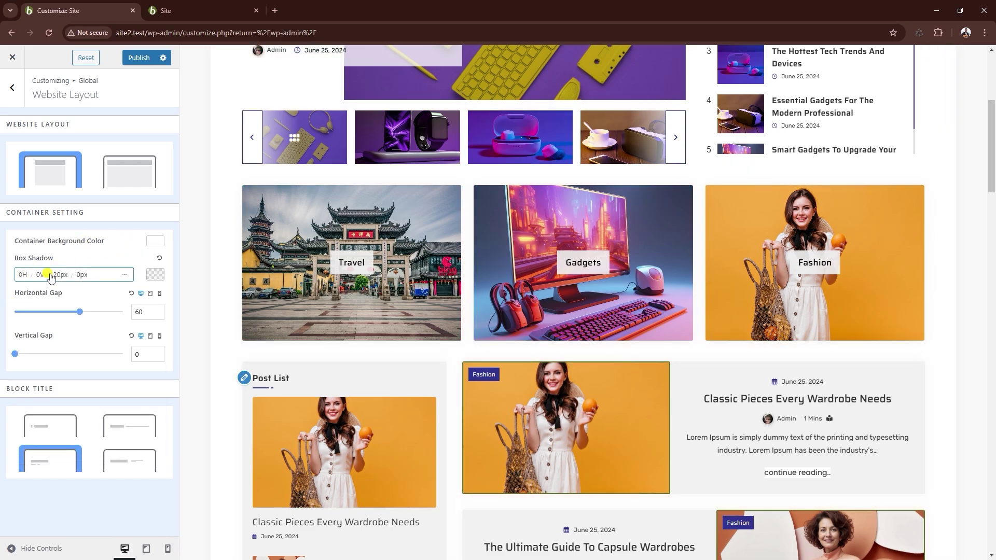
Step: Set the container's box shadow color to the semi-transparent green 1DCC1A38
left_click(52, 275)
left_click(154, 274)
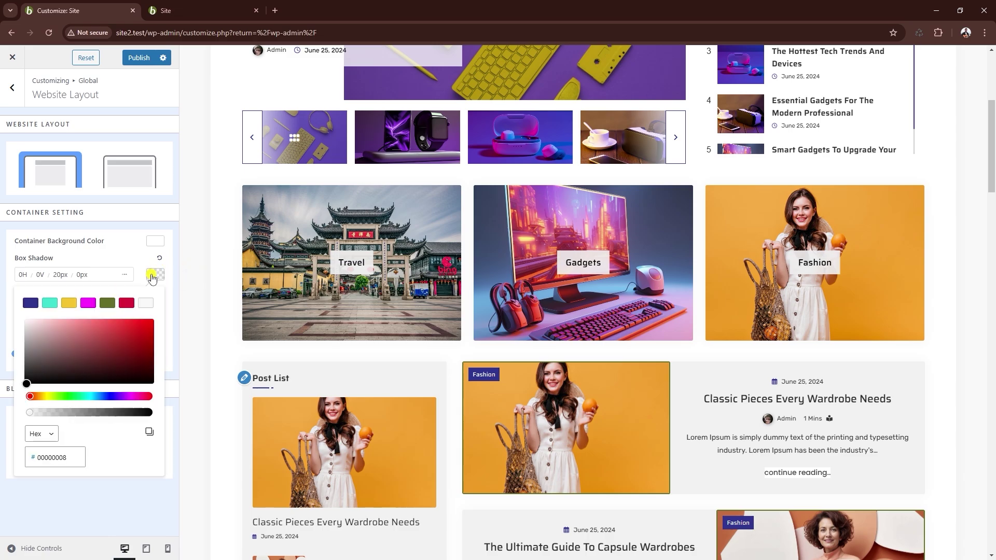
left_click(130, 328)
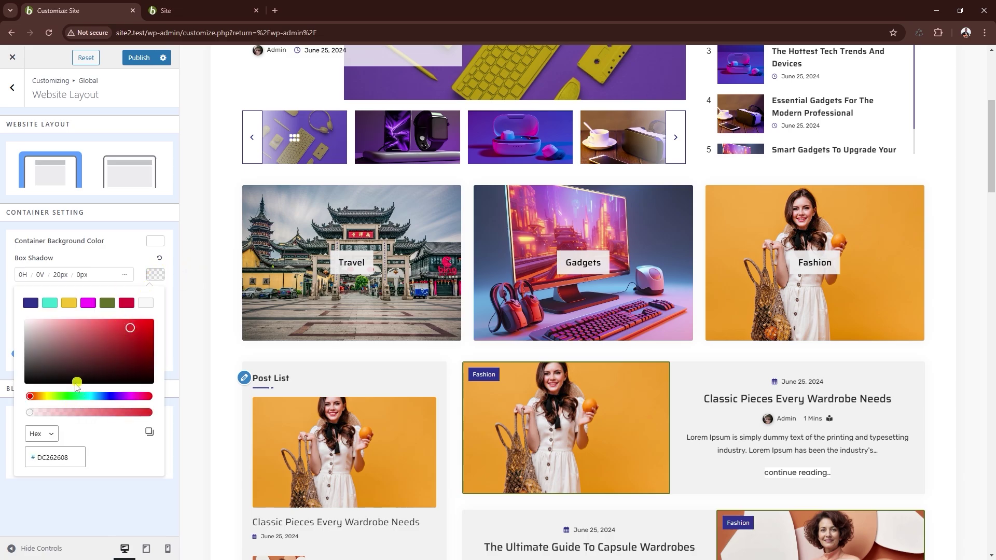
mouse_move(58, 412)
left_mouse_down()
mouse_move(68, 413)
mouse_move(55, 413)
left_mouse_up()
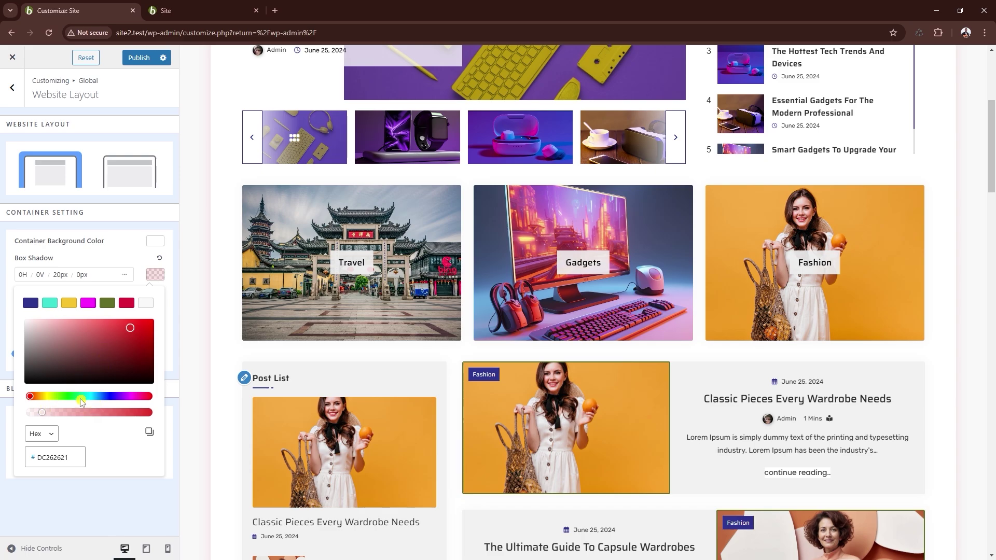
left_click_drag(81, 399, 70, 398)
left_click_drag(129, 328, 137, 335)
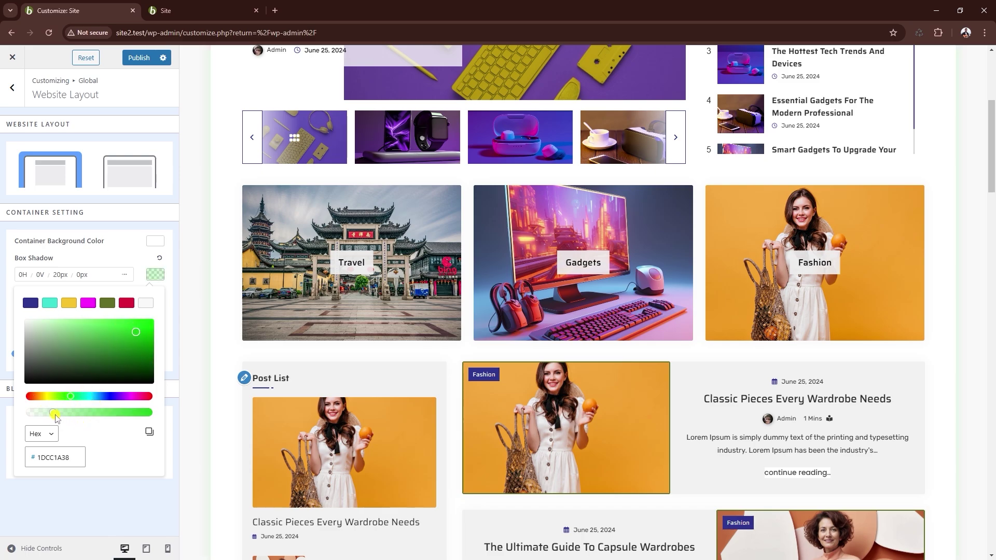
left_click(115, 253)
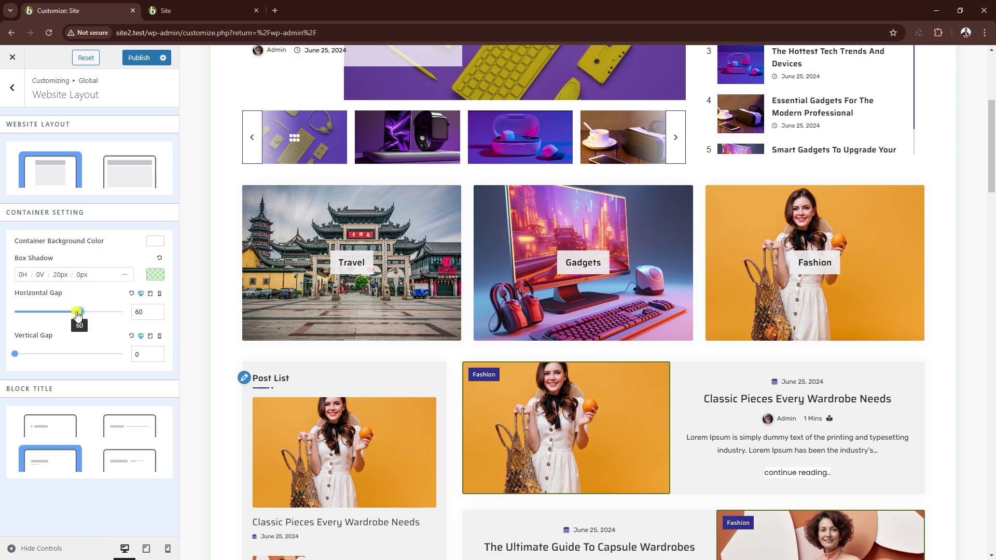
Step: Set the boxed container's horizontal gap to 50 and its vertical gap to 35
mouse_move(79, 312)
left_mouse_down()
mouse_move(13, 315)
mouse_move(124, 314)
mouse_move(64, 310)
left_mouse_up()
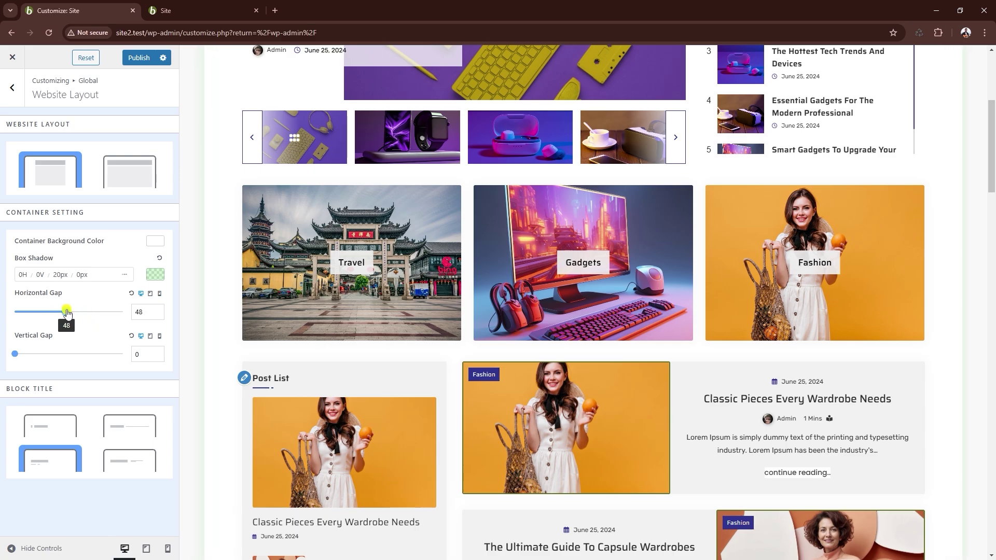
left_click(156, 309)
left_click(156, 308)
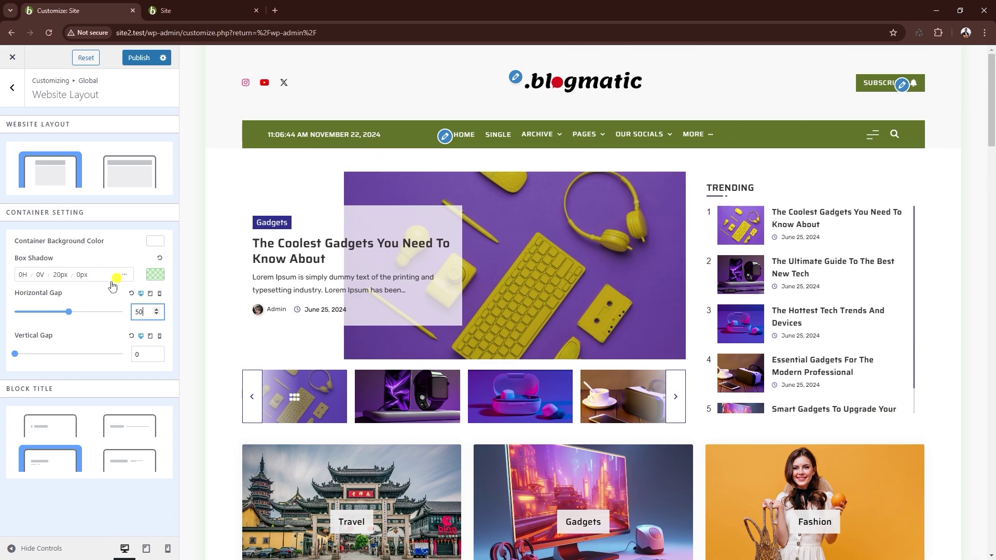
left_click_drag(16, 356, 53, 356)
left_click(157, 352)
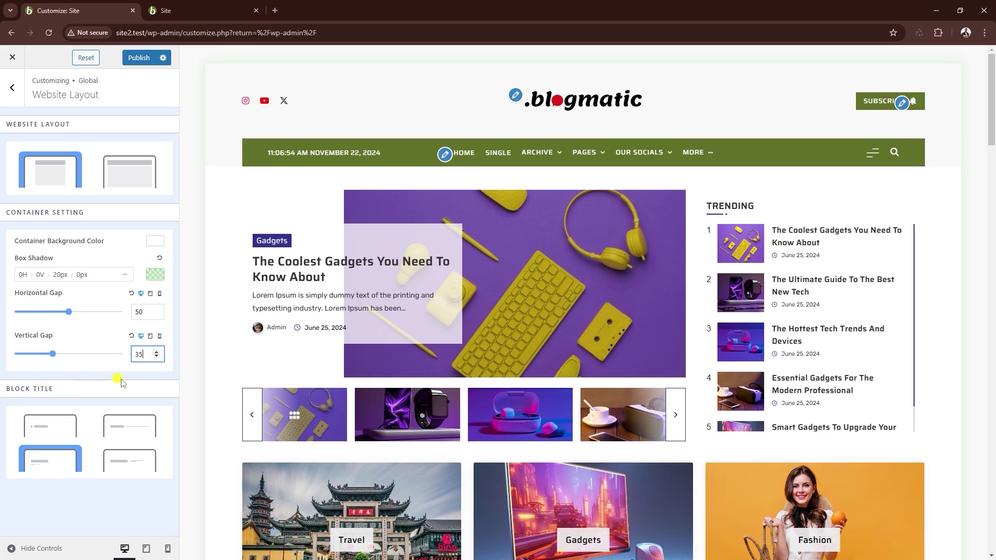
Step: Try the other block title styles on the Post List heading and keep the one with a single full-width line beside the title
scroll(205, 389, "down", 5)
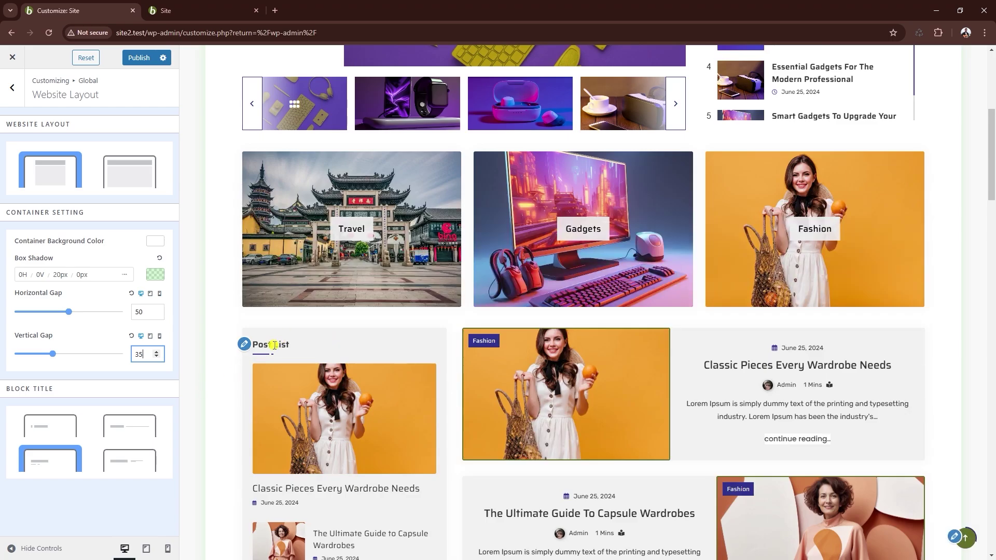
left_click(45, 428)
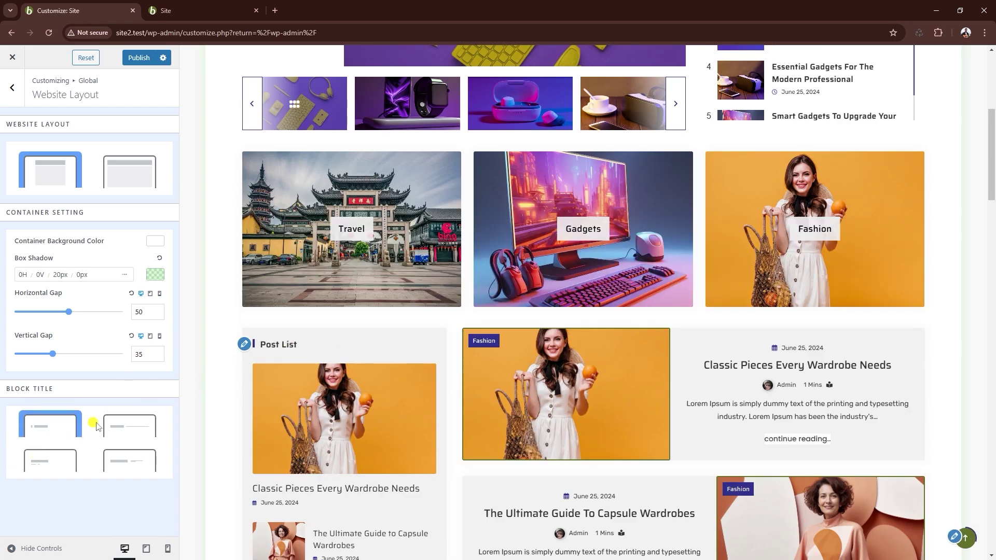
left_click(136, 424)
left_click(132, 461)
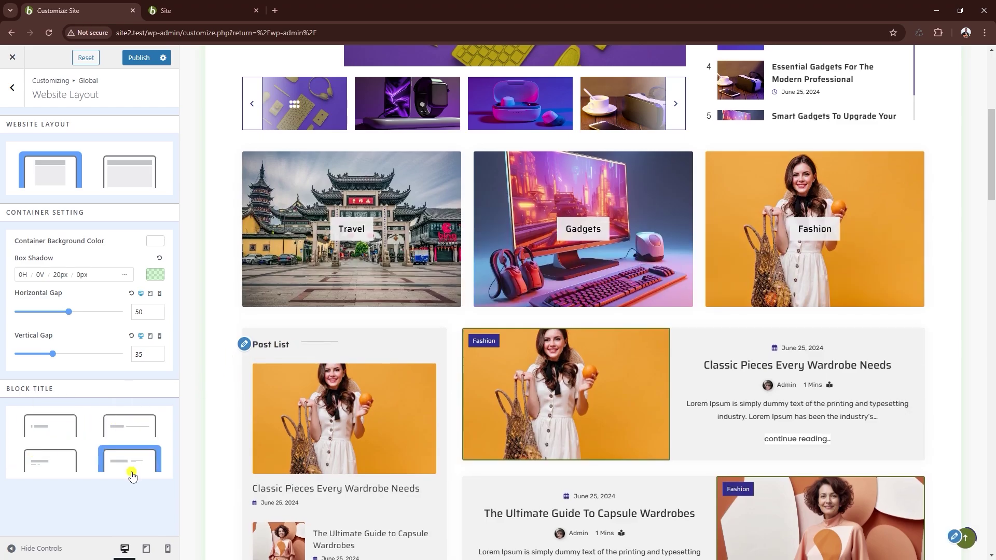
left_click(132, 429)
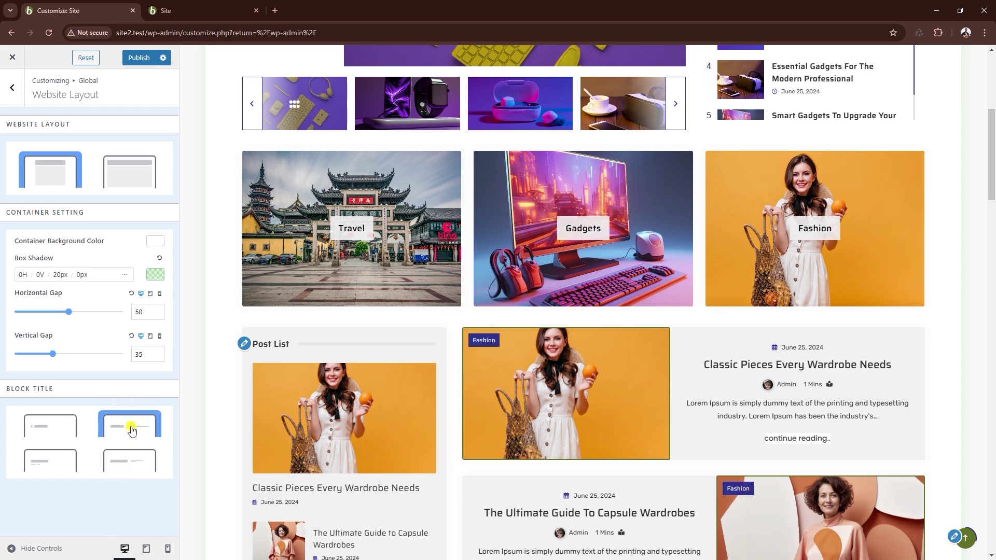
scroll(239, 384, "down", 1)
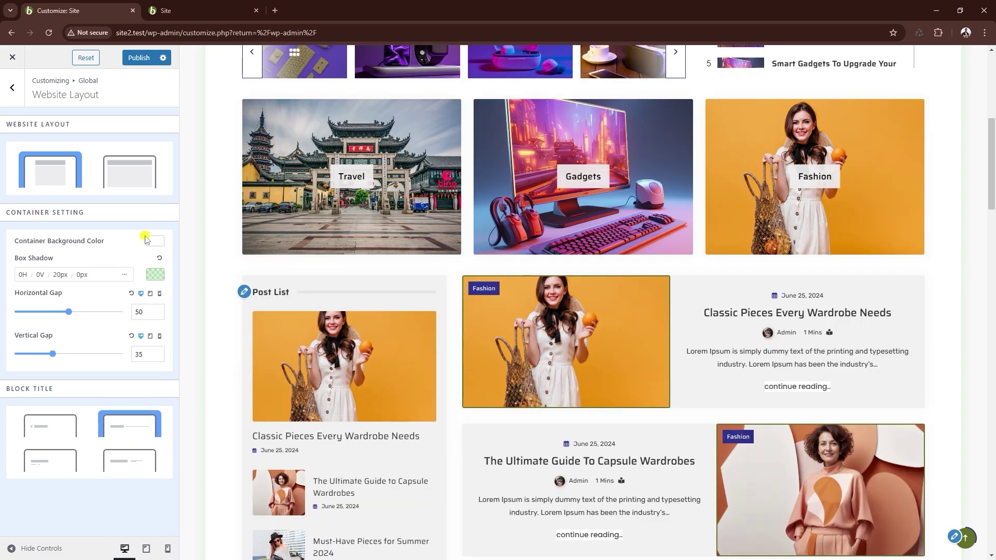
Step: In the Global Animation / Hover Effects settings, try Effect Two for the post title hover effect, then choose Effect Three
left_click(12, 87)
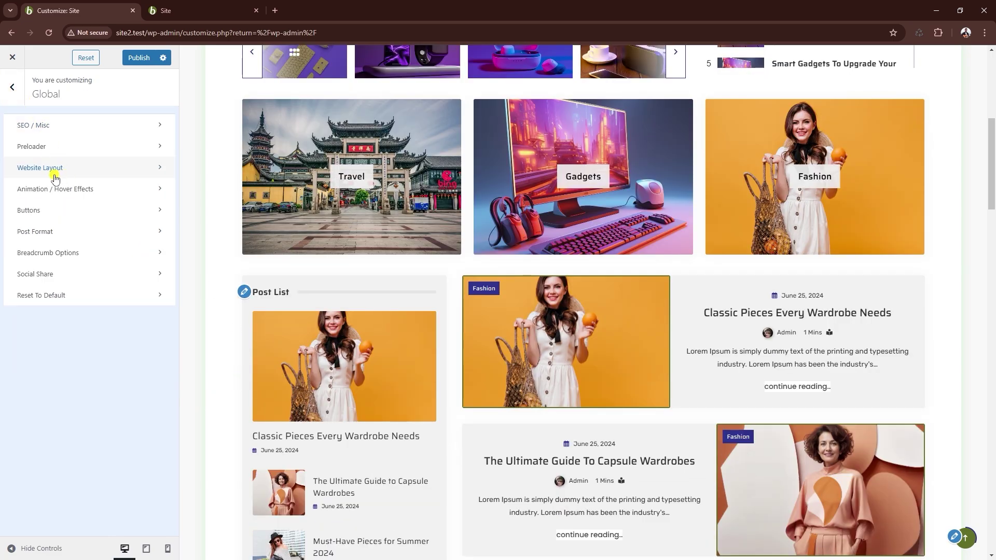
left_click(48, 191)
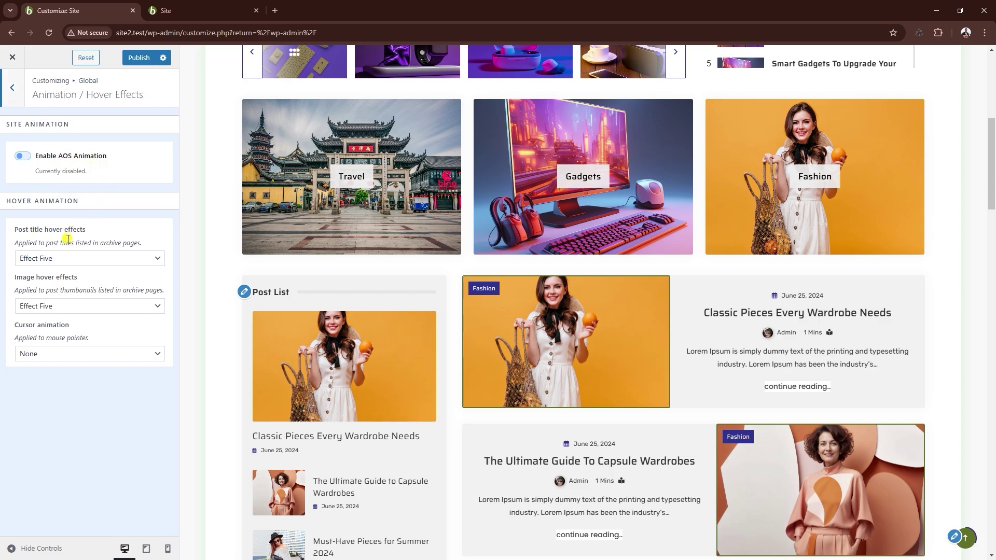
left_click(66, 258)
key("Escape")
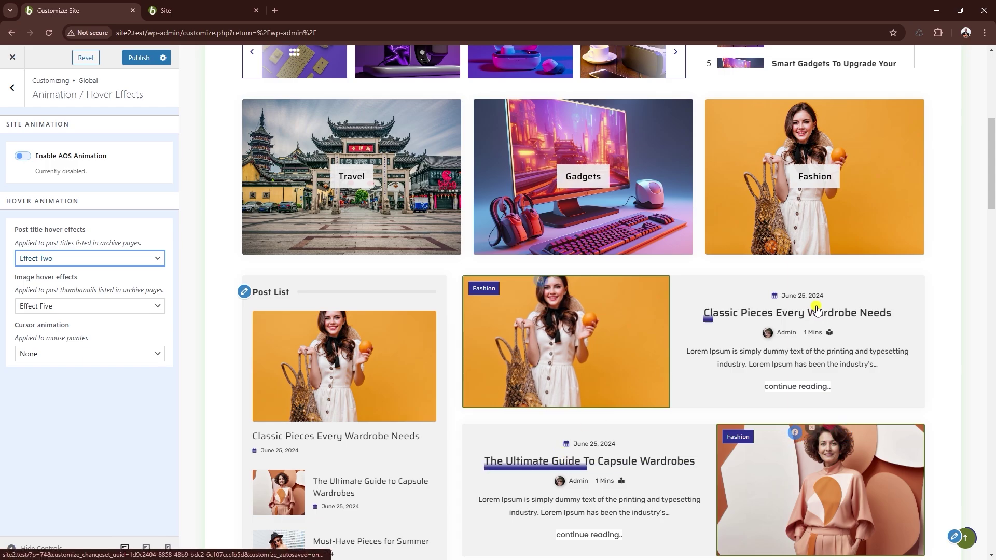
left_click(23, 258)
left_click(49, 315)
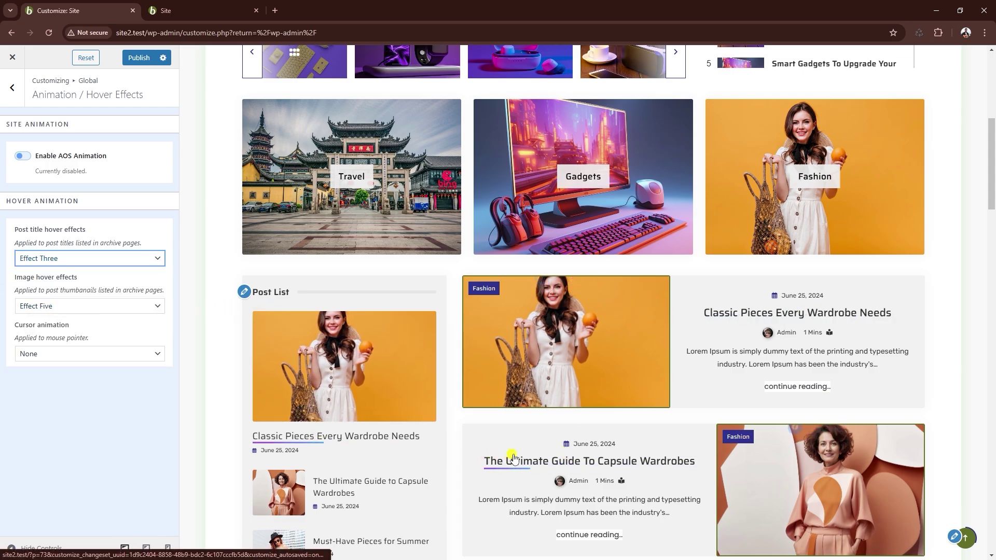
Step: Set the image hover effects to Effect One and view the available cursor animation options
scroll(521, 466, "down", 1)
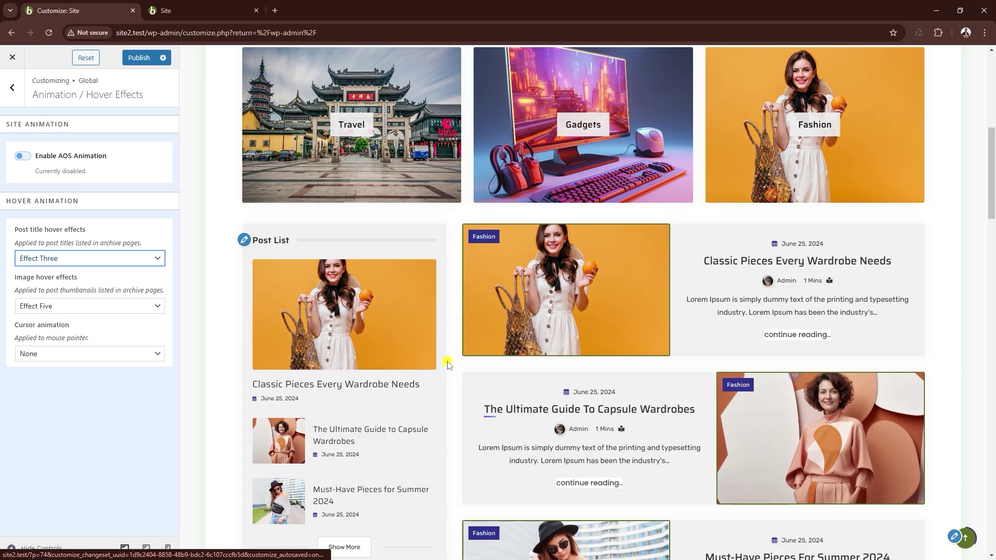
left_click(70, 306)
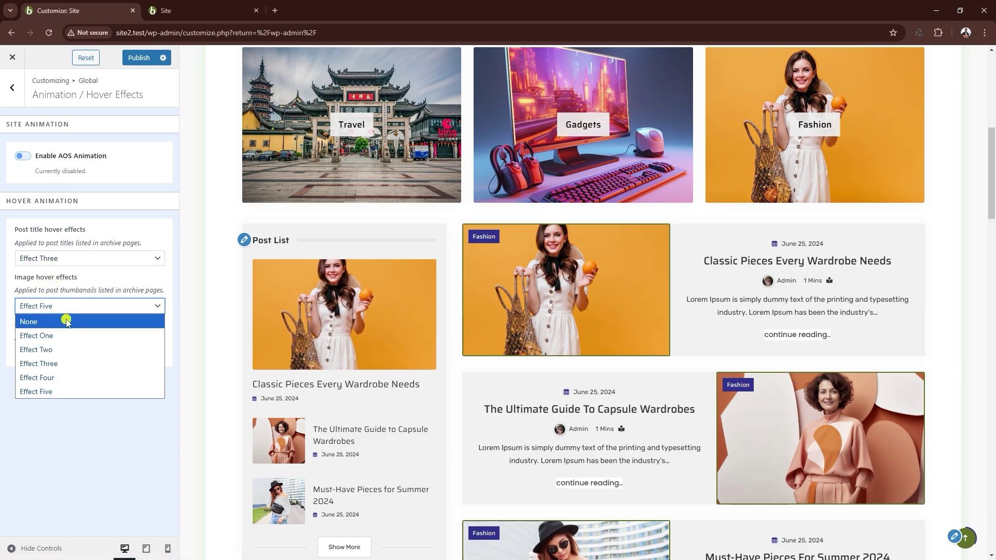
left_click(59, 334)
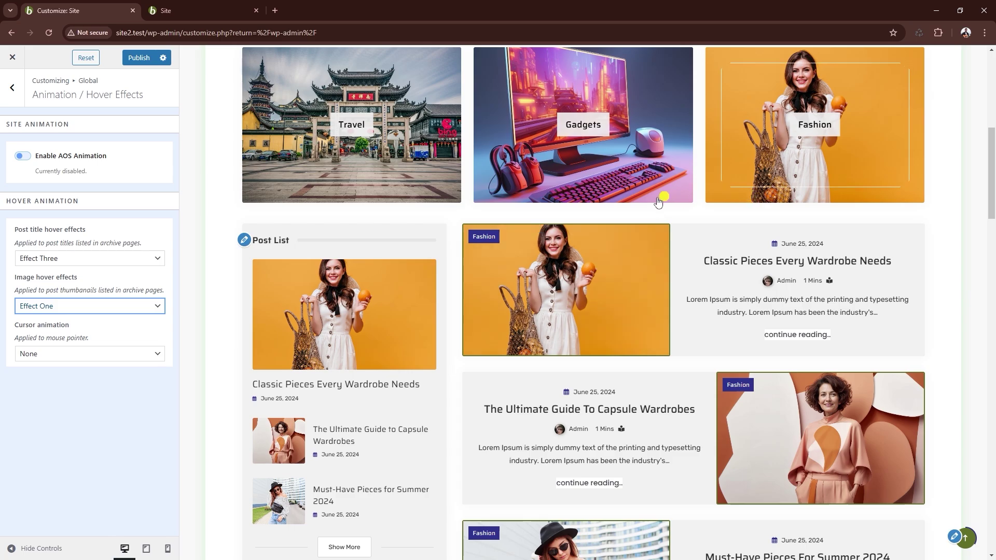
scroll(757, 287, "down", 3)
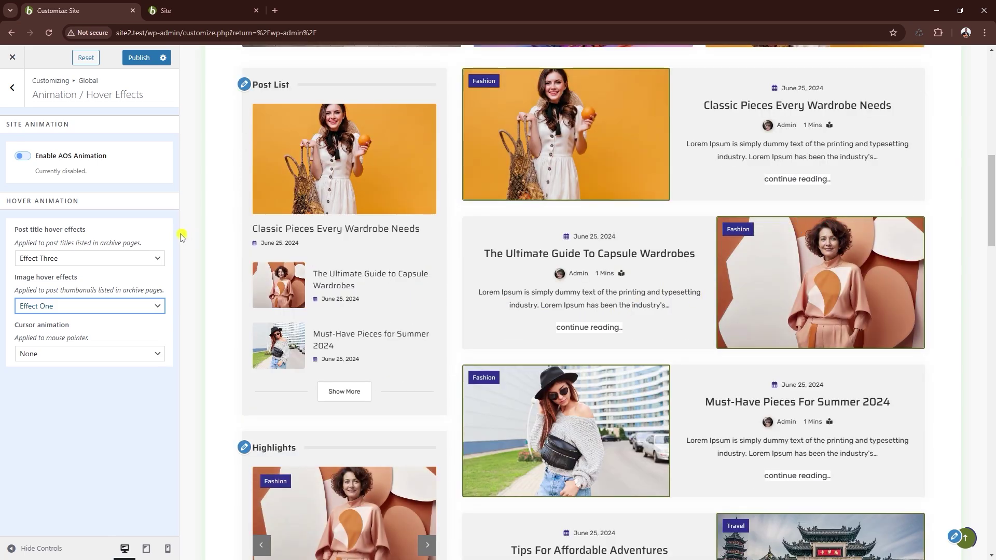
left_click(43, 359)
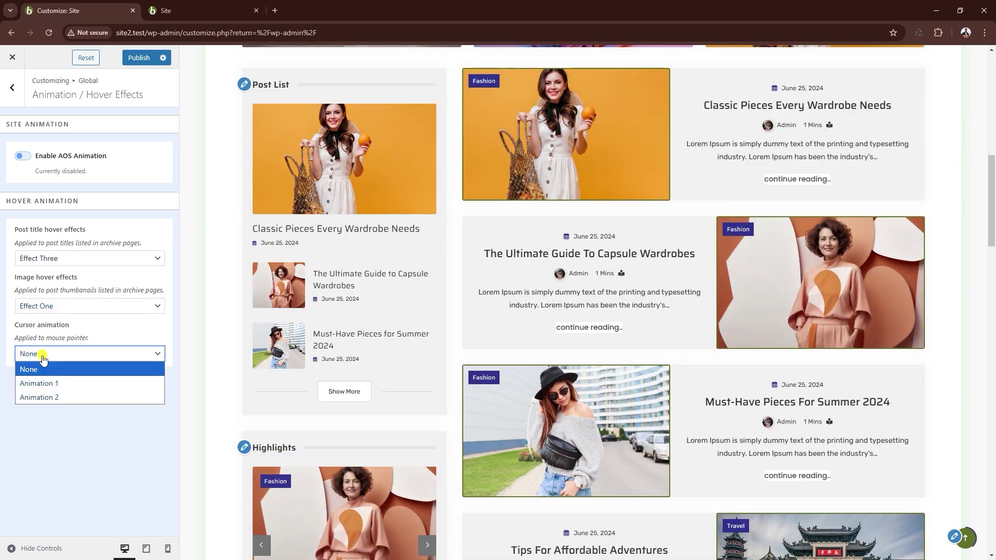
left_click(88, 419)
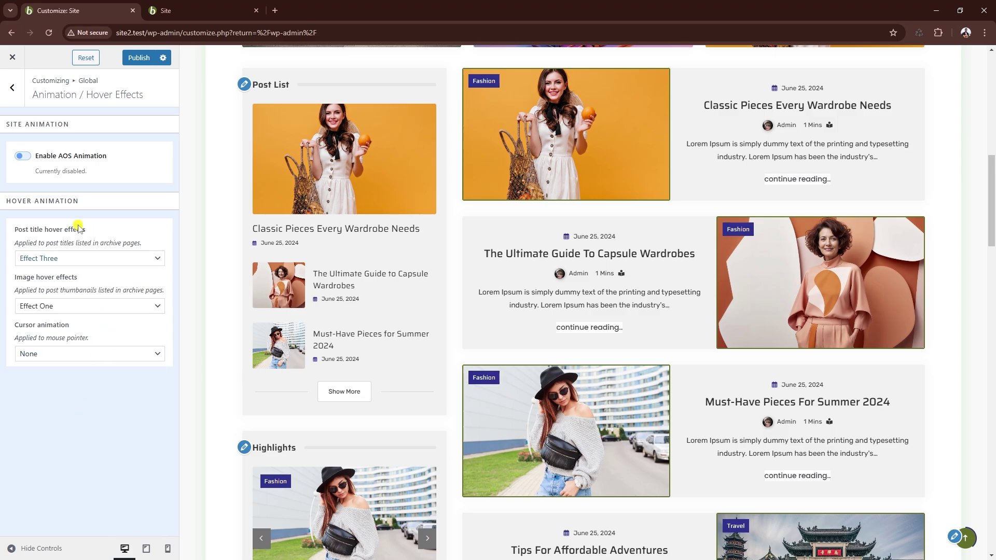
Step: In the Global Buttons settings, change the button label to "Read More"
left_click(11, 93)
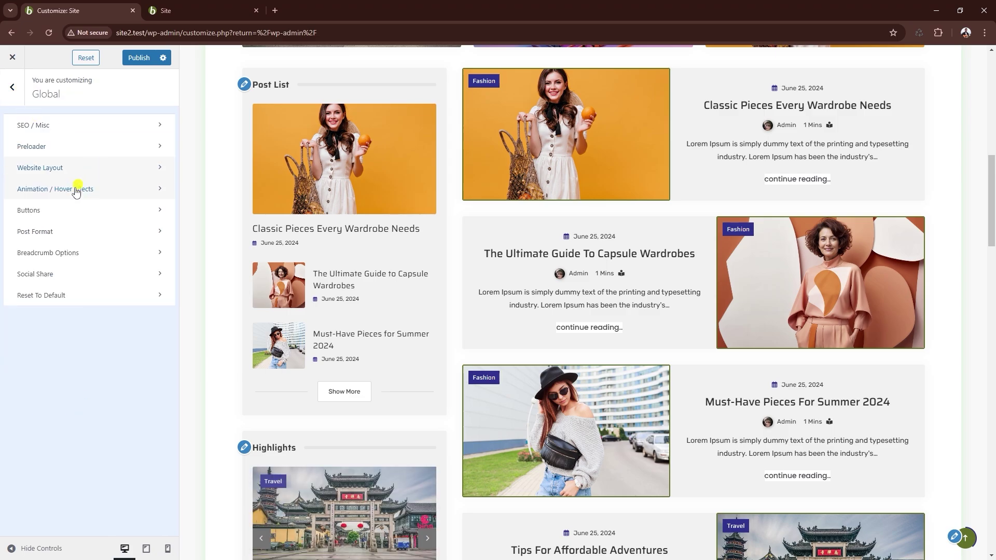
left_click(61, 213)
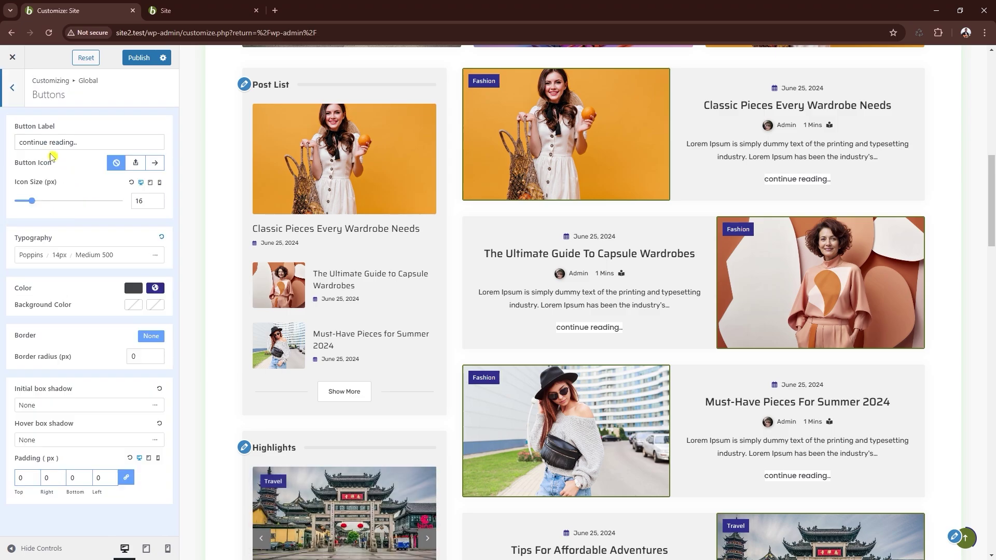
left_click(89, 143)
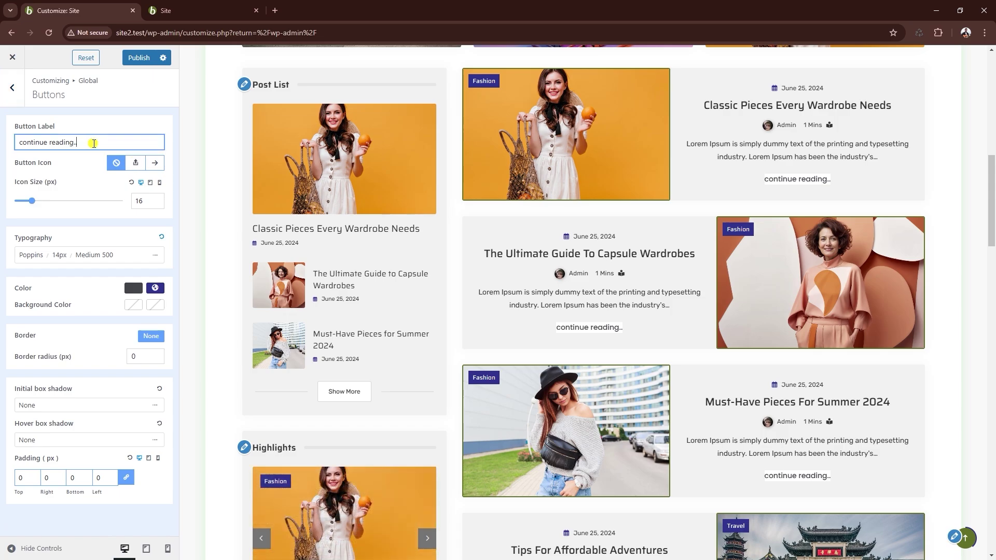
key("BackSpace")
key("BackSpace")
key("BackSpace")
key("BackSpace")
key("BackSpace")
key("BackSpace")
key("BackSpace")
key("BackSpace")
key("BackSpace")
key("BackSpace")
key("BackSpace")
key("BackSpace")
key("BackSpace")
key("BackSpace")
key("BackSpace")
key("BackSpace")
key("BackSpace")
key("BackSpace")
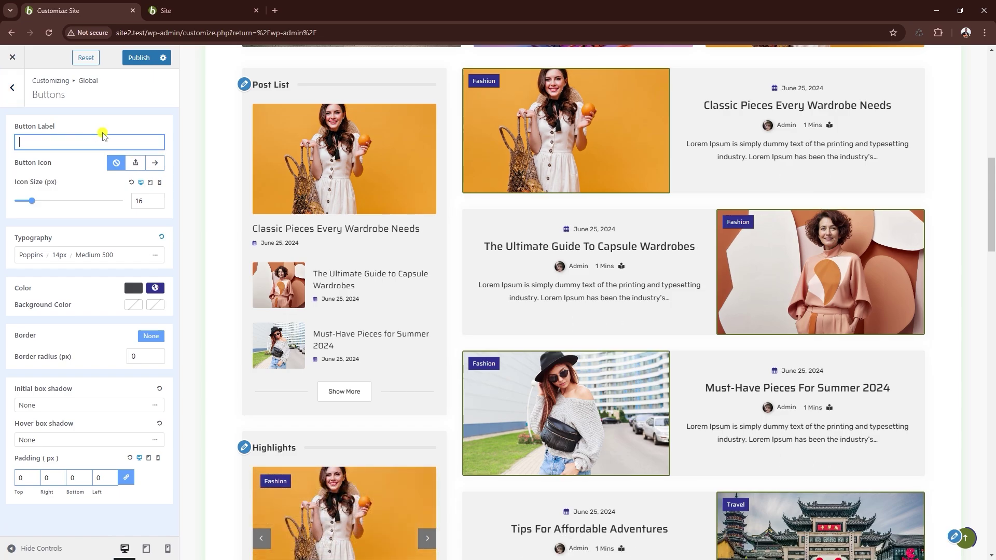
type("Re")
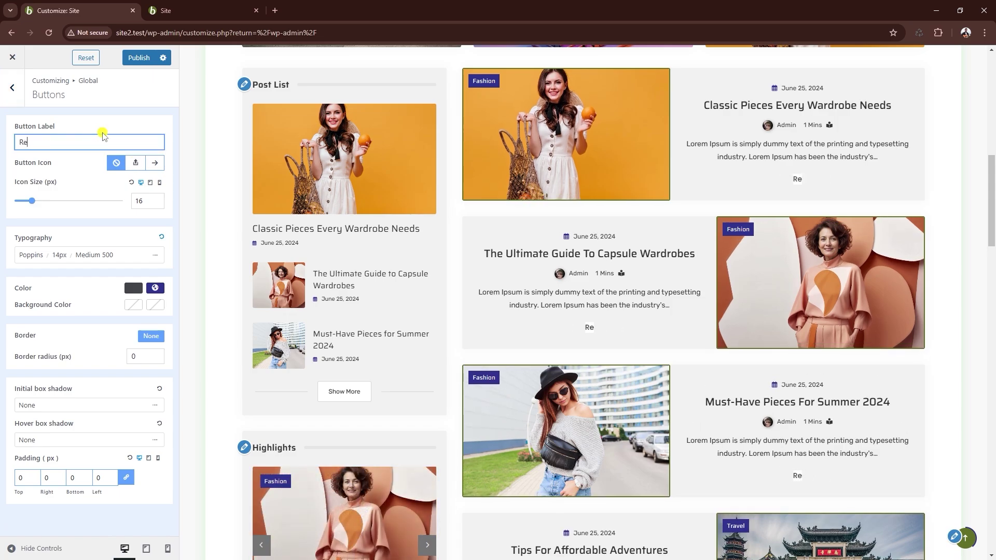
type("ad More")
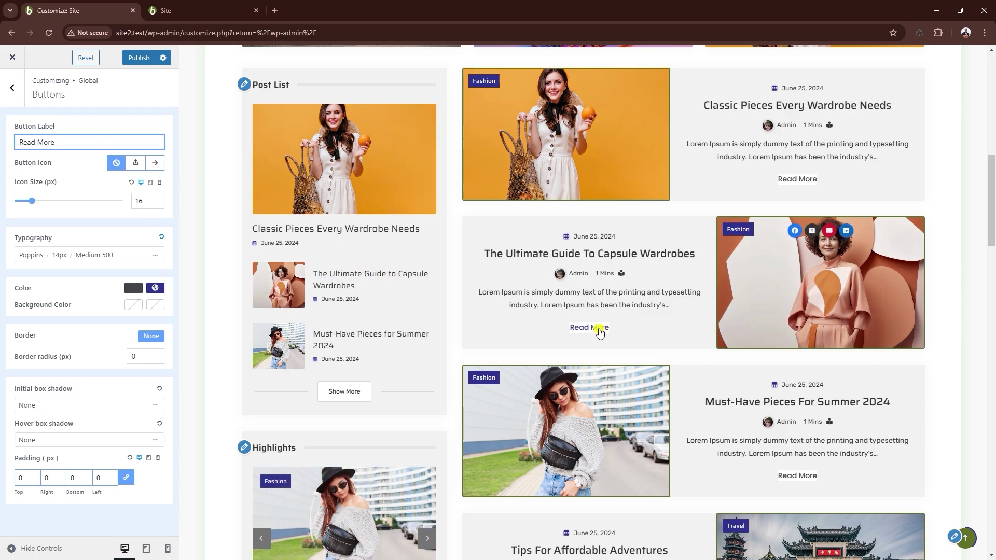
Step: Search the button icons for "right", choose the diagonal up-right arrow, and set the icon size to 13 px
left_click(154, 164)
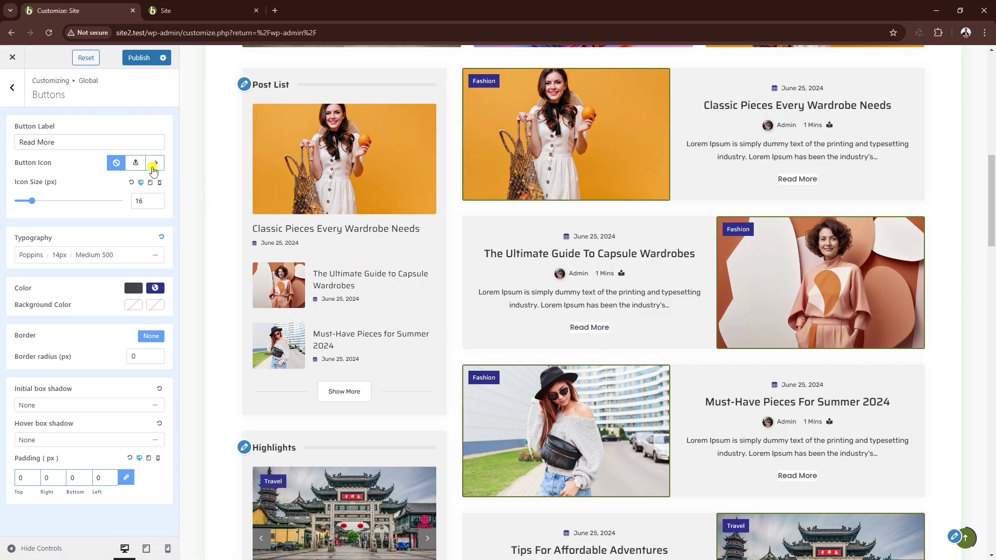
left_click(88, 191)
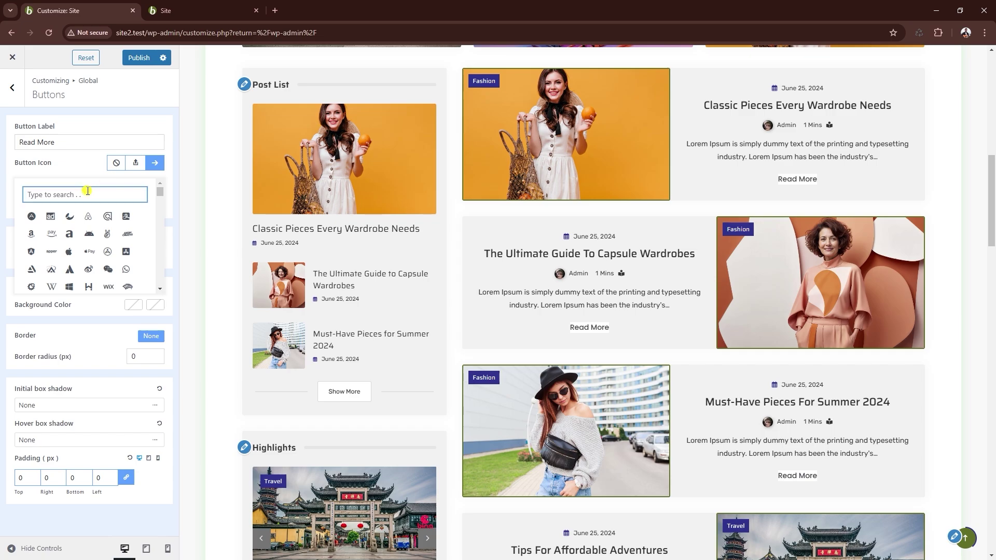
type("right")
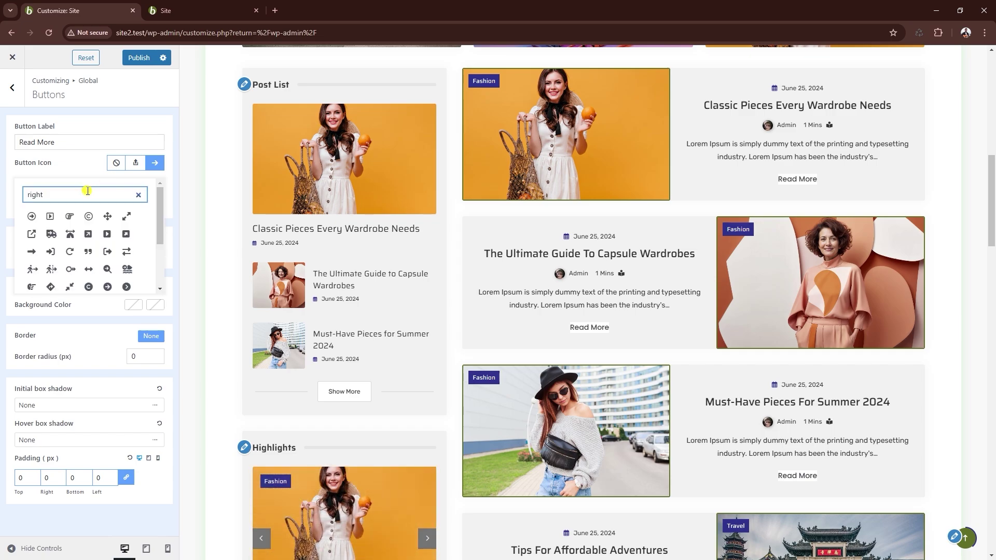
scroll(83, 207, "down", 2)
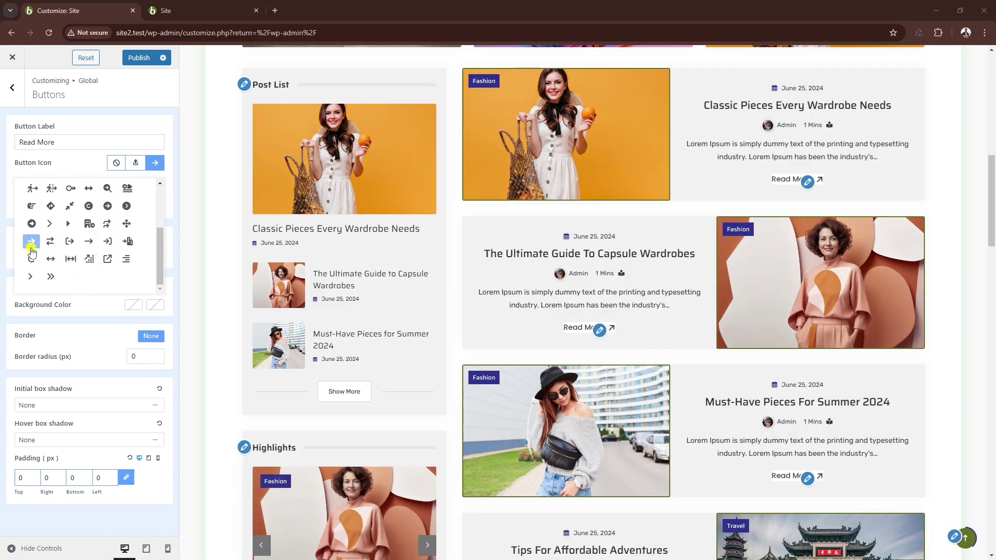
left_click(89, 162)
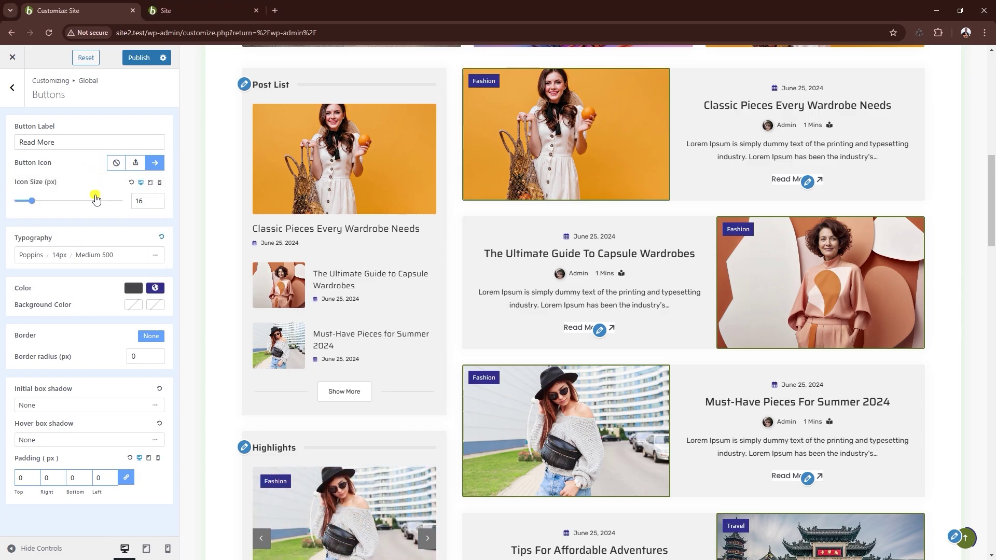
left_click(155, 205)
left_click(156, 205)
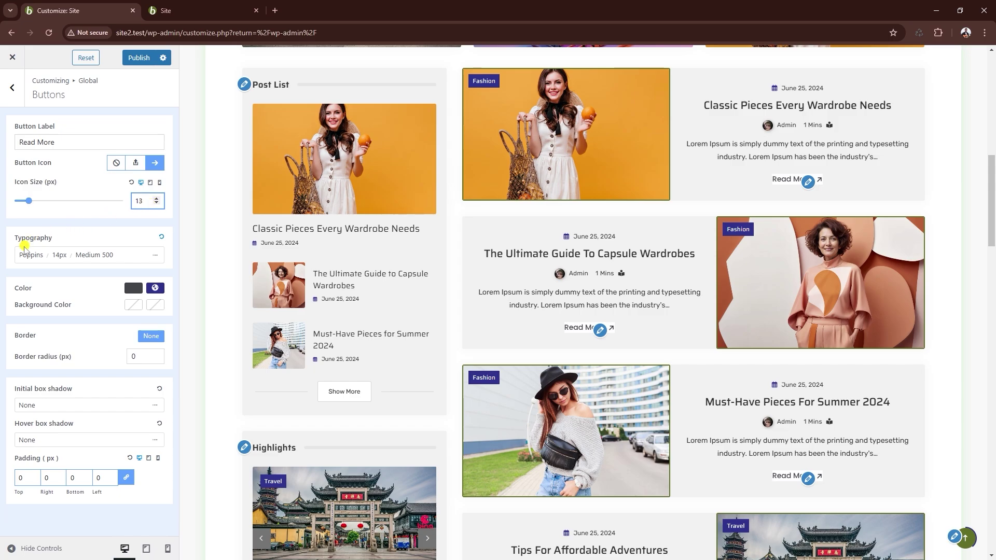
Step: Apply the Menu preset to the button typography
left_click(60, 254)
left_click(137, 290)
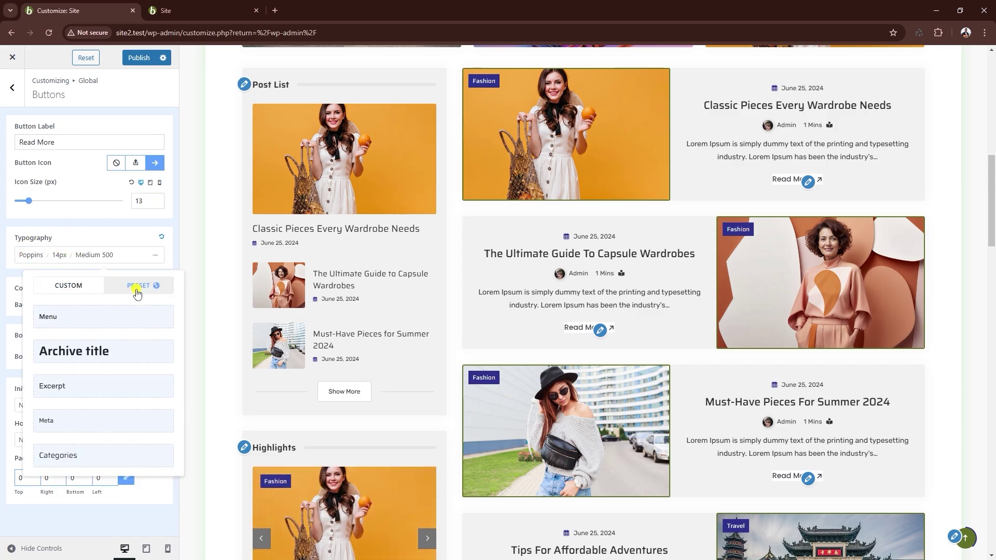
left_click(105, 323)
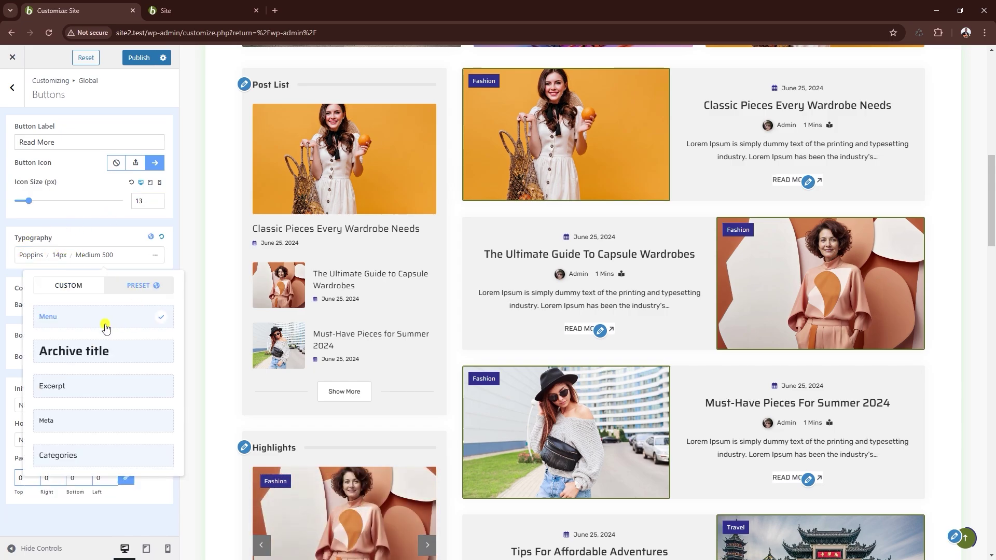
left_click(85, 244)
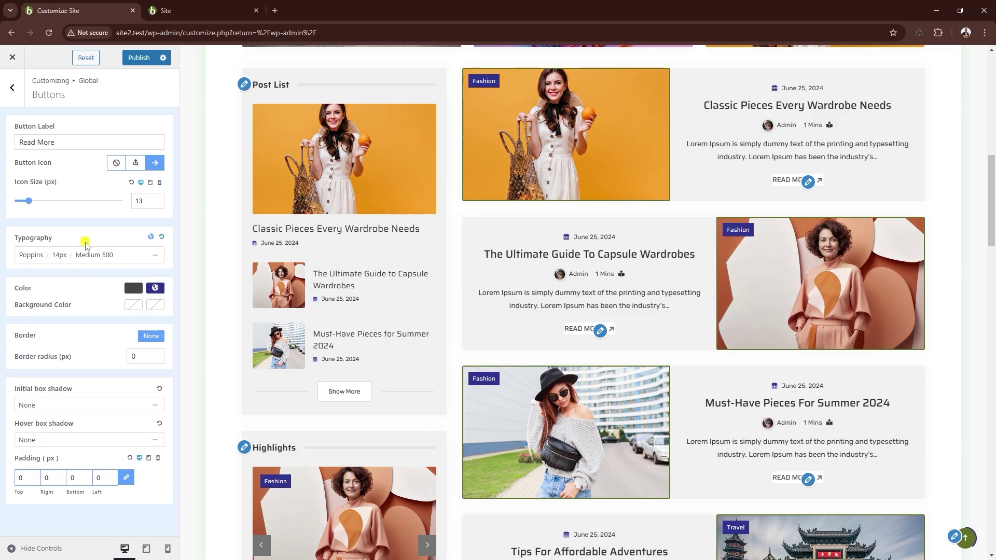
Step: Try the olive green preset 607027 for both the initial and hover text color of the button
left_click(136, 288)
left_click(218, 318)
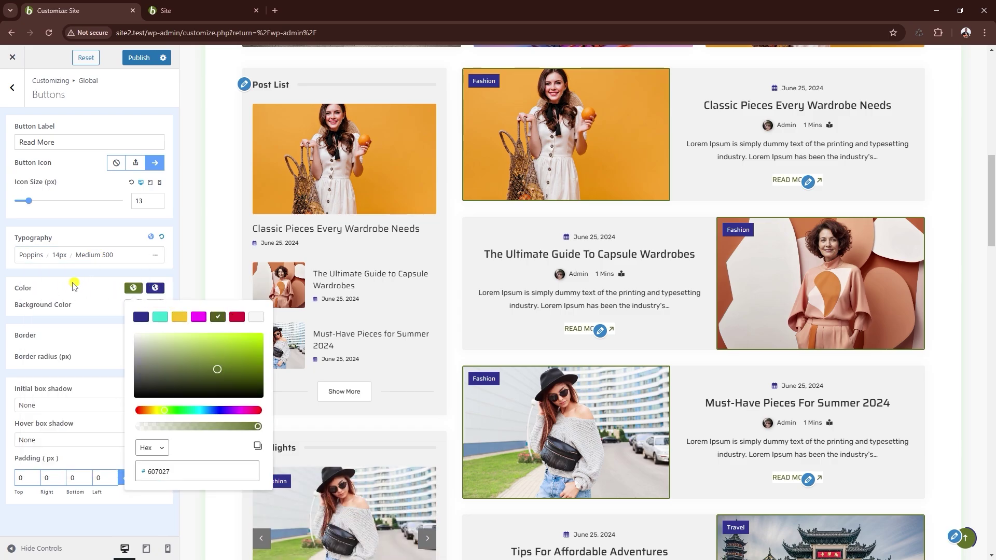
left_click(155, 289)
left_click(110, 317)
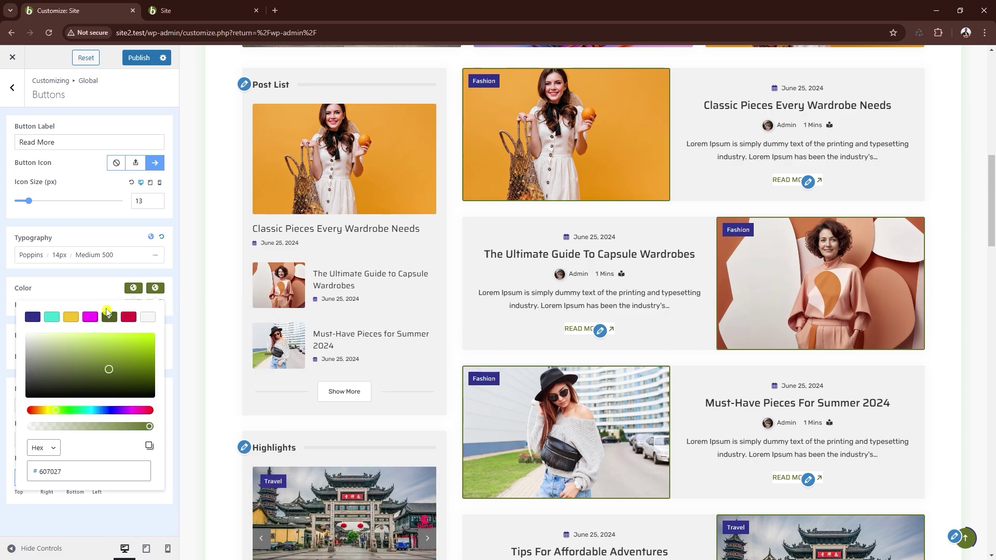
left_click(104, 287)
Step: Set the button's initial and hover background colors to the olive green preset 607027
left_click(132, 305)
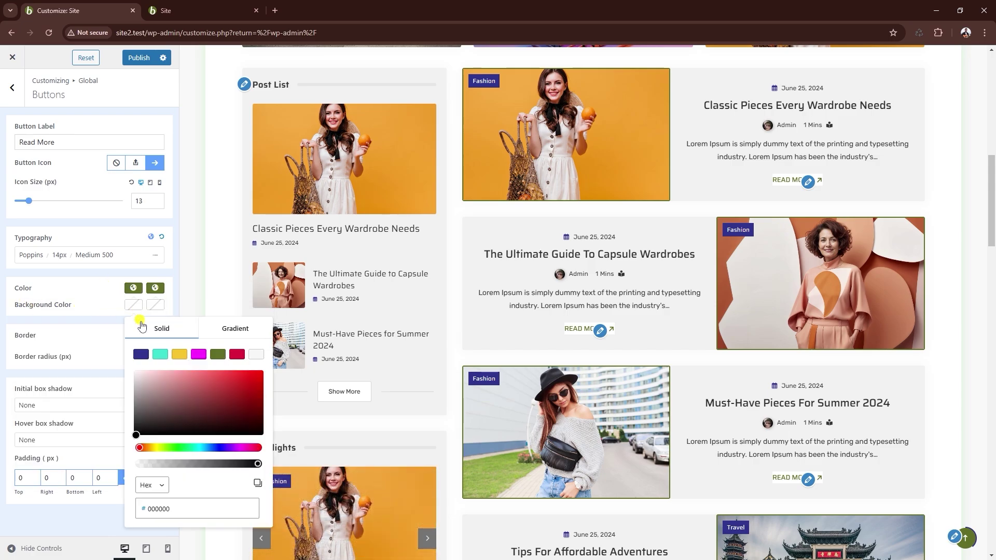
left_click(239, 386)
left_click(164, 384)
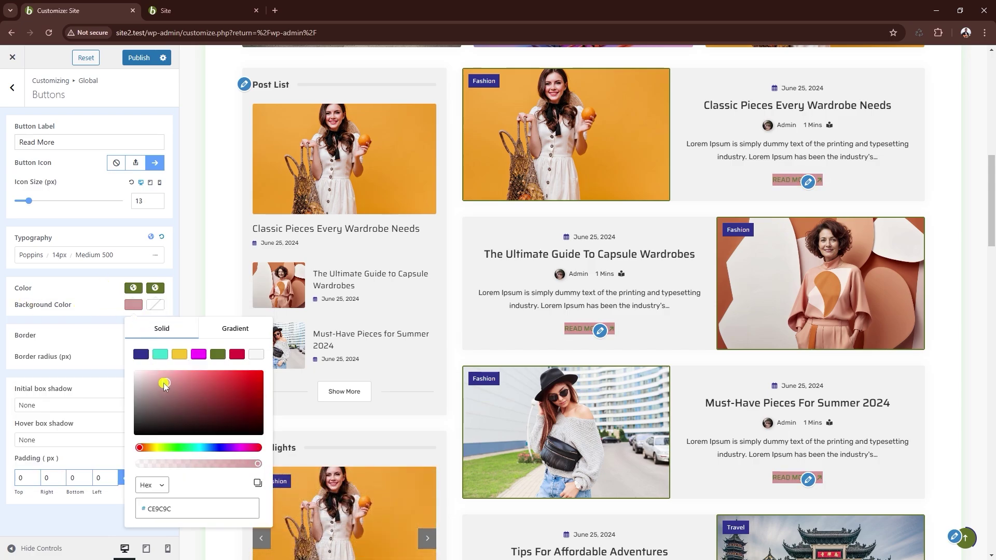
left_click(217, 355)
left_click(153, 304)
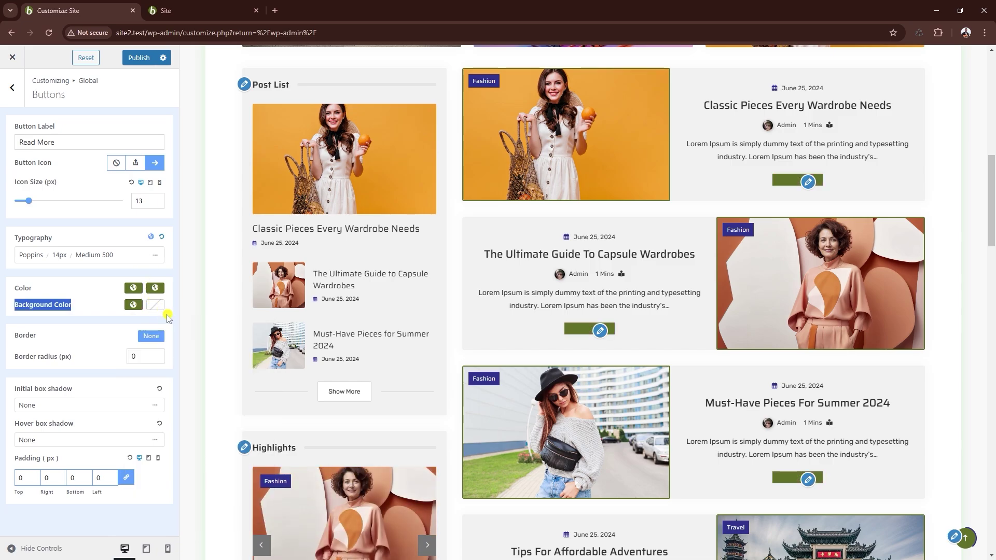
left_click(154, 305)
left_click(109, 355)
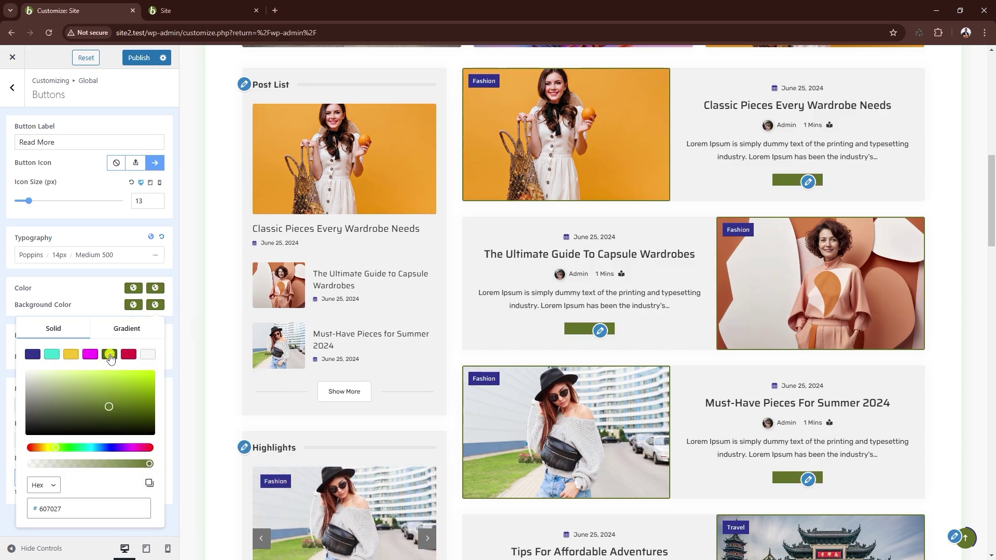
Step: Set the button's initial and hover text colors to white, FFFFFF
left_click(133, 288)
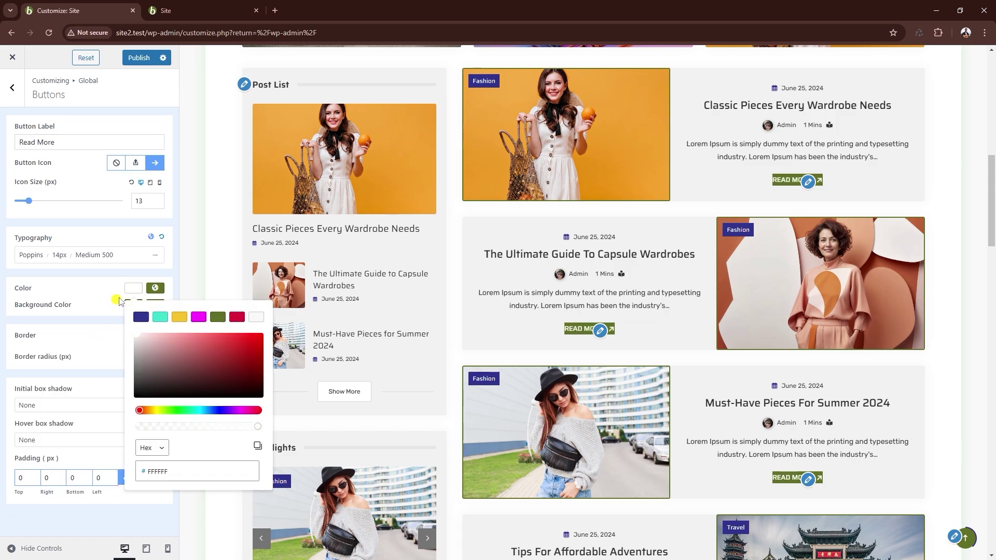
left_click(155, 288)
left_click(155, 287)
left_click(148, 317)
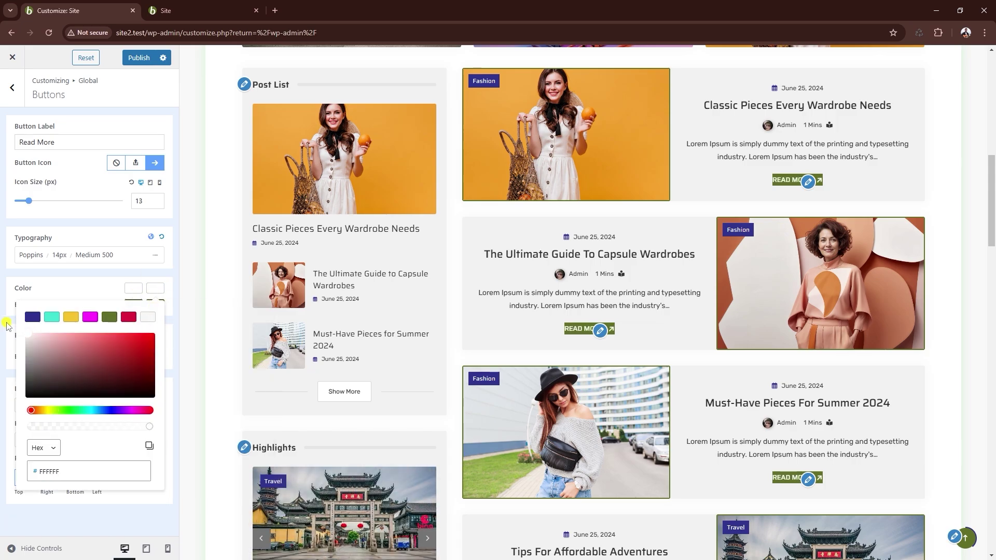
left_click(93, 293)
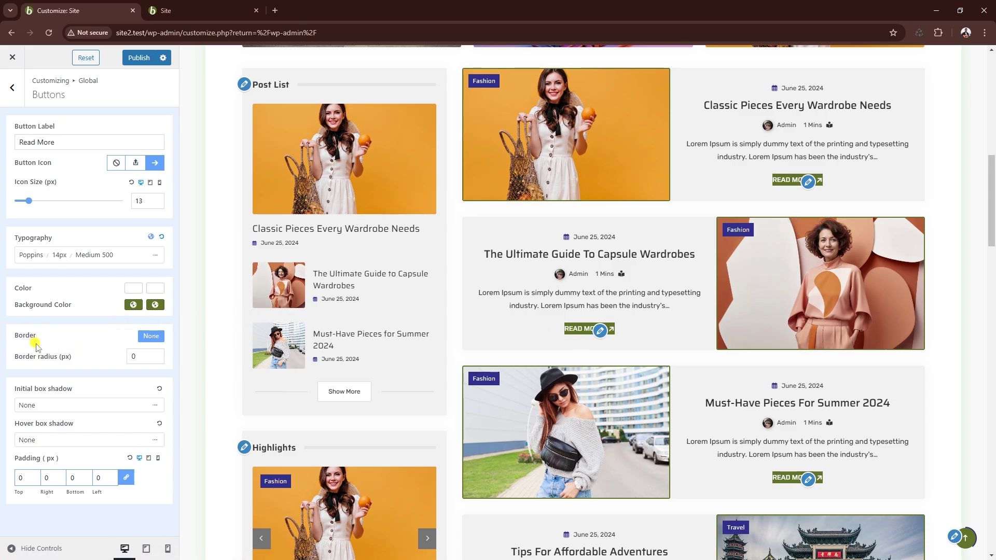
Step: Set the button's border radius to 3 px and its padding to 5 px on all sides
left_click(156, 353)
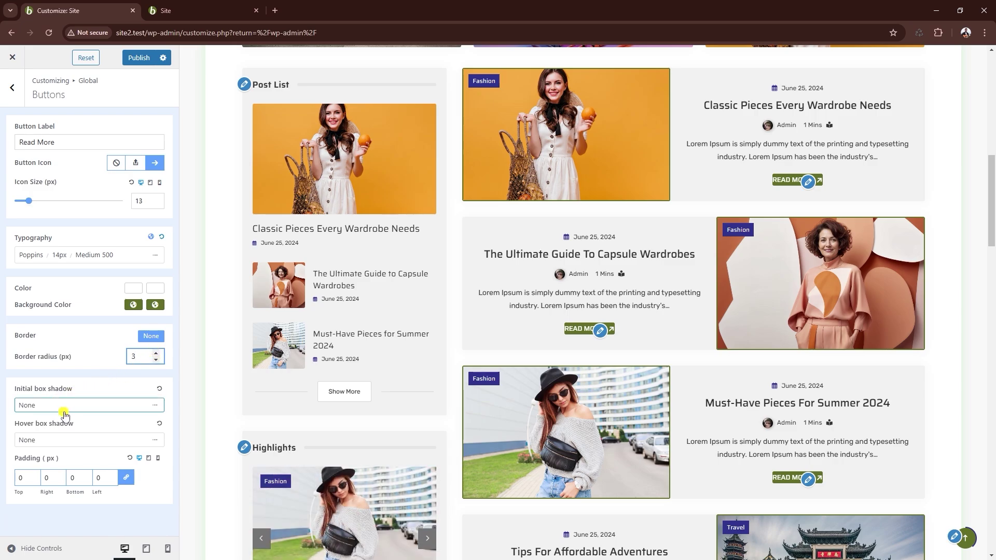
left_click(113, 474)
left_click(113, 475)
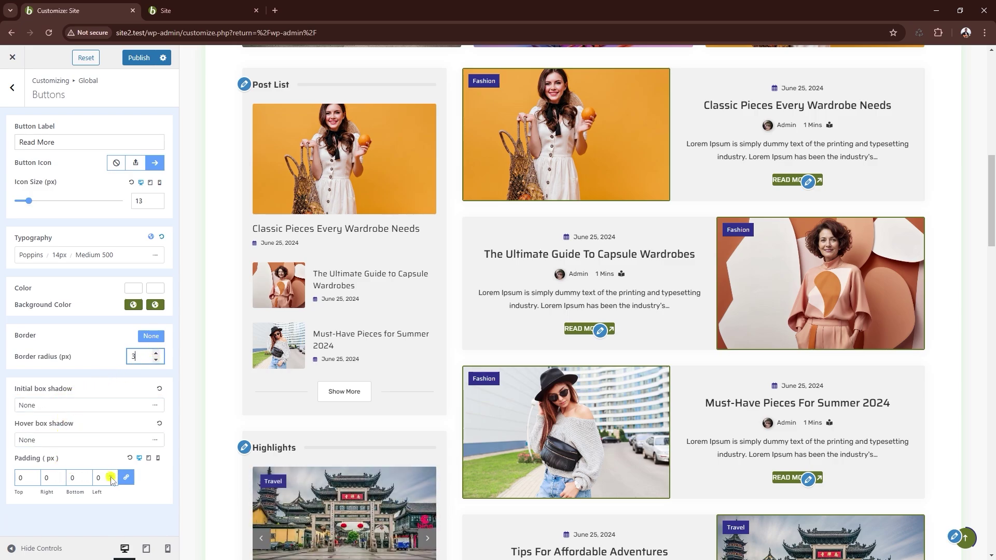
left_click(113, 474)
left_click(114, 475)
left_click(113, 474)
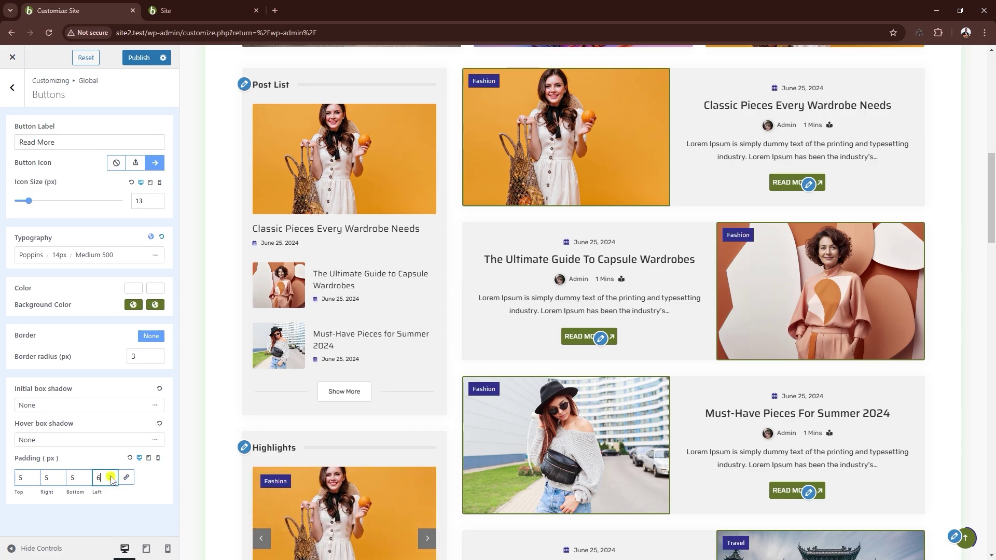
Step: Unlink the button's padding sides and set the left and right padding to 15 px
left_click(126, 478)
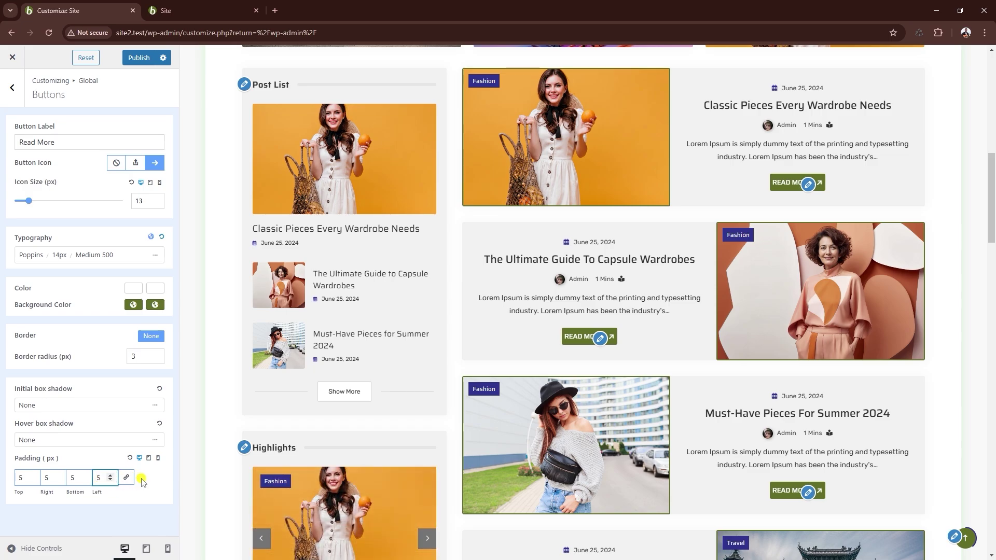
left_click(93, 478)
type("1")
left_click(49, 479)
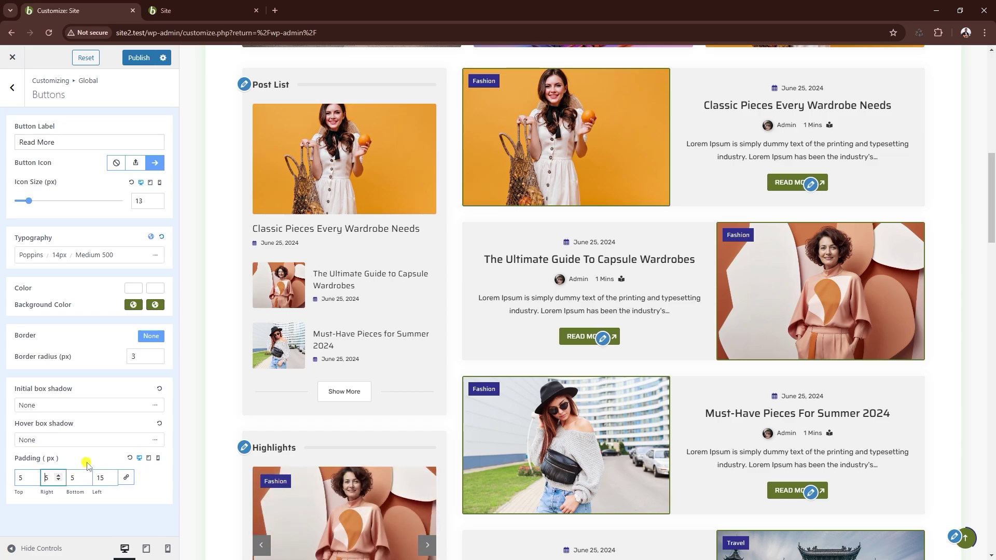
type("1")
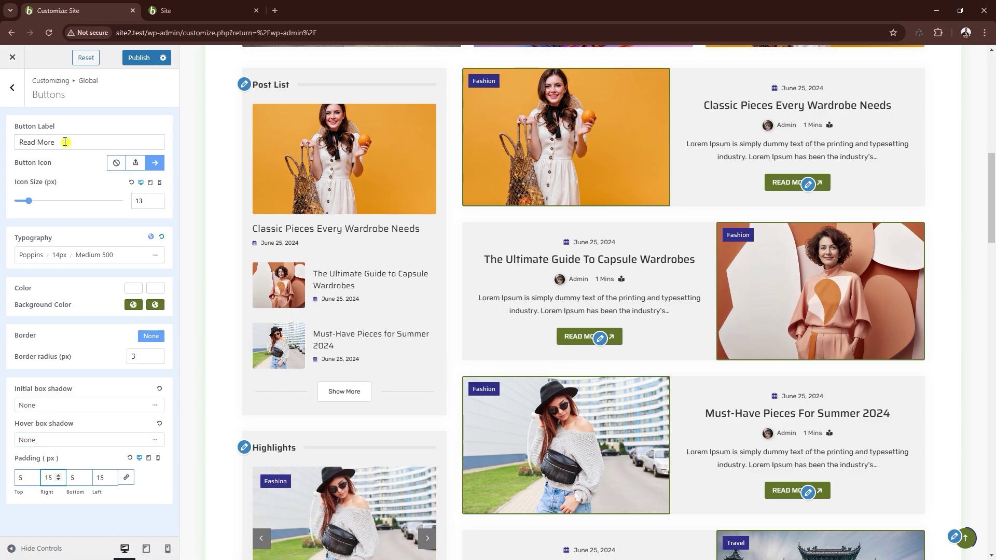
Step: In the Global Post Format settings, assign the Unsplash icon to the Standard post format
left_click(13, 102)
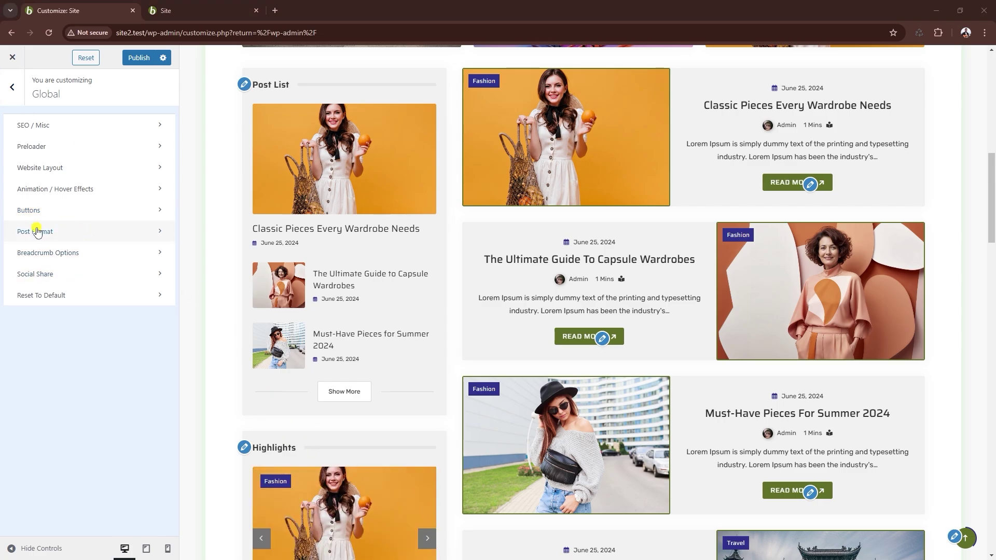
left_click(84, 237)
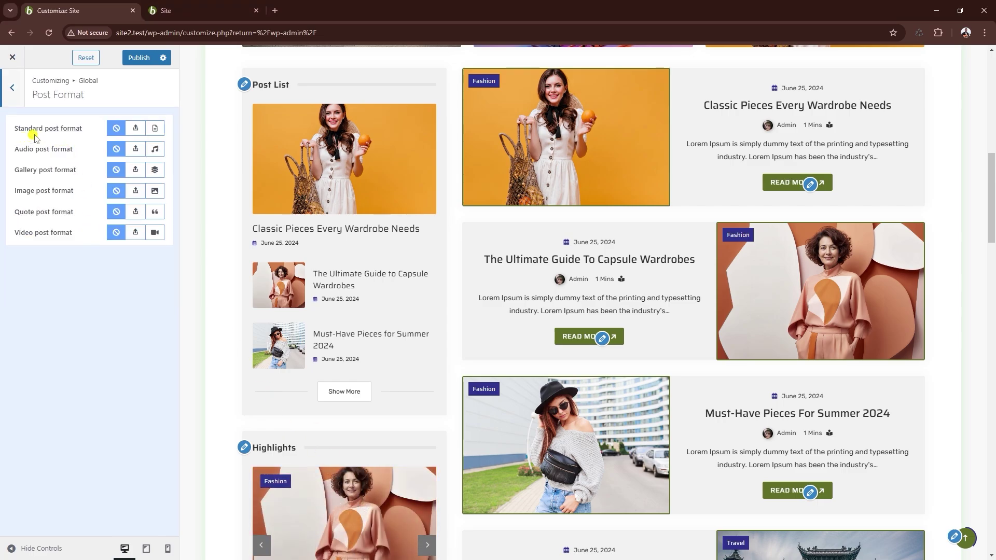
left_click(154, 128)
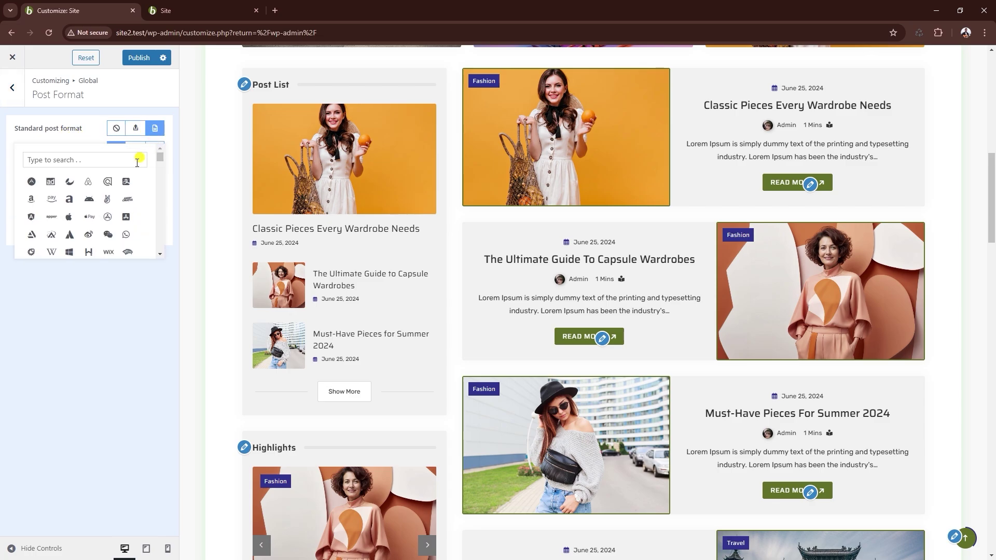
scroll(81, 199, "down", 5)
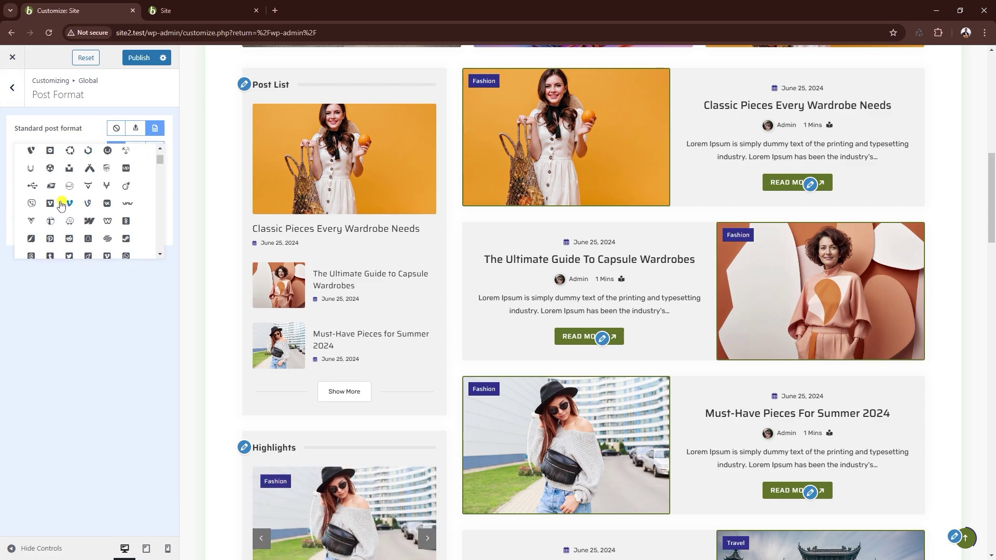
left_click(72, 169)
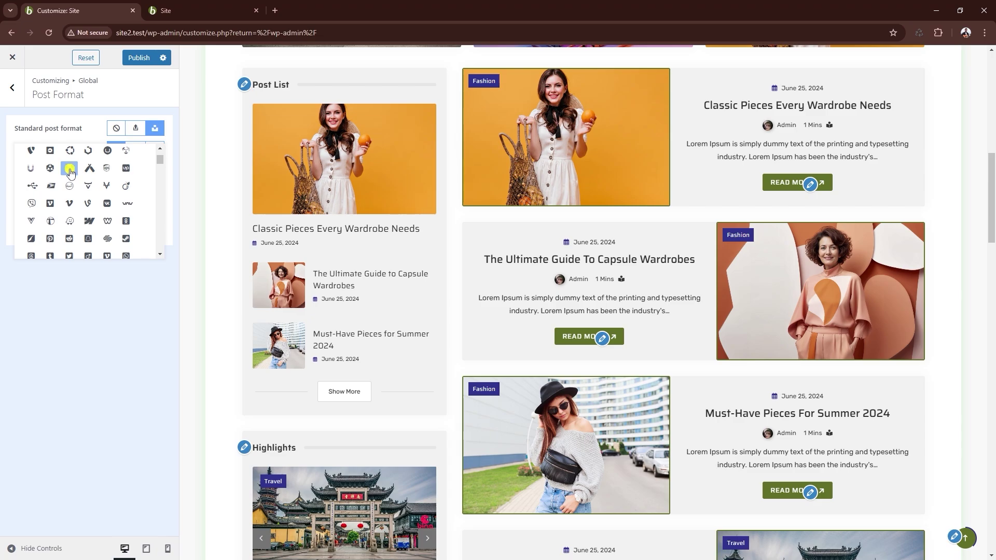
mouse_move(507, 160)
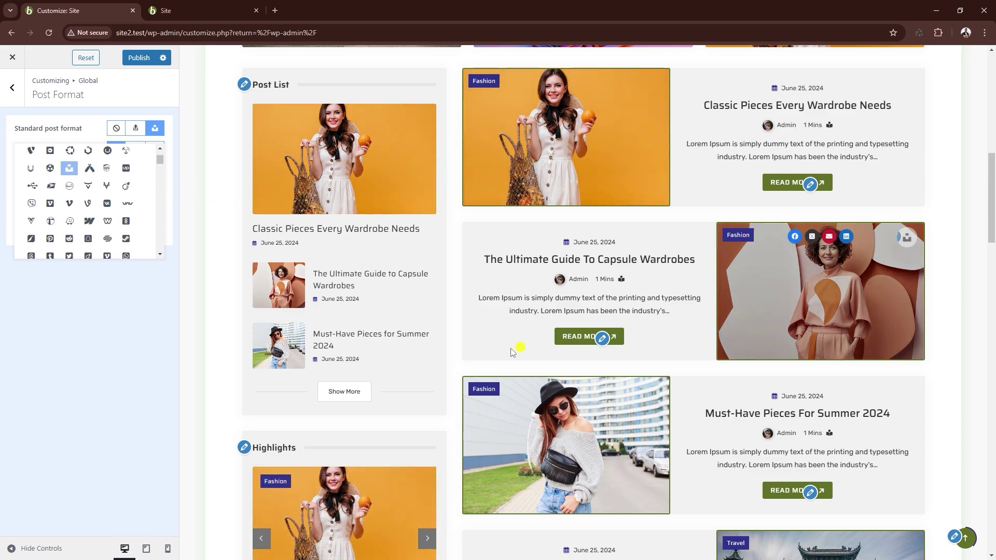
left_click(89, 306)
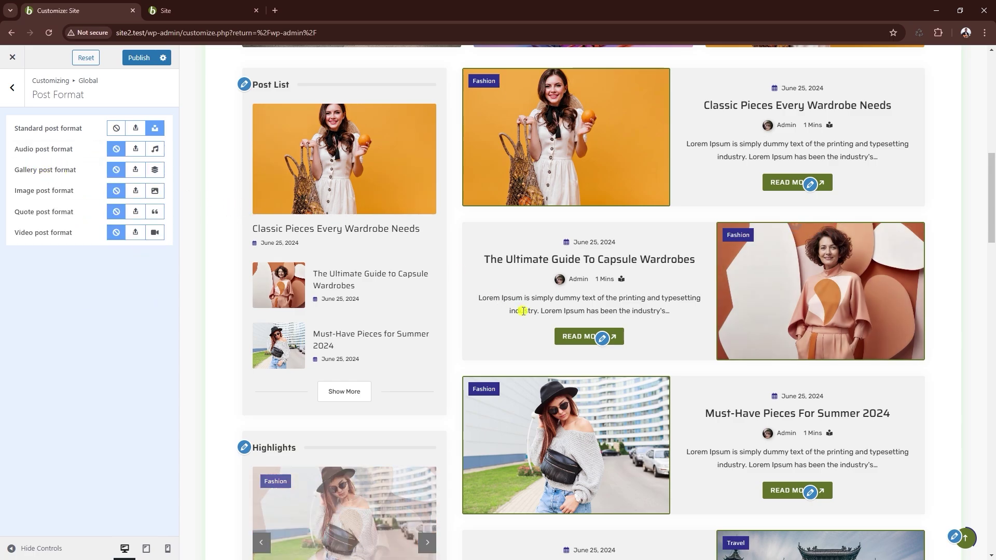
Step: Search the icons for "lay", assign the layers icon to the Gallery post format, and publish the customizer changes
left_click(150, 174)
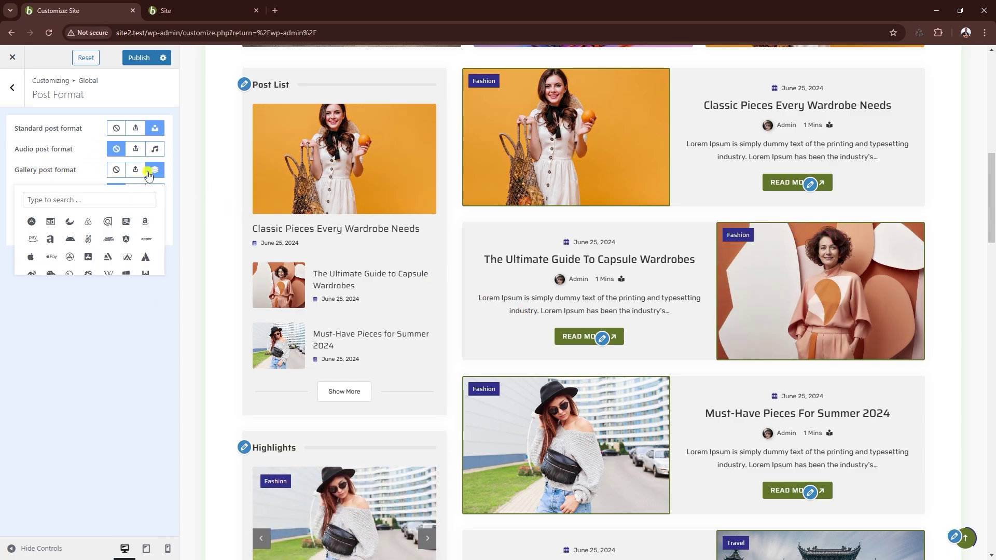
left_click(93, 205)
type("lay")
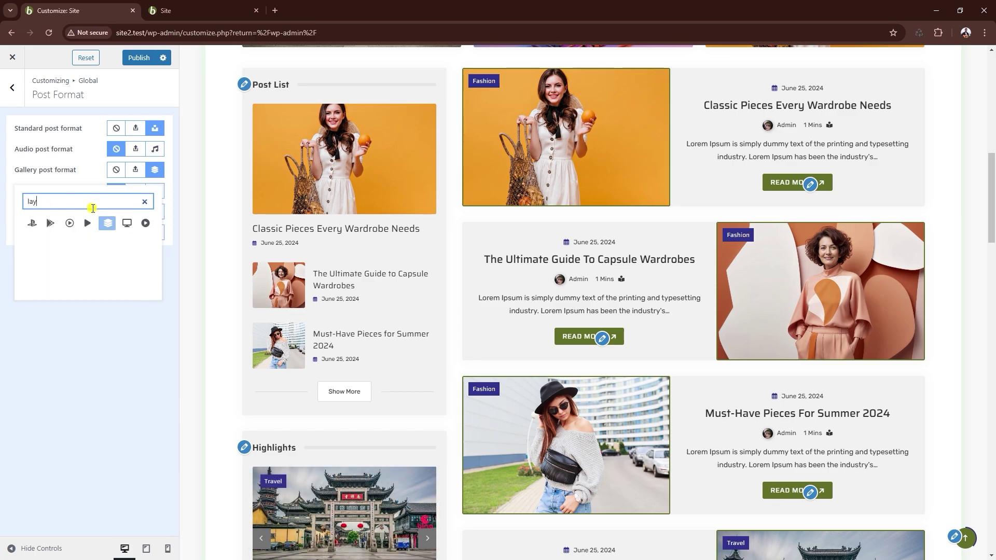
left_click(108, 224)
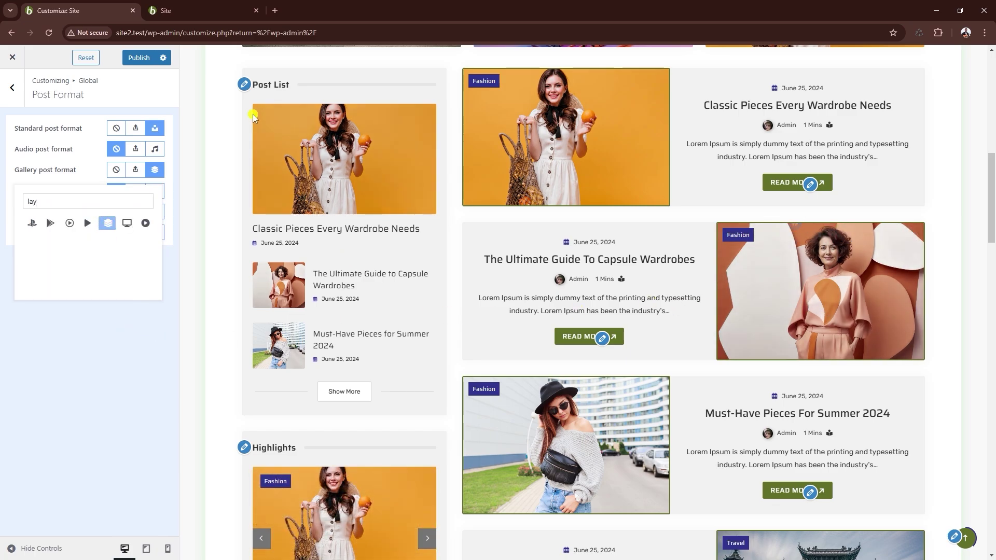
left_click(143, 65)
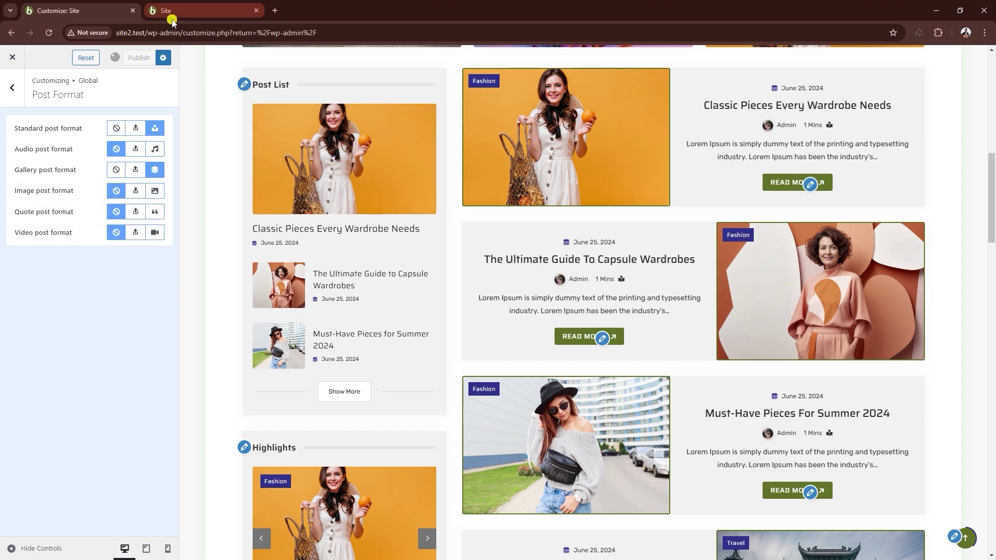
Step: From the reloaded site page, open "The Ultimate Guide To Capsule Wardrobes" for editing and set its post format to Gallery
left_click(189, 15)
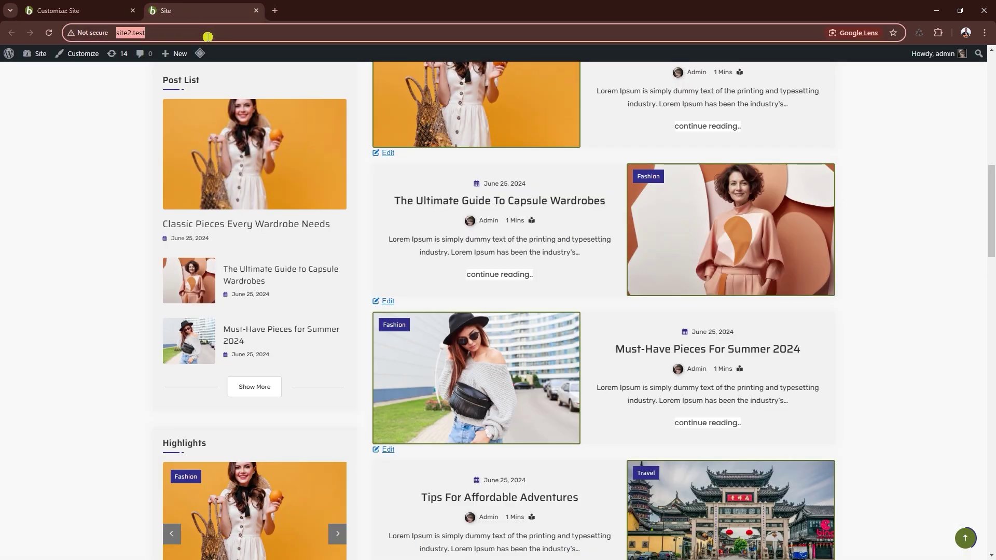
key("Return")
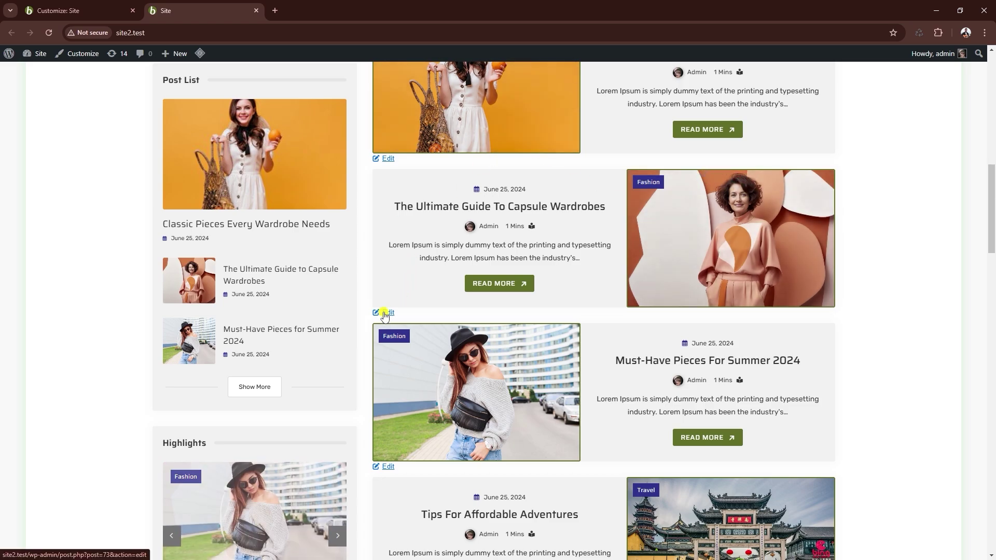
middle_click(384, 313)
left_click(309, 13)
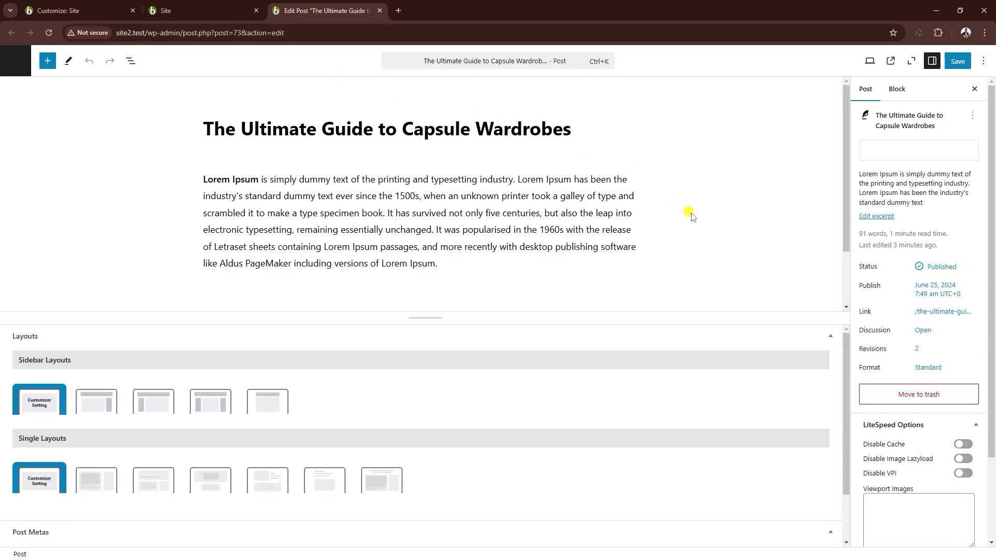
scroll(695, 214, "down", 1)
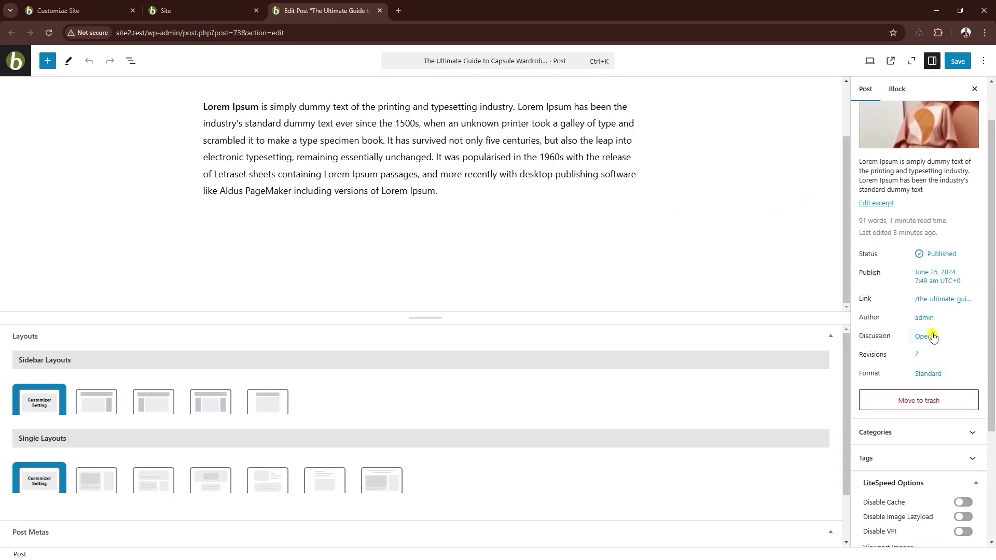
left_click(928, 375)
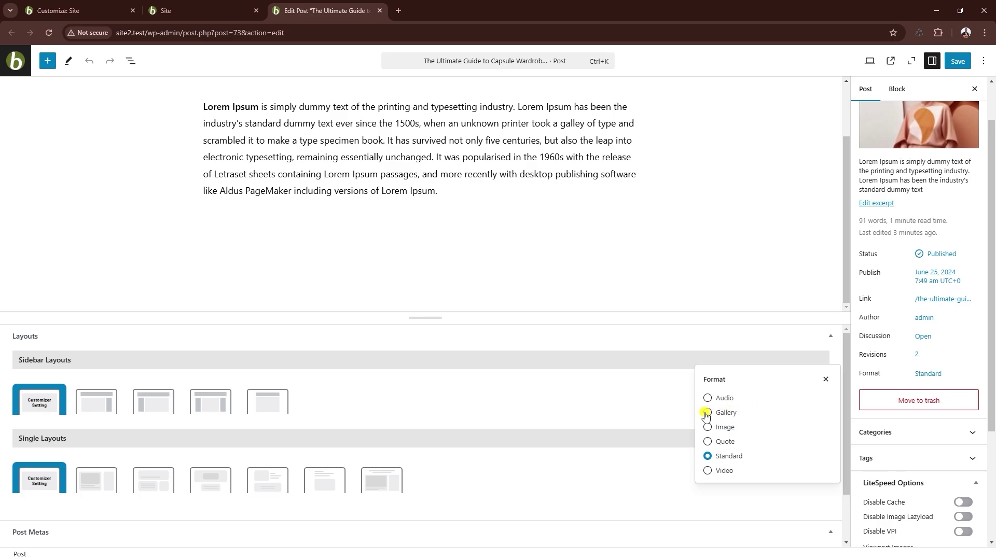
Step: Insert a Gallery block below the post's Lorem Ipsum paragraph
left_click(393, 239)
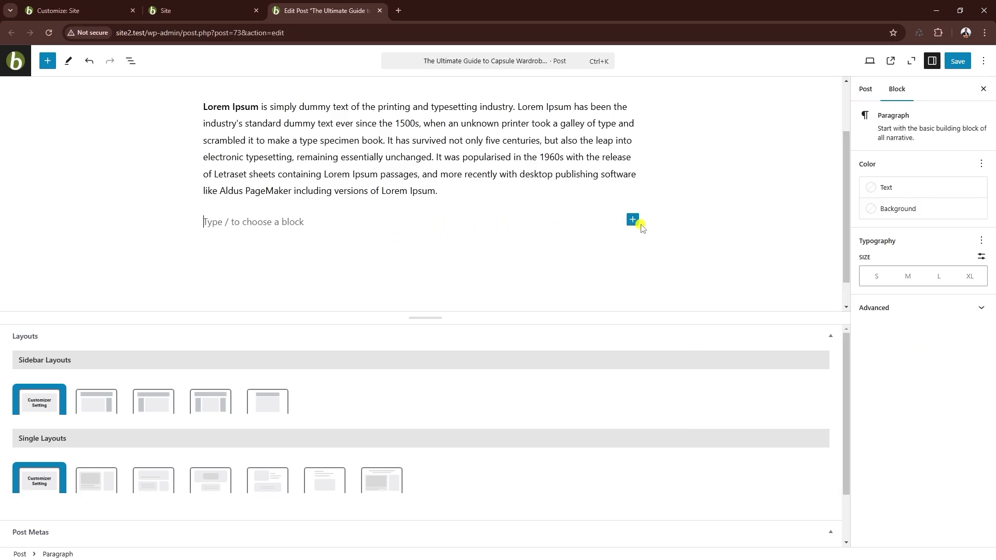
left_click(632, 220)
type("gall")
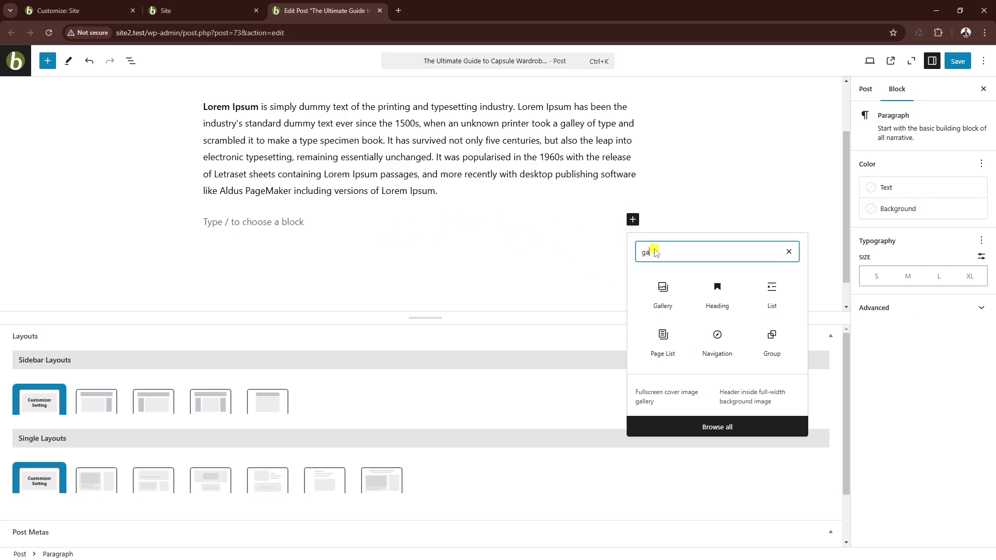
left_click(667, 302)
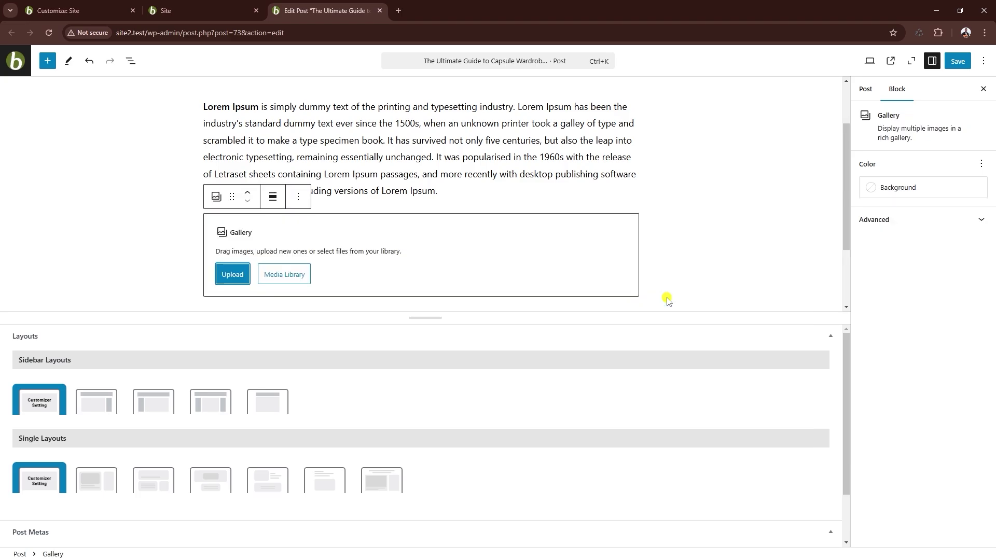
Step: Fill the gallery with the coastal town, Quebec skyline and woman-in-pink images from the Media Library, and save the post
left_click(286, 275)
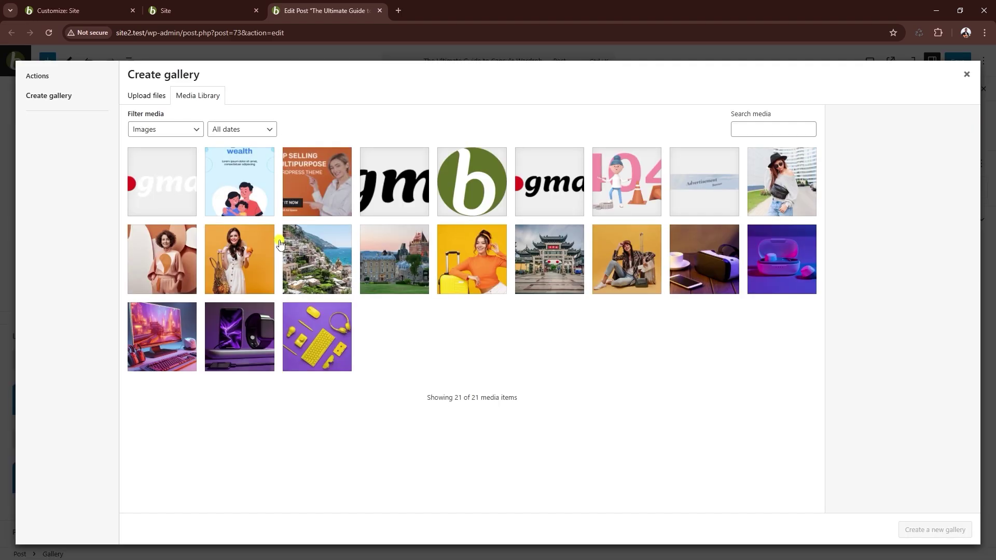
left_click(236, 267)
left_click(316, 266)
left_click(421, 267)
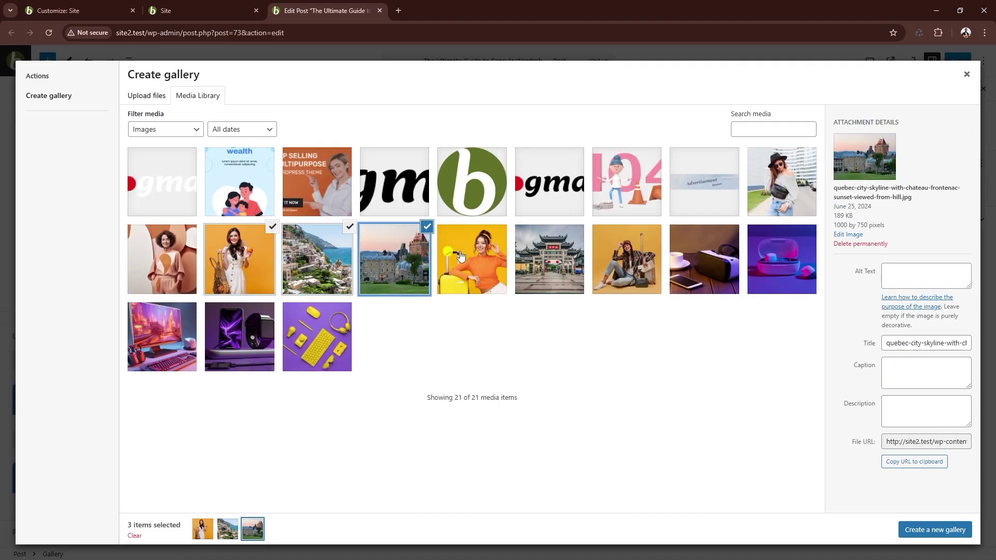
left_click(270, 227)
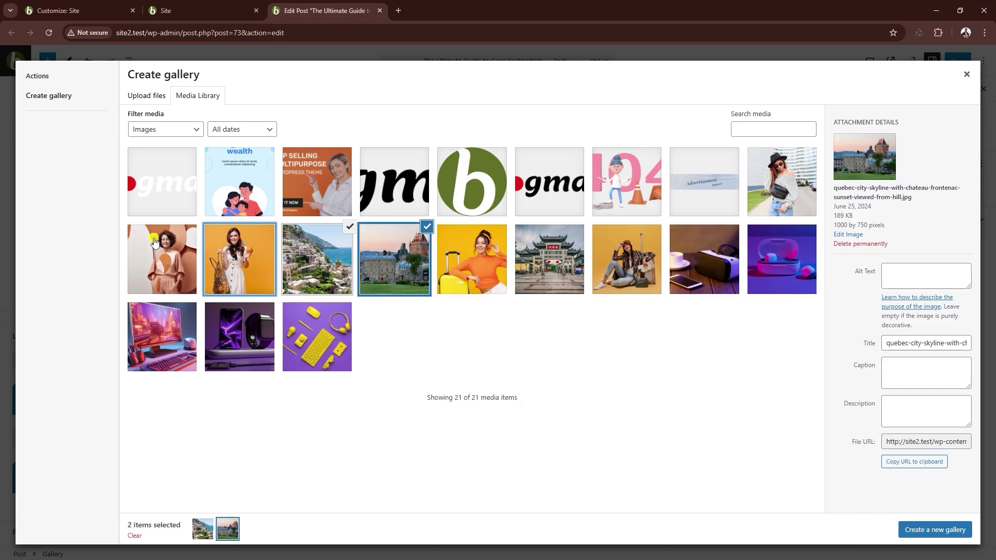
left_click(162, 243)
left_click(919, 529)
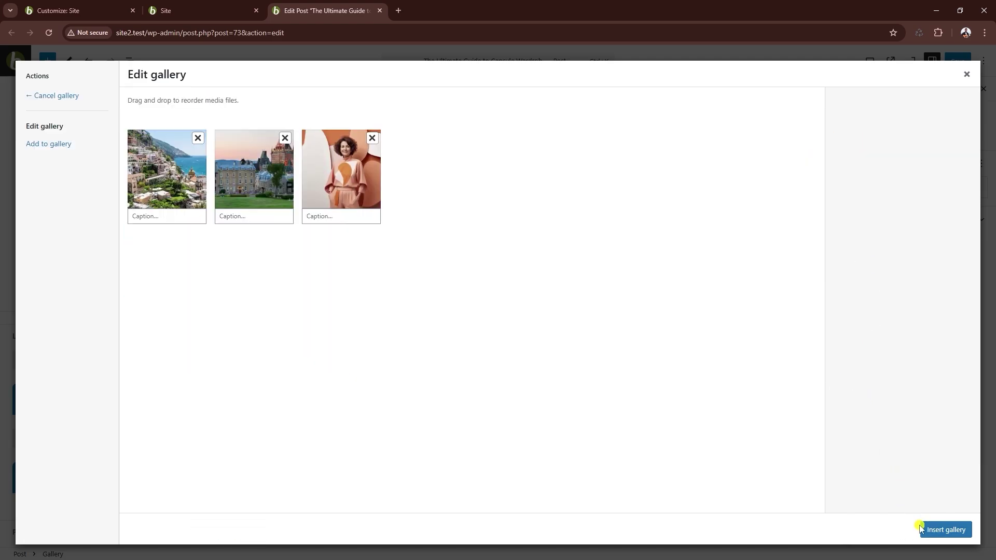
left_click(934, 529)
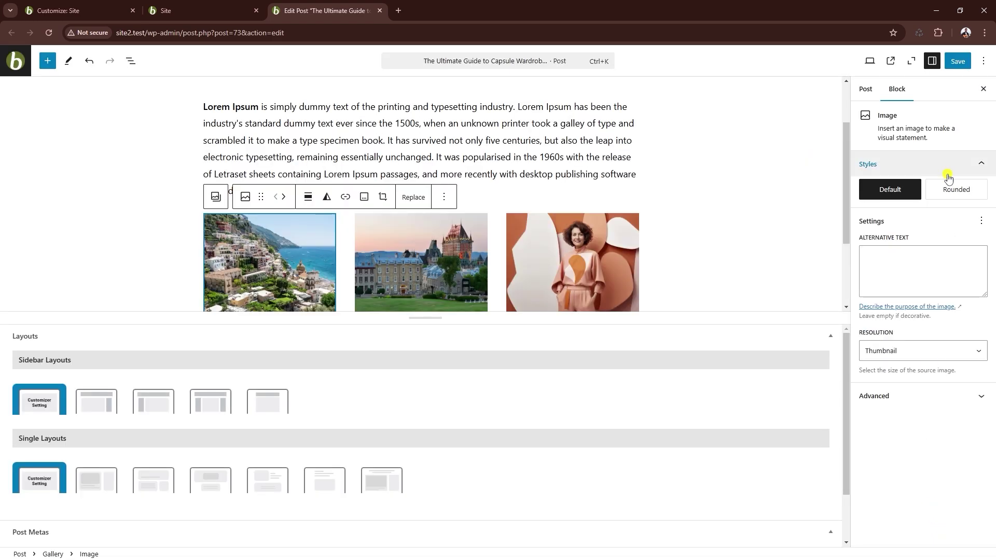
left_click(957, 61)
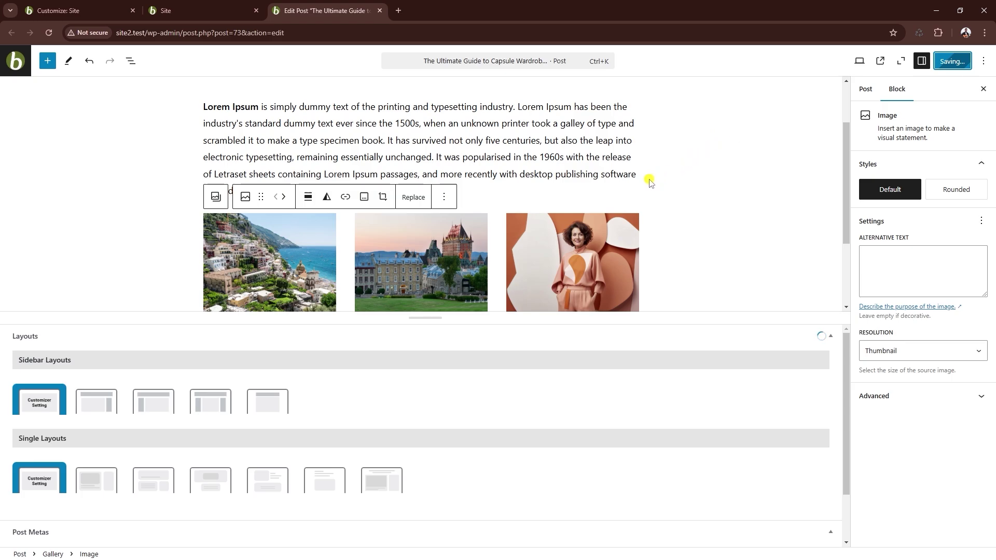
Step: Reload the site and examine the Capsule Wardrobes post's gallery slider and the format icons on the post thumbnails
left_click(195, 12)
key("Return")
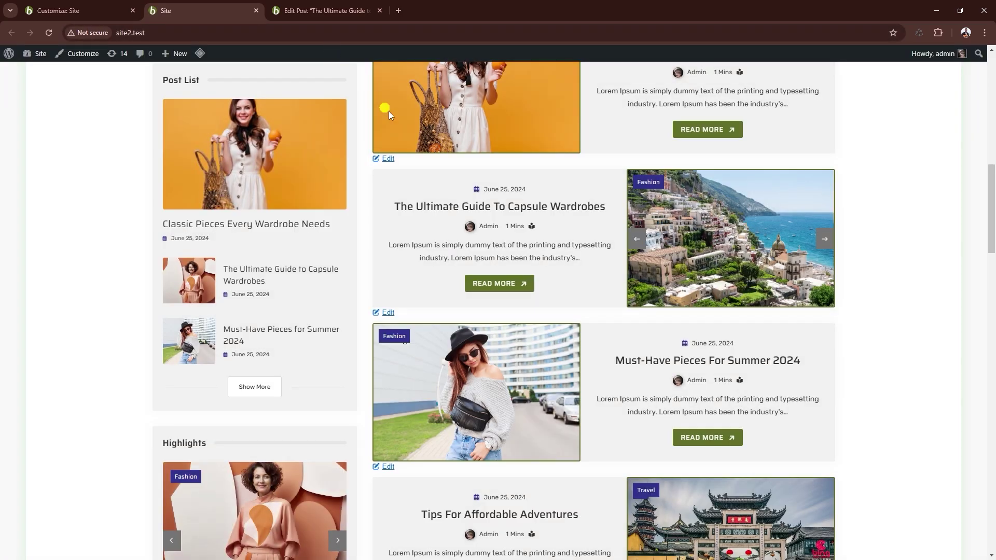
mouse_move(773, 239)
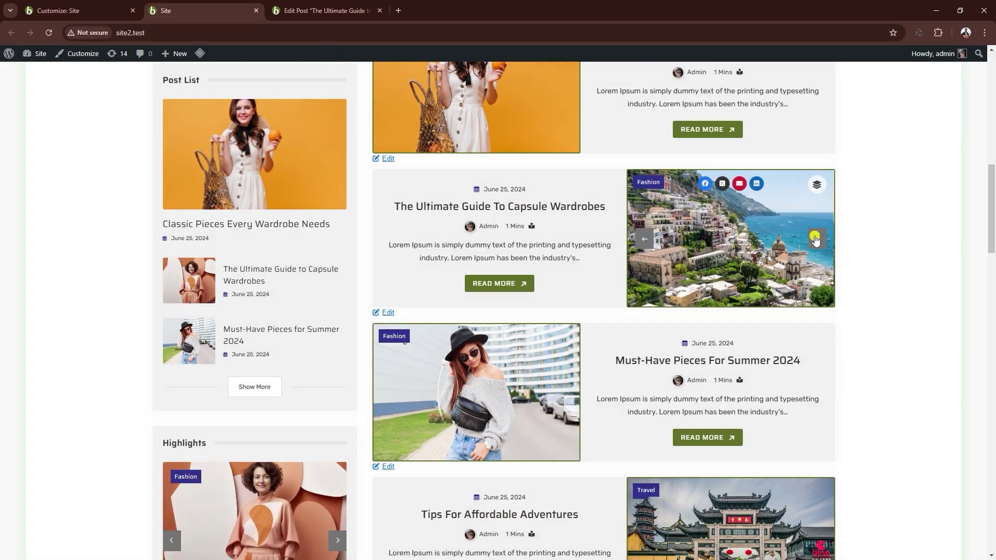
left_click(815, 240)
left_click(814, 240)
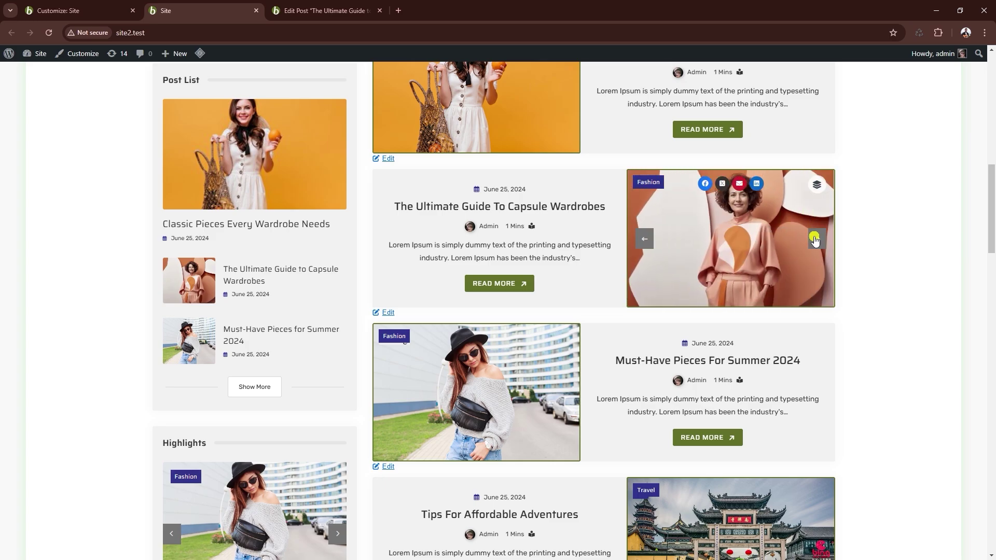
scroll(815, 239, "up", 2)
mouse_move(574, 219)
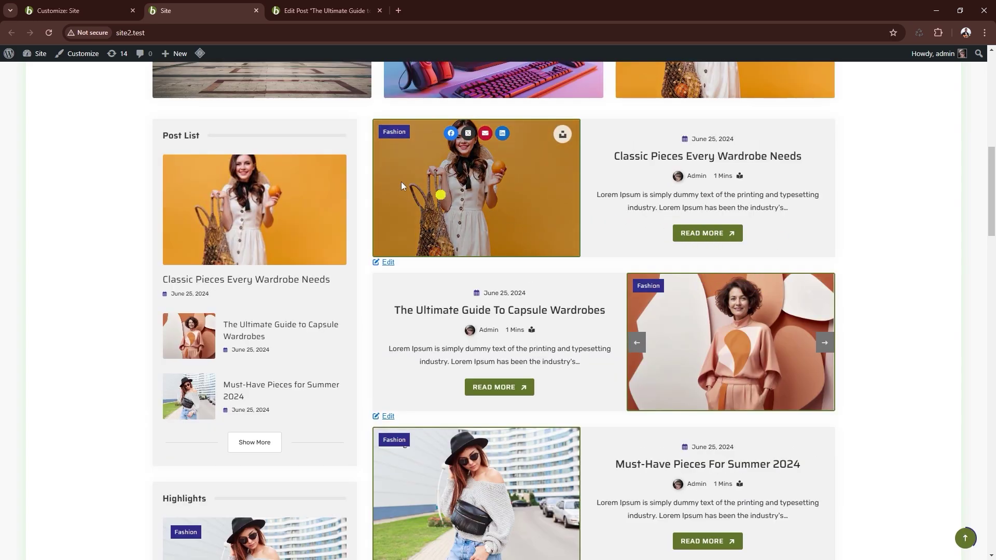
Step: Return to the customizer and open the Global Social Share settings
left_click(101, 12)
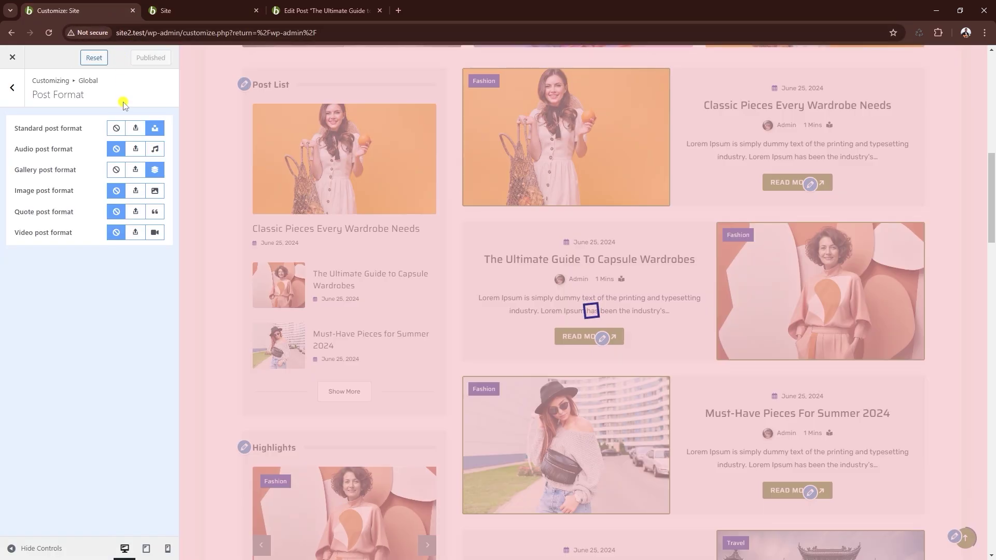
left_click(16, 95)
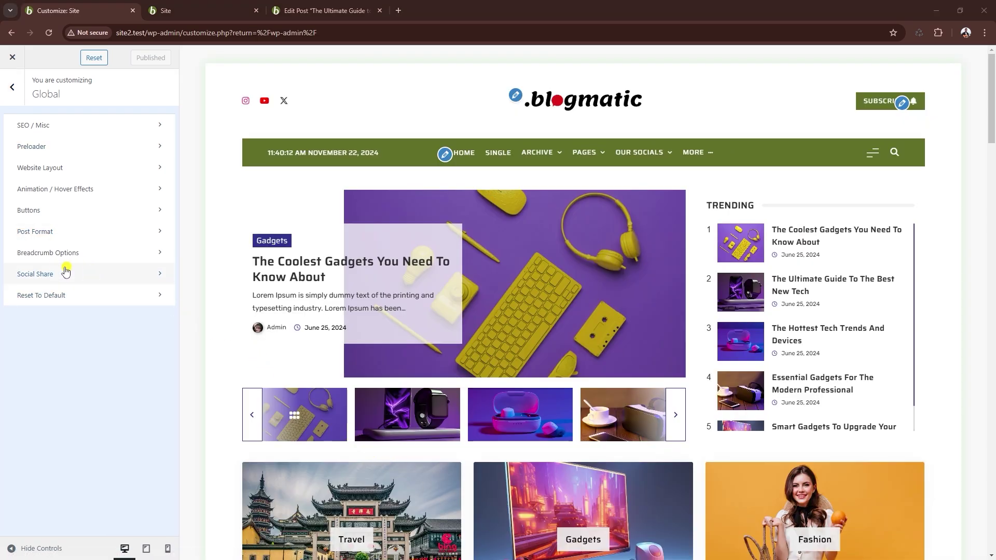
left_click(65, 271)
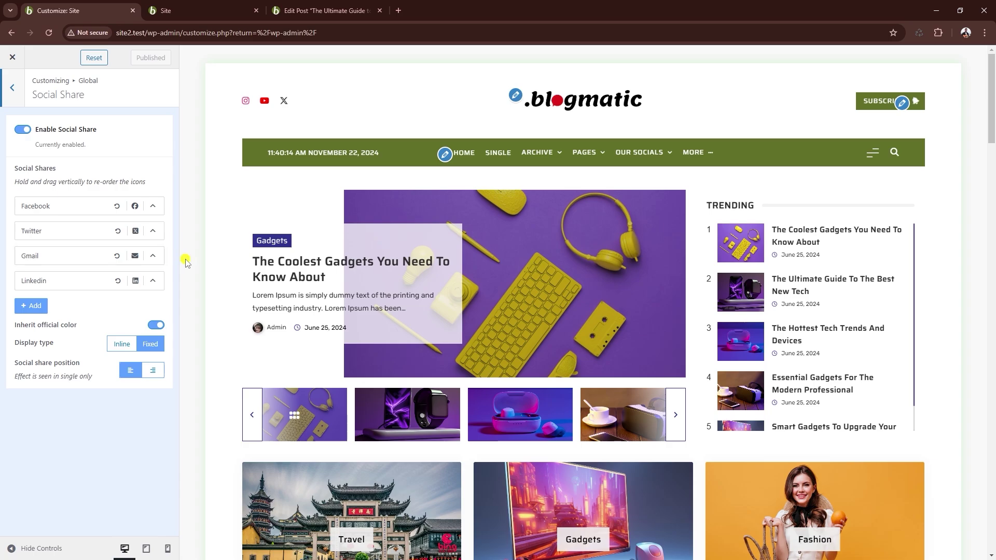
Step: Expand the Facebook entry in the social shares and turn off inheriting the official icon color
scroll(488, 295, "down", 7)
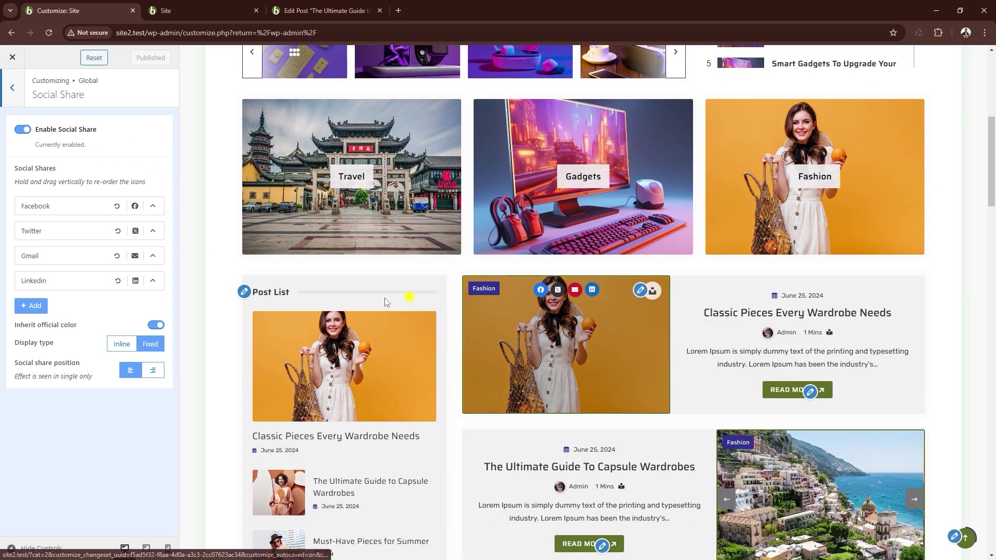
left_click(150, 207)
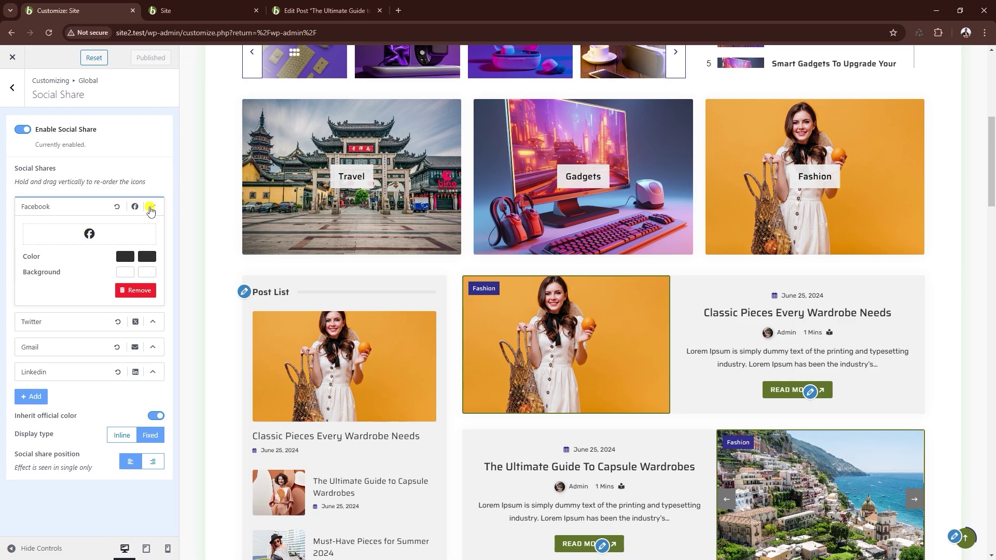
left_click(130, 264)
left_click(101, 272)
left_click(154, 421)
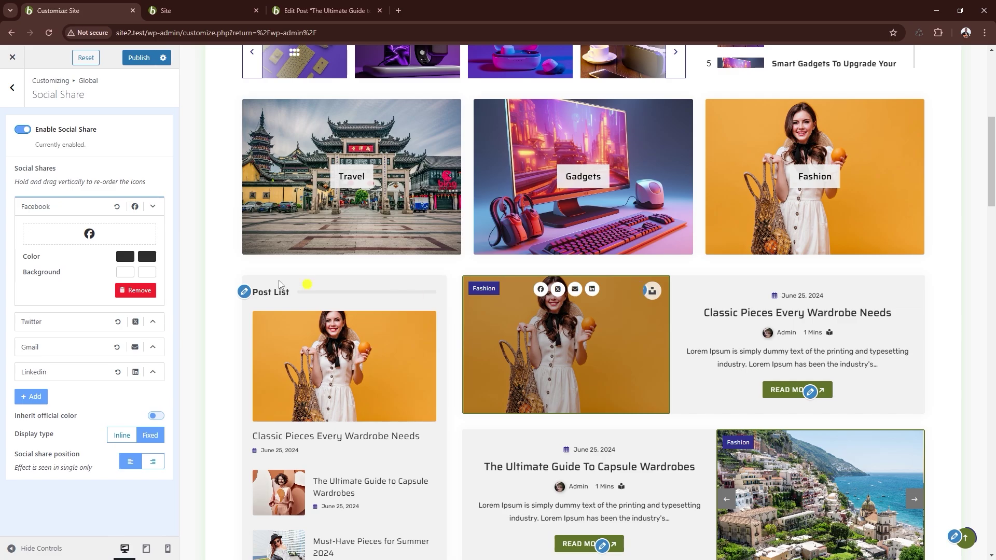
Step: Set both the normal and hover colors of the Facebook share icon to the olive green preset 607027
left_click(125, 256)
left_click(208, 285)
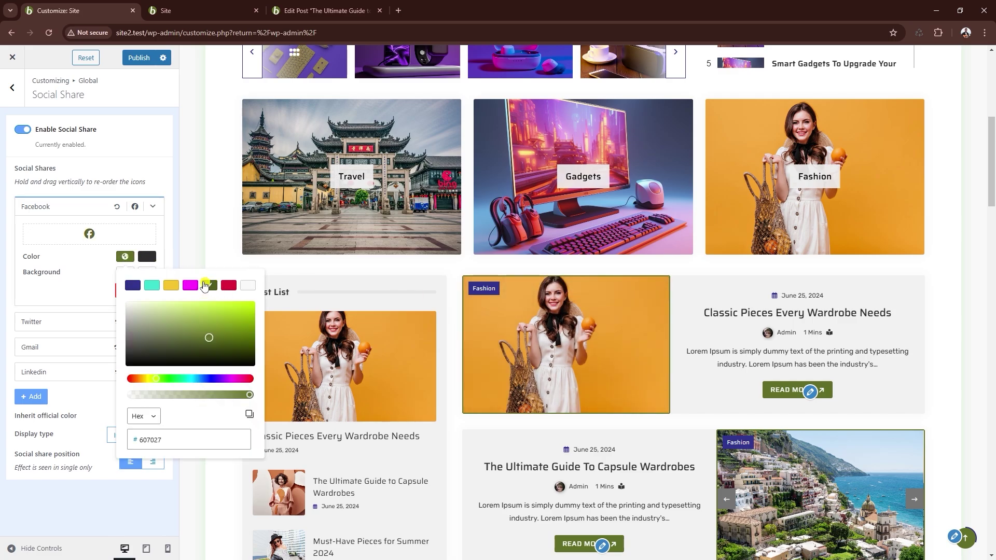
left_click(147, 256)
left_click(101, 285)
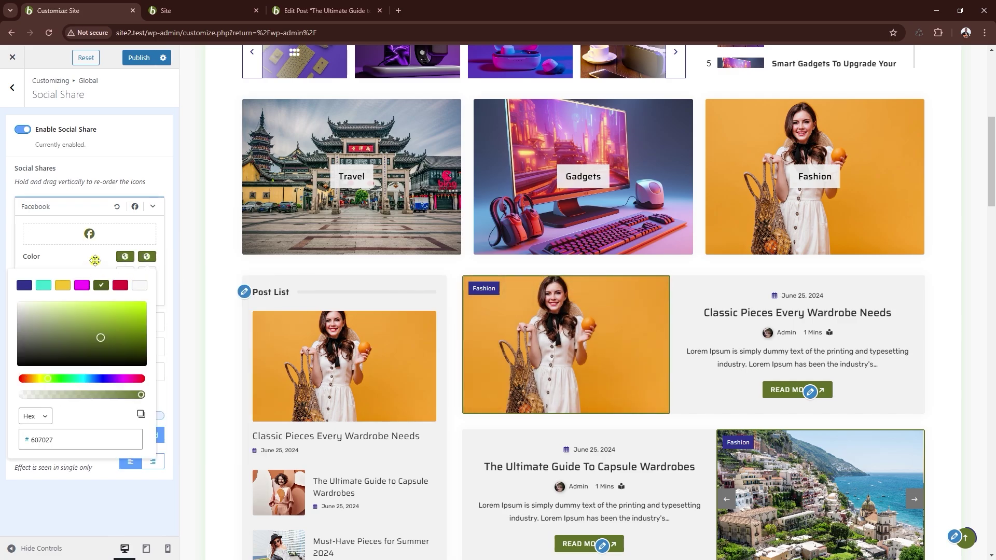
left_click(95, 260)
mouse_move(544, 327)
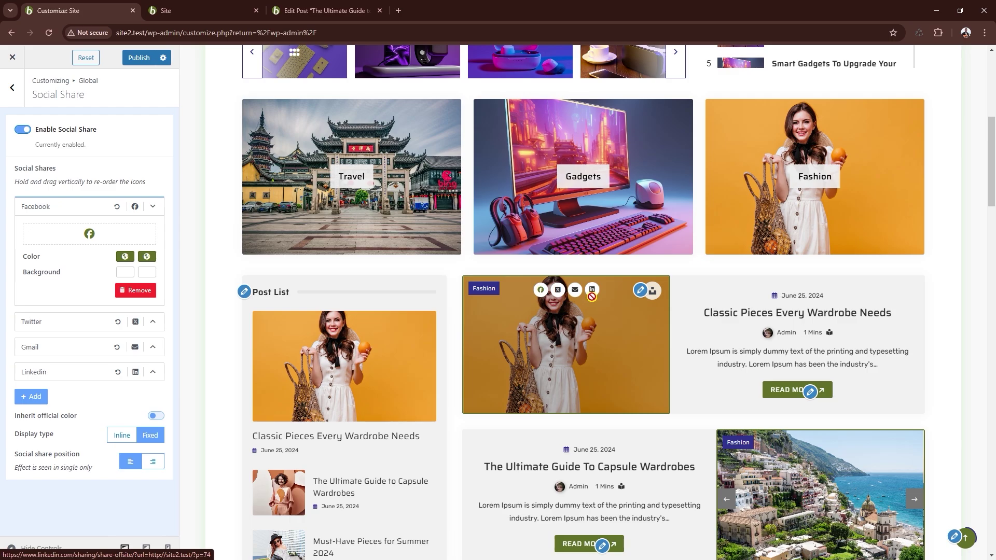
Step: Try red DE3F3F as the Facebook share icon's background, and settle on near-white FBFBFB
left_click(125, 272)
left_click(196, 350)
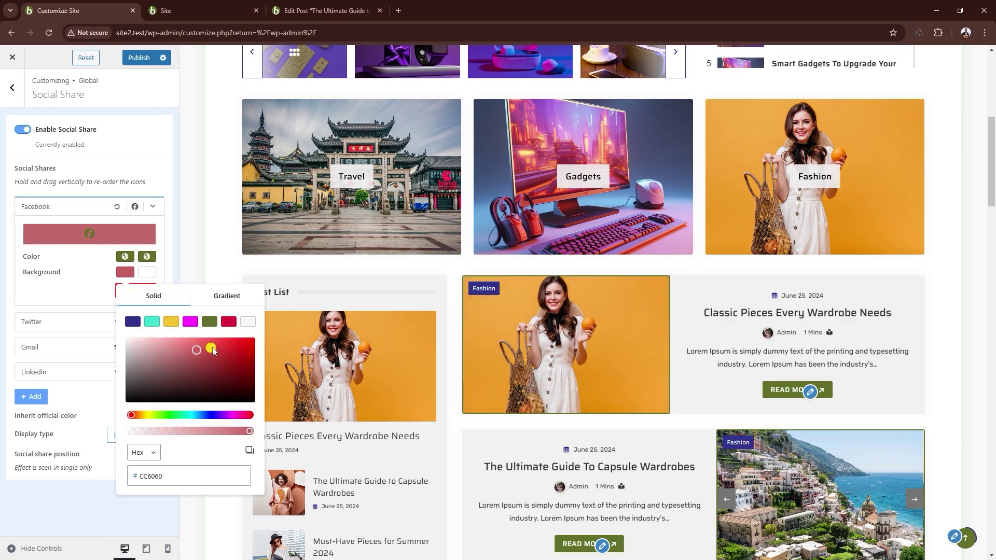
left_click(214, 349)
mouse_move(580, 314)
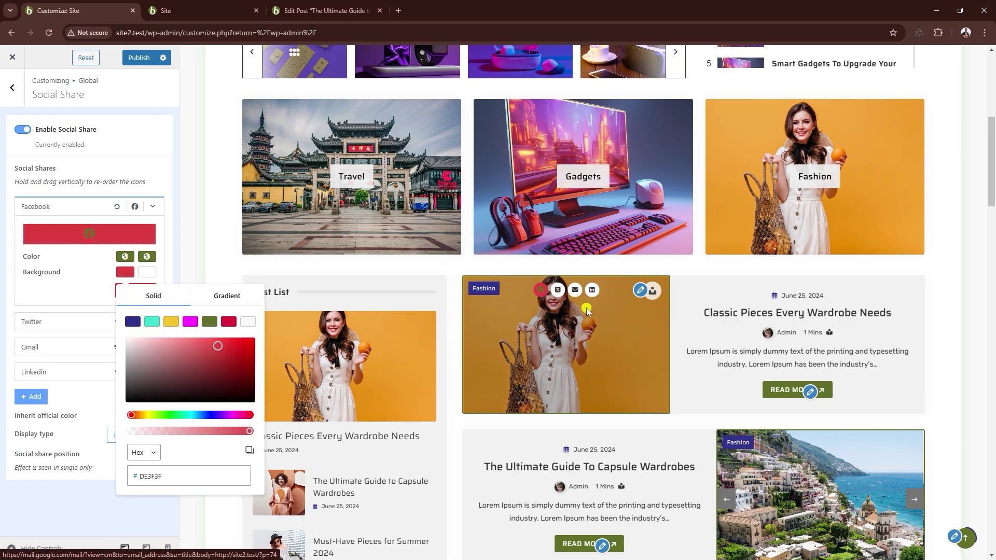
left_click(127, 340)
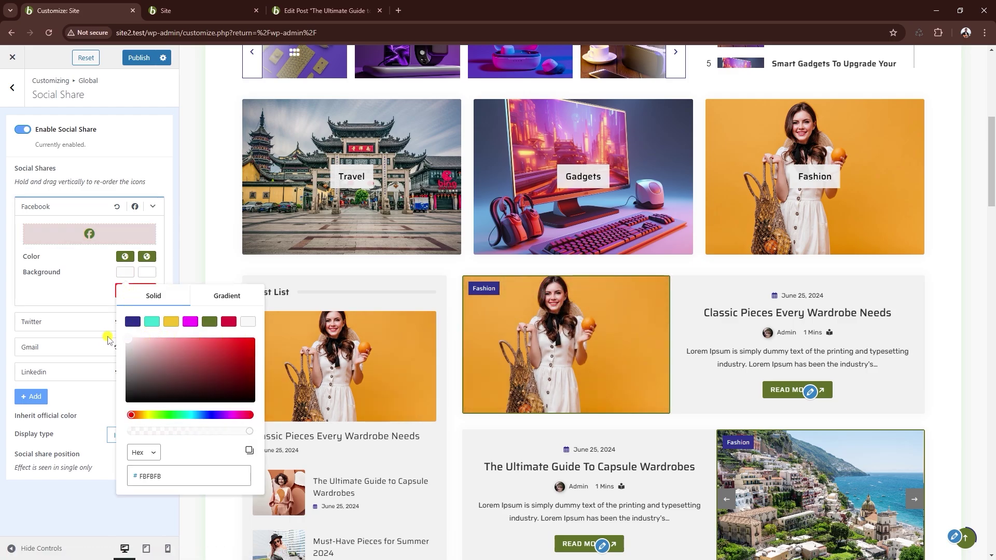
left_click(88, 264)
Step: Collapse the Facebook entry and turn inheriting the official color back on for the share icons
left_click(152, 207)
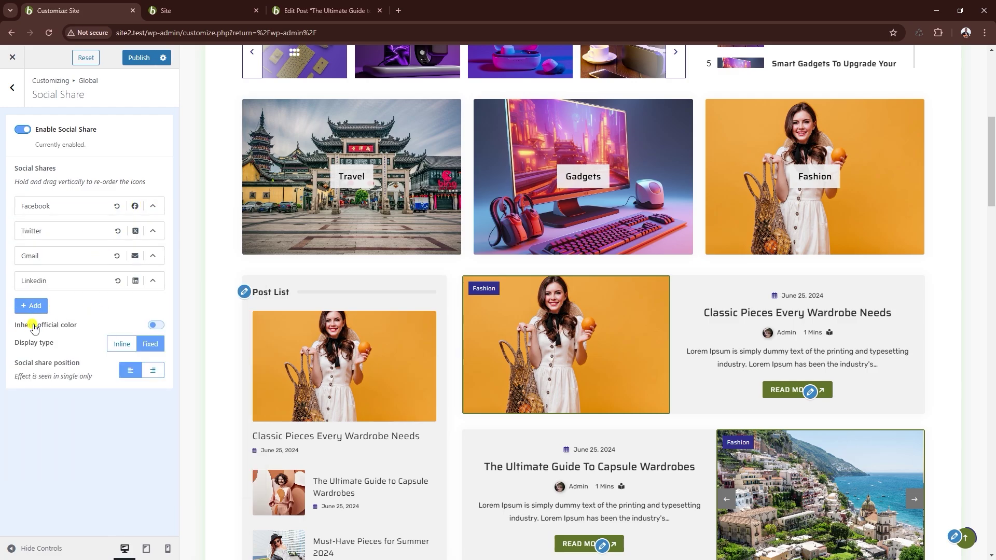
left_click(155, 324)
mouse_move(560, 306)
Step: Look at the Reset To Default section under Global, and return to the main customizer sections
left_click(17, 102)
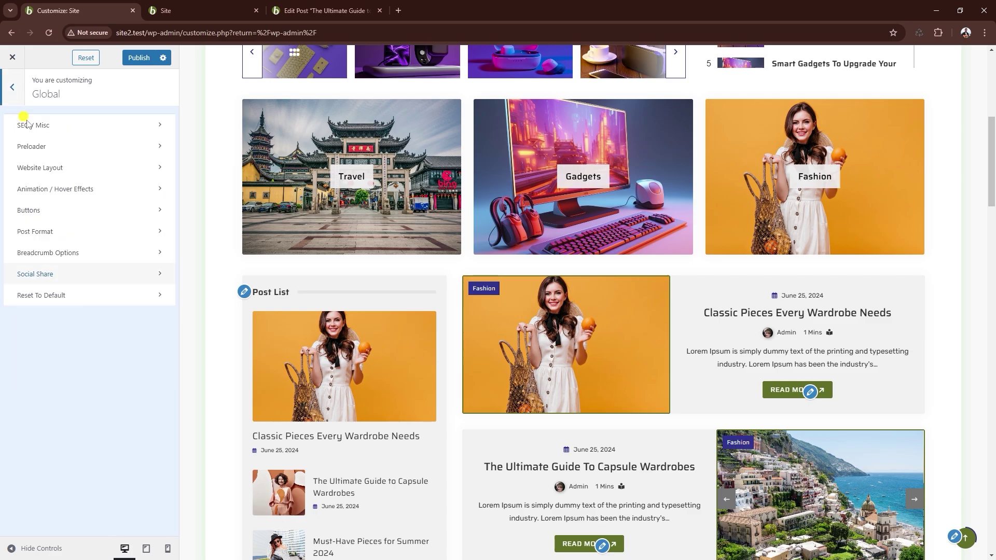
left_click(49, 297)
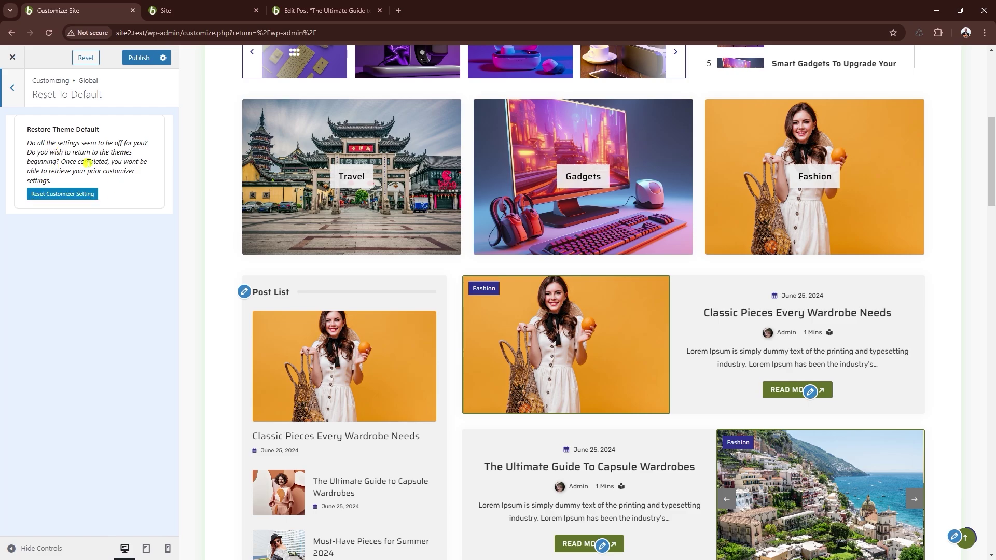
left_click(18, 89)
left_click(17, 95)
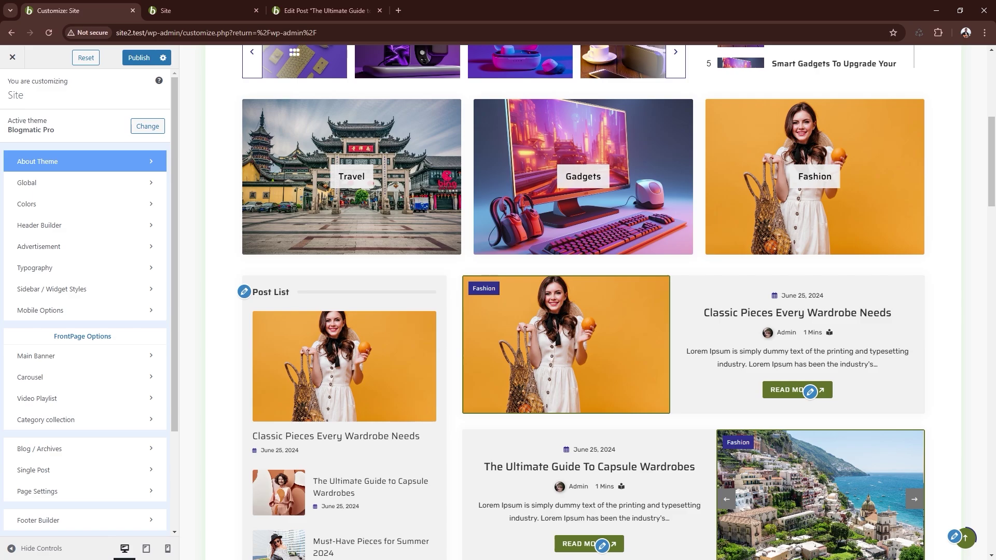
Step: Set the Theme Color to hex 607027 in the Theme Colors / Presets section under Colors
left_click(65, 206)
left_click(99, 135)
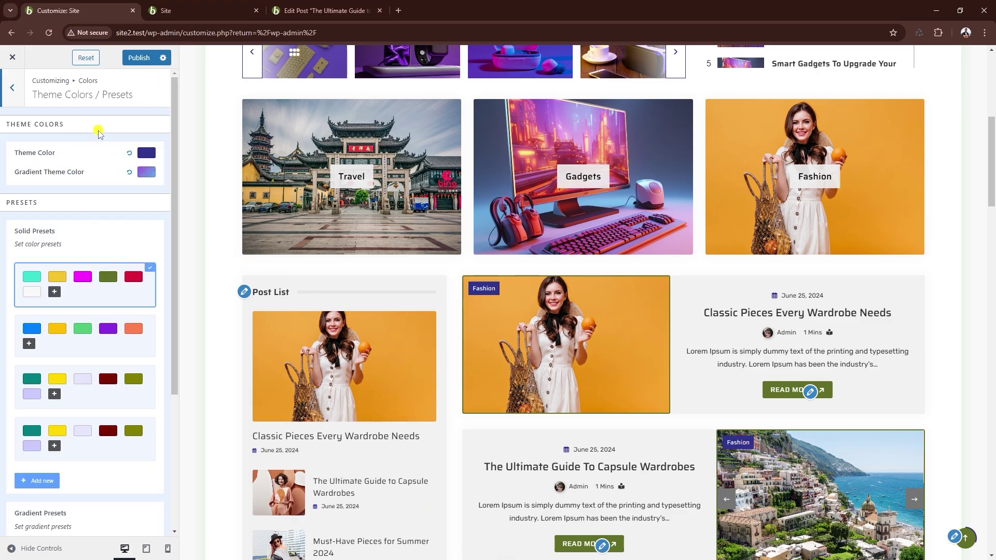
left_click(146, 153)
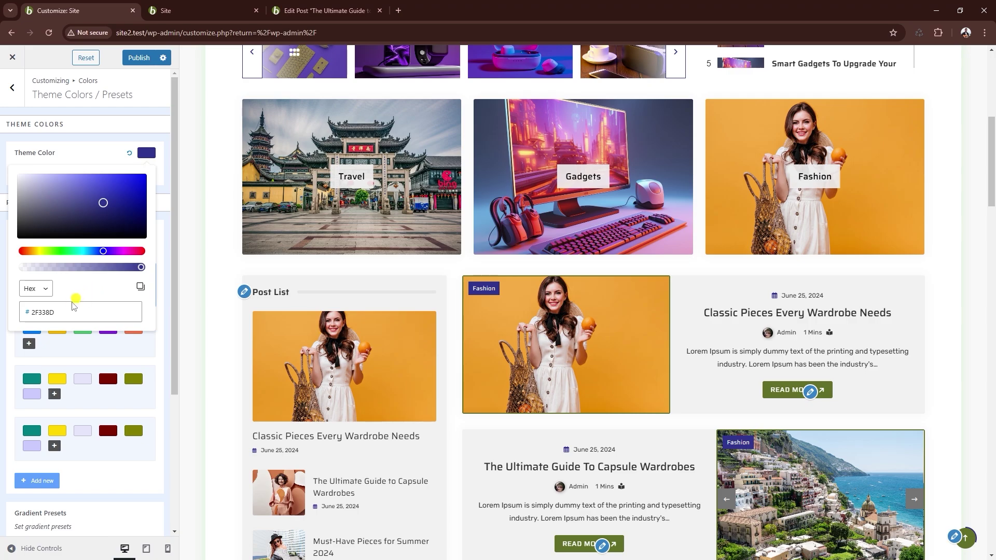
double_click(48, 311)
key("ctrl+v")
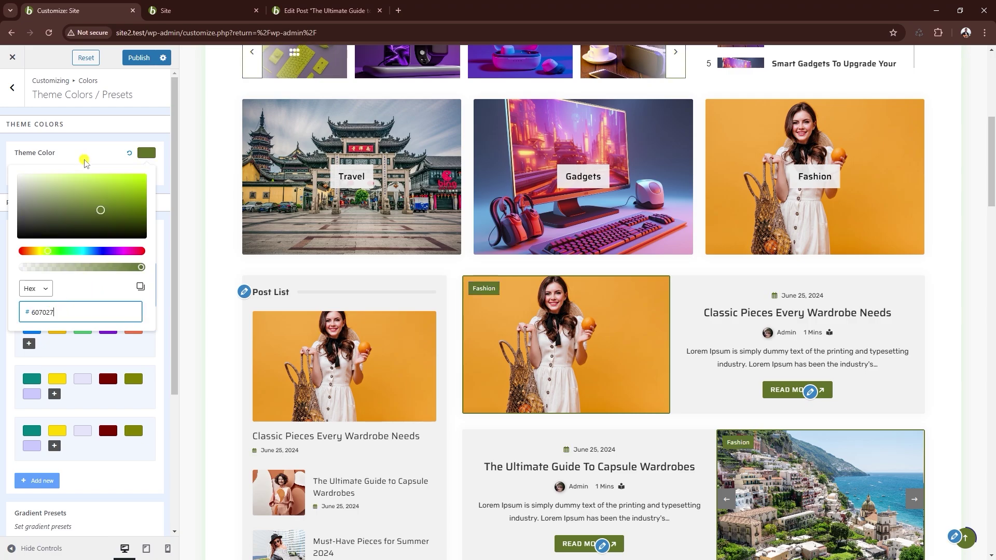
left_click(88, 147)
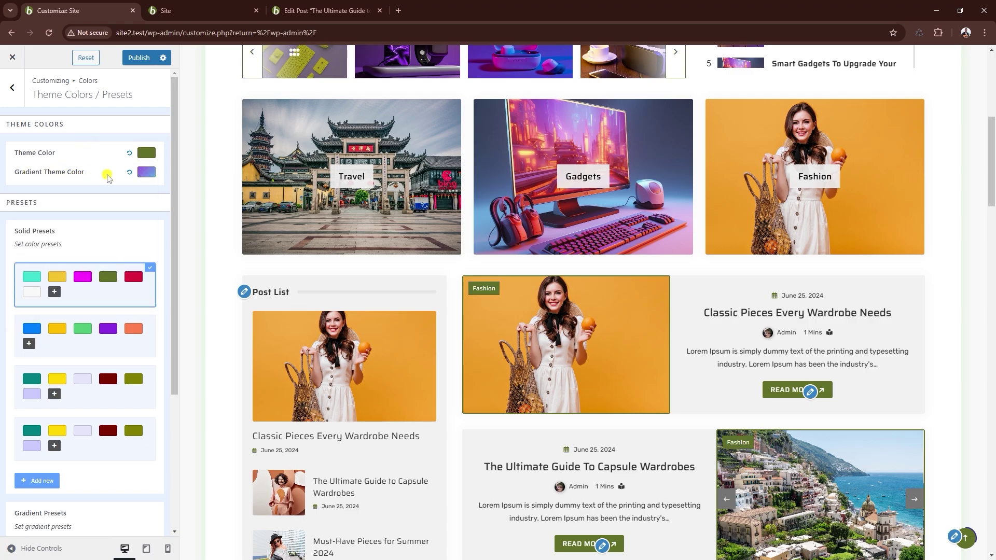
Step: Apply the second solid color preset, with blue, yellow, green, purple and orange swatches, to the site
scroll(95, 161, "down", 1)
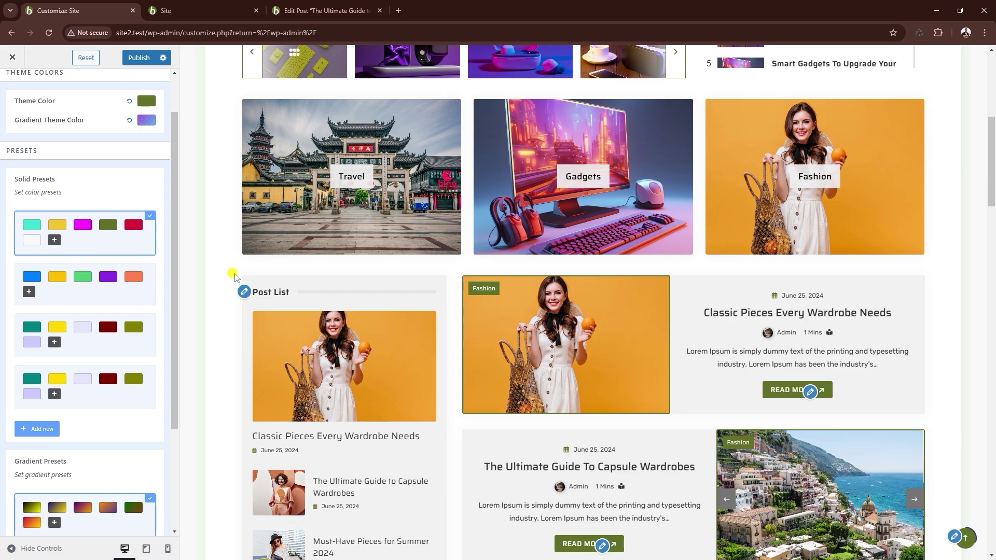
scroll(235, 278, "up", 5)
scroll(234, 279, "up", 2)
left_click(141, 288)
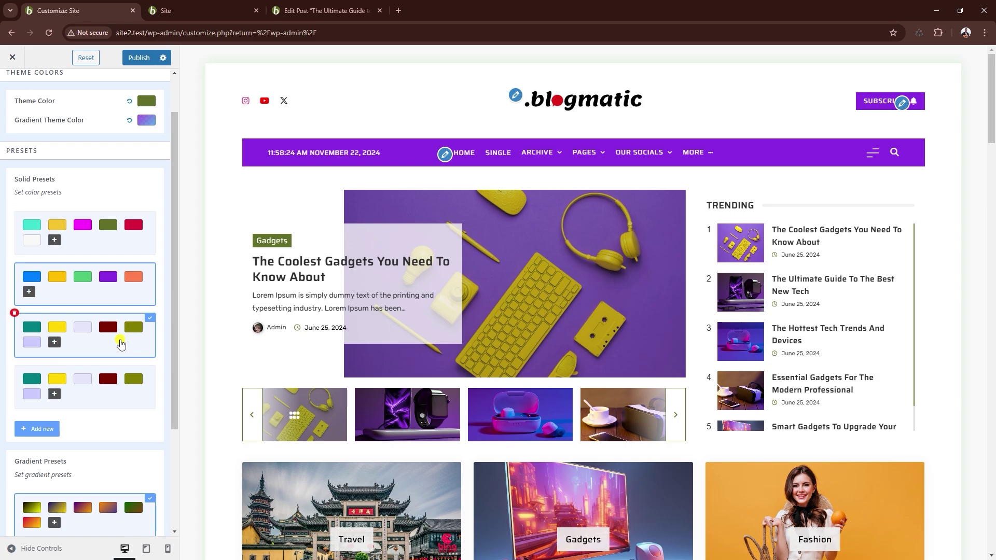
left_click(117, 302)
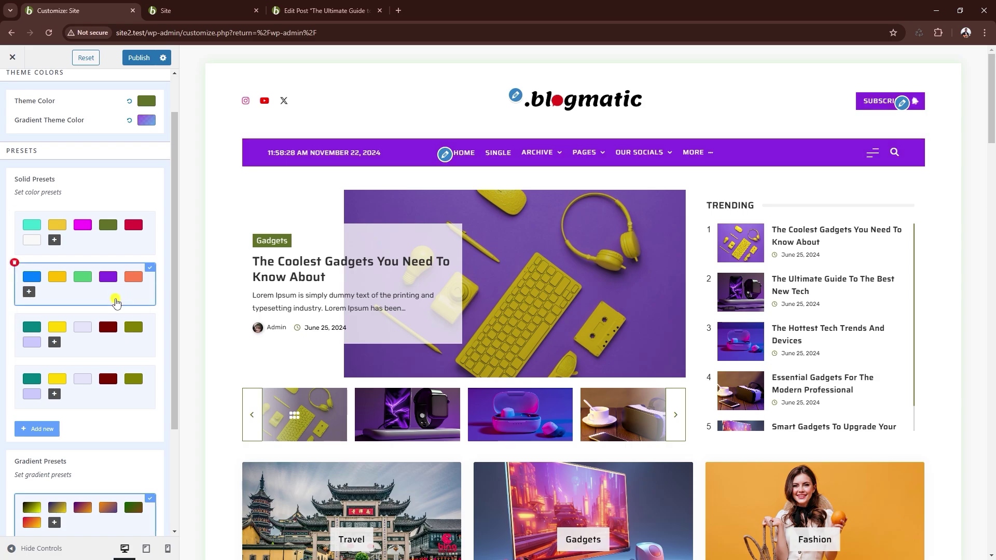
Step: Add a new solid color preset below the existing ones and review the solid and gradient preset lists
scroll(112, 208, "down", 3)
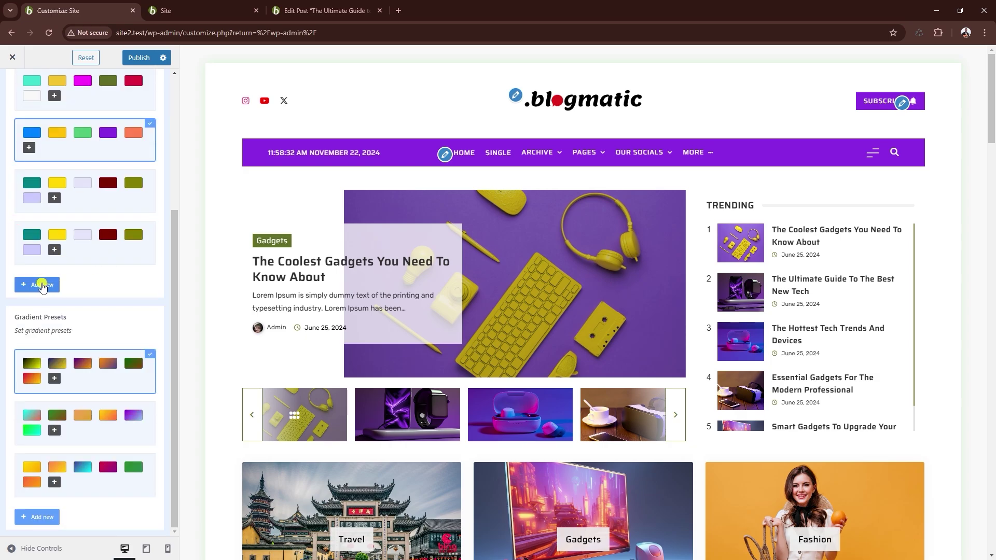
left_click(38, 284)
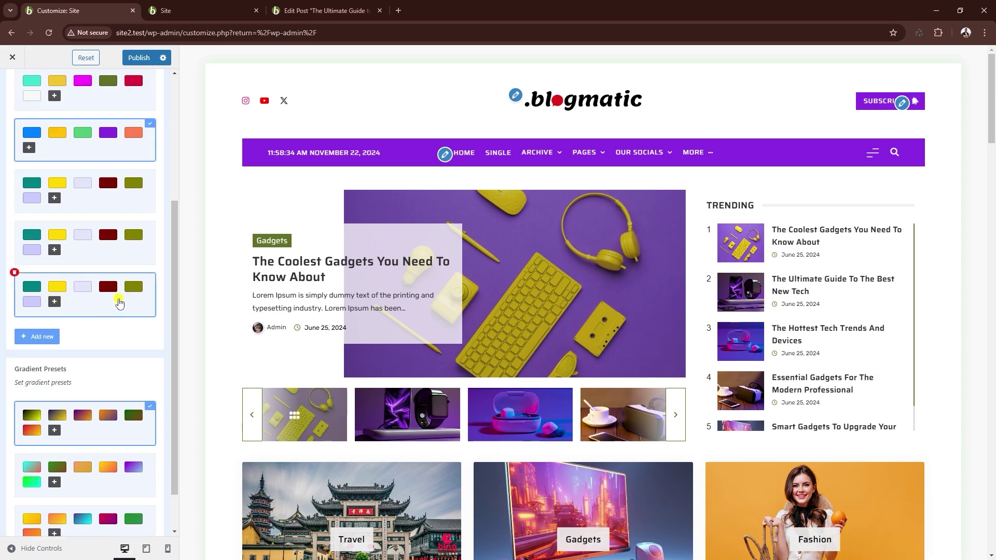
scroll(73, 285, "up", 1)
scroll(123, 284, "down", 2)
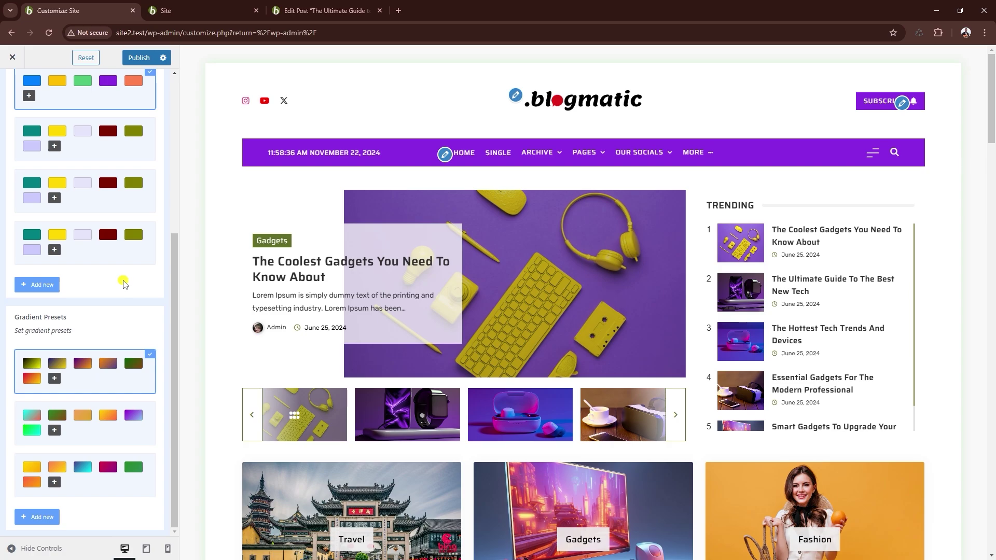
scroll(71, 330, "up", 5)
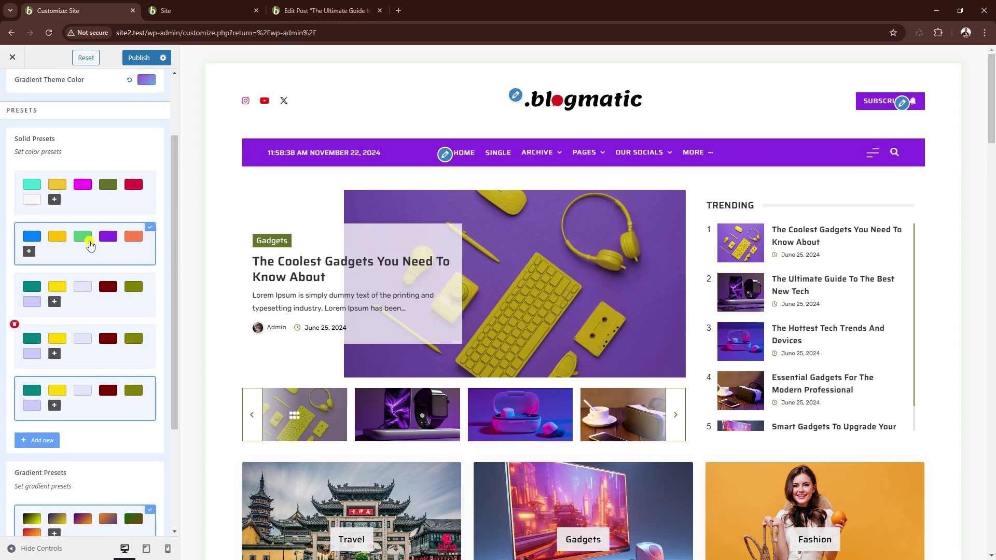
Step: In Category Colors, set the Fashion category's normal and hover backgrounds to the purple preset 8A2BE2
left_click(12, 89)
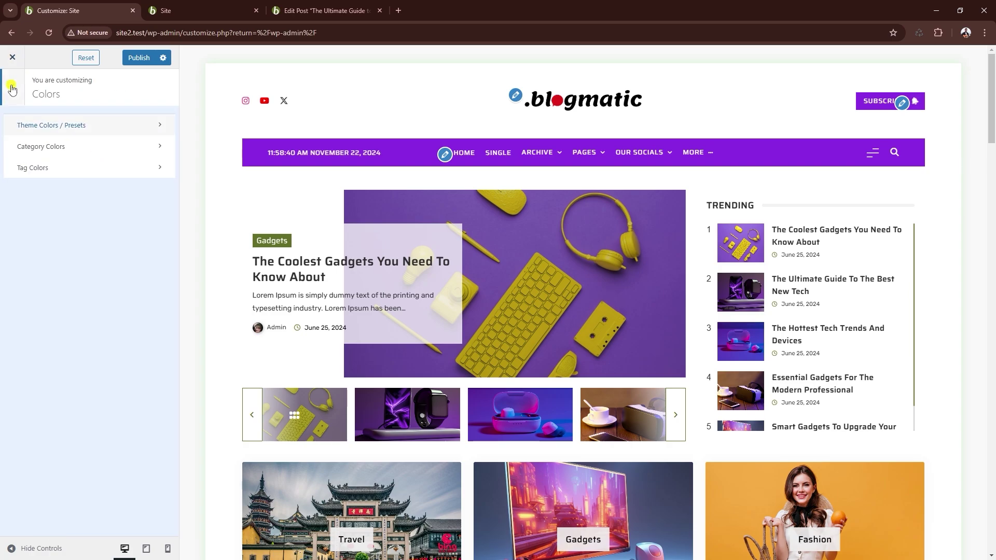
left_click(69, 149)
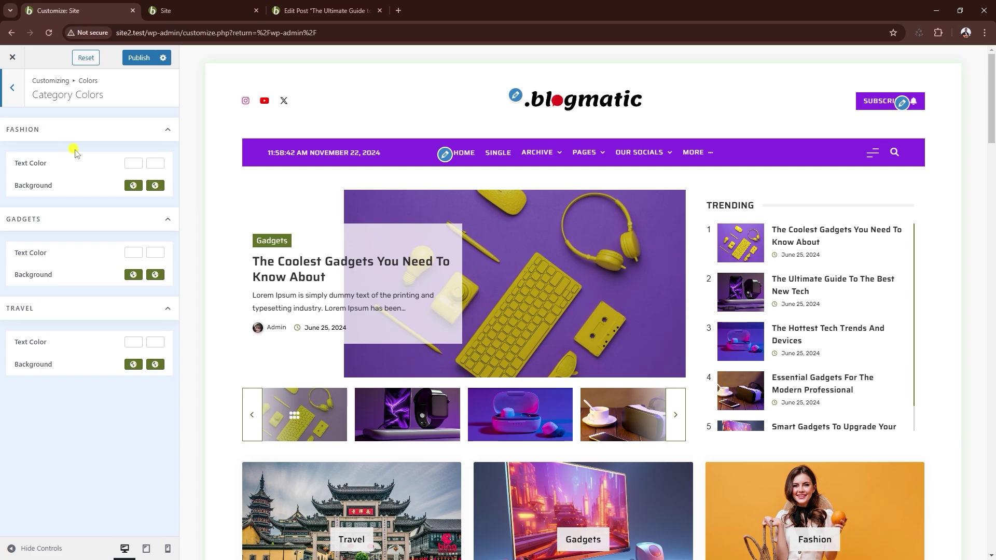
scroll(210, 172, "down", 8)
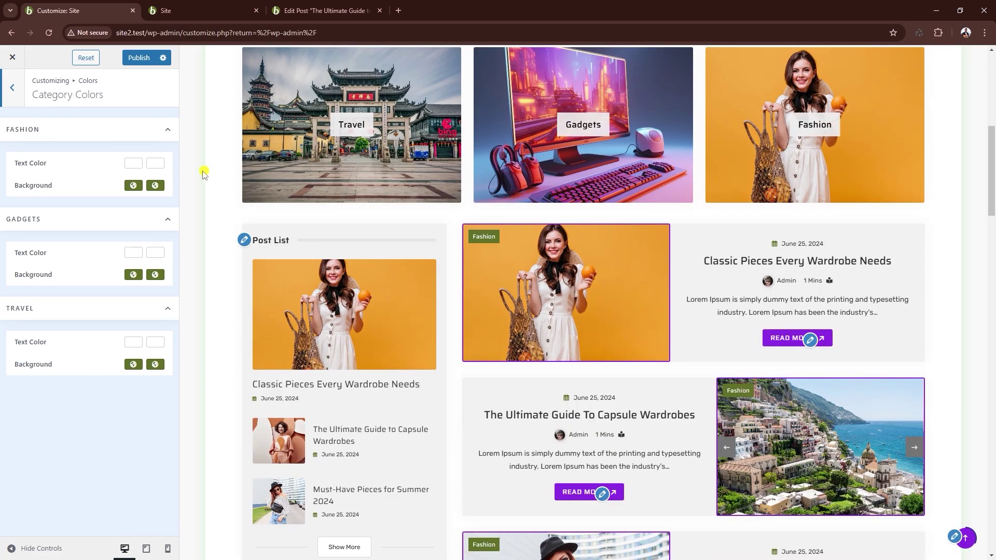
left_click(133, 186)
left_click(180, 236)
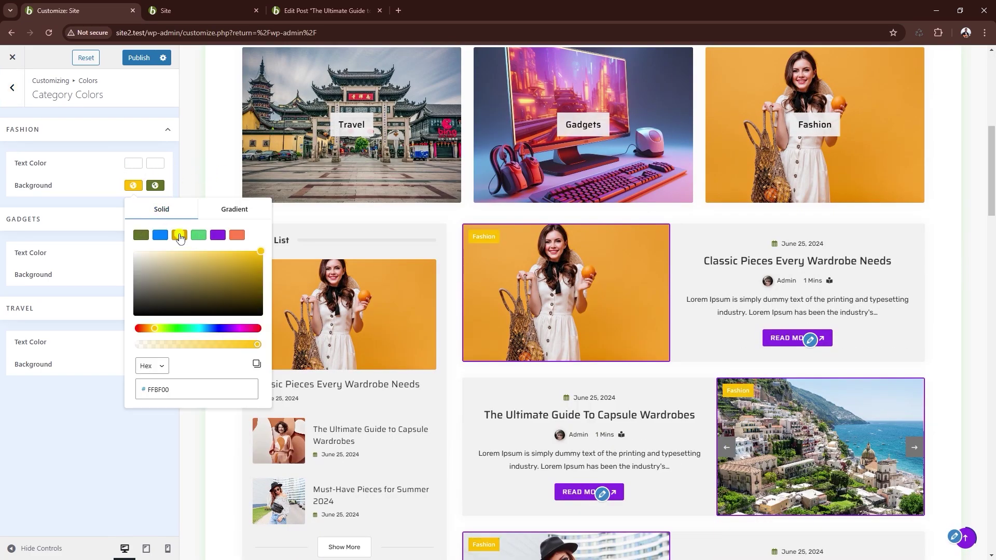
left_click(217, 236)
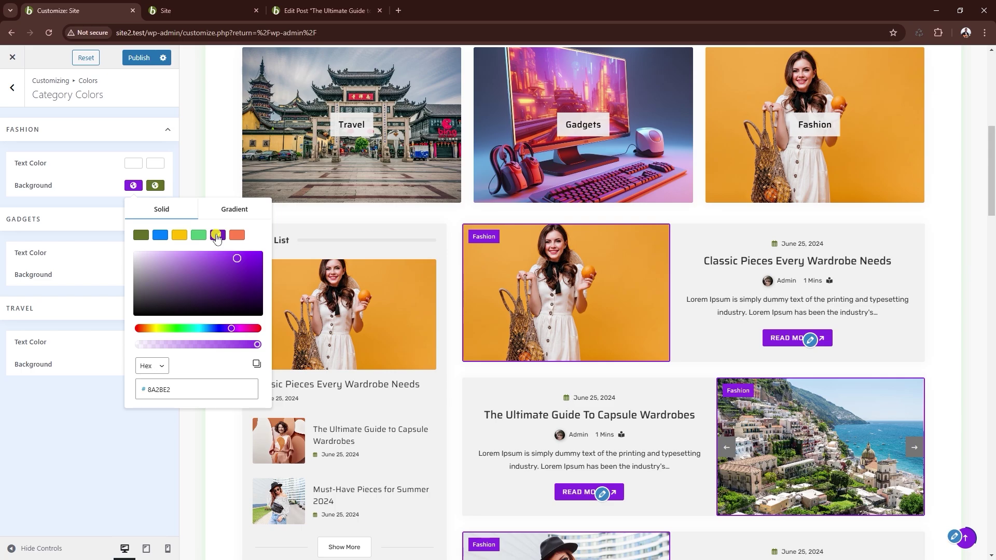
left_click(155, 185)
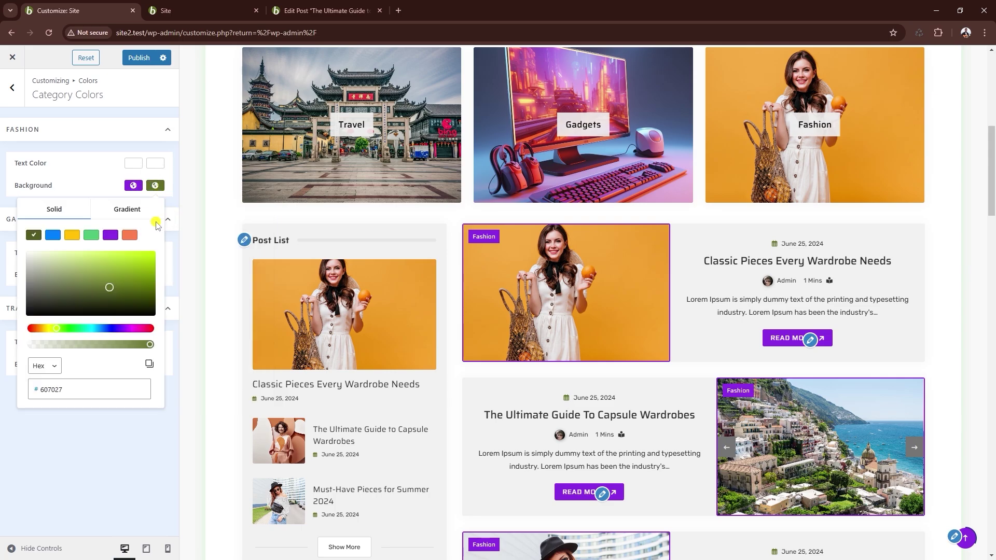
left_click(115, 236)
left_click(110, 186)
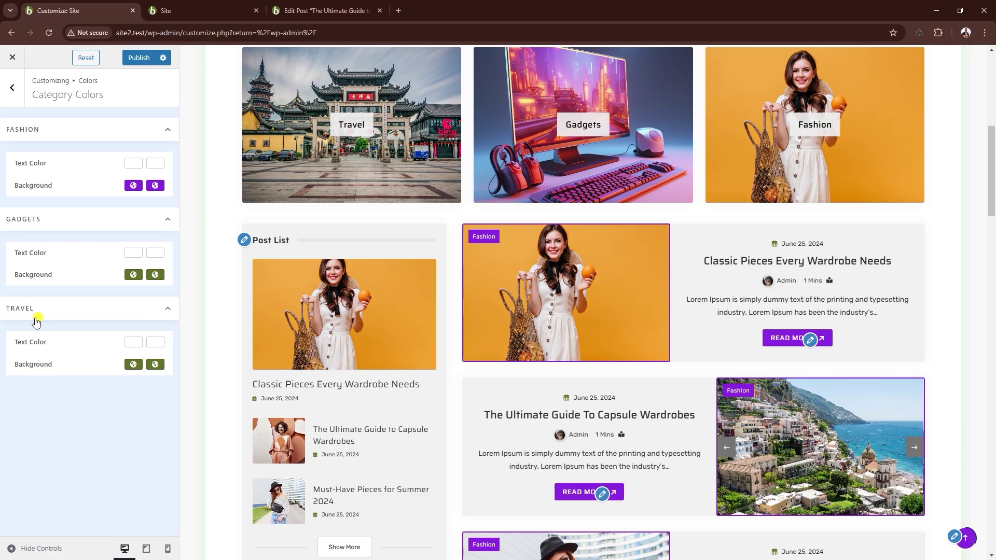
Step: Look at the Tag Colors settings under Colors, and return to the main customizer sections
left_click(12, 87)
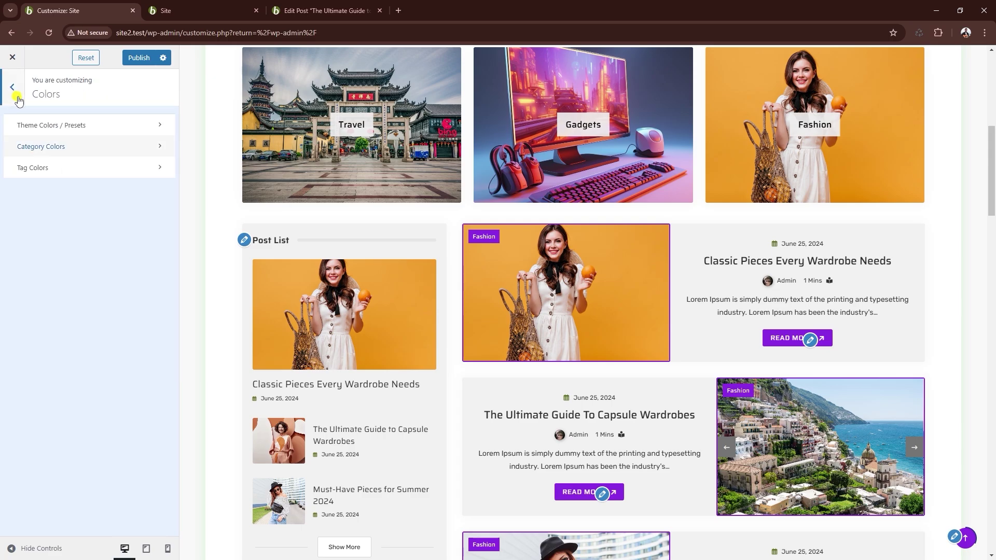
left_click(41, 167)
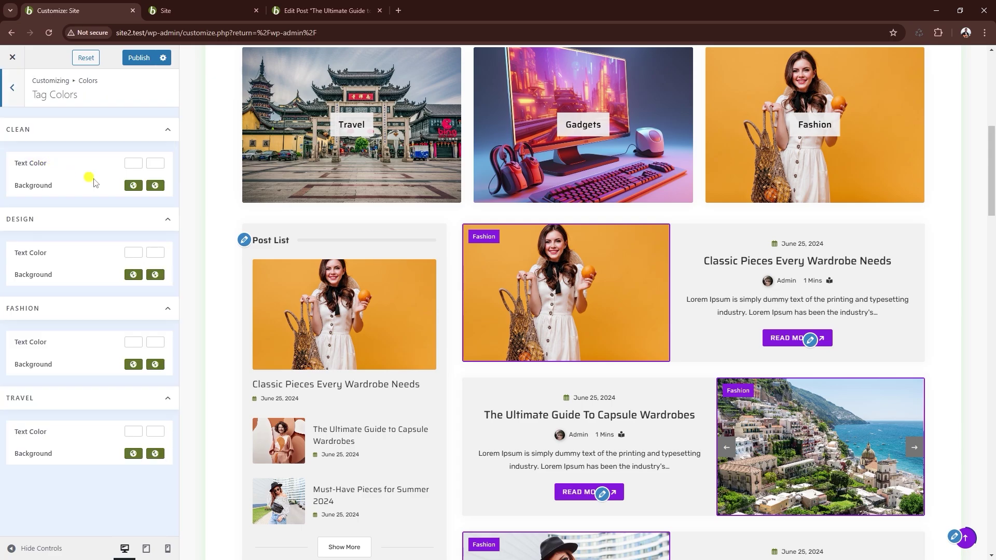
left_click(15, 93)
left_click(15, 93)
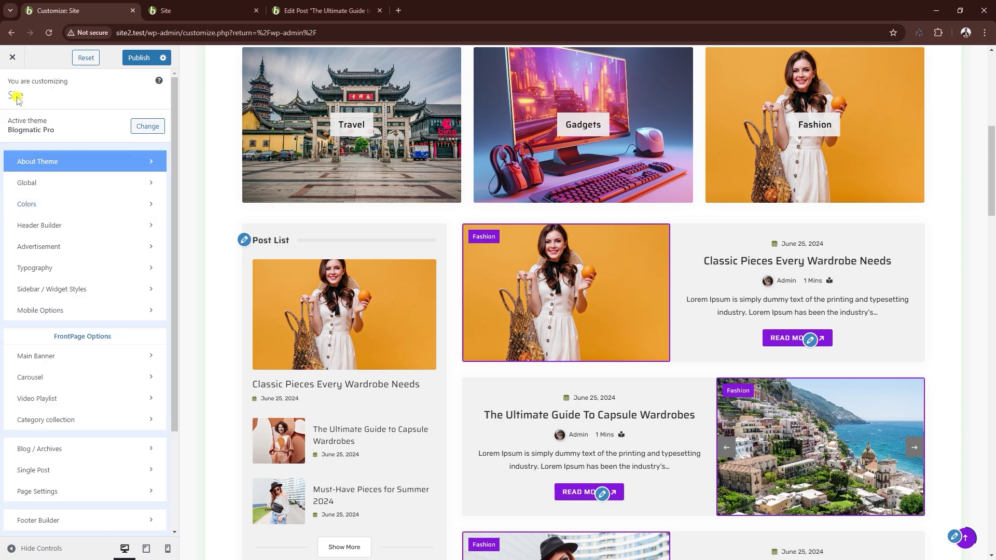
scroll(71, 165, "down", 2)
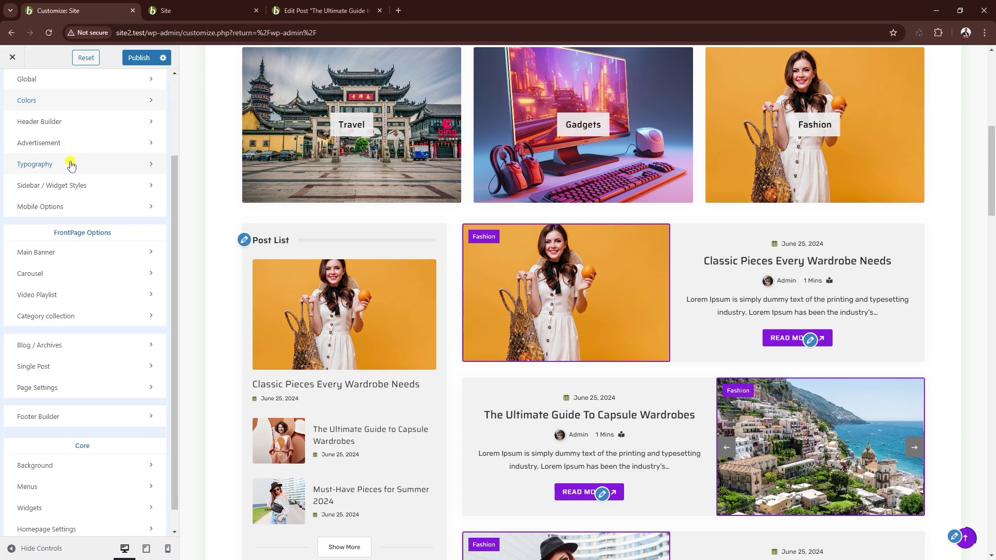
Step: Open the Typography section and look at the font settings of the Menu typography preset
left_click(33, 165)
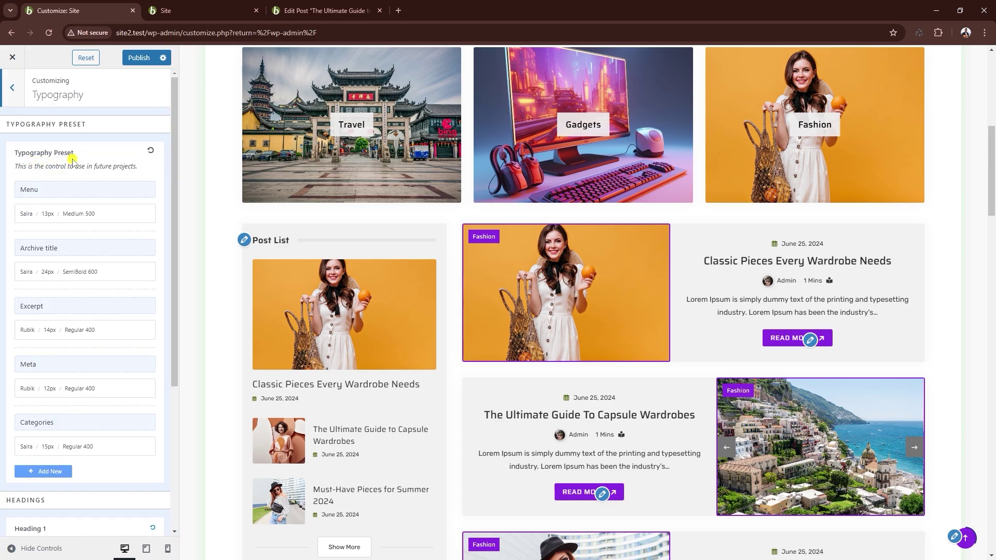
scroll(72, 160, "down", 1)
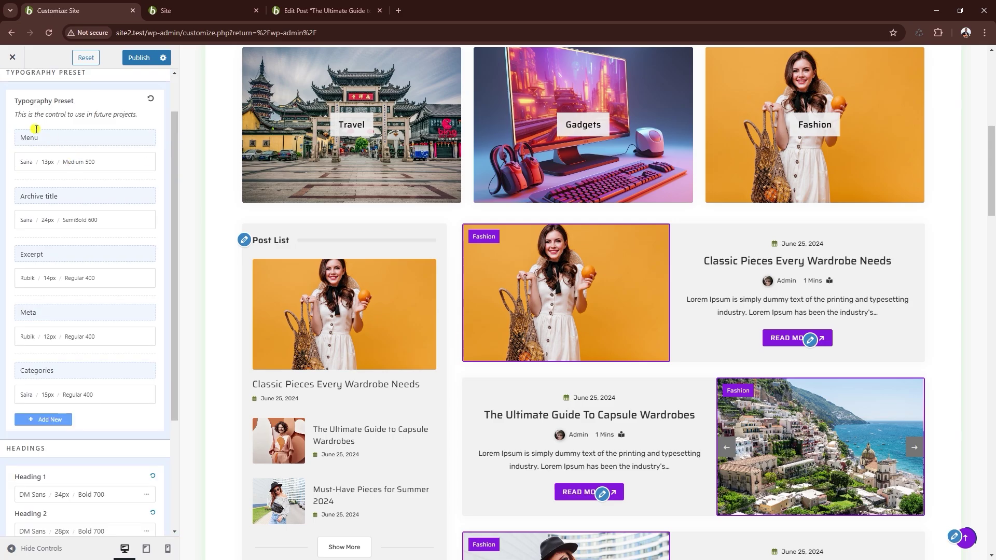
left_click(61, 137)
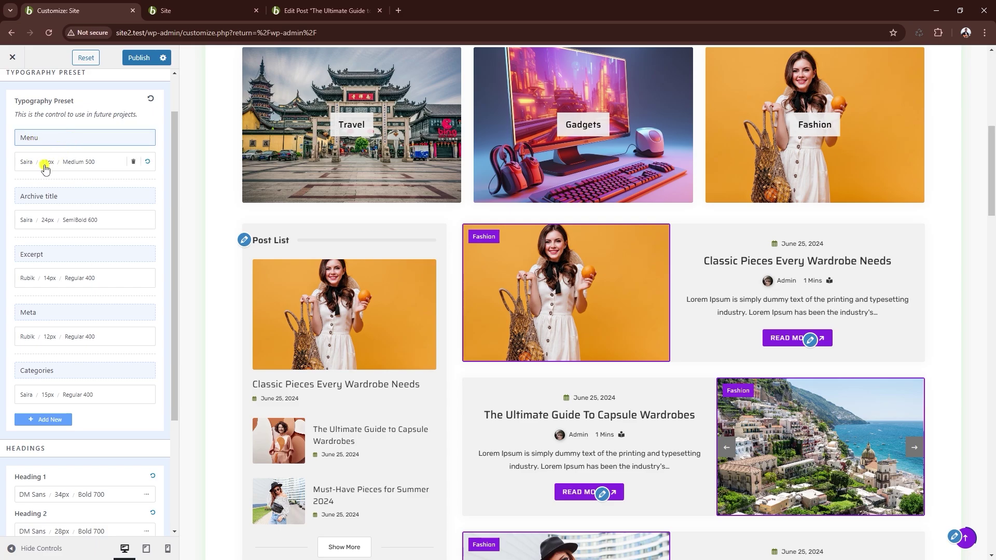
left_click(89, 166)
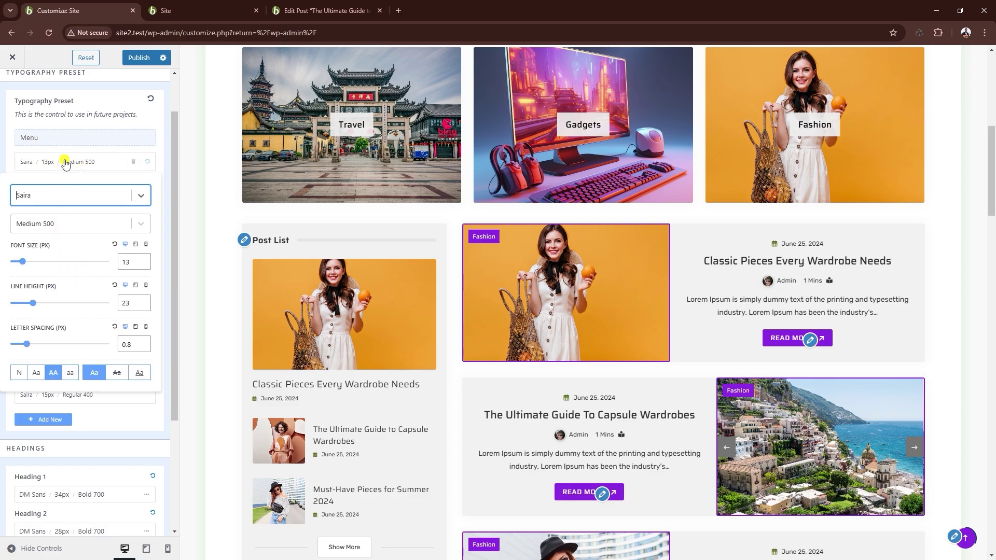
Step: Add a typography preset named New Font and set its font to Merriweather with weight Bold 700
scroll(67, 202, "down", 3)
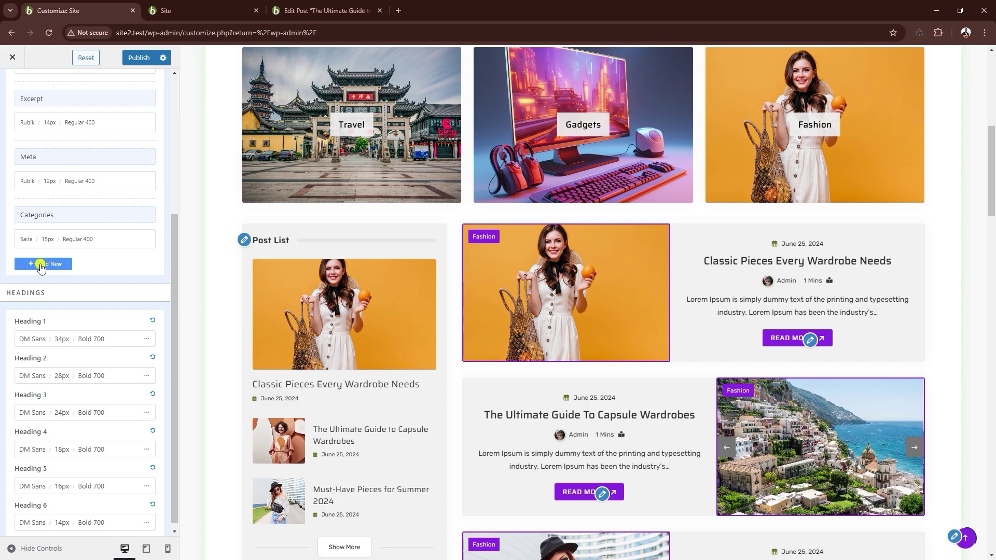
left_click(41, 266)
left_click(64, 273)
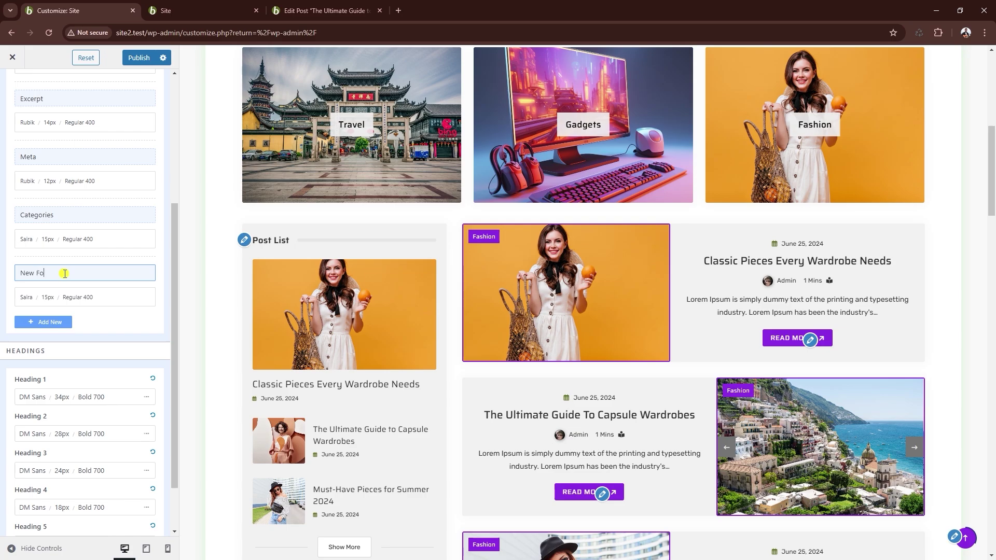
left_click(48, 297)
left_click(38, 334)
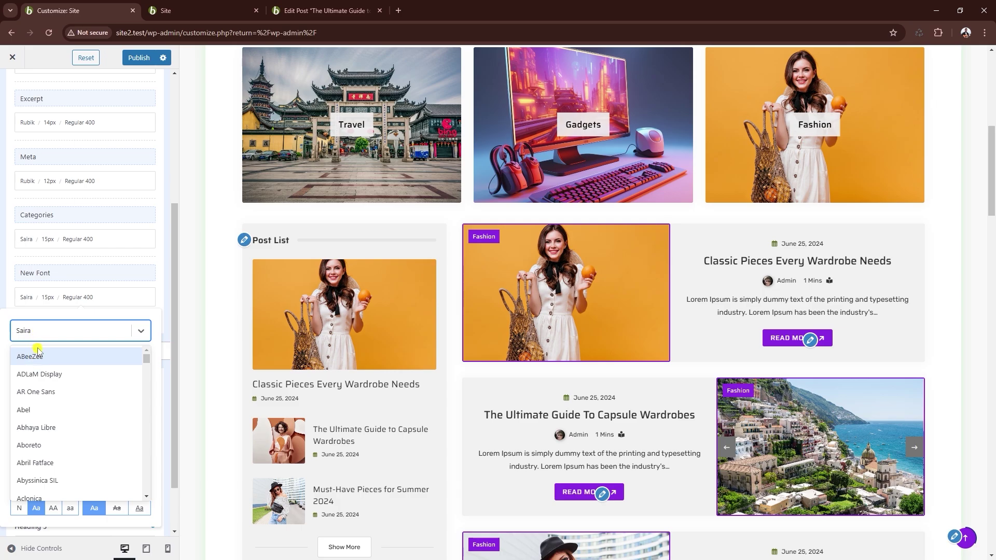
type("Merriw")
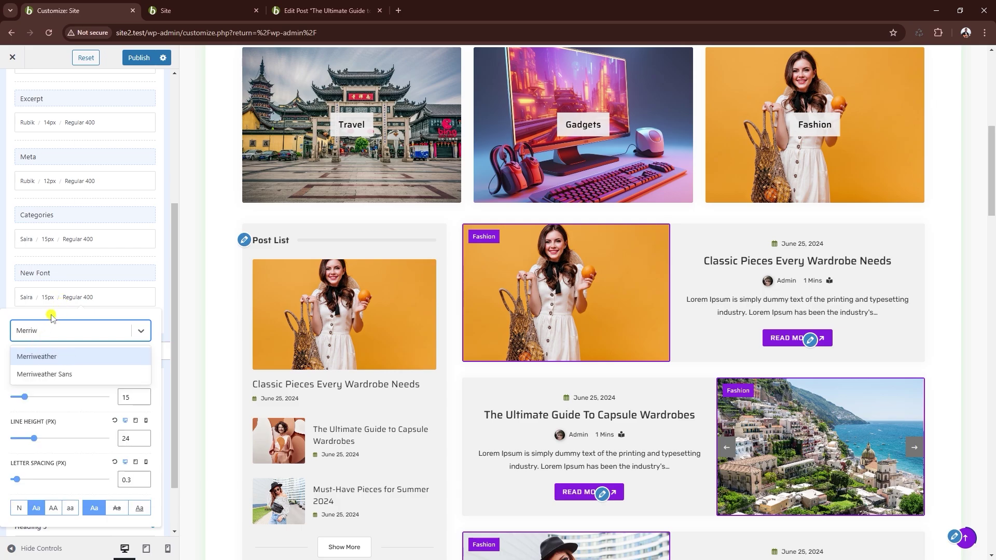
left_click(61, 356)
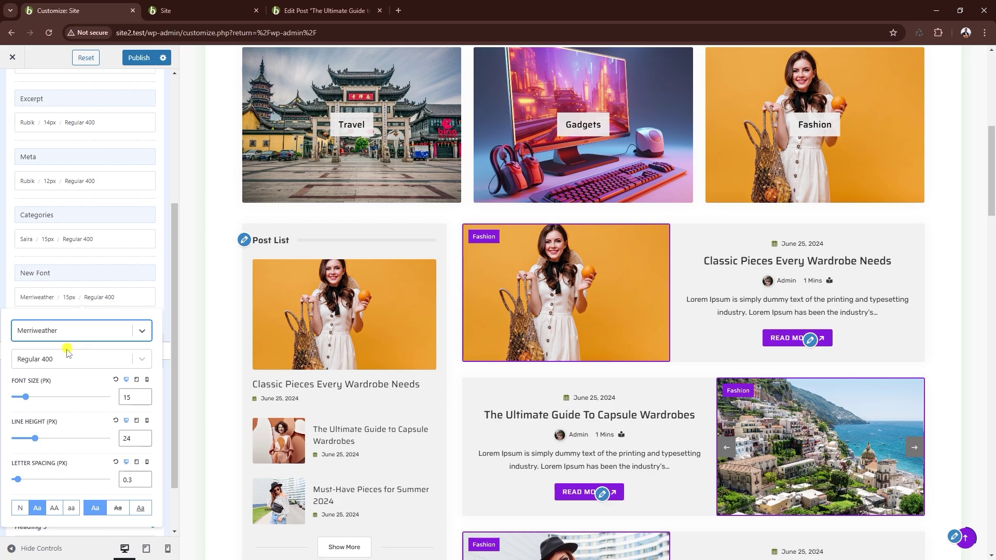
left_click(67, 355)
left_click(99, 411)
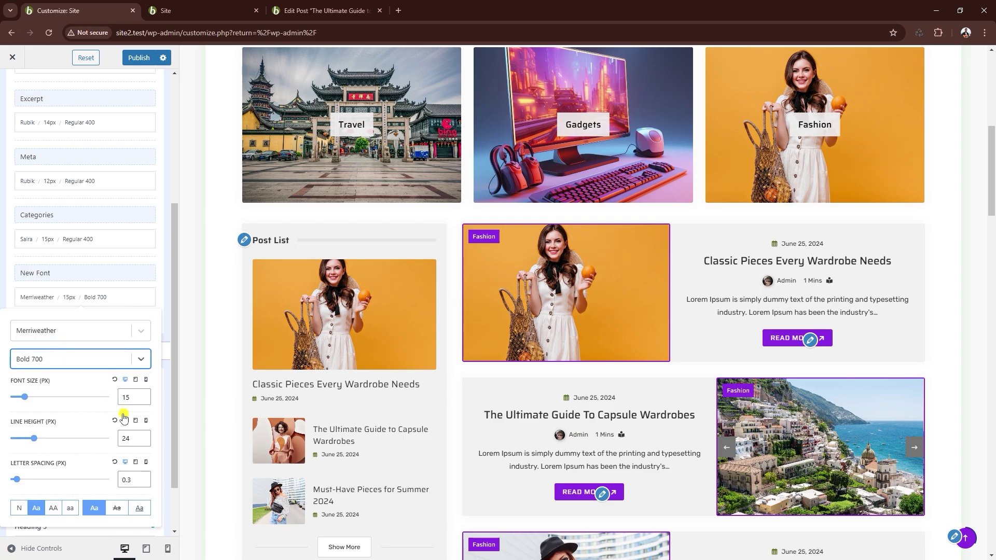
Step: Set the New Font preset's font size to 17 px and line height to 26 px
left_click(143, 396)
left_click(144, 396)
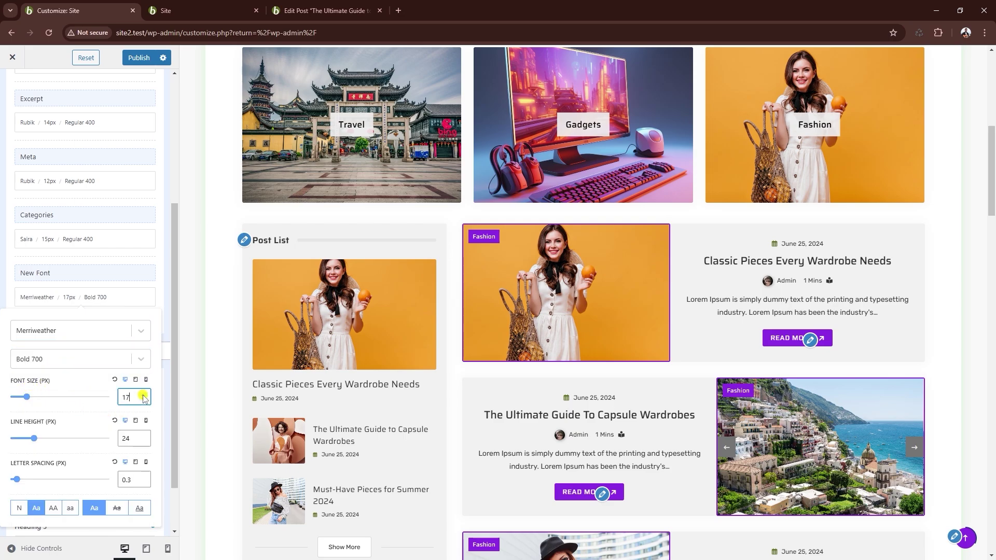
left_click(143, 436)
left_click(144, 436)
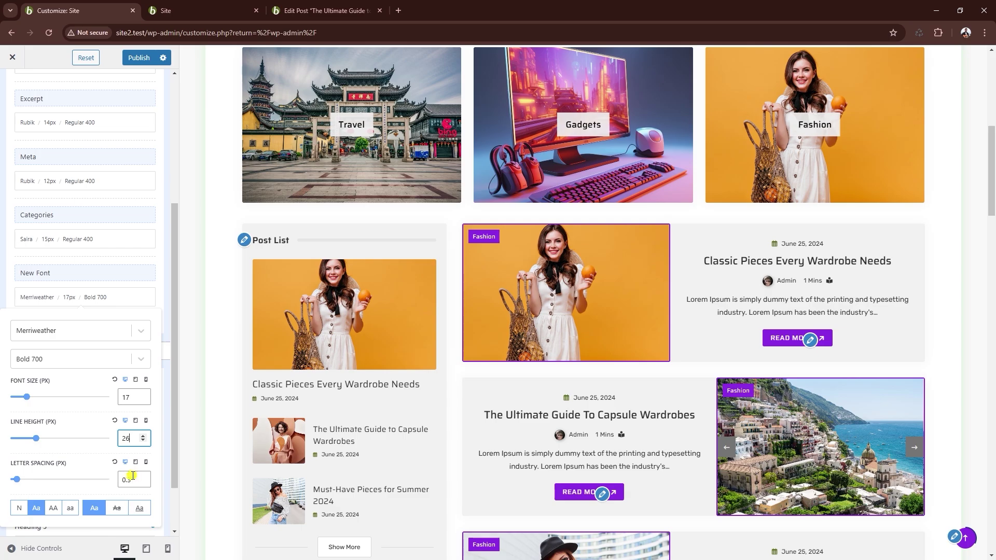
left_click(11, 299)
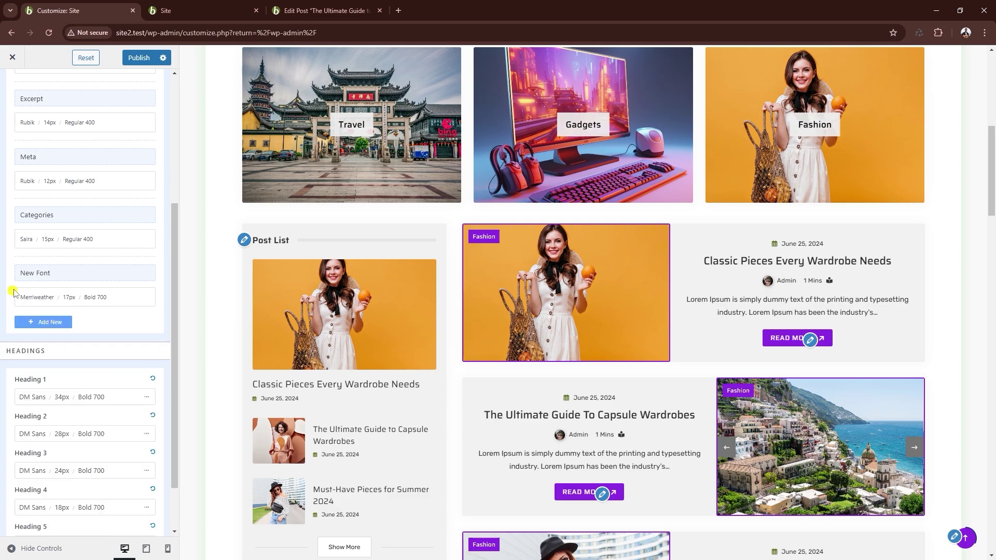
Step: Leave Typography and open the design options in the Blog / Archives General Settings
scroll(77, 238, "up", 4)
left_click(13, 87)
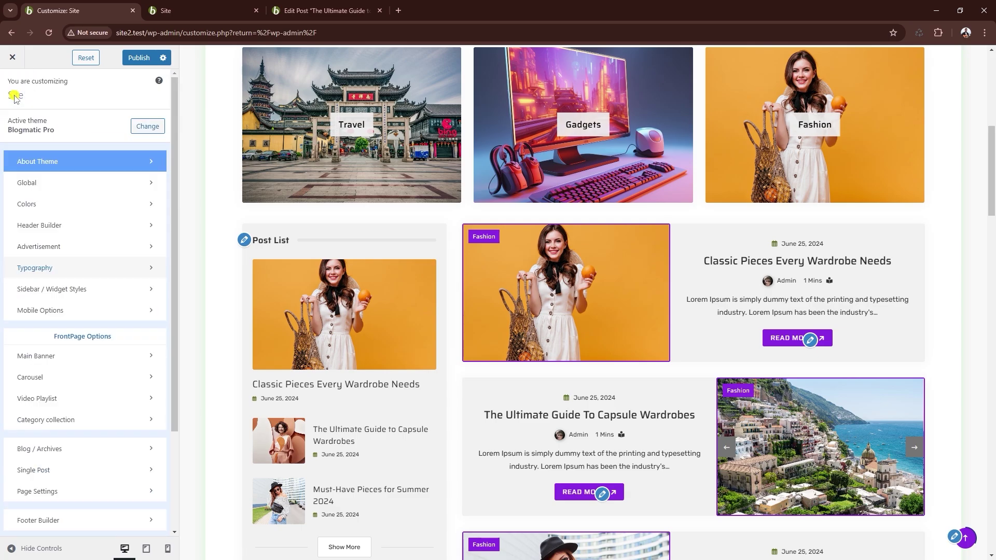
scroll(106, 306, "down", 2)
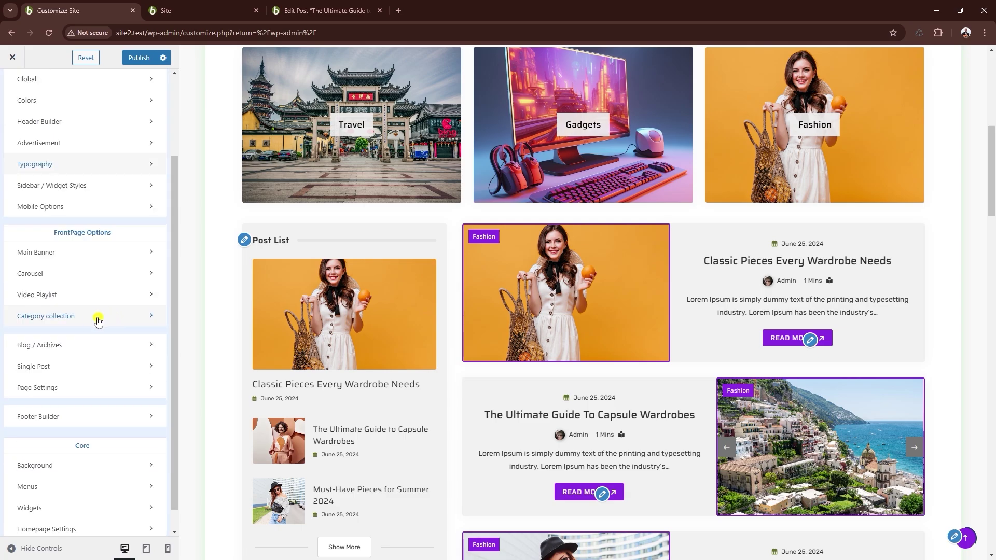
left_click(71, 345)
left_click(93, 127)
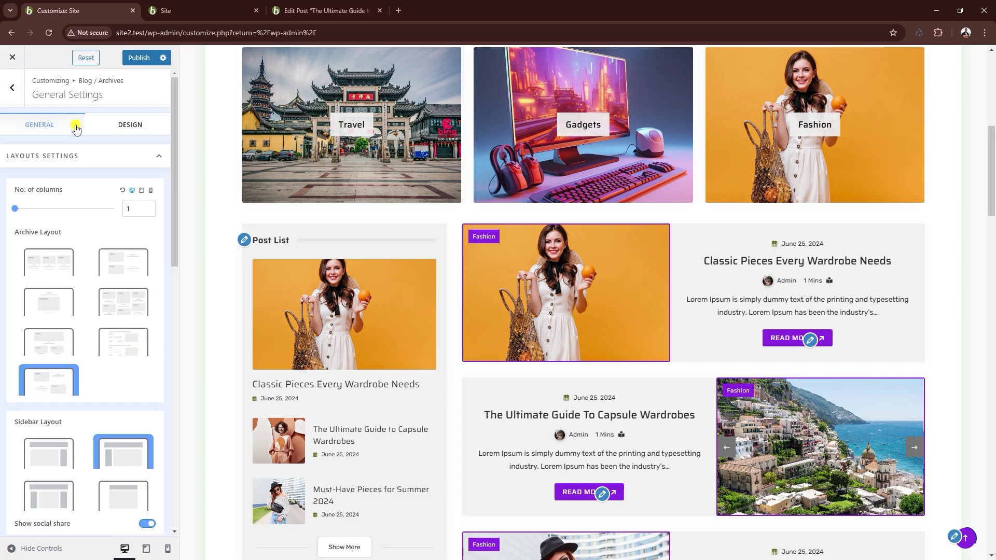
left_click(125, 130)
scroll(112, 208, "down", 3)
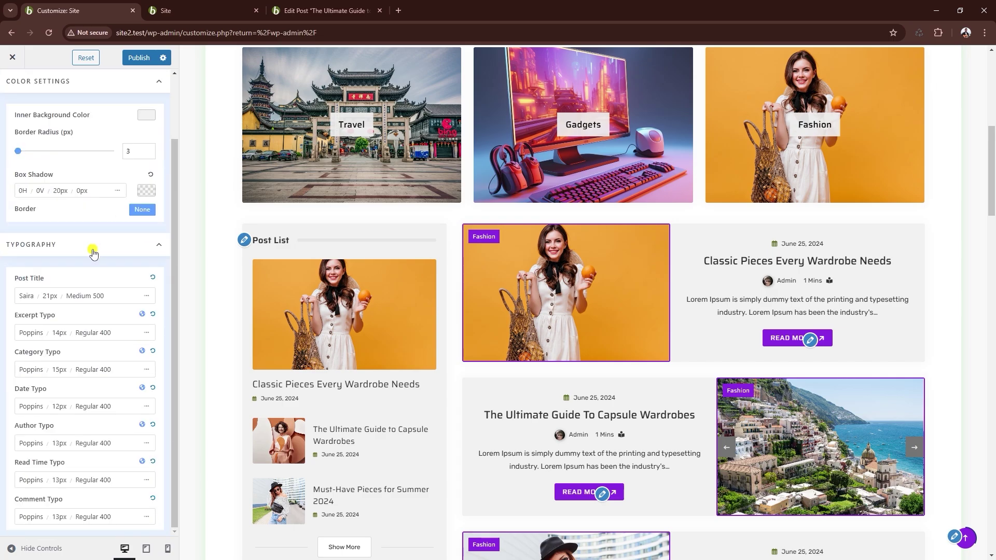
Step: Apply the New Font typography preset to the archive Post Title and check the post titles in the preview
left_click(63, 296)
left_click(138, 326)
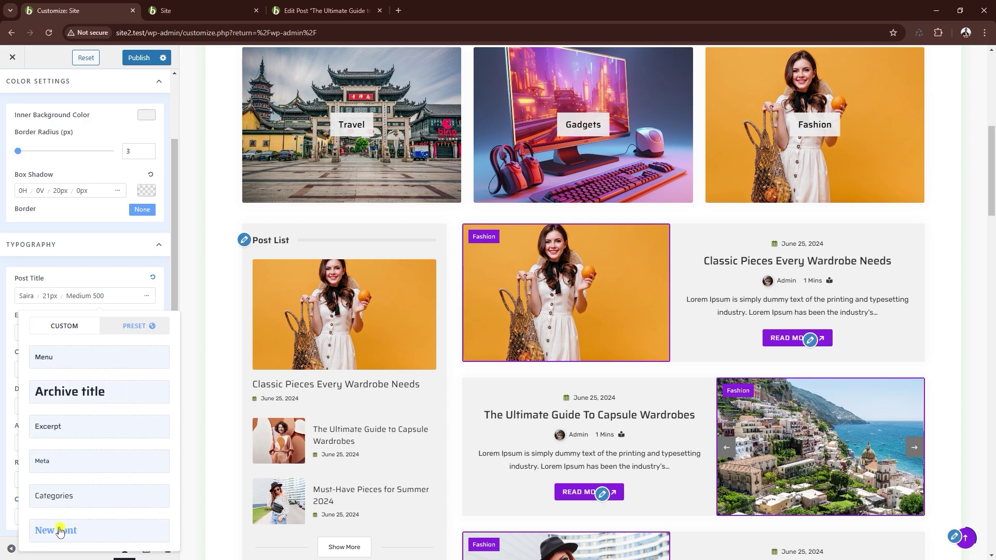
left_click(63, 532)
scroll(366, 443, "down", 2)
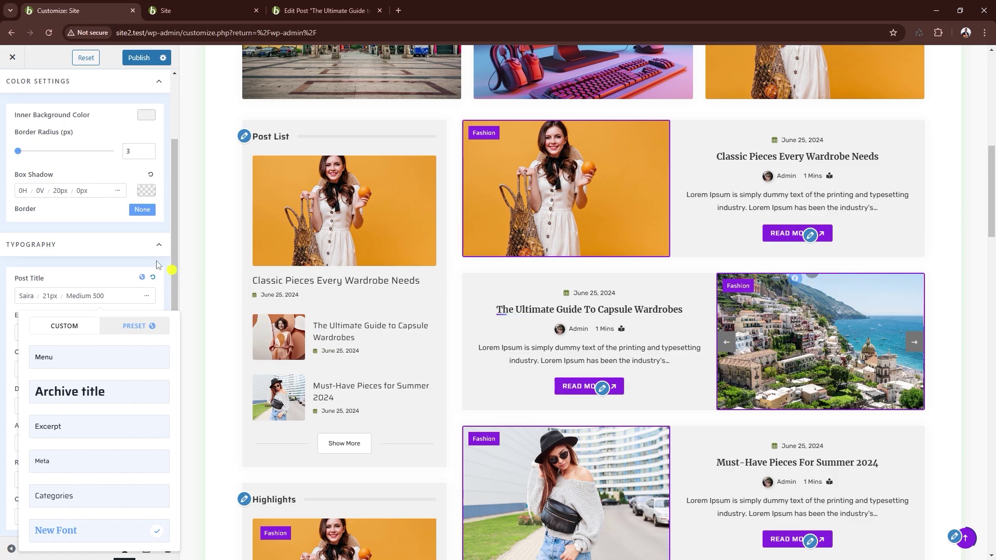
left_click(96, 257)
Step: Publish the customizer changes and reload the live site at site2.test
left_click(136, 58)
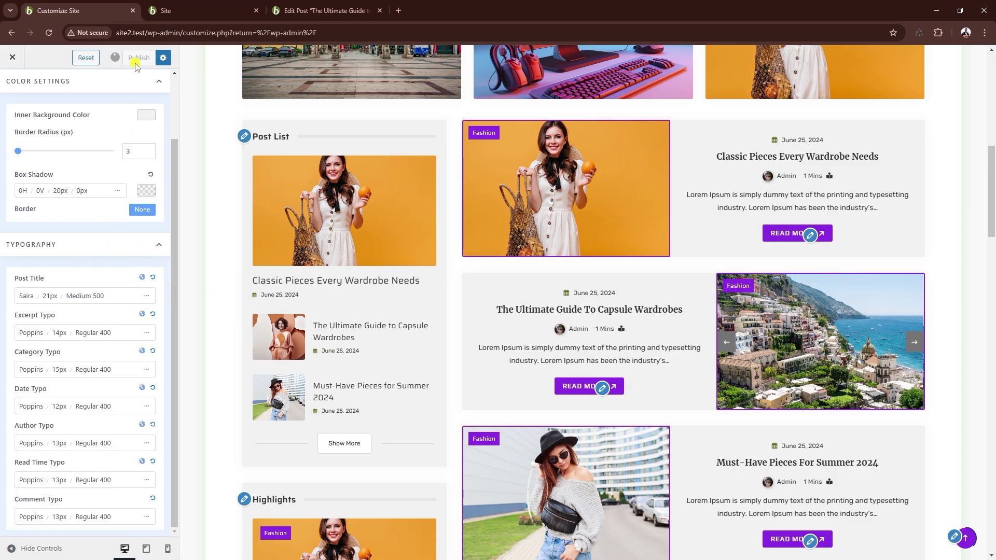
left_click(182, 10)
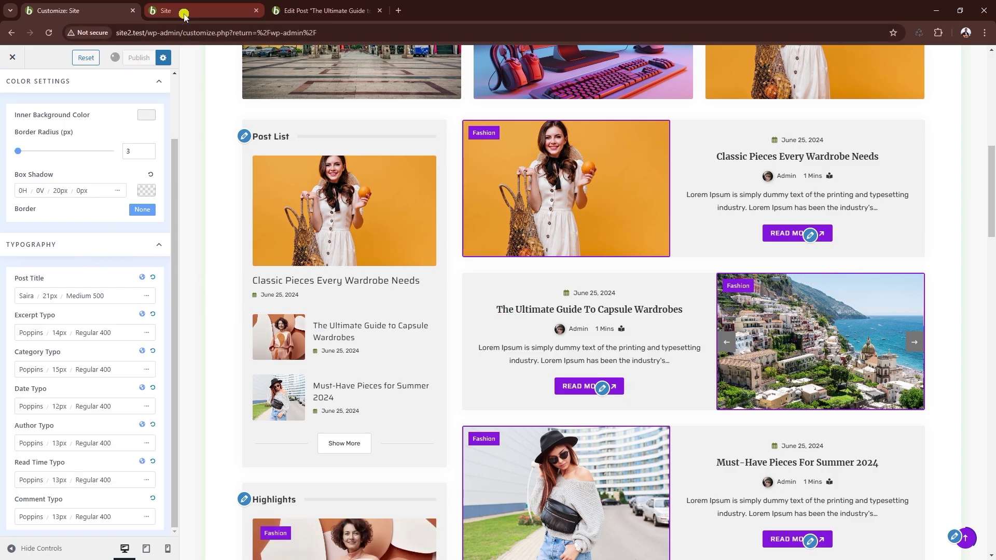
left_click(179, 34)
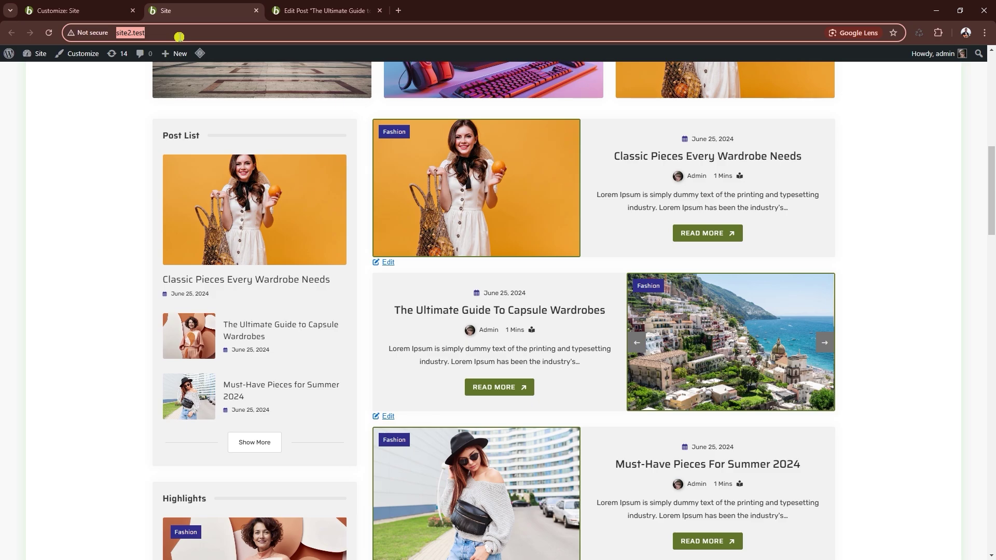
key("Return")
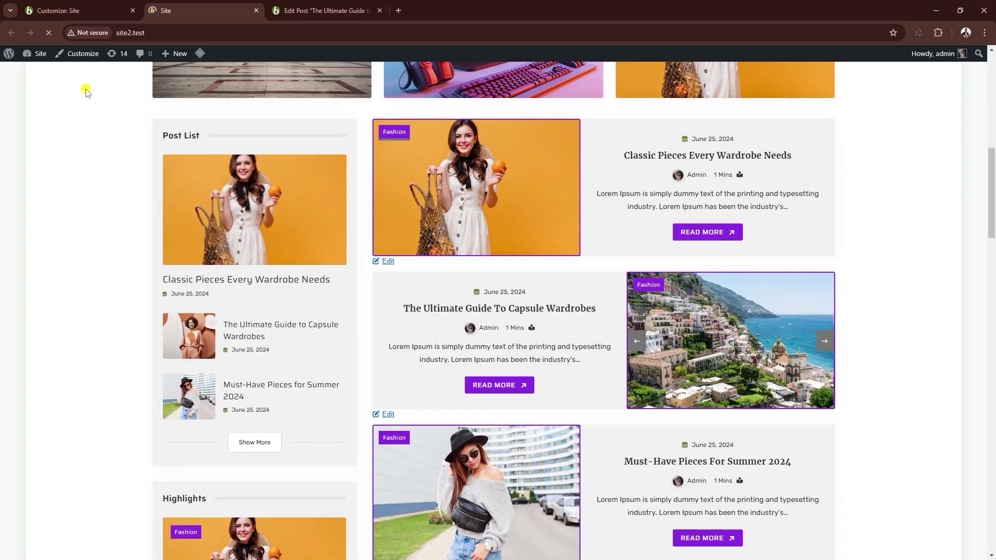
Step: Review the published colors and post title font across the live homepage, including the header search box
mouse_move(544, 144)
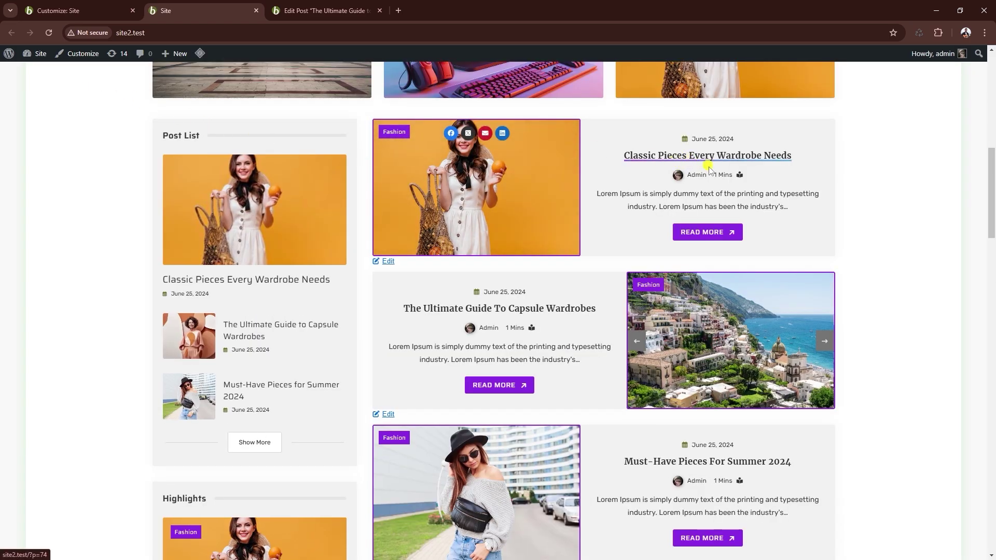
scroll(872, 268, "up", 10)
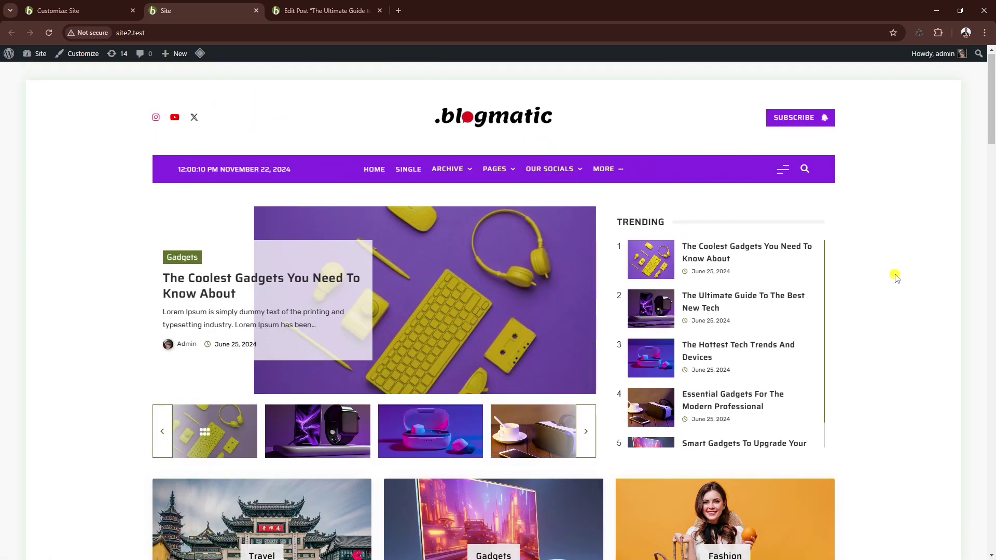
left_click(805, 169)
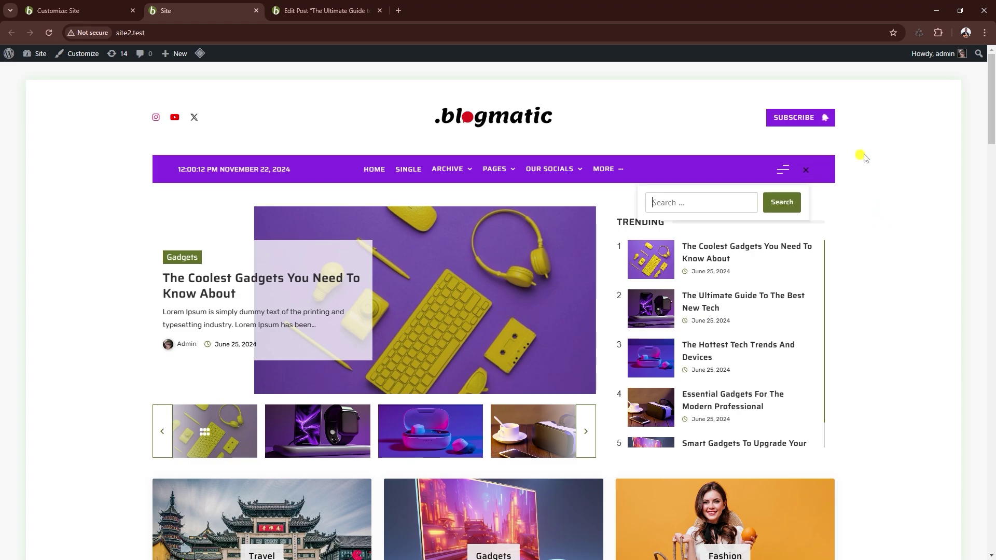
left_click(805, 169)
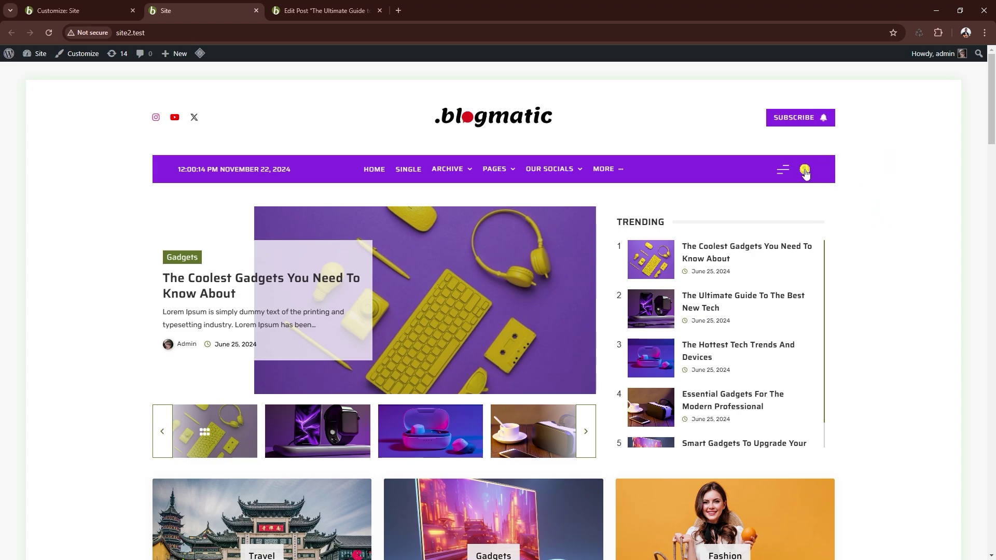
scroll(914, 181, "down", 1)
scroll(915, 181, "down", 15)
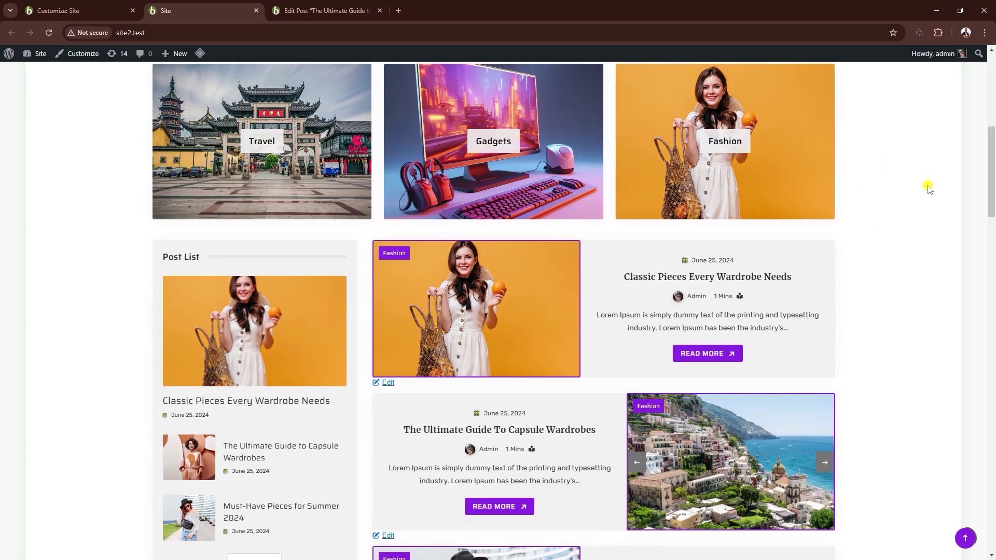
scroll(932, 189, "down", 15)
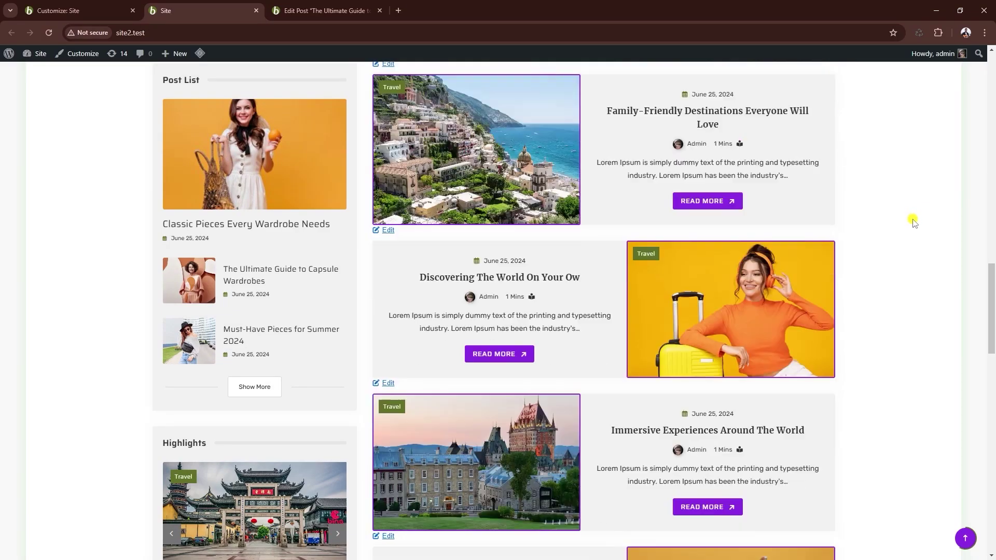
scroll(905, 250, "down", 12)
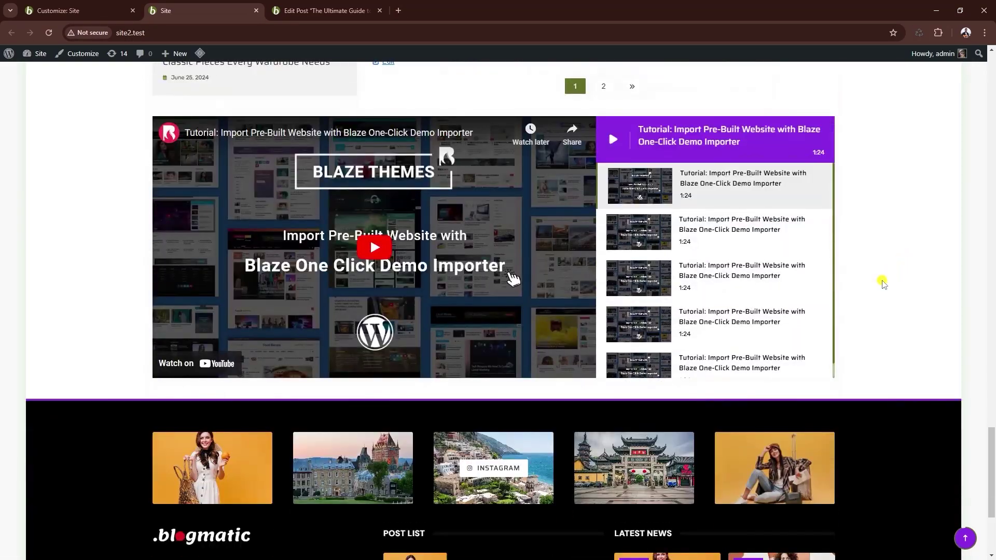